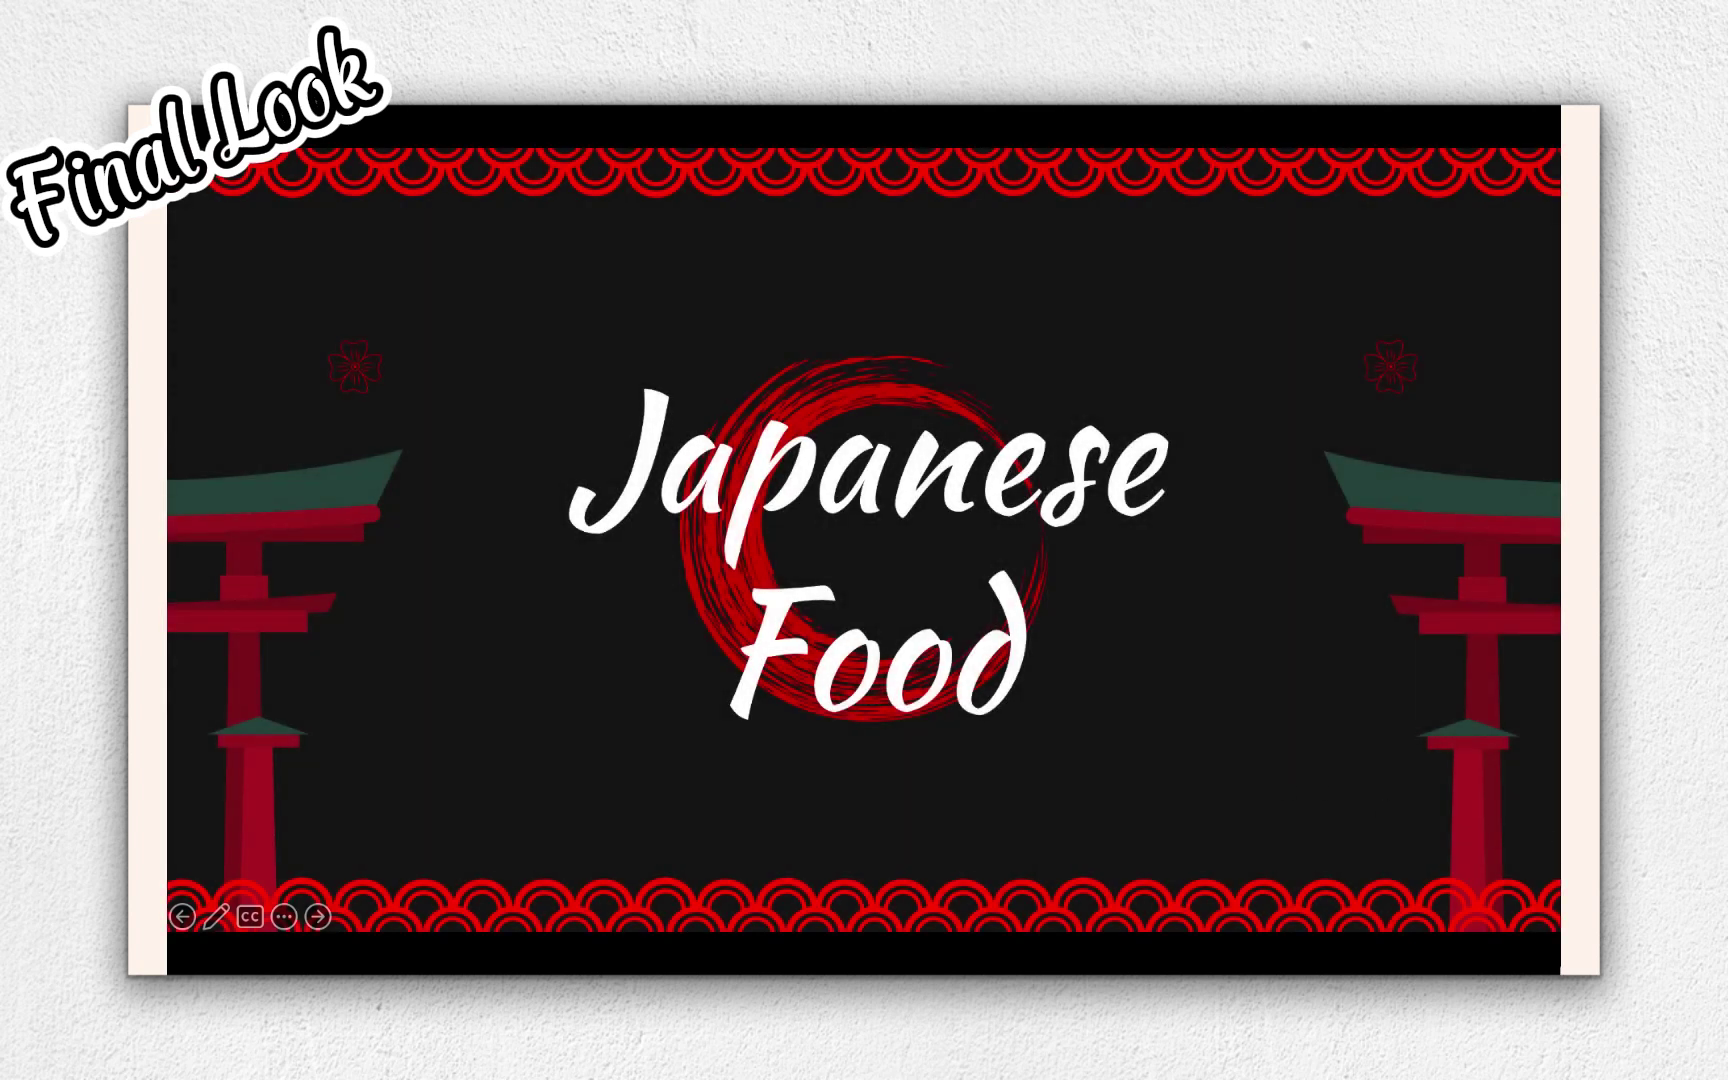
Advance the finished Japanese Food slideshow to the next slide.
{"action": "key", "text": "Right"}
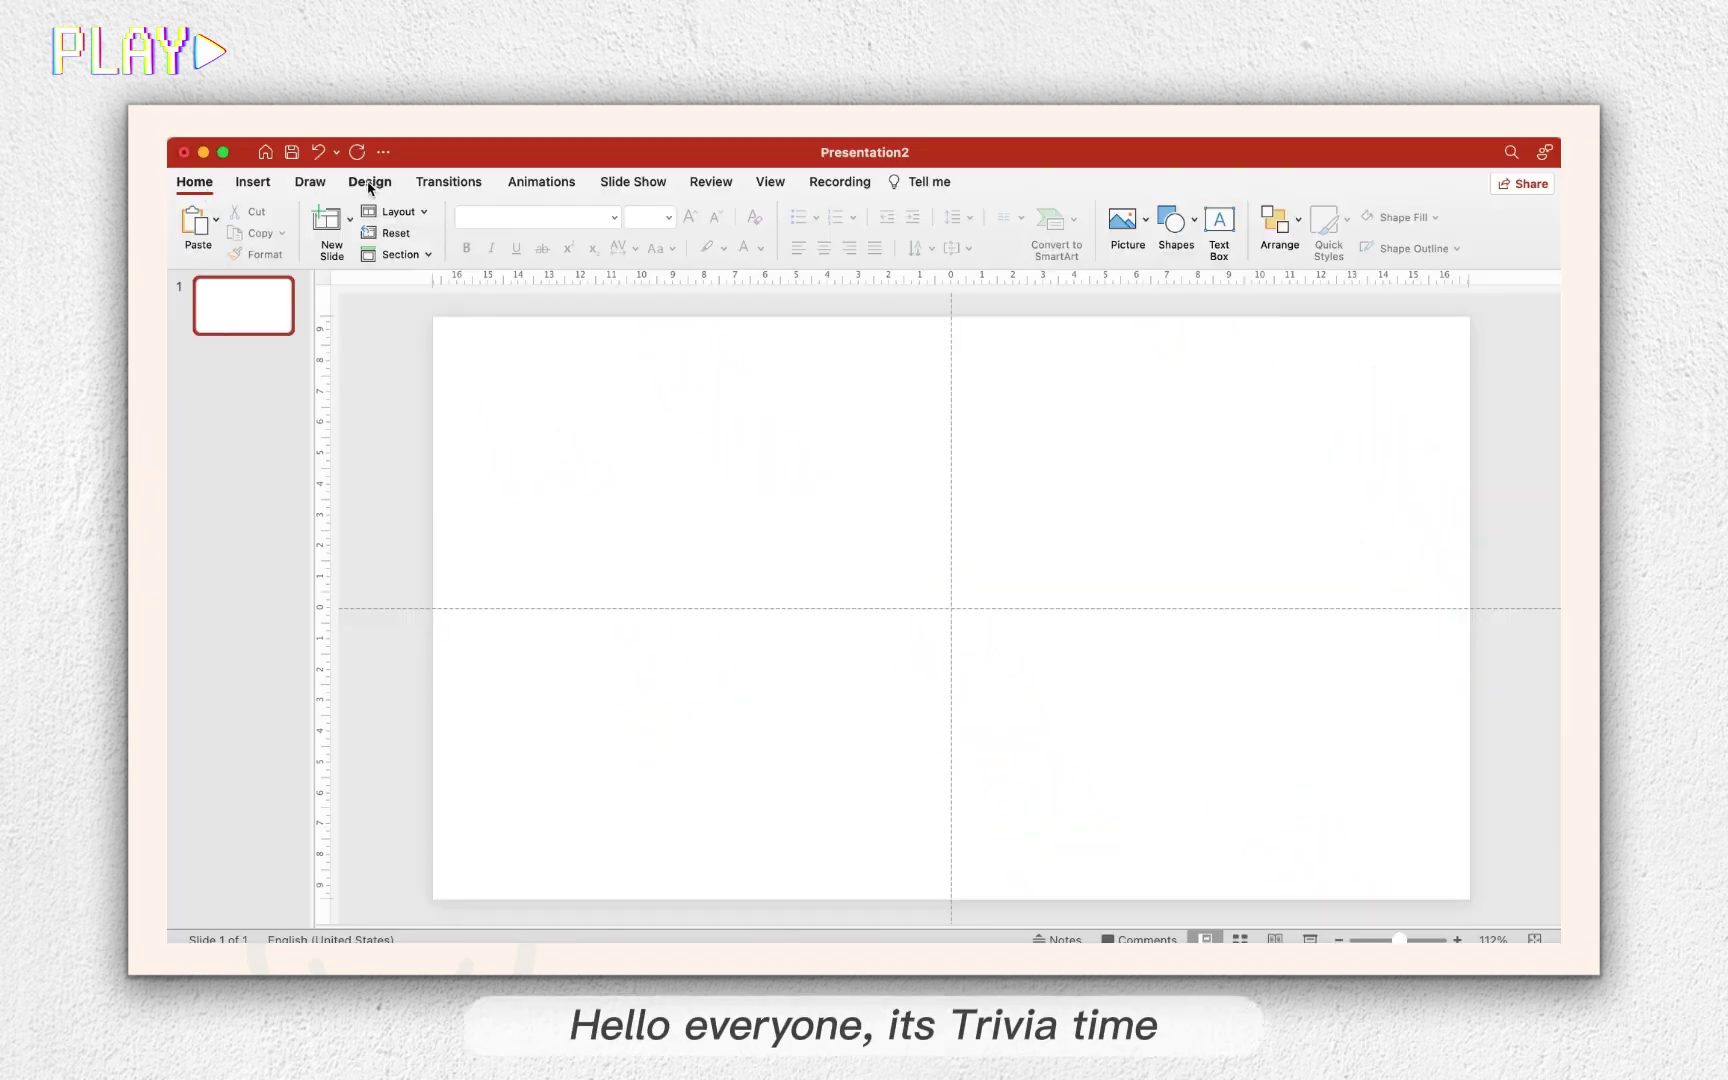
Set the blank slide's background fill to black.
{"action": "left_click", "coordinate": [368, 183]}
{"action": "left_click", "coordinate": [1472, 230]}
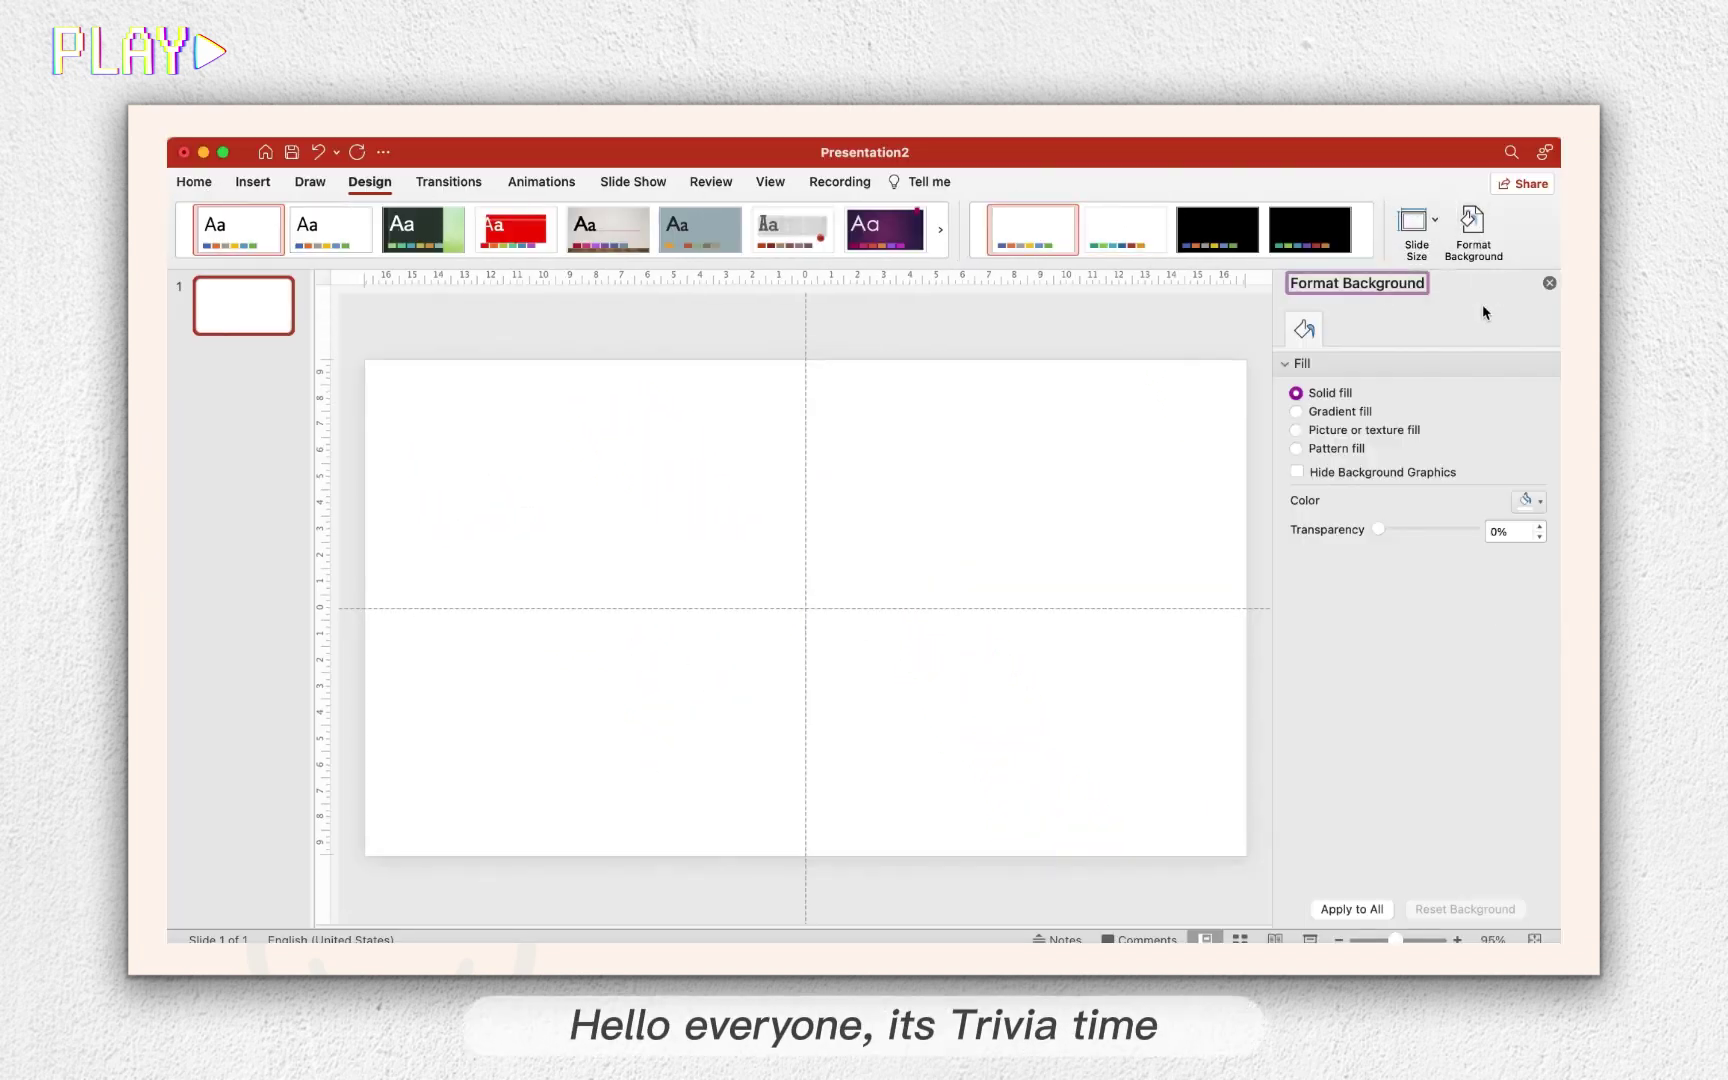
{"action": "left_click", "coordinate": [1538, 501]}
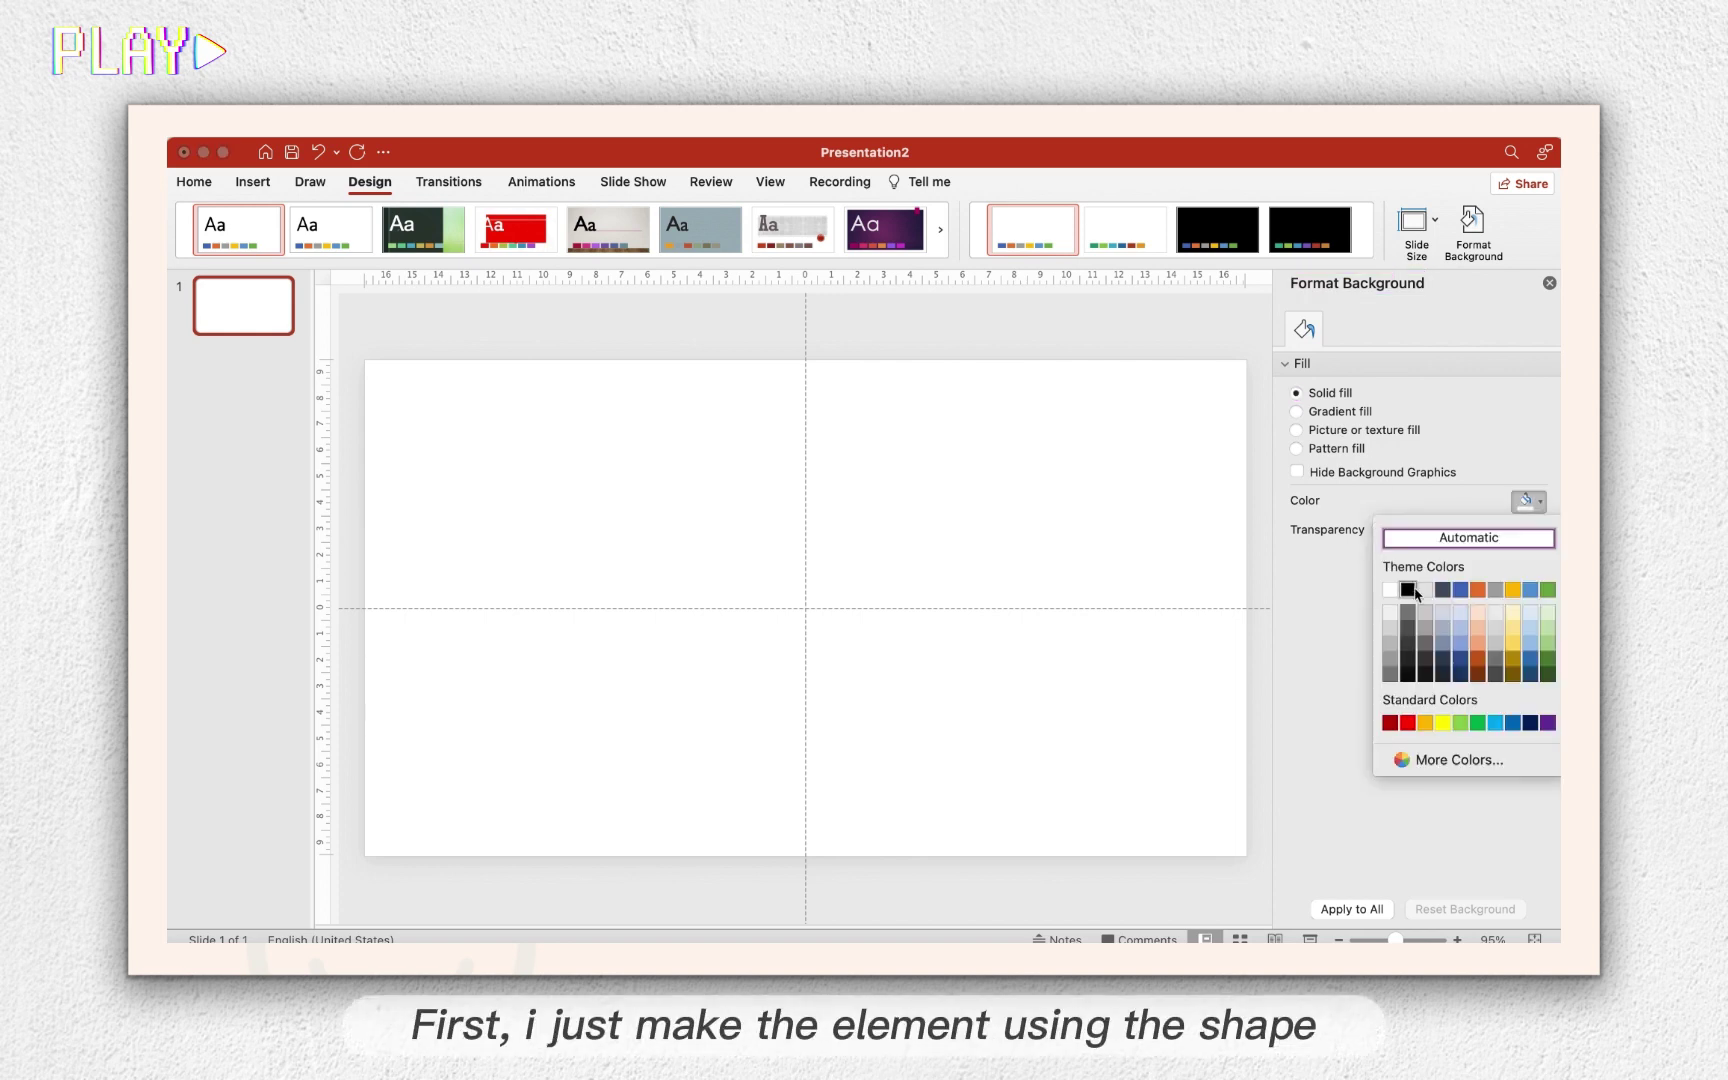
{"action": "left_click", "coordinate": [1412, 588]}
{"action": "left_click", "coordinate": [1548, 284]}
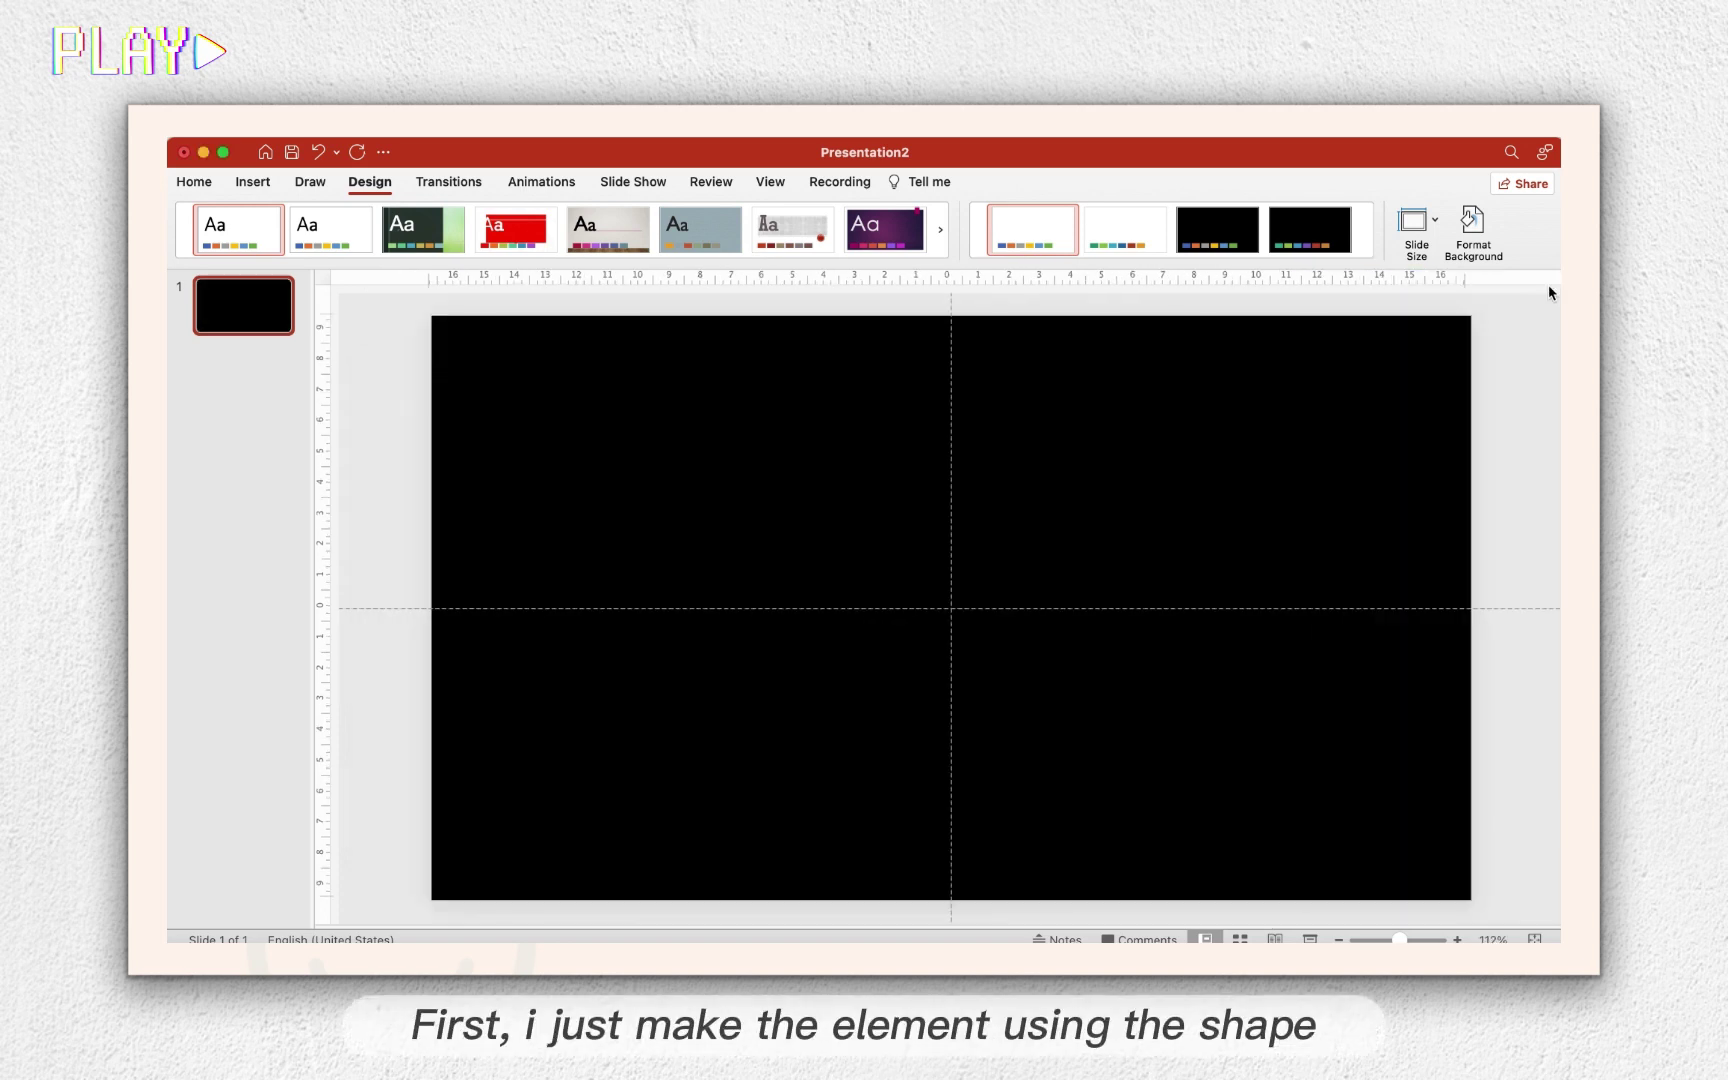
Draw a red-filled circle near the slide's top-left.
{"action": "left_click", "coordinate": [253, 182]}
{"action": "left_click", "coordinate": [596, 226]}
{"action": "left_click", "coordinate": [702, 281]}
{"action": "left_click_drag", "start_coordinate": [505, 371], "coordinate": [607, 509]}
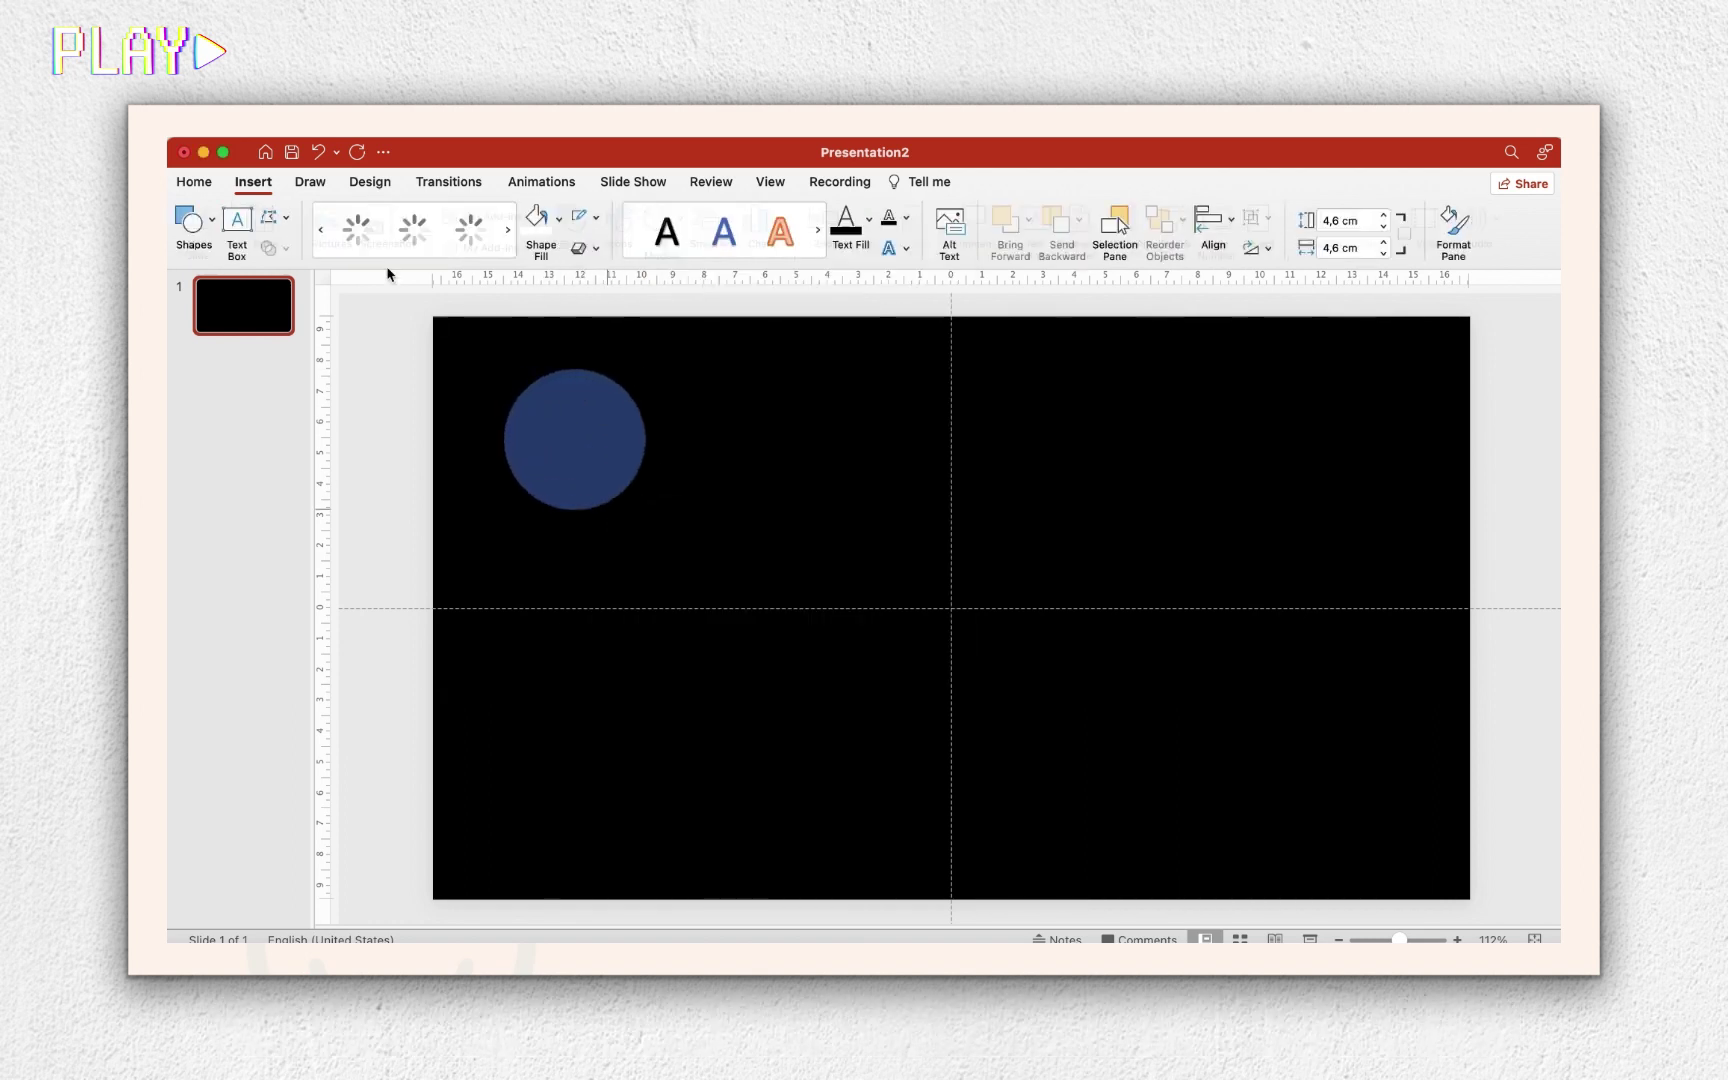
{"action": "left_click", "coordinate": [566, 220]}
{"action": "left_click", "coordinate": [556, 445]}
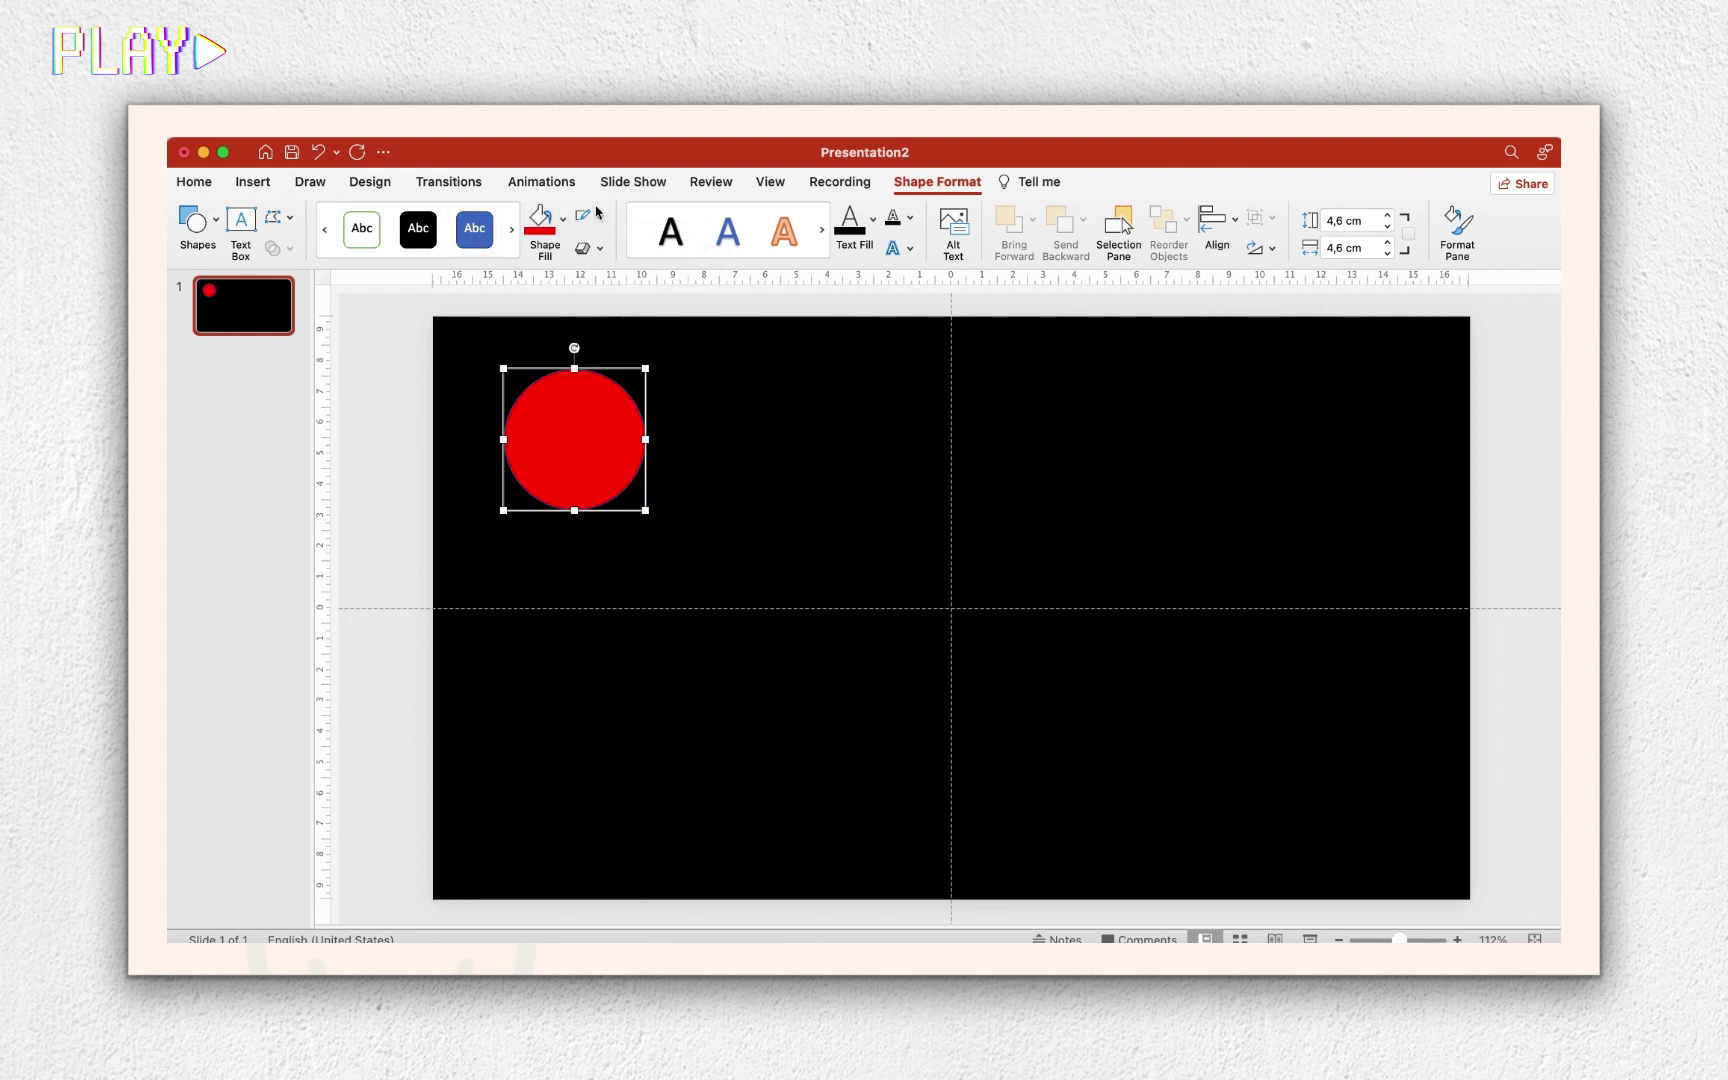
{"action": "left_click", "coordinate": [599, 216]}
Remove the red circle's outline and make a white-filled duplicate of it.
{"action": "left_click", "coordinate": [657, 252]}
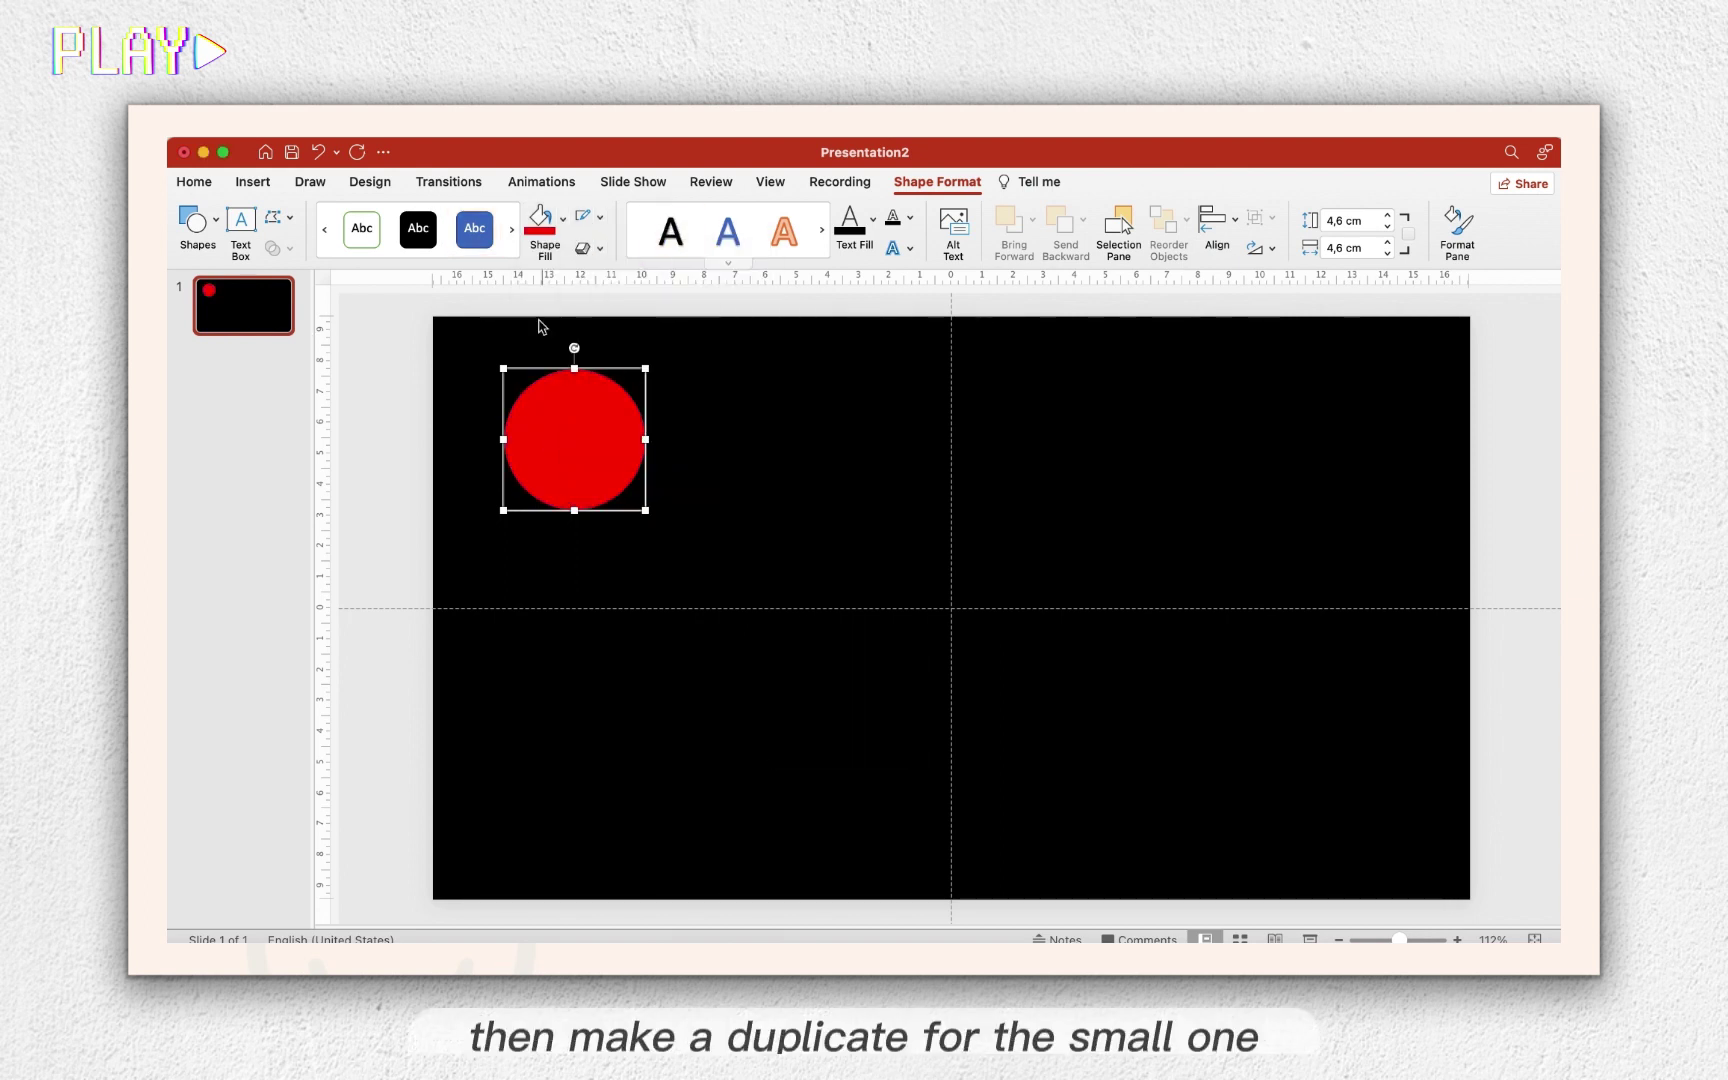
{"action": "left_click_drag", "start_coordinate": [579, 428], "coordinate": [571, 525]}
{"action": "key", "text": "ctrl+c"}
{"action": "key", "text": "ctrl+v"}
{"action": "left_click_drag", "start_coordinate": [571, 521], "coordinate": [706, 467]}
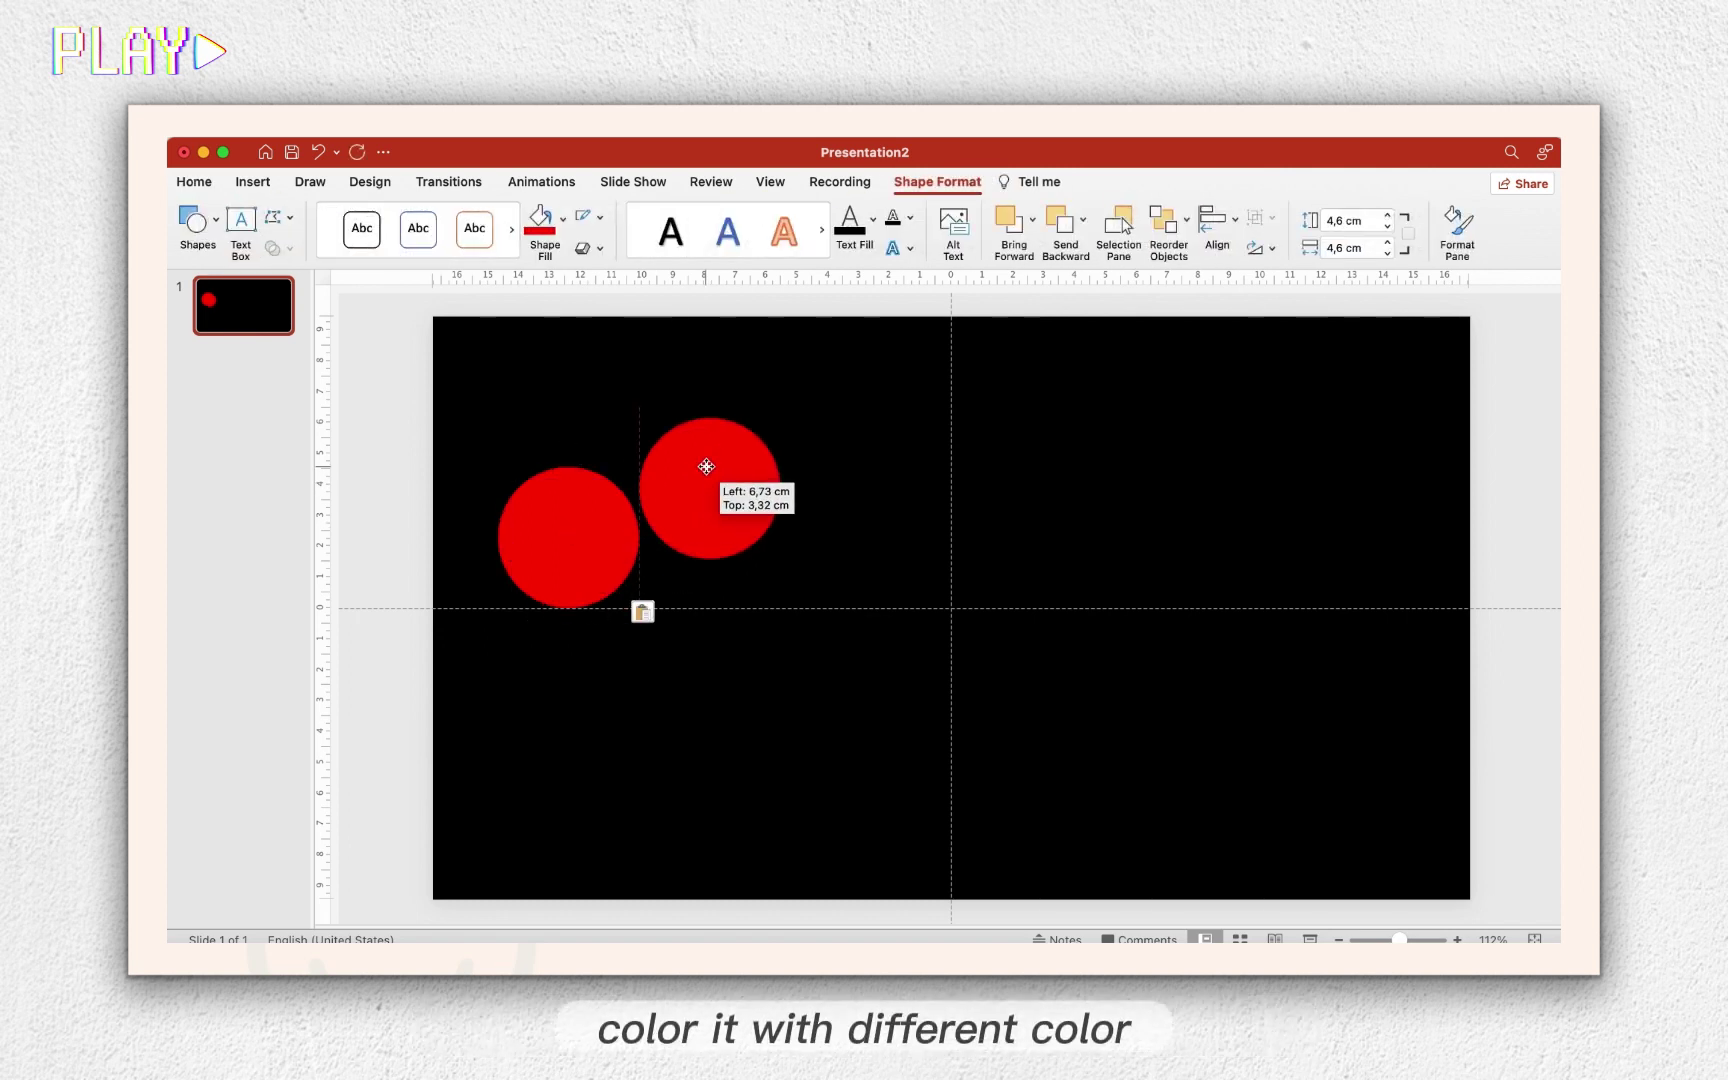
{"action": "left_click", "coordinate": [563, 220]}
{"action": "left_click", "coordinate": [540, 312]}
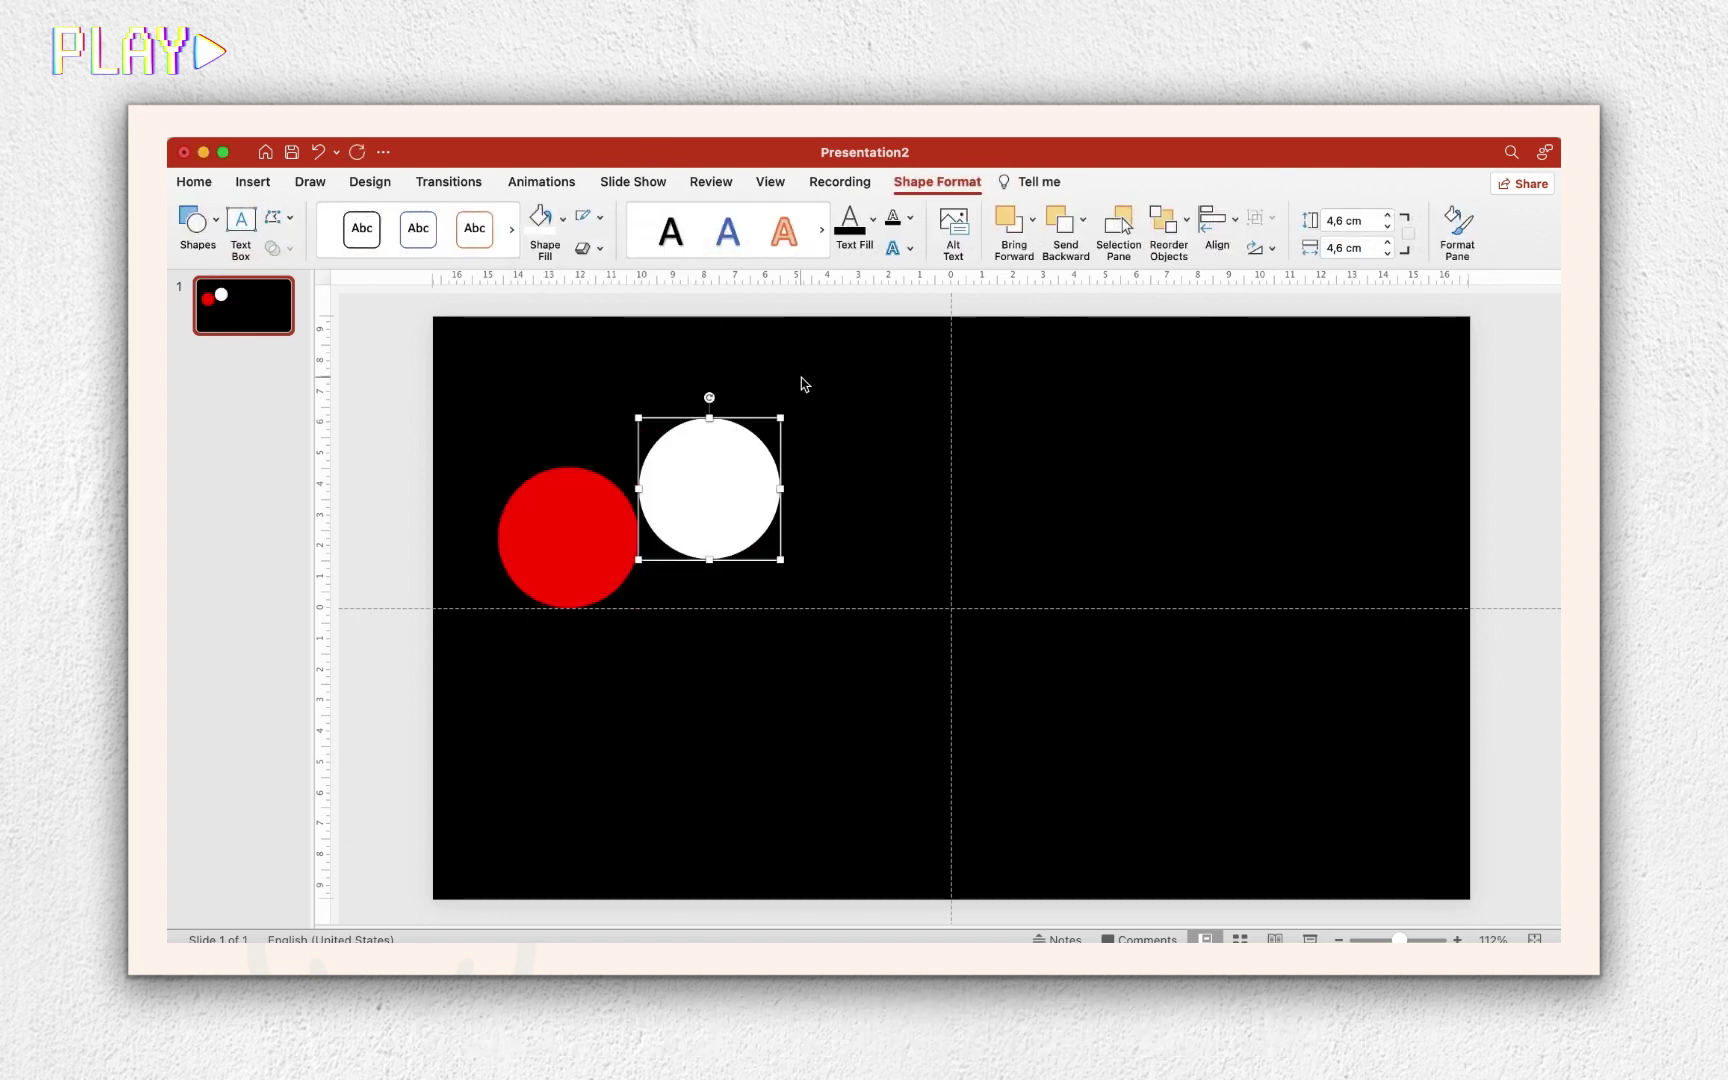
Shrink the white copy to 3.6 cm, centre it on the red circle, and subtract it.
{"action": "left_click_drag", "start_coordinate": [781, 418], "coordinate": [755, 443]}
{"action": "left_click_drag", "start_coordinate": [697, 502], "coordinate": [560, 543]}
{"action": "left_click_drag", "start_coordinate": [627, 595], "coordinate": [622, 587]}
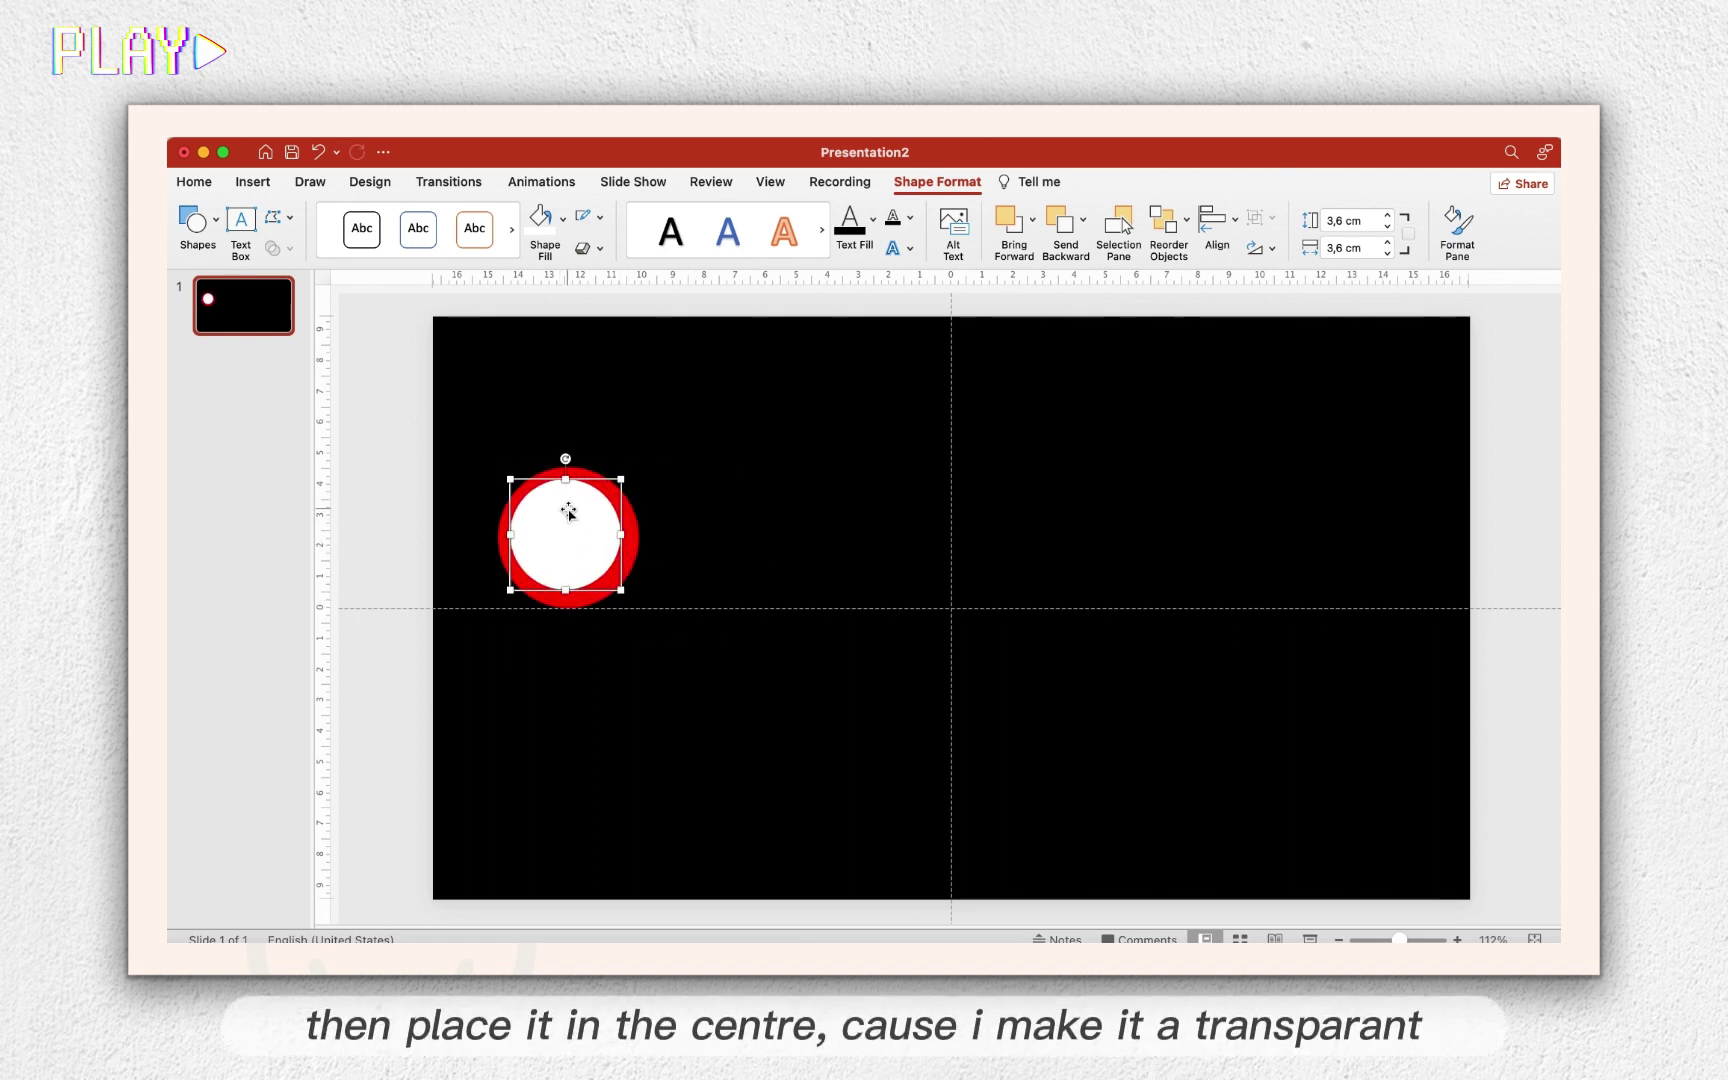
{"action": "left_click_drag", "start_coordinate": [568, 512], "coordinate": [576, 511]}
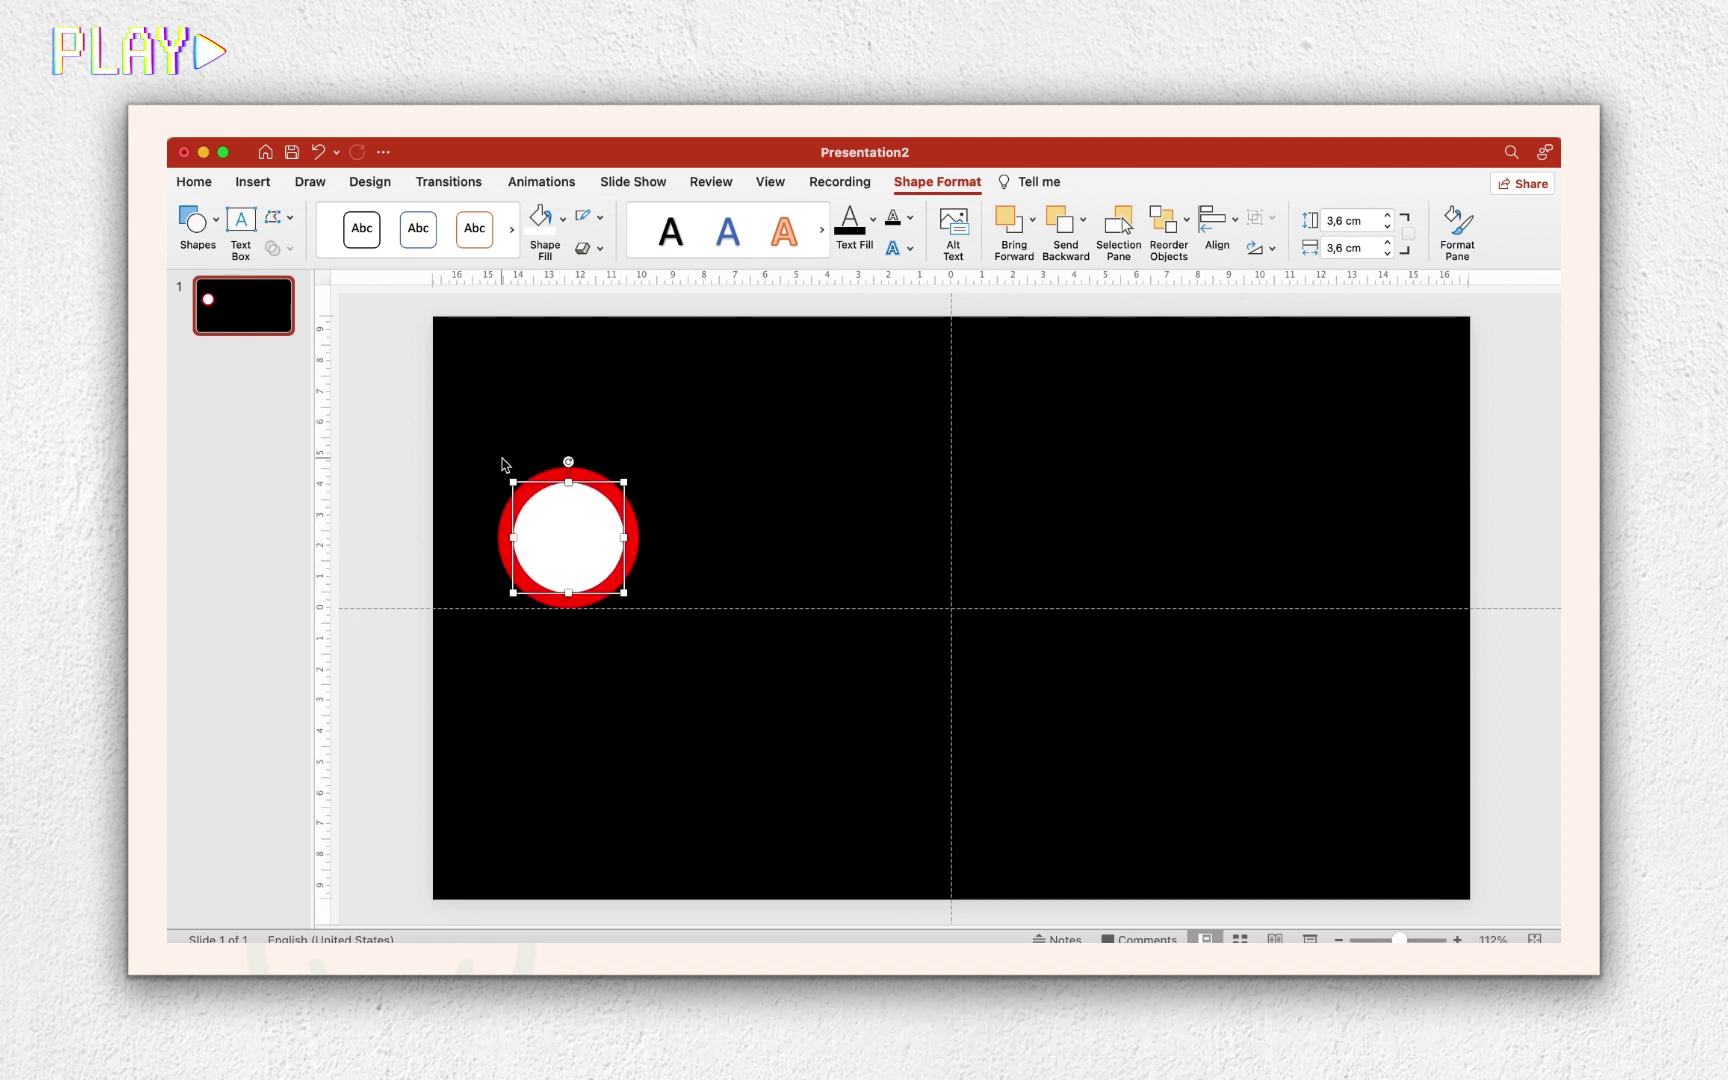
{"action": "left_click_drag", "start_coordinate": [445, 425], "coordinate": [642, 646]}
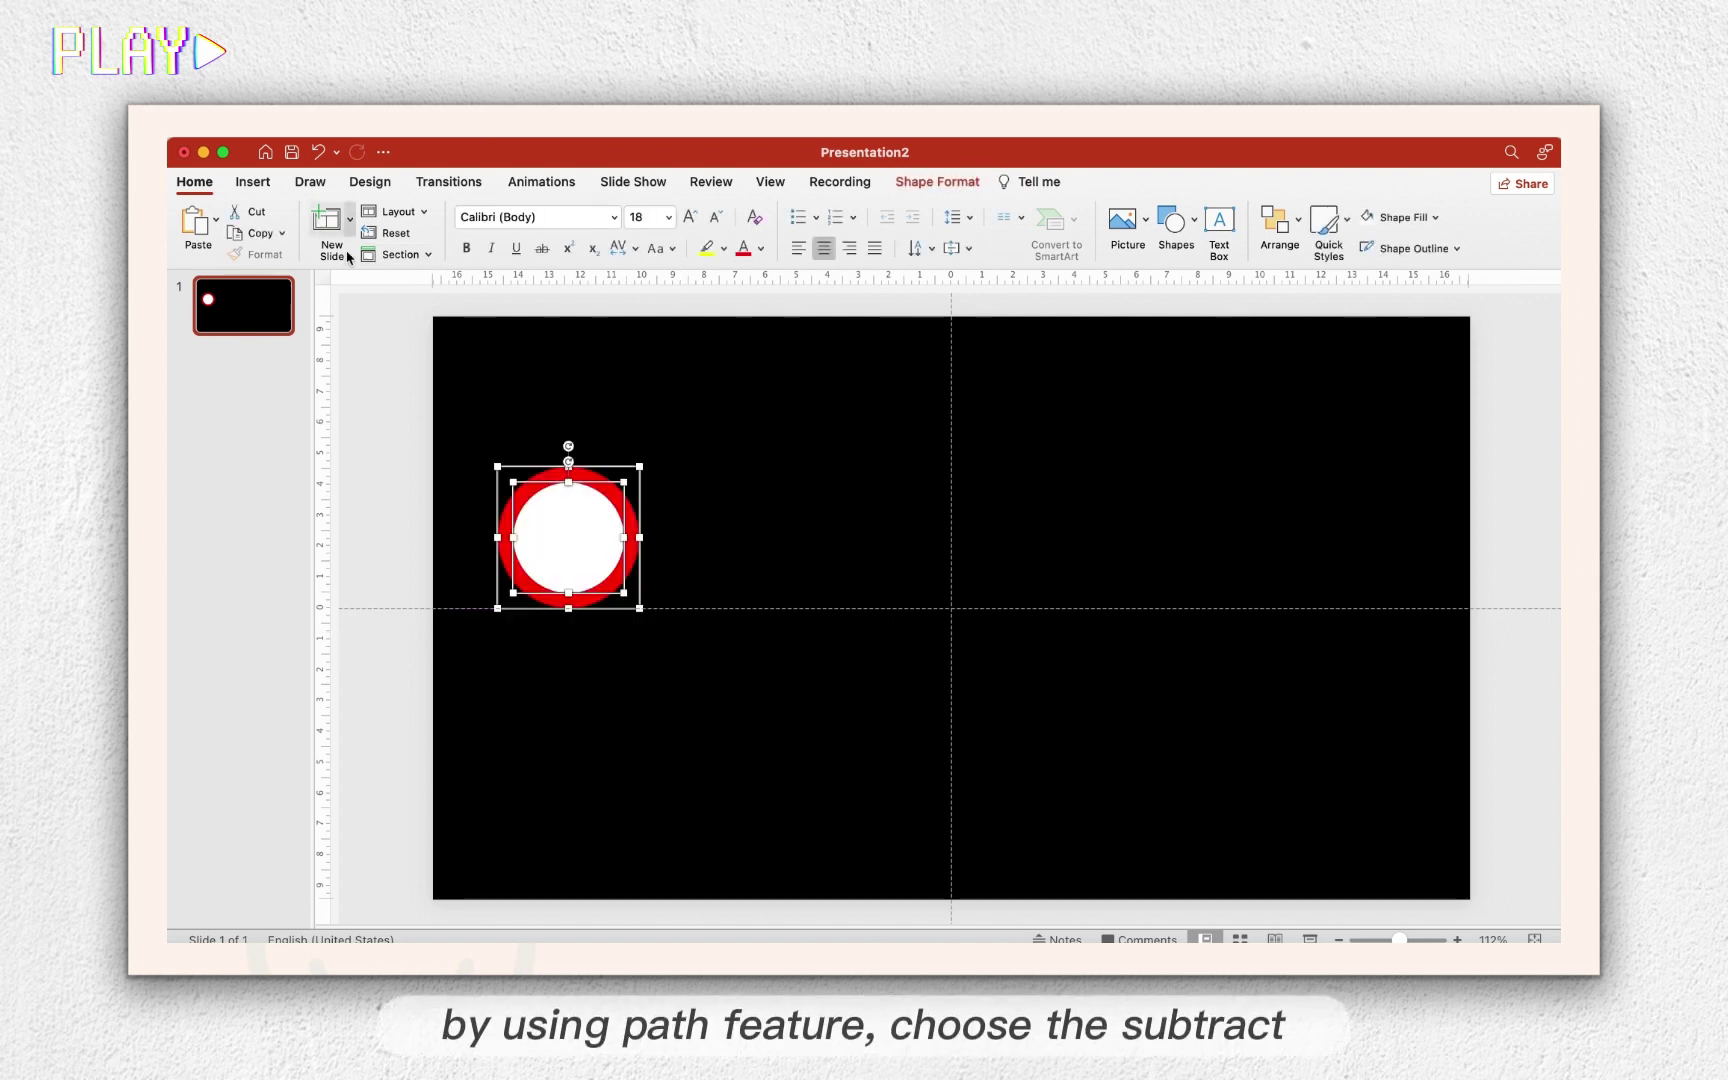
{"action": "left_click", "coordinate": [968, 184]}
{"action": "left_click", "coordinate": [292, 249]}
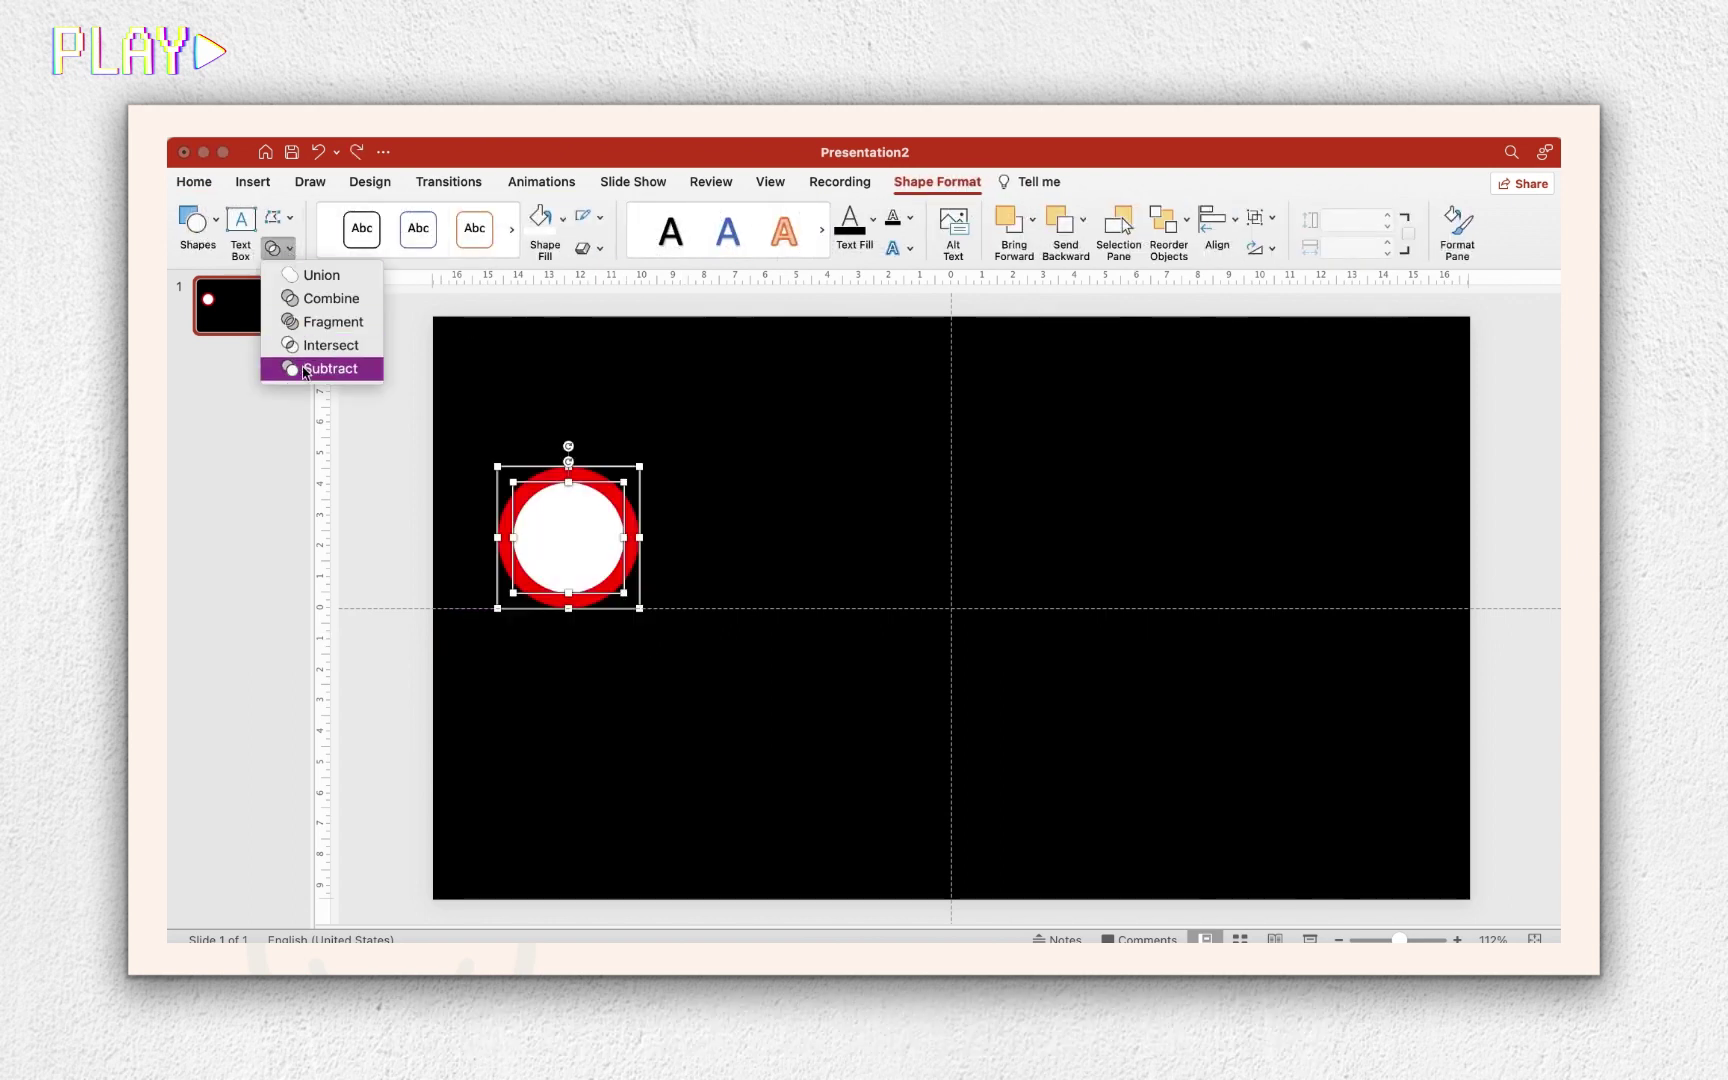
{"action": "left_click", "coordinate": [325, 369]}
{"action": "left_click", "coordinate": [738, 495]}
Cut the ring down to its upper half by subtracting a rectangle over its lower half.
{"action": "left_click_drag", "start_coordinate": [550, 486], "coordinate": [550, 389]}
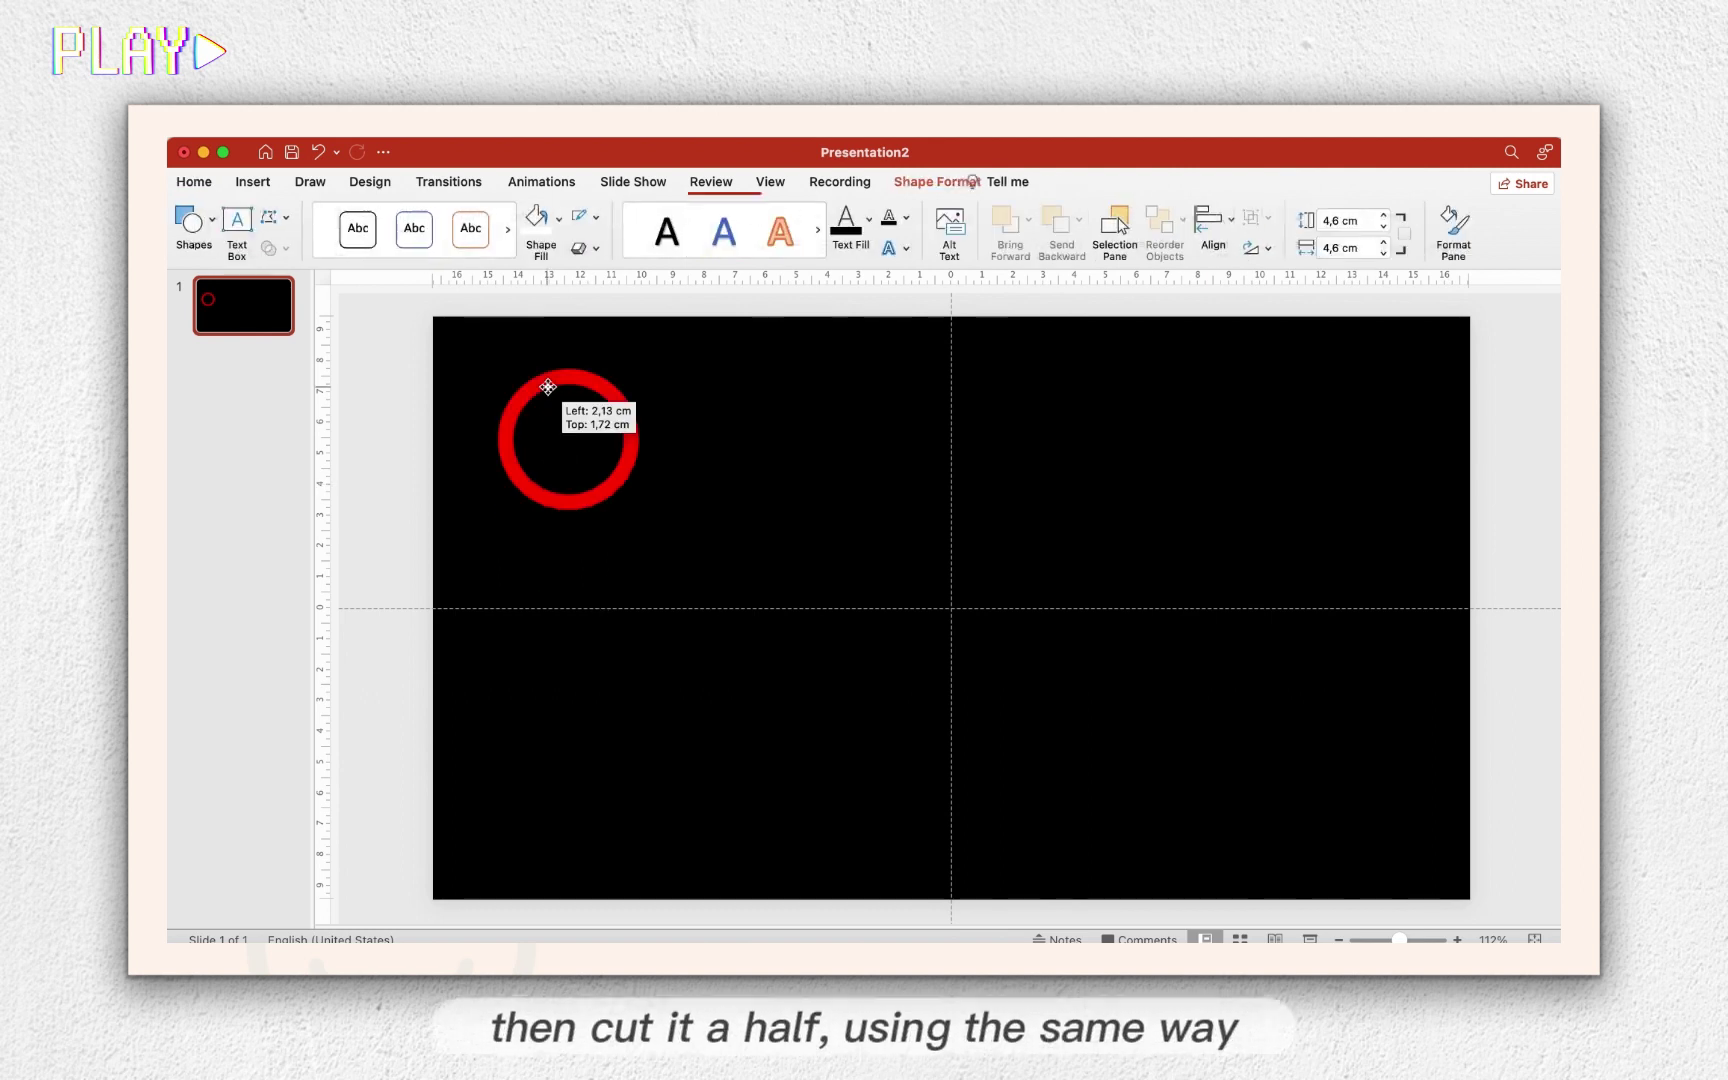
{"action": "left_click", "coordinate": [587, 347]}
{"action": "left_click", "coordinate": [255, 183]}
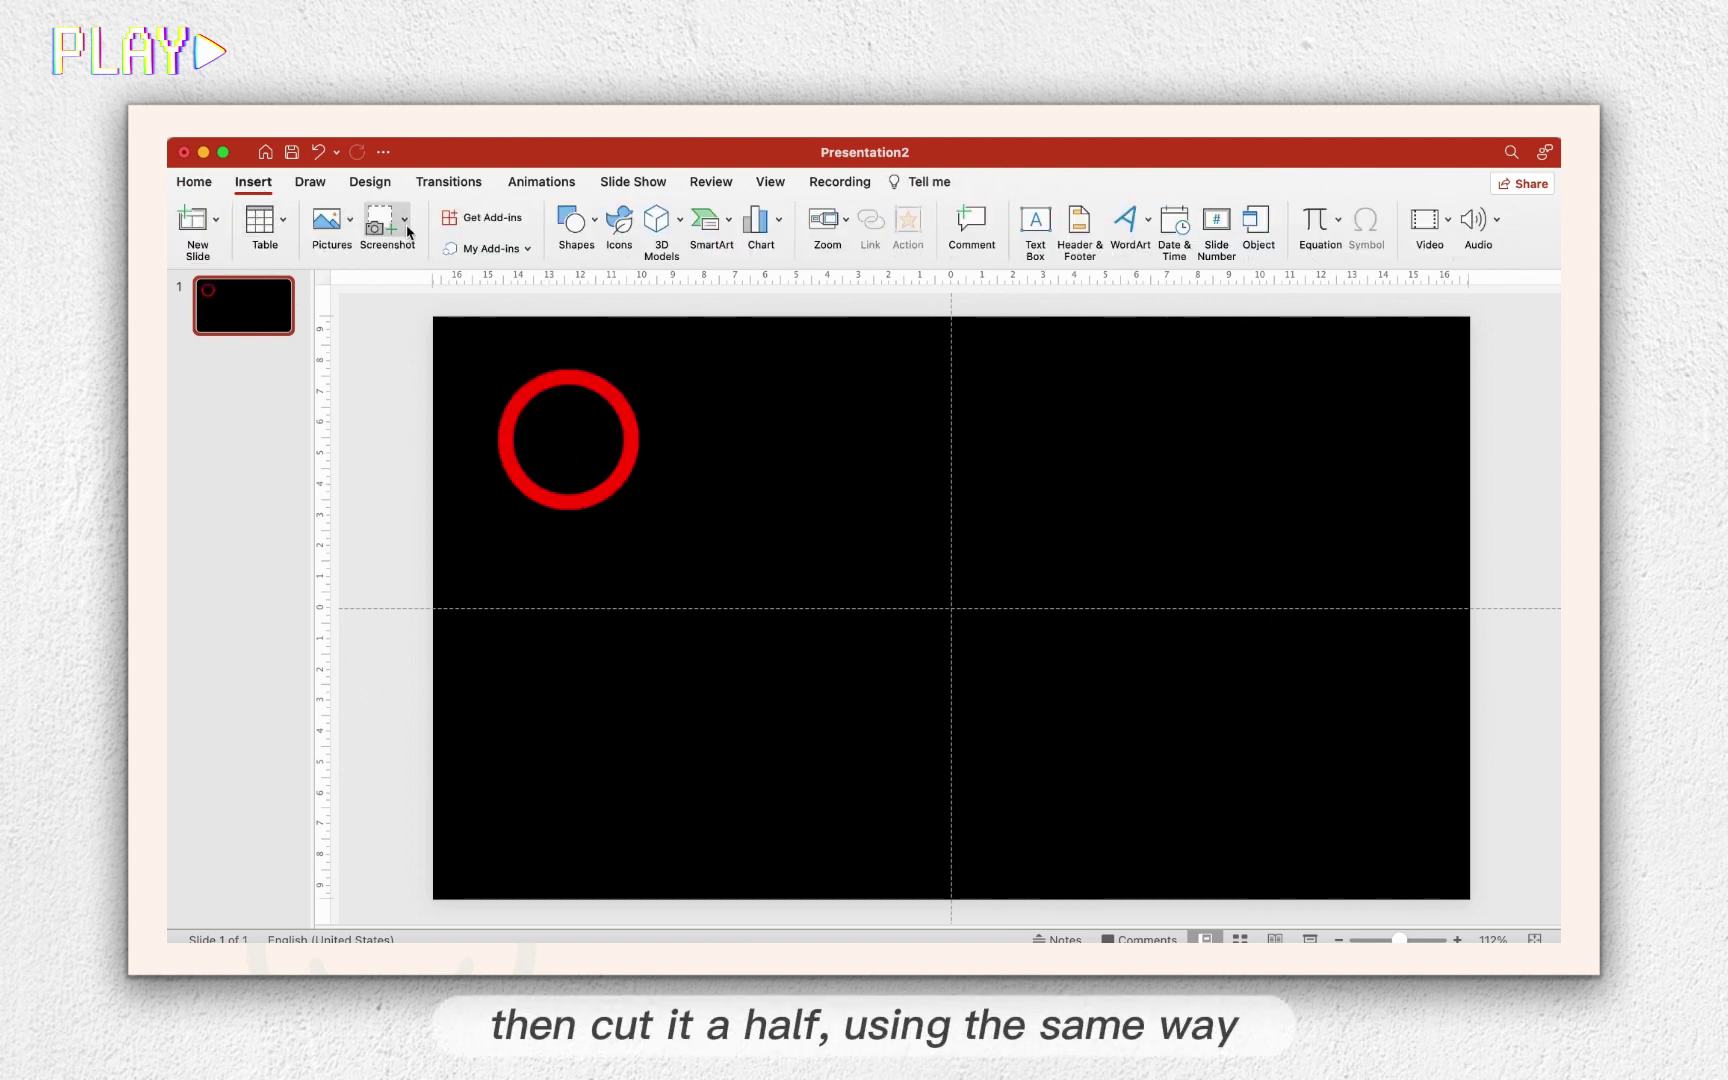
{"action": "left_click", "coordinate": [602, 232]}
{"action": "left_click", "coordinate": [671, 281]}
{"action": "left_click_drag", "start_coordinate": [474, 357], "coordinate": [737, 440]}
{"action": "left_click_drag", "start_coordinate": [619, 391], "coordinate": [631, 393]}
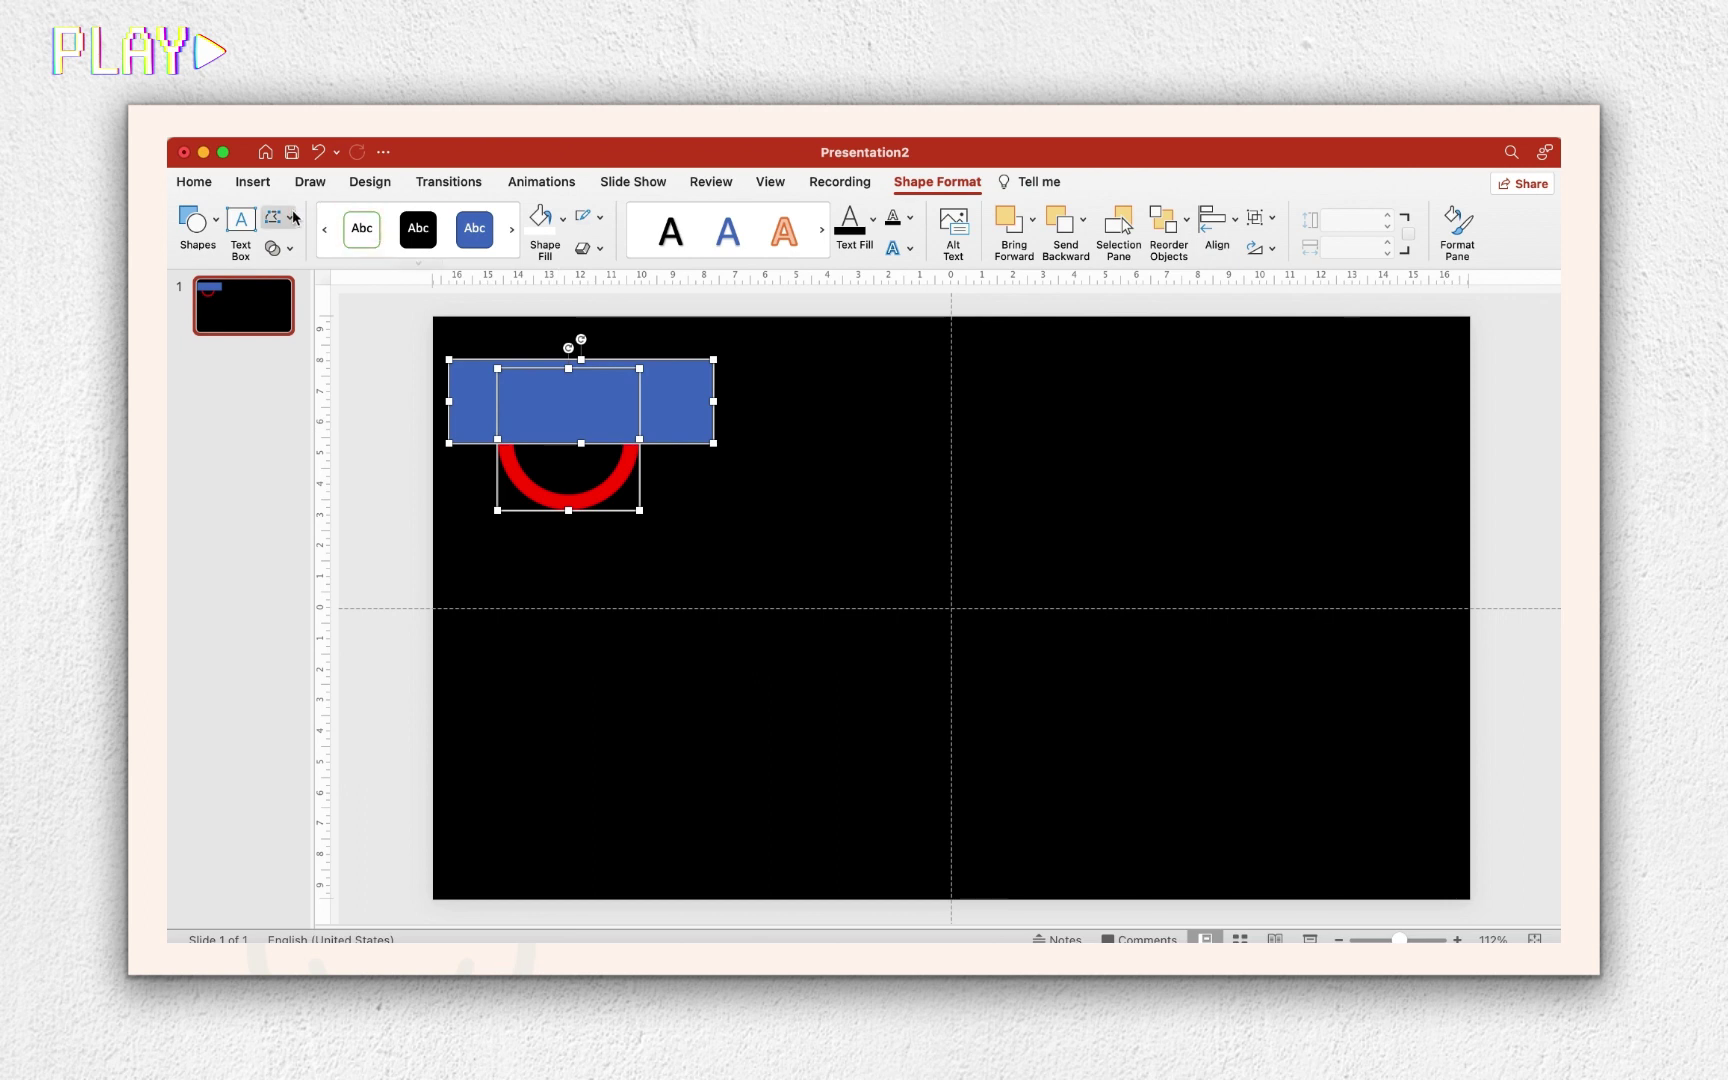
{"action": "left_click", "coordinate": [279, 248]}
{"action": "left_click", "coordinate": [331, 344]}
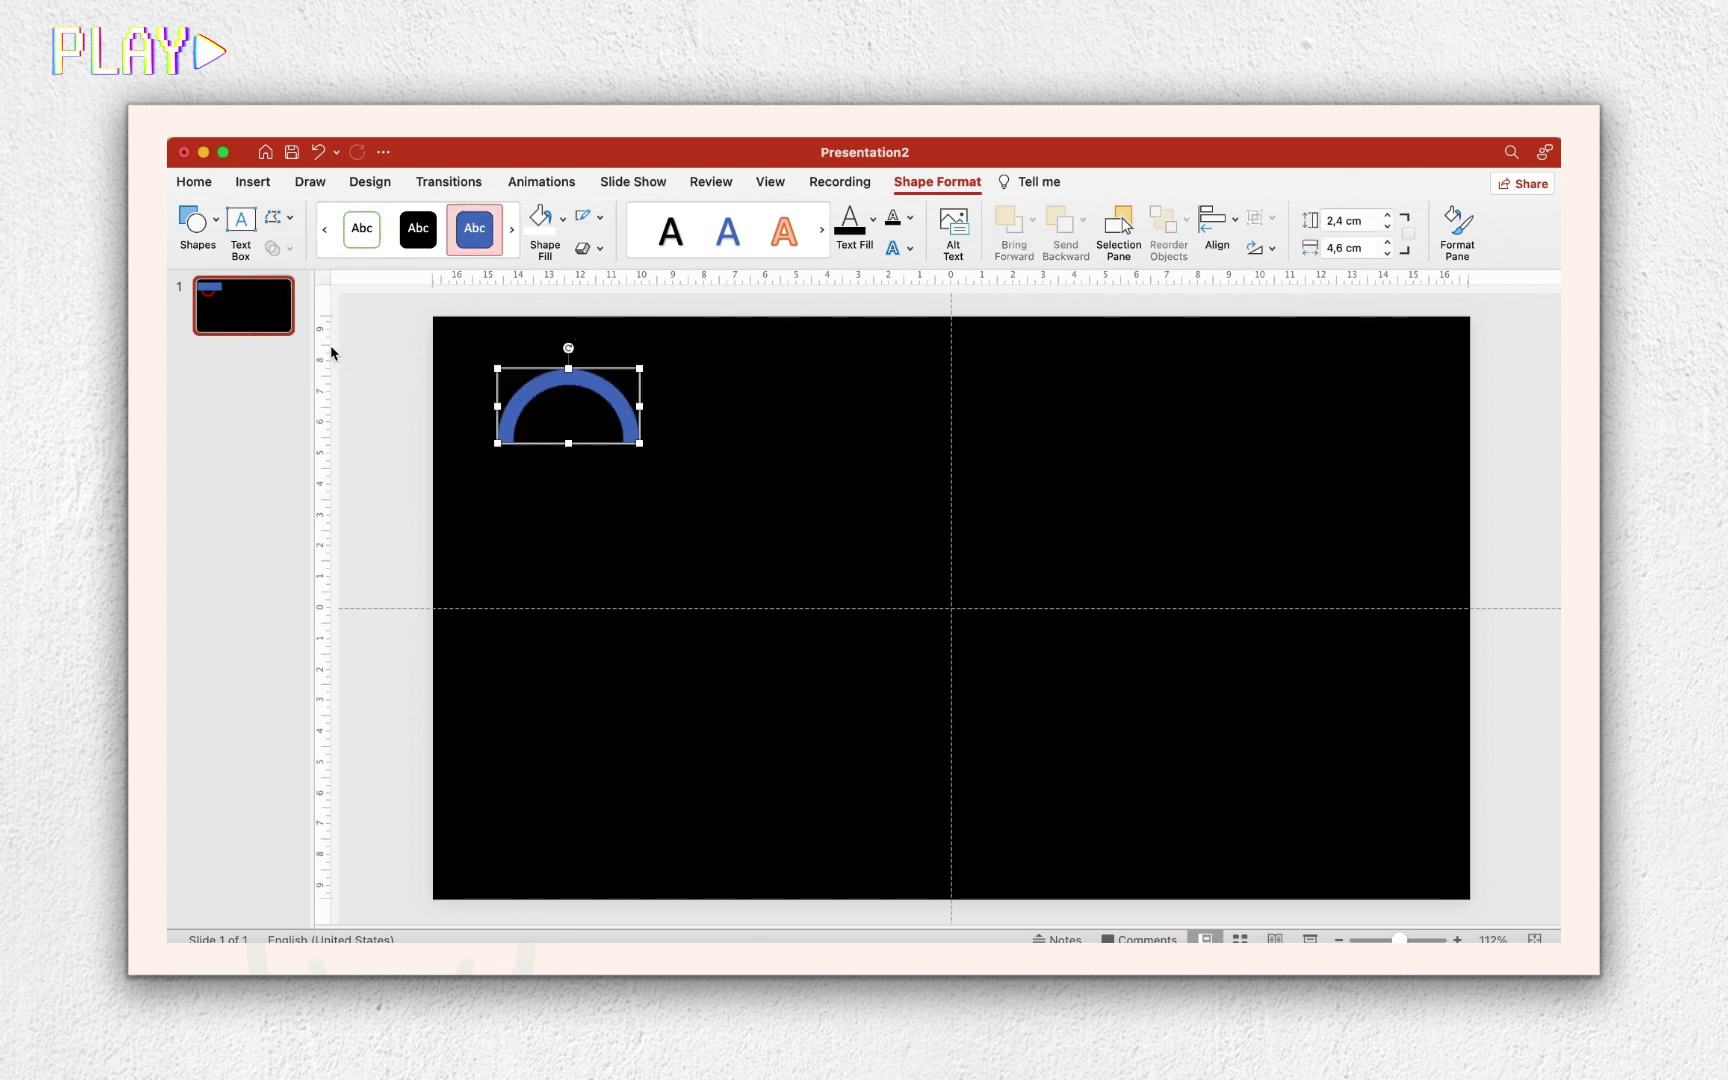
Fill the arc red with no outline, and nest a smaller copy inside it.
{"action": "left_click", "coordinate": [563, 219]}
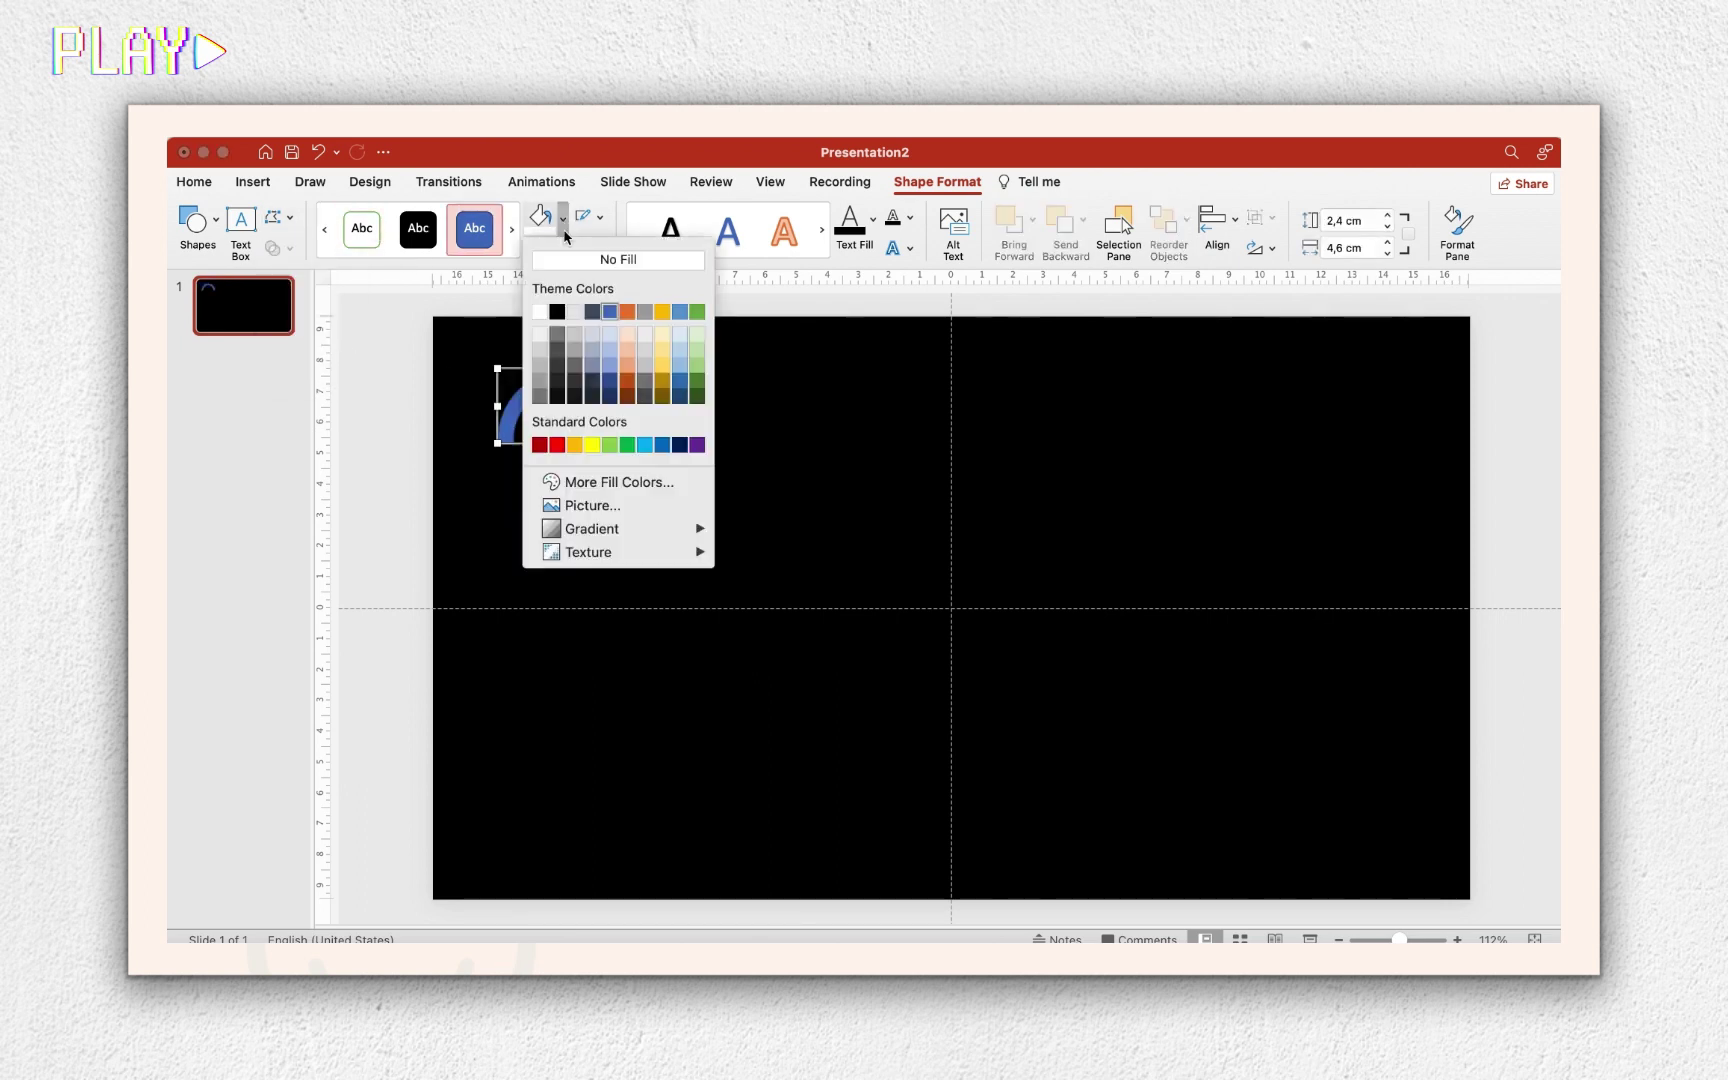
{"action": "left_click", "coordinate": [557, 445]}
{"action": "left_click", "coordinate": [601, 219]}
{"action": "left_click", "coordinate": [683, 449]}
{"action": "left_click", "coordinate": [683, 449]}
{"action": "left_click", "coordinate": [616, 403]}
{"action": "mouse_move", "coordinate": [616, 403]}
{"action": "left_mouse_down"}
{"action": "mouse_move", "coordinate": [618, 452]}
{"action": "mouse_move", "coordinate": [596, 471]}
{"action": "mouse_move", "coordinate": [606, 432]}
{"action": "left_mouse_up"}
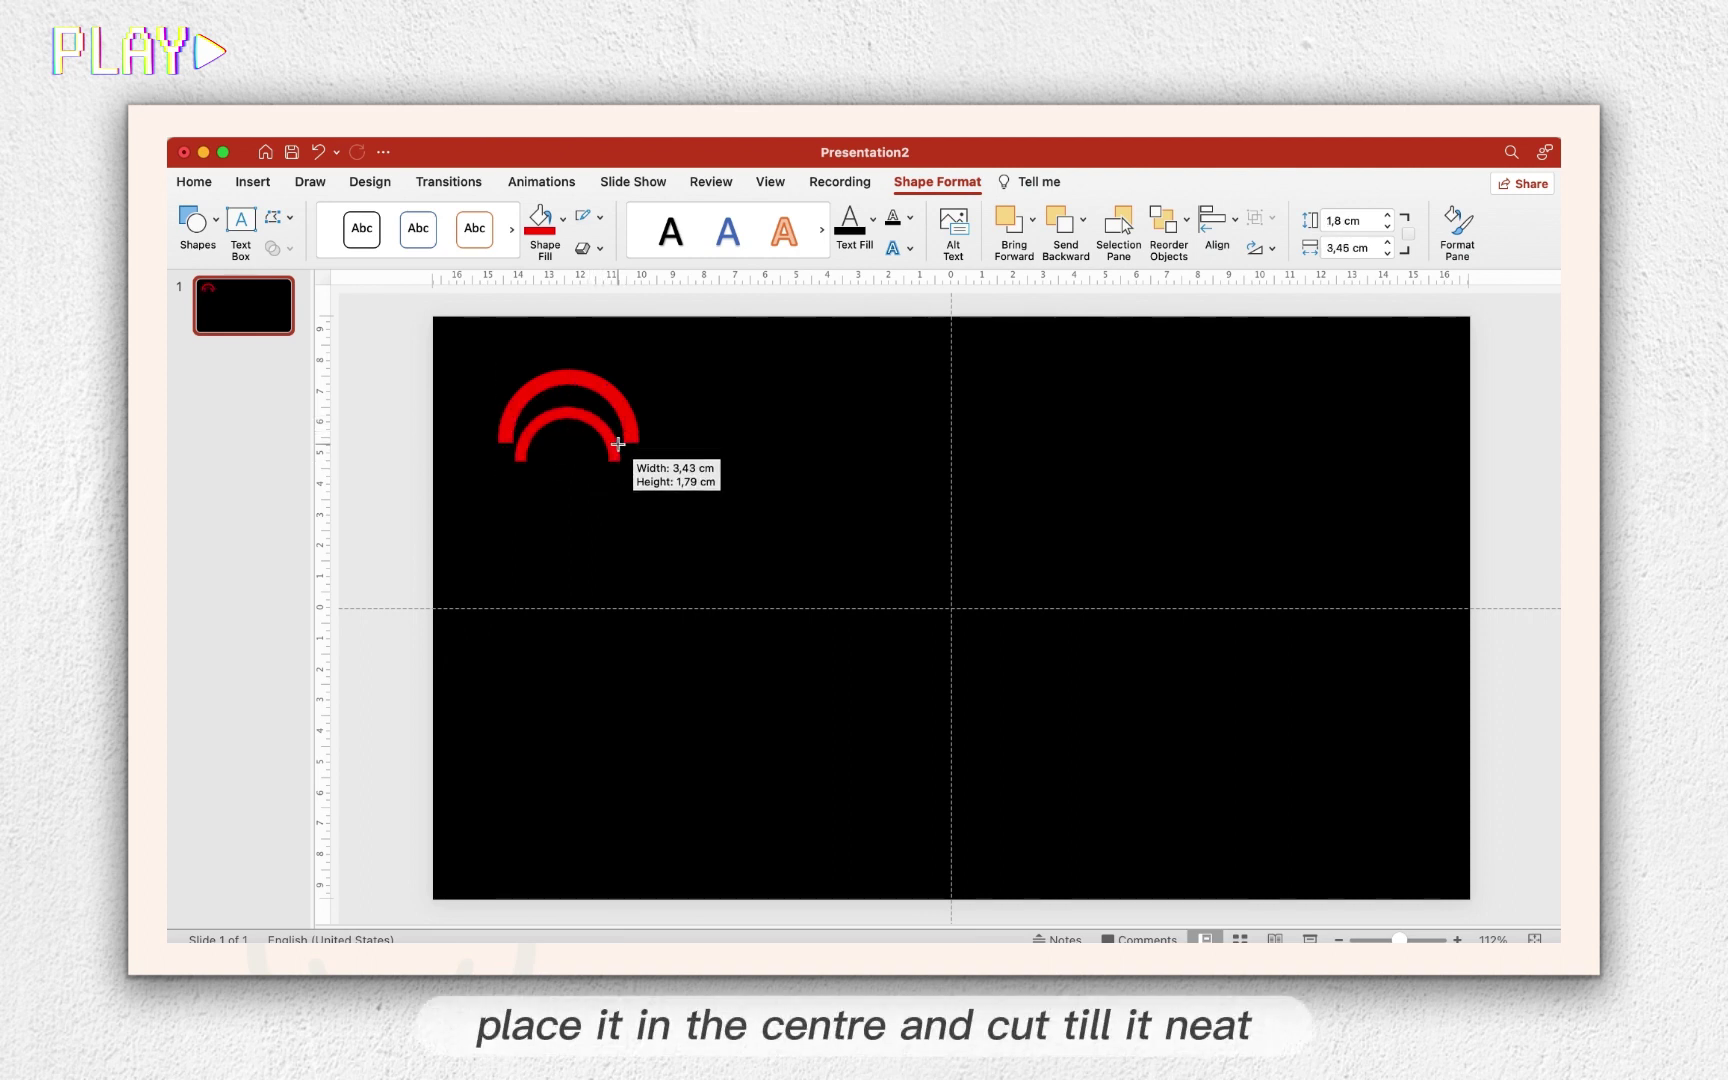
{"action": "left_click_drag", "start_coordinate": [596, 410], "coordinate": [597, 420]}
Trim the small arc's ends level by subtracting a rectangle drawn below the arcs.
{"action": "left_click", "coordinate": [660, 490]}
{"action": "left_click", "coordinate": [253, 181]}
{"action": "left_click", "coordinate": [576, 220]}
{"action": "left_click", "coordinate": [667, 278]}
{"action": "left_click_drag", "start_coordinate": [474, 442], "coordinate": [829, 563]}
{"action": "left_click", "coordinate": [601, 420]}
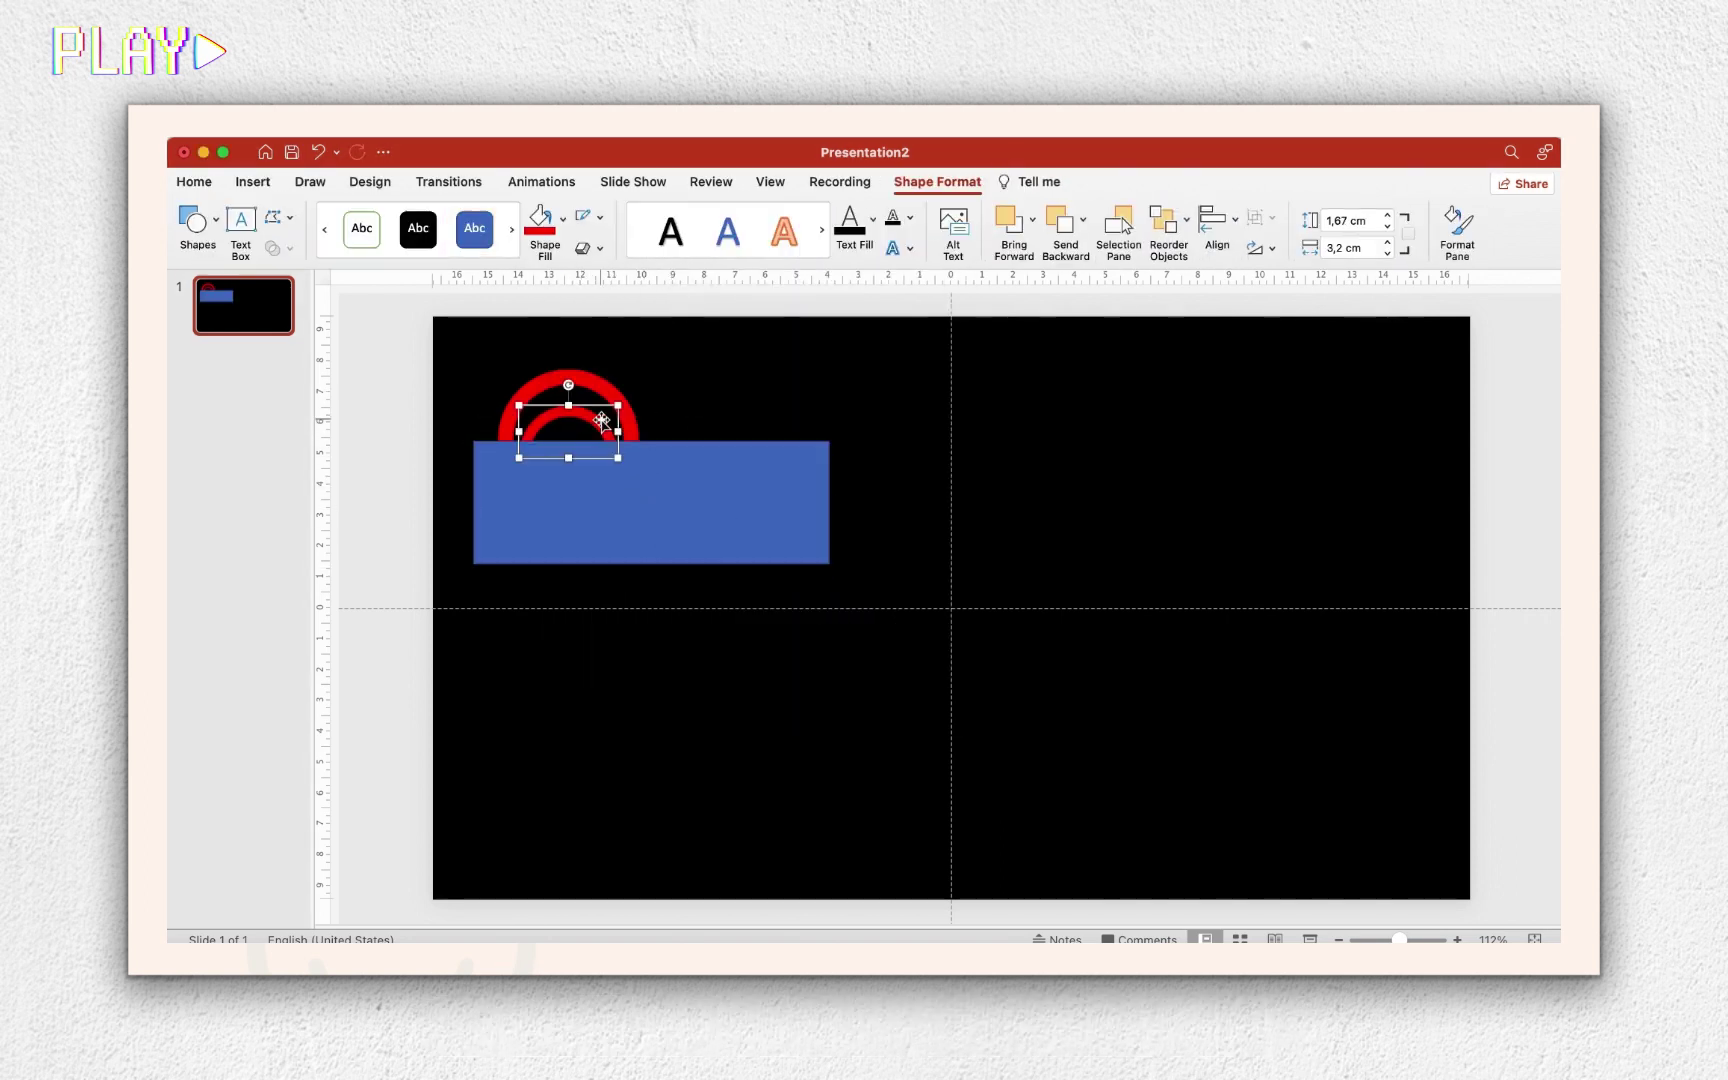
{"action": "left_click", "coordinate": [650, 500], "text": "shift"}
{"action": "left_click", "coordinate": [280, 248]}
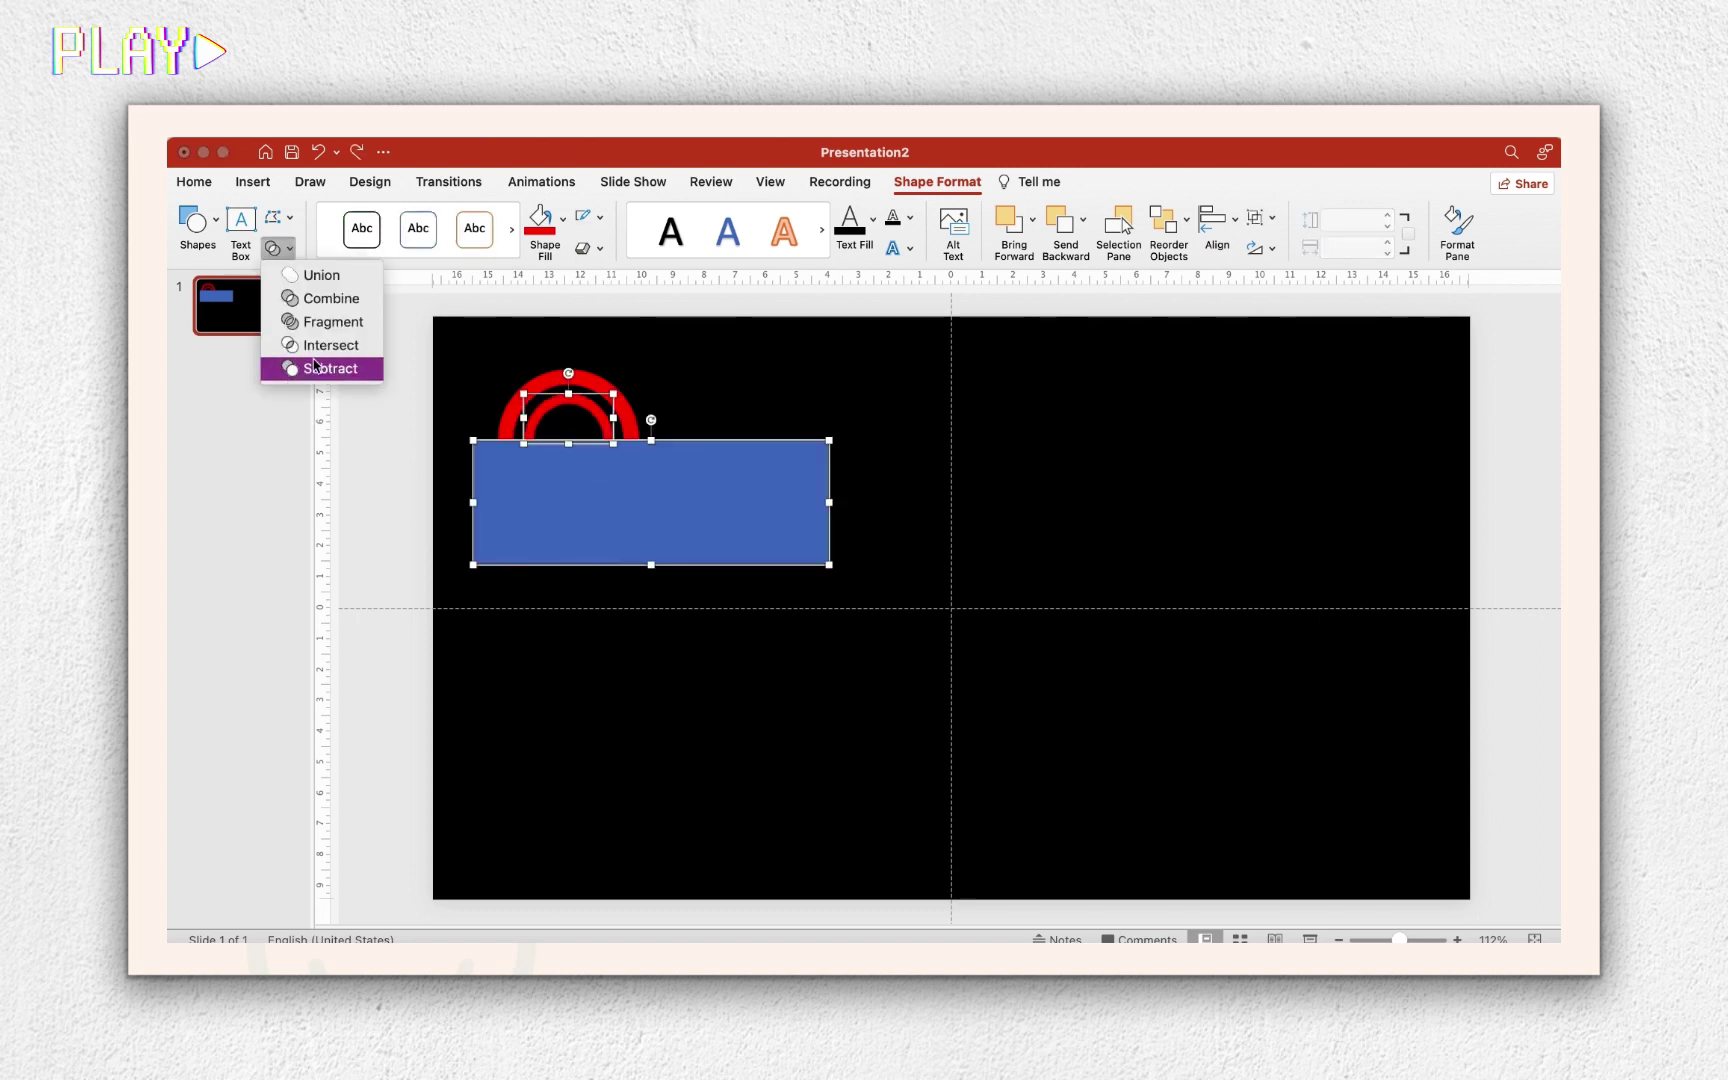
{"action": "left_click", "coordinate": [307, 370]}
Select both nested arcs together for merging.
{"action": "left_click", "coordinate": [775, 555]}
{"action": "left_click_drag", "start_coordinate": [457, 363], "coordinate": [690, 517]}
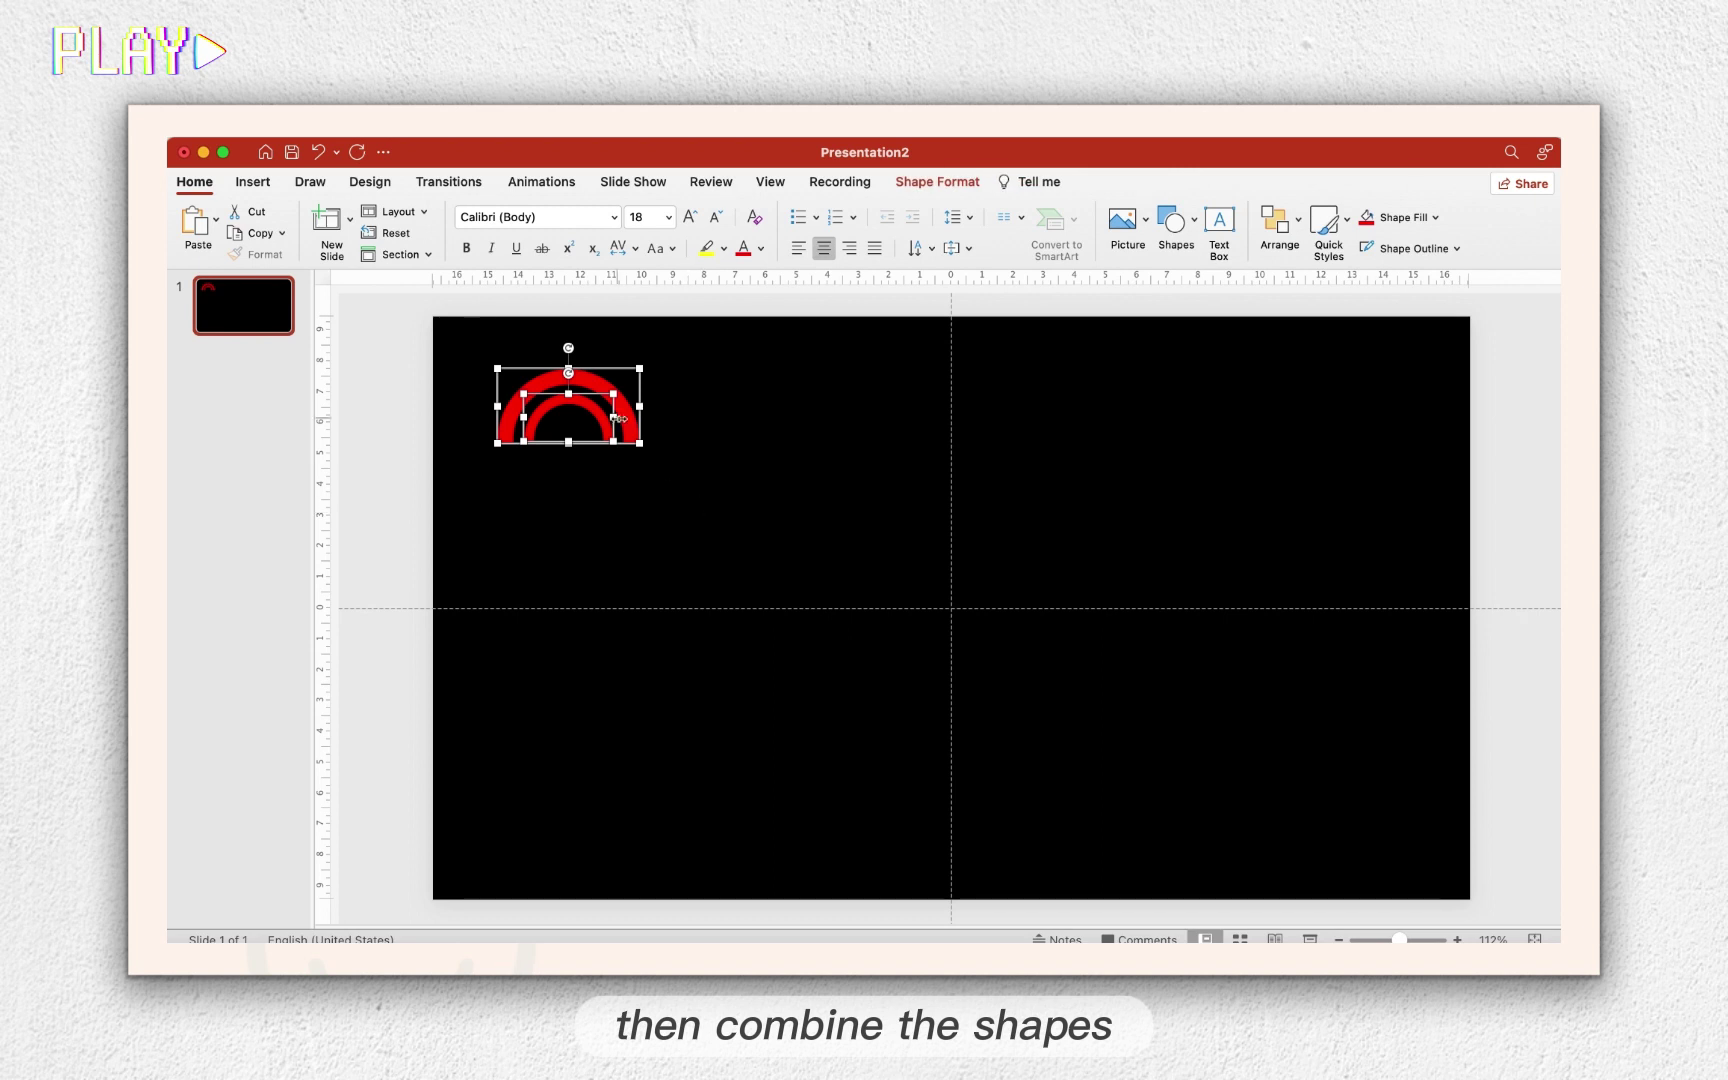
{"action": "left_click", "coordinate": [925, 186]}
{"action": "left_click", "coordinate": [296, 247]}
Union the two arcs into one double arch and duplicate it beside the original.
{"action": "left_click", "coordinate": [314, 274]}
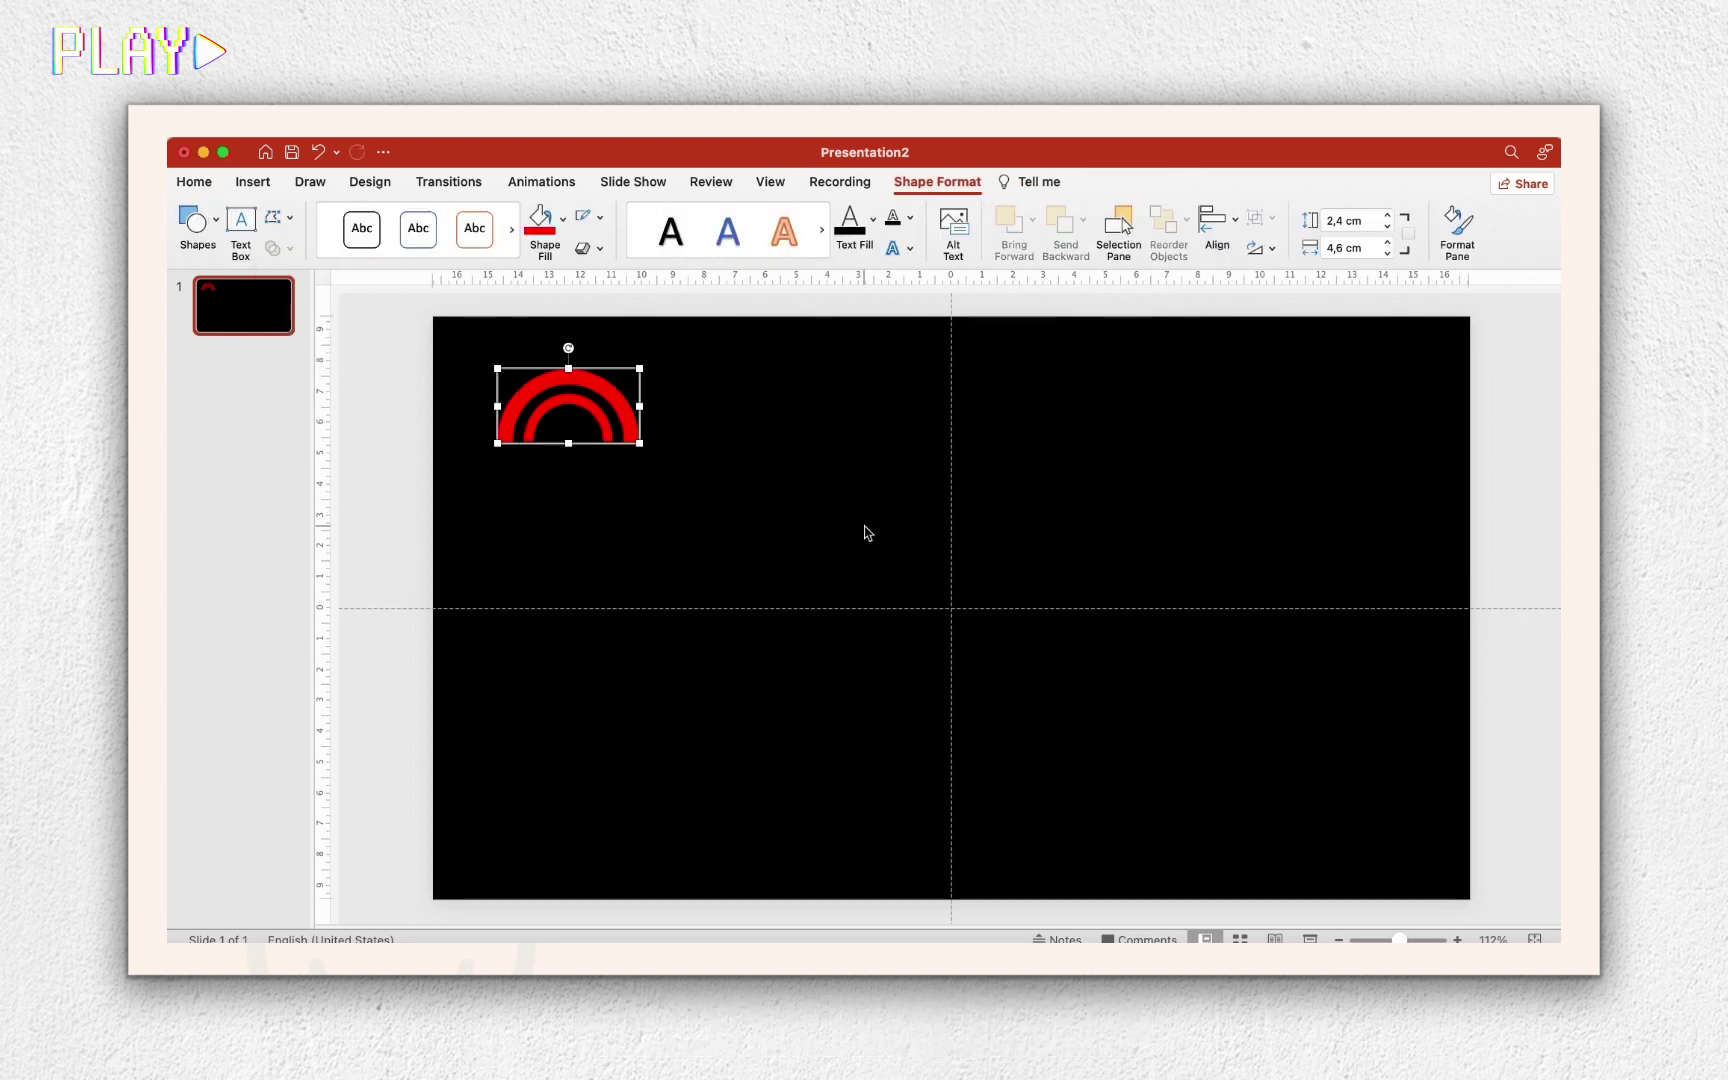
{"action": "left_click", "coordinate": [864, 532]}
{"action": "key", "text": "super+d"}
{"action": "left_click_drag", "start_coordinate": [590, 412], "coordinate": [700, 400]}
Stack a third arch between the two and union the three into one cluster.
{"action": "key", "text": "super+a"}
{"action": "left_click_drag", "start_coordinate": [700, 484], "coordinate": [629, 423]}
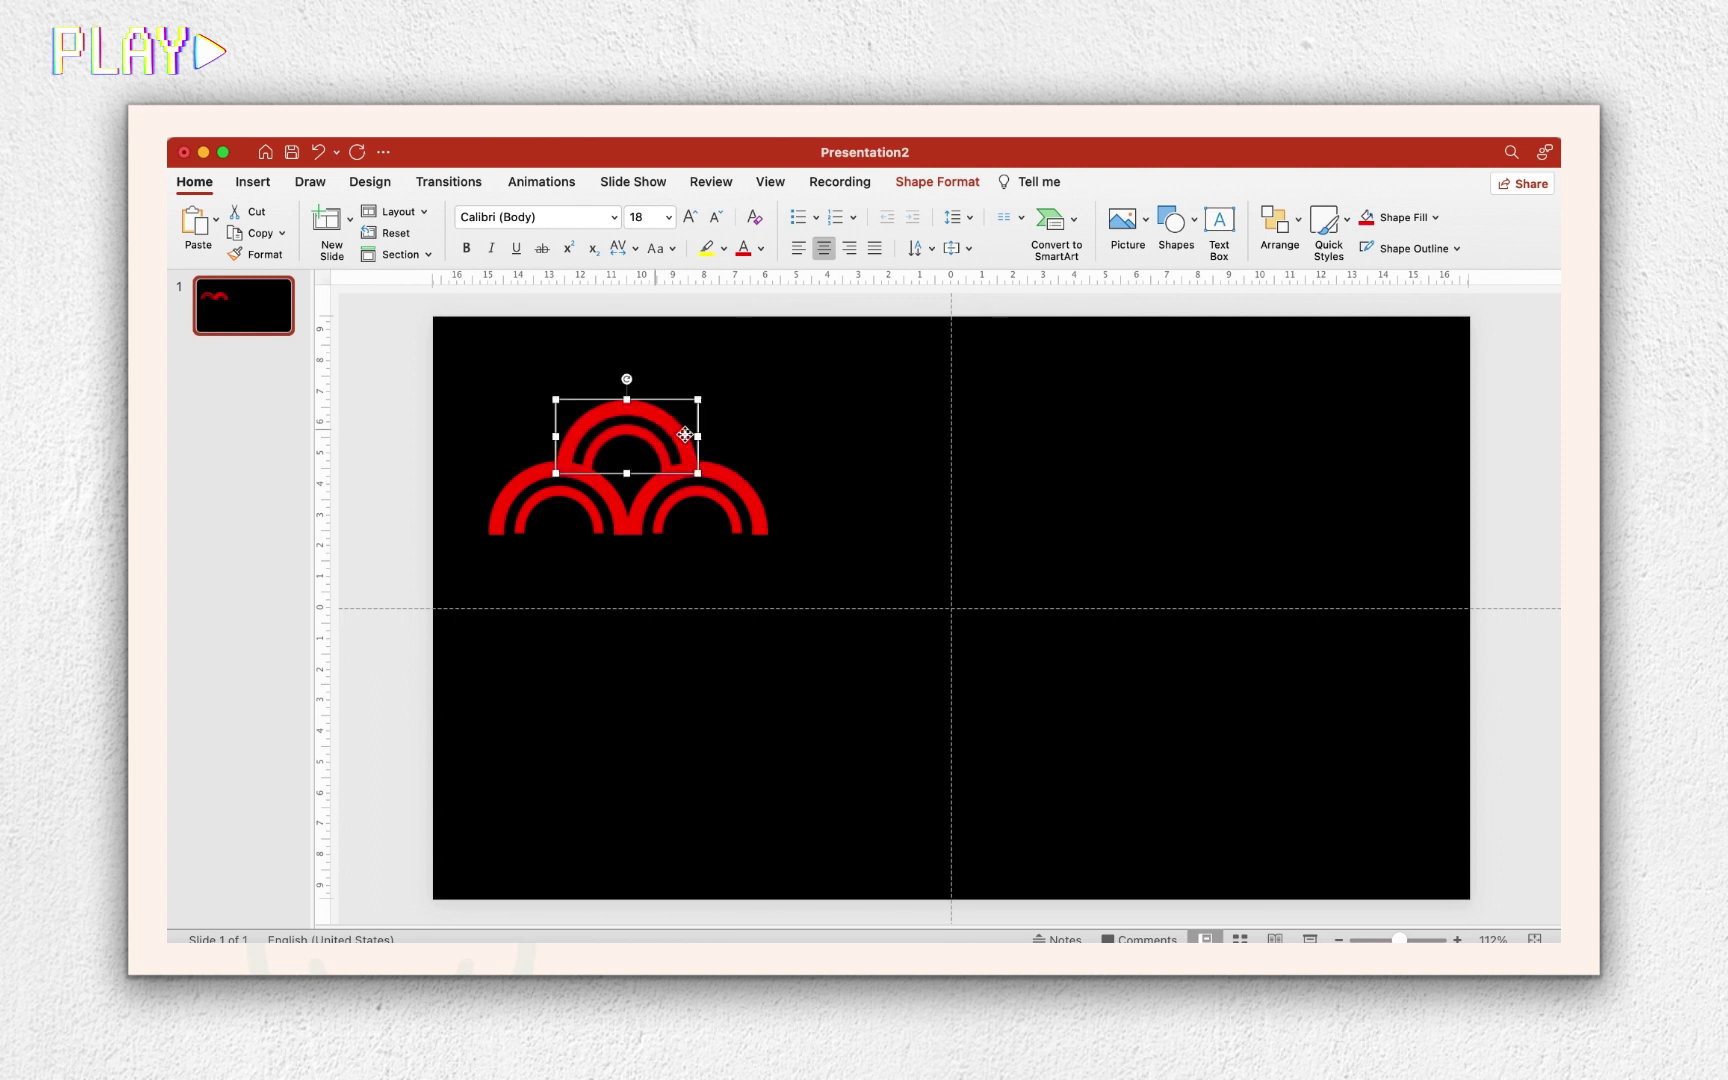
{"action": "left_click_drag", "start_coordinate": [864, 590], "coordinate": [412, 308]}
{"action": "left_click_drag", "start_coordinate": [688, 432], "coordinate": [693, 653]}
{"action": "left_click", "coordinate": [870, 578]}
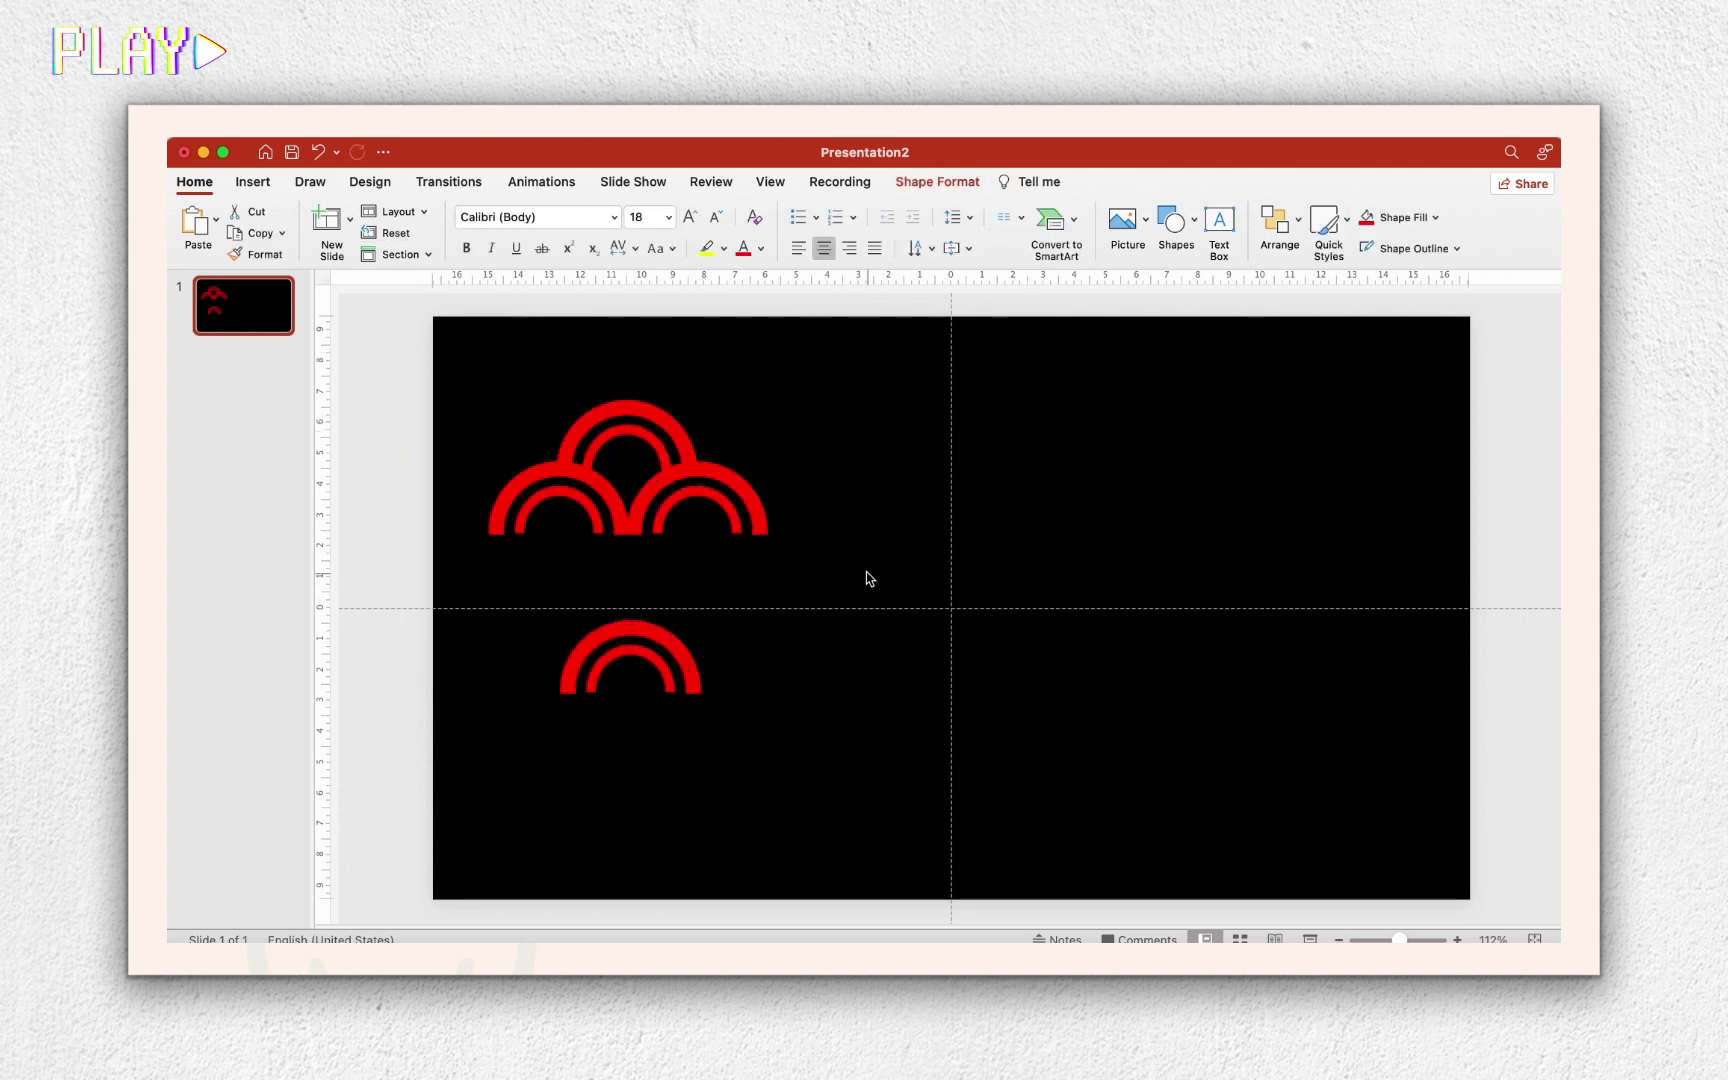
{"action": "left_click", "coordinate": [937, 181]}
{"action": "left_click", "coordinate": [278, 243]}
{"action": "left_click", "coordinate": [310, 274]}
Tile pasted copies of the arch cluster into a row across the top and resize it.
{"action": "left_click_drag", "start_coordinate": [768, 535], "coordinate": [615, 460]}
{"action": "left_click_drag", "start_coordinate": [705, 418], "coordinate": [795, 452]}
{"action": "key", "text": "super+v"}
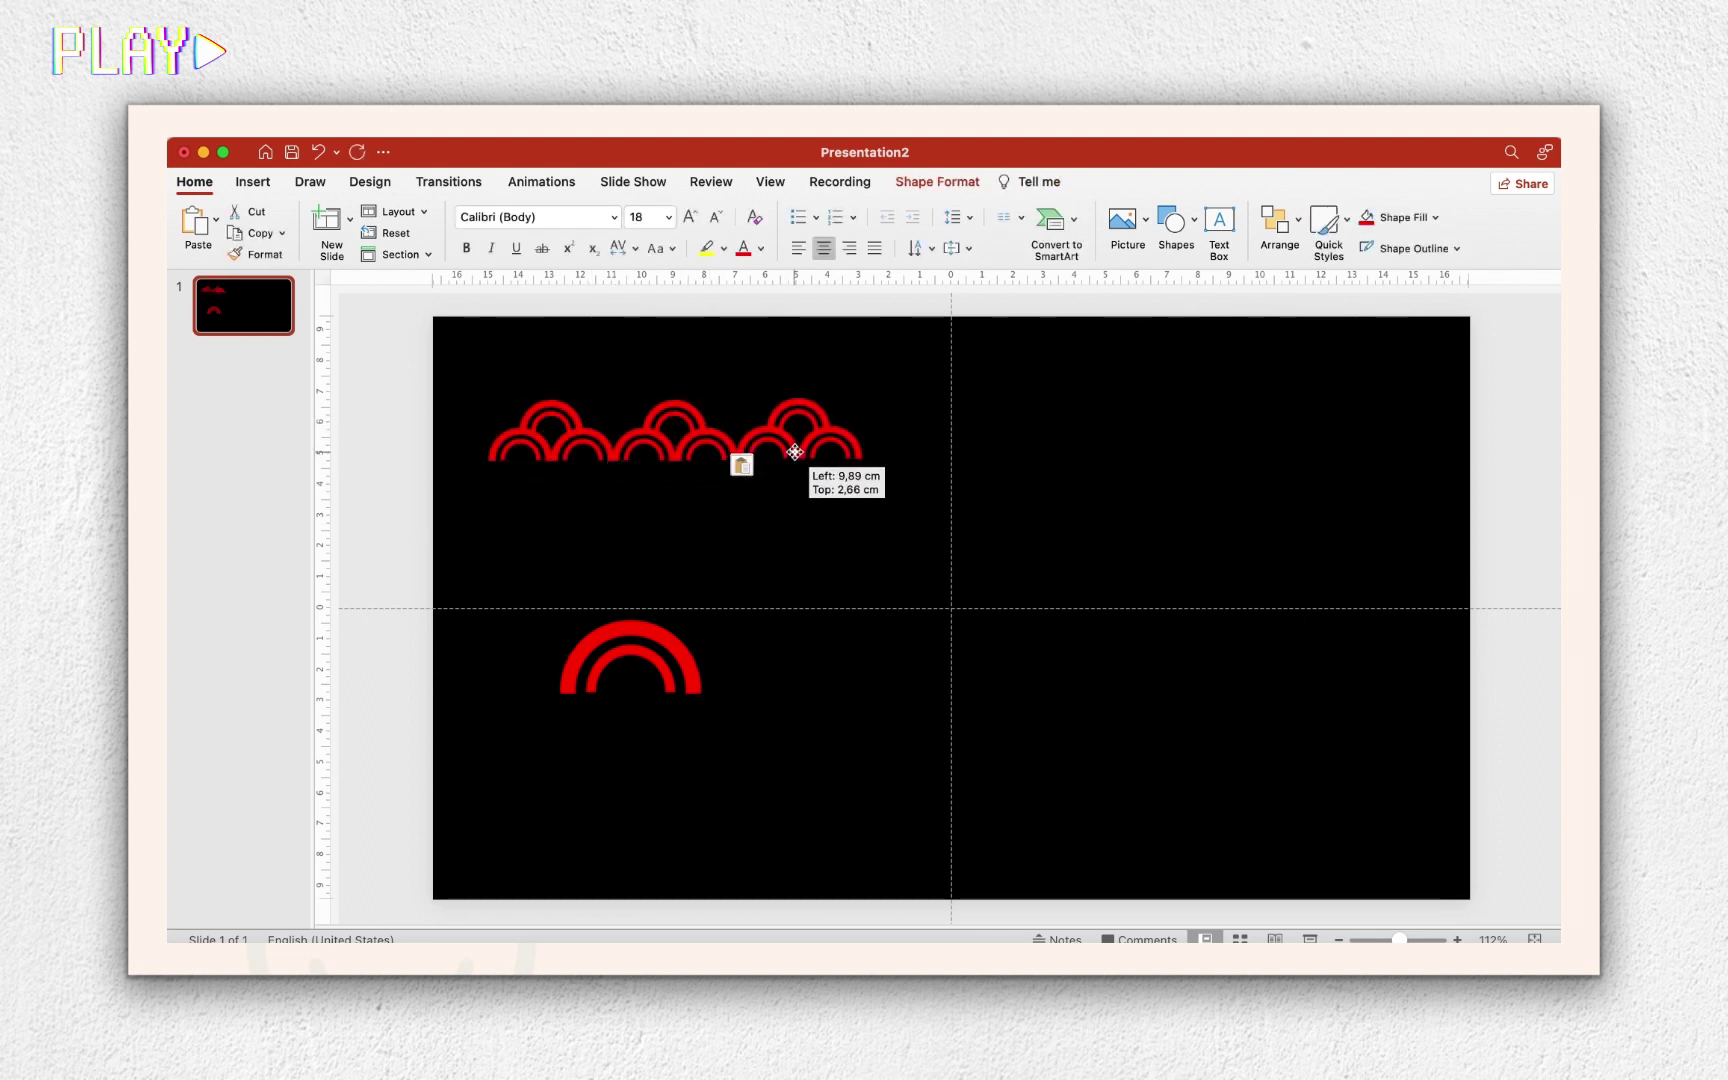
{"action": "left_click", "coordinate": [785, 538]}
{"action": "key", "text": "super+v"}
{"action": "left_click_drag", "start_coordinate": [797, 449], "coordinate": [1284, 432]}
{"action": "key", "text": "super+v"}
{"action": "key", "text": "super+v"}
{"action": "key", "text": "super+v"}
{"action": "left_click_drag", "start_coordinate": [1390, 505], "coordinate": [338, 362]}
{"action": "mouse_move", "coordinate": [1358, 465]}
{"action": "left_mouse_down"}
{"action": "mouse_move", "coordinate": [1312, 446]}
{"action": "mouse_move", "coordinate": [1050, 439]}
{"action": "mouse_move", "coordinate": [1528, 428]}
{"action": "mouse_move", "coordinate": [915, 470]}
{"action": "mouse_move", "coordinate": [942, 444]}
{"action": "left_mouse_up"}
{"action": "left_click", "coordinate": [482, 366]}
Interlock a second row of arches below and fit spare arches into the remaining gaps.
{"action": "left_click", "coordinate": [1149, 540]}
{"action": "left_click", "coordinate": [987, 459]}
{"action": "left_click", "coordinate": [624, 490]}
{"action": "scroll", "coordinate": [628, 437], "scroll_direction": "up", "scroll_amount": 3}
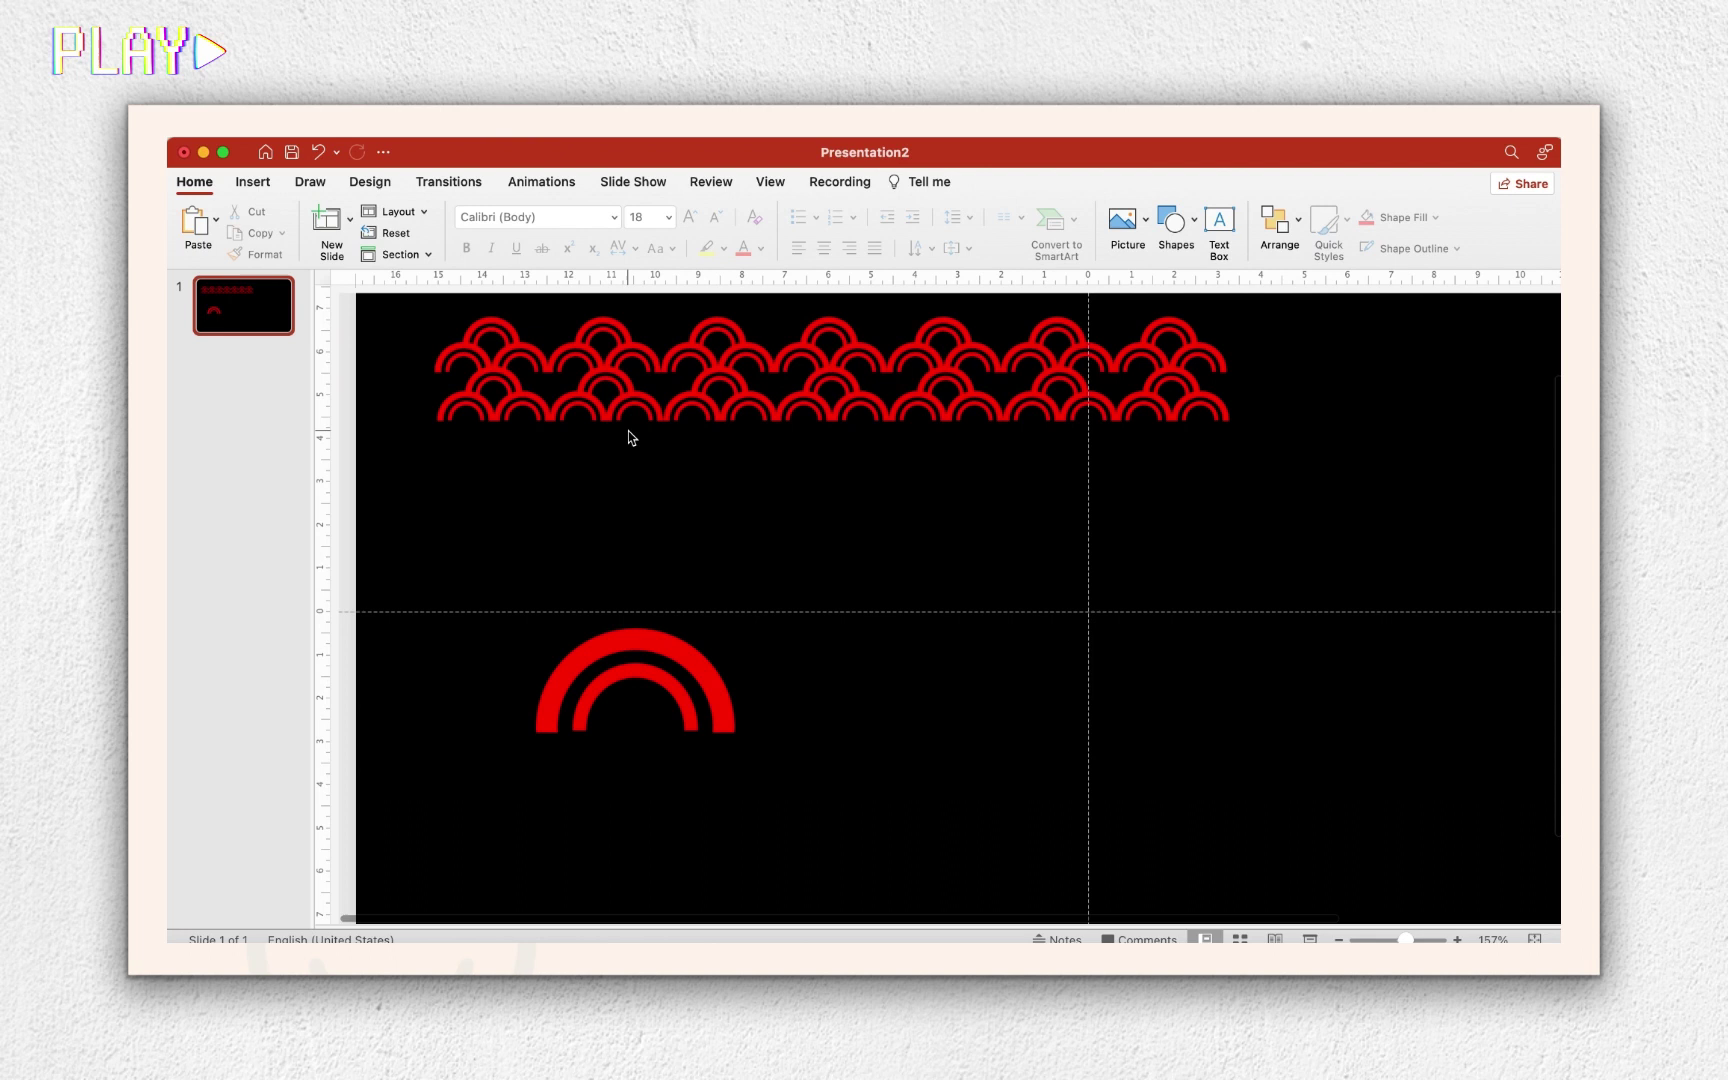
{"action": "left_click", "coordinate": [628, 437]}
{"action": "left_click", "coordinate": [637, 594]}
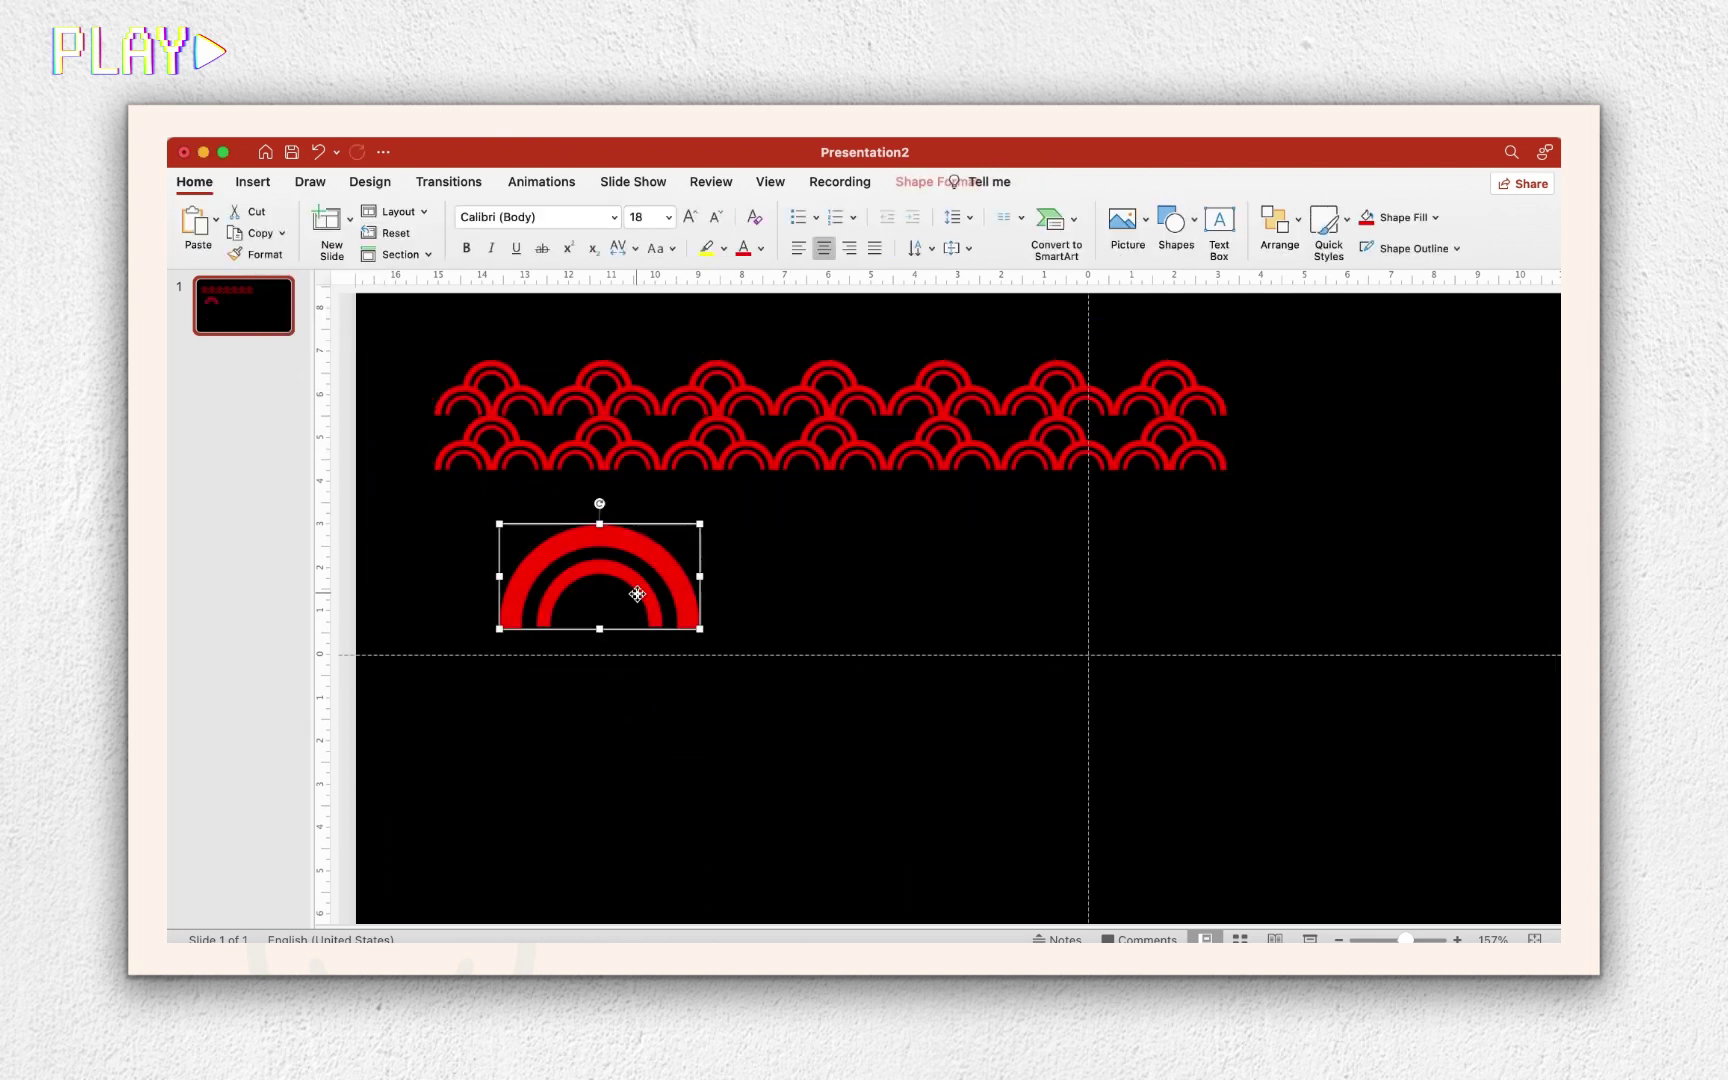
{"action": "left_click_drag", "start_coordinate": [700, 629], "coordinate": [605, 567]}
{"action": "mouse_move", "coordinate": [578, 451]}
{"action": "left_mouse_down"}
{"action": "mouse_move", "coordinate": [579, 386]}
{"action": "mouse_move", "coordinate": [777, 421]}
{"action": "left_mouse_up"}
{"action": "left_click", "coordinate": [556, 430]}
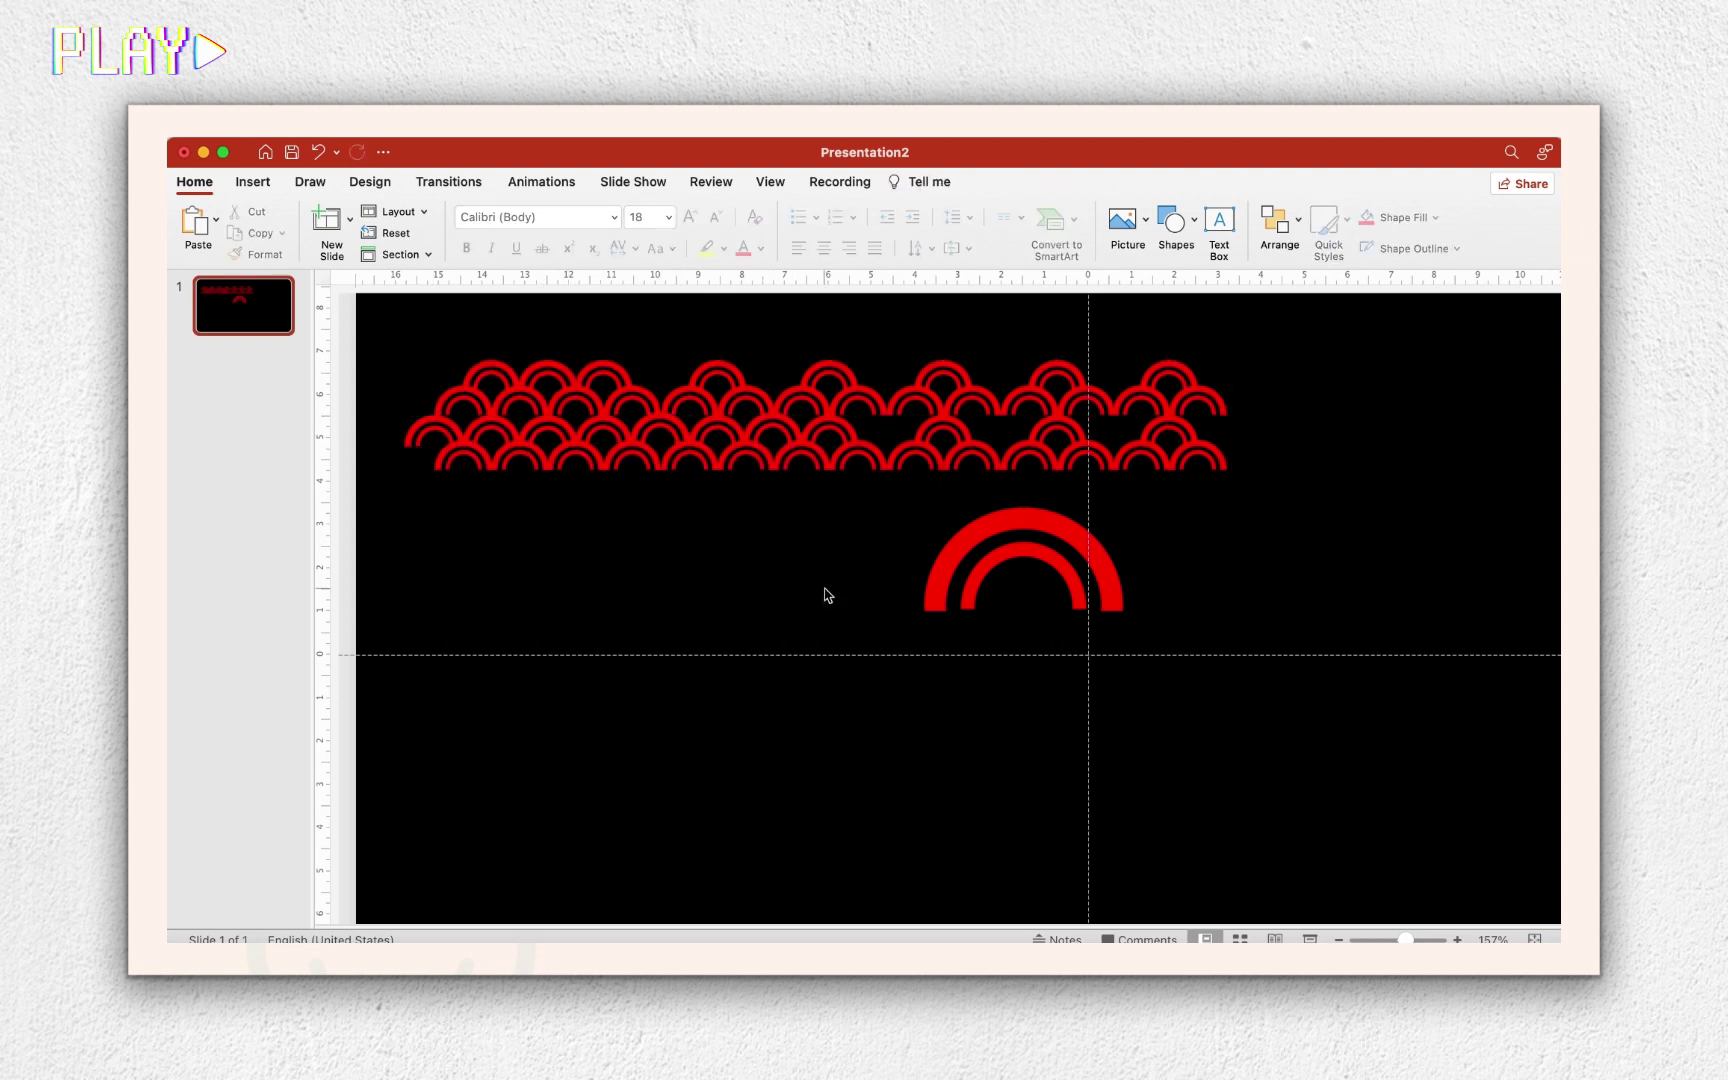
{"action": "left_click", "coordinate": [1115, 375]}
{"action": "left_click_drag", "start_coordinate": [877, 360], "coordinate": [918, 394]}
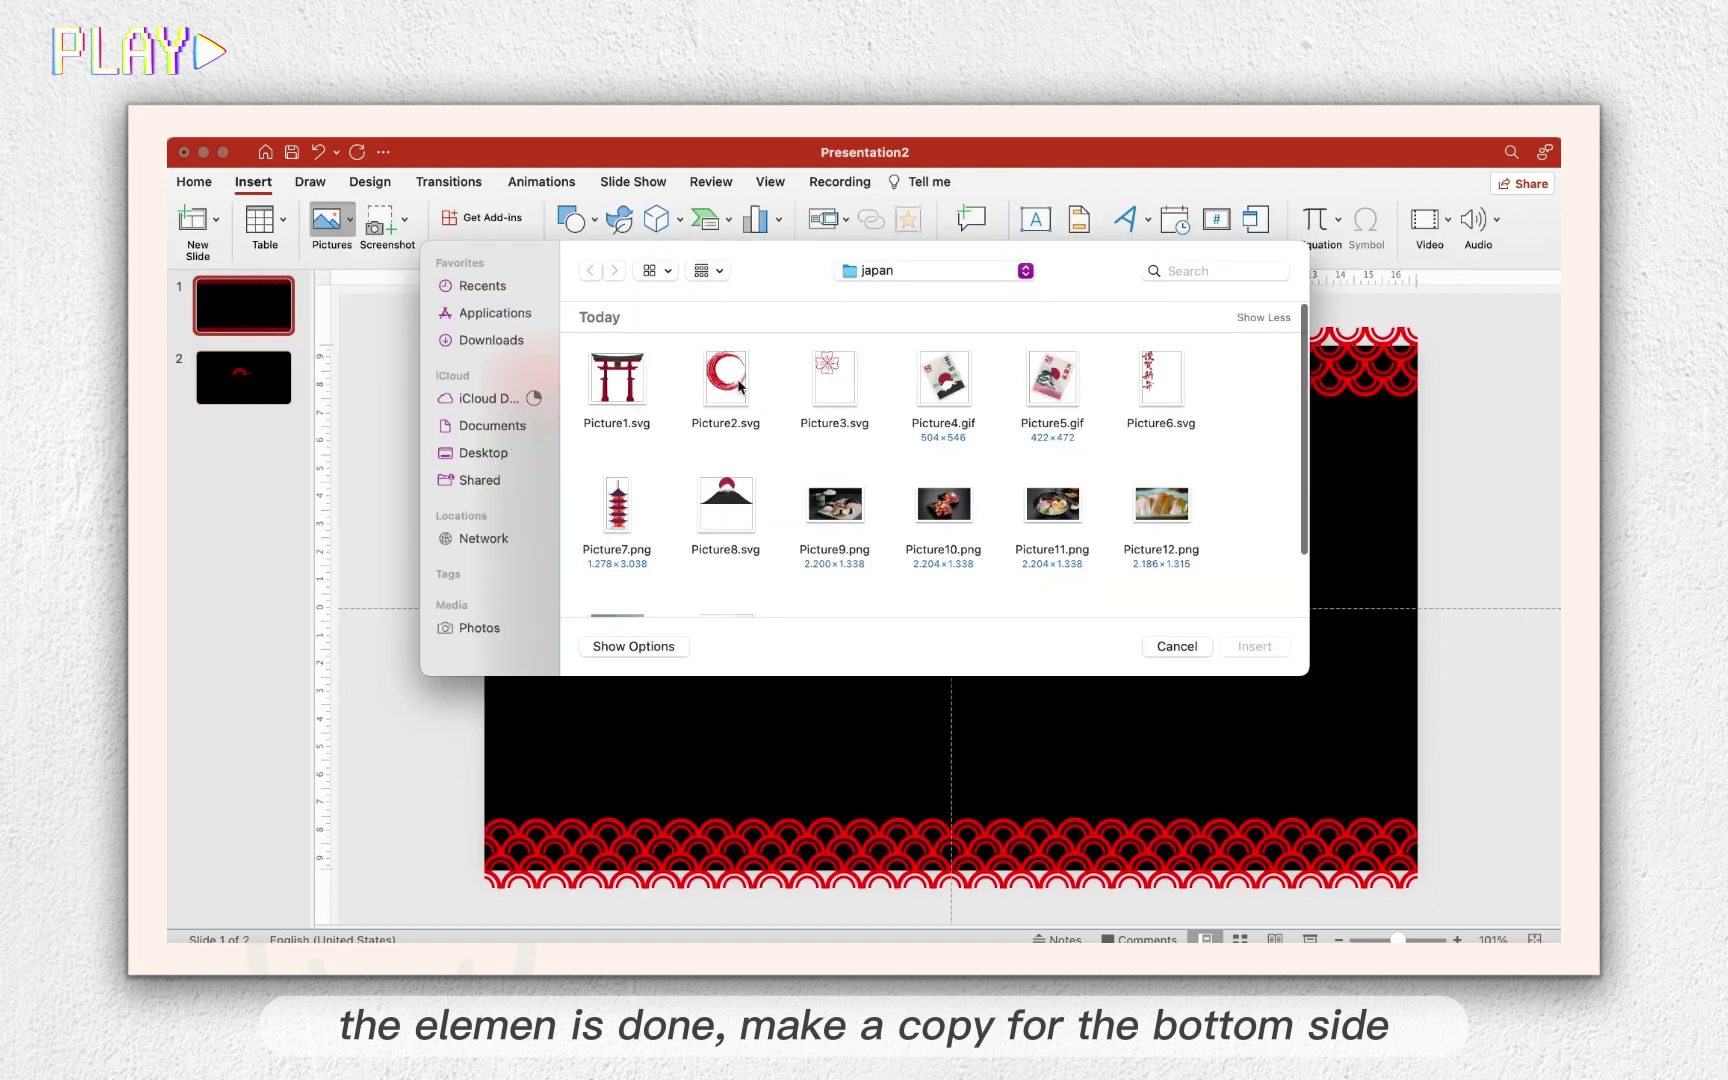
Insert the red brush-stroke circle, nudge the bottom wave border down, and draw a text box over it.
{"action": "double_click", "coordinate": [740, 386]}
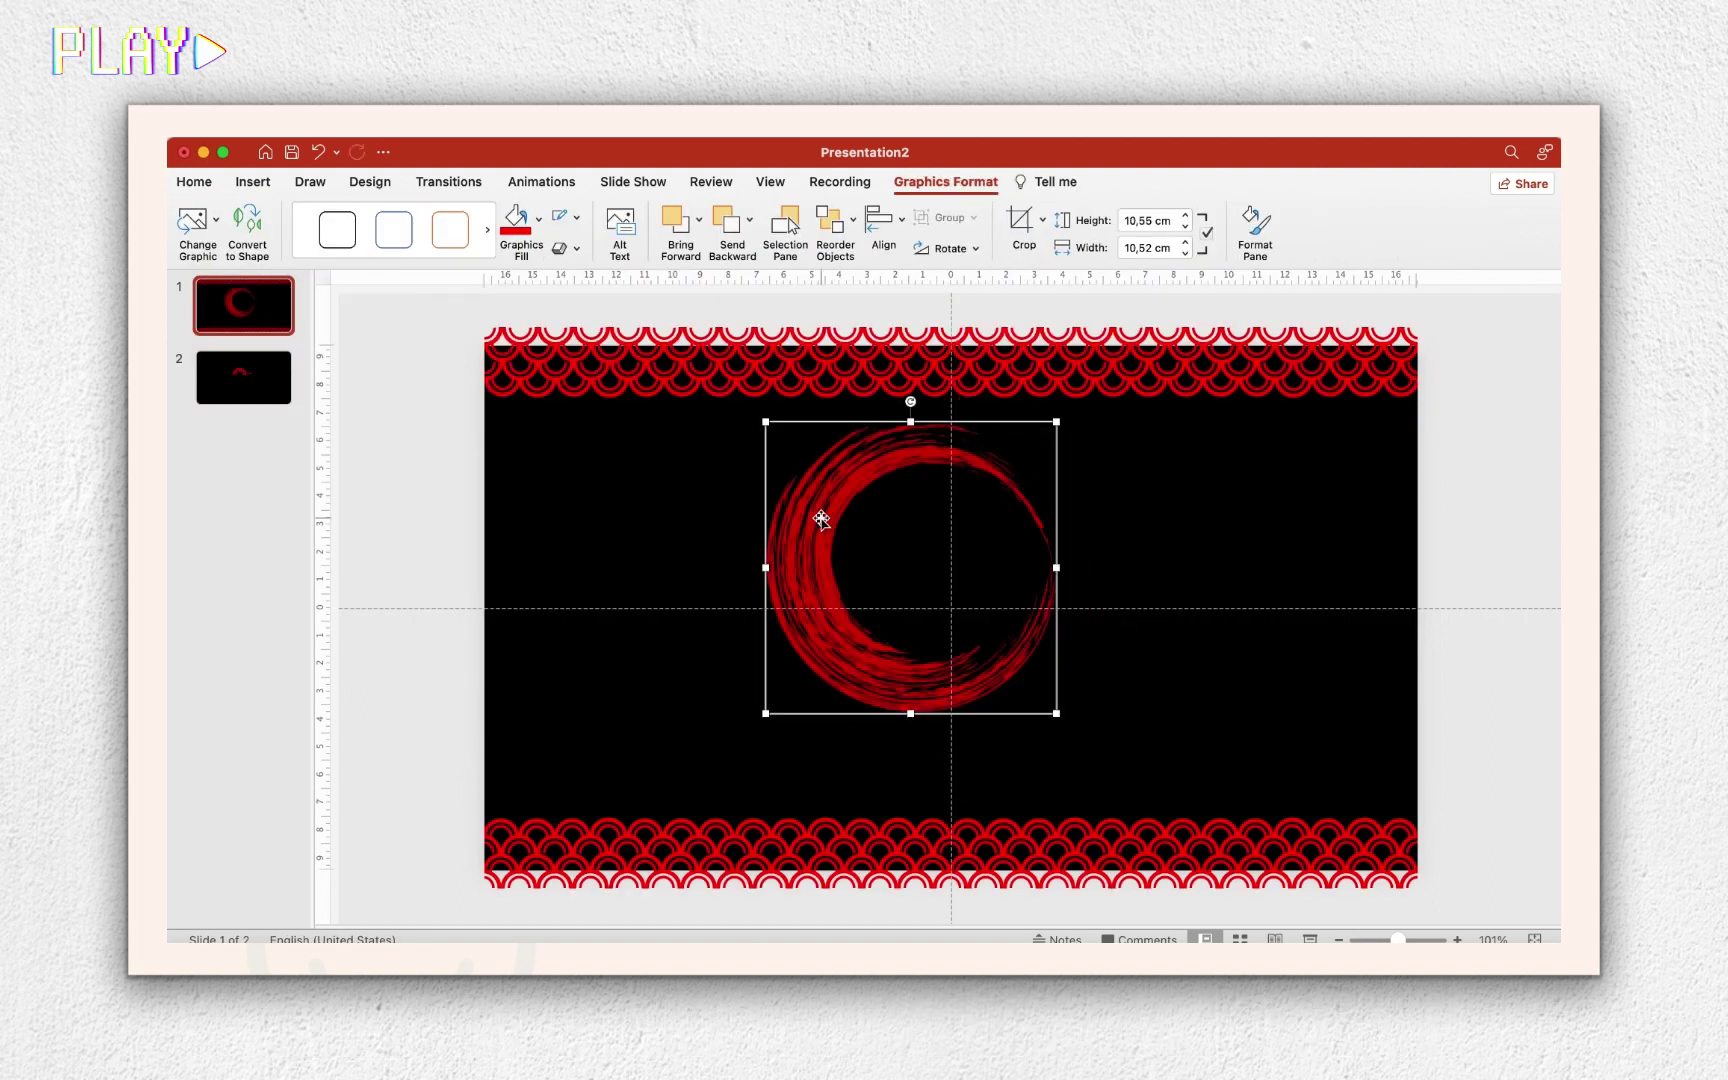
{"action": "left_click_drag", "start_coordinate": [1190, 860], "coordinate": [1190, 870]}
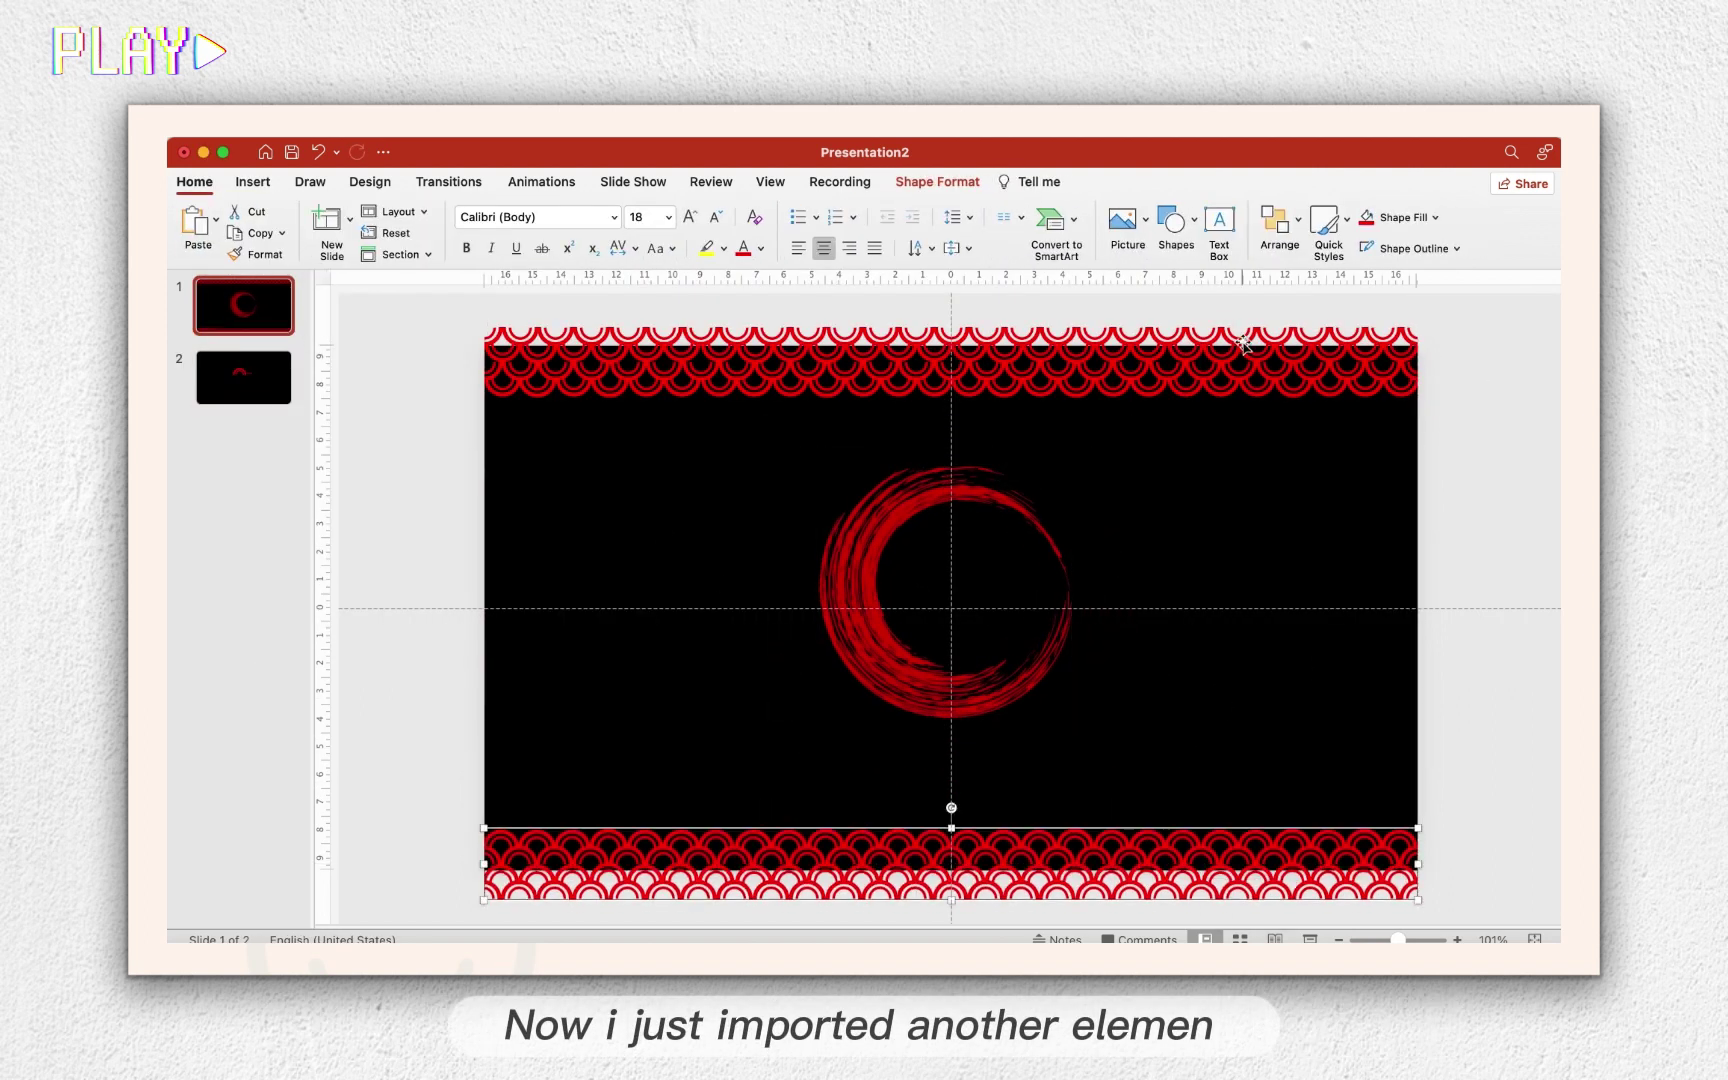
{"action": "left_click", "coordinate": [253, 181]}
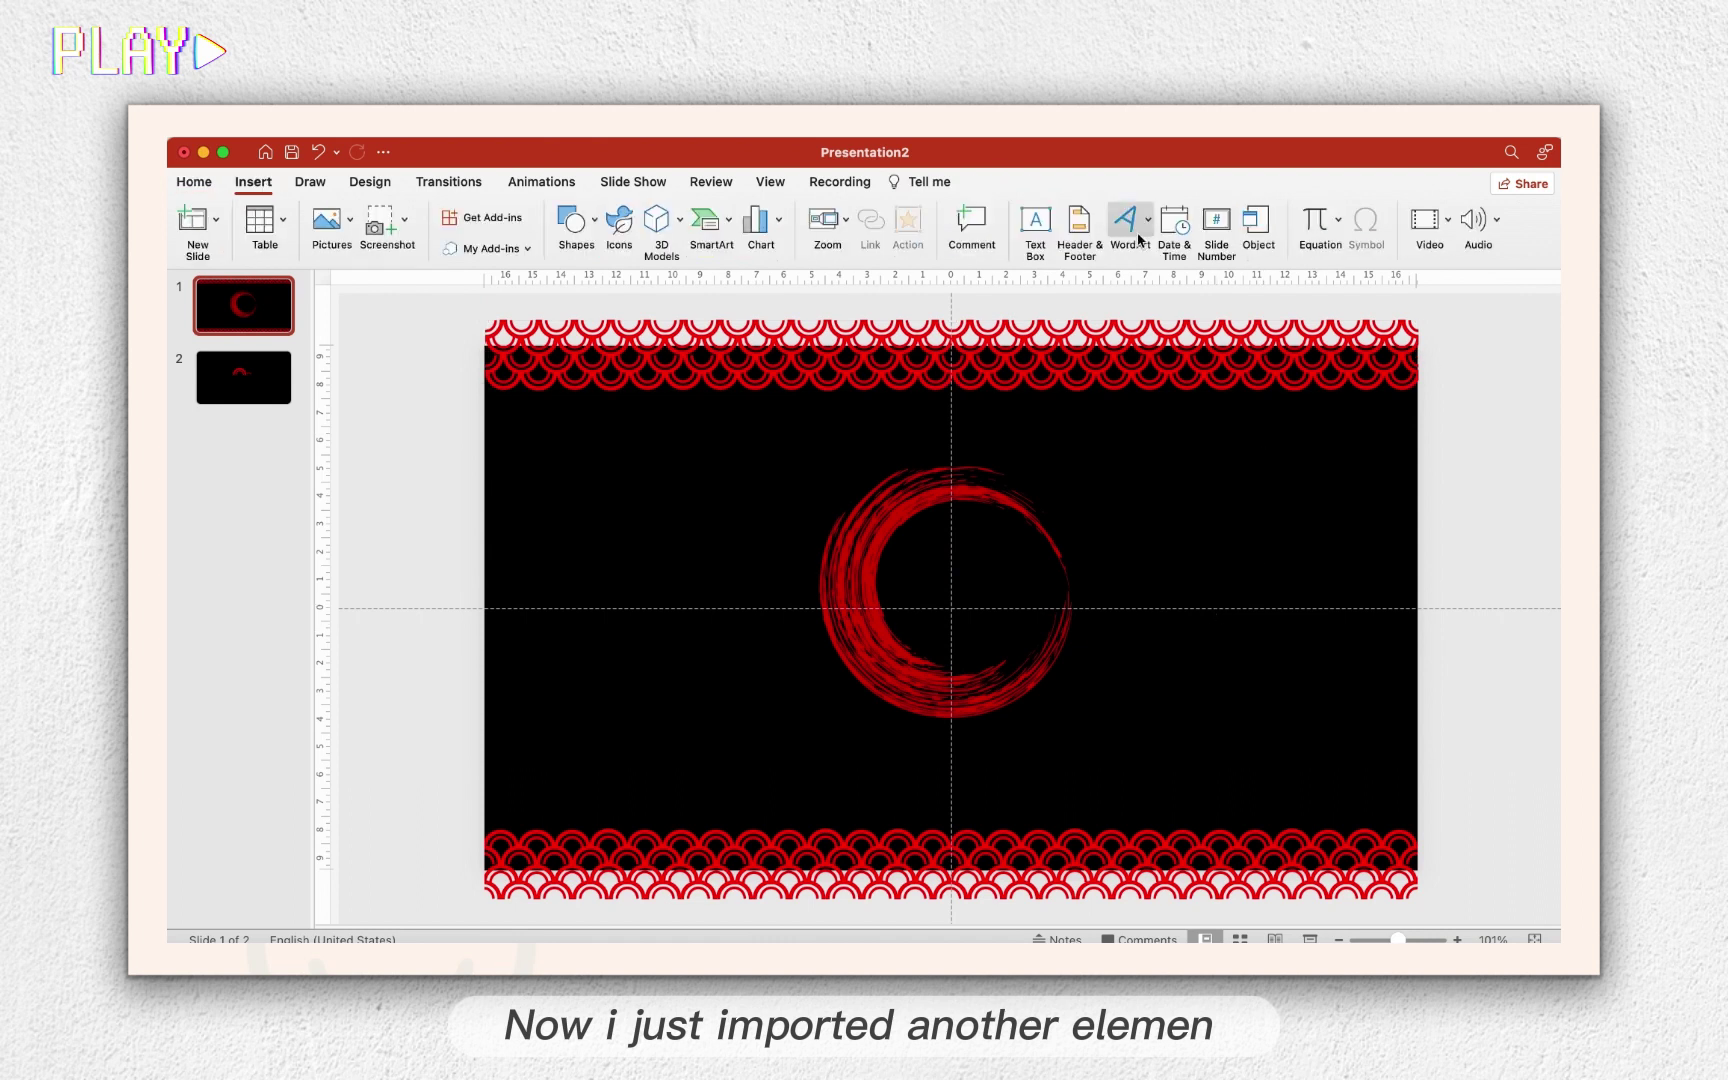
{"action": "left_click", "coordinate": [1030, 225]}
{"action": "left_click_drag", "start_coordinate": [835, 519], "coordinate": [1150, 592]}
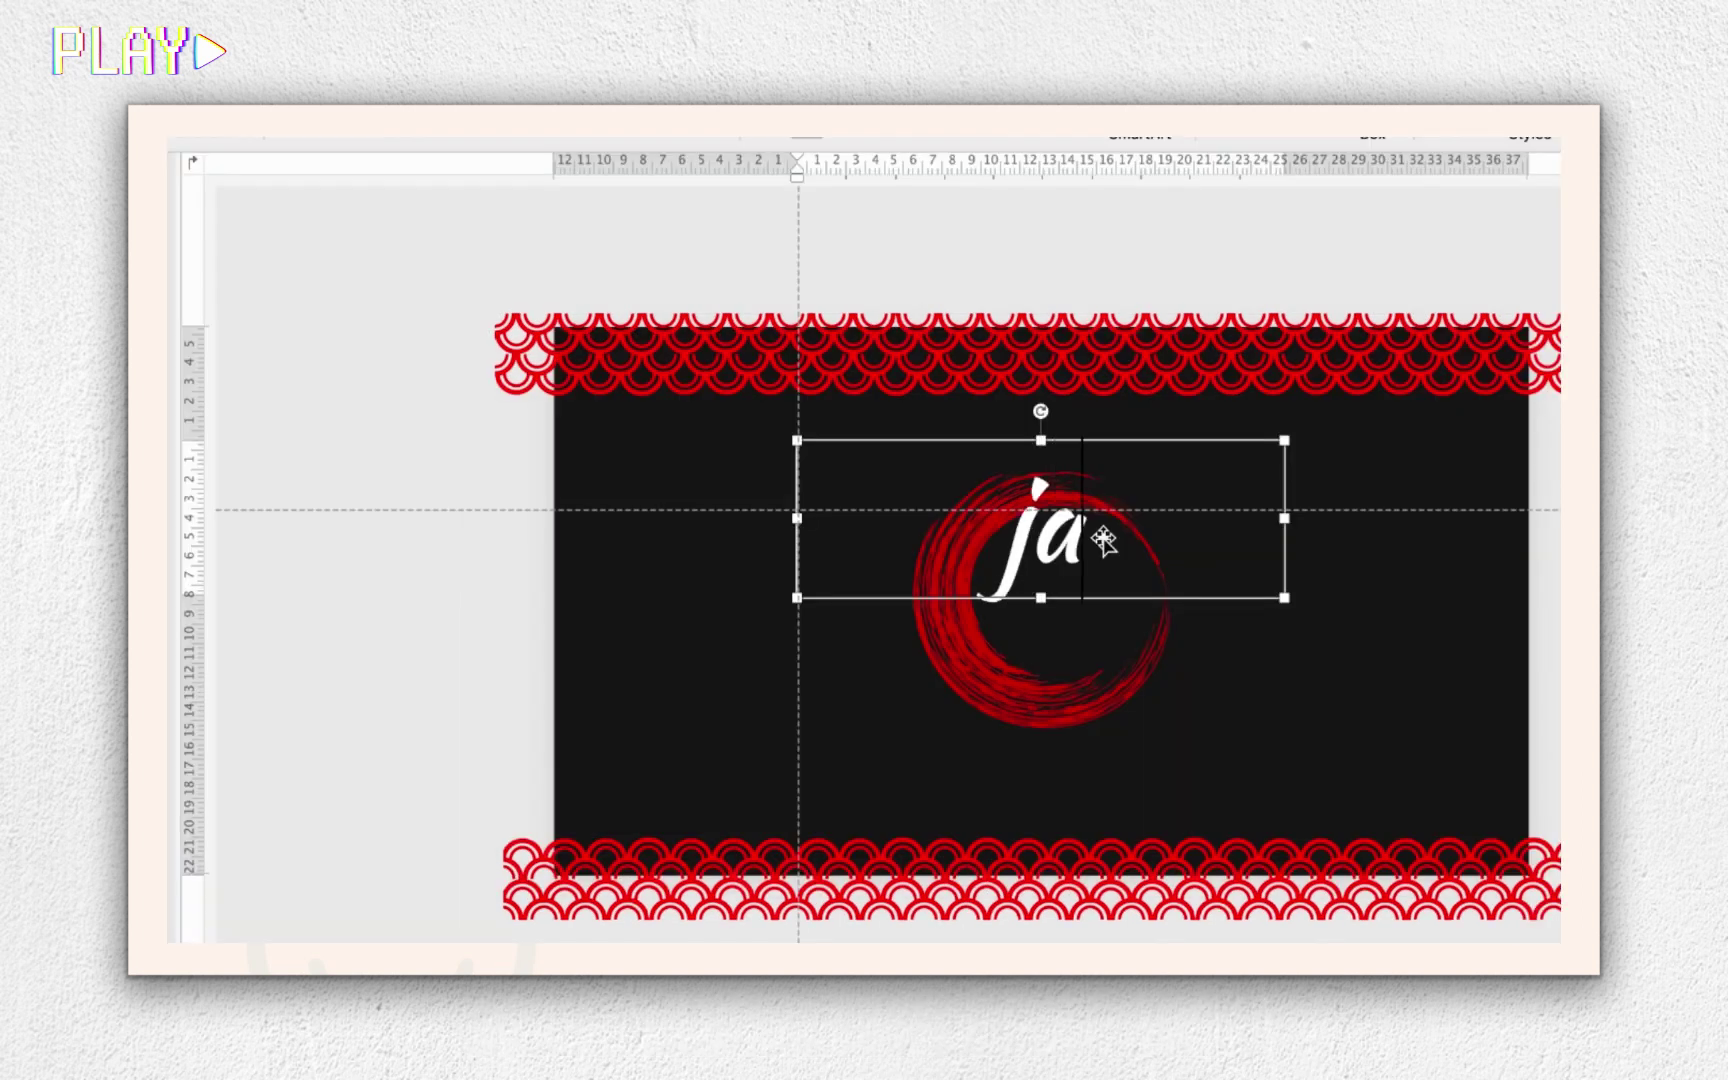
{"action": "type", "text": "Ja"}
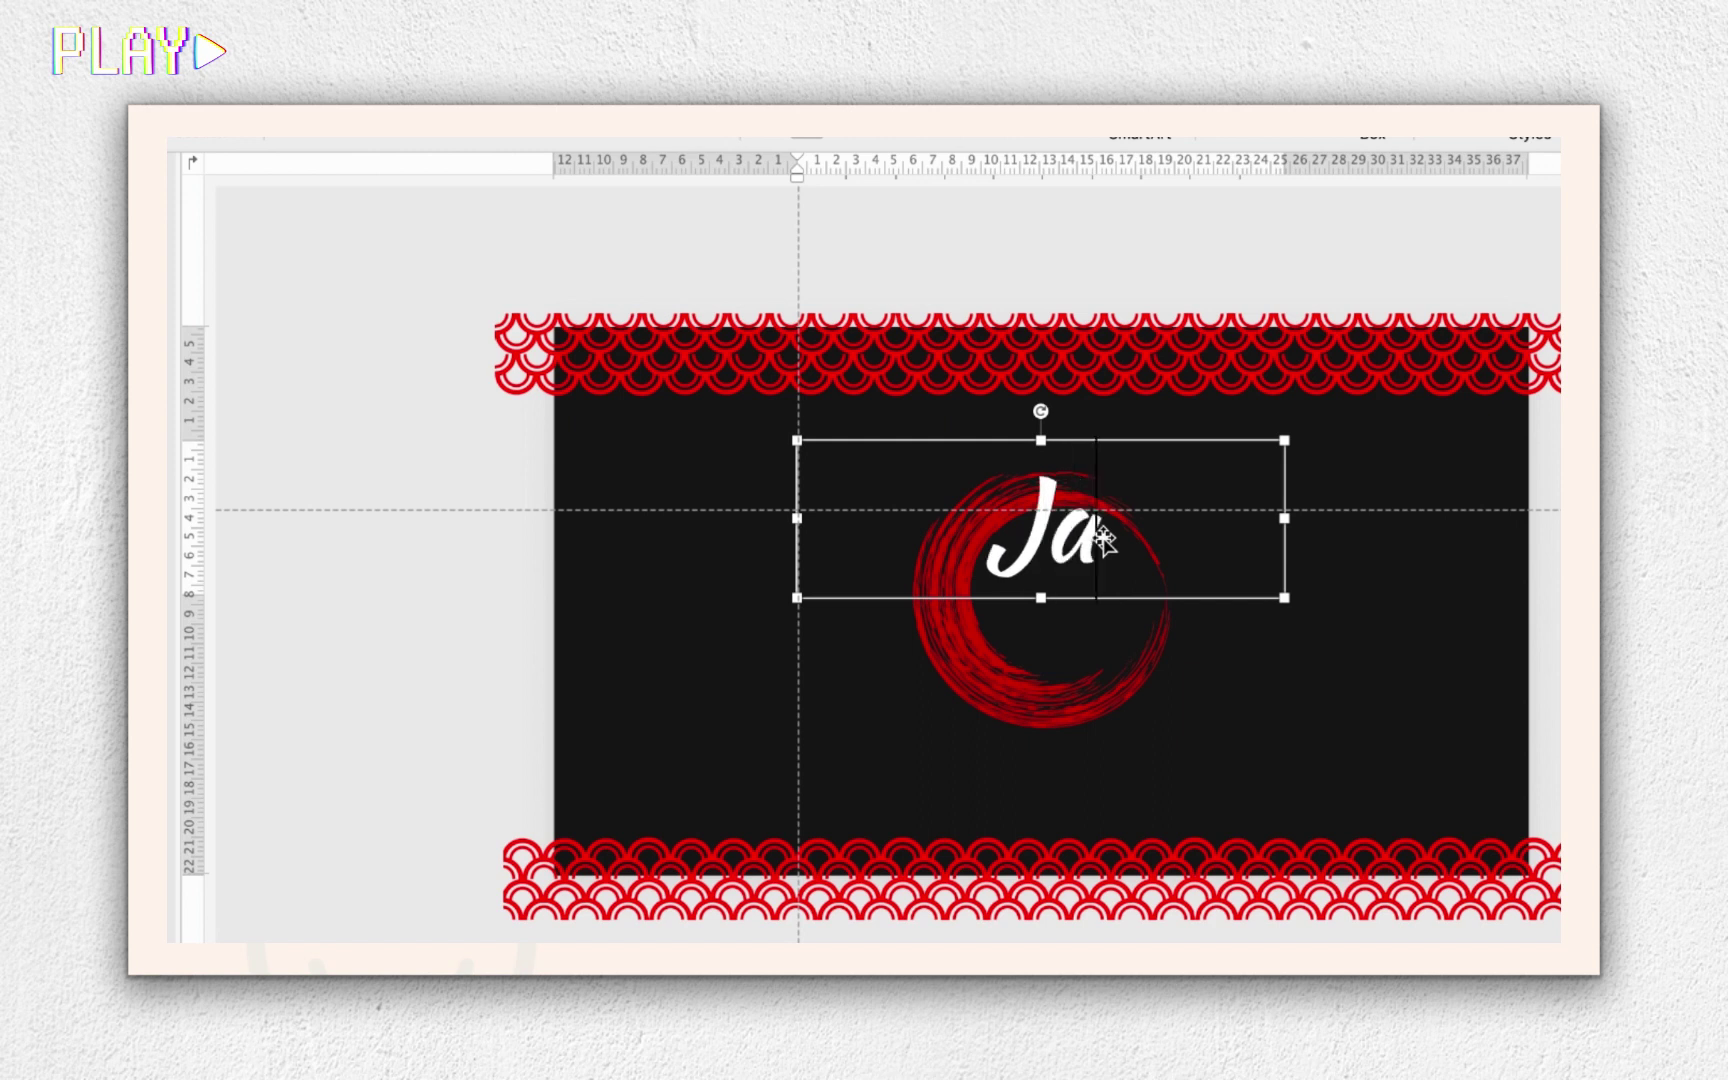
Finish the two-line title 'Japanese Food' and adjust its line spacing.
{"action": "type", "text": "panese"}
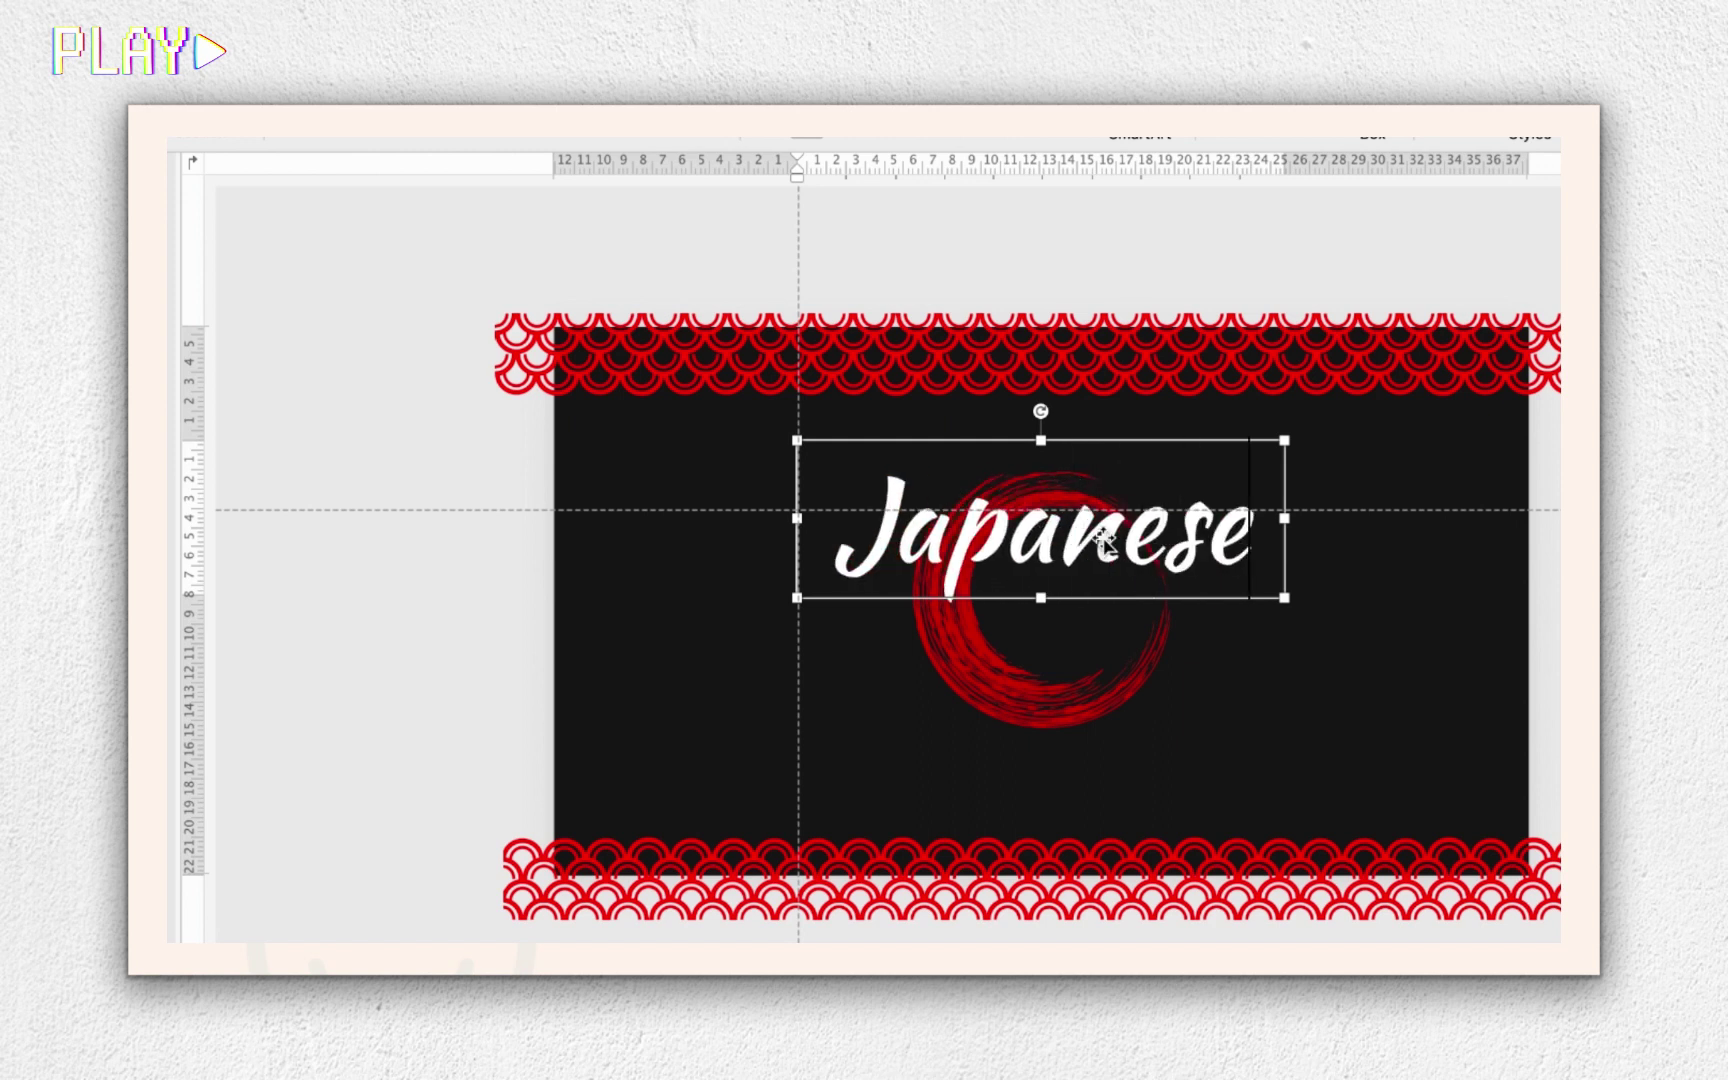
{"action": "key", "text": "Return"}
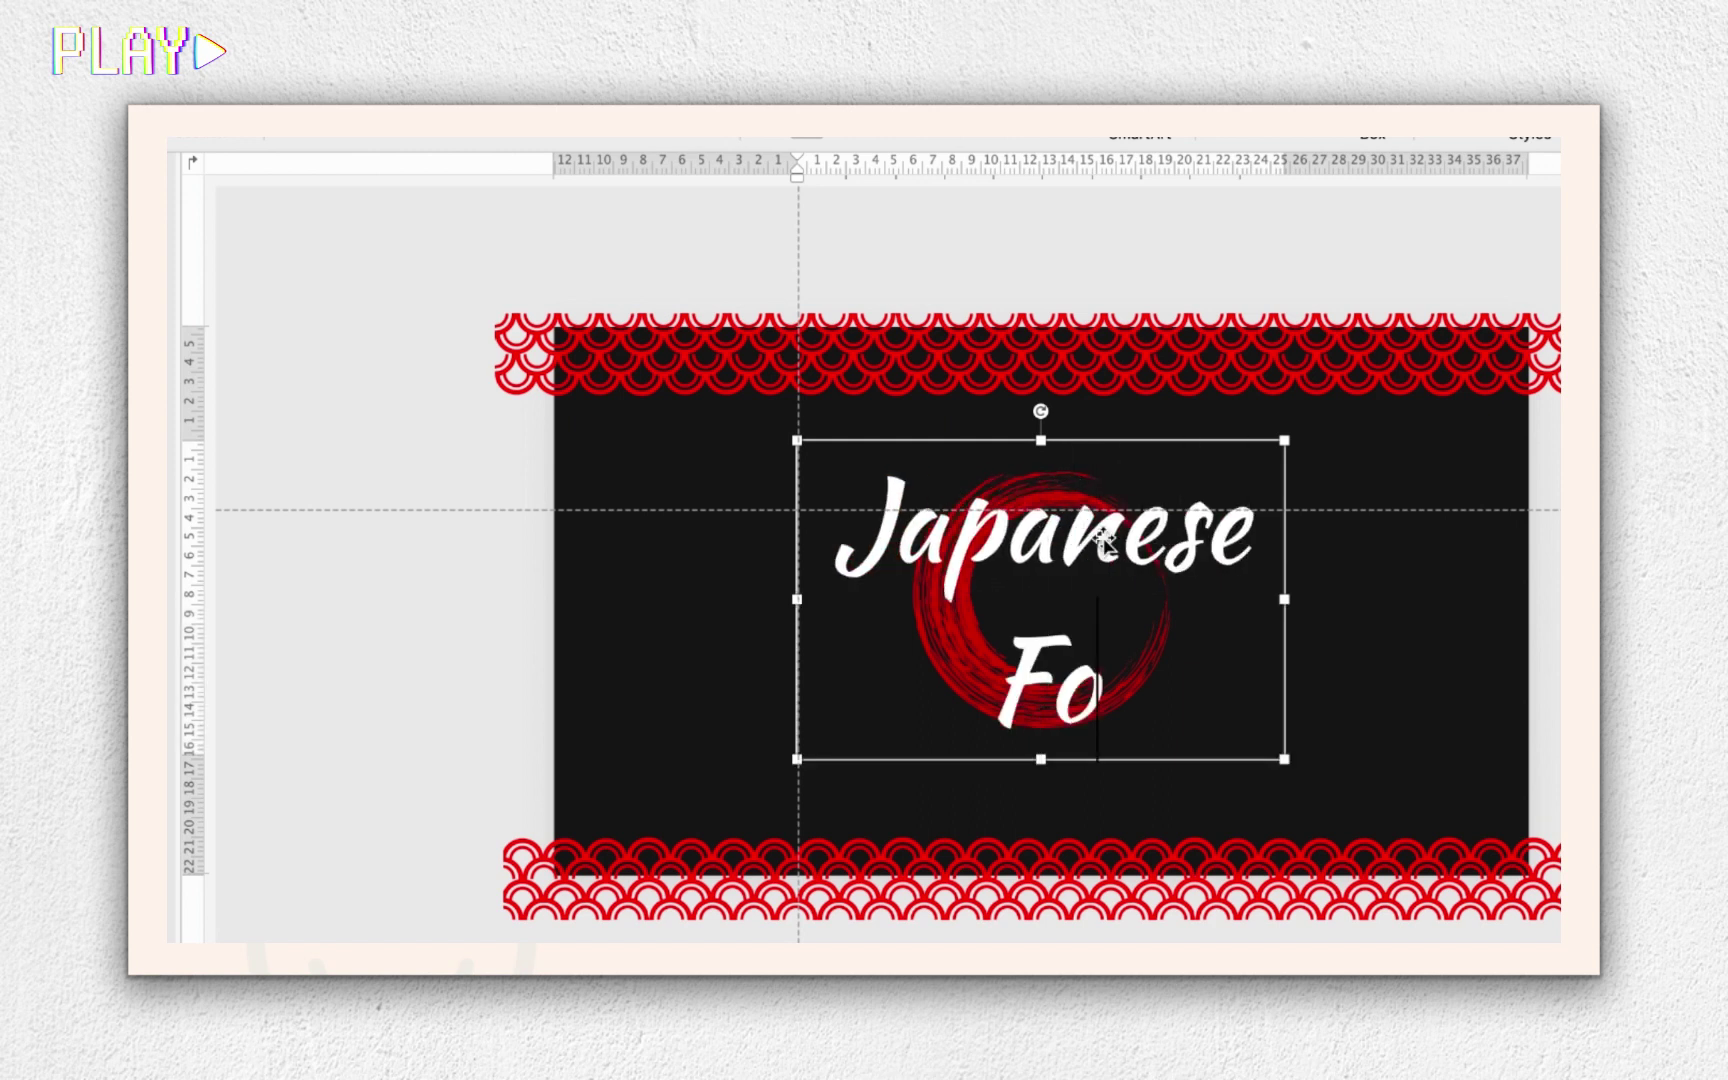
{"action": "type", "text": "od"}
{"action": "key", "text": "super+a"}
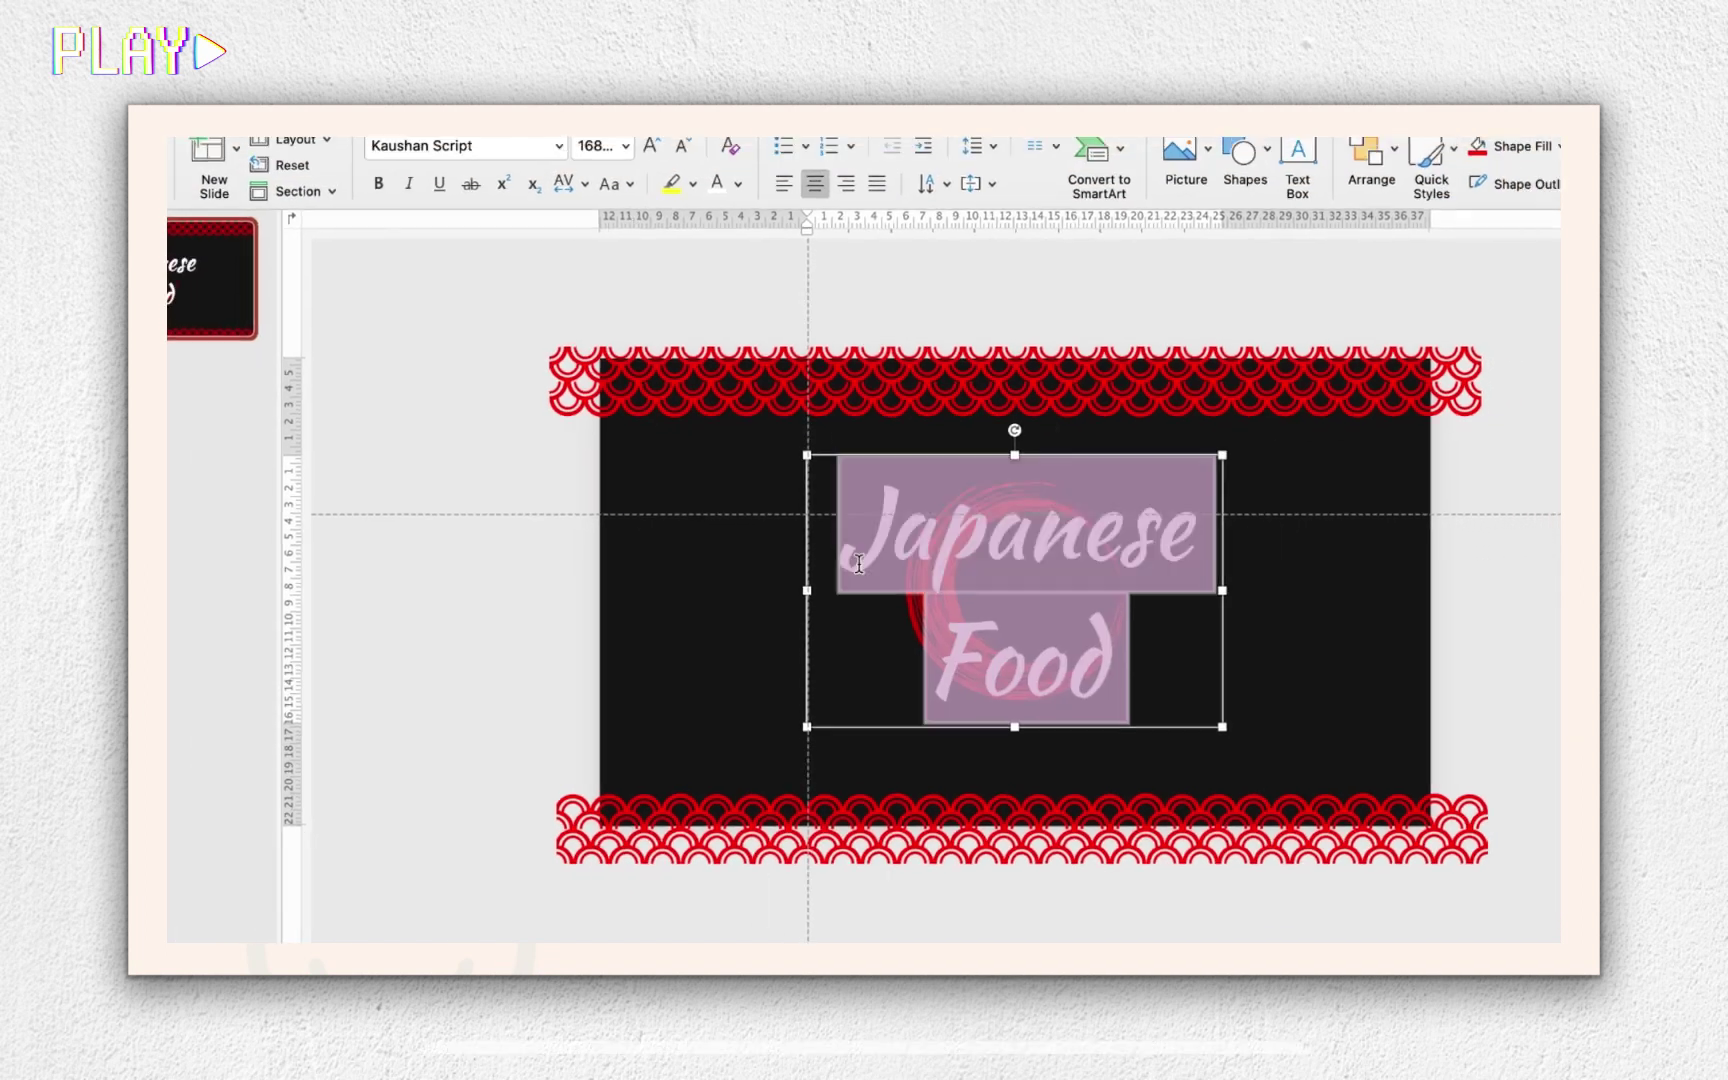
{"action": "left_click", "coordinate": [965, 227]}
{"action": "left_click", "coordinate": [980, 274]}
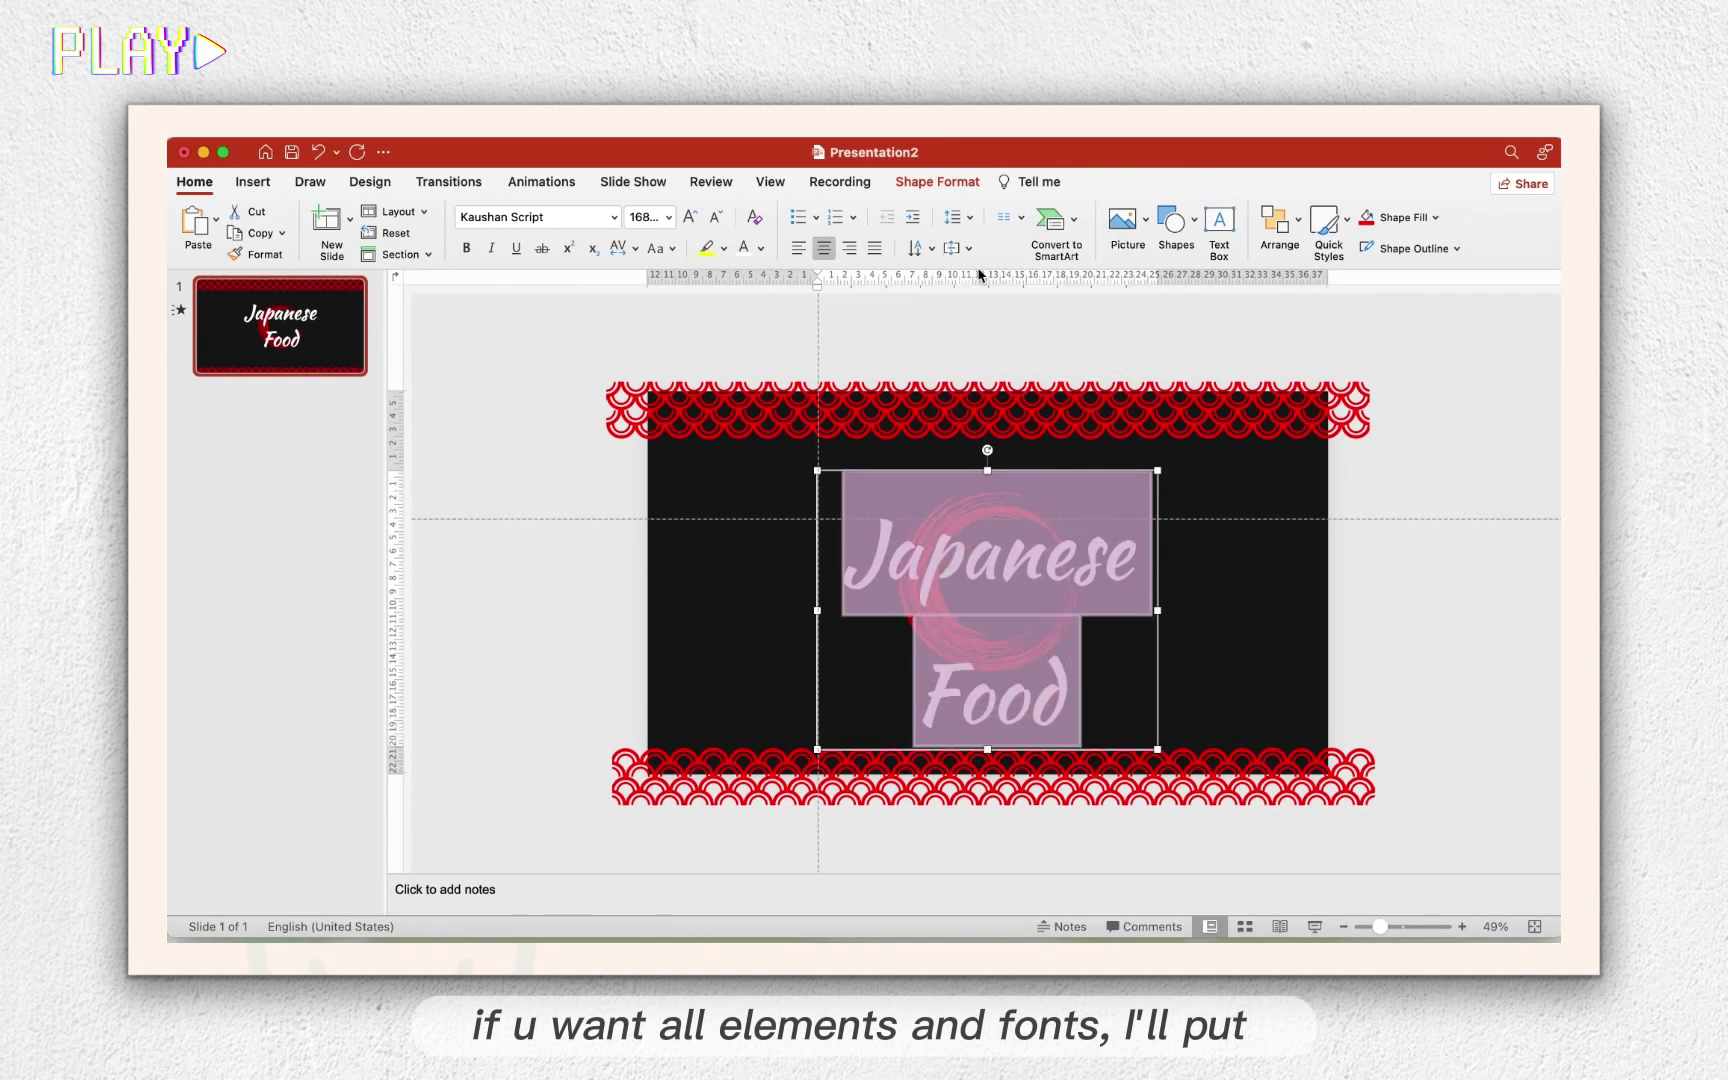
{"action": "left_click", "coordinate": [969, 217]}
{"action": "left_click", "coordinate": [965, 240]}
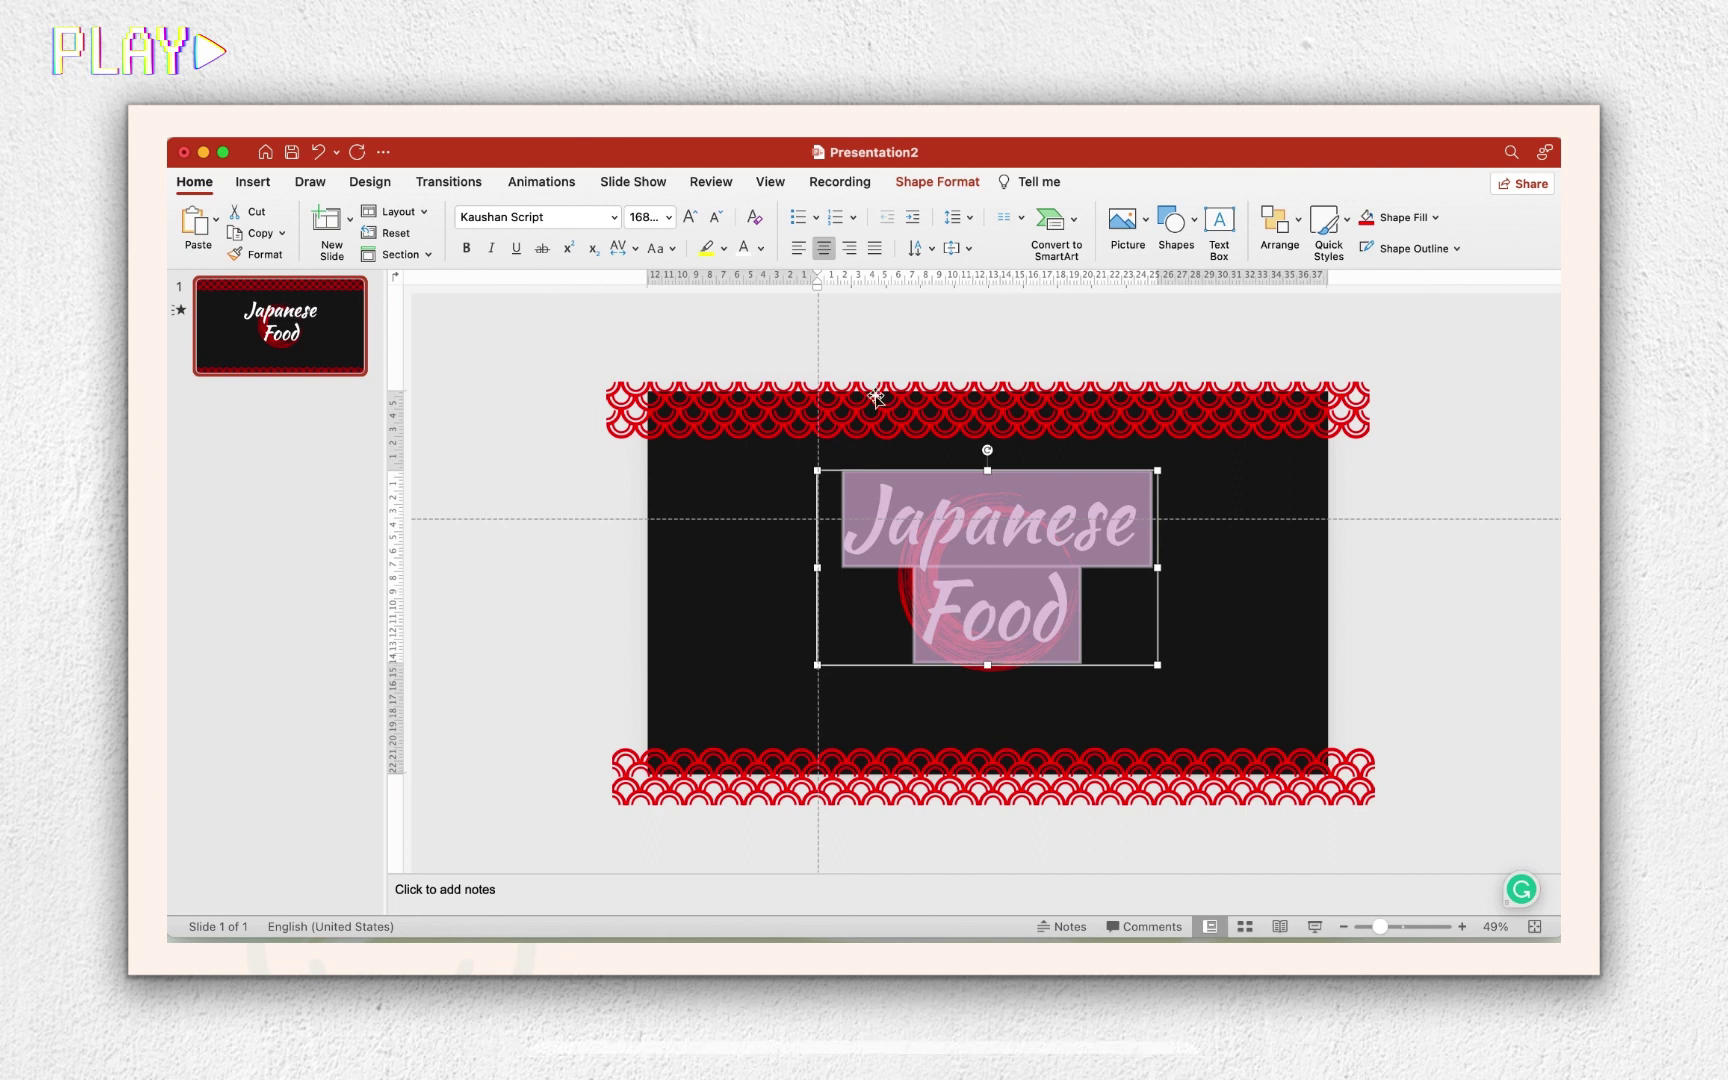
Position the title text box centred over the red circle.
{"action": "left_click_drag", "start_coordinate": [1120, 664], "coordinate": [1105, 692]}
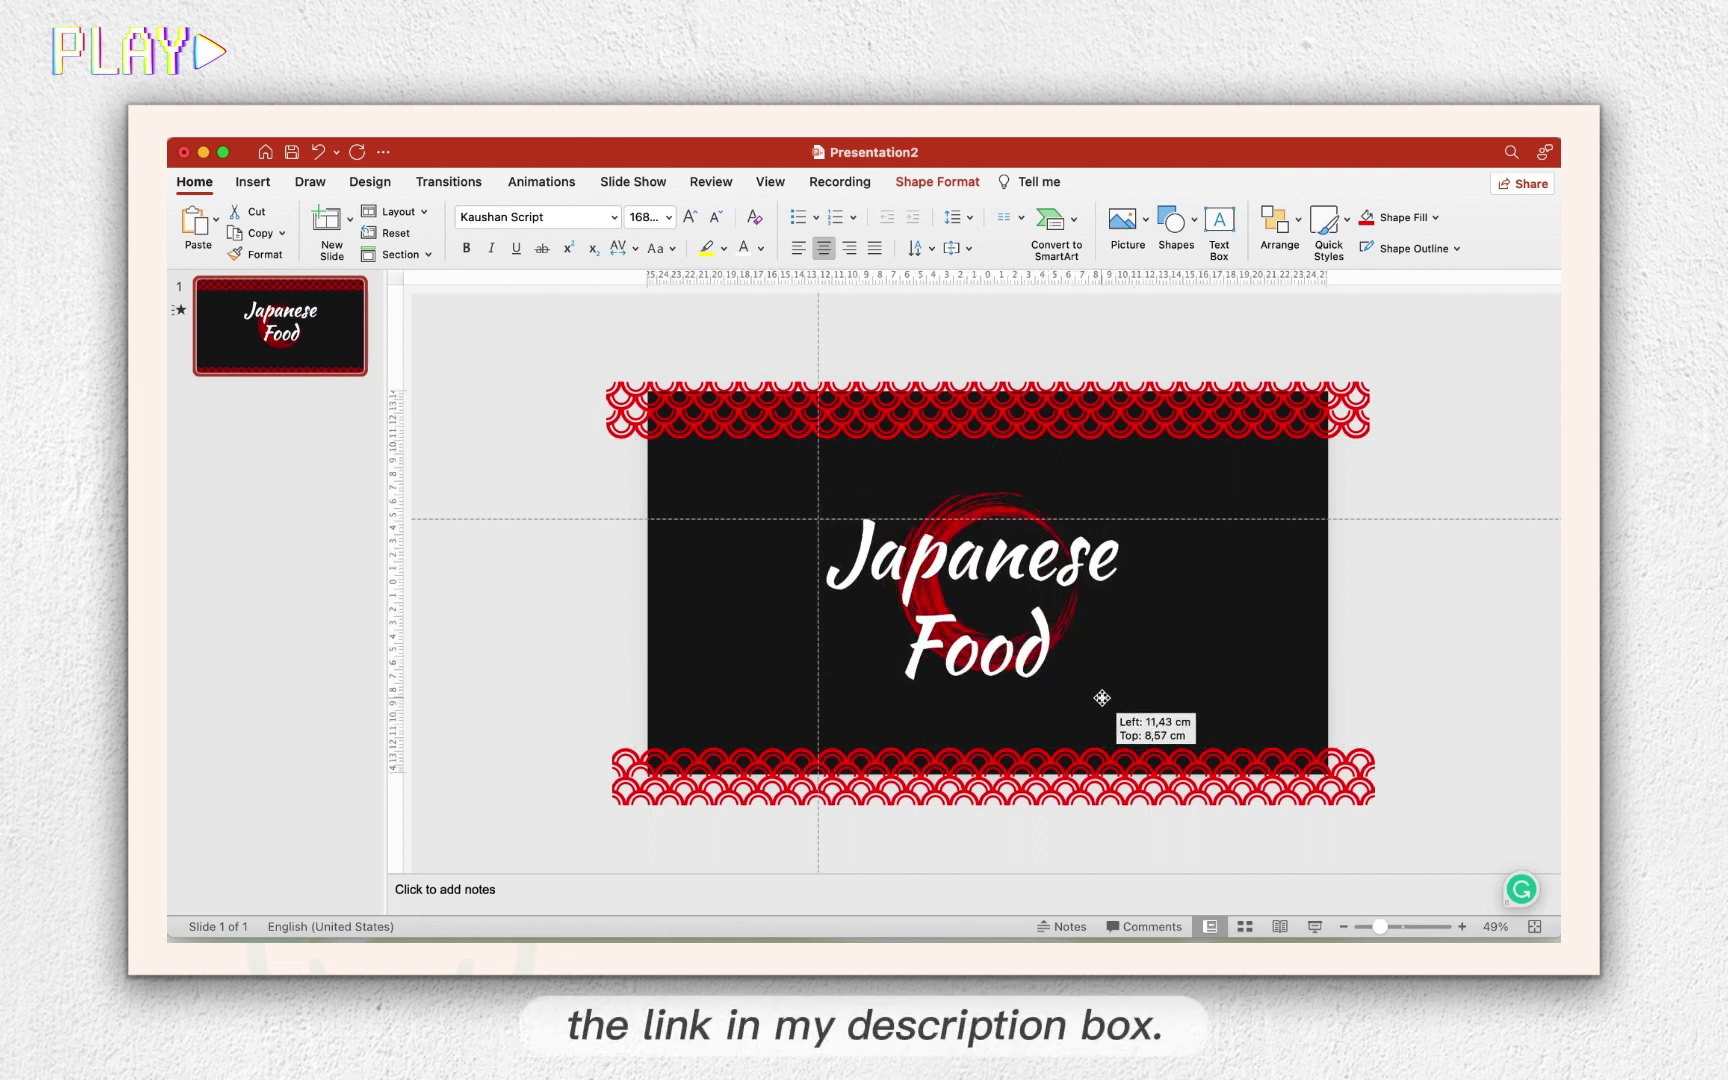
{"action": "left_click", "coordinate": [1040, 498]}
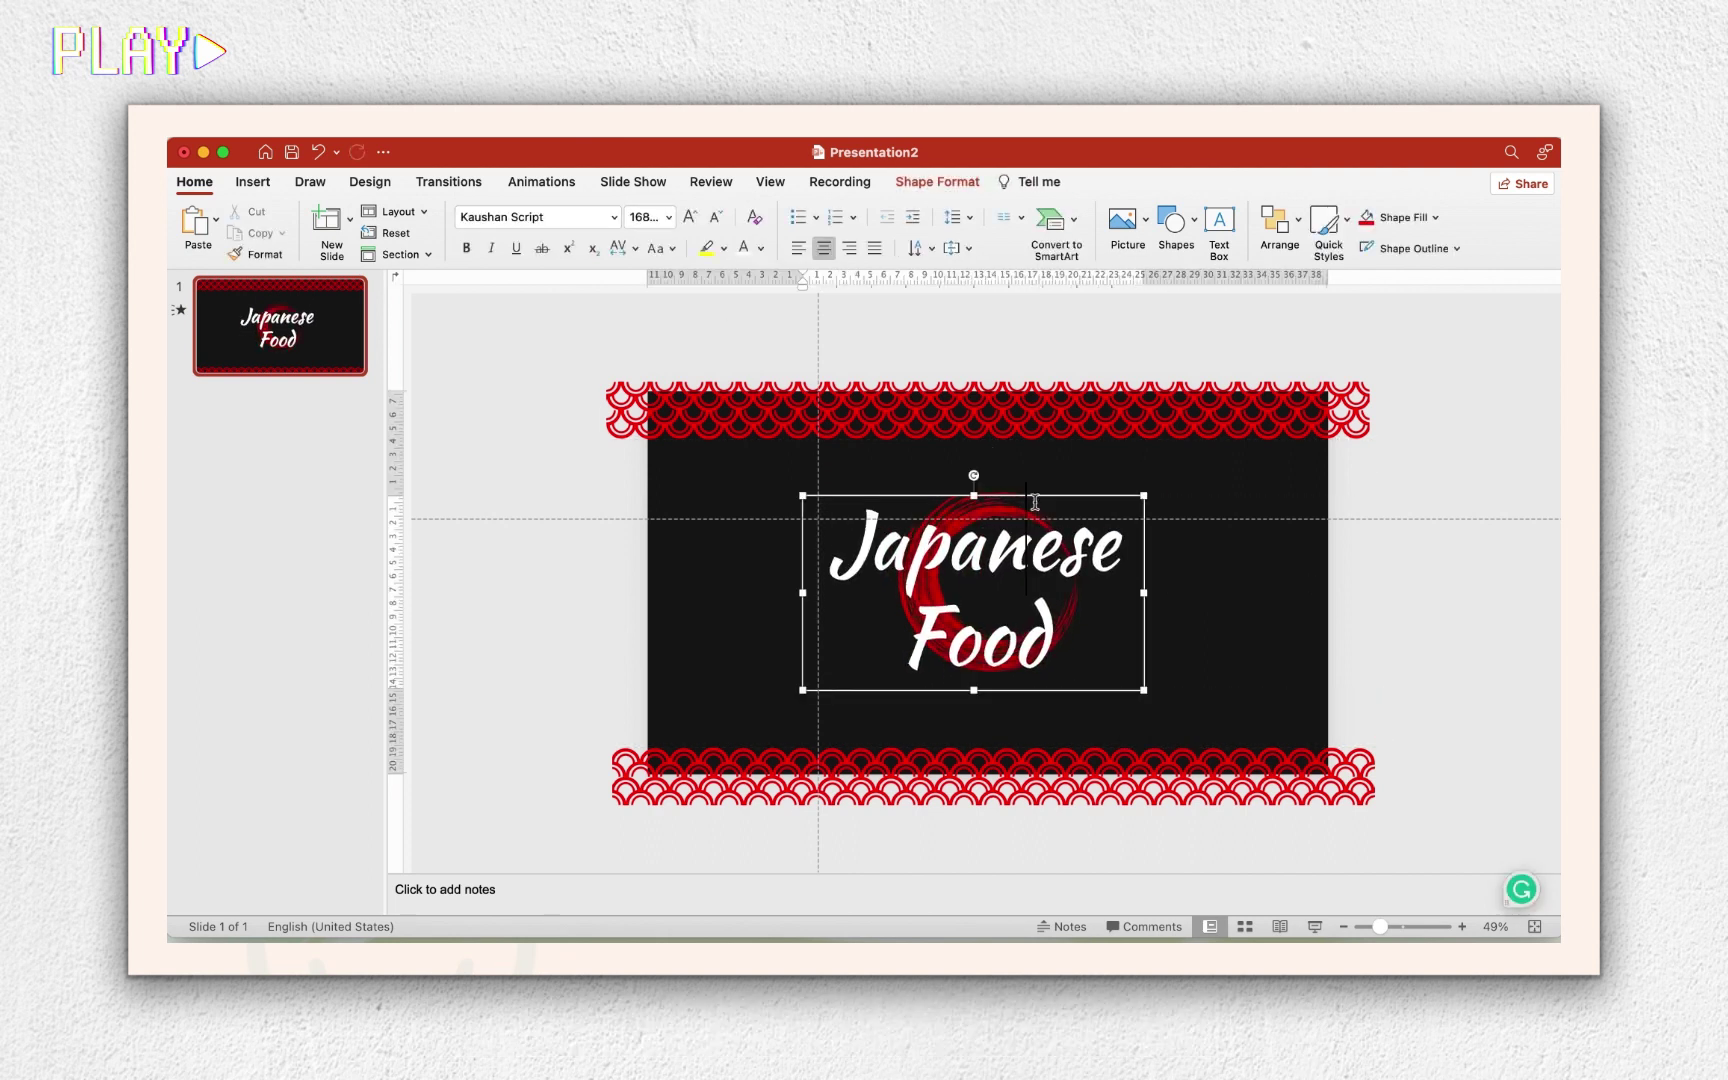
{"action": "left_click_drag", "start_coordinate": [1040, 498], "coordinate": [1055, 498]}
{"action": "left_click", "coordinate": [1354, 665]}
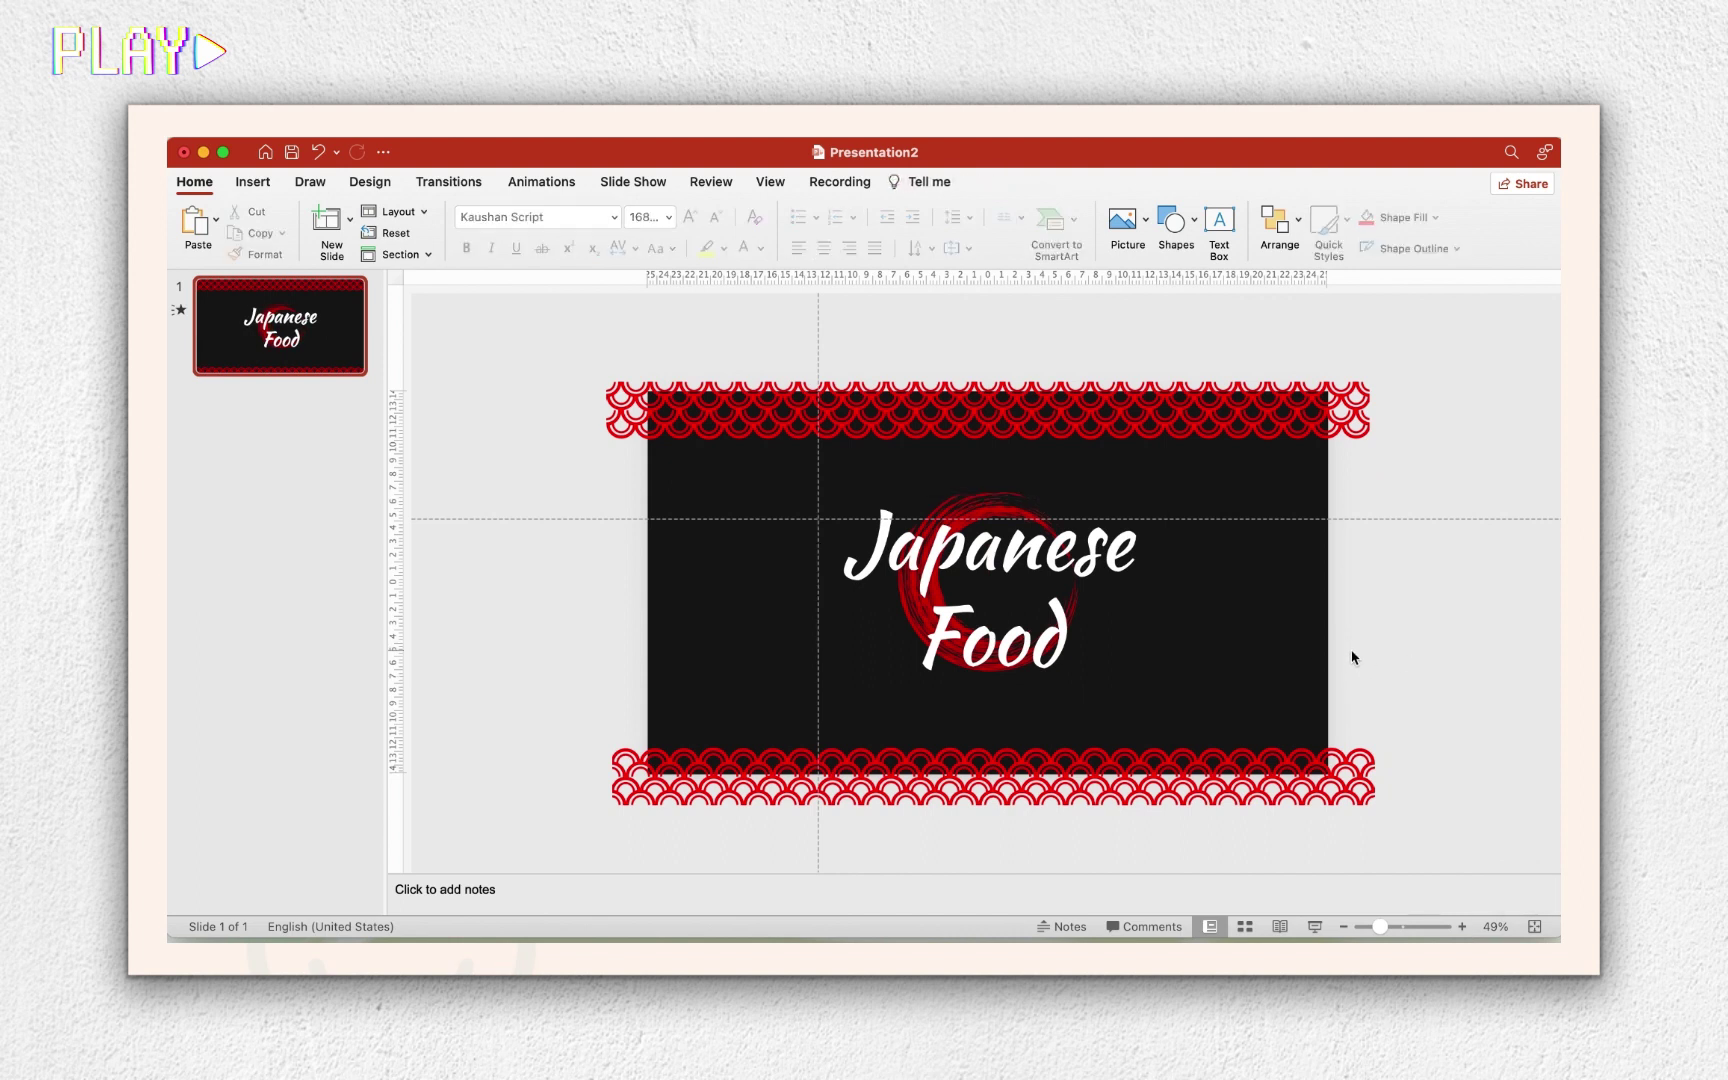
Insert the torii gate image on the slide's right and place a pasted copy on the left.
{"action": "left_click", "coordinate": [256, 182]}
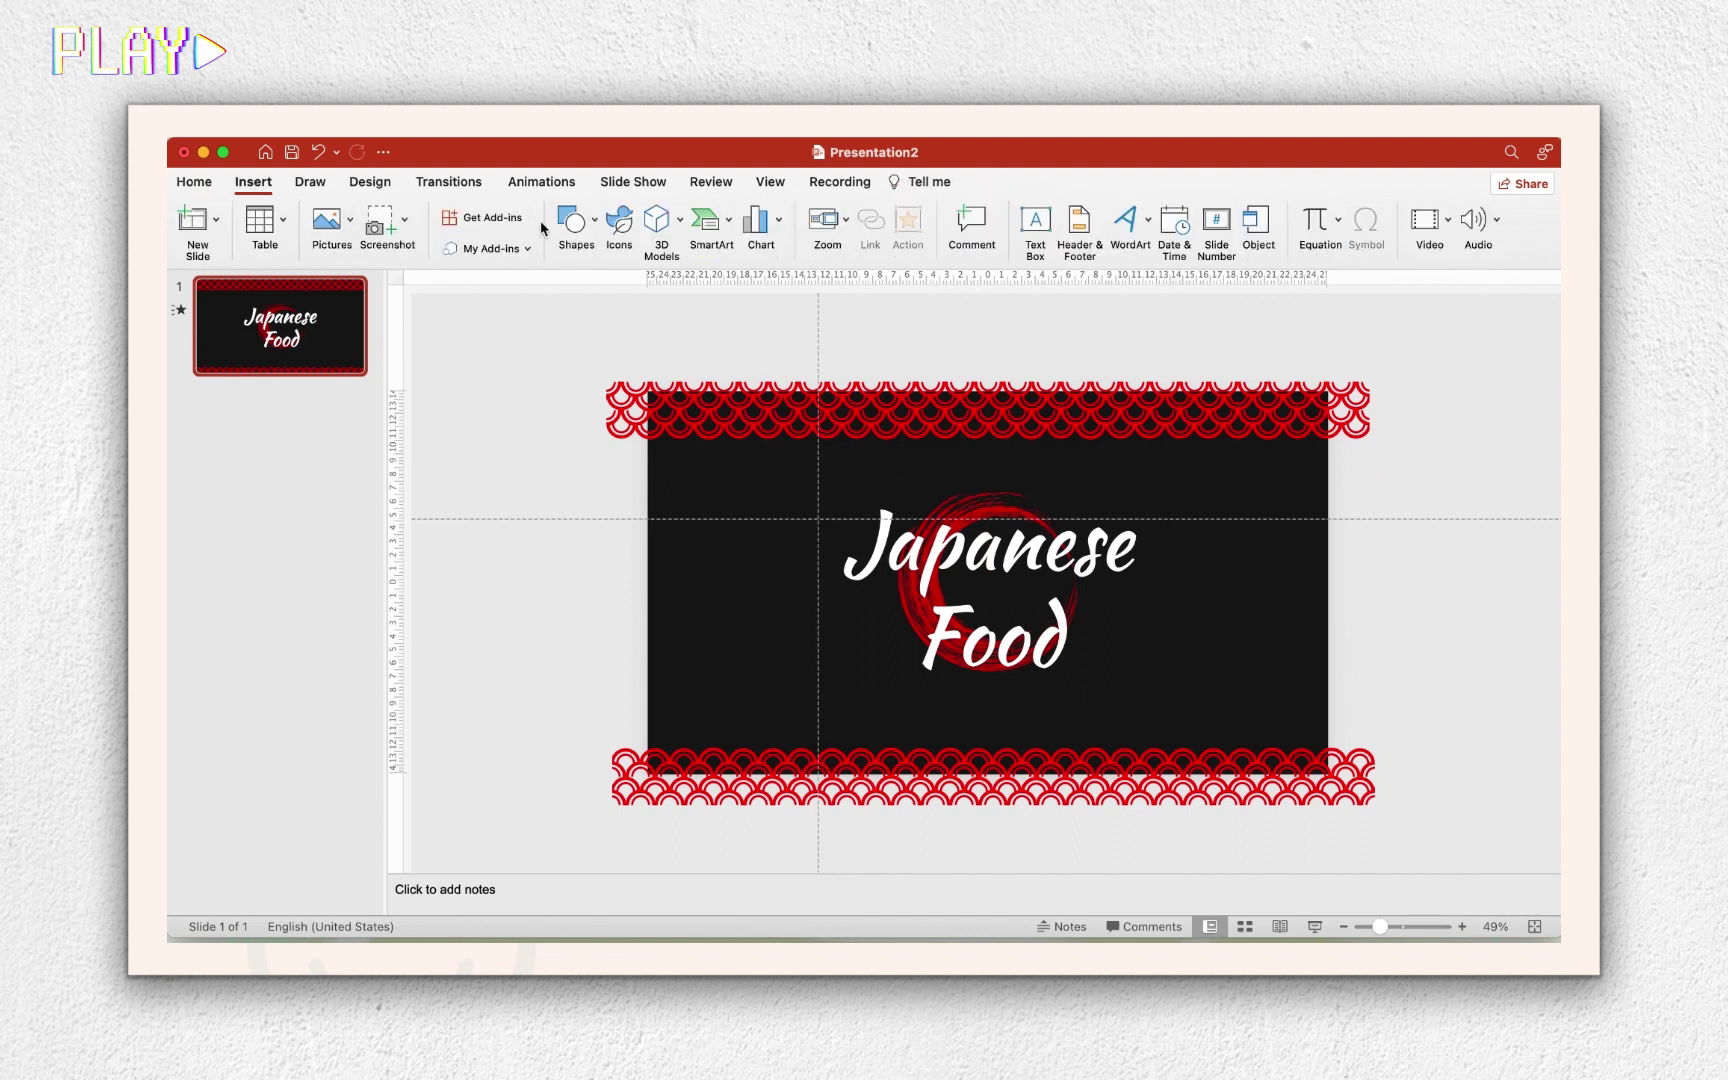
{"action": "left_click", "coordinate": [328, 220]}
{"action": "left_click", "coordinate": [390, 275]}
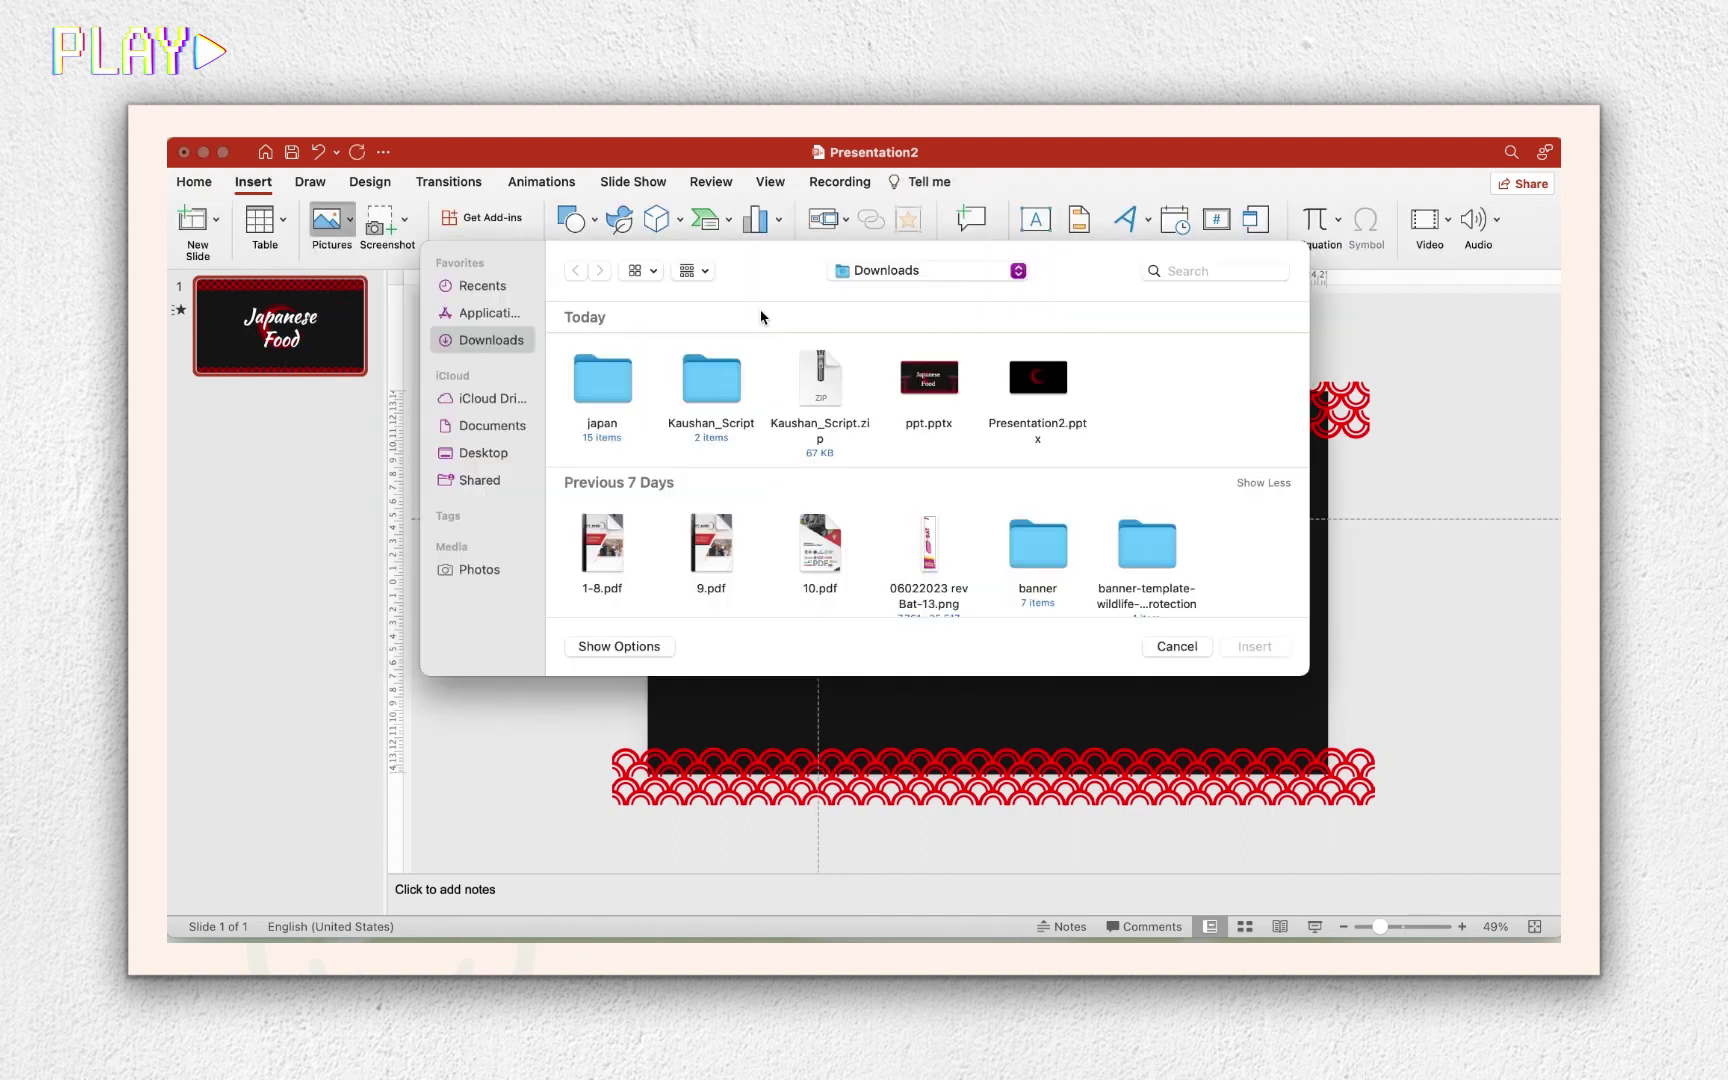
{"action": "left_click", "coordinate": [1254, 646]}
{"action": "mouse_move", "coordinate": [1099, 644]}
{"action": "left_mouse_down"}
{"action": "mouse_move", "coordinate": [1439, 689]}
{"action": "mouse_move", "coordinate": [1430, 712]}
{"action": "left_mouse_up"}
{"action": "key", "text": "super+c"}
{"action": "key", "text": "super+v"}
{"action": "left_click_drag", "start_coordinate": [1360, 611], "coordinate": [620, 603]}
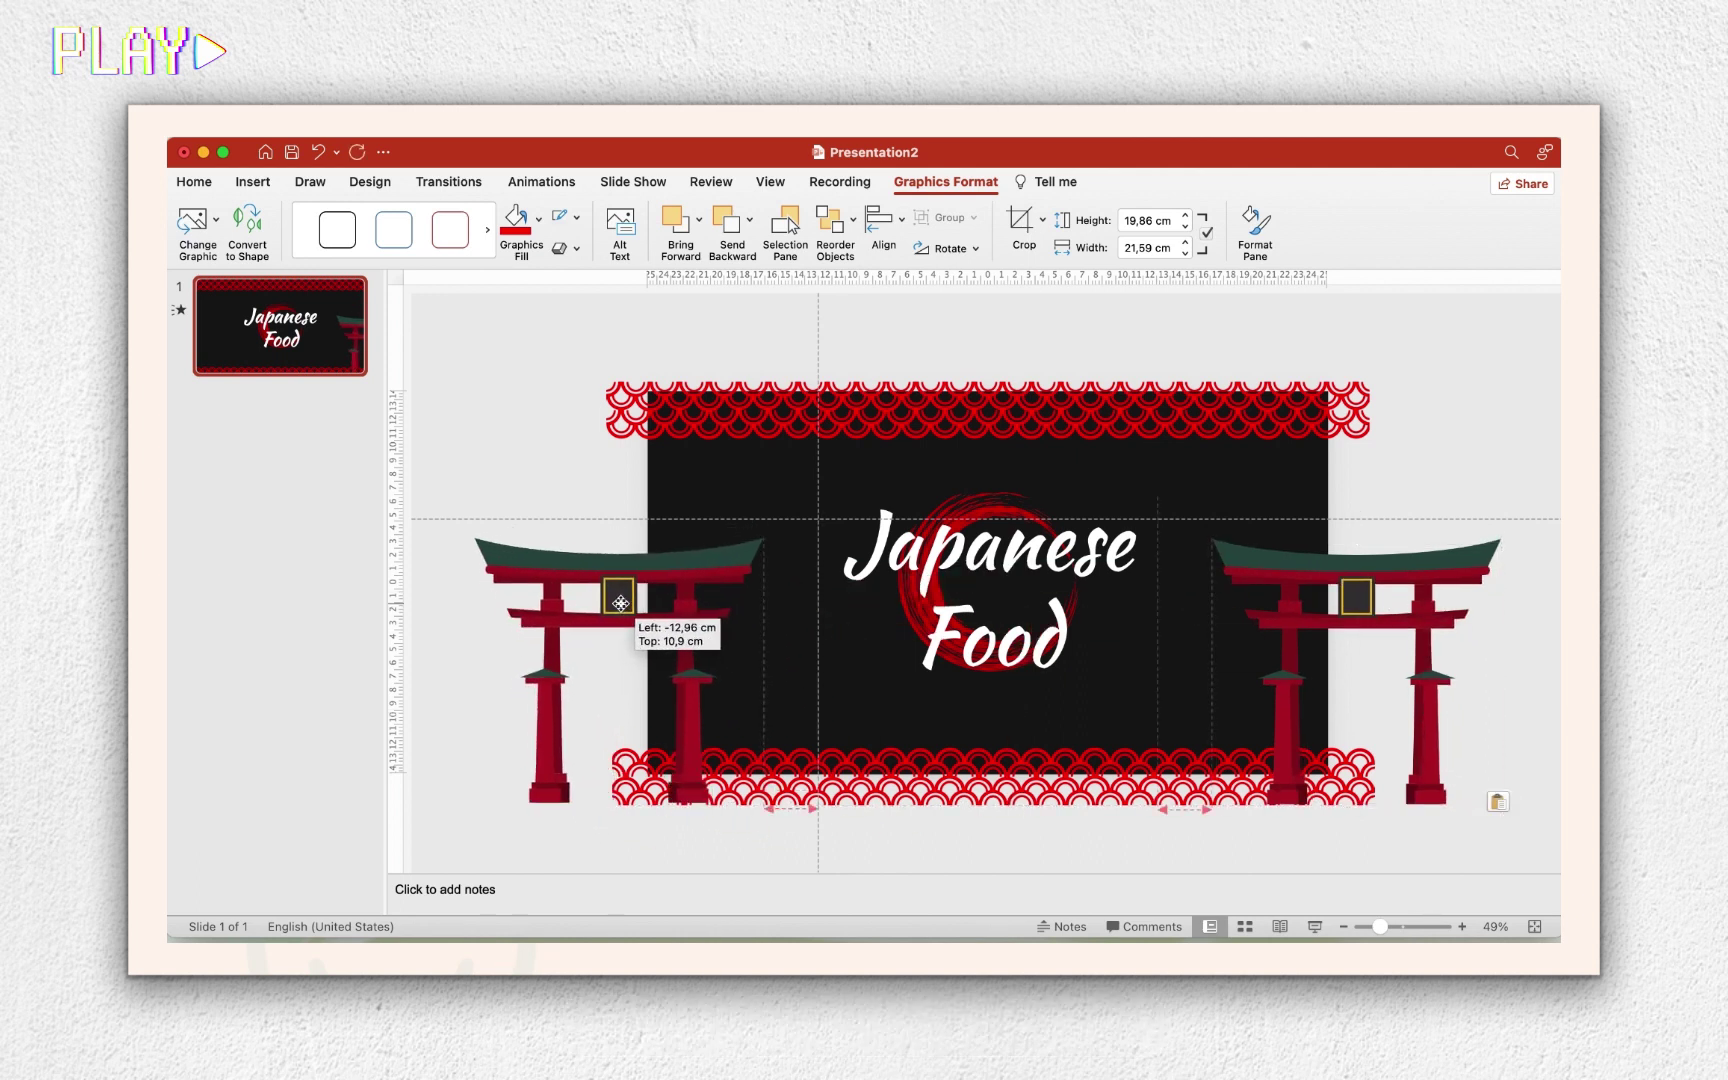
Add a new blank slide after the title slide.
{"action": "left_click", "coordinate": [938, 793]}
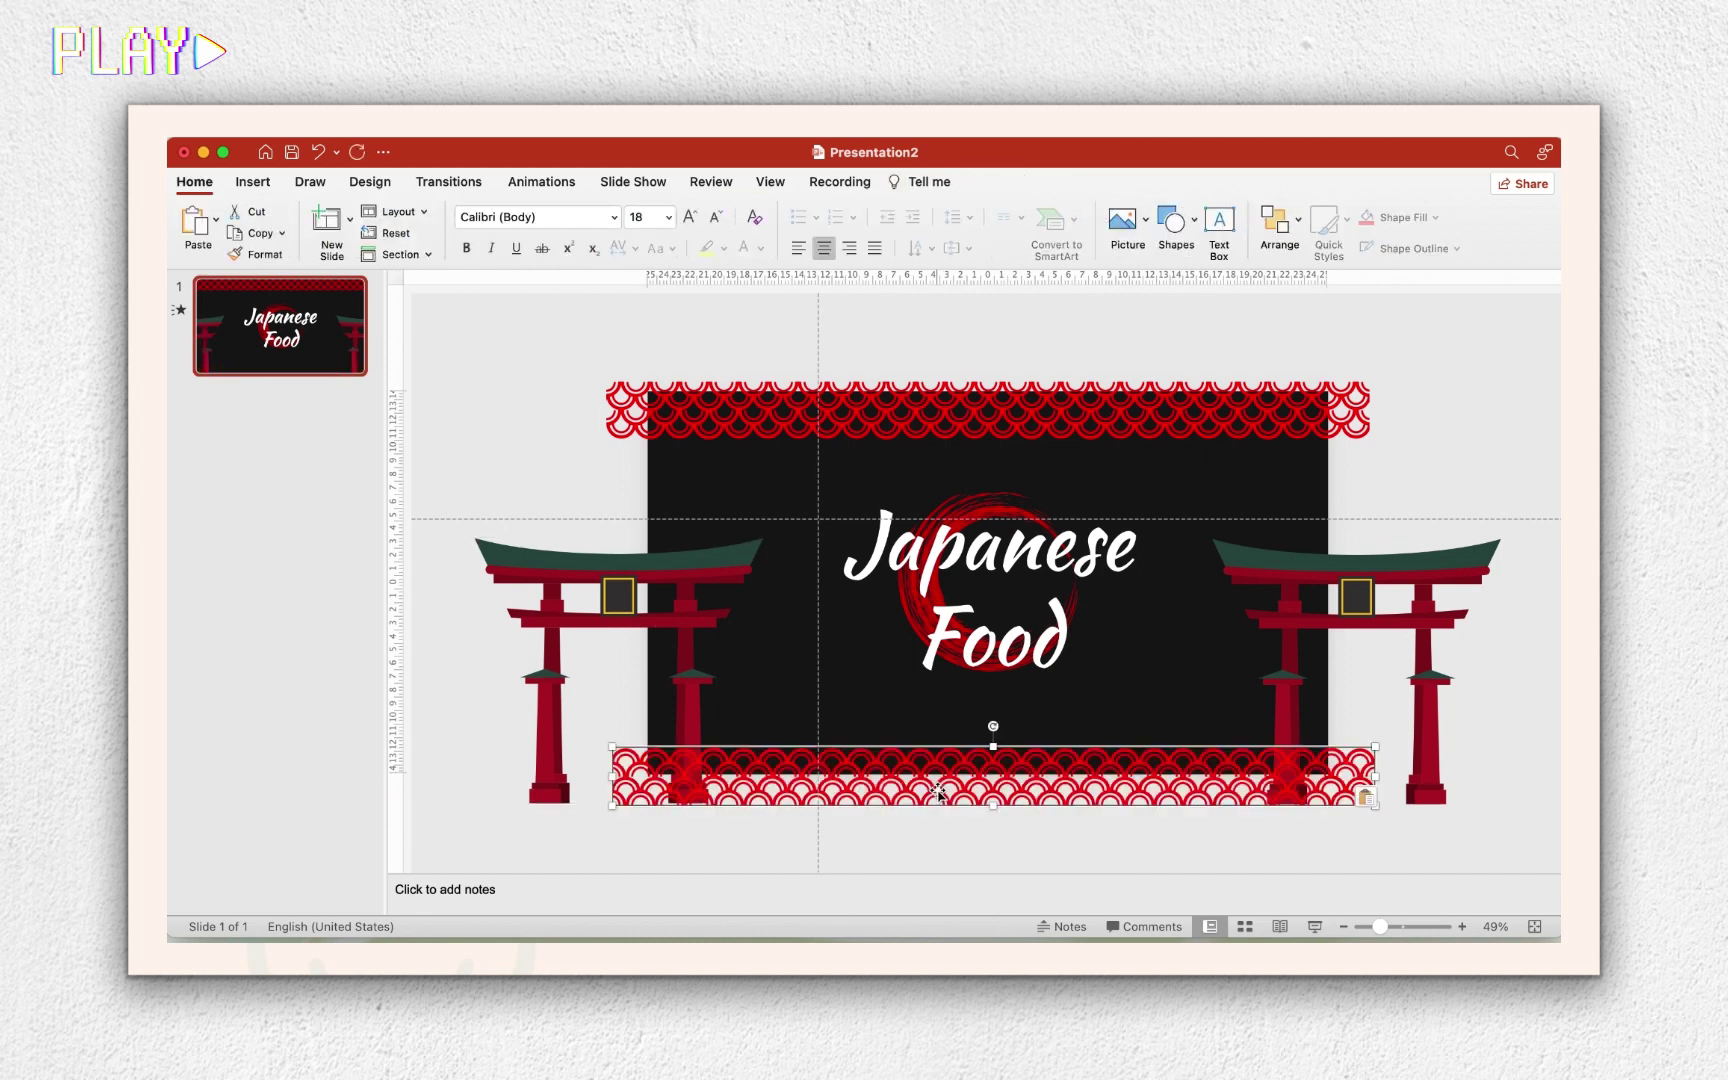
{"action": "left_click", "coordinate": [343, 363]}
{"action": "key", "text": "Return"}
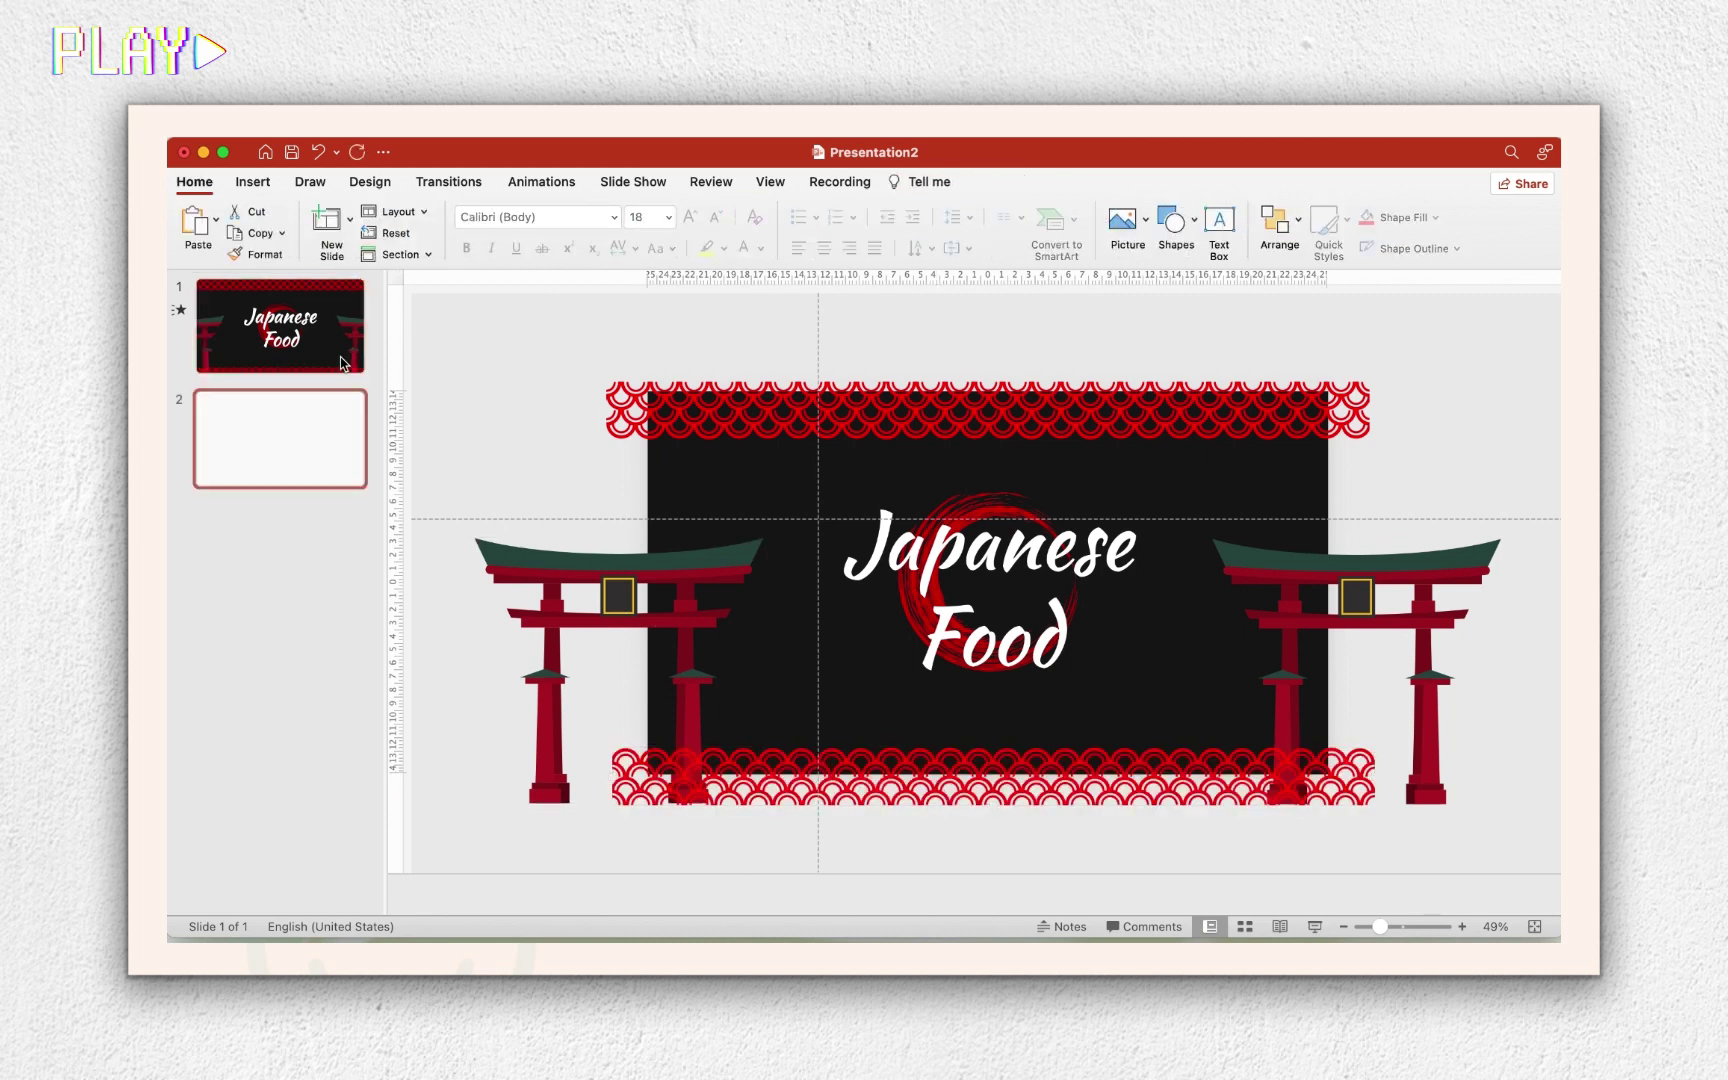
Apply the black background fill to every slide and view slide 2.
{"action": "left_click", "coordinate": [370, 181]}
{"action": "left_click", "coordinate": [1473, 230]}
{"action": "left_click", "coordinate": [1541, 502]}
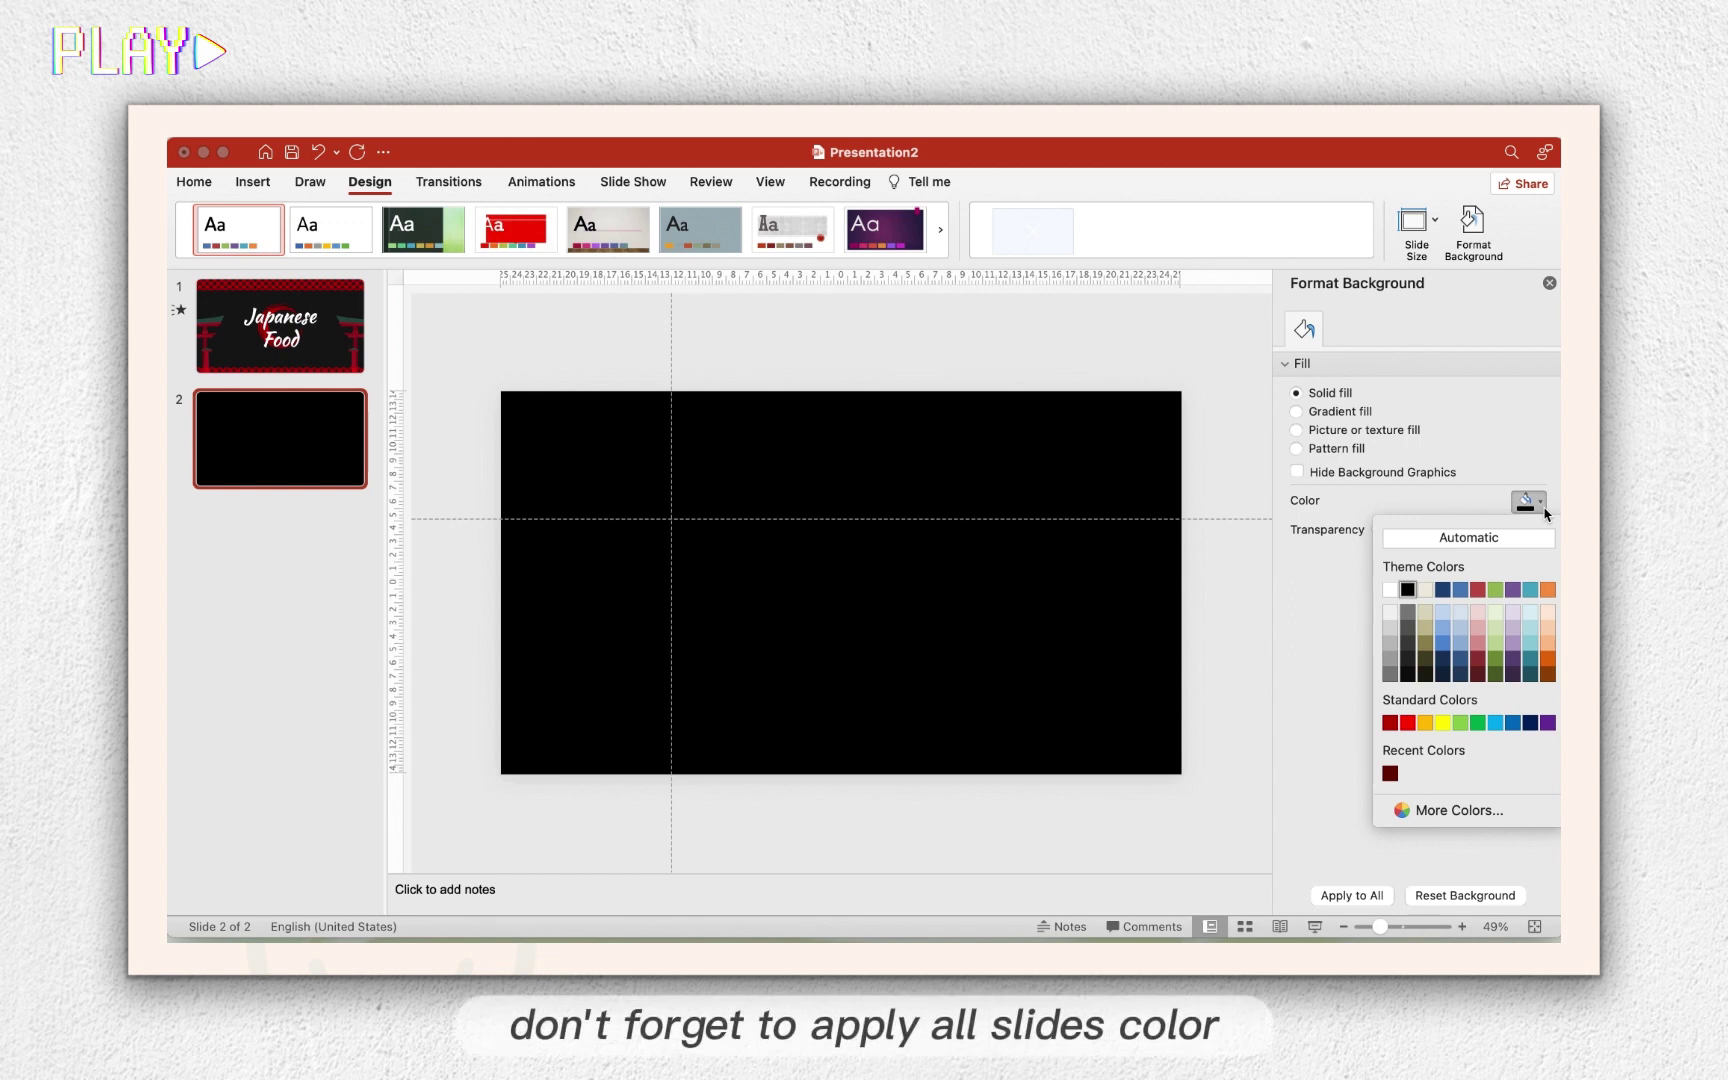
{"action": "left_click", "coordinate": [1541, 453]}
{"action": "left_click", "coordinate": [305, 335]}
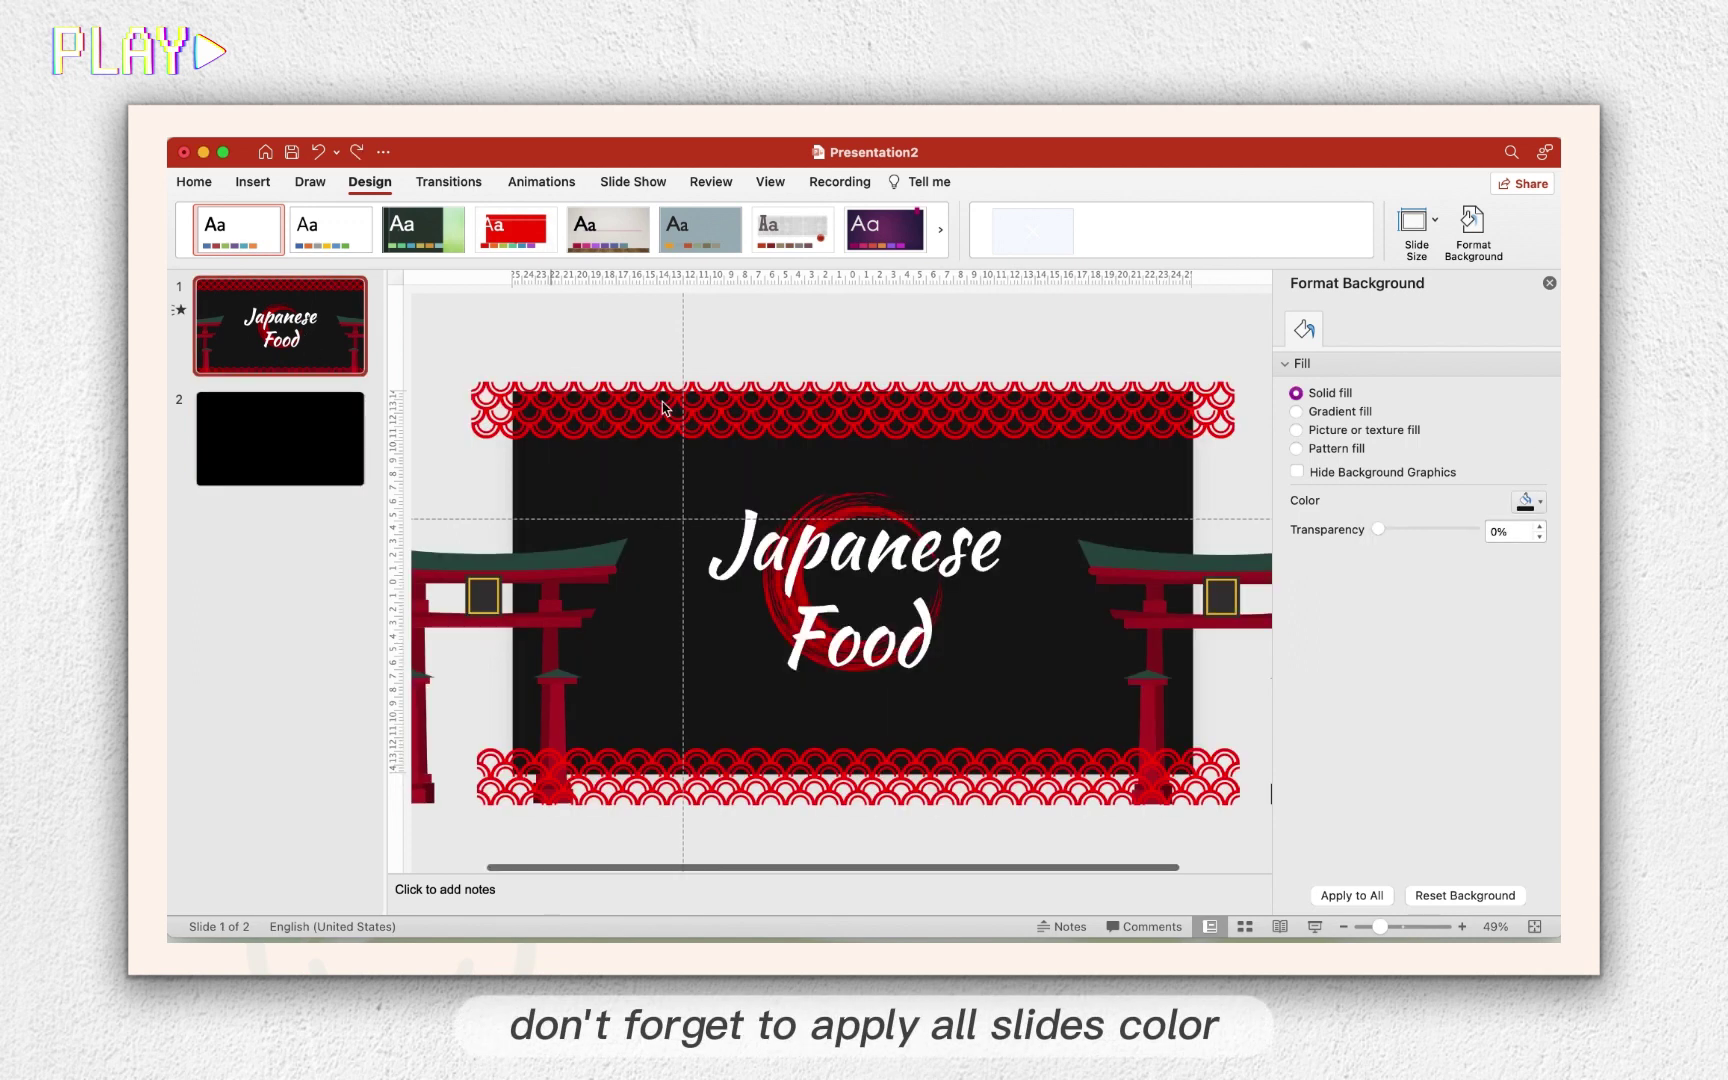
{"action": "left_click", "coordinate": [1352, 896]}
{"action": "left_click", "coordinate": [315, 441]}
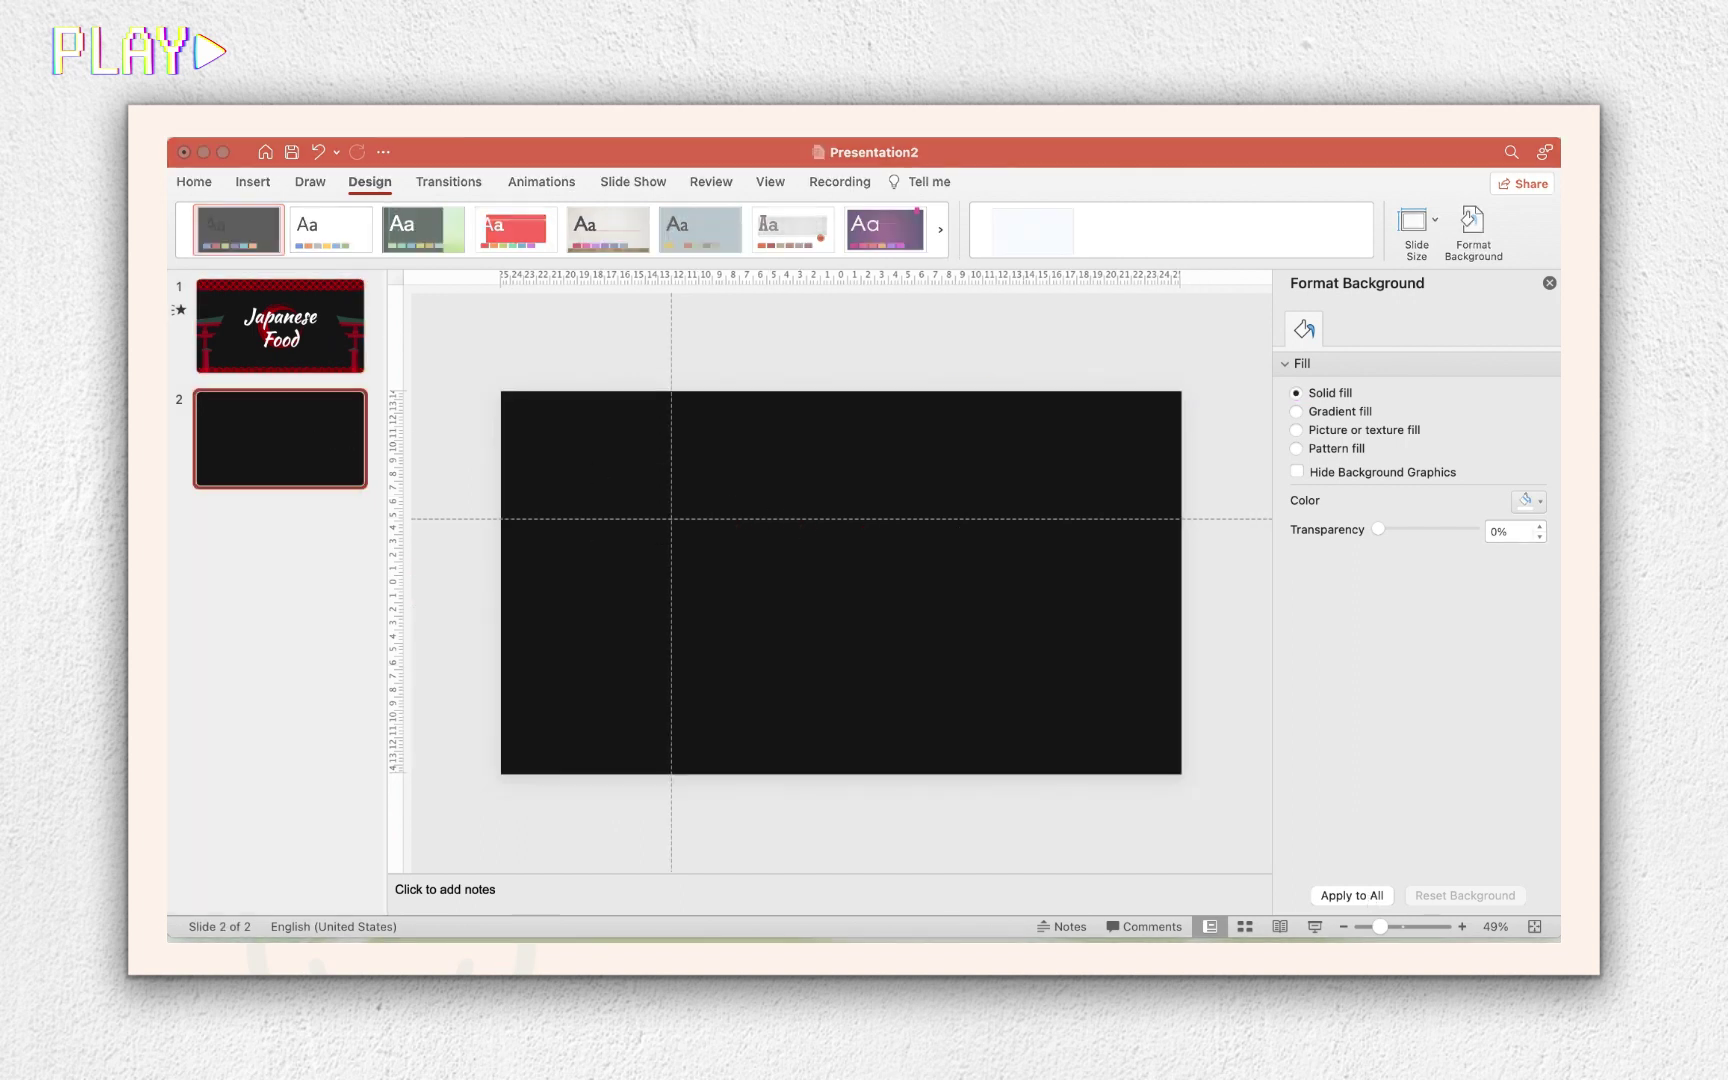
Copy slide 1's top wave border to slide 2, rotated diagonally across the top-right corner.
{"action": "left_click", "coordinate": [290, 345]}
{"action": "left_click", "coordinate": [617, 432]}
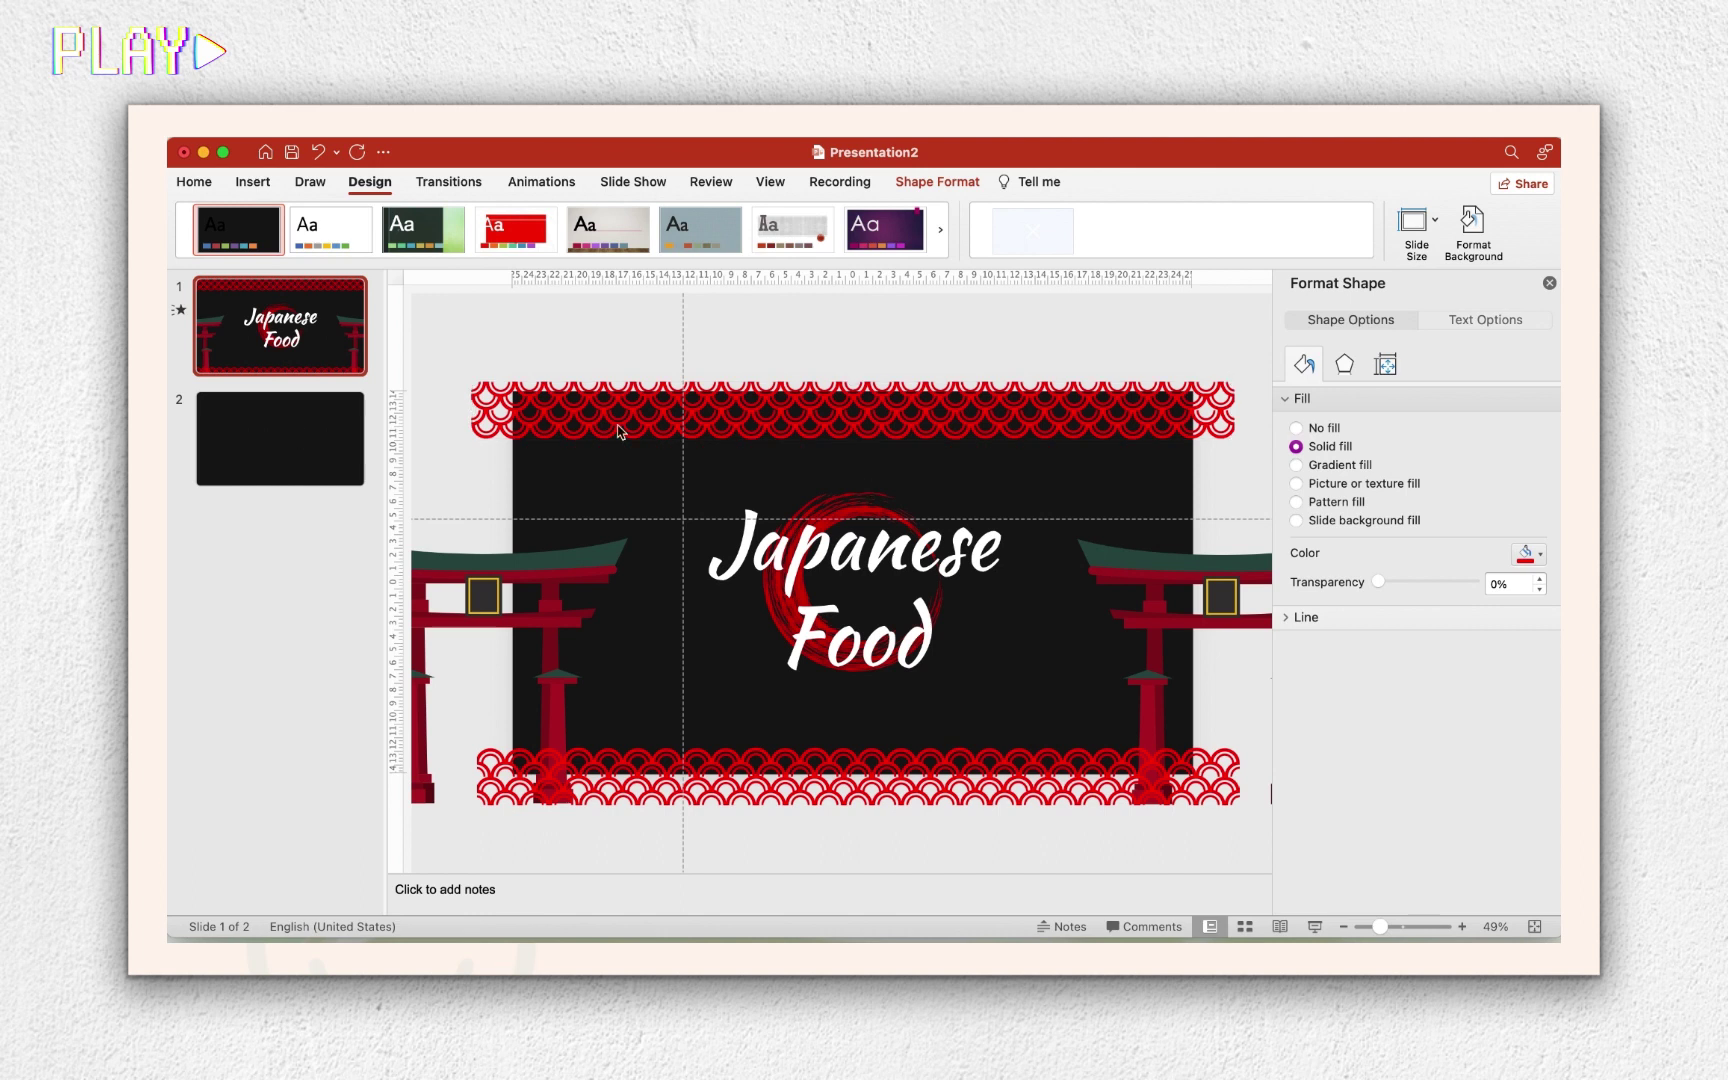
{"action": "key", "text": "ctrl+c"}
{"action": "left_click", "coordinate": [280, 440]}
{"action": "left_click", "coordinate": [1549, 283]}
{"action": "key", "text": "ctrl+v"}
{"action": "mouse_move", "coordinate": [988, 460]}
{"action": "left_mouse_down"}
{"action": "mouse_move", "coordinate": [971, 470]}
{"action": "mouse_move", "coordinate": [1200, 436]}
{"action": "left_mouse_up"}
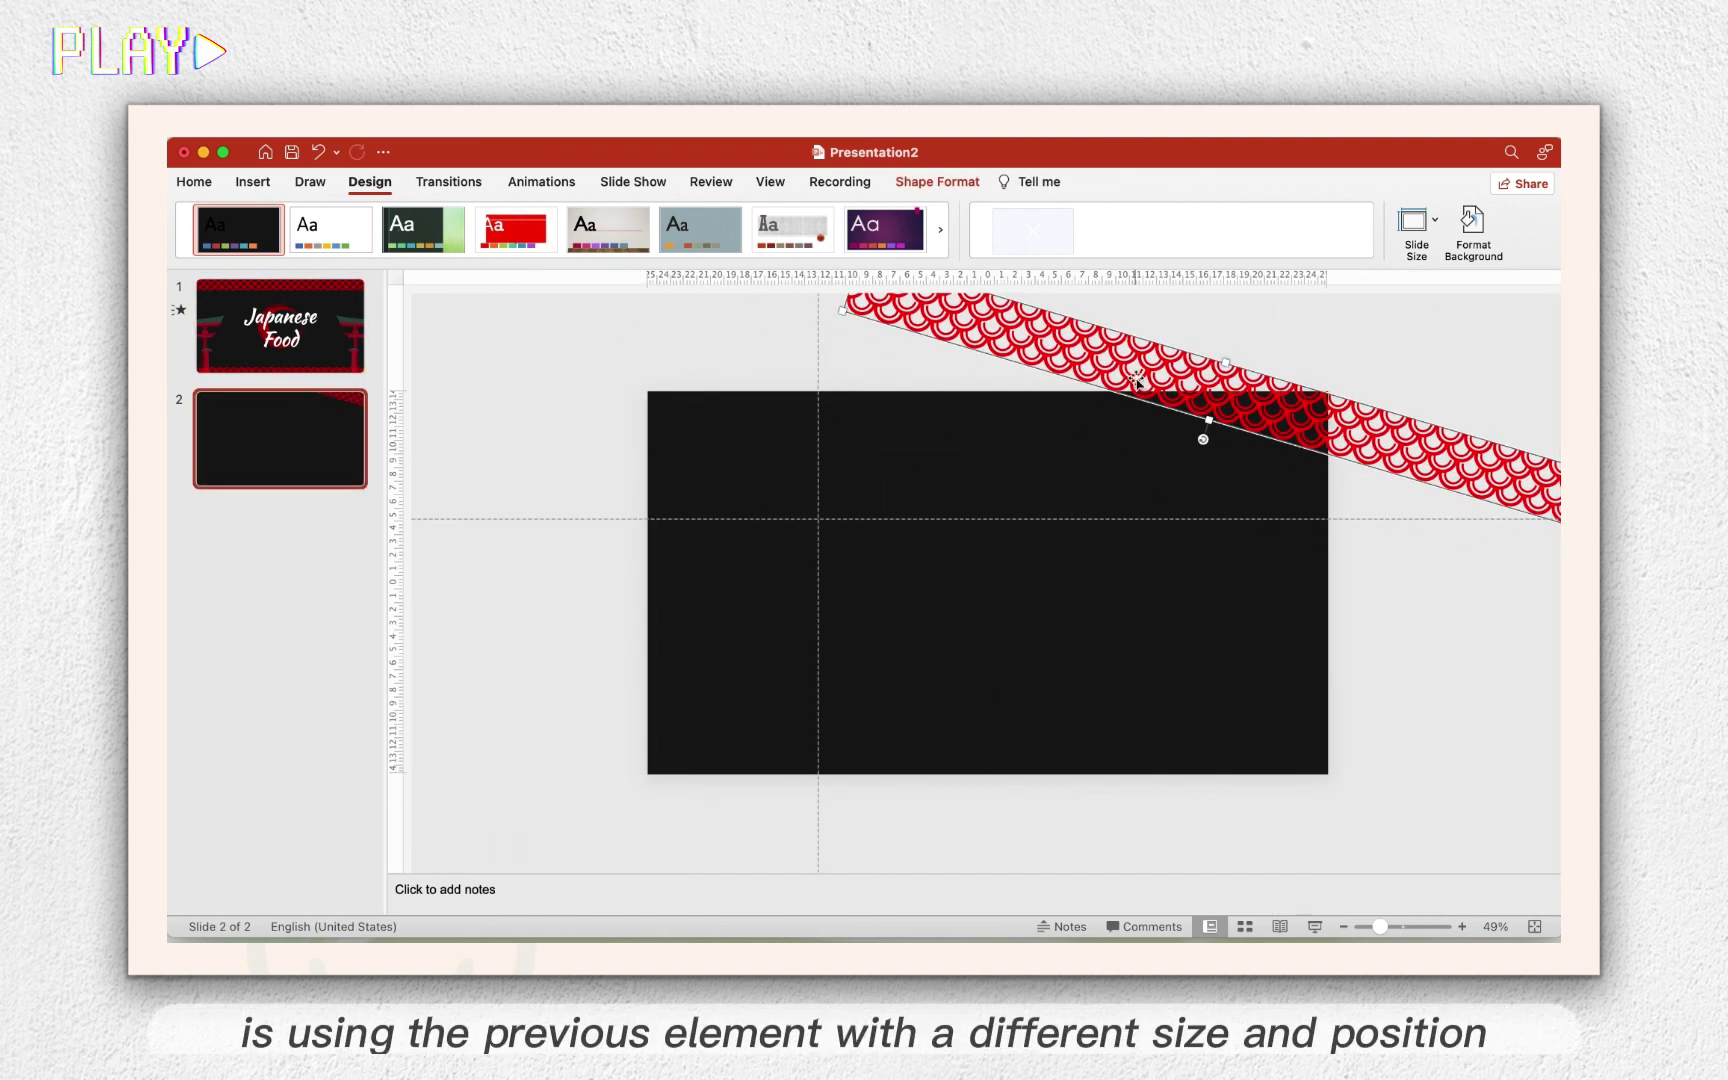
{"action": "left_click_drag", "start_coordinate": [1137, 381], "coordinate": [1290, 415]}
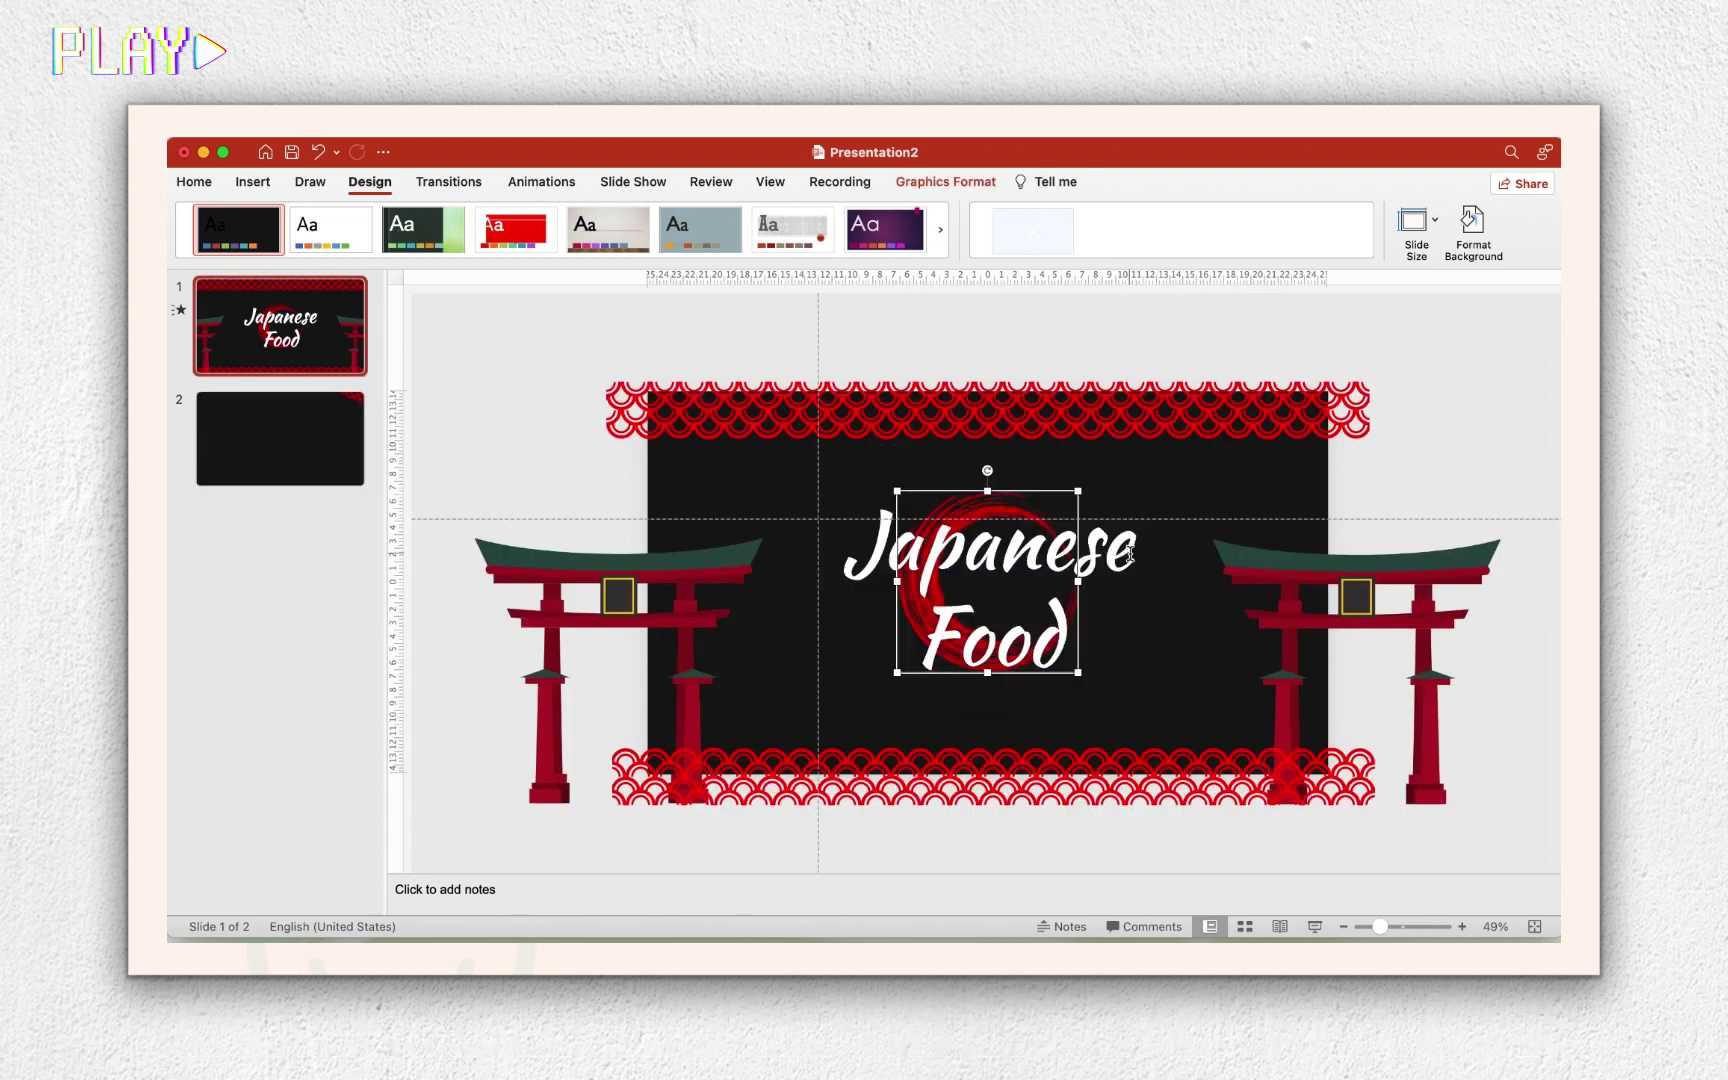
Paste the Japanese Food title graphic onto slide 2 and set its font size to 90.
{"action": "key", "text": "ctrl+c"}
{"action": "key", "text": "Page_Down"}
{"action": "key", "text": "ctrl+v"}
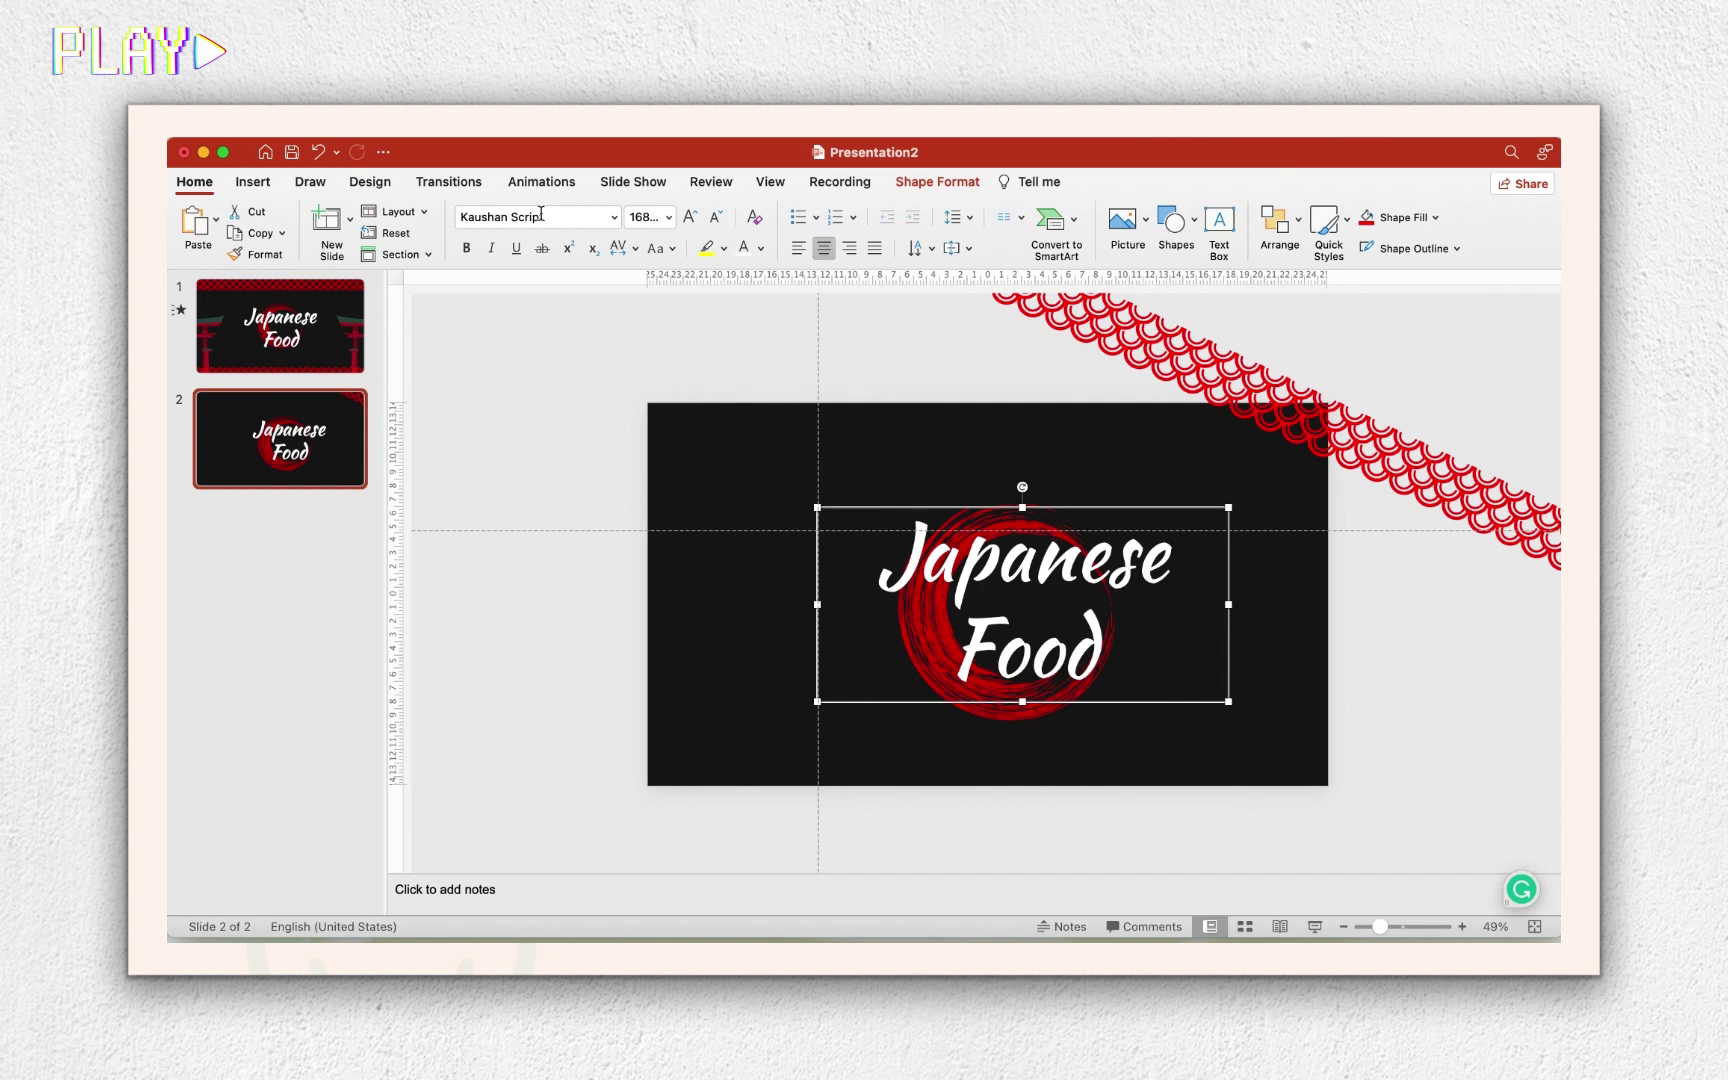
{"action": "type", "text": "00"}
{"action": "key", "text": "Return"}
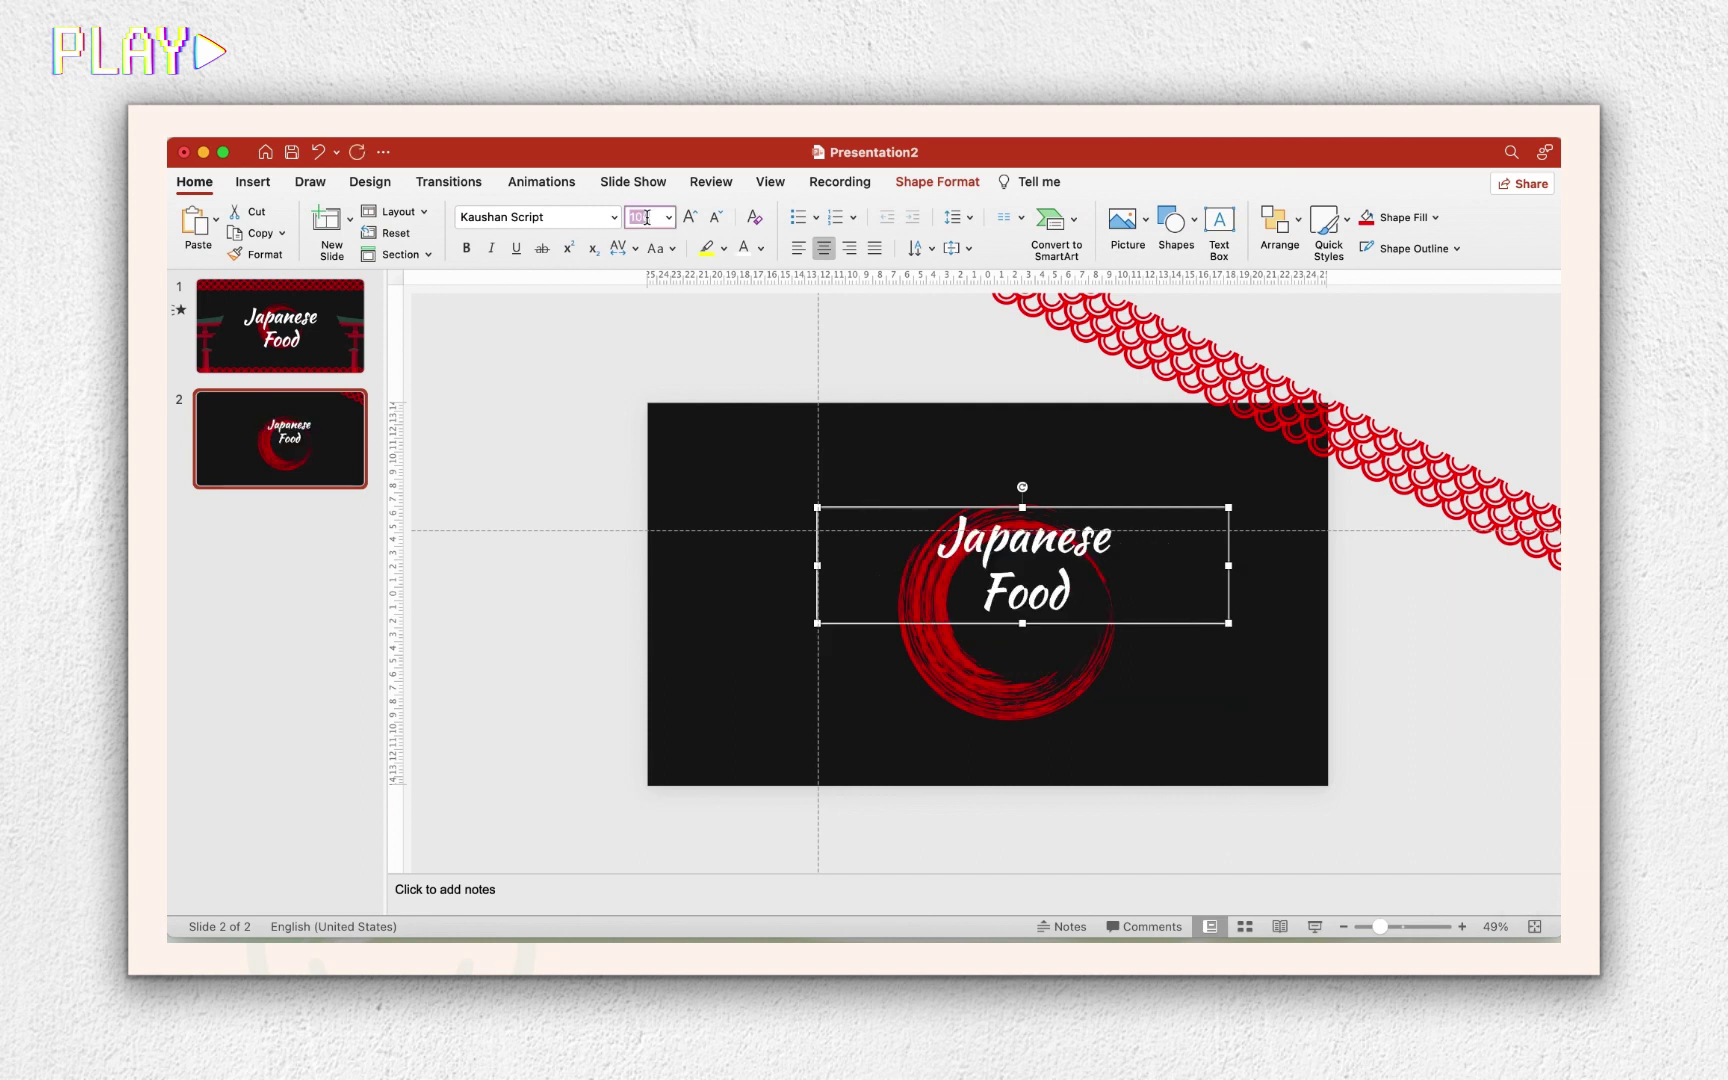
{"action": "type", "text": "90"}
{"action": "key", "text": "Return"}
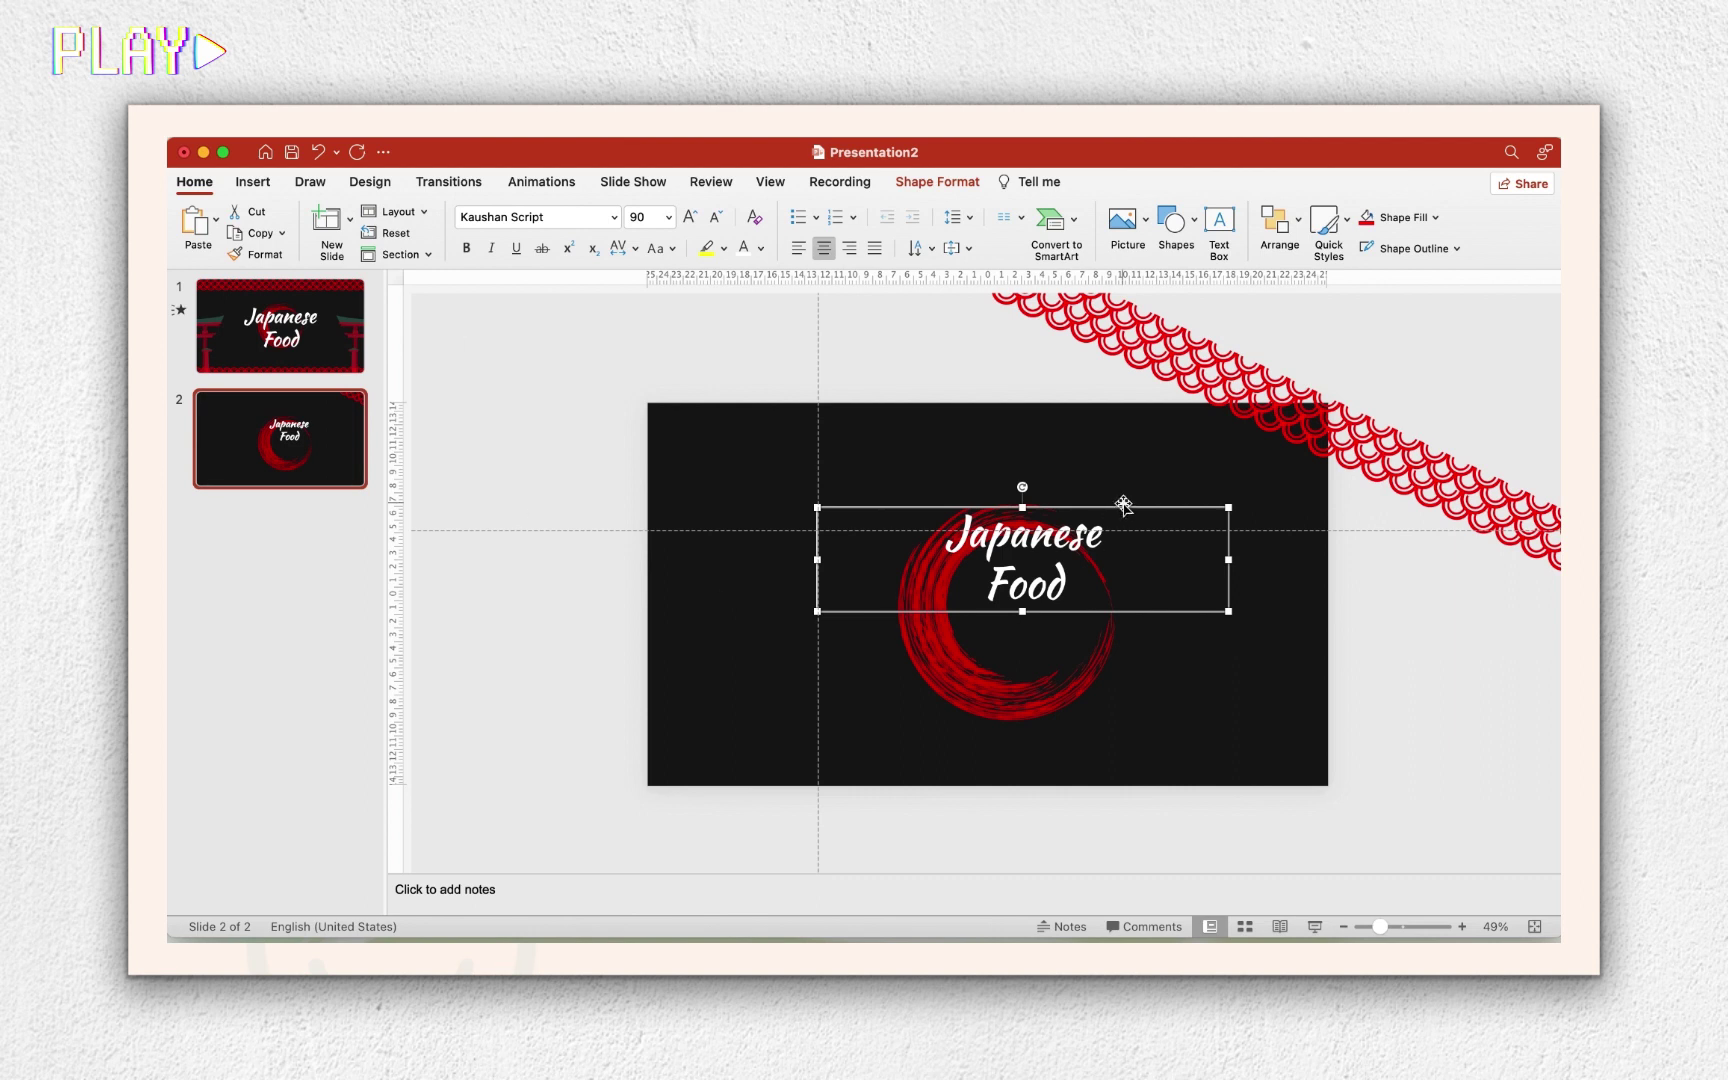
Put the title on one line near the top, with a smaller red circle behind it.
{"action": "left_click_drag", "start_coordinate": [1124, 505], "coordinate": [1076, 450]}
{"action": "mouse_move", "coordinate": [1084, 721]}
{"action": "left_mouse_down"}
{"action": "mouse_move", "coordinate": [1066, 611]}
{"action": "mouse_move", "coordinate": [1033, 568]}
{"action": "left_mouse_up"}
{"action": "left_click", "coordinate": [942, 519]}
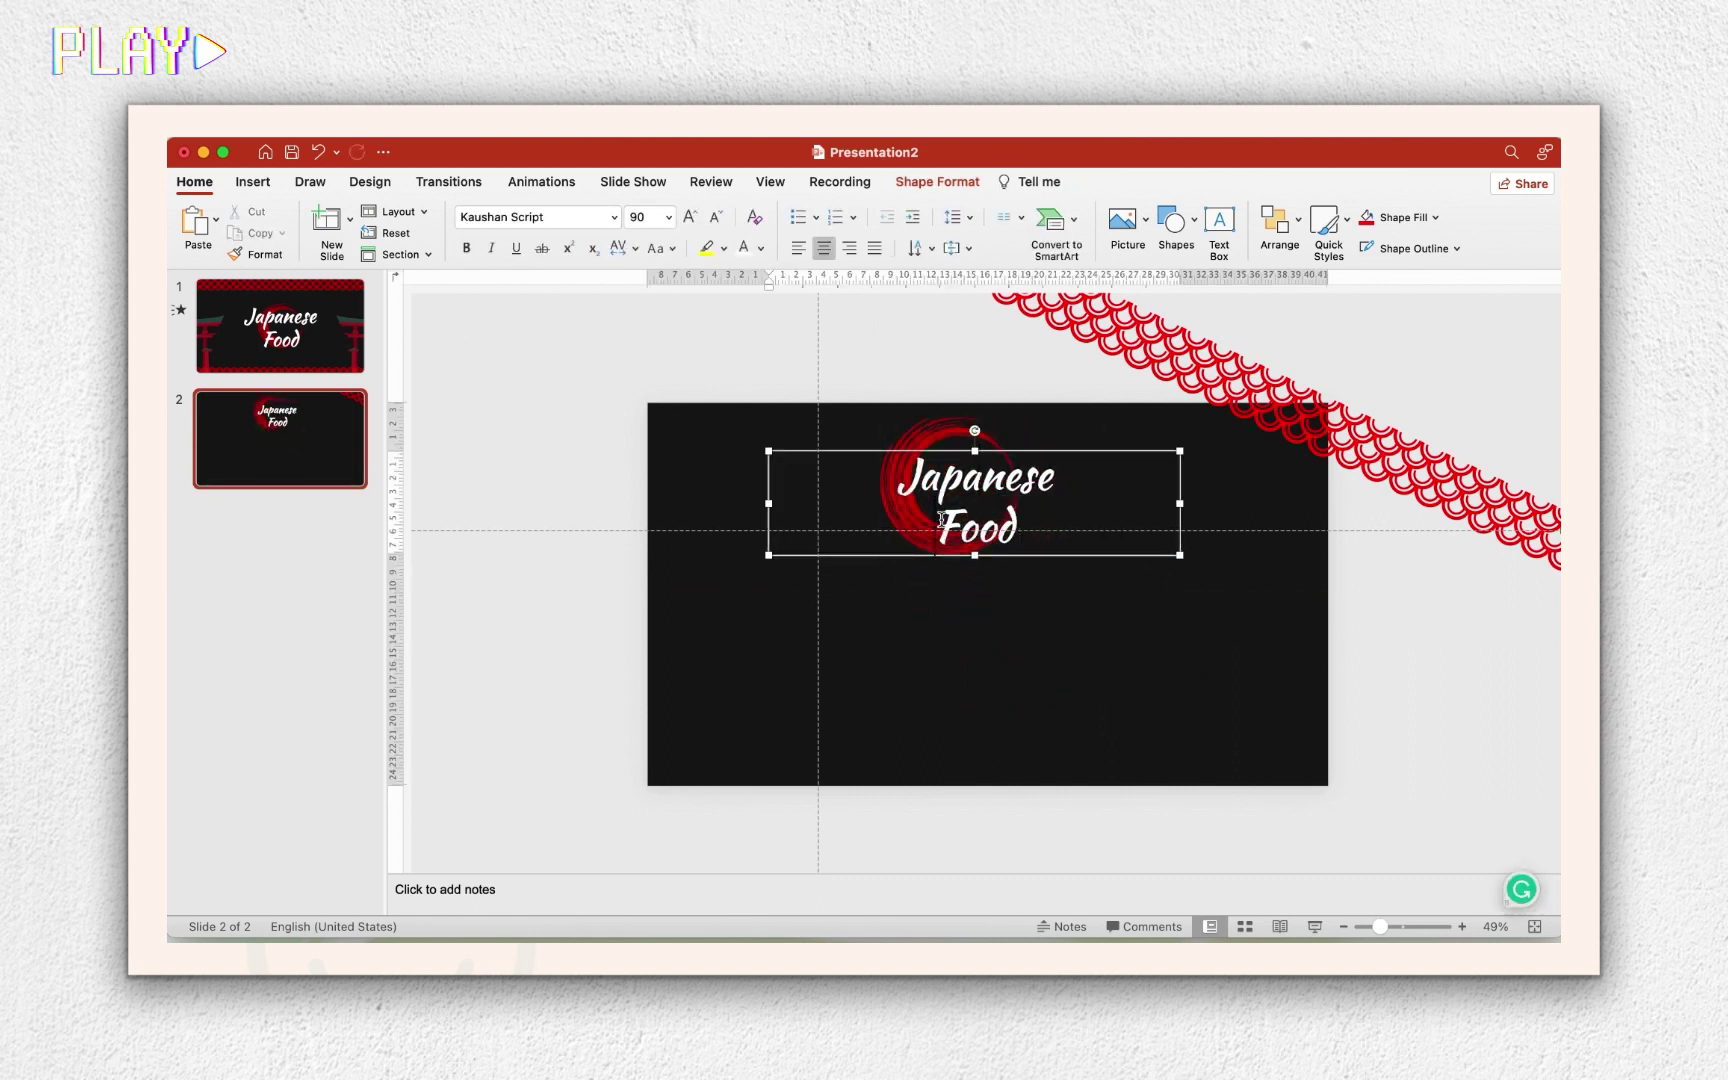
{"action": "key", "text": "BackSpace"}
{"action": "left_click", "coordinate": [1012, 535]}
{"action": "left_click_drag", "start_coordinate": [887, 417], "coordinate": [913, 450]}
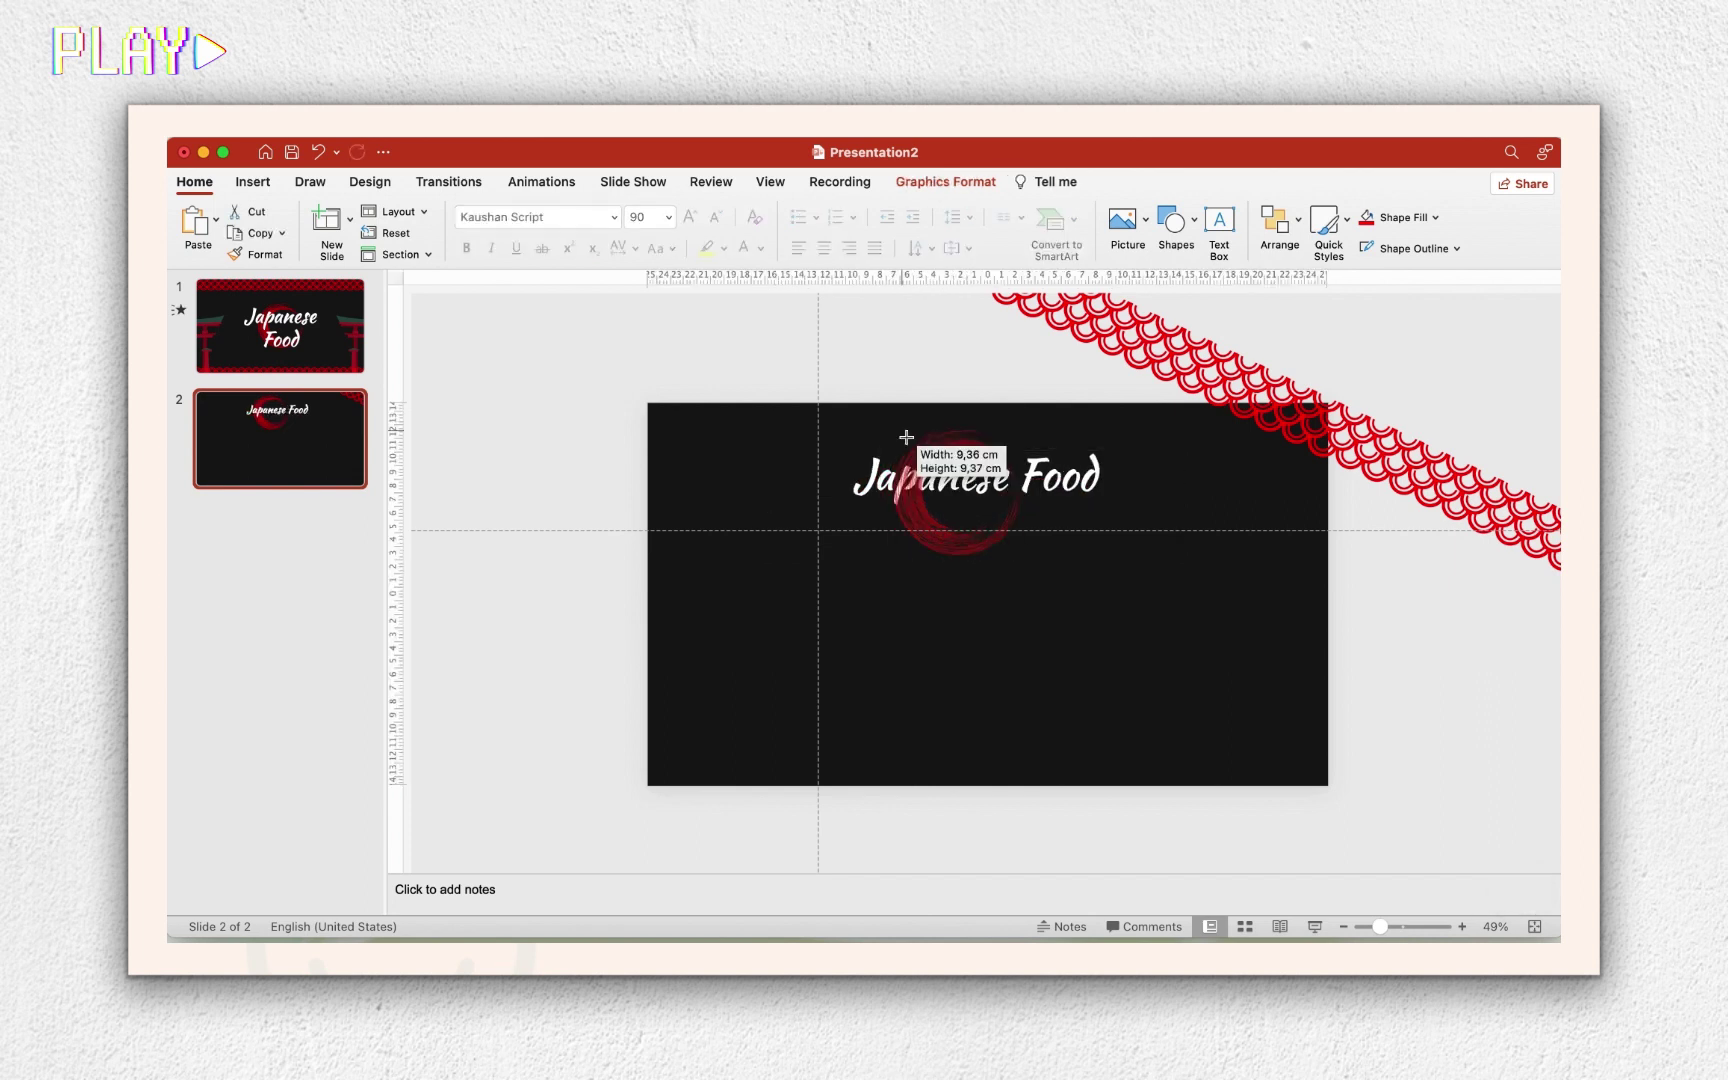
{"action": "left_click_drag", "start_coordinate": [940, 541], "coordinate": [956, 505]}
{"action": "left_click", "coordinate": [1095, 468]}
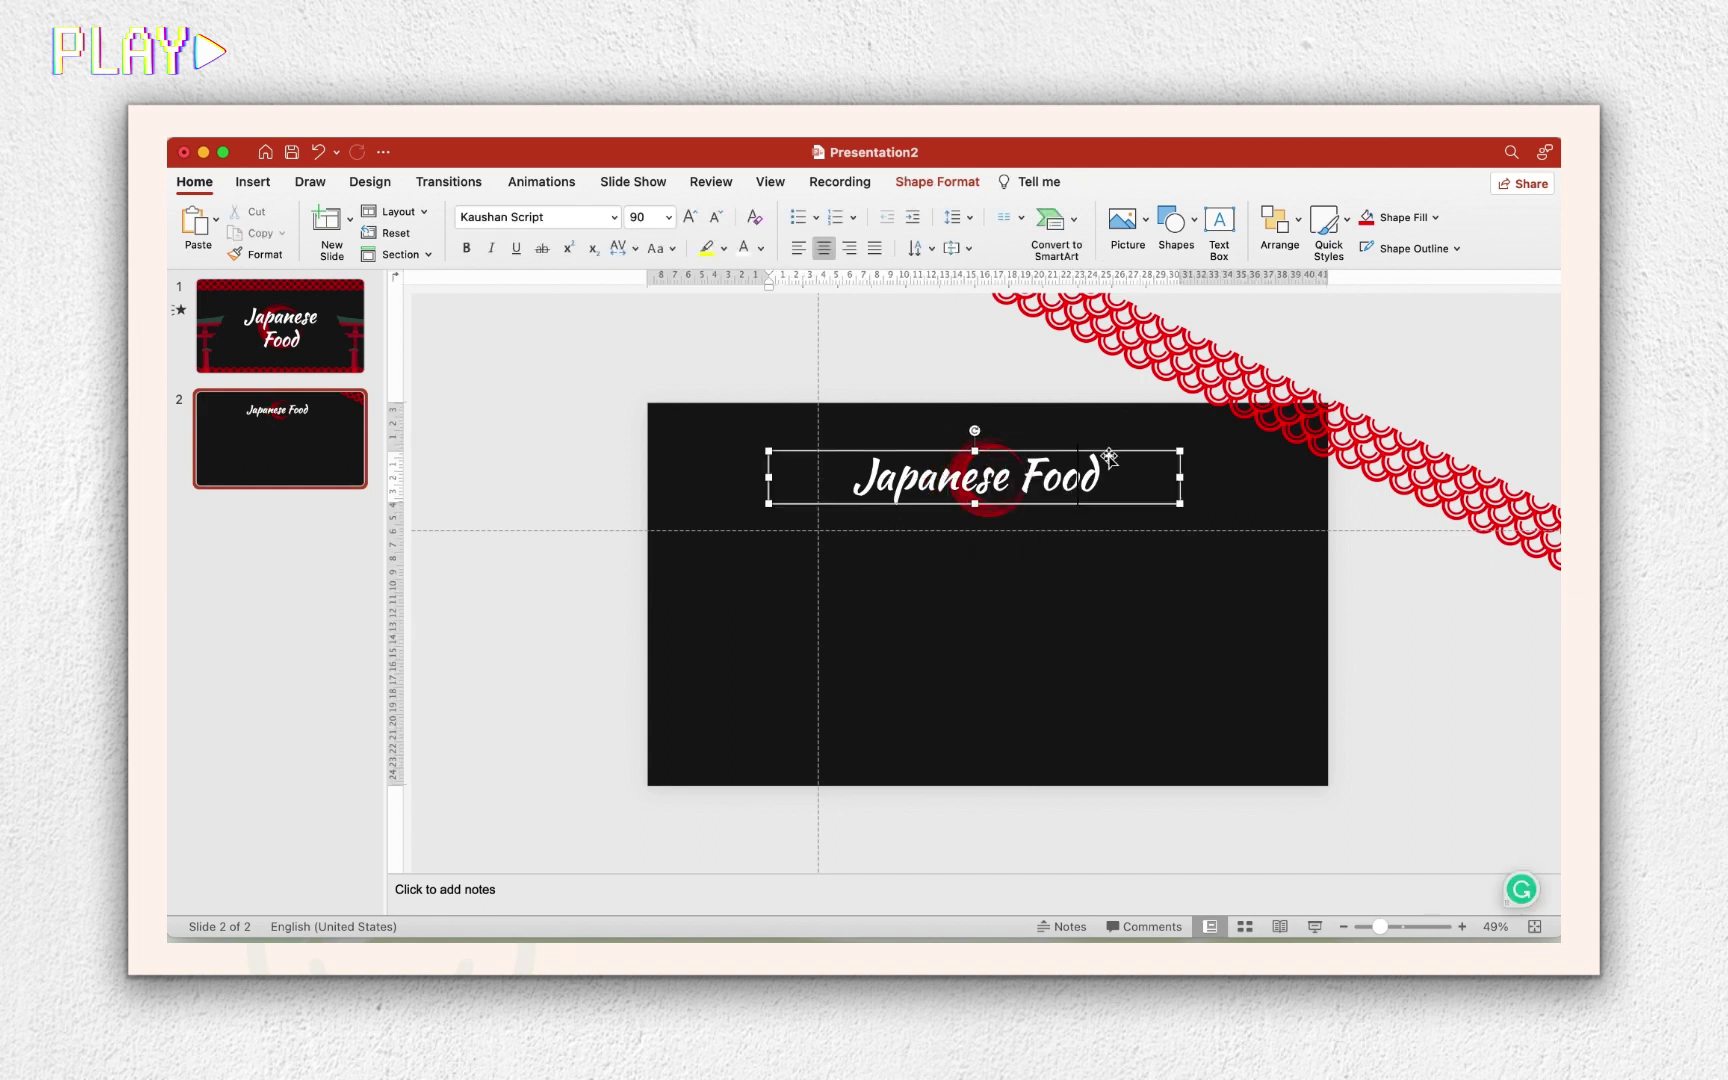
{"action": "left_click_drag", "start_coordinate": [1112, 447], "coordinate": [1125, 451]}
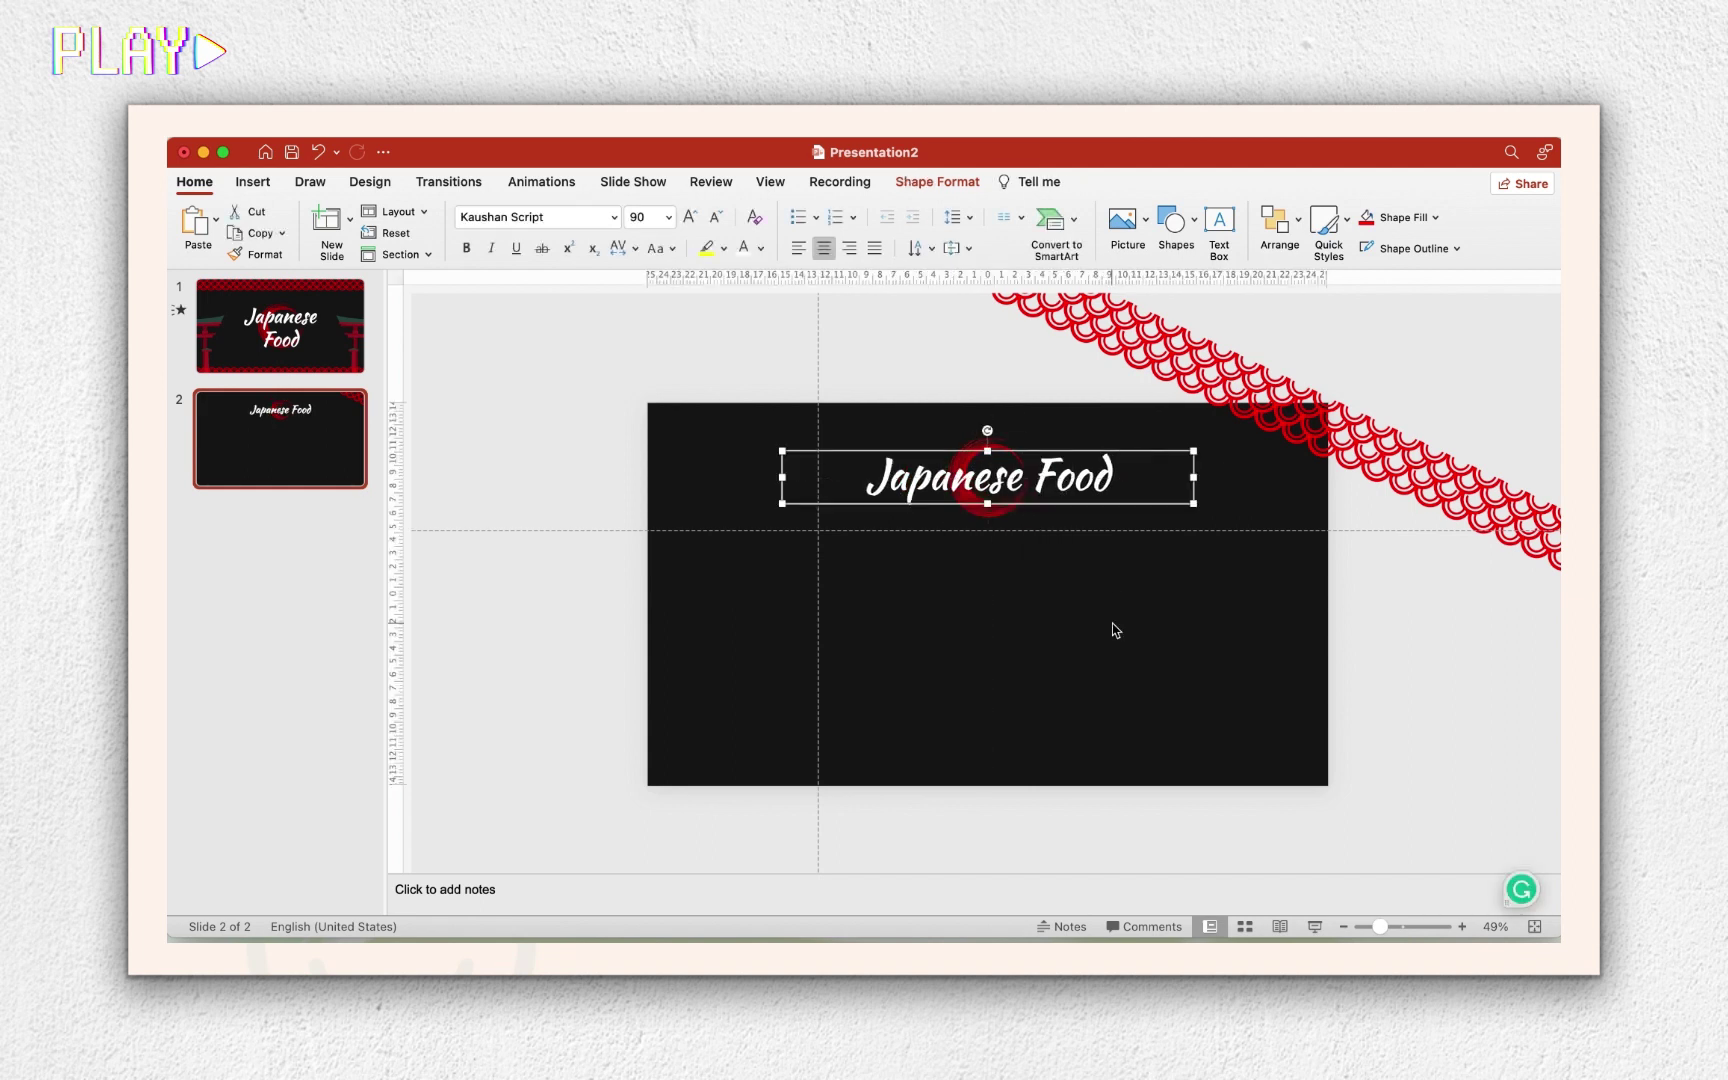
{"action": "left_click", "coordinate": [1060, 634]}
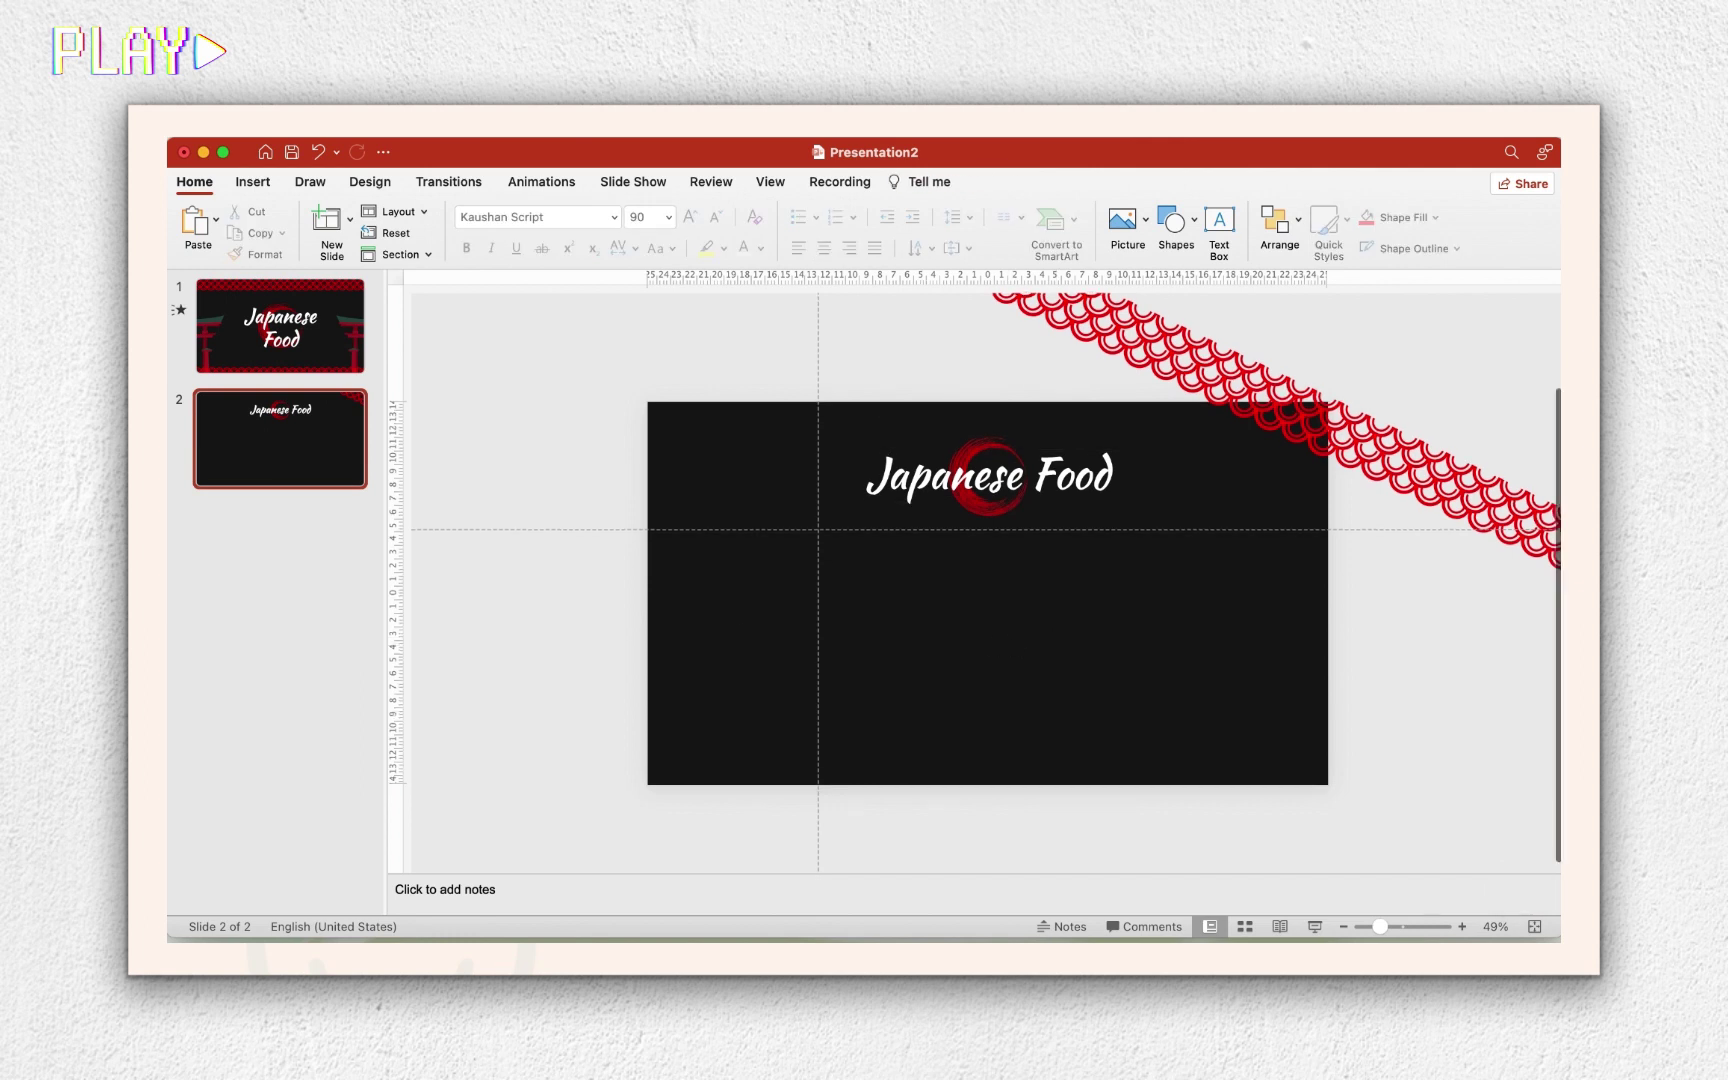
{"action": "left_click", "coordinate": [253, 182]}
{"action": "left_click", "coordinate": [1035, 225]}
Create a Sushi heading box with a larger font and paste the sushi description beneath it.
{"action": "left_click_drag", "start_coordinate": [686, 603], "coordinate": [818, 673]}
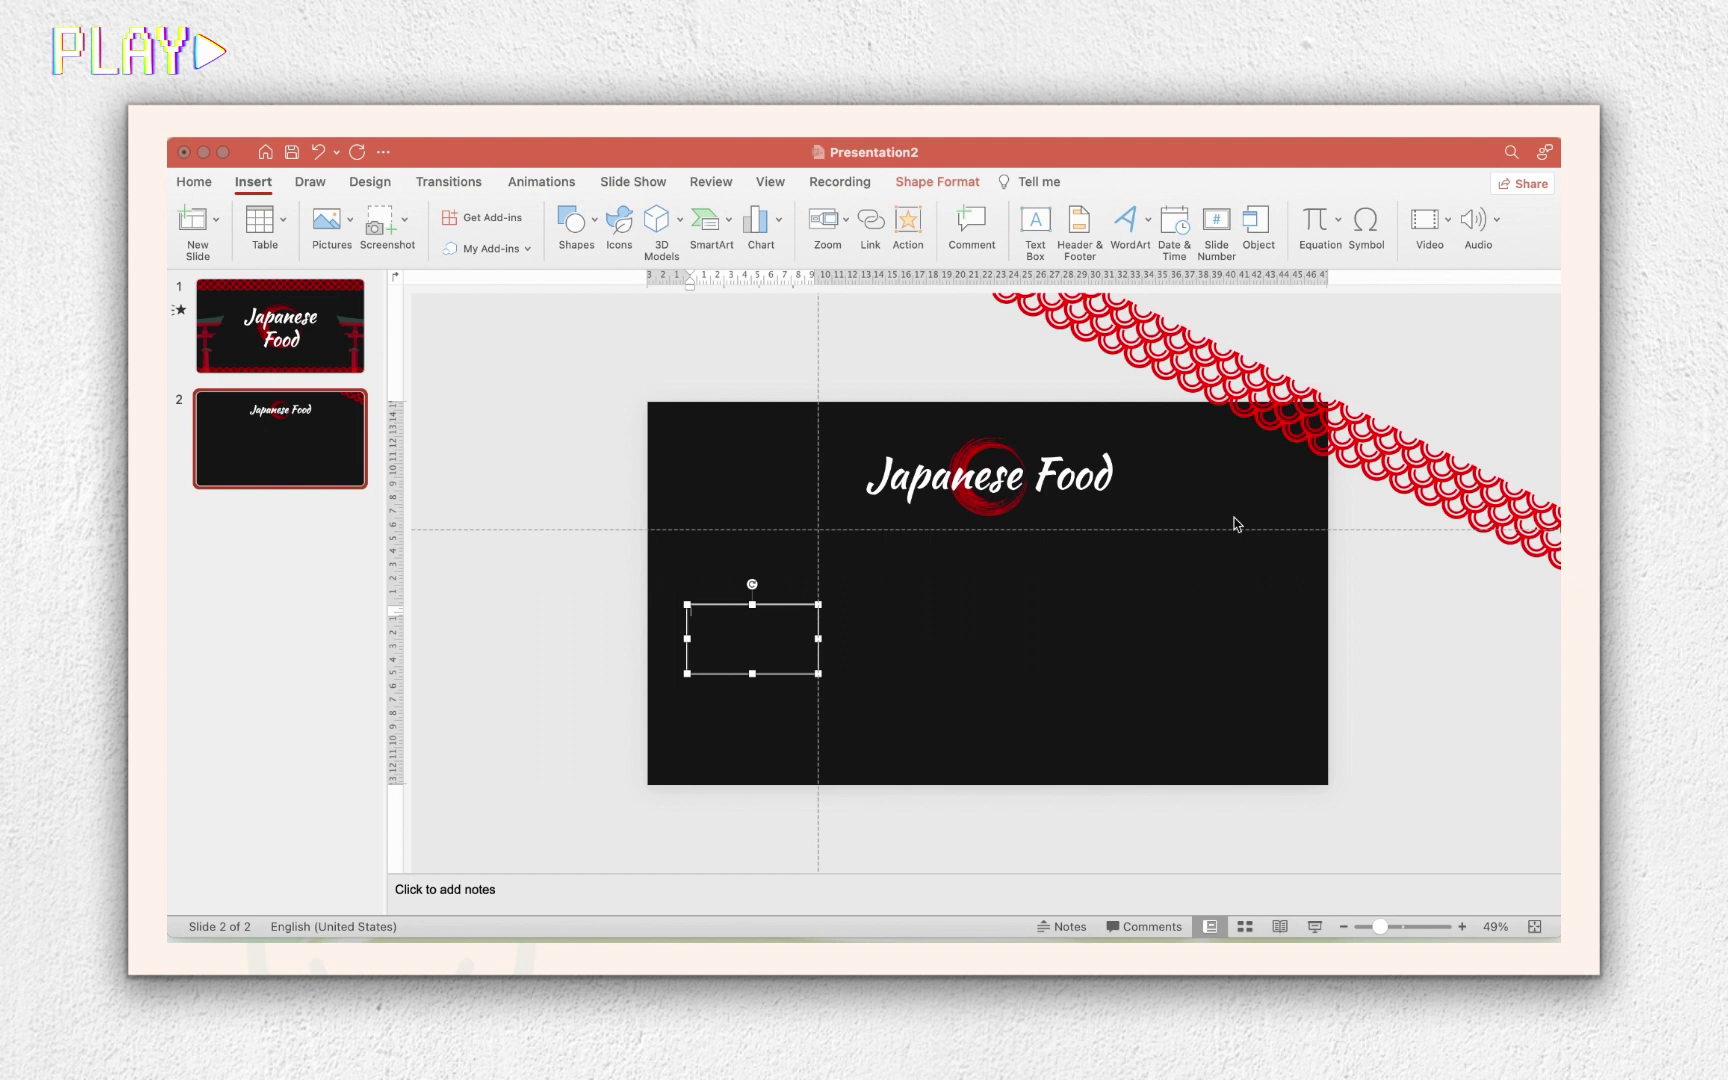
{"action": "left_click", "coordinate": [724, 634]}
{"action": "type", "text": "SusShi"}
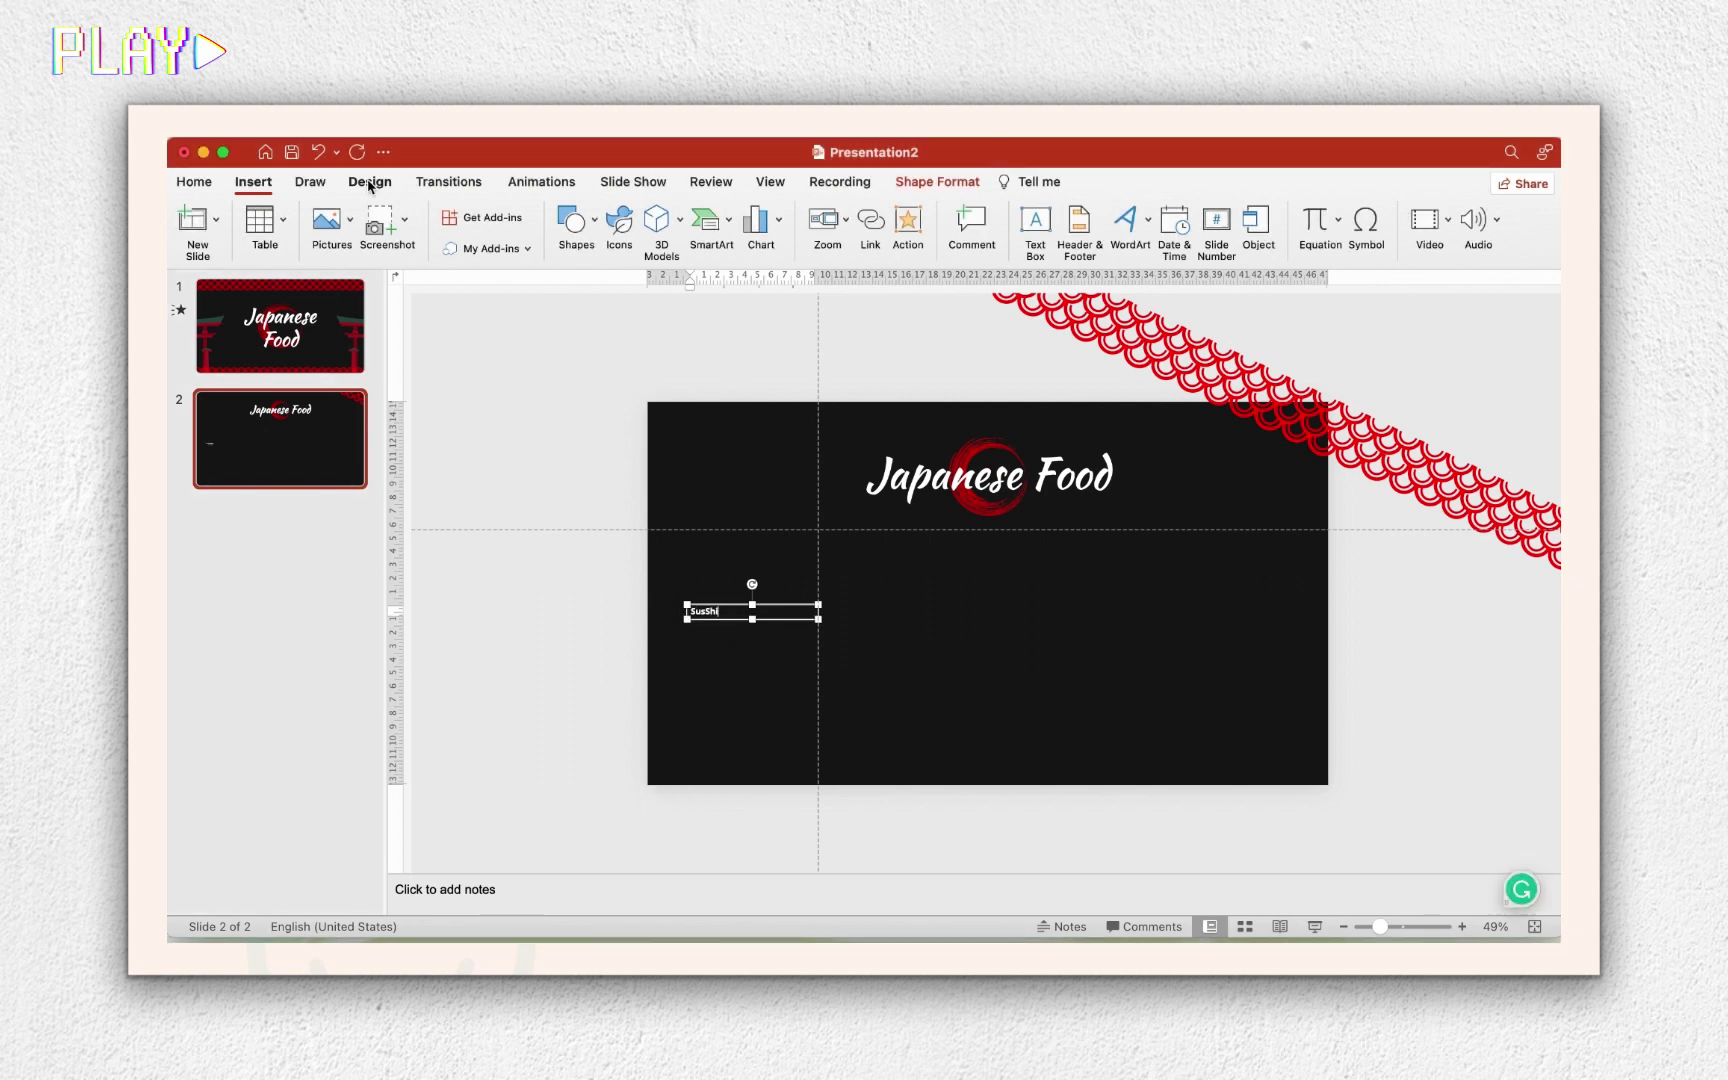
{"action": "left_click", "coordinate": [195, 182]}
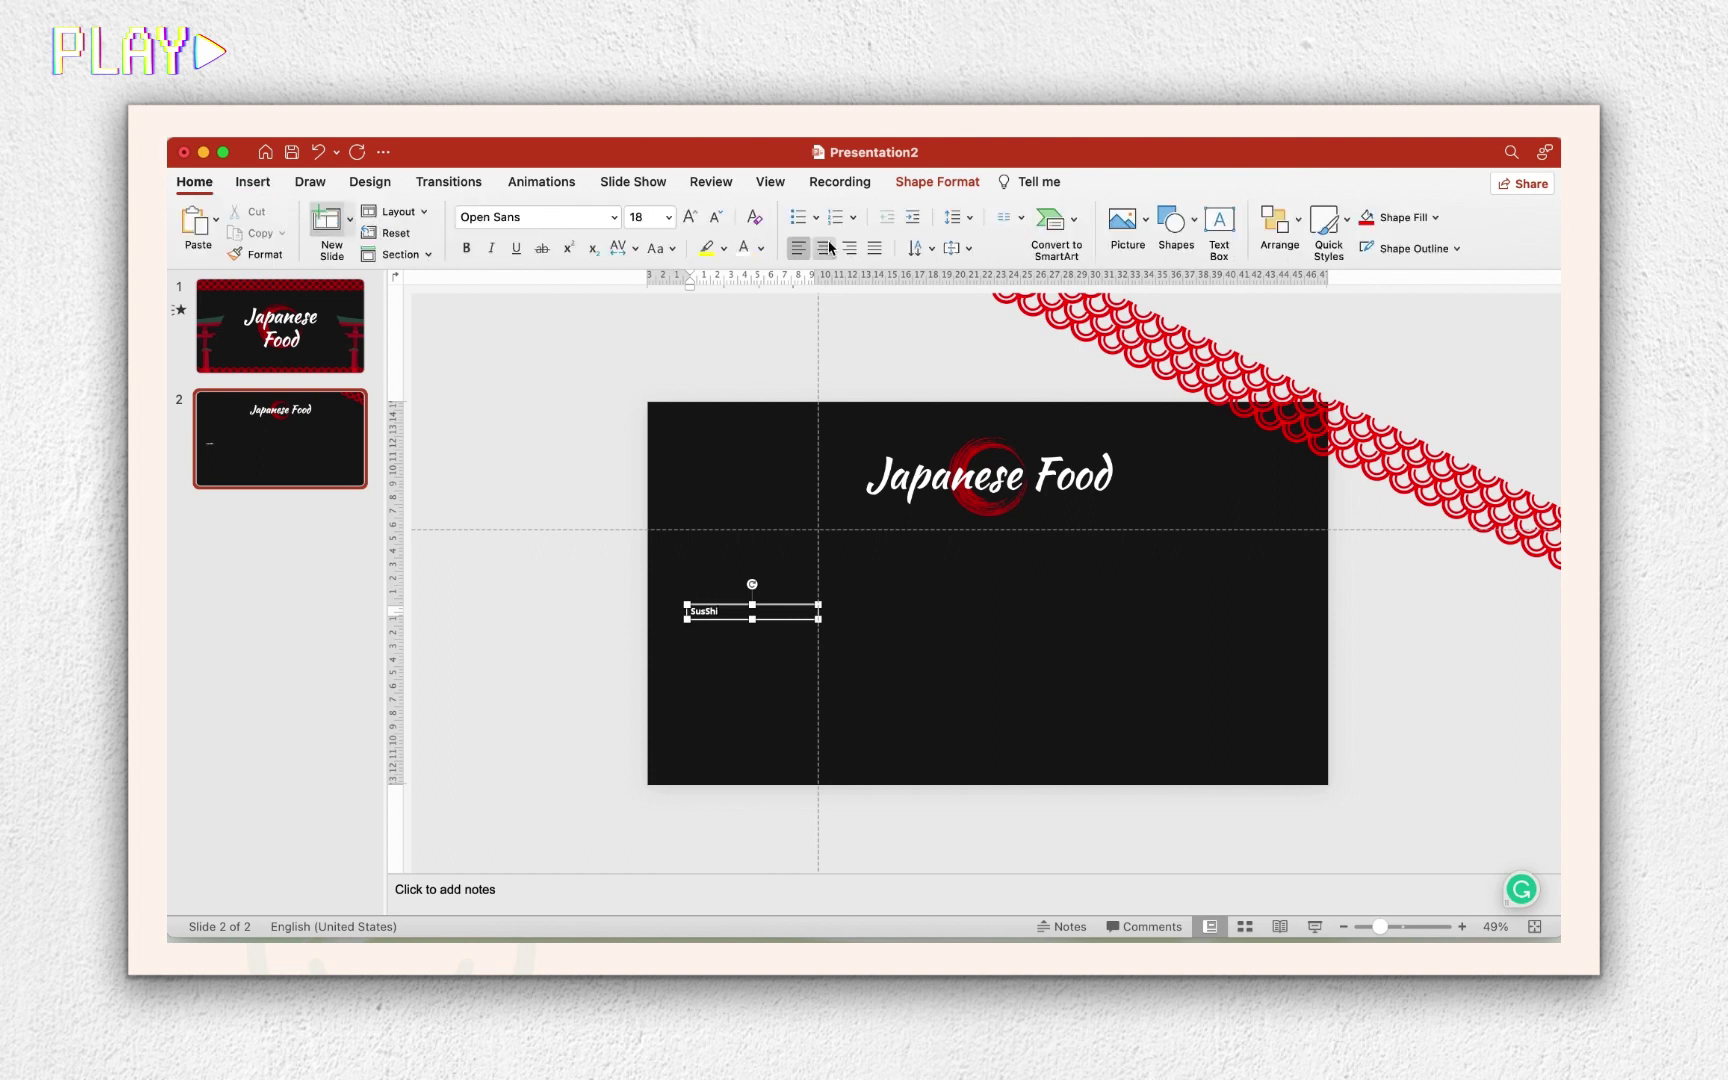
{"action": "left_click_drag", "start_coordinate": [779, 601], "coordinate": [789, 553]}
{"action": "left_click", "coordinate": [759, 587]}
{"action": "left_click", "coordinate": [669, 220]}
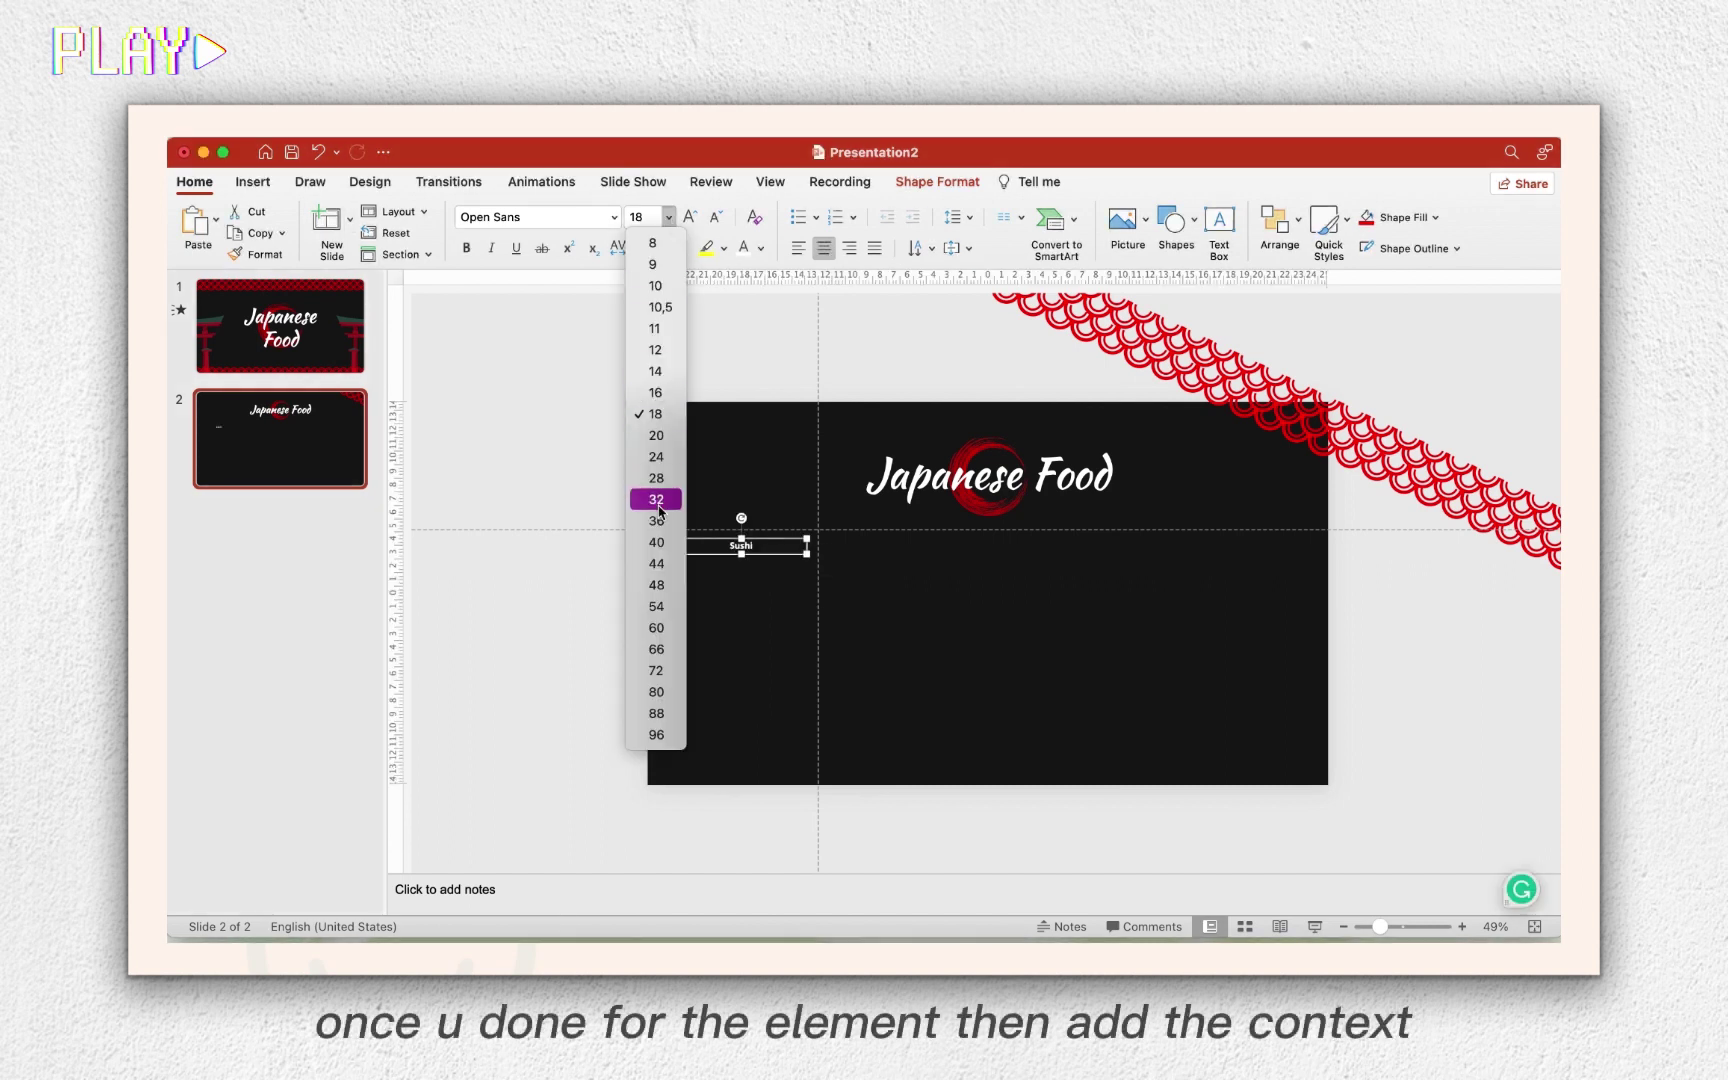
{"action": "type", "text": "22"}
{"action": "key", "text": "Return"}
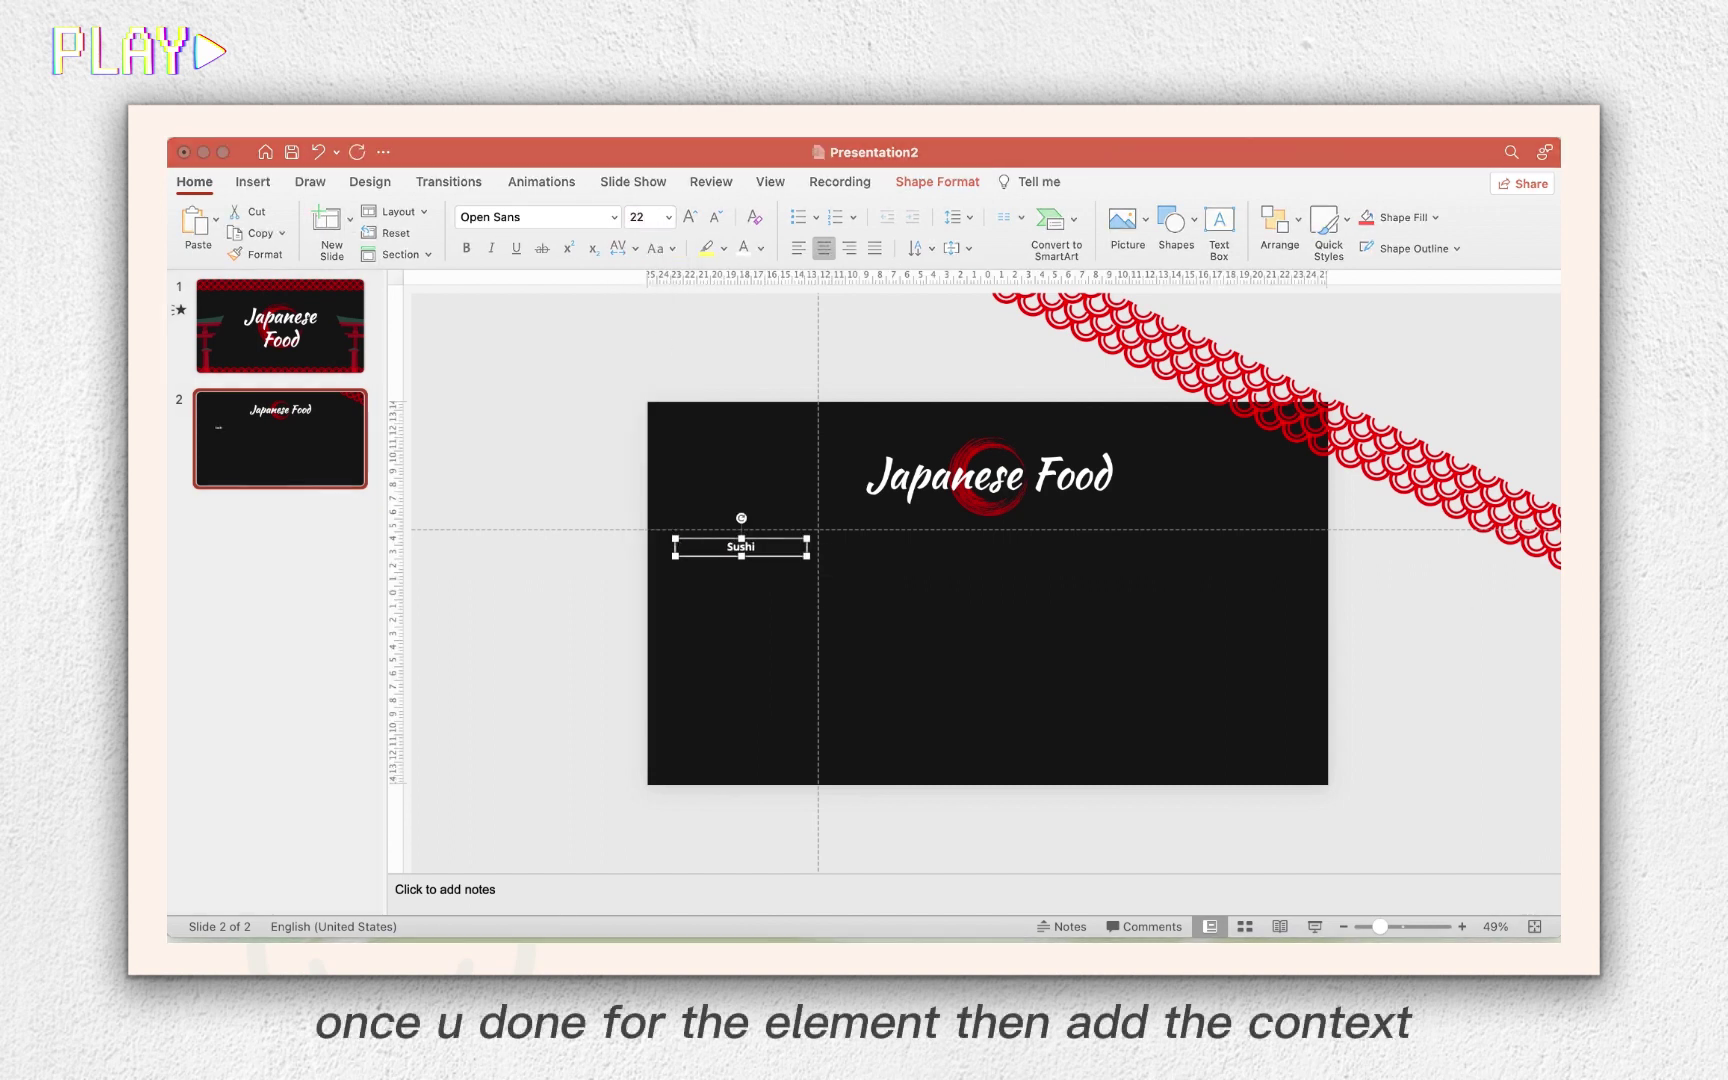
{"action": "key", "text": "super+v"}
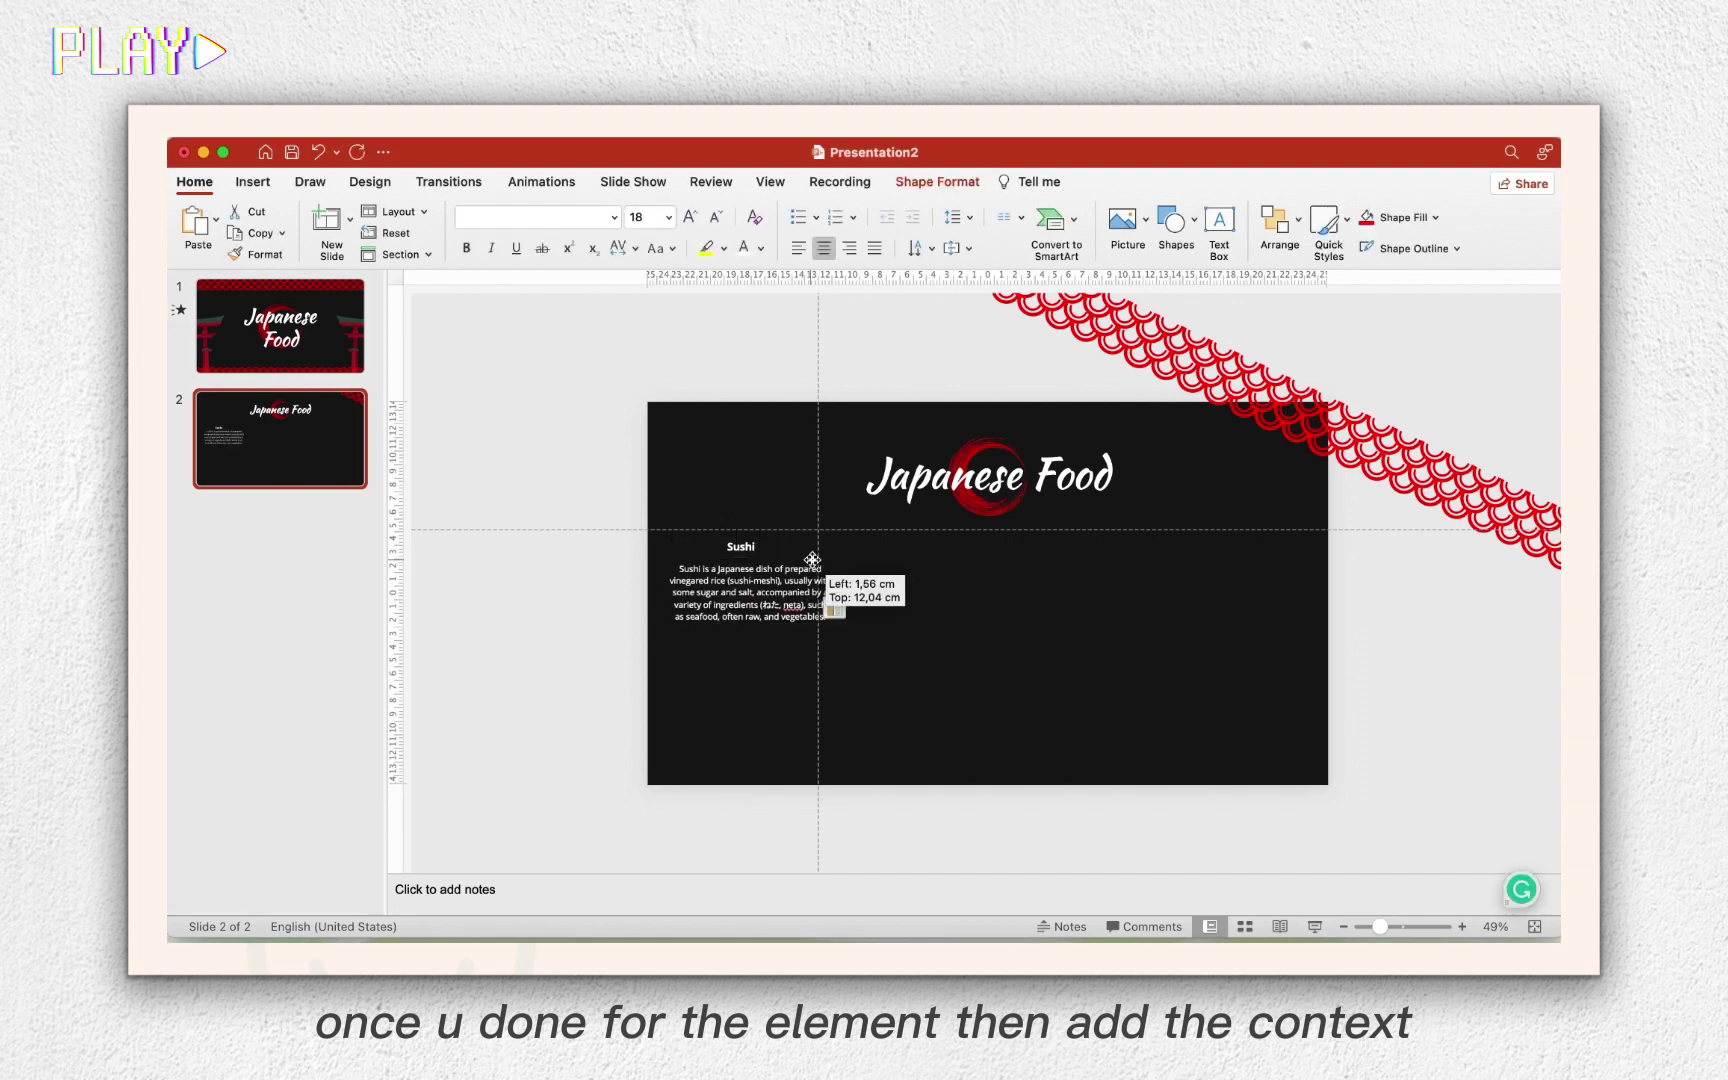
{"action": "left_click_drag", "start_coordinate": [774, 540], "coordinate": [780, 532]}
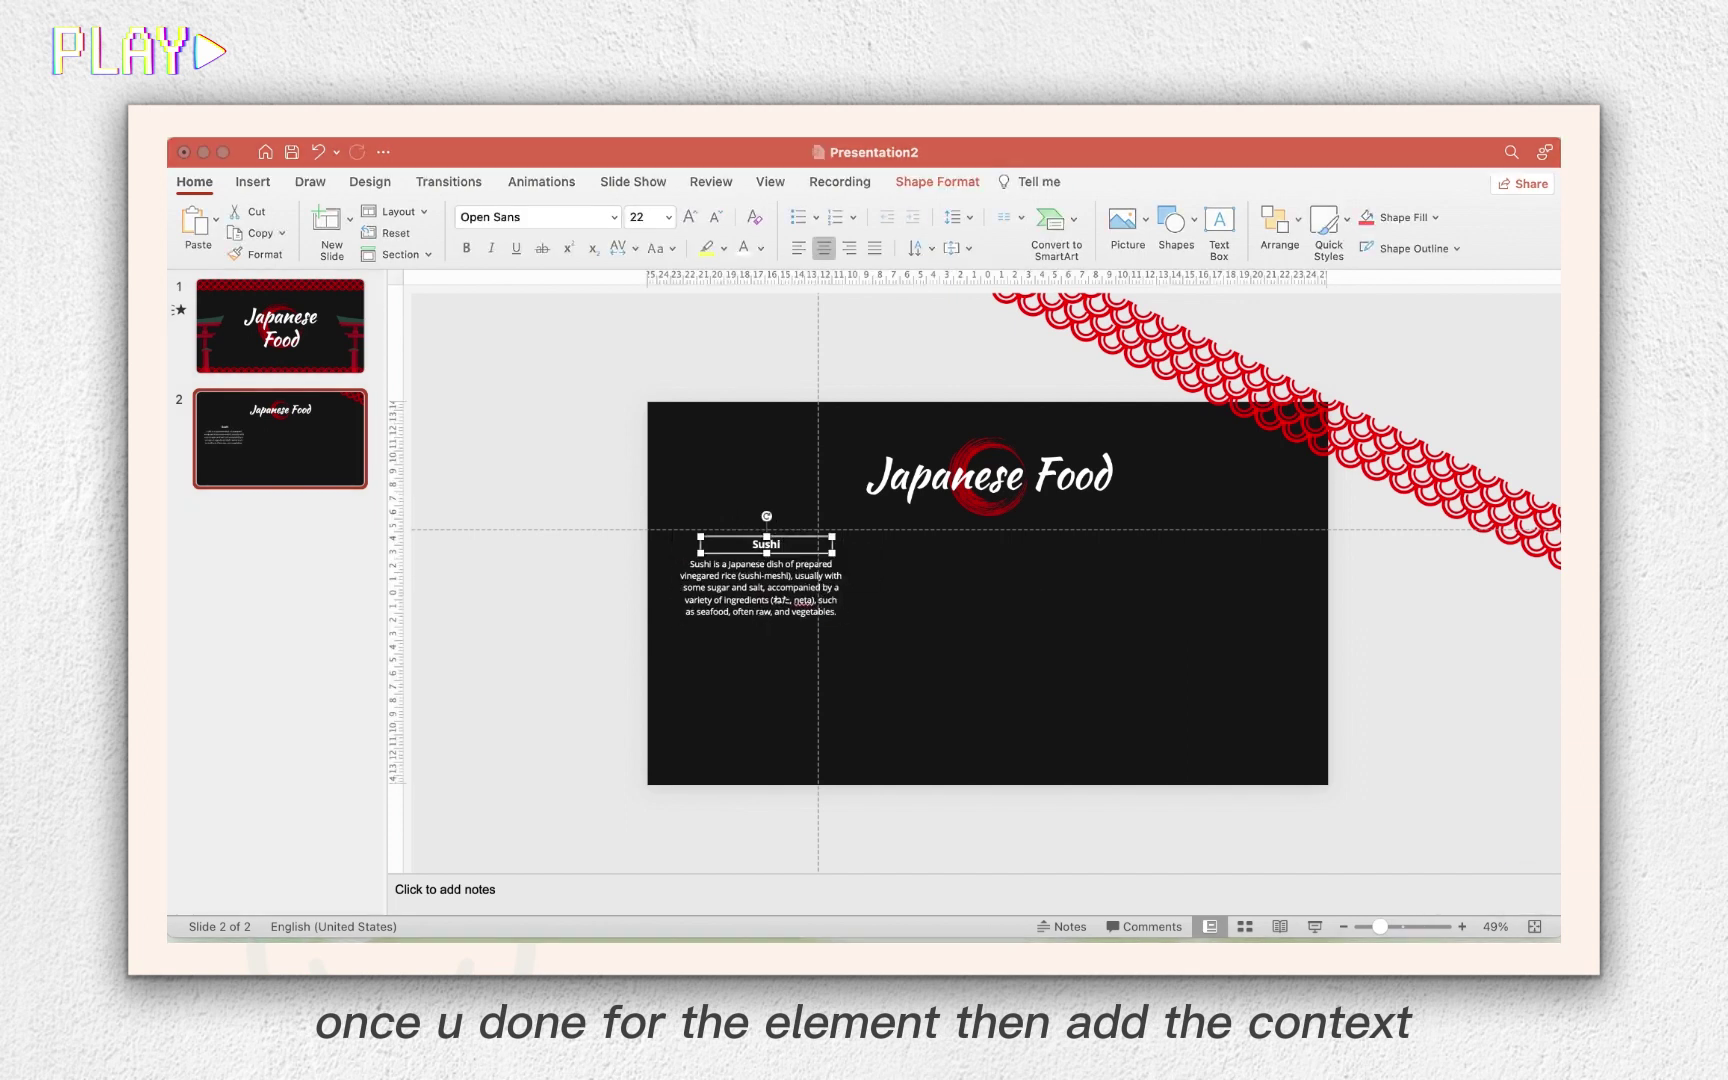
Paste two copies of the column to form the Yakiniku and Ramen columns.
{"action": "left_click", "coordinate": [1057, 590]}
{"action": "key", "text": "super+v"}
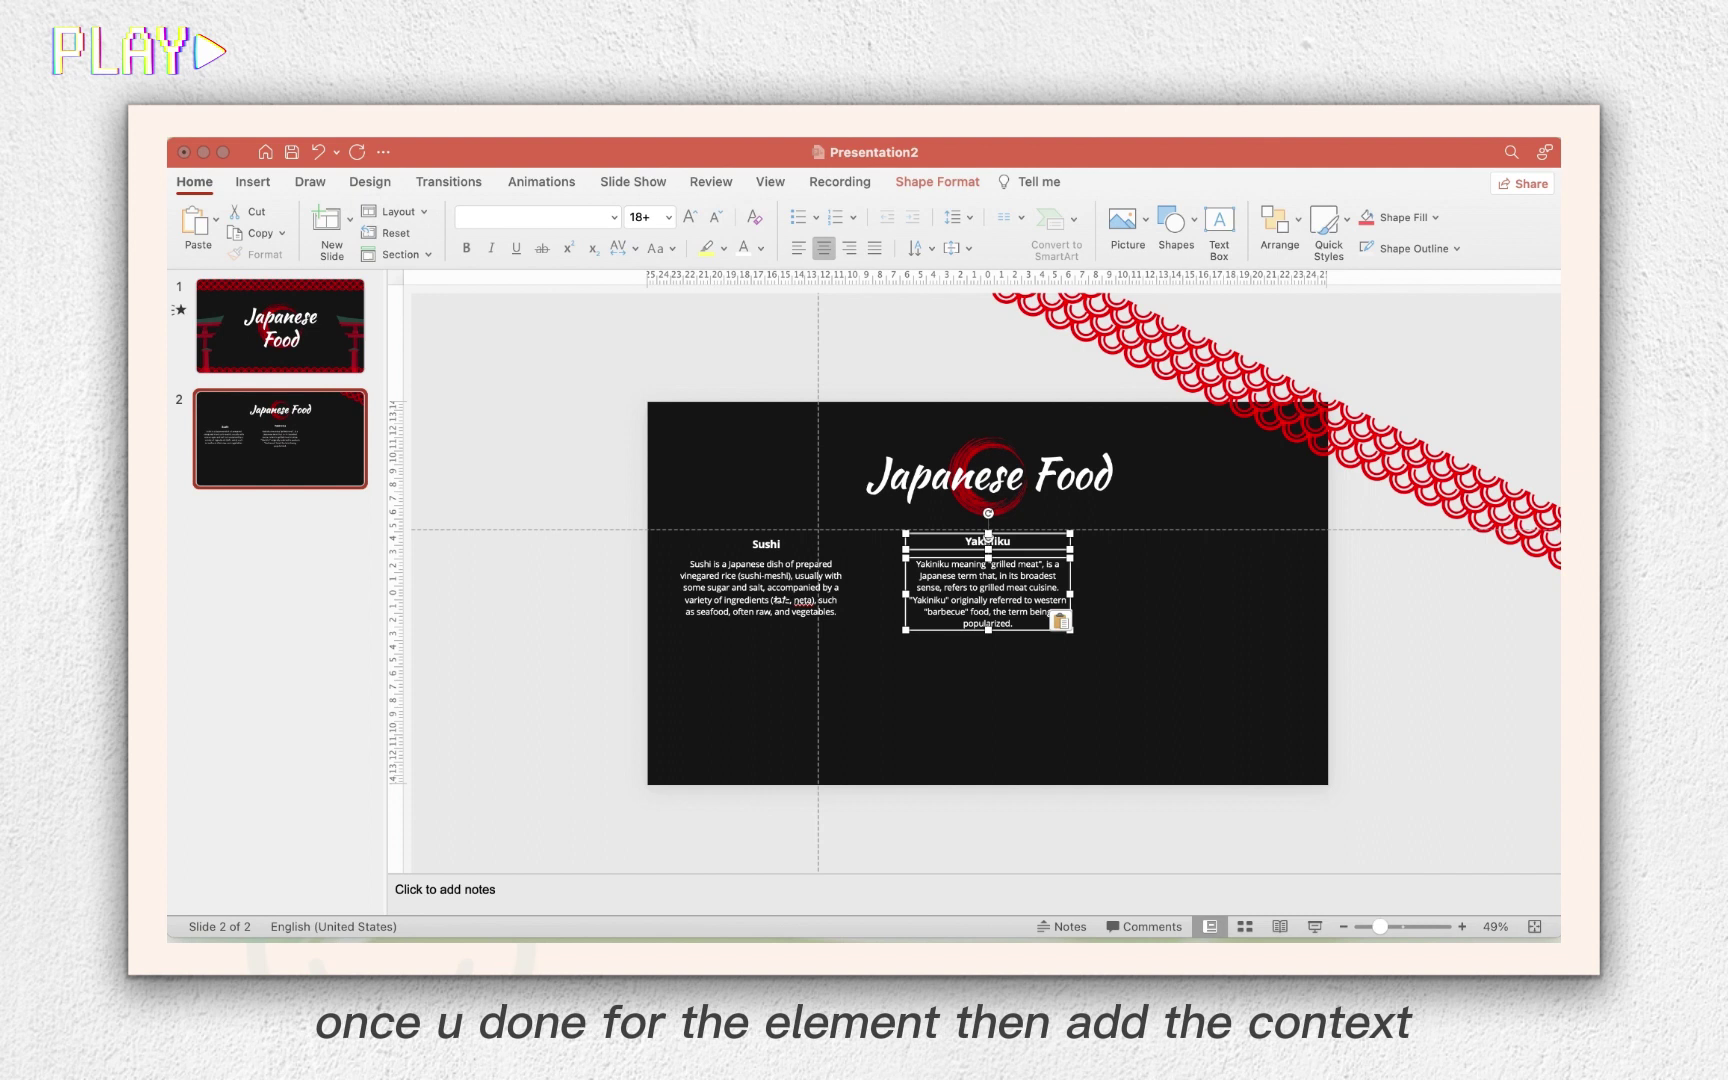
{"action": "left_click", "coordinate": [1238, 671]}
{"action": "key", "text": "super+v"}
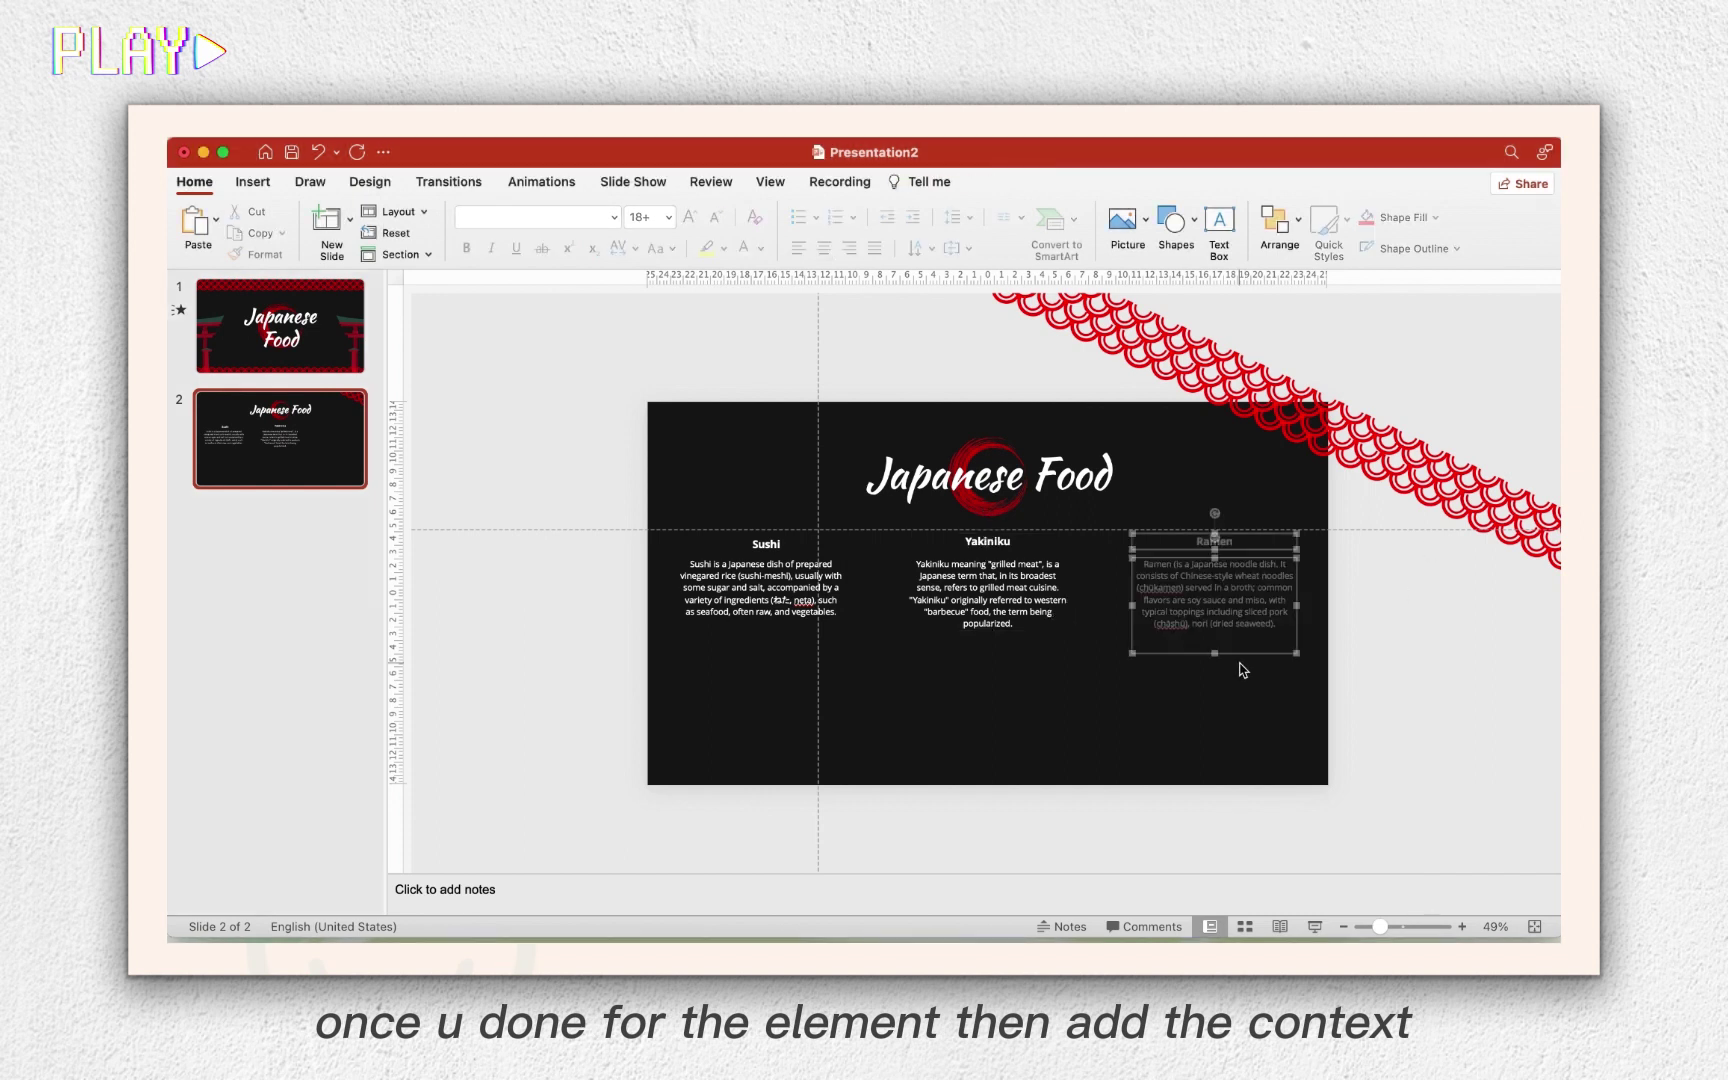
{"action": "left_click", "coordinate": [253, 184]}
Insert Picture9.png, Picture11.png and Picture10.png from file onto slide 2.
{"action": "left_click", "coordinate": [351, 226]}
{"action": "left_click", "coordinate": [370, 272]}
{"action": "left_click", "coordinate": [841, 511]}
{"action": "left_click", "coordinate": [1053, 514], "text": "super"}
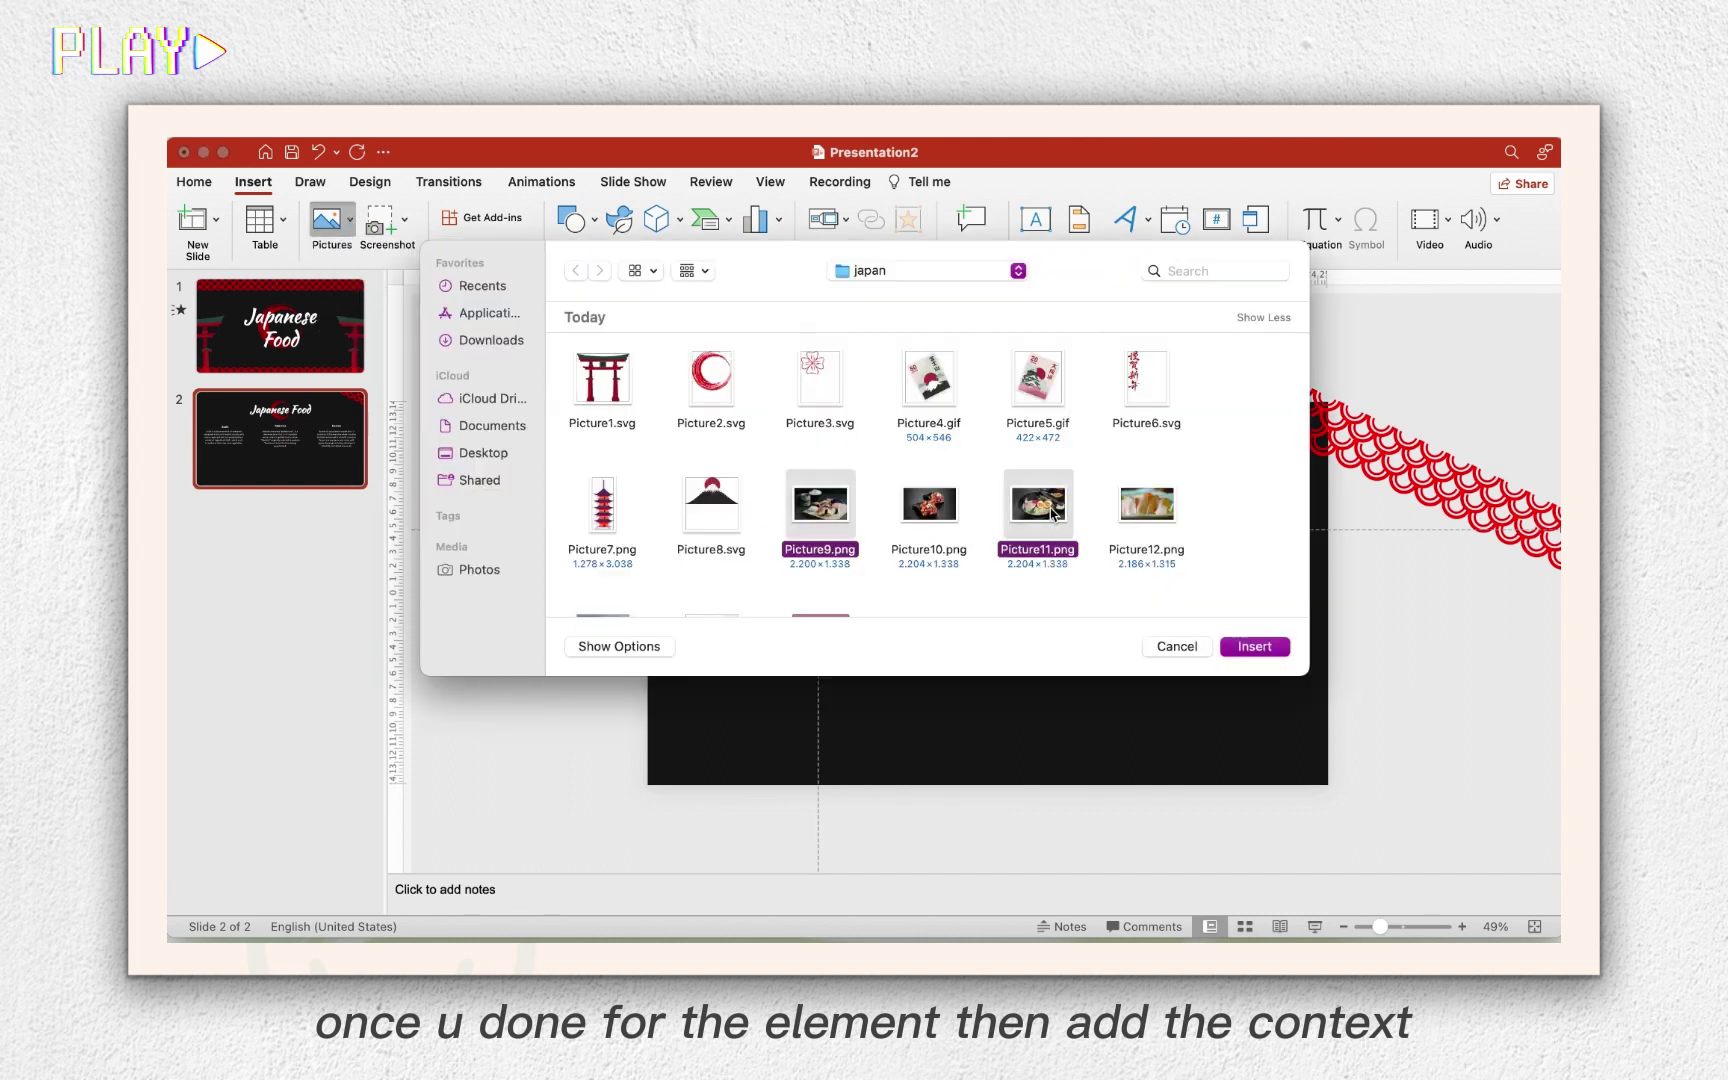
{"action": "left_click", "coordinate": [930, 507], "text": "super"}
{"action": "left_click", "coordinate": [1254, 646]}
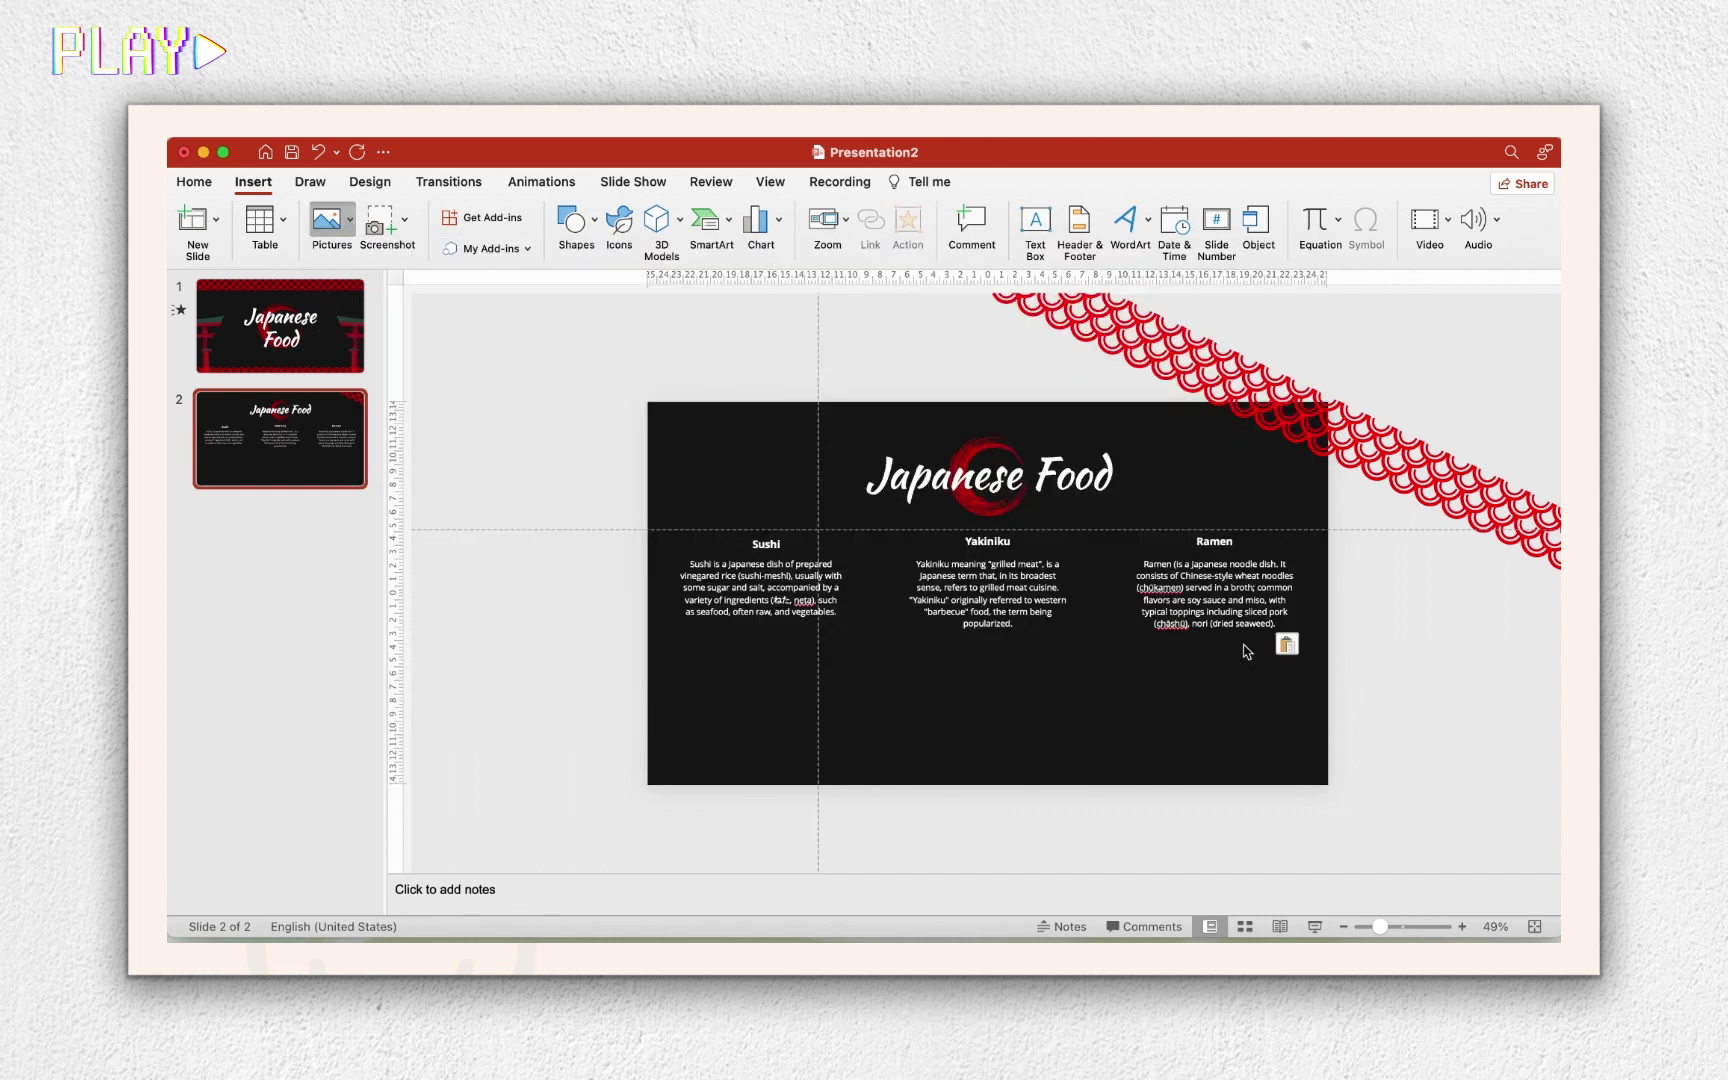
Arrange the sushi, yakiniku and ramen photos in an evenly aligned row along the bottom.
{"action": "left_click_drag", "start_coordinate": [1017, 617], "coordinate": [1237, 724]}
{"action": "mouse_move", "coordinate": [1101, 689]}
{"action": "left_mouse_down"}
{"action": "mouse_move", "coordinate": [663, 695]}
{"action": "mouse_move", "coordinate": [945, 665]}
{"action": "left_mouse_up"}
{"action": "left_click_drag", "start_coordinate": [1200, 700], "coordinate": [1140, 675]}
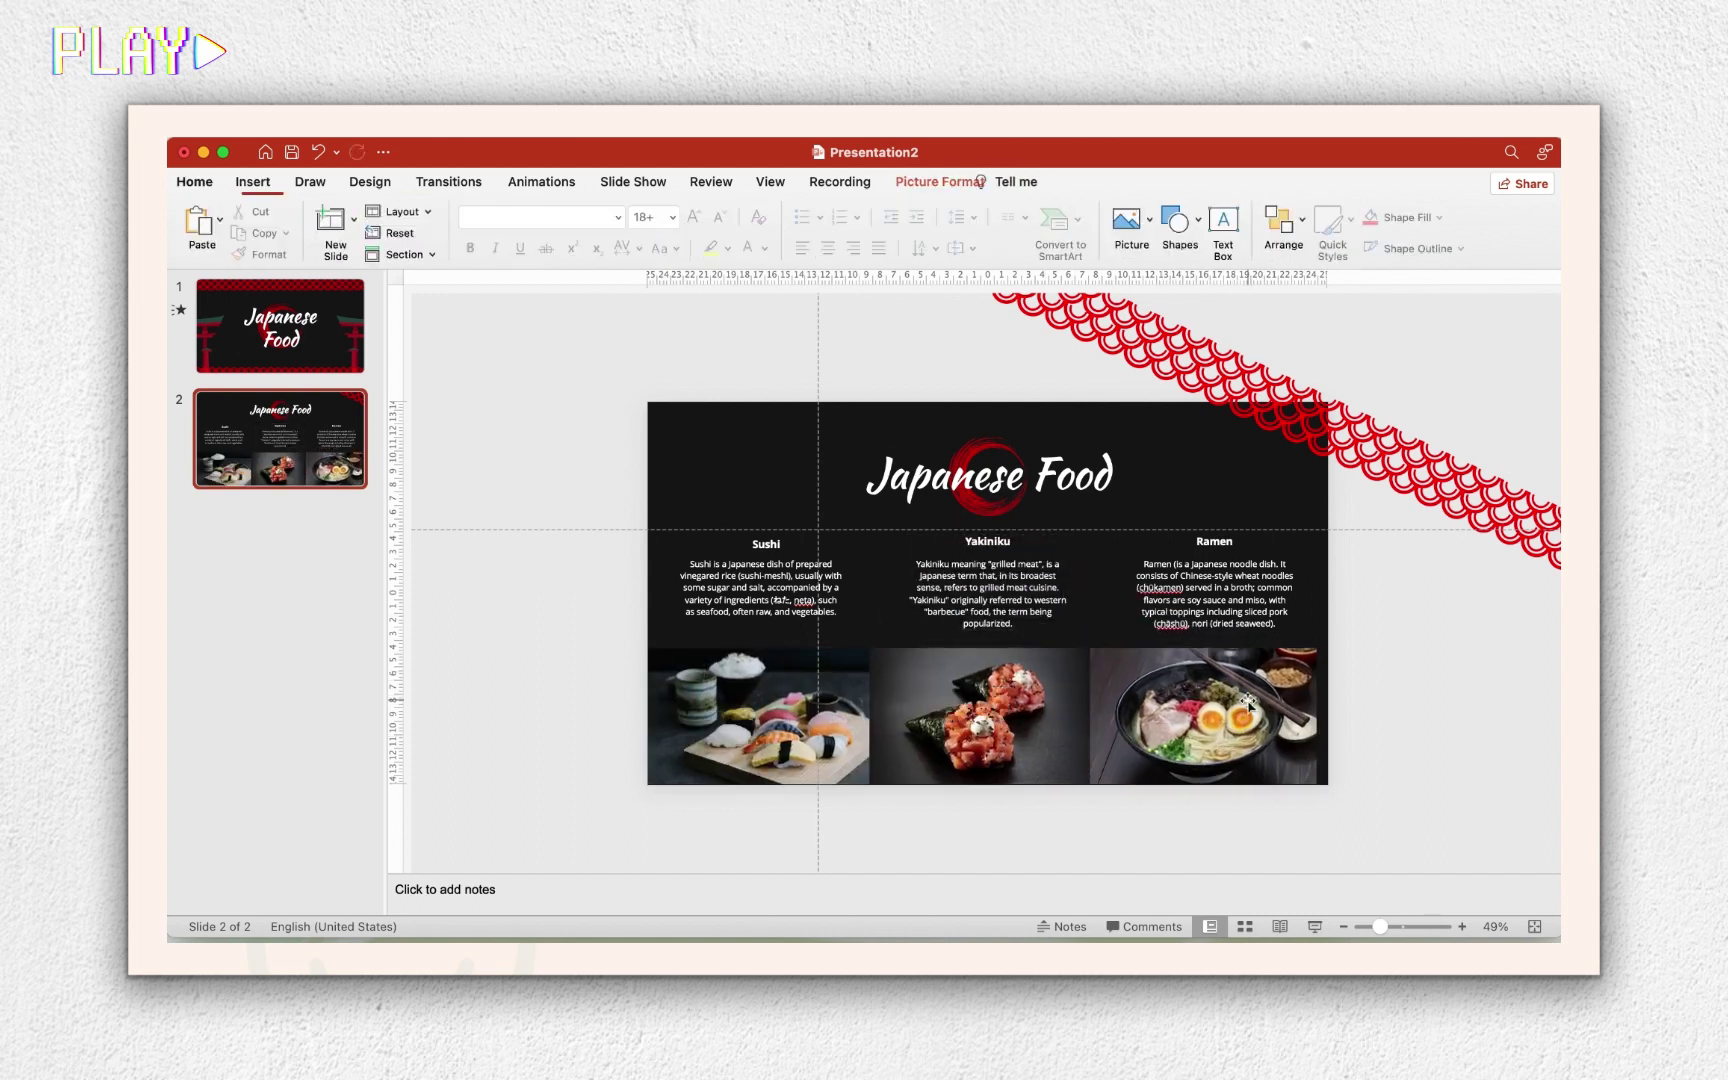
{"action": "left_click_drag", "start_coordinate": [985, 715], "coordinate": [990, 715]}
{"action": "left_click", "coordinate": [760, 715], "text": "shift"}
{"action": "left_click", "coordinate": [1215, 715], "text": "shift"}
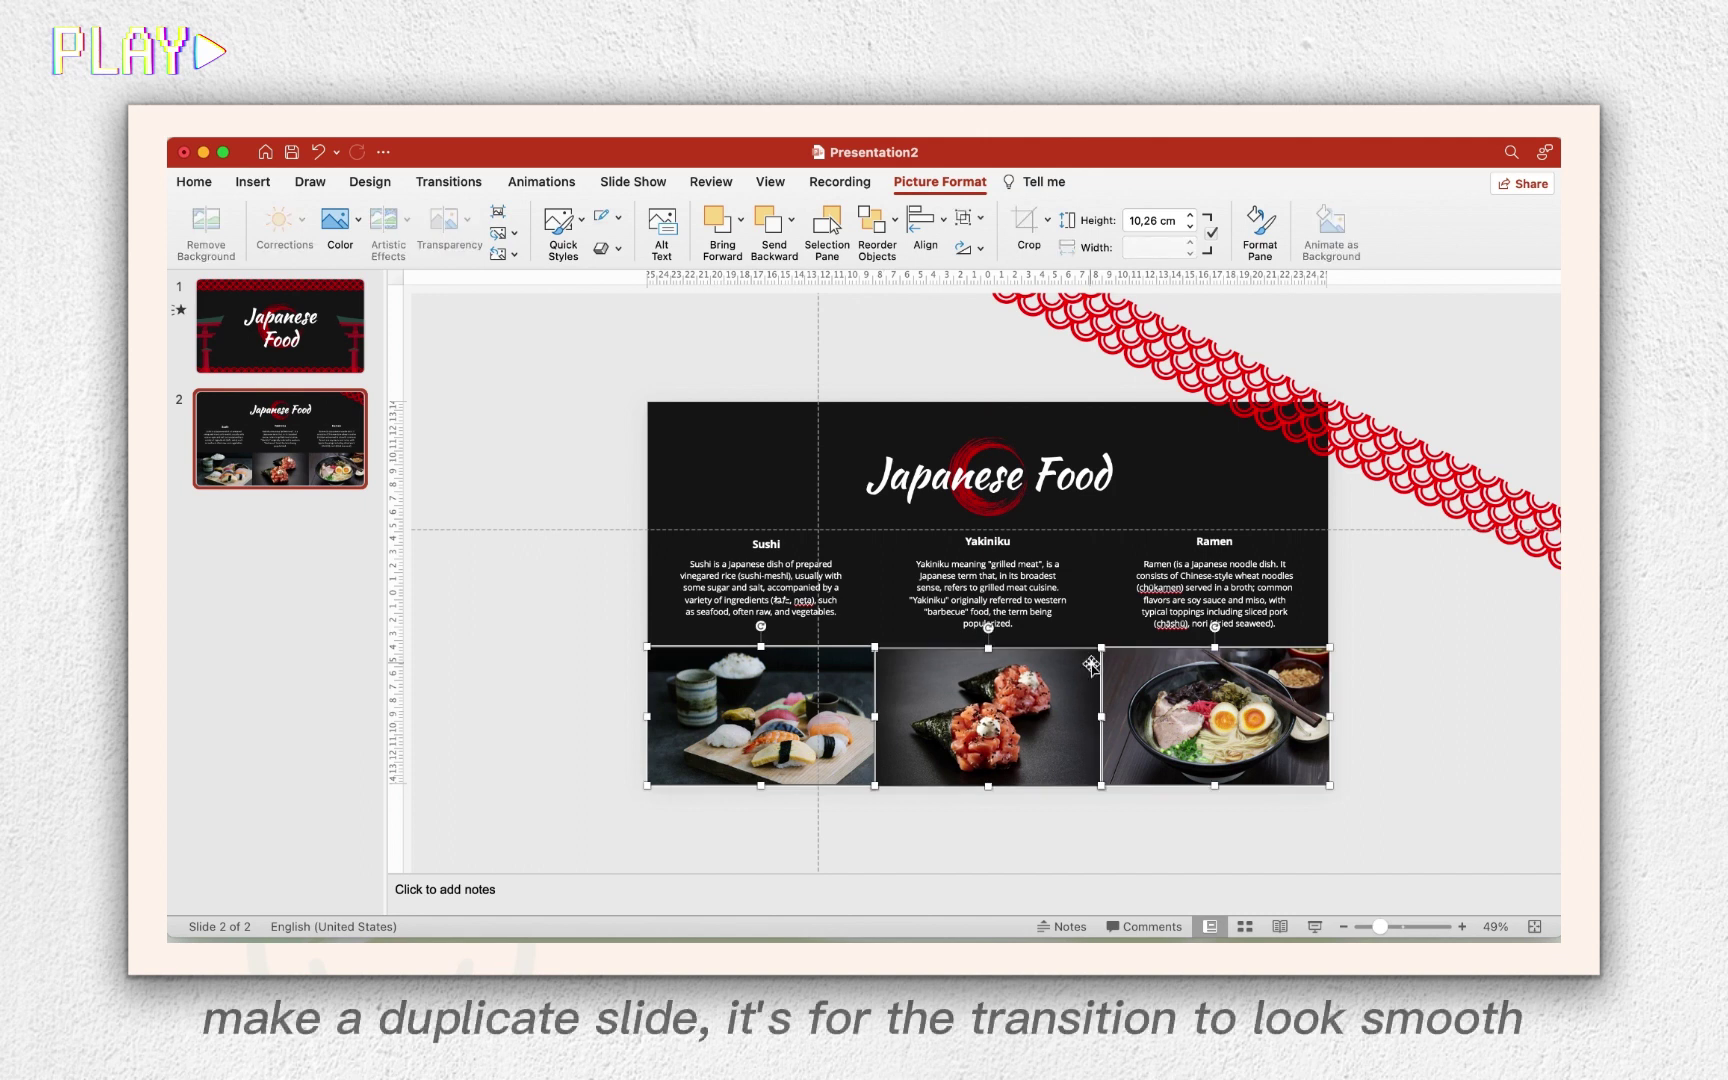
{"action": "left_click", "coordinate": [921, 218]}
{"action": "left_click", "coordinate": [975, 378]}
{"action": "left_click", "coordinate": [1356, 655]}
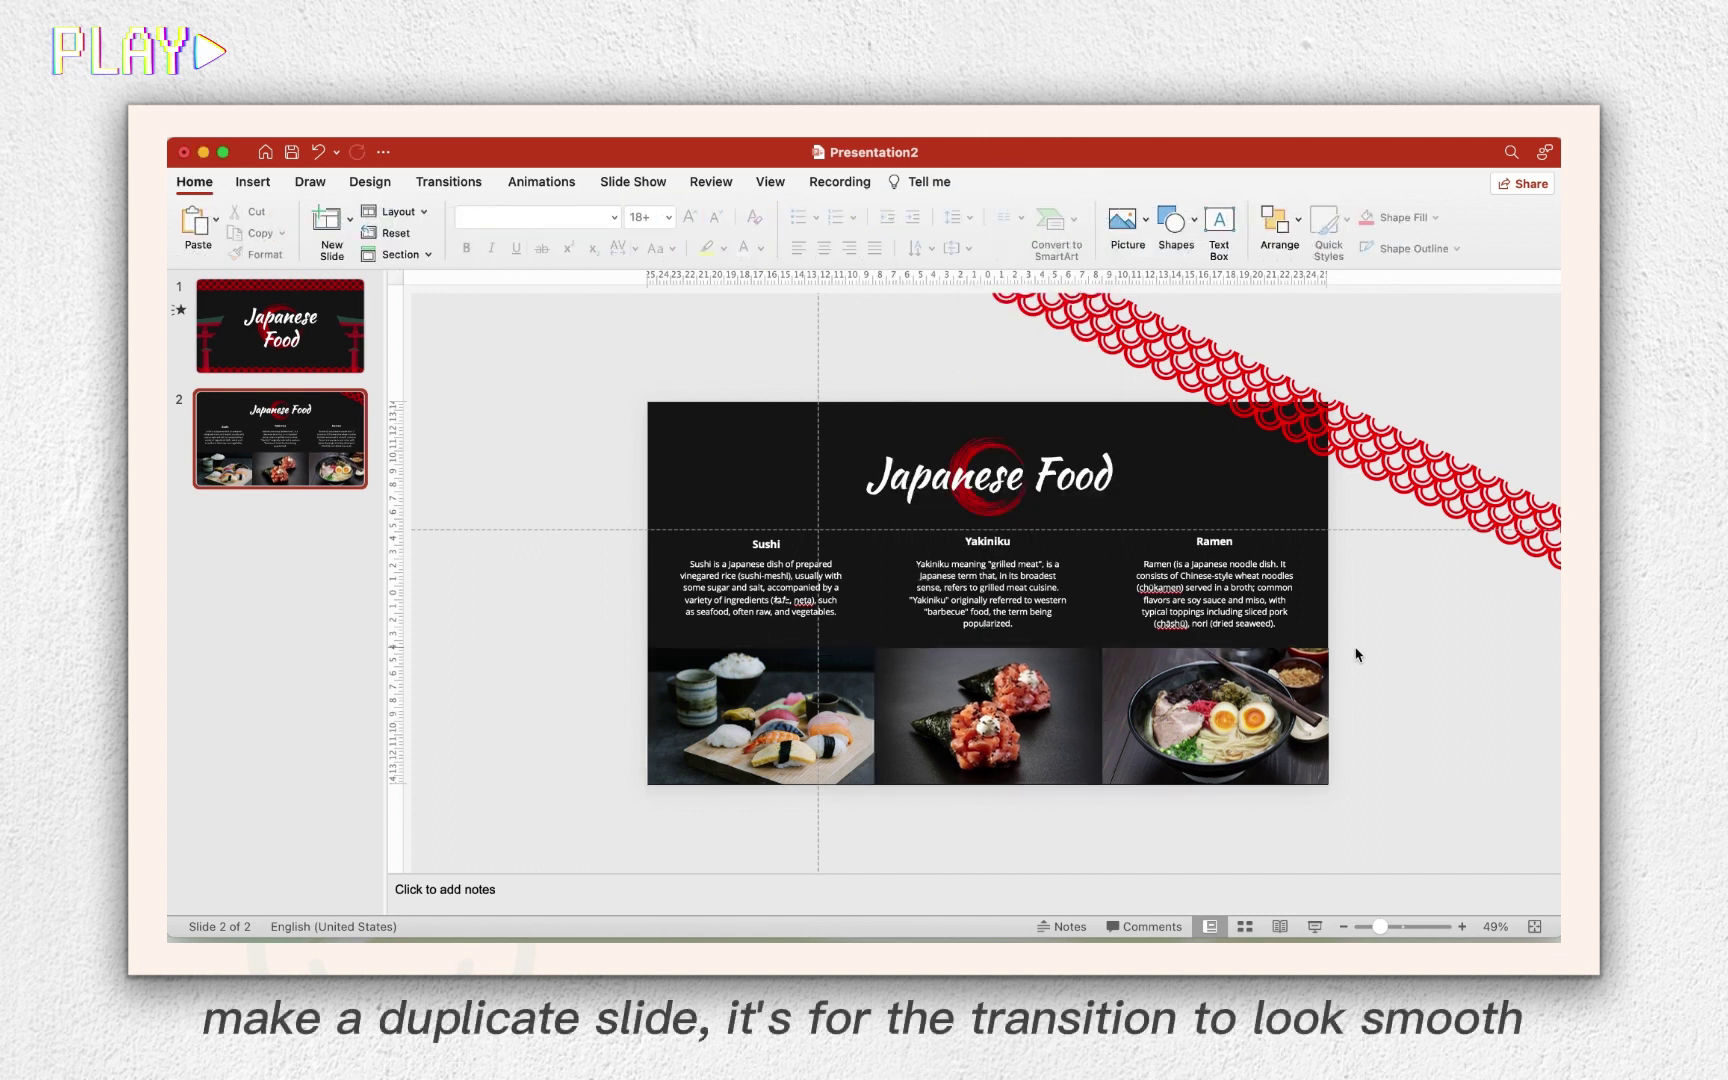
Apply the Morph transition.
{"action": "left_click", "coordinate": [280, 325]}
{"action": "left_click", "coordinate": [448, 181]}
{"action": "left_click", "coordinate": [389, 228]}
Give slide 2 the Morph transition and duplicate it three times.
{"action": "left_click", "coordinate": [280, 438]}
{"action": "left_click", "coordinate": [389, 228]}
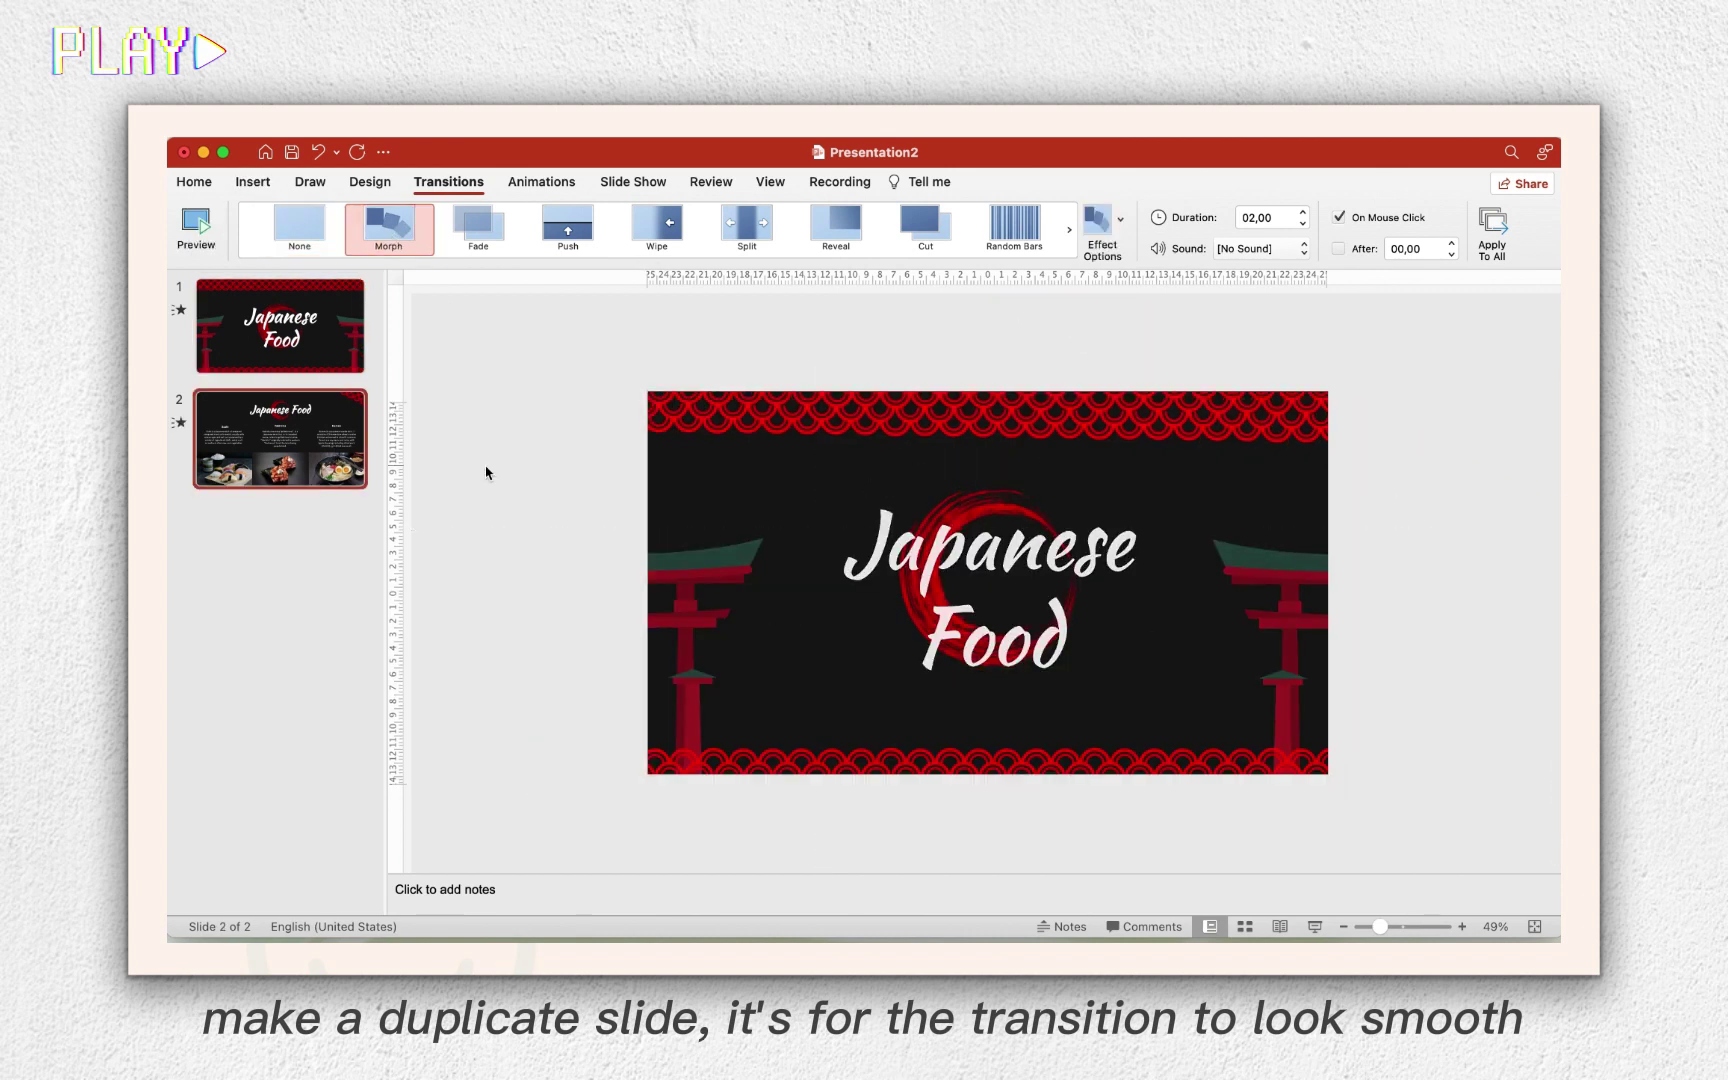
{"action": "right_click", "coordinate": [278, 436]}
{"action": "left_click", "coordinate": [390, 573]}
{"action": "right_click", "coordinate": [312, 568]}
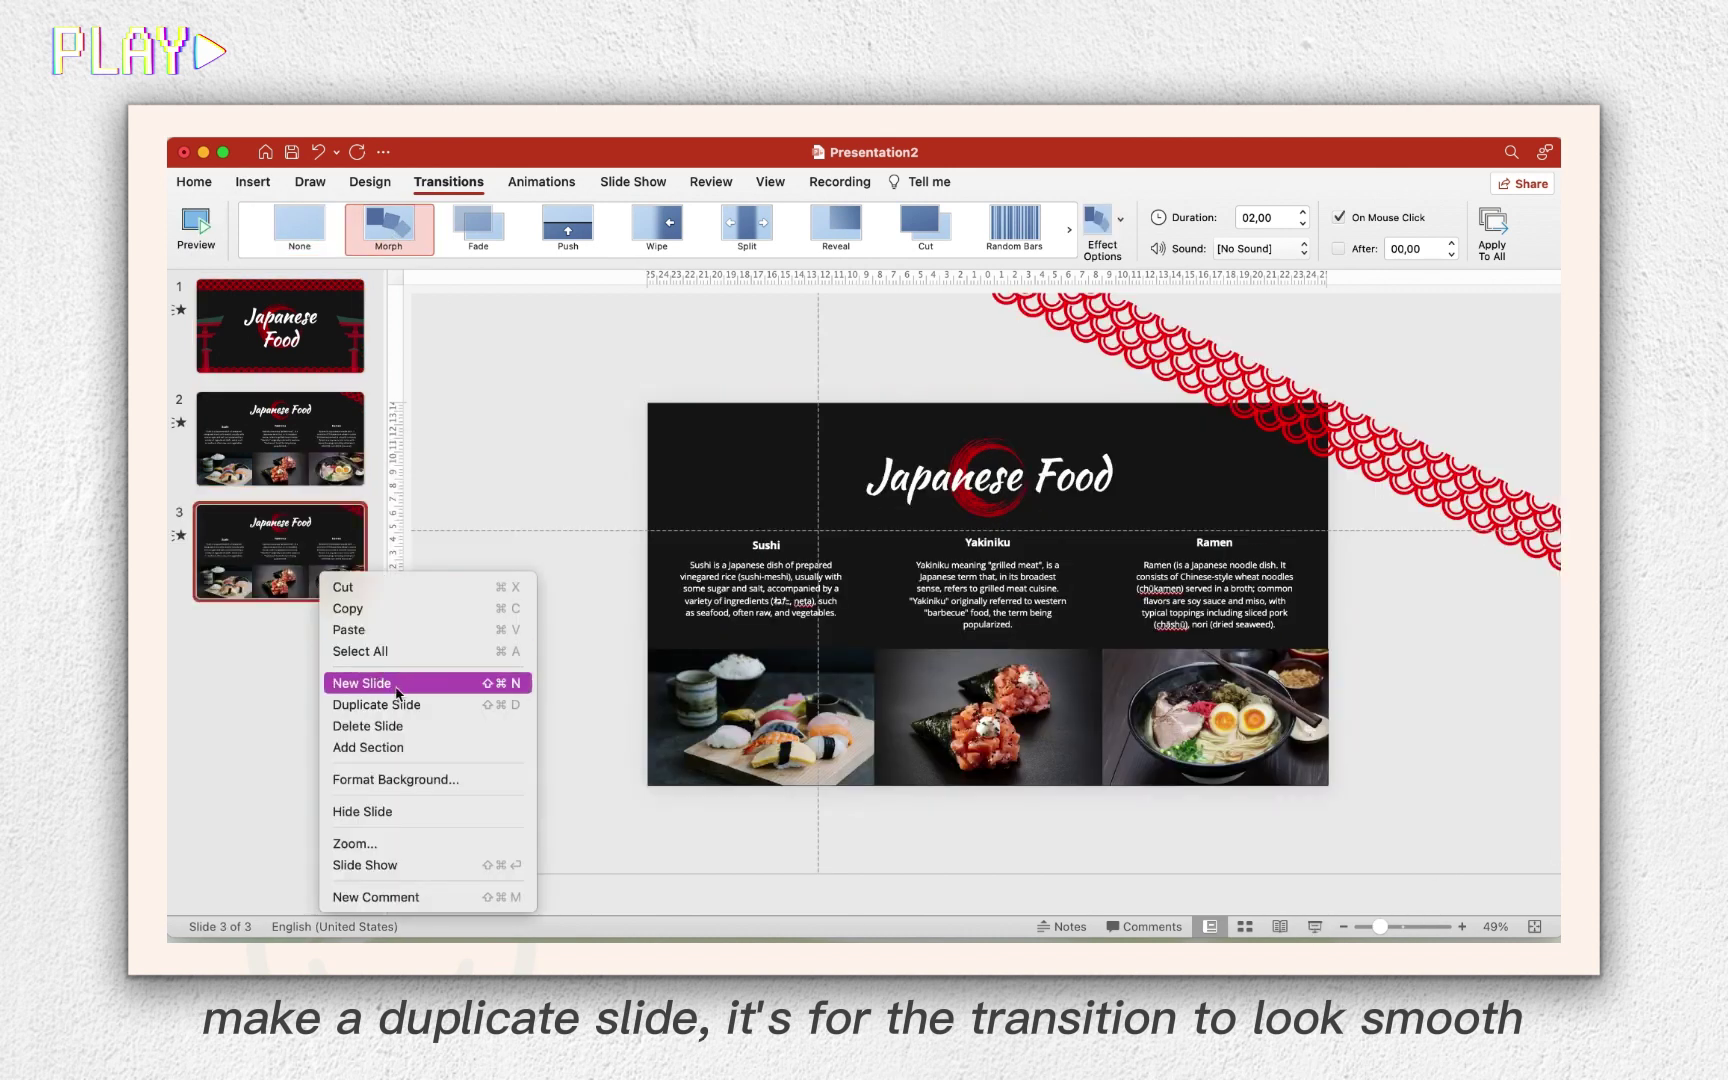
{"action": "left_click", "coordinate": [394, 707]}
{"action": "left_click", "coordinate": [306, 484]}
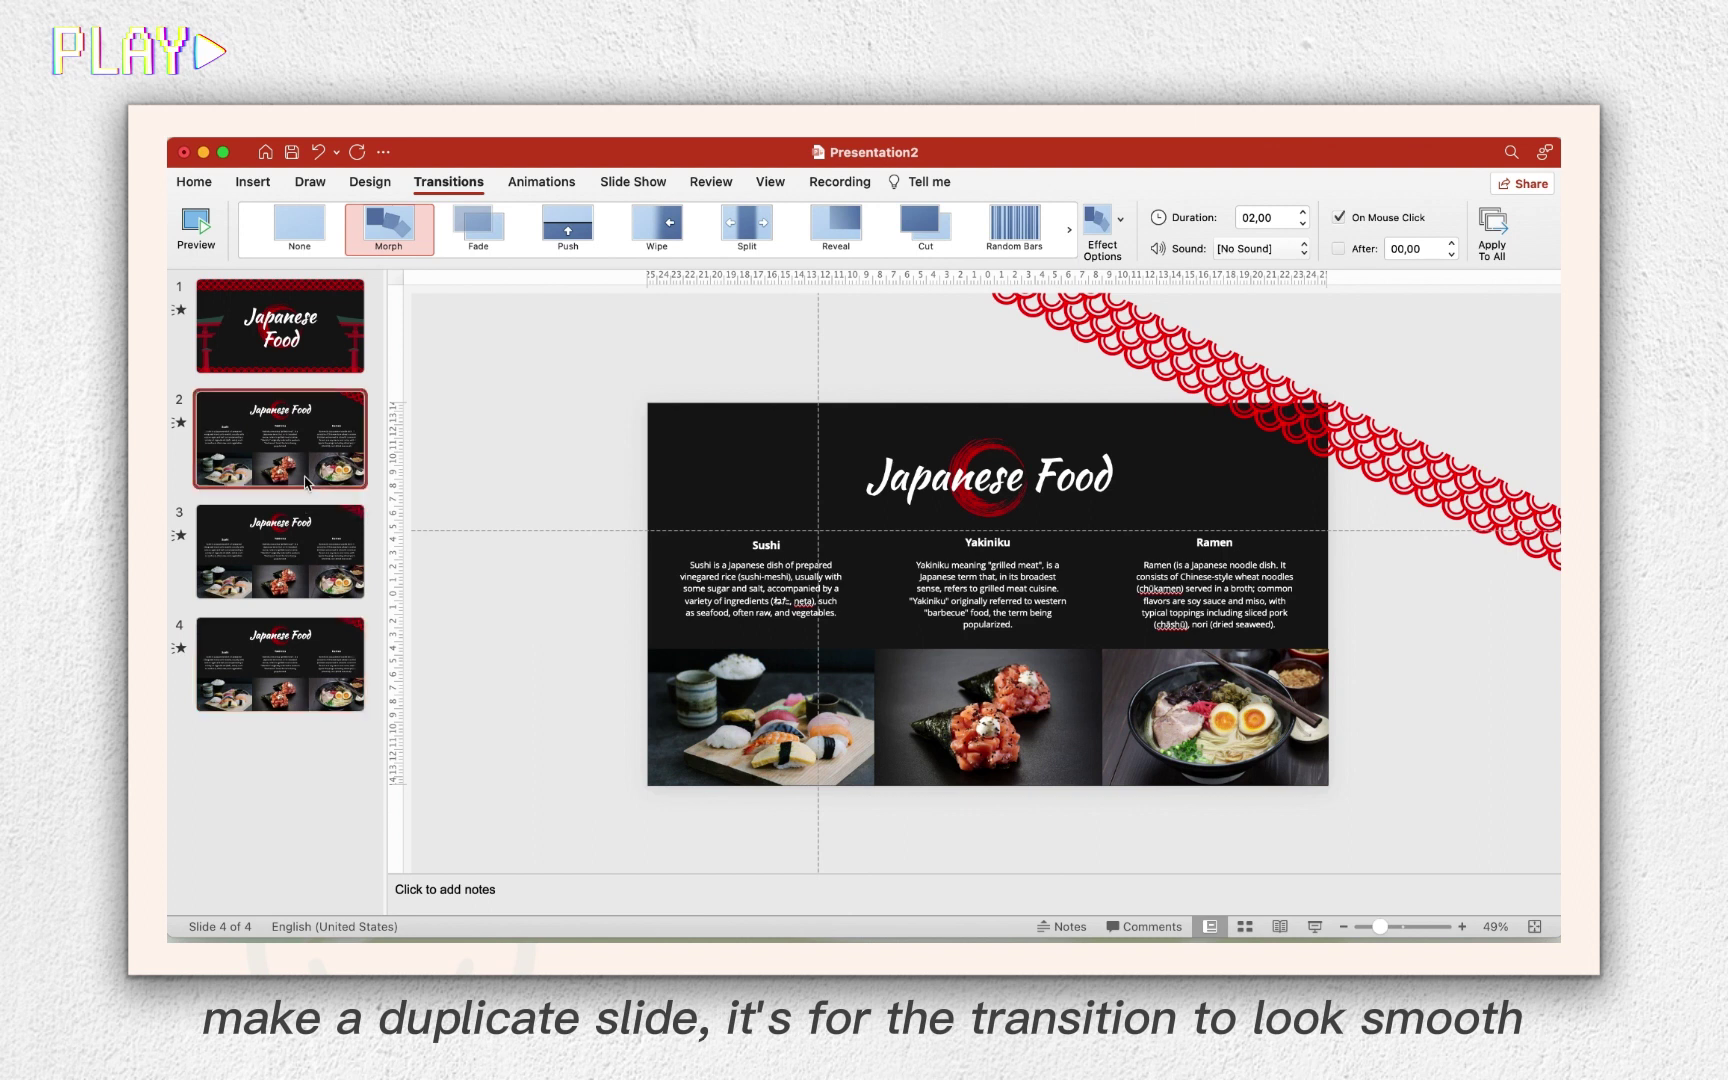
{"action": "right_click", "coordinate": [240, 640]}
{"action": "left_click", "coordinate": [340, 772]}
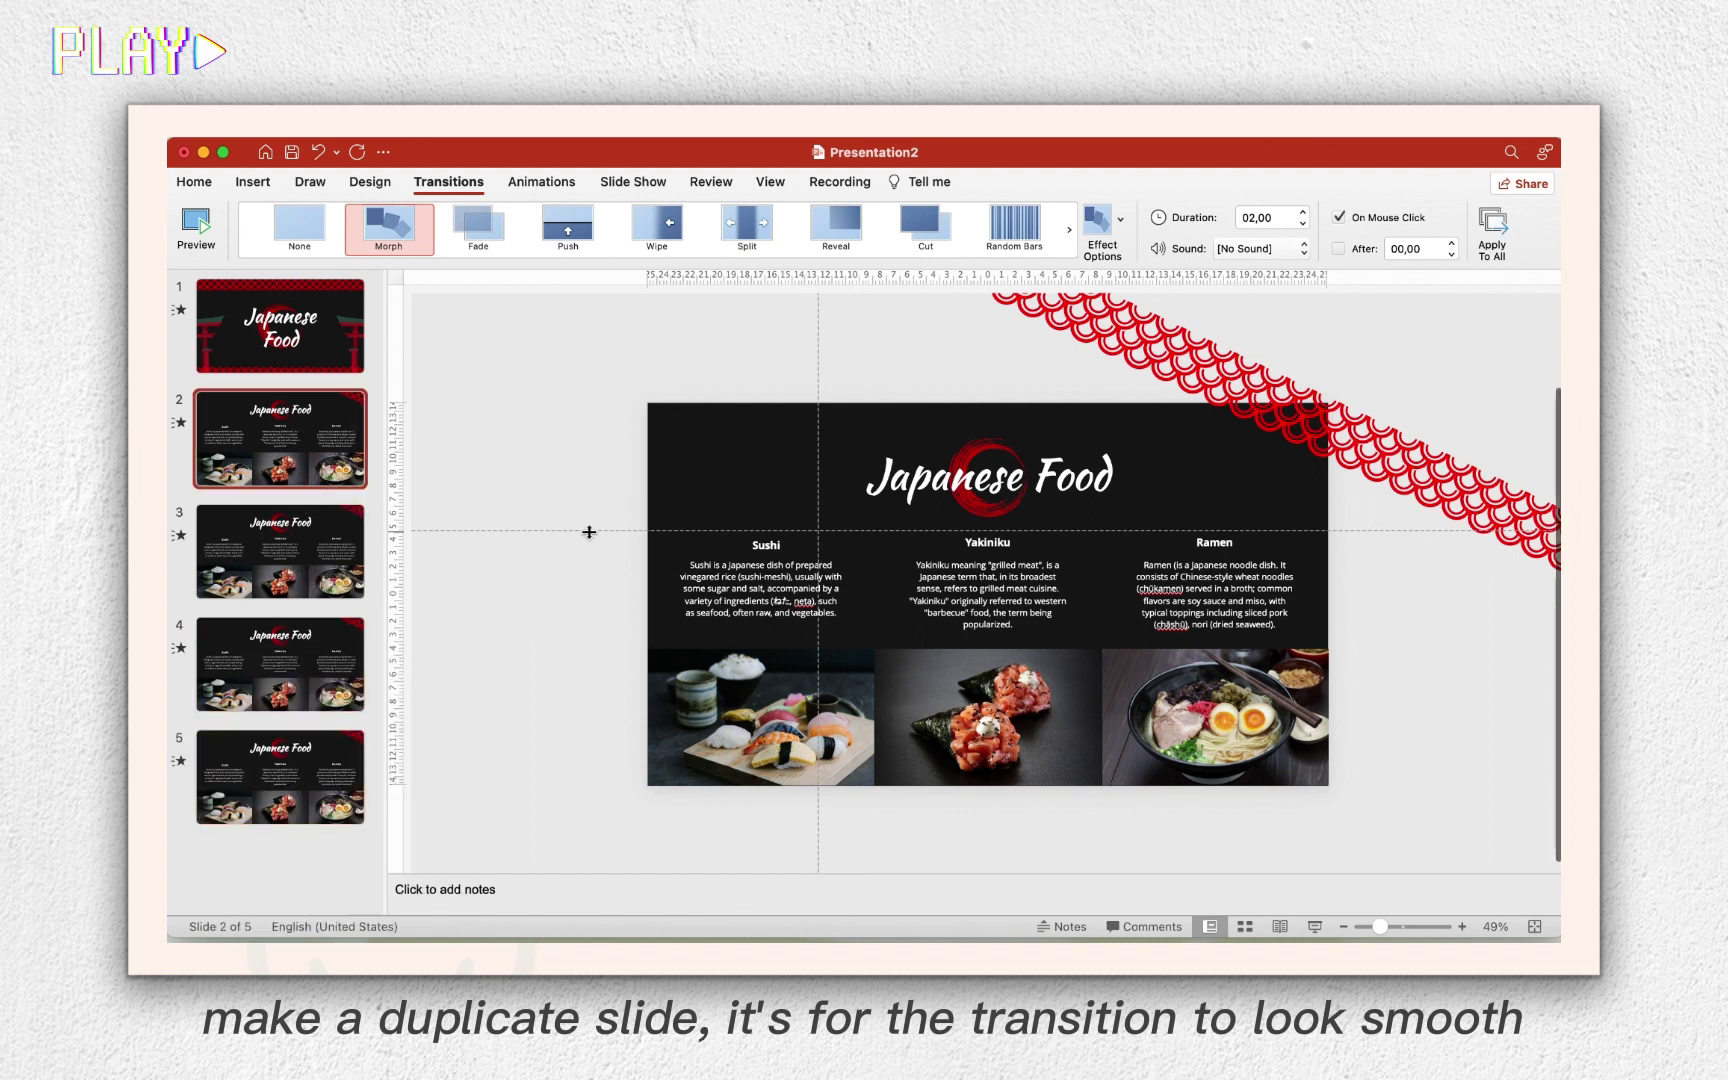
Clear slide 2 except its title; on slide 3 move the Sushi column right and delete Yakiniku's description.
{"action": "left_click_drag", "start_coordinate": [588, 528], "coordinate": [1236, 940]}
{"action": "key", "text": "Delete"}
{"action": "left_click", "coordinate": [280, 550]}
{"action": "left_click", "coordinate": [785, 545]}
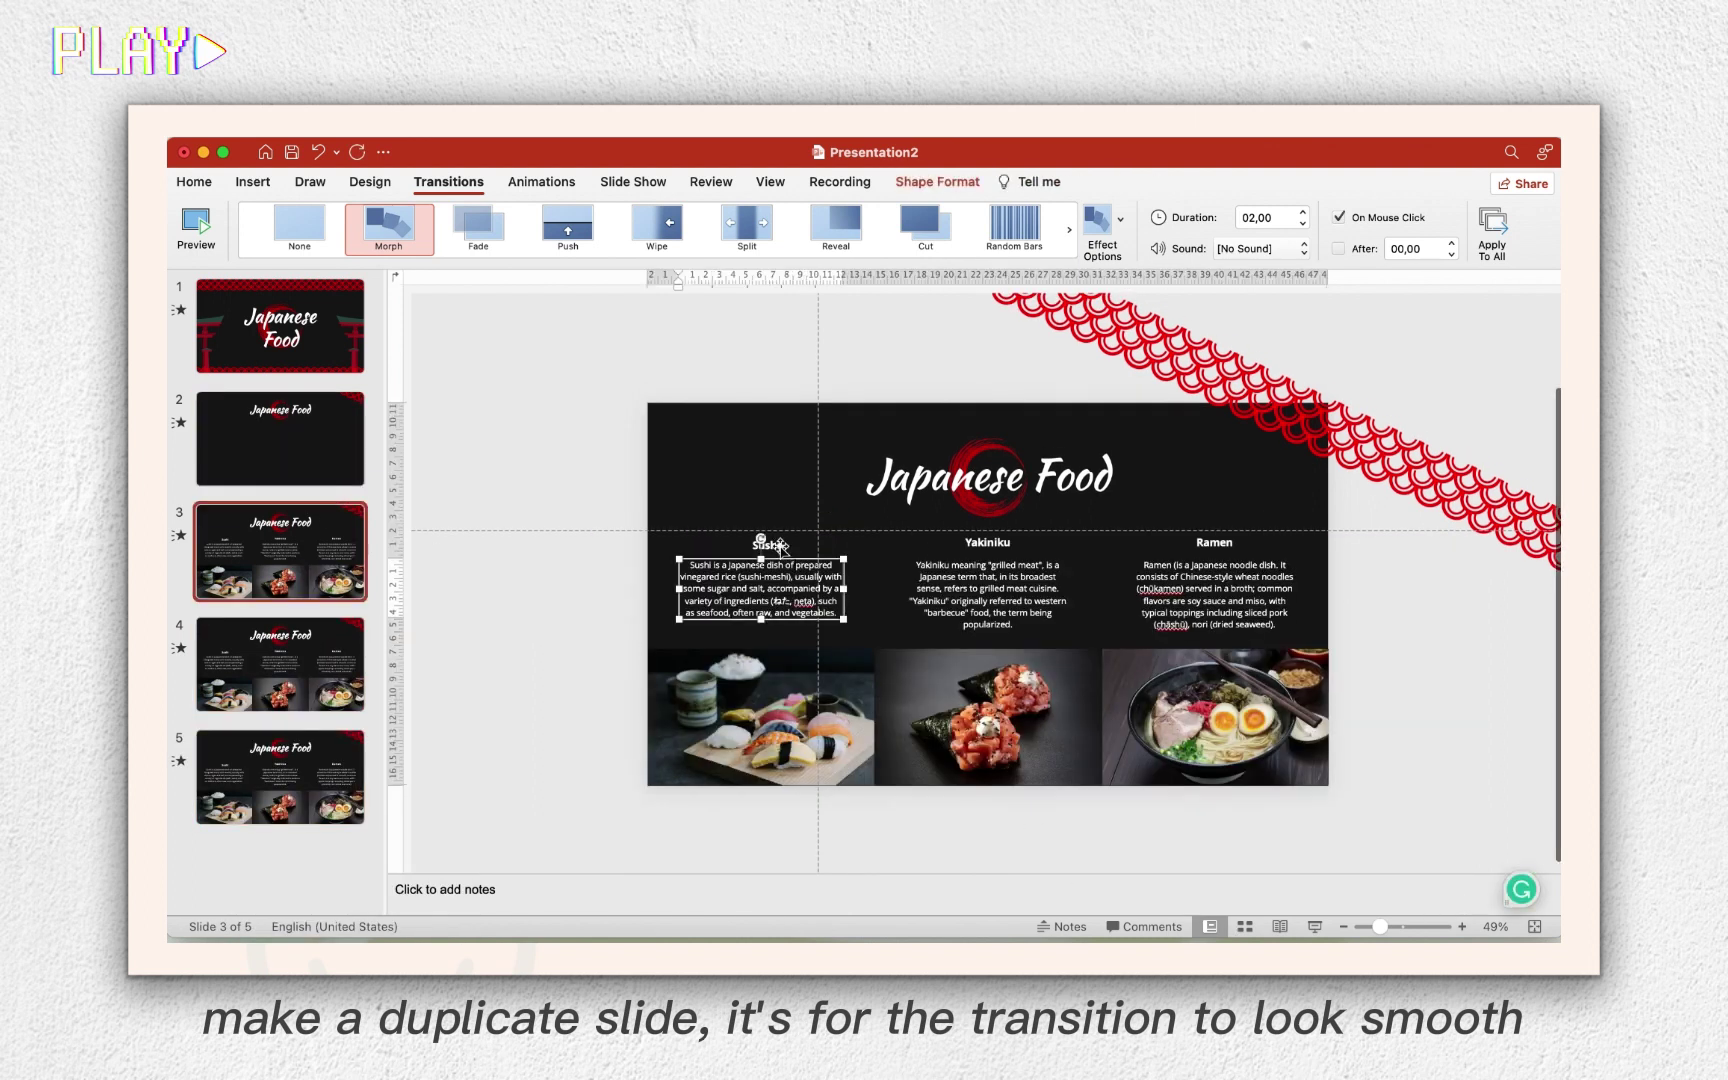
{"action": "left_click_drag", "start_coordinate": [785, 545], "coordinate": [1234, 541]}
{"action": "triple_click", "coordinate": [796, 588]}
{"action": "left_click_drag", "start_coordinate": [796, 588], "coordinate": [1116, 633]}
{"action": "left_click_drag", "start_coordinate": [760, 715], "coordinate": [1203, 688]}
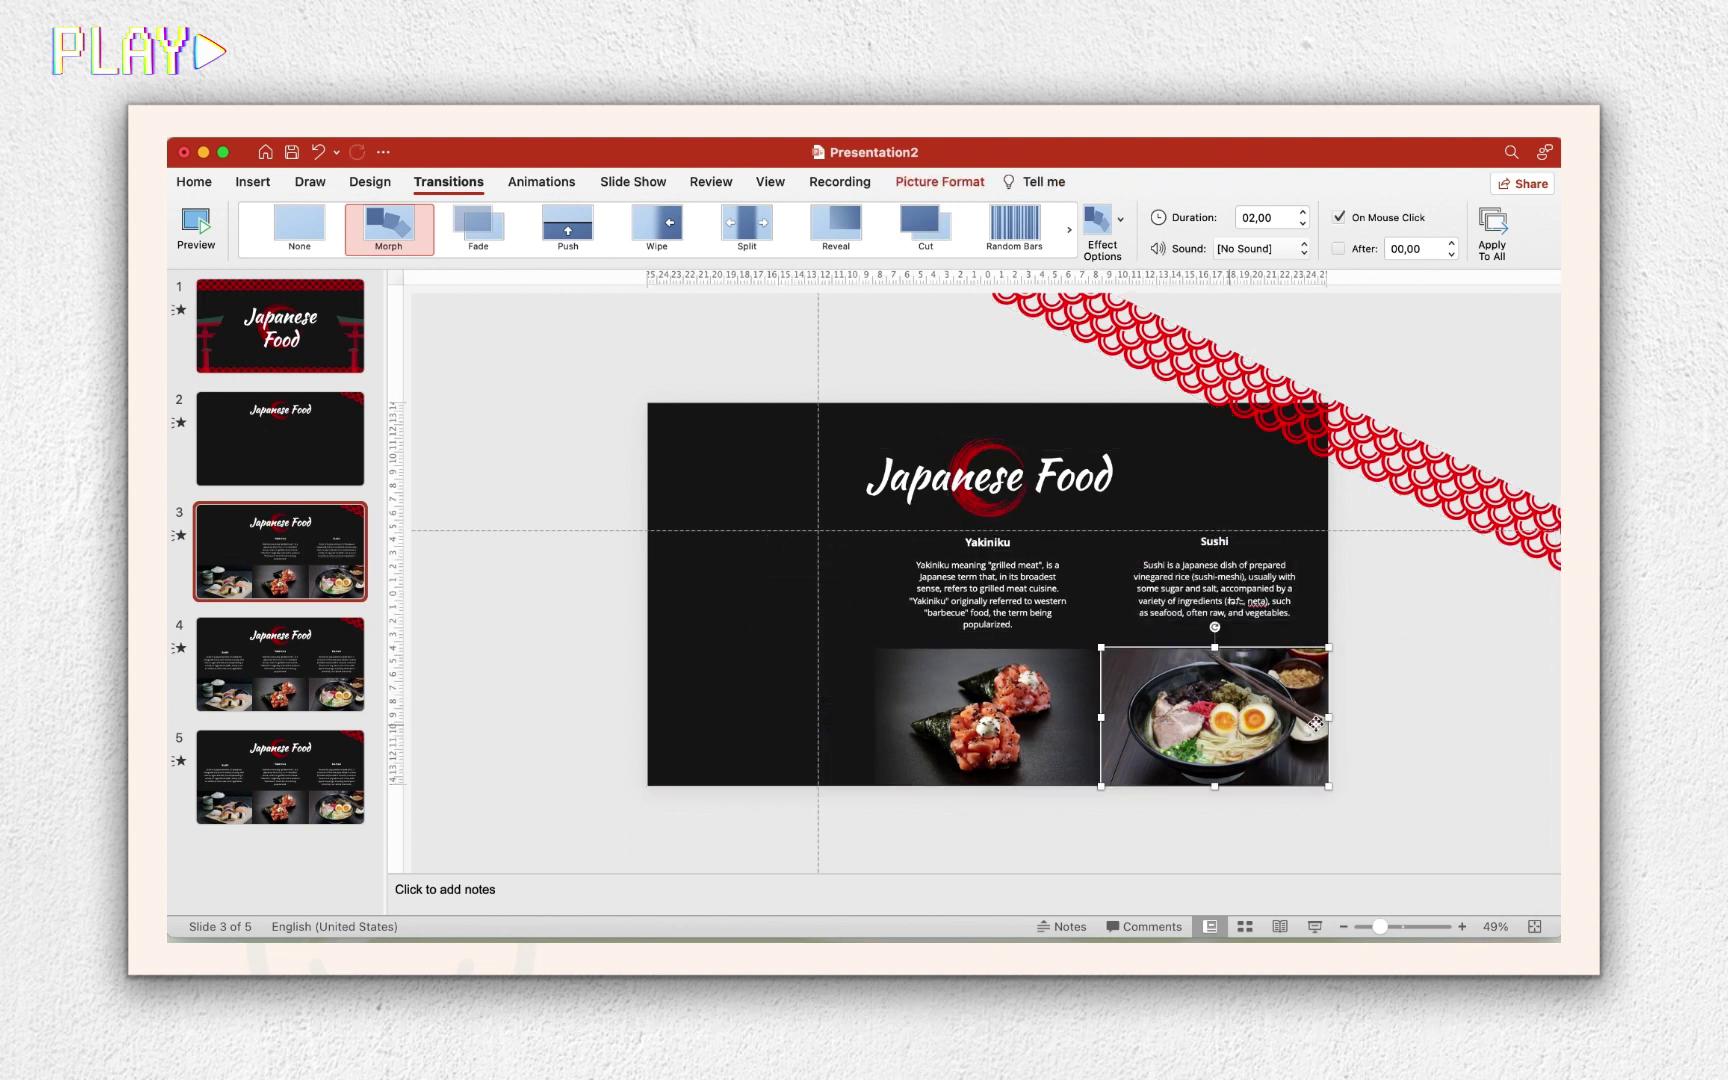
{"action": "left_click", "coordinate": [987, 595]}
{"action": "key", "text": "Delete"}
On slide 4, put Yakiniku in the right column and shift Sushi to the middle.
{"action": "key", "text": "Page_Down"}
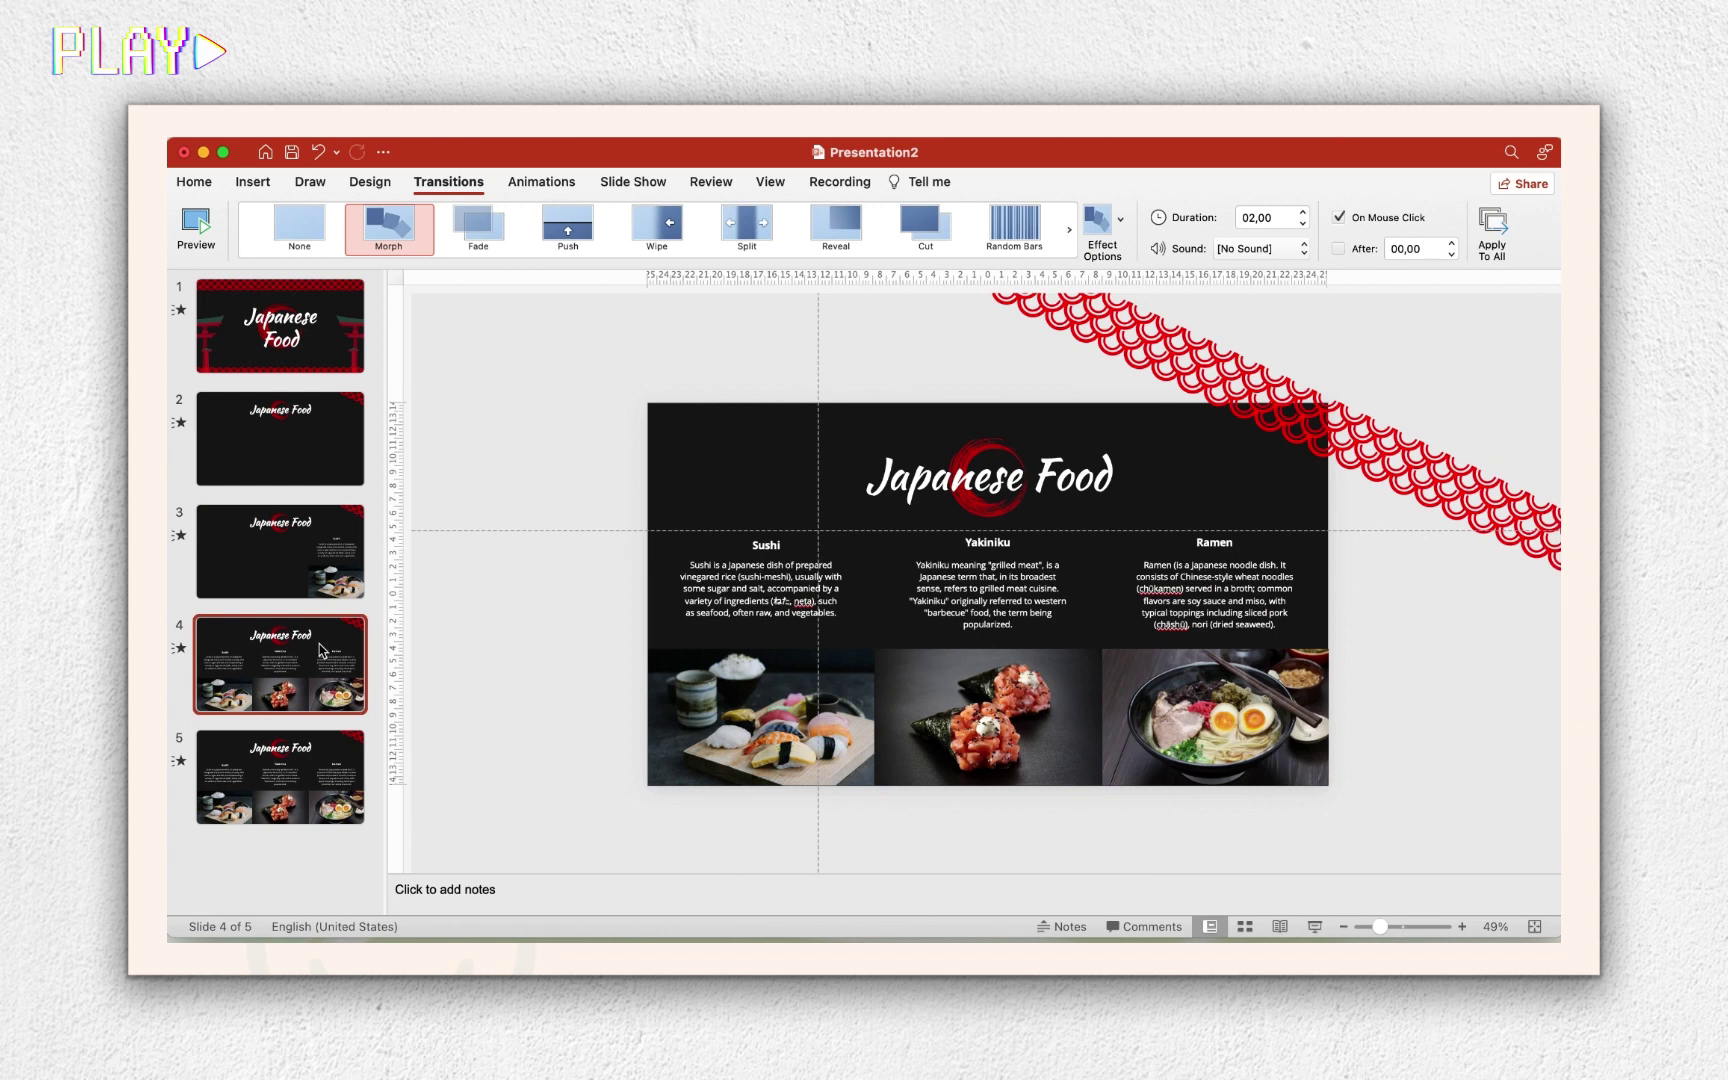
{"action": "key", "text": "super+z"}
{"action": "key", "text": "super+z"}
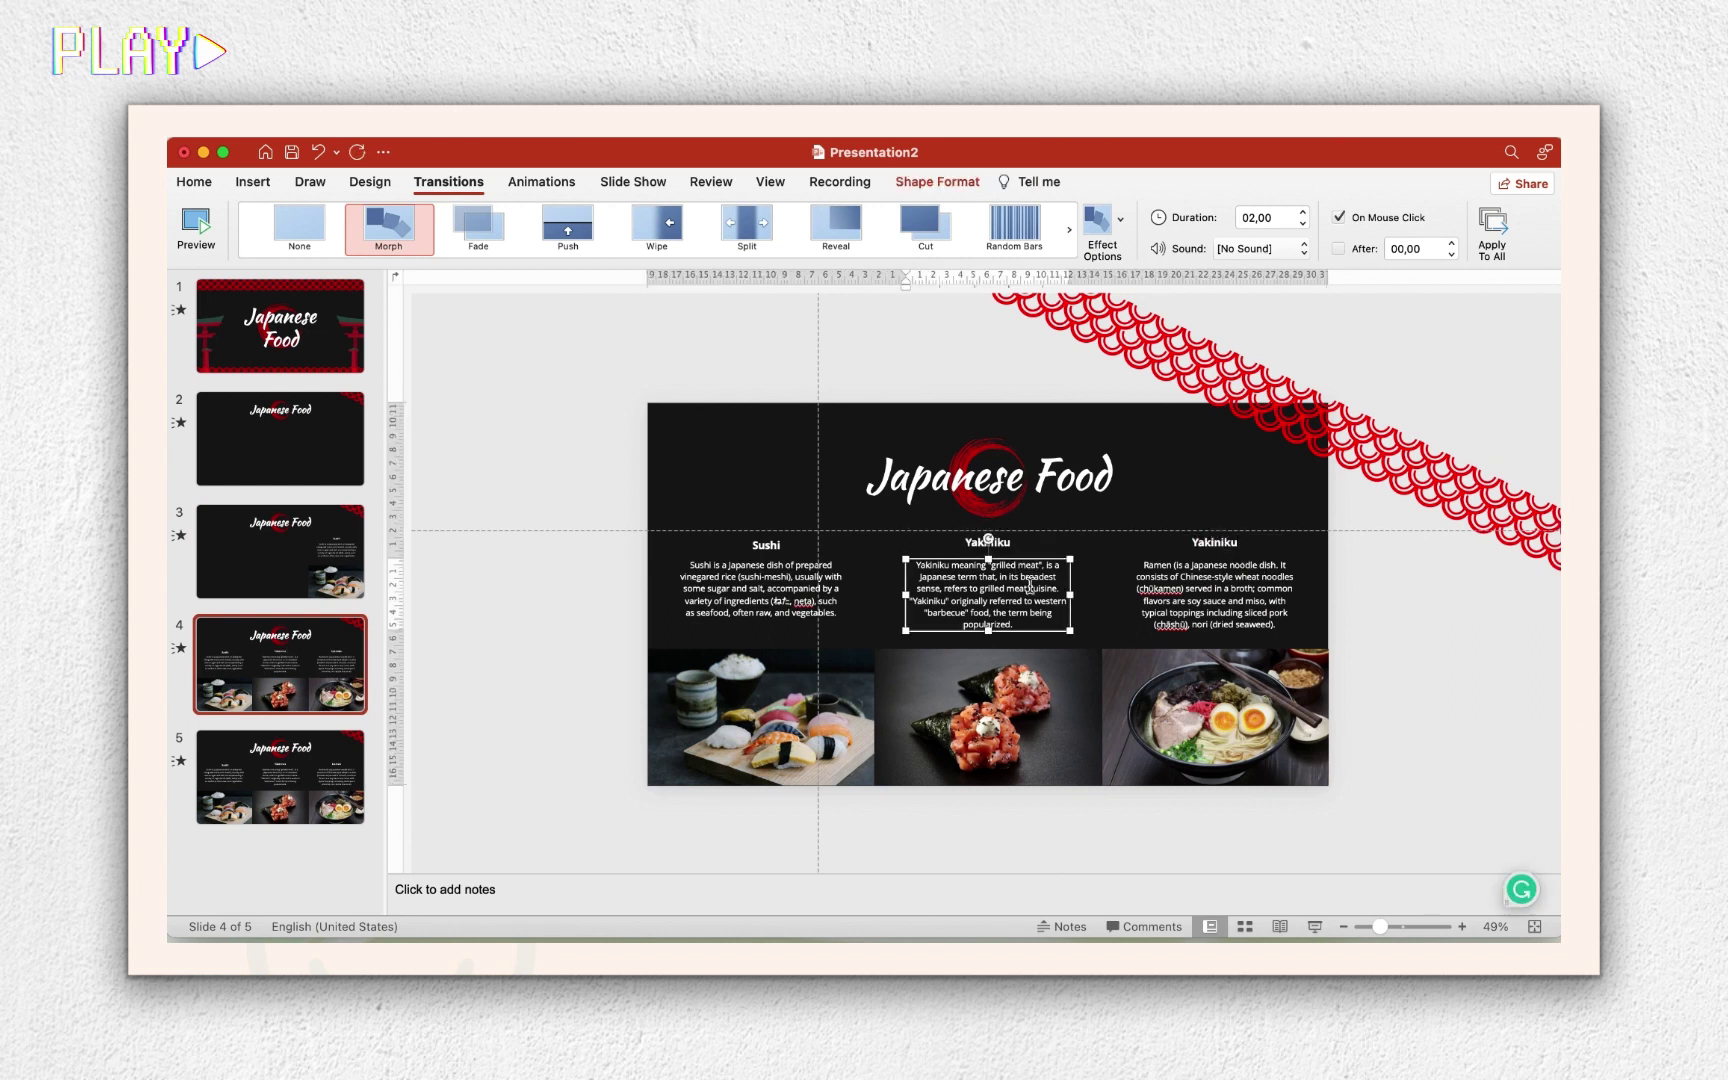
{"action": "key", "text": "super+z"}
{"action": "key", "text": "super+z"}
{"action": "mouse_move", "coordinate": [1061, 712]}
{"action": "left_mouse_down"}
{"action": "mouse_move", "coordinate": [1116, 731]}
{"action": "mouse_move", "coordinate": [1272, 731]}
{"action": "left_mouse_up"}
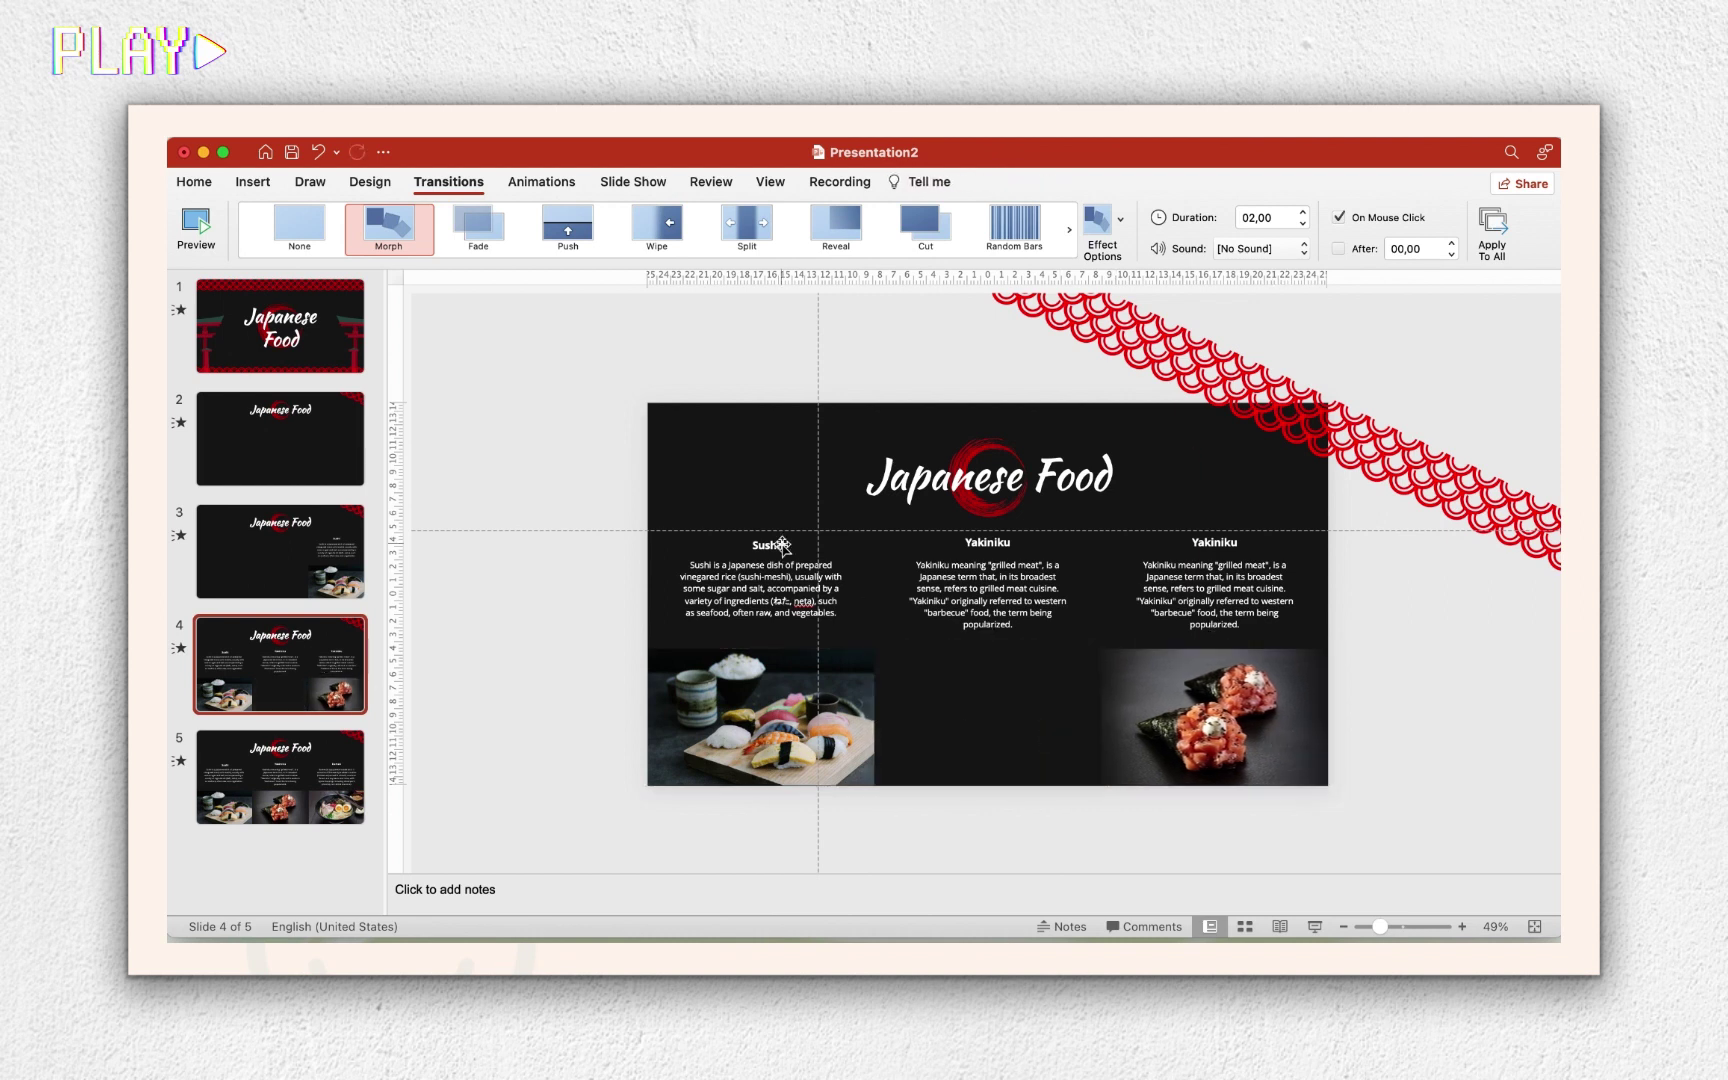
{"action": "left_click_drag", "start_coordinate": [766, 545], "coordinate": [987, 541]}
{"action": "left_click", "coordinate": [800, 585]}
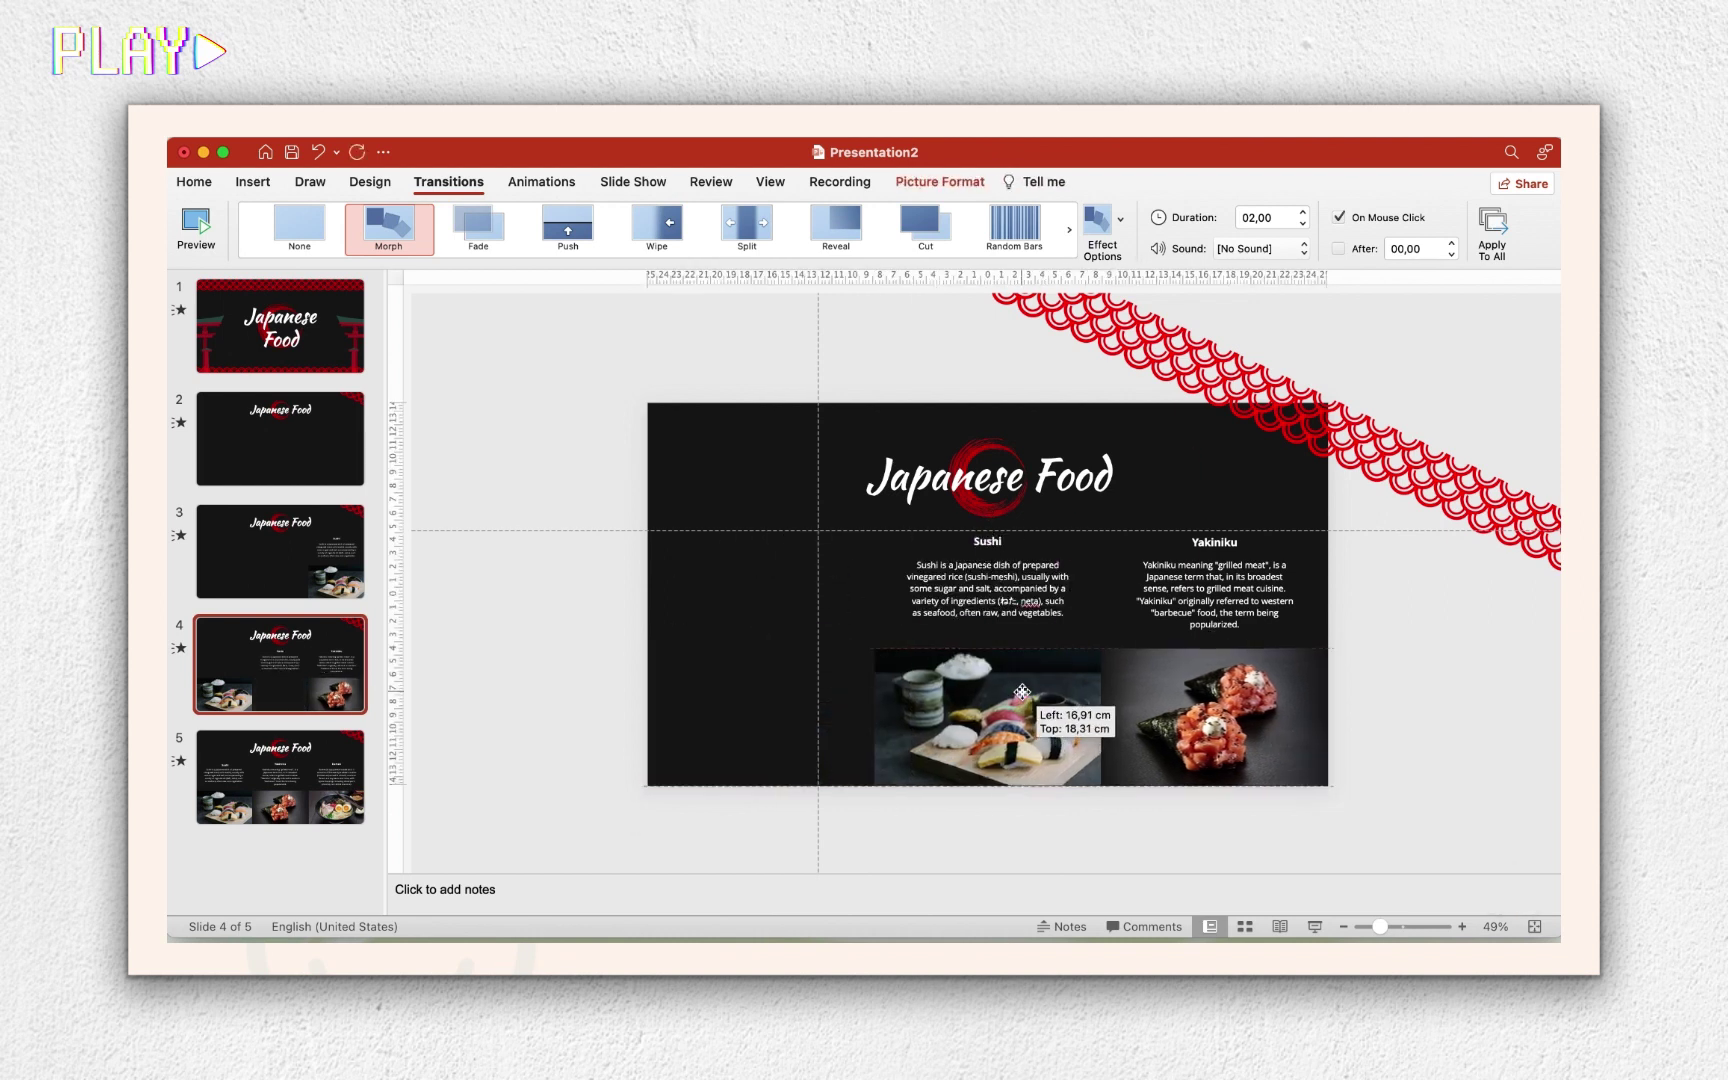
Set the Morph duration to 00,60 and add a blank sixth slide after slide 5.
{"action": "left_click", "coordinate": [315, 793]}
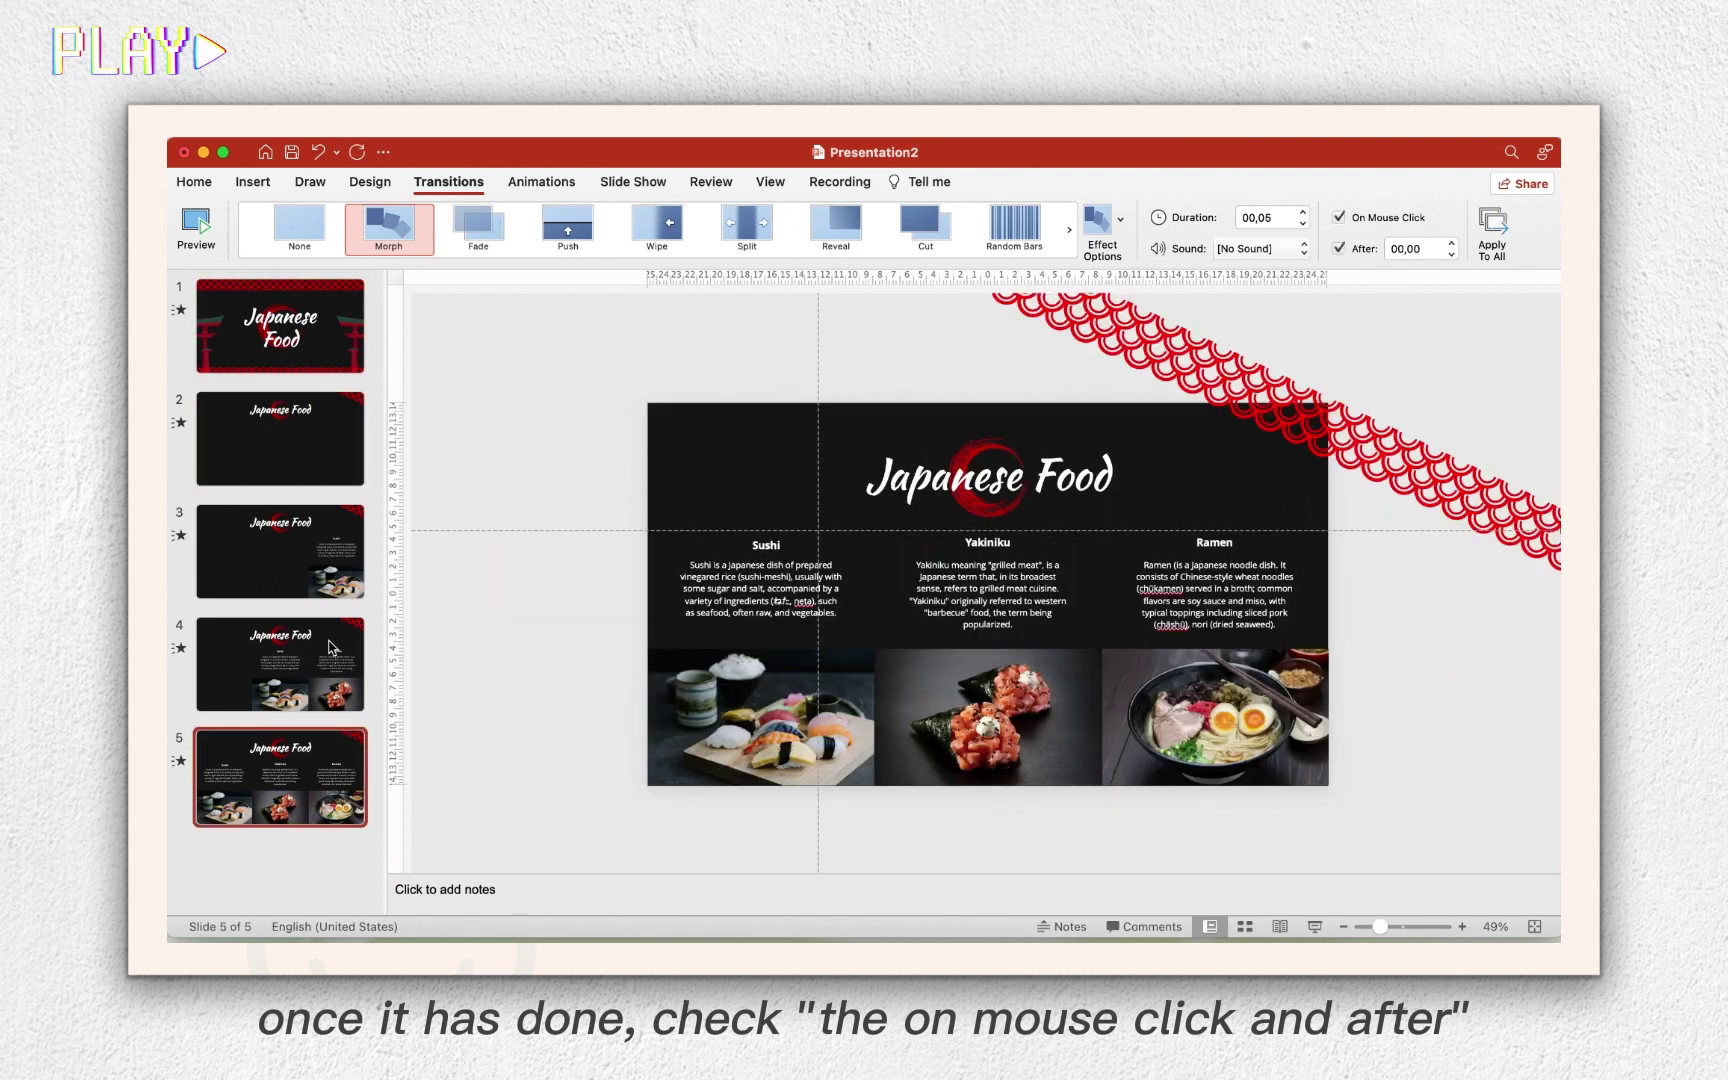
{"action": "left_click", "coordinate": [332, 648]}
{"action": "left_click", "coordinate": [310, 572]}
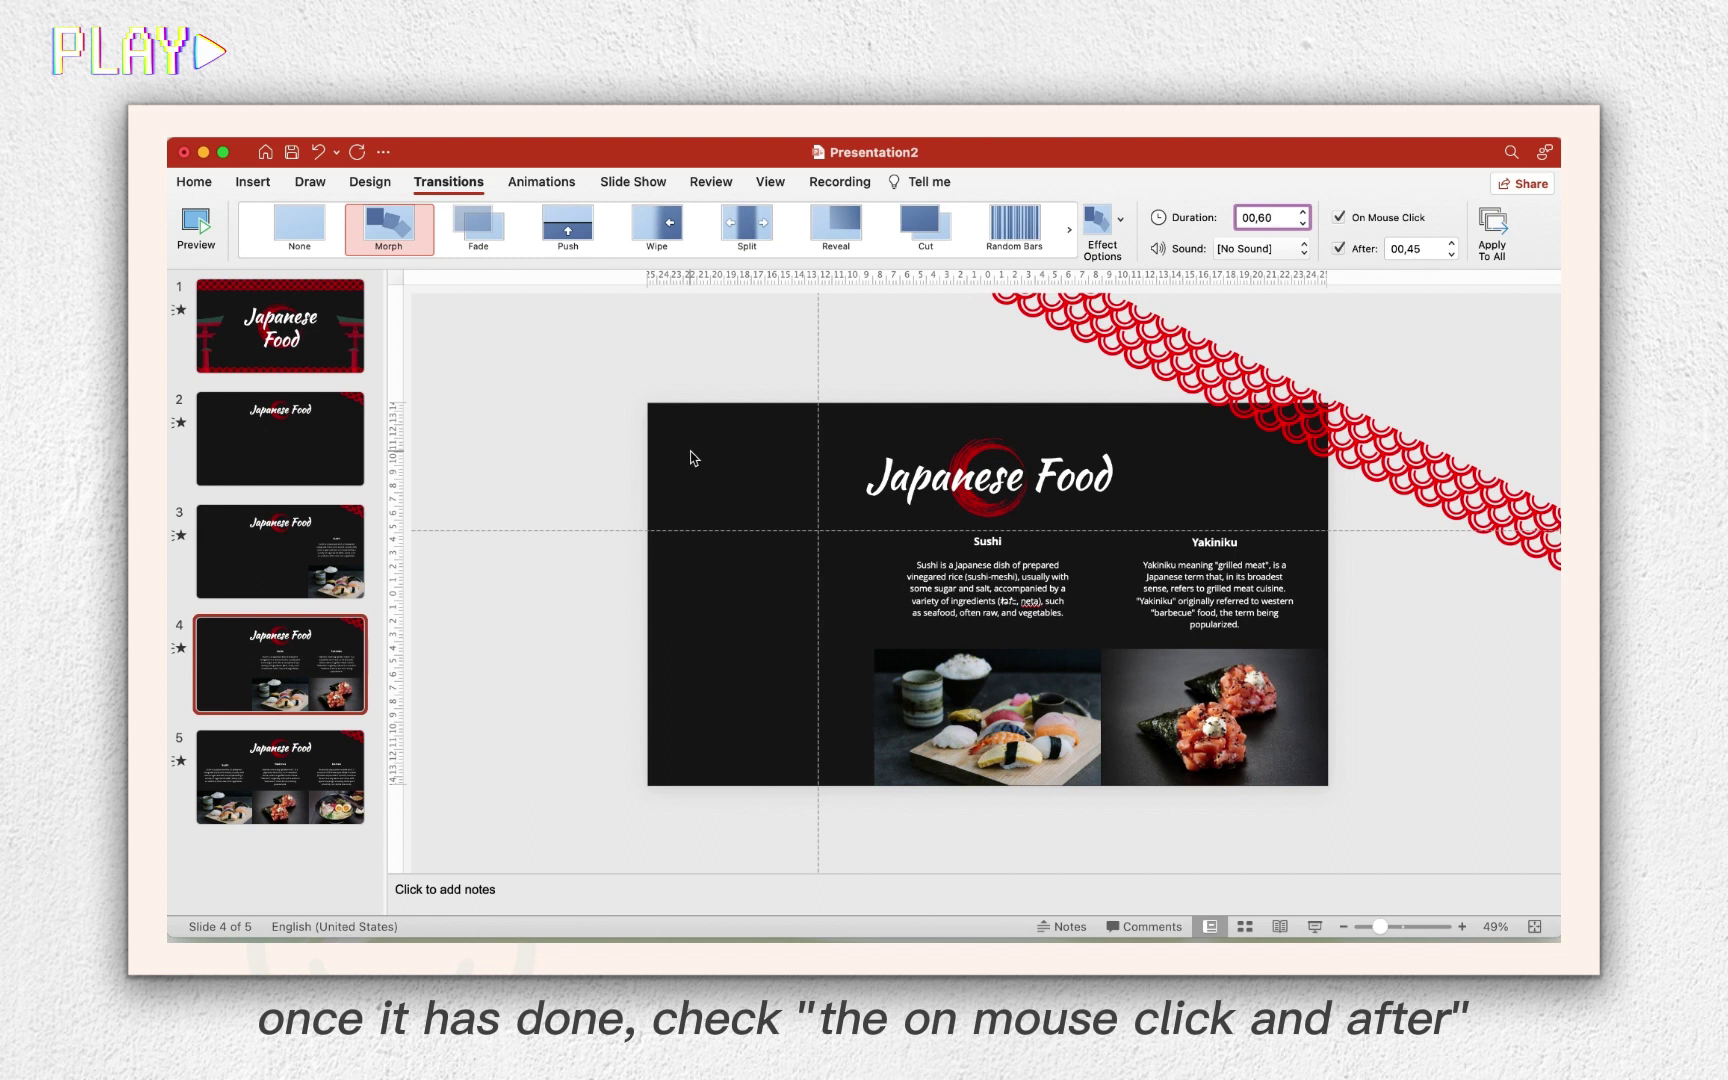
{"action": "left_click", "coordinate": [298, 576]}
{"action": "key", "text": "BackSpace"}
{"action": "key", "text": "BackSpace"}
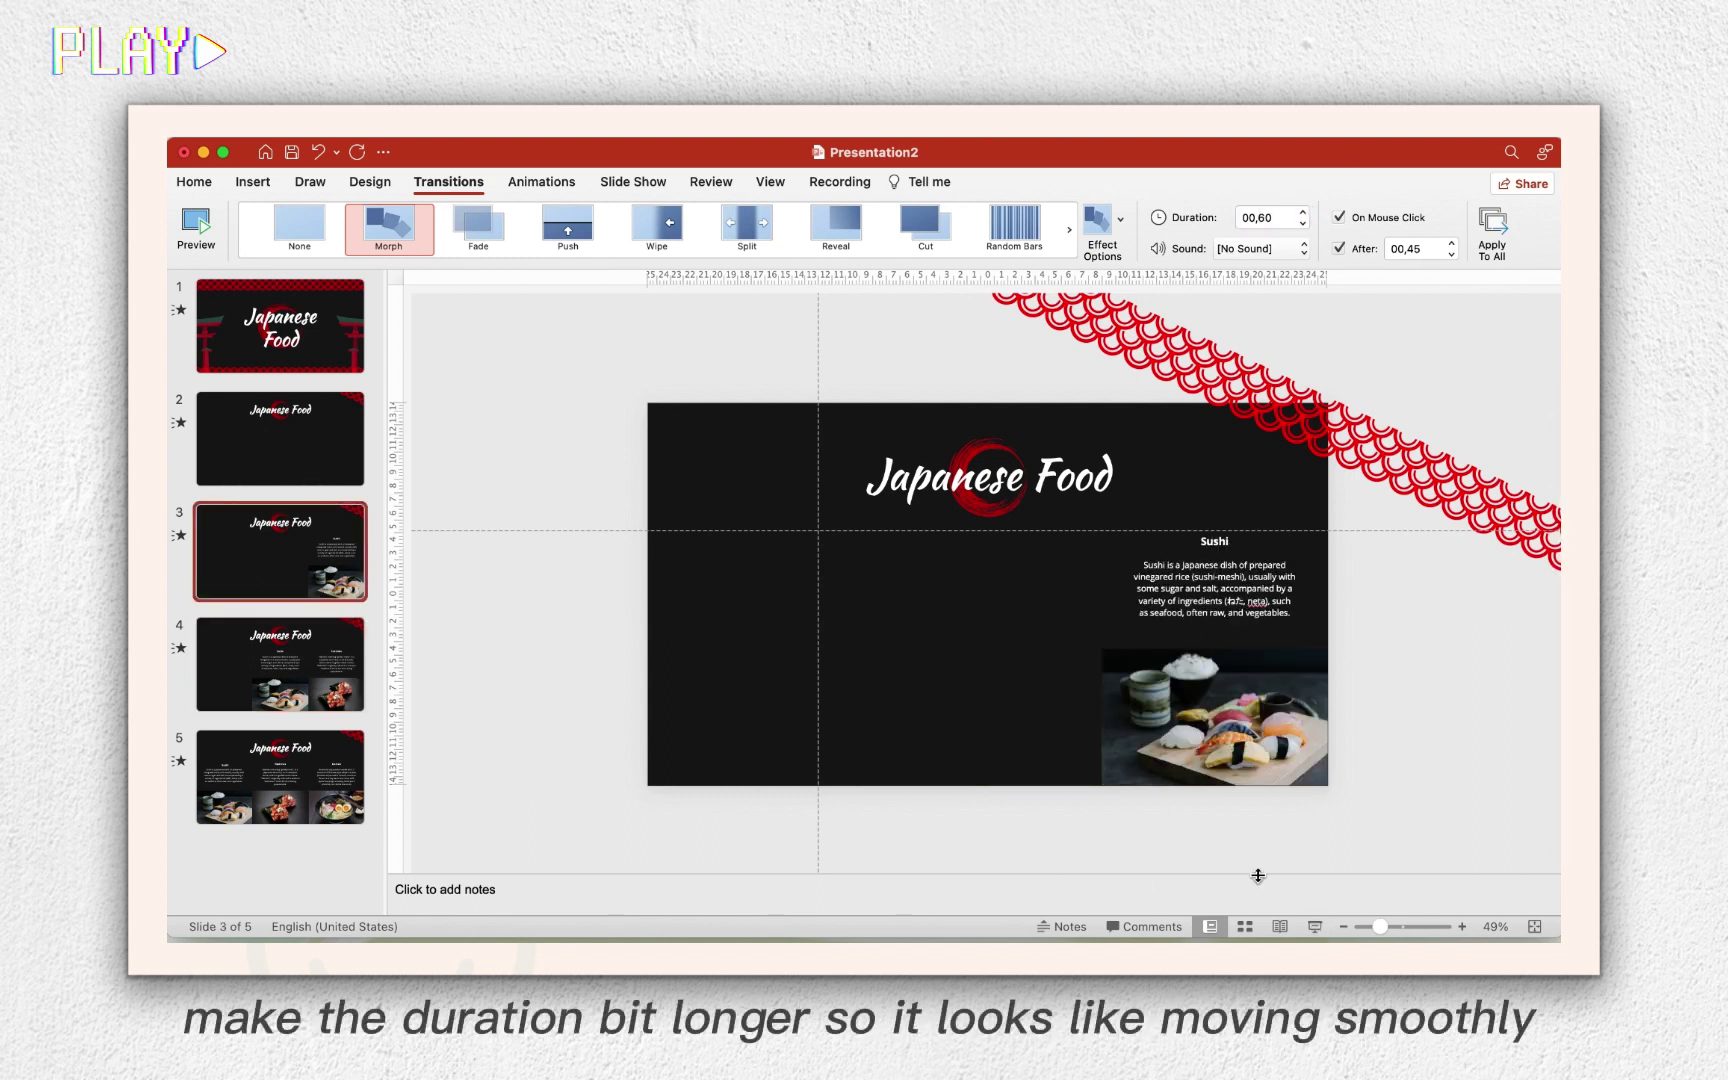
{"action": "left_click", "coordinate": [330, 800]}
{"action": "key", "text": "Return"}
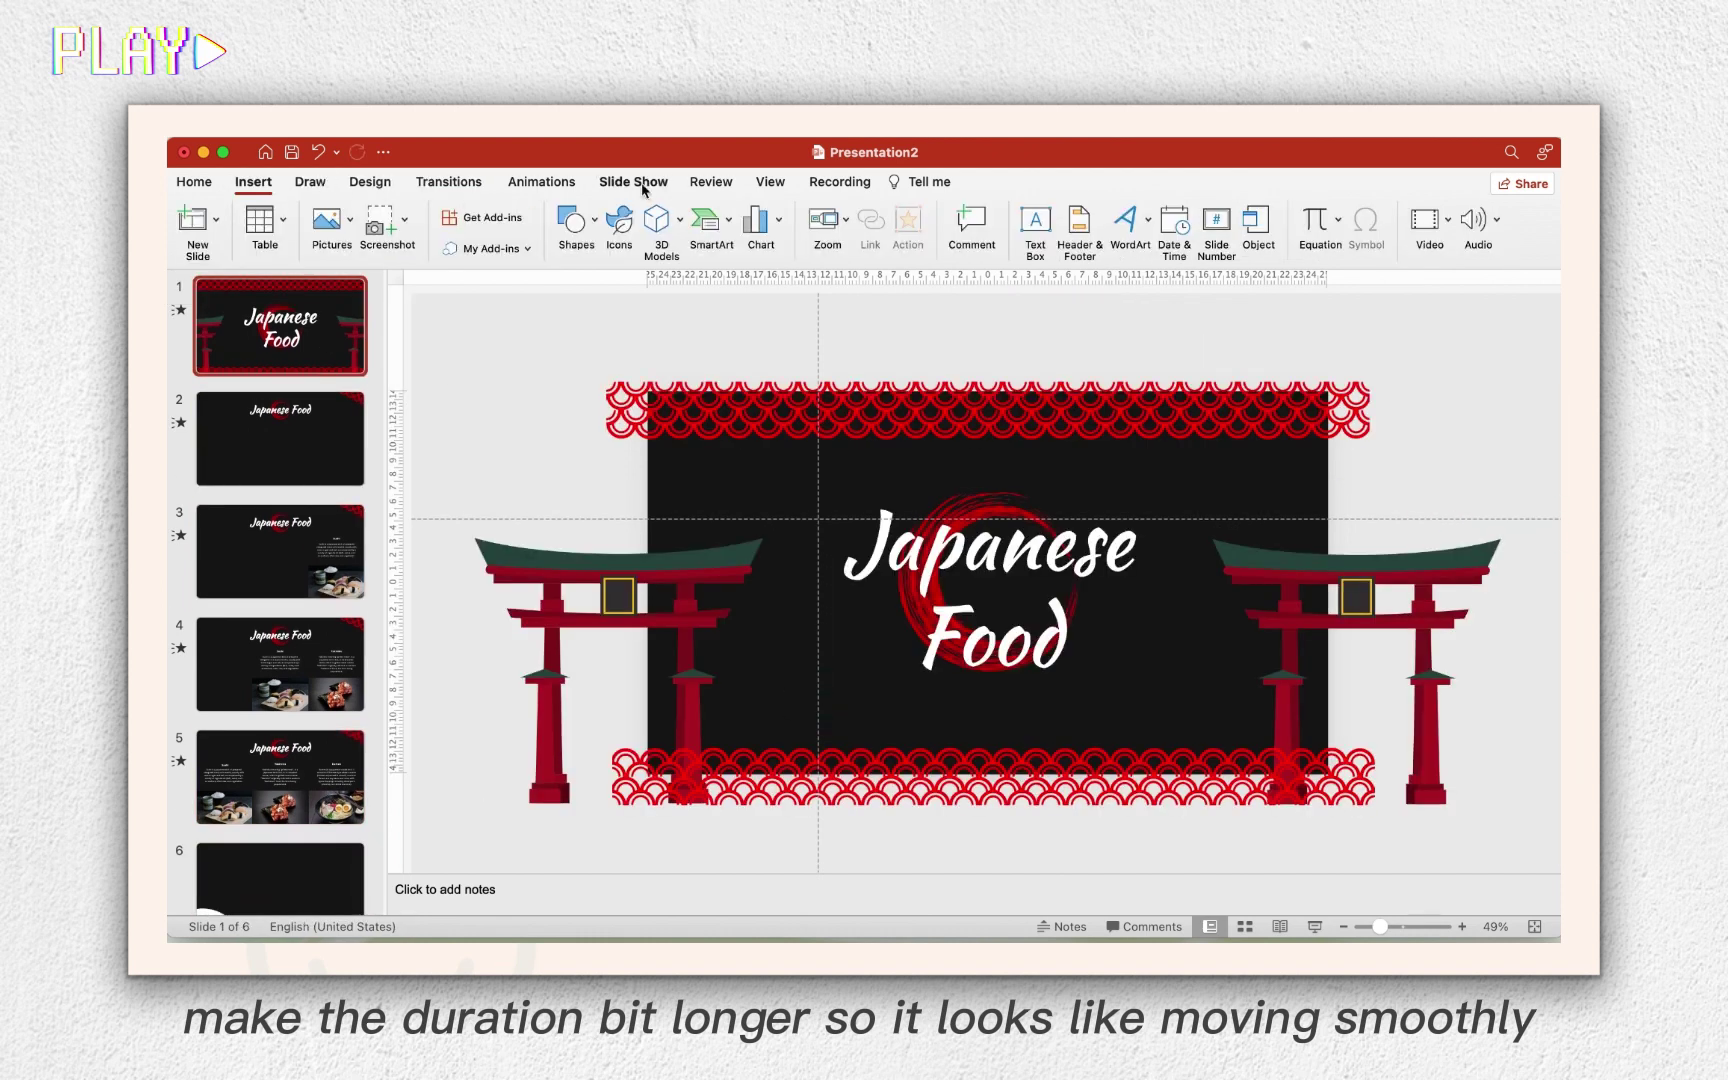
Insert the small red flower graphic and position it on the title slide and beside slide 2's title.
{"action": "left_click", "coordinate": [335, 234]}
{"action": "left_click", "coordinate": [390, 310]}
{"action": "double_click", "coordinate": [714, 502]}
{"action": "mouse_move", "coordinate": [988, 580]}
{"action": "left_mouse_down"}
{"action": "mouse_move", "coordinate": [829, 505]}
{"action": "mouse_move", "coordinate": [716, 490]}
{"action": "mouse_move", "coordinate": [1216, 486]}
{"action": "mouse_move", "coordinate": [1249, 431]}
{"action": "left_mouse_up"}
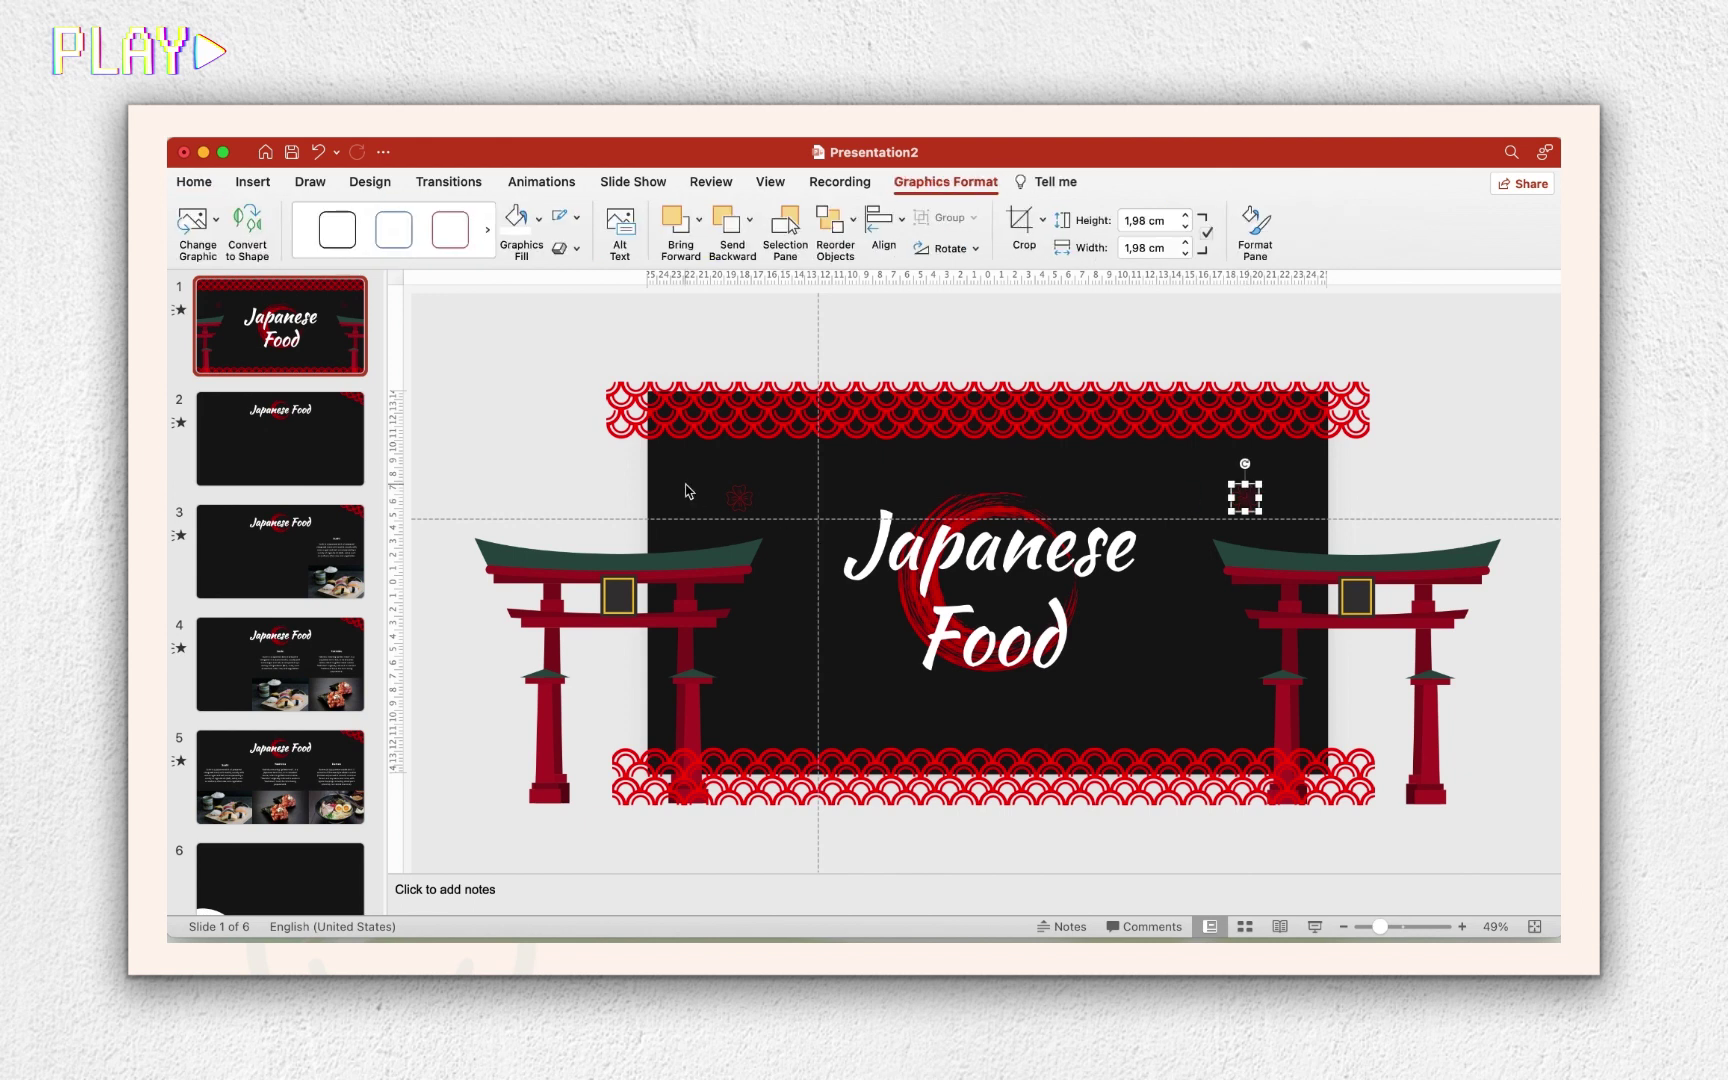
{"action": "left_click", "coordinate": [302, 458]}
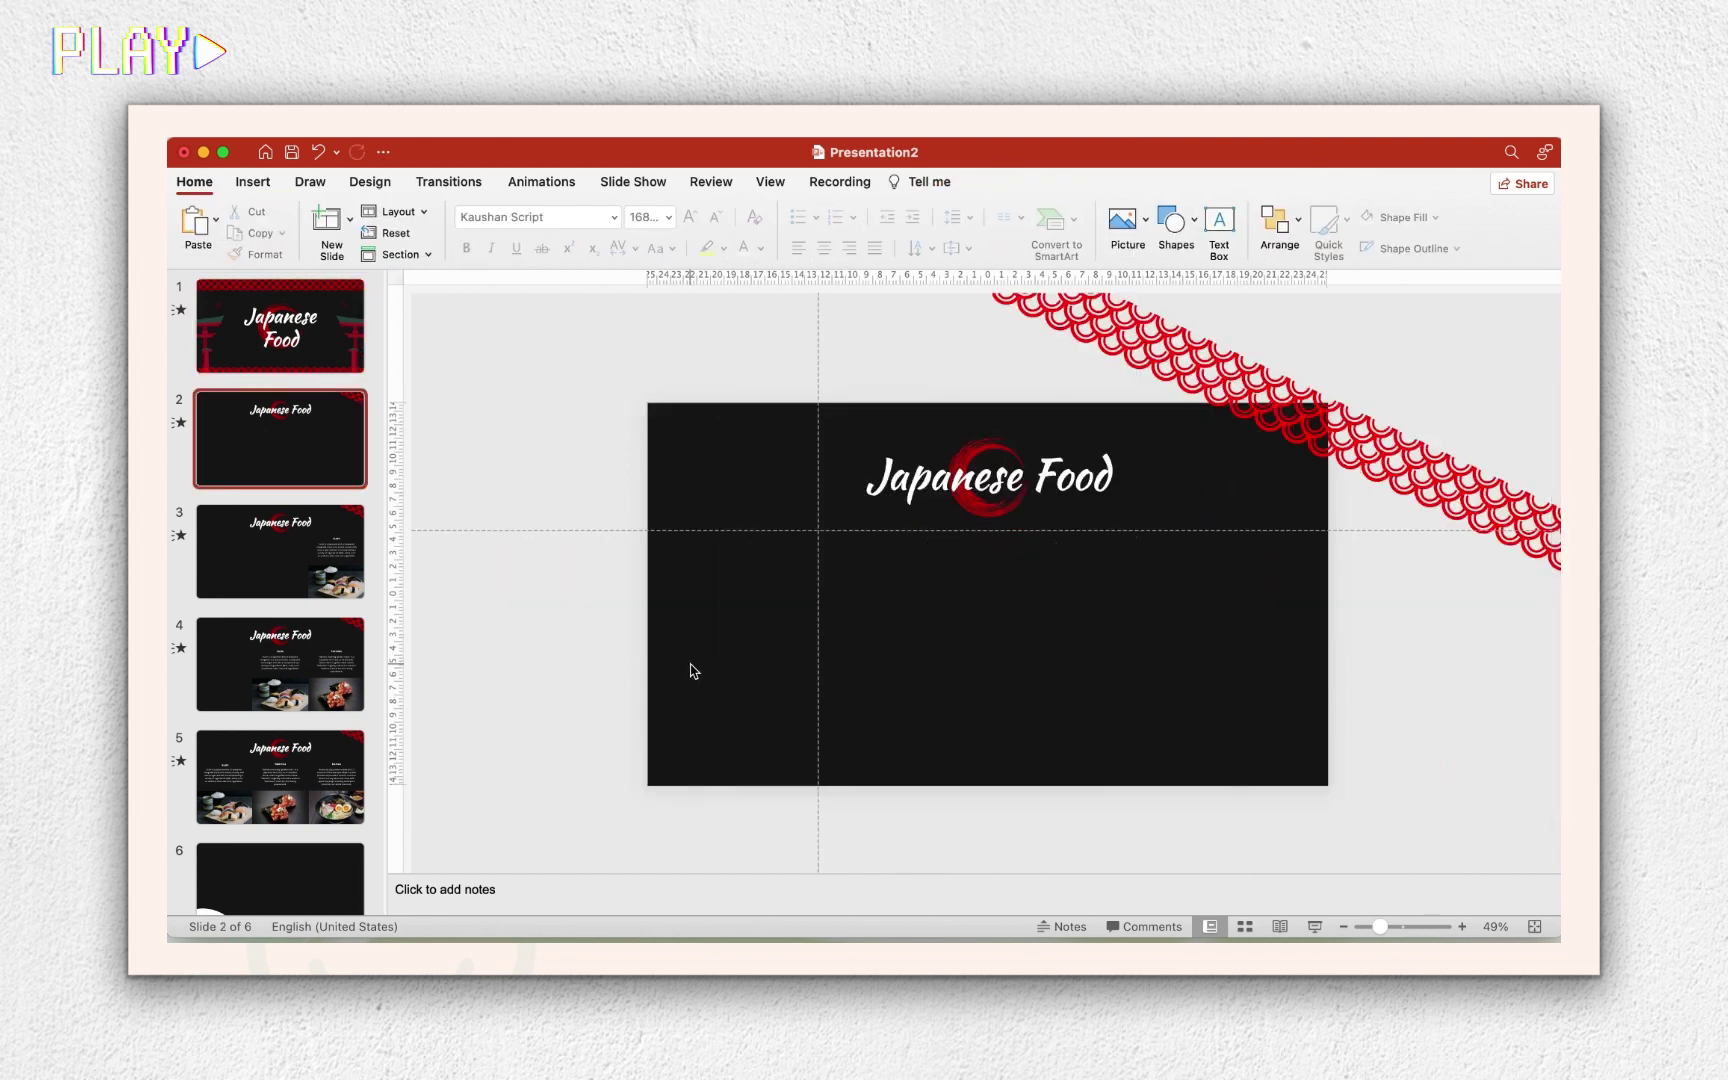
{"action": "left_click_drag", "start_coordinate": [1245, 497], "coordinate": [1138, 487]}
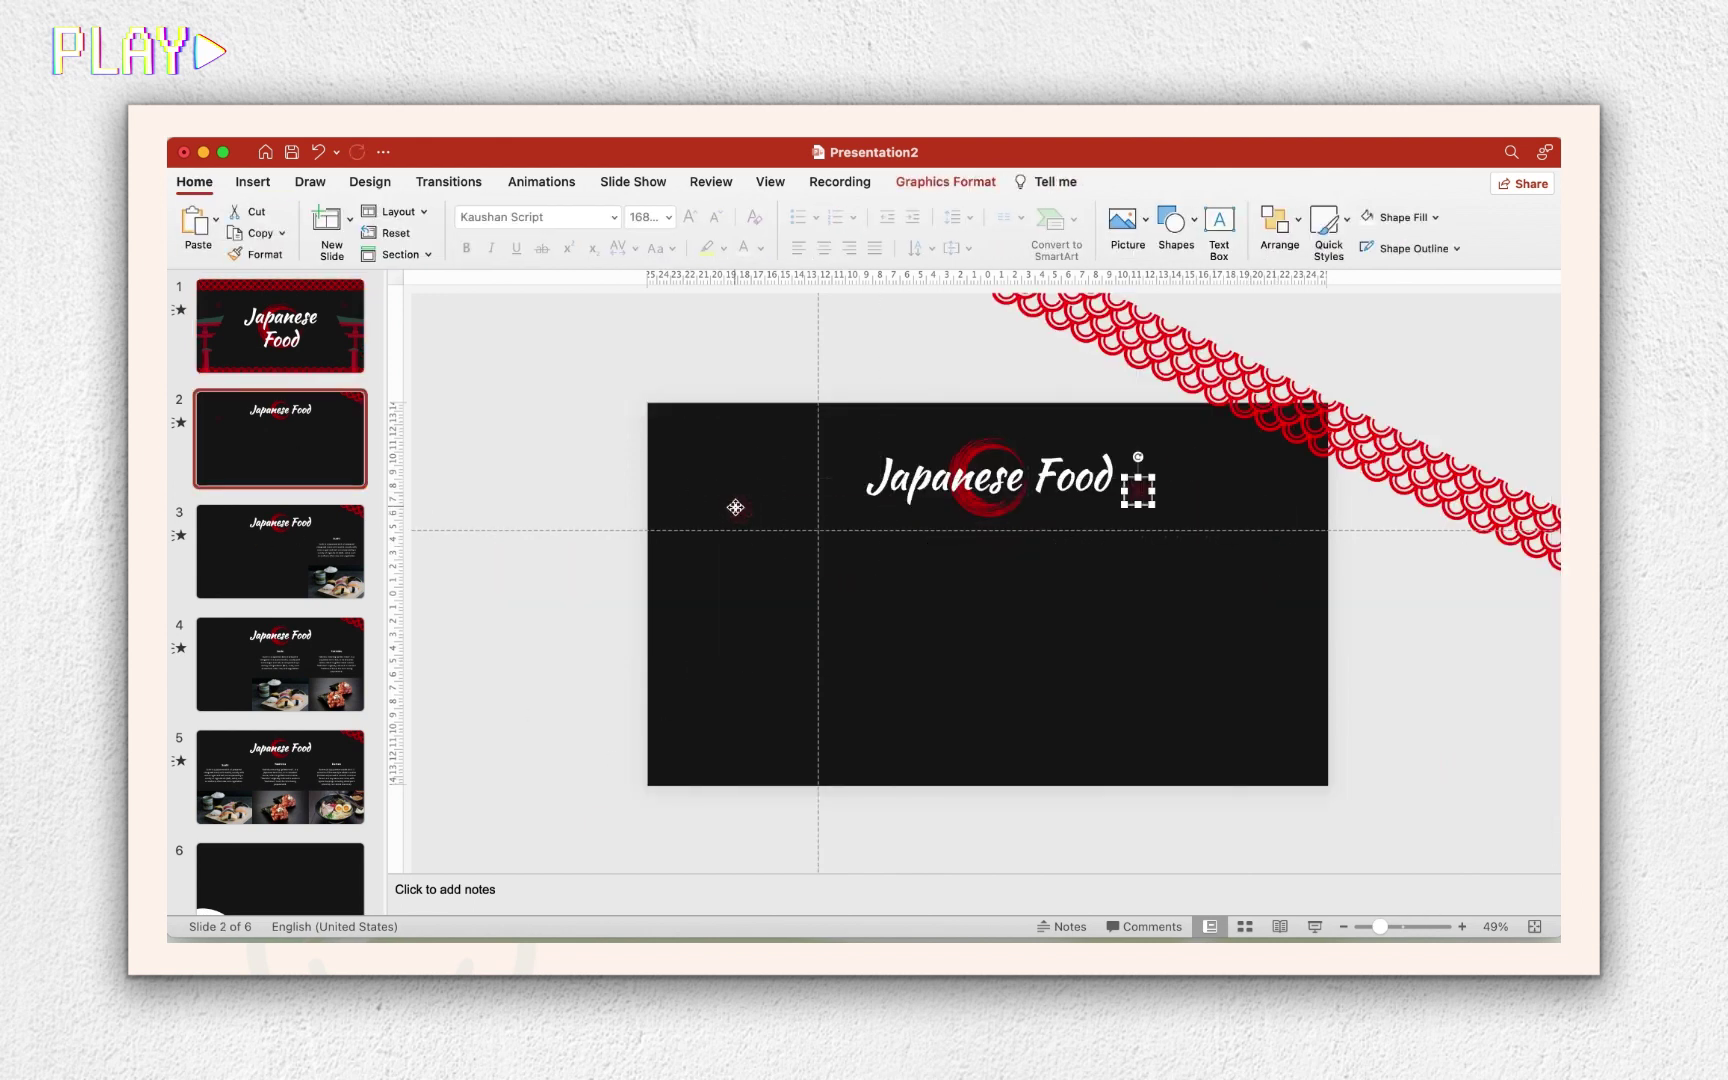
Draw a large red-filled circle on slide 6.
{"action": "left_click", "coordinate": [576, 222]}
{"action": "left_click", "coordinate": [700, 282]}
{"action": "left_click_drag", "start_coordinate": [676, 542], "coordinate": [1000, 866]}
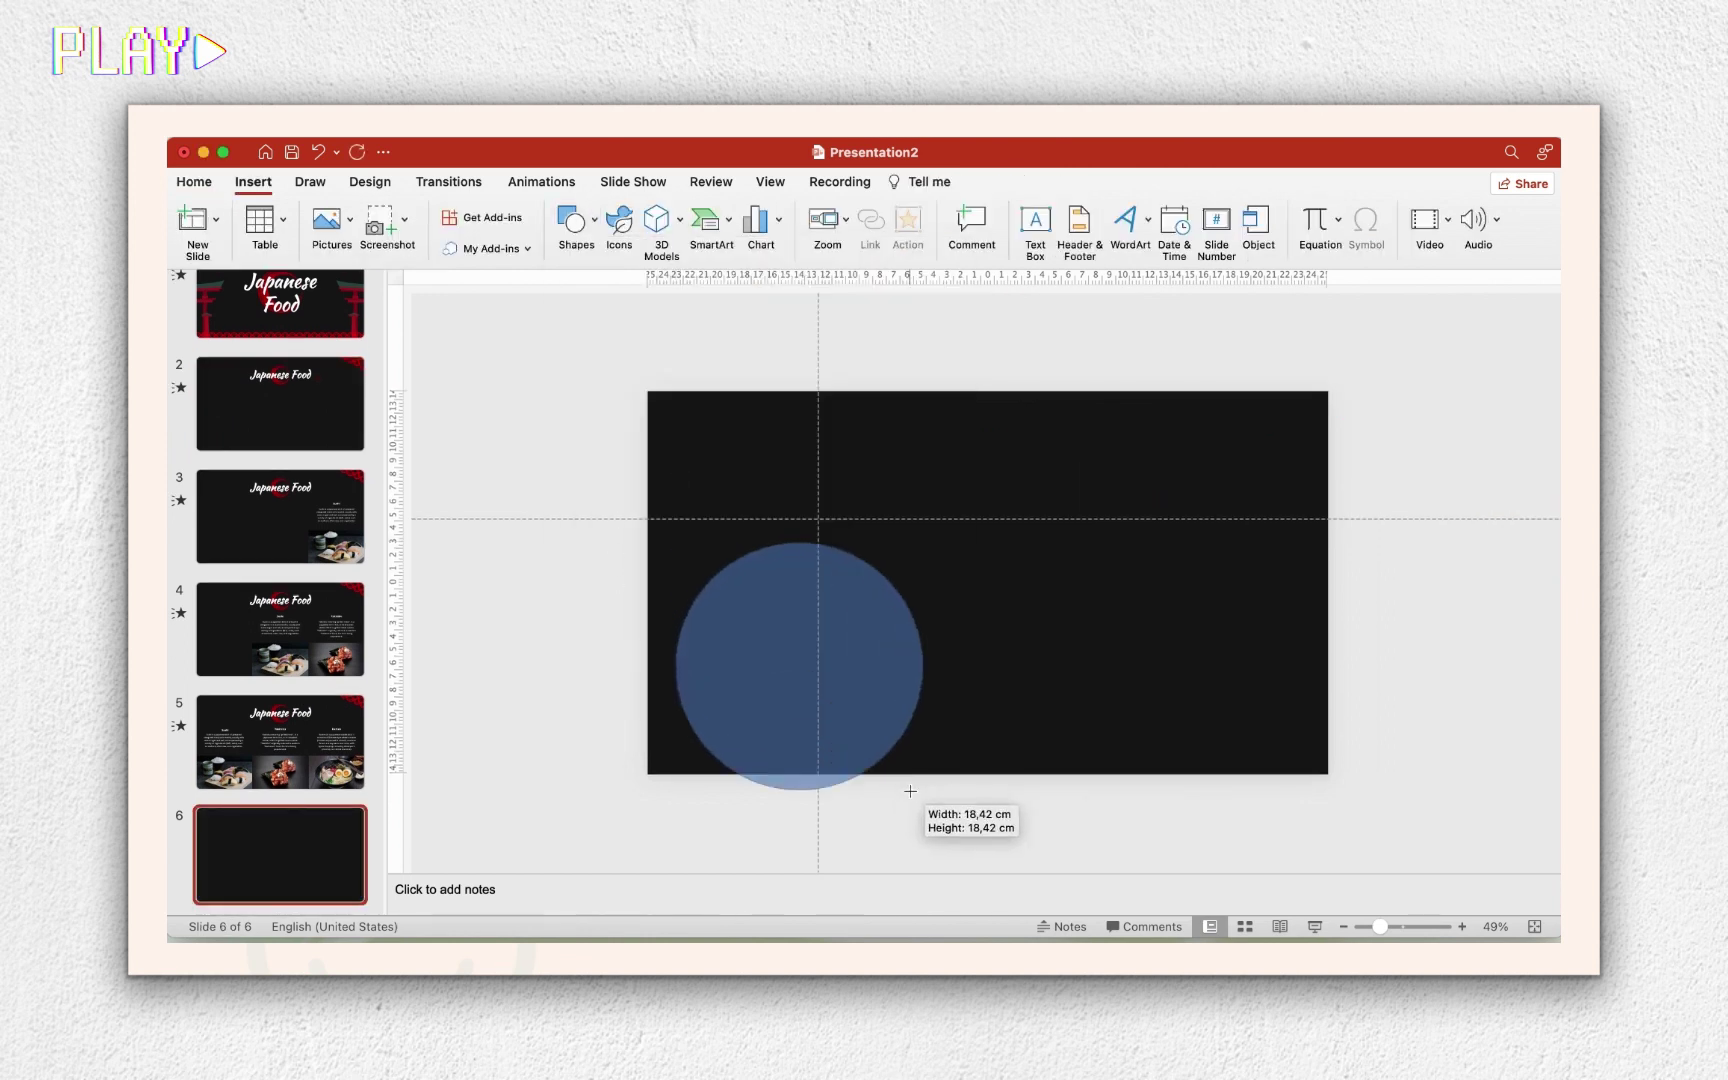
{"action": "left_click_drag", "start_coordinate": [916, 761], "coordinate": [852, 719]}
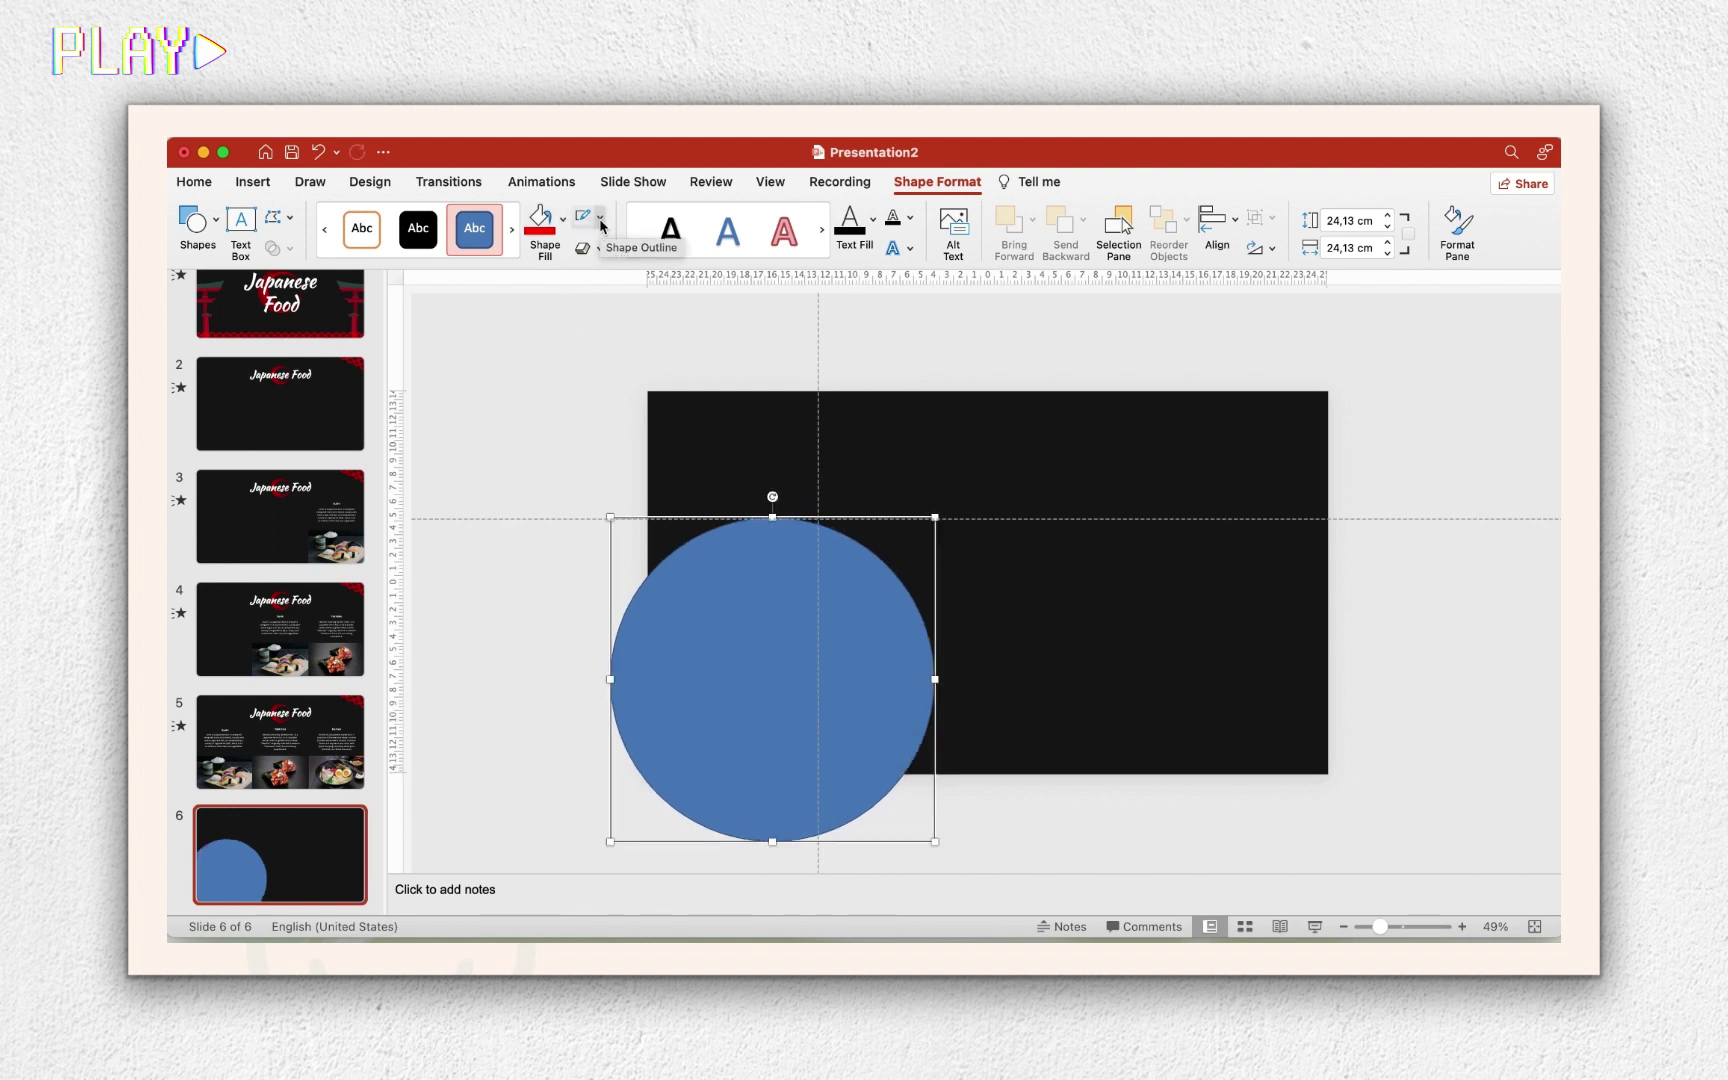
{"action": "left_click", "coordinate": [546, 220]}
{"action": "left_click", "coordinate": [600, 216]}
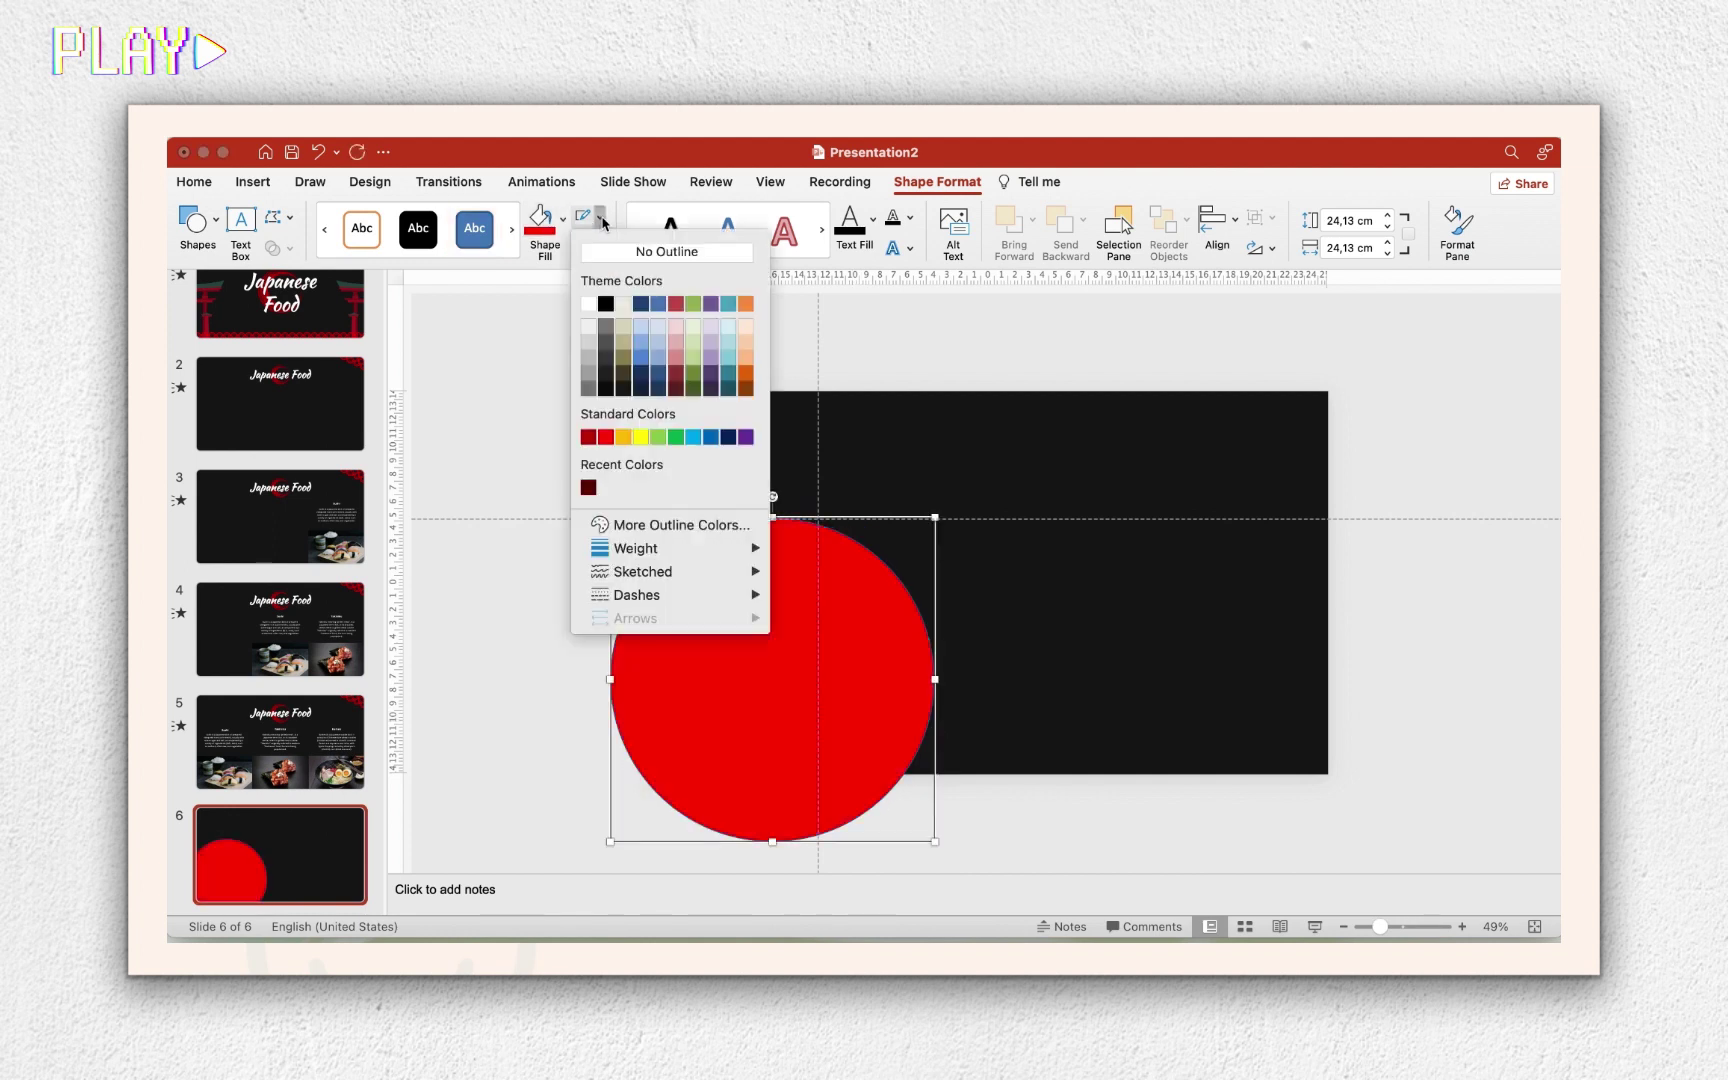
Make the circle white and move it to overhang the slide's lower-left corner.
{"action": "left_click", "coordinate": [666, 252]}
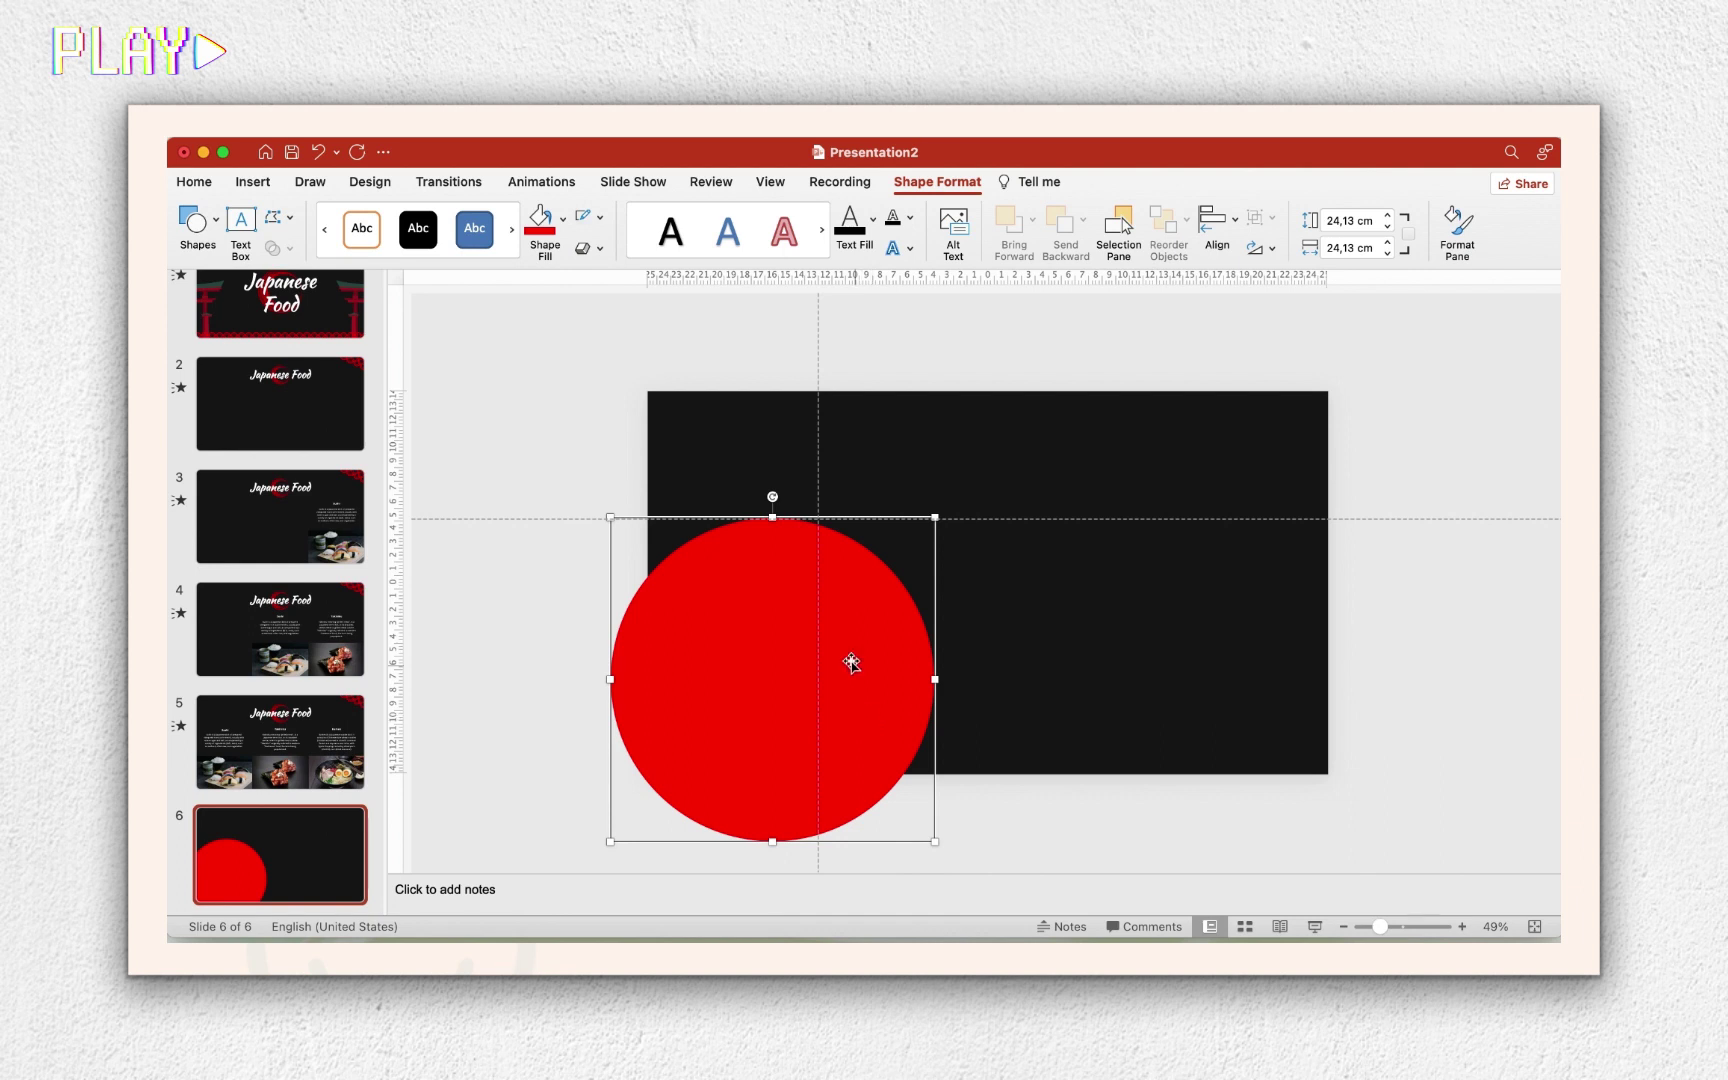
{"action": "left_click", "coordinate": [561, 220]}
{"action": "left_click", "coordinate": [536, 310]}
{"action": "left_click_drag", "start_coordinate": [858, 640], "coordinate": [763, 789]}
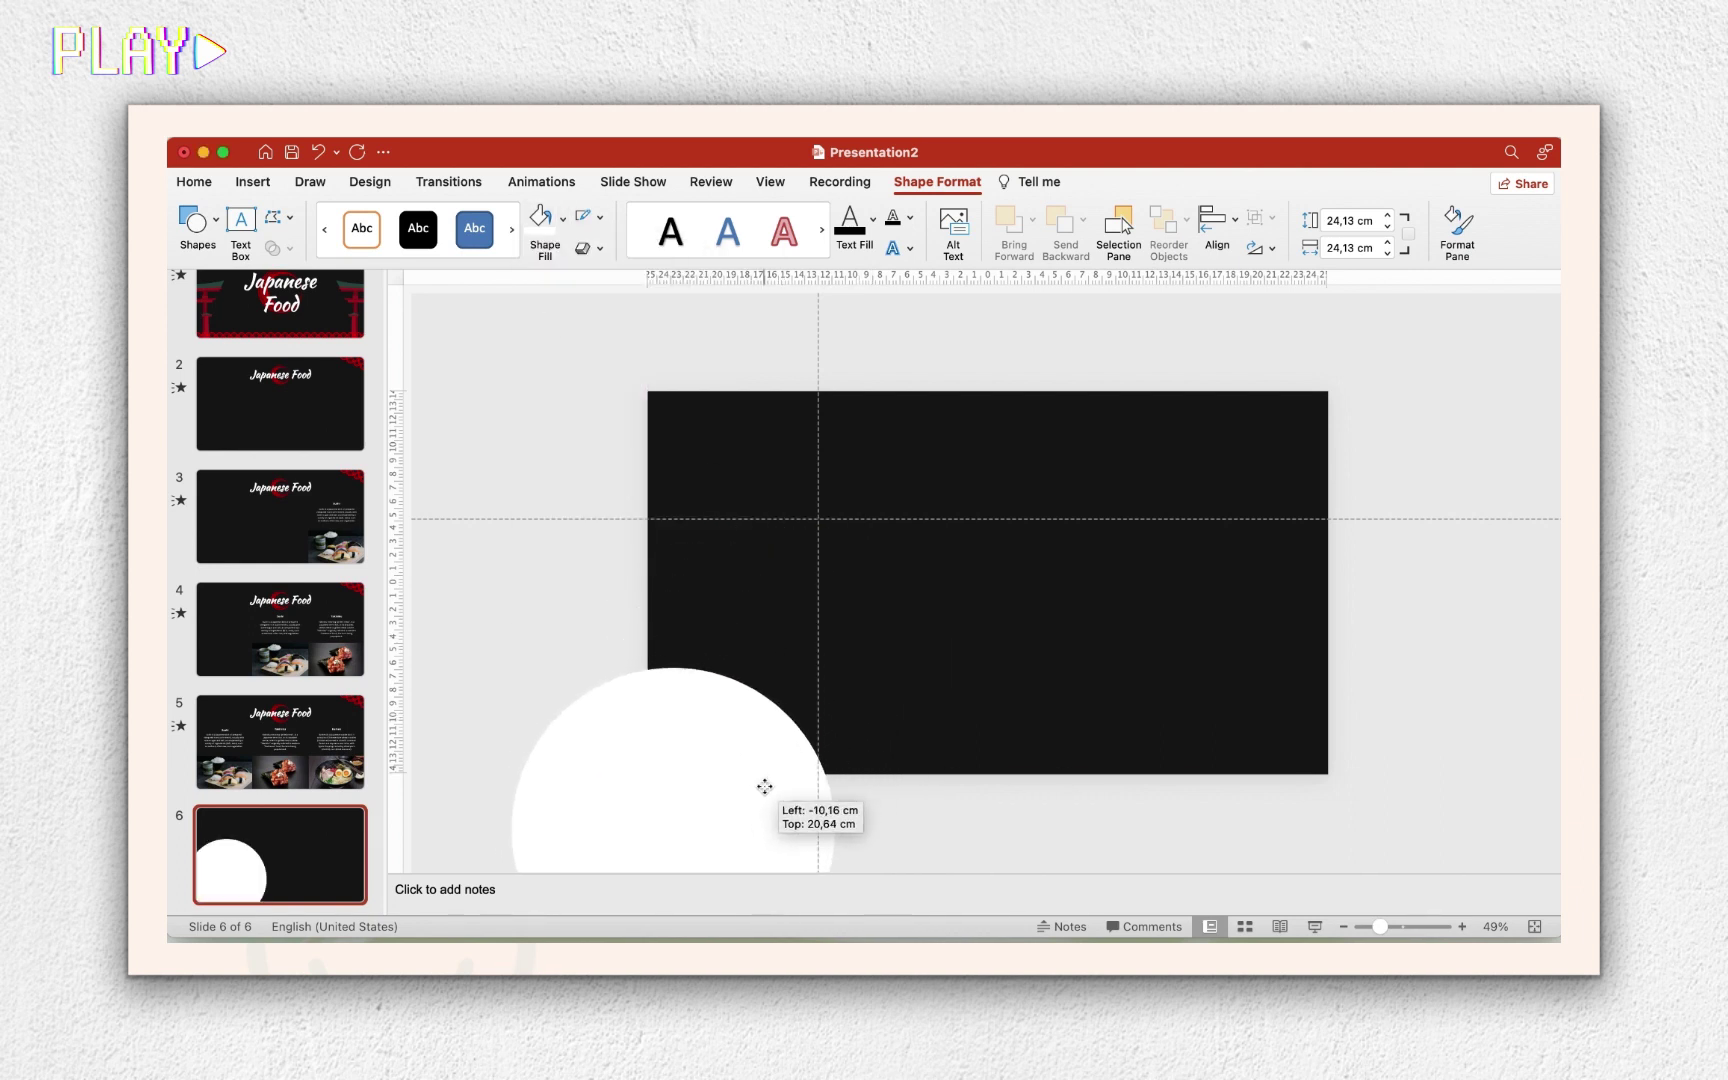
{"action": "left_click_drag", "start_coordinate": [763, 789], "coordinate": [741, 760]}
{"action": "left_click", "coordinate": [544, 525]}
{"action": "left_click", "coordinate": [253, 181]}
{"action": "left_click", "coordinate": [332, 222]}
Insert the pagoda picture Picture7.png and place it on the white circle.
{"action": "left_click", "coordinate": [352, 285]}
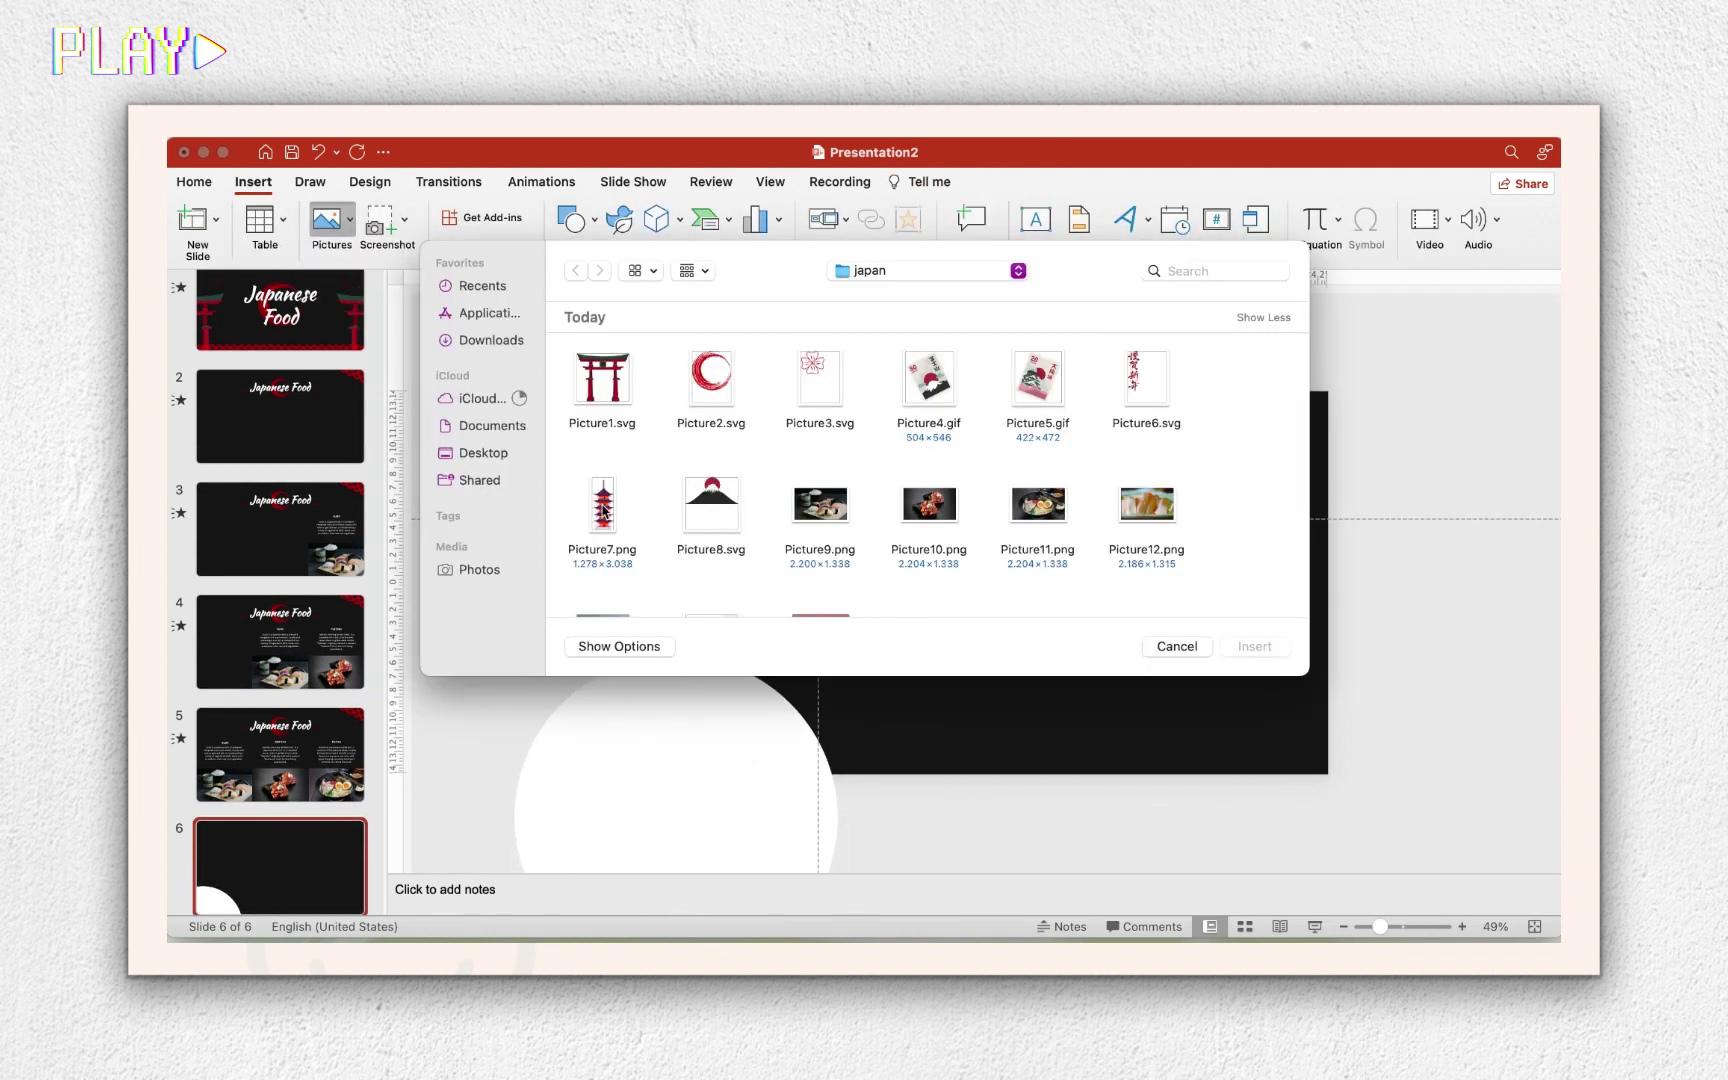
{"action": "left_click", "coordinate": [929, 378]}
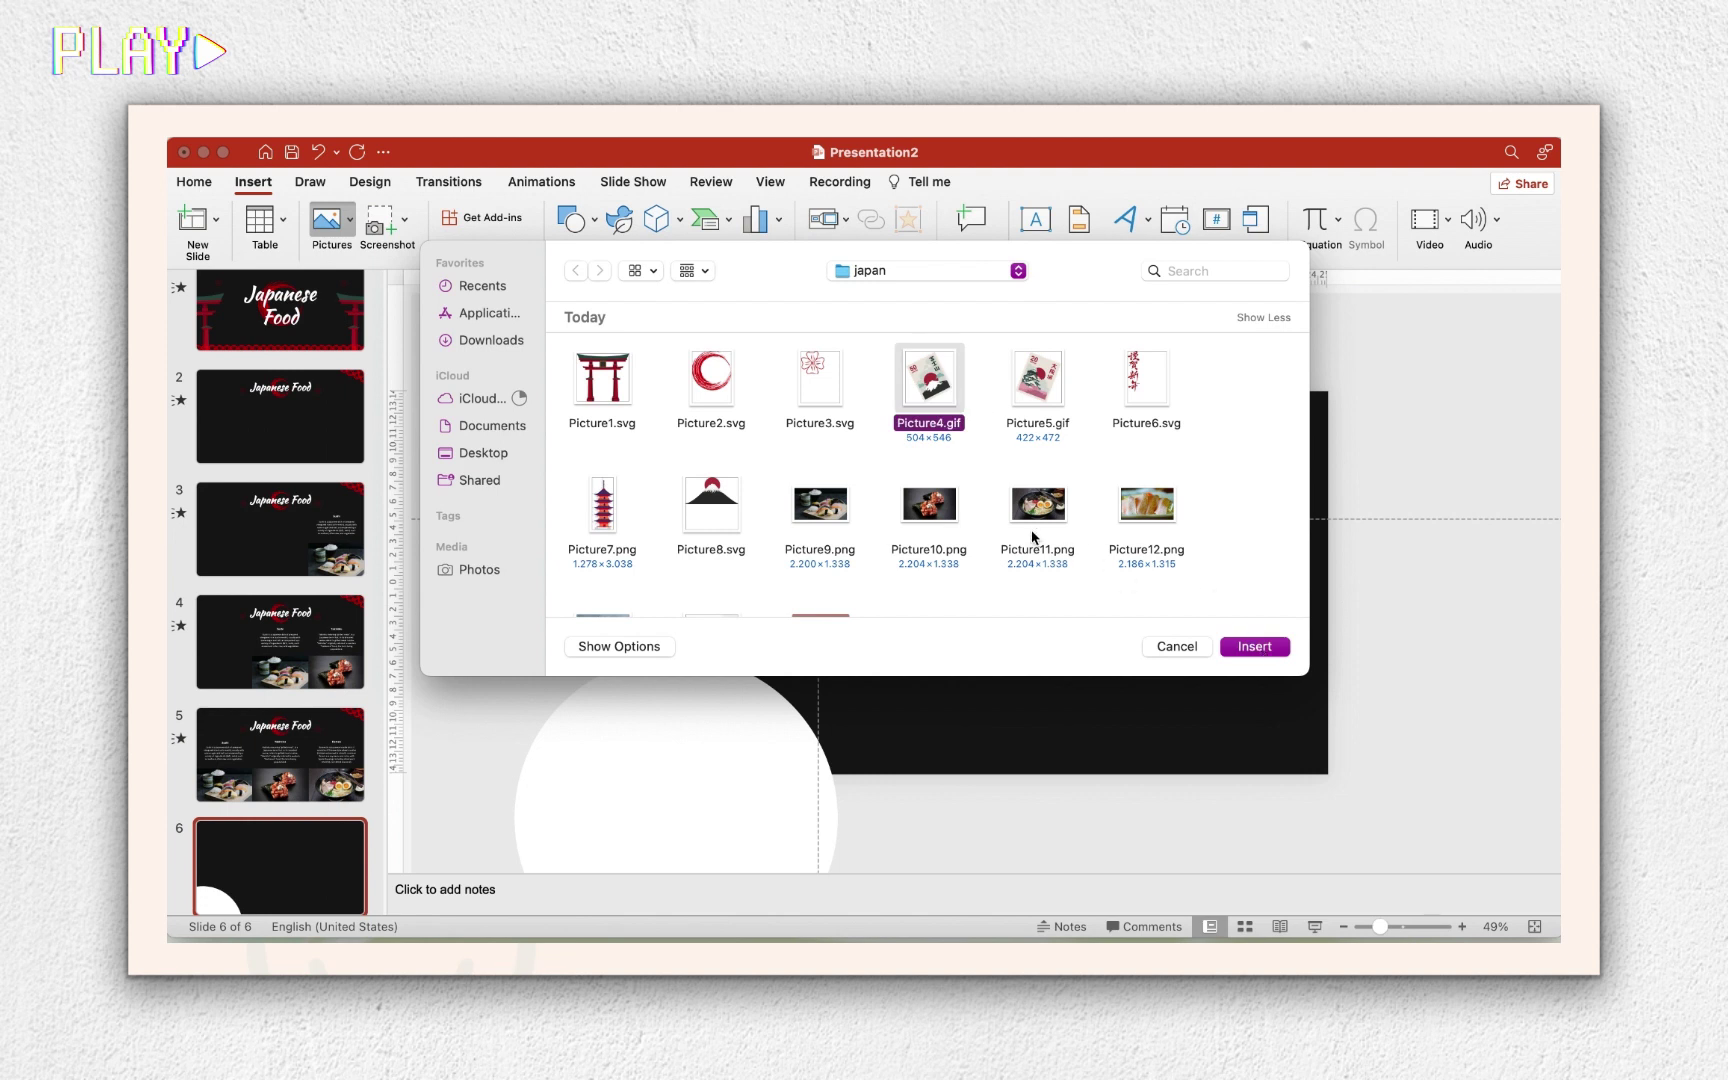
{"action": "scroll", "coordinate": [1022, 538], "scroll_direction": "down", "scroll_amount": 2}
{"action": "left_click", "coordinate": [602, 440]}
{"action": "left_click", "coordinate": [1255, 646]}
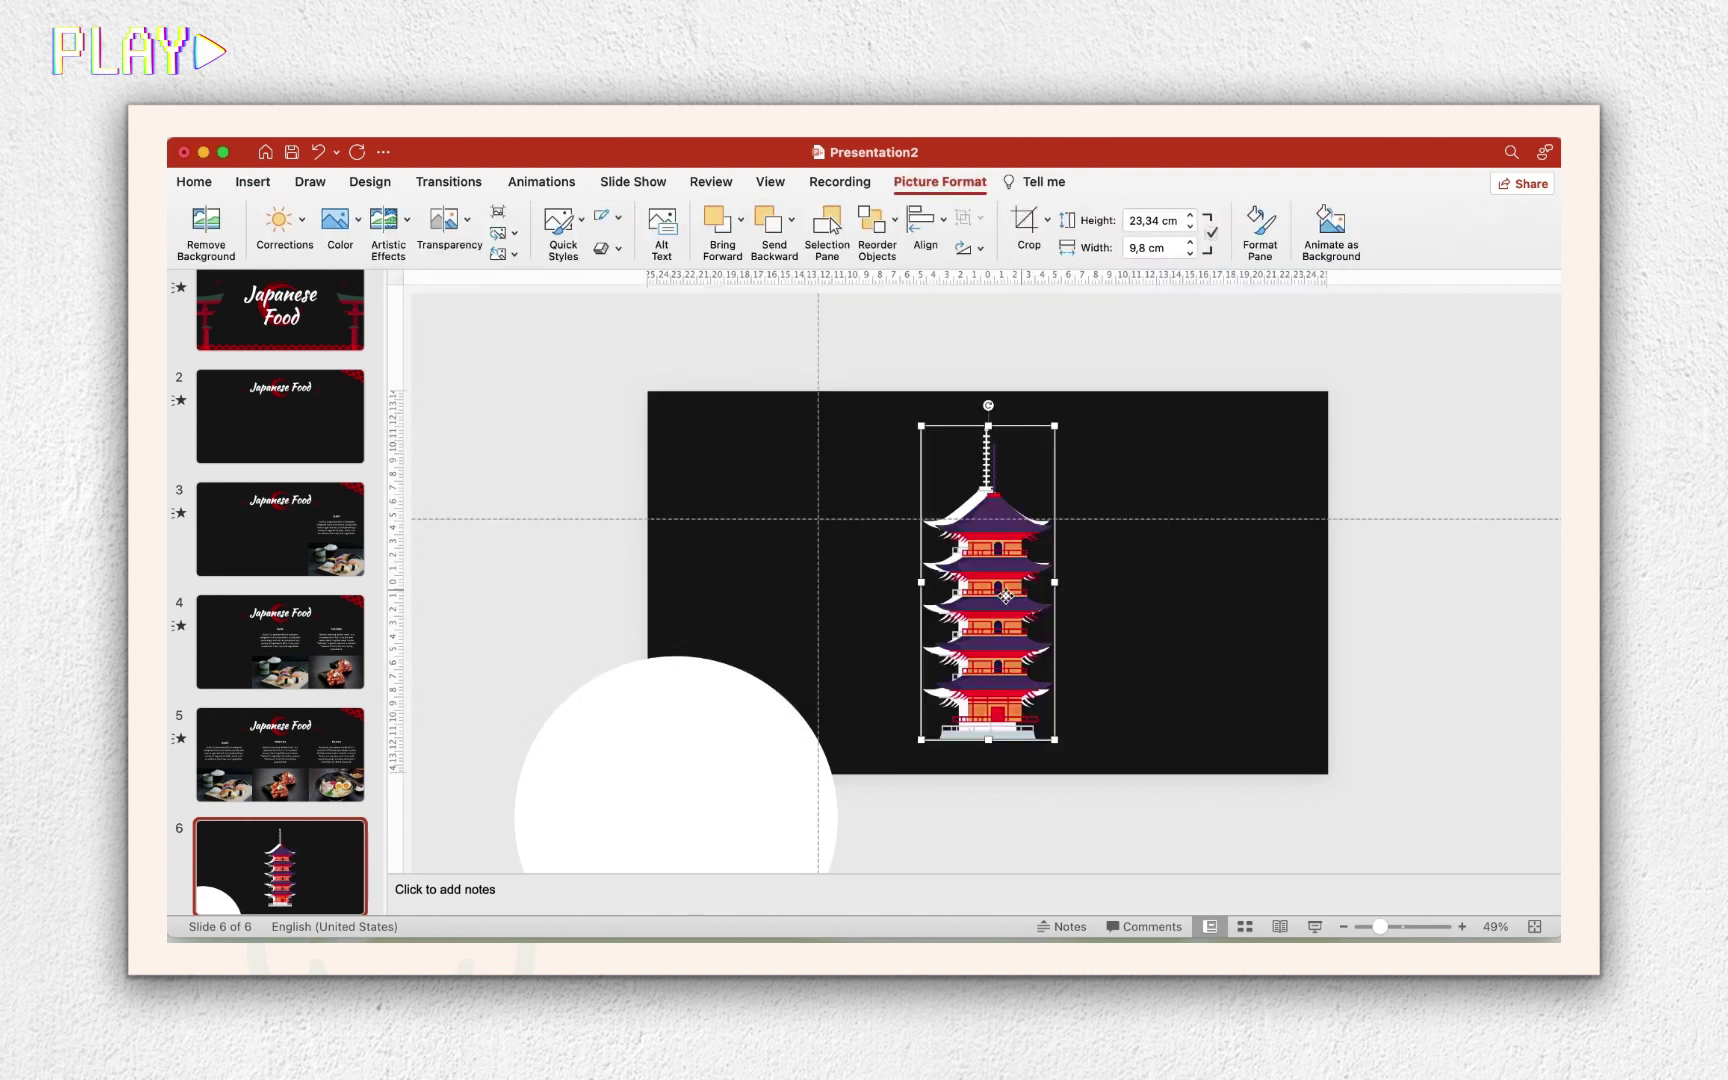
{"action": "left_click_drag", "start_coordinate": [1018, 590], "coordinate": [730, 713]}
{"action": "left_click", "coordinate": [972, 748]}
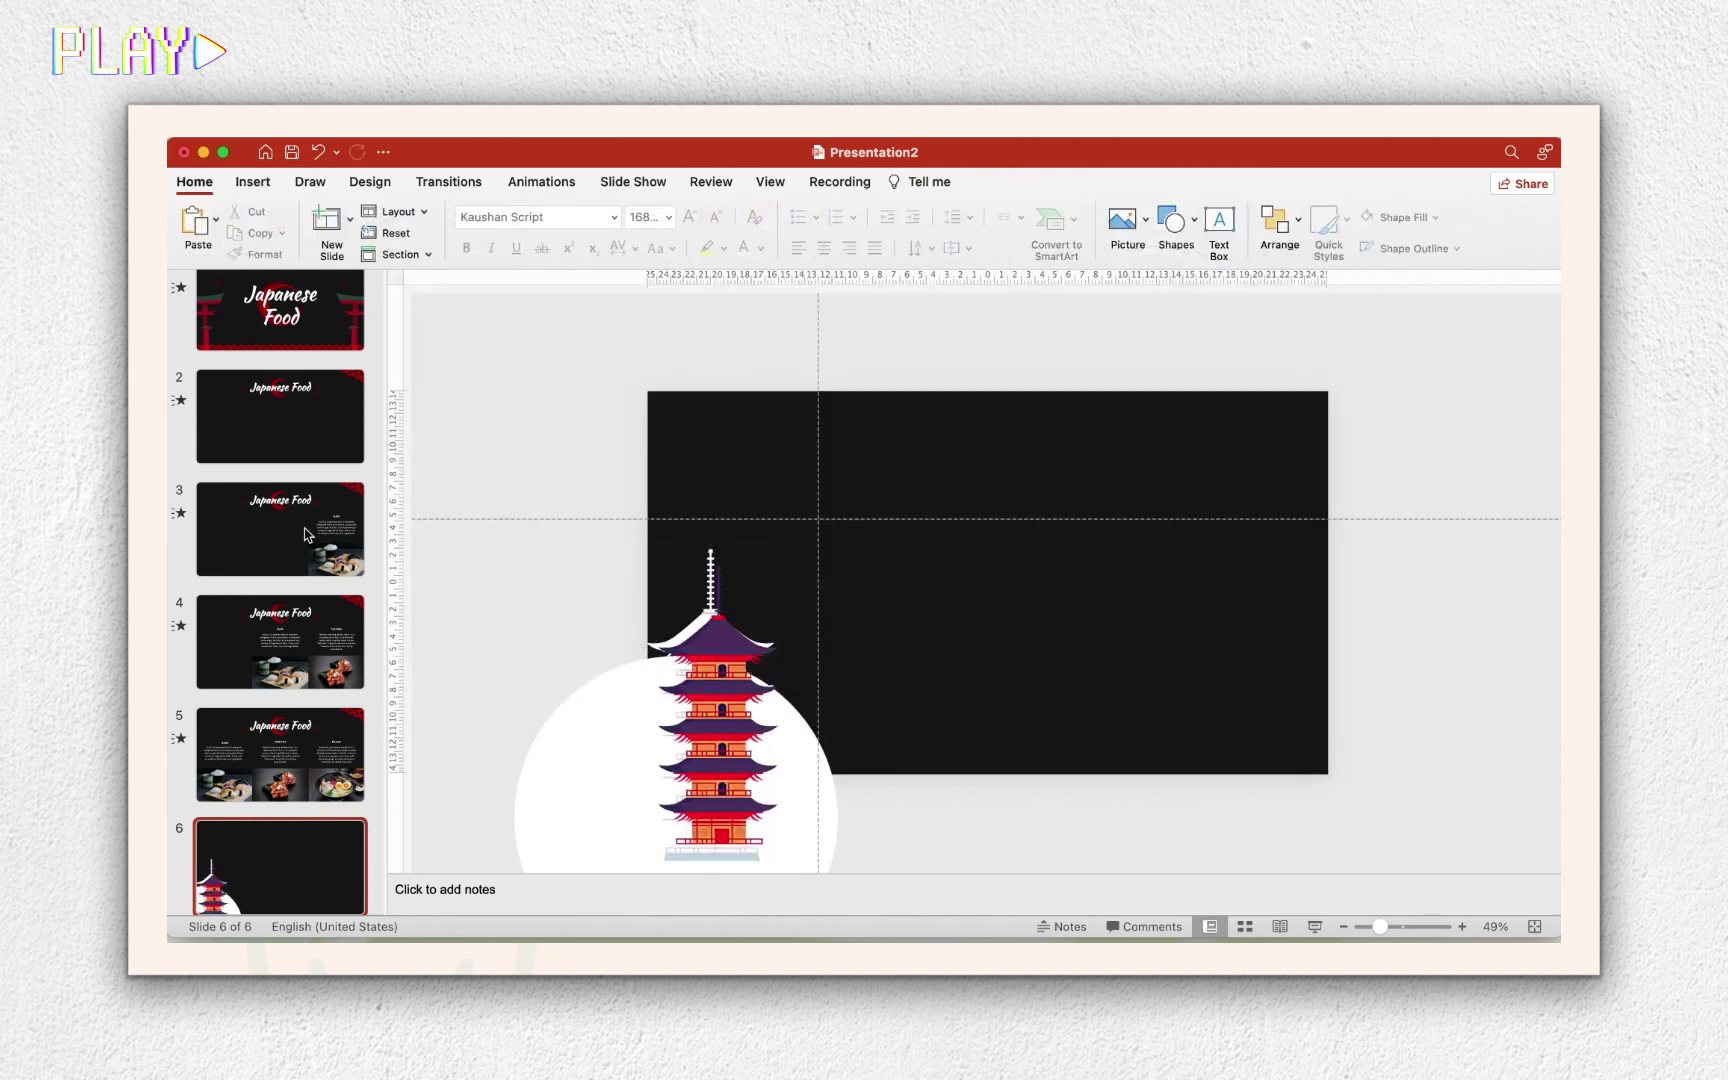
Copy slide 5's title and red circle to slide 6, centre them, and retype the title 'Type Of Sushi'.
{"action": "left_click", "coordinate": [325, 738]}
{"action": "left_click", "coordinate": [950, 472]}
{"action": "left_click", "coordinate": [988, 470], "text": "shift"}
{"action": "key", "text": "super+c"}
{"action": "left_click", "coordinate": [270, 870]}
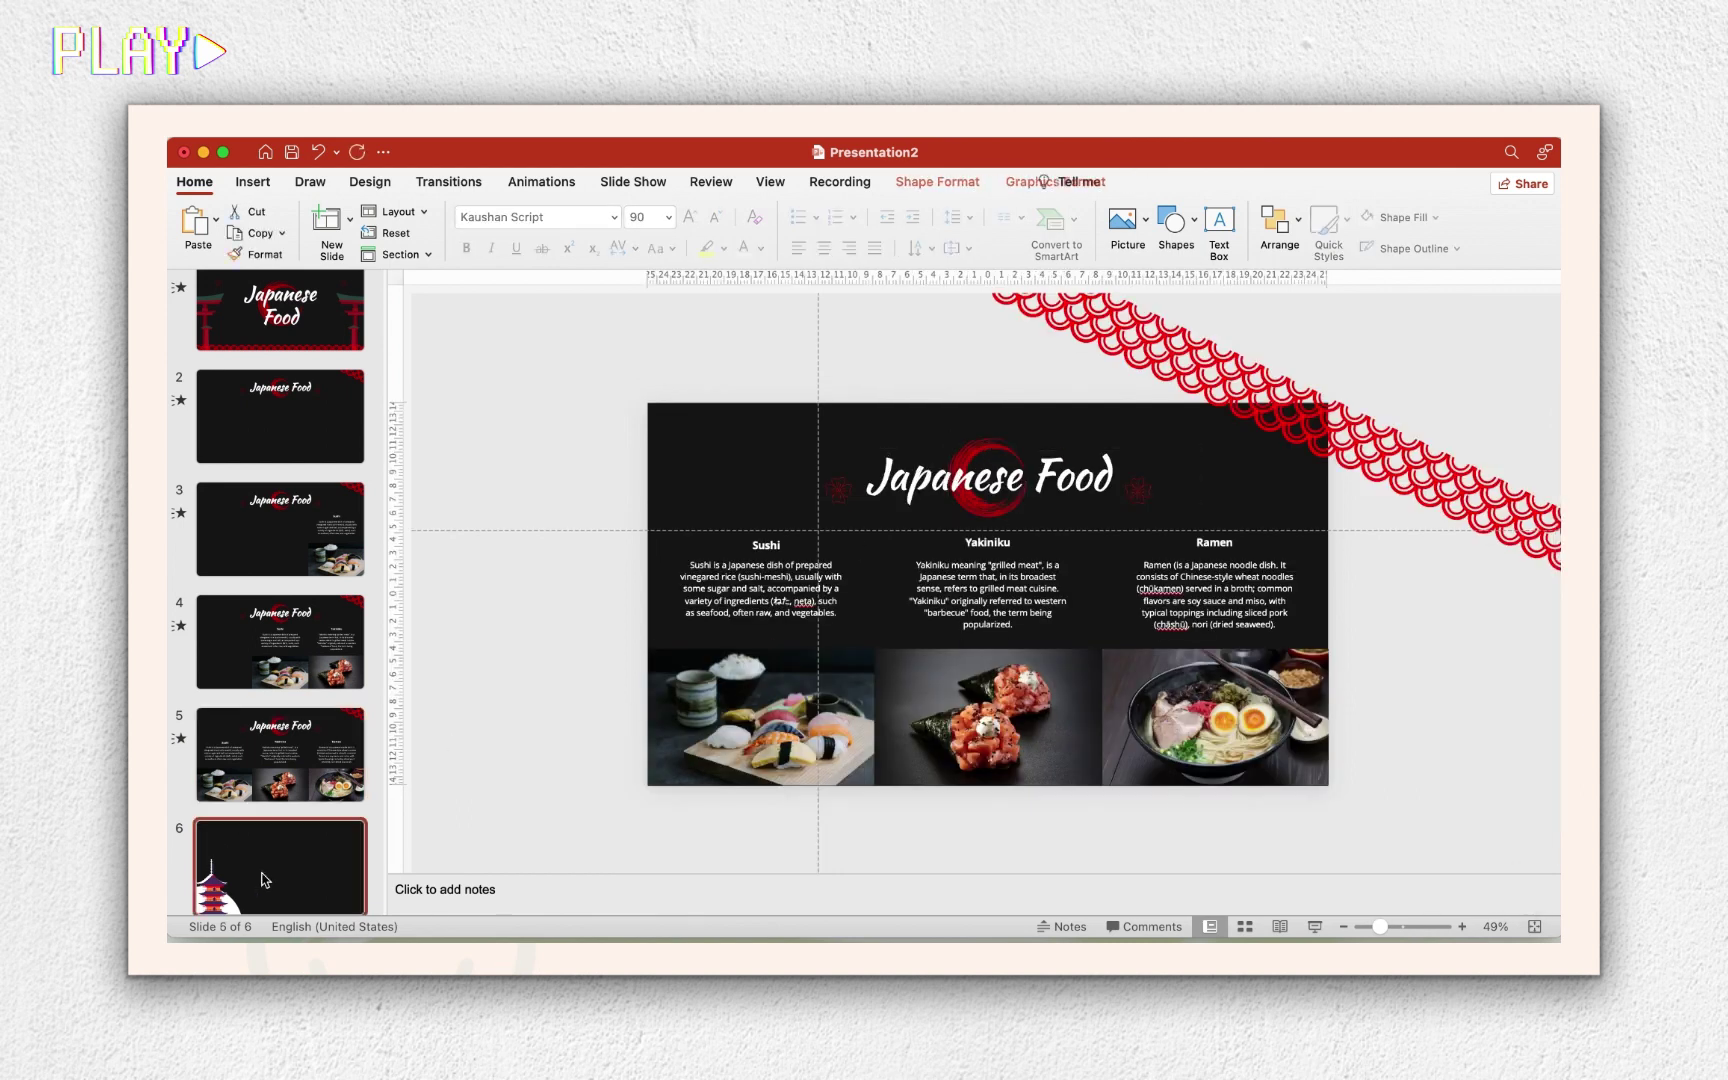
{"action": "key", "text": "super+v"}
{"action": "left_click_drag", "start_coordinate": [1064, 462], "coordinate": [1059, 579]}
{"action": "left_click", "coordinate": [1059, 577]}
{"action": "key", "text": "super+a"}
{"action": "type", "text": "Type Of Sushi"}
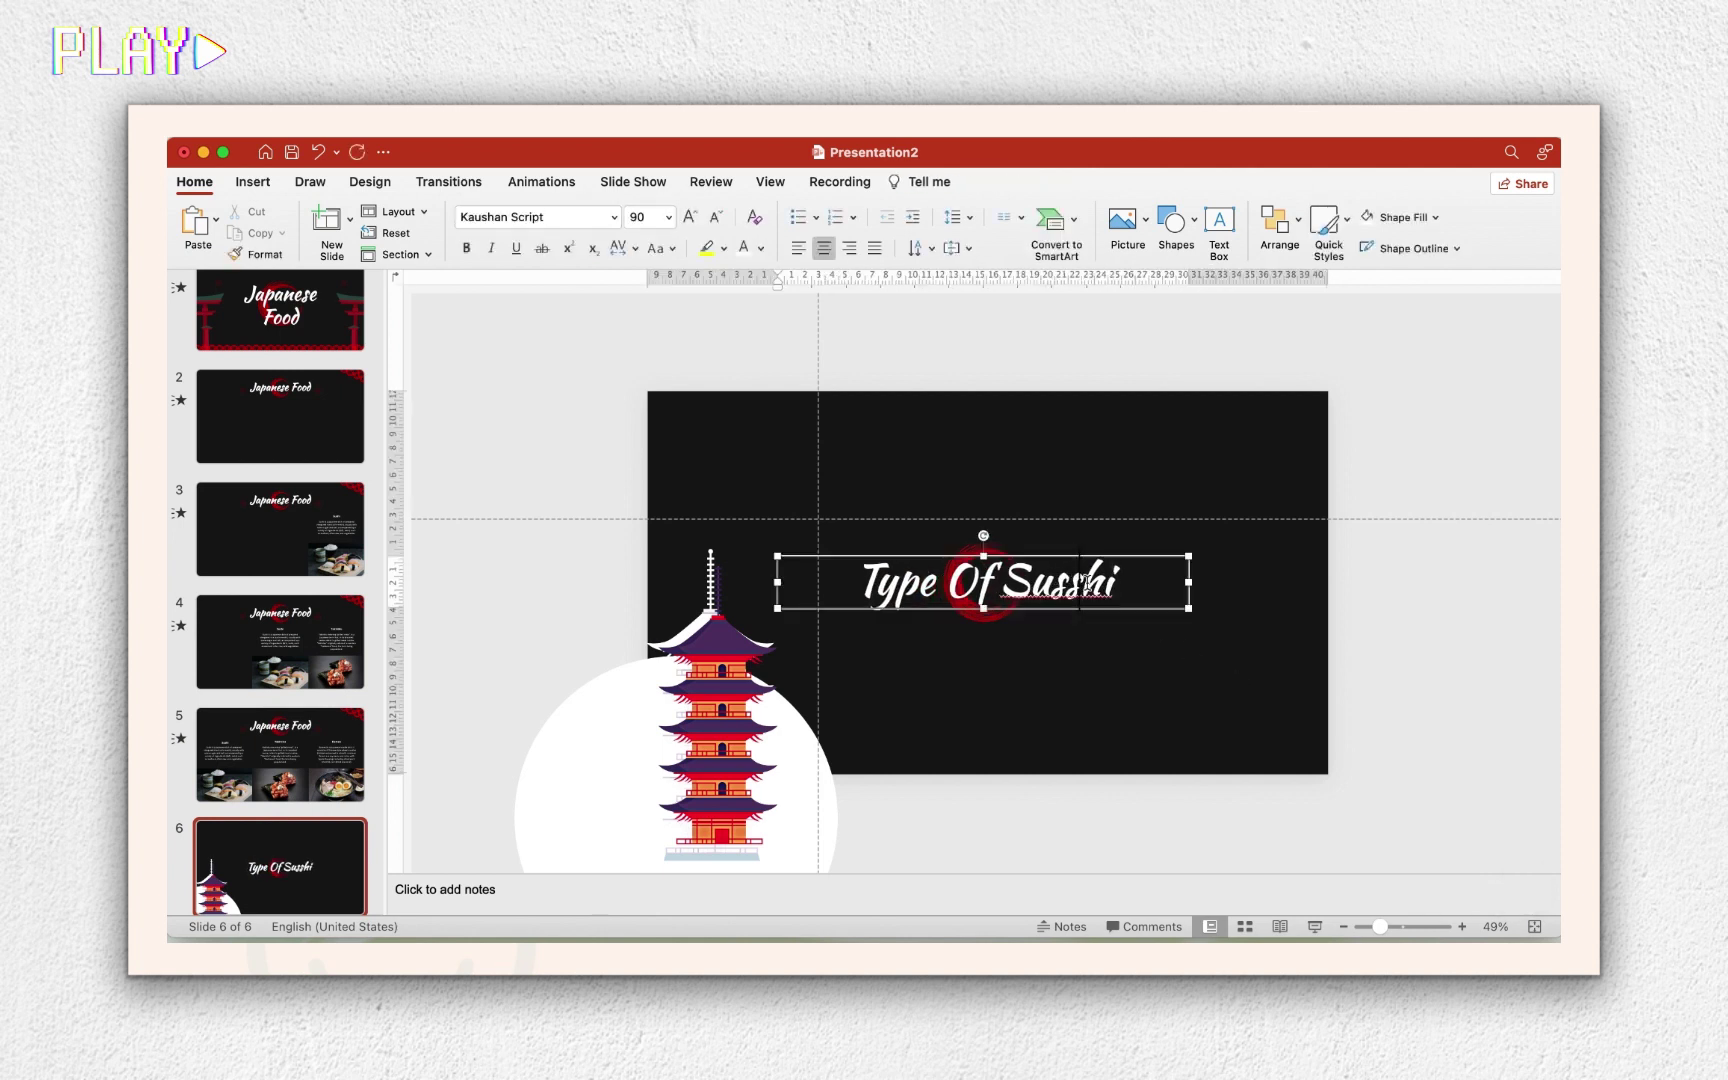
{"action": "left_click", "coordinate": [1543, 702]}
{"action": "left_click", "coordinate": [1043, 581]}
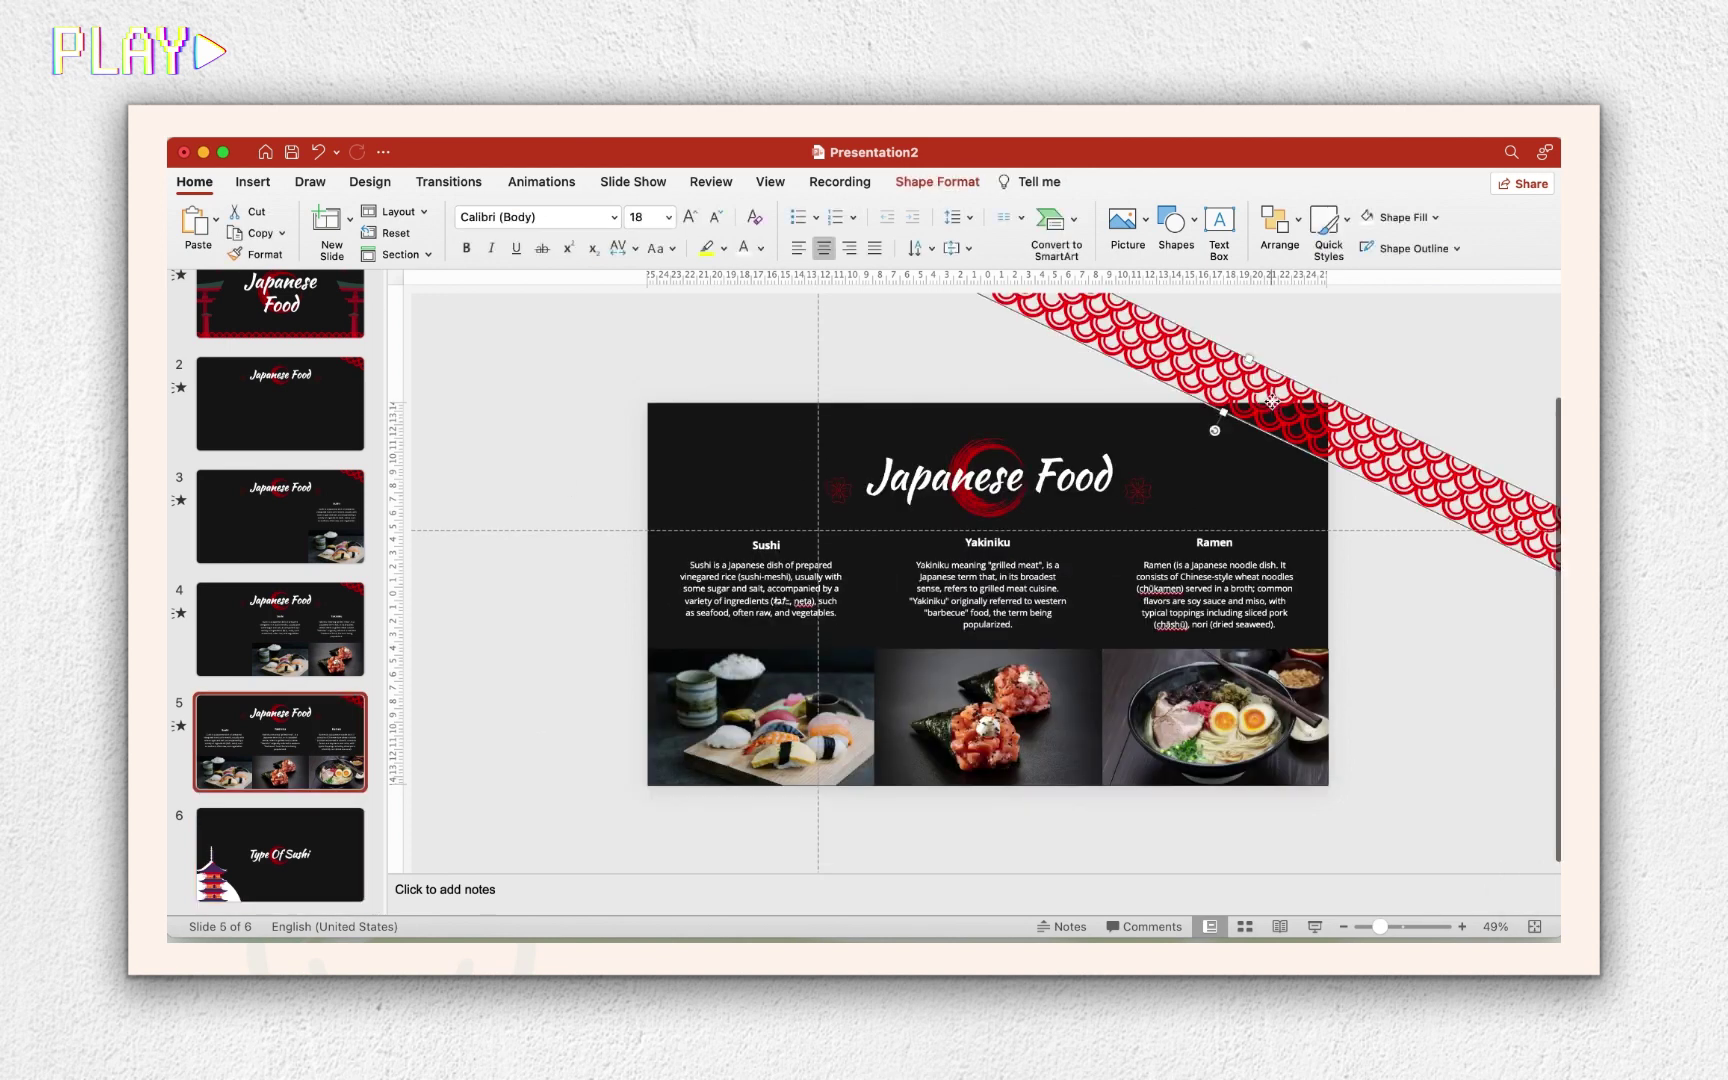
Paste the scalloped red band onto slide 6.
{"action": "key", "text": "ctrl+c"}
{"action": "key", "text": "Page_Down"}
{"action": "key", "text": "ctrl+v"}
Border slide 6 with the red band at the top and a rotated copy at the bottom, sent to back.
{"action": "left_click_drag", "start_coordinate": [1149, 551], "coordinate": [1188, 592]}
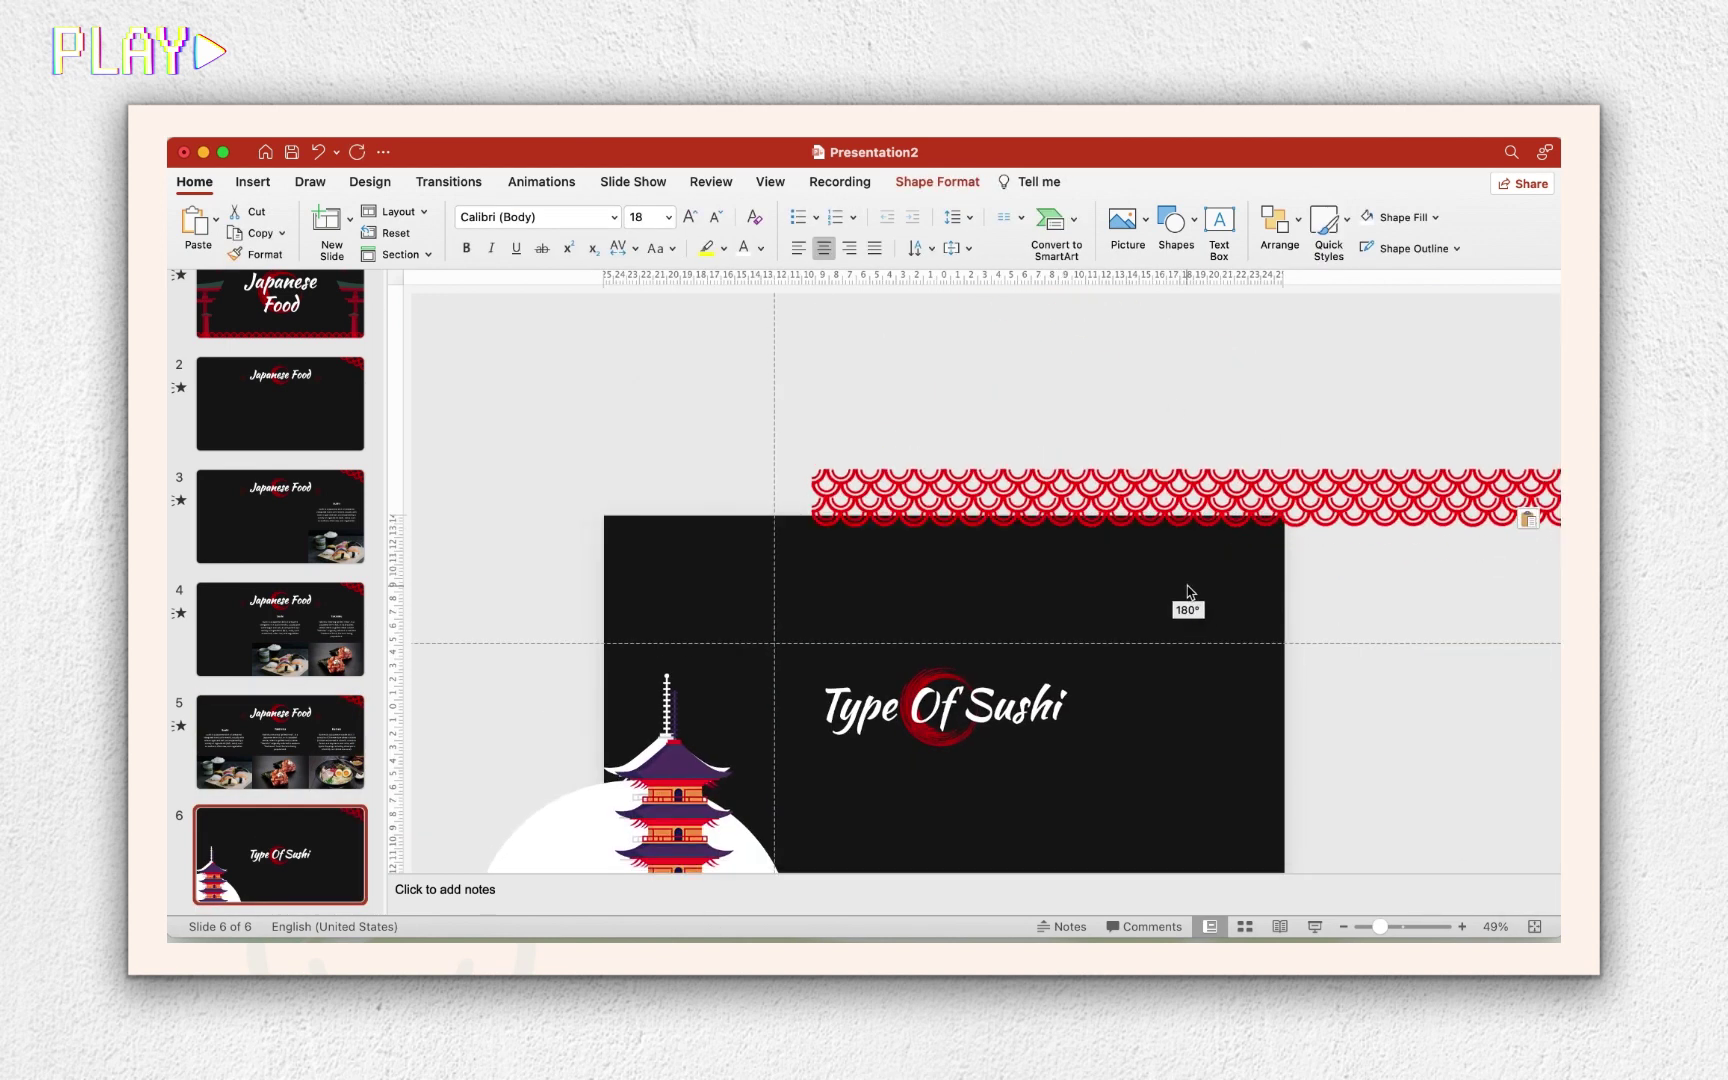
{"action": "scroll", "coordinate": [1188, 592], "scroll_direction": "down", "scroll_amount": 2}
{"action": "mouse_move", "coordinate": [1250, 400]}
{"action": "left_mouse_down"}
{"action": "mouse_move", "coordinate": [1000, 405]}
{"action": "mouse_move", "coordinate": [1042, 720]}
{"action": "left_mouse_up"}
{"action": "left_click", "coordinate": [1042, 407]}
{"action": "mouse_move", "coordinate": [981, 790]}
{"action": "left_mouse_down"}
{"action": "mouse_move", "coordinate": [977, 623]}
{"action": "mouse_move", "coordinate": [1010, 634]}
{"action": "left_mouse_up"}
{"action": "left_click_drag", "start_coordinate": [1015, 720], "coordinate": [1022, 768]}
{"action": "right_click", "coordinate": [1023, 768]}
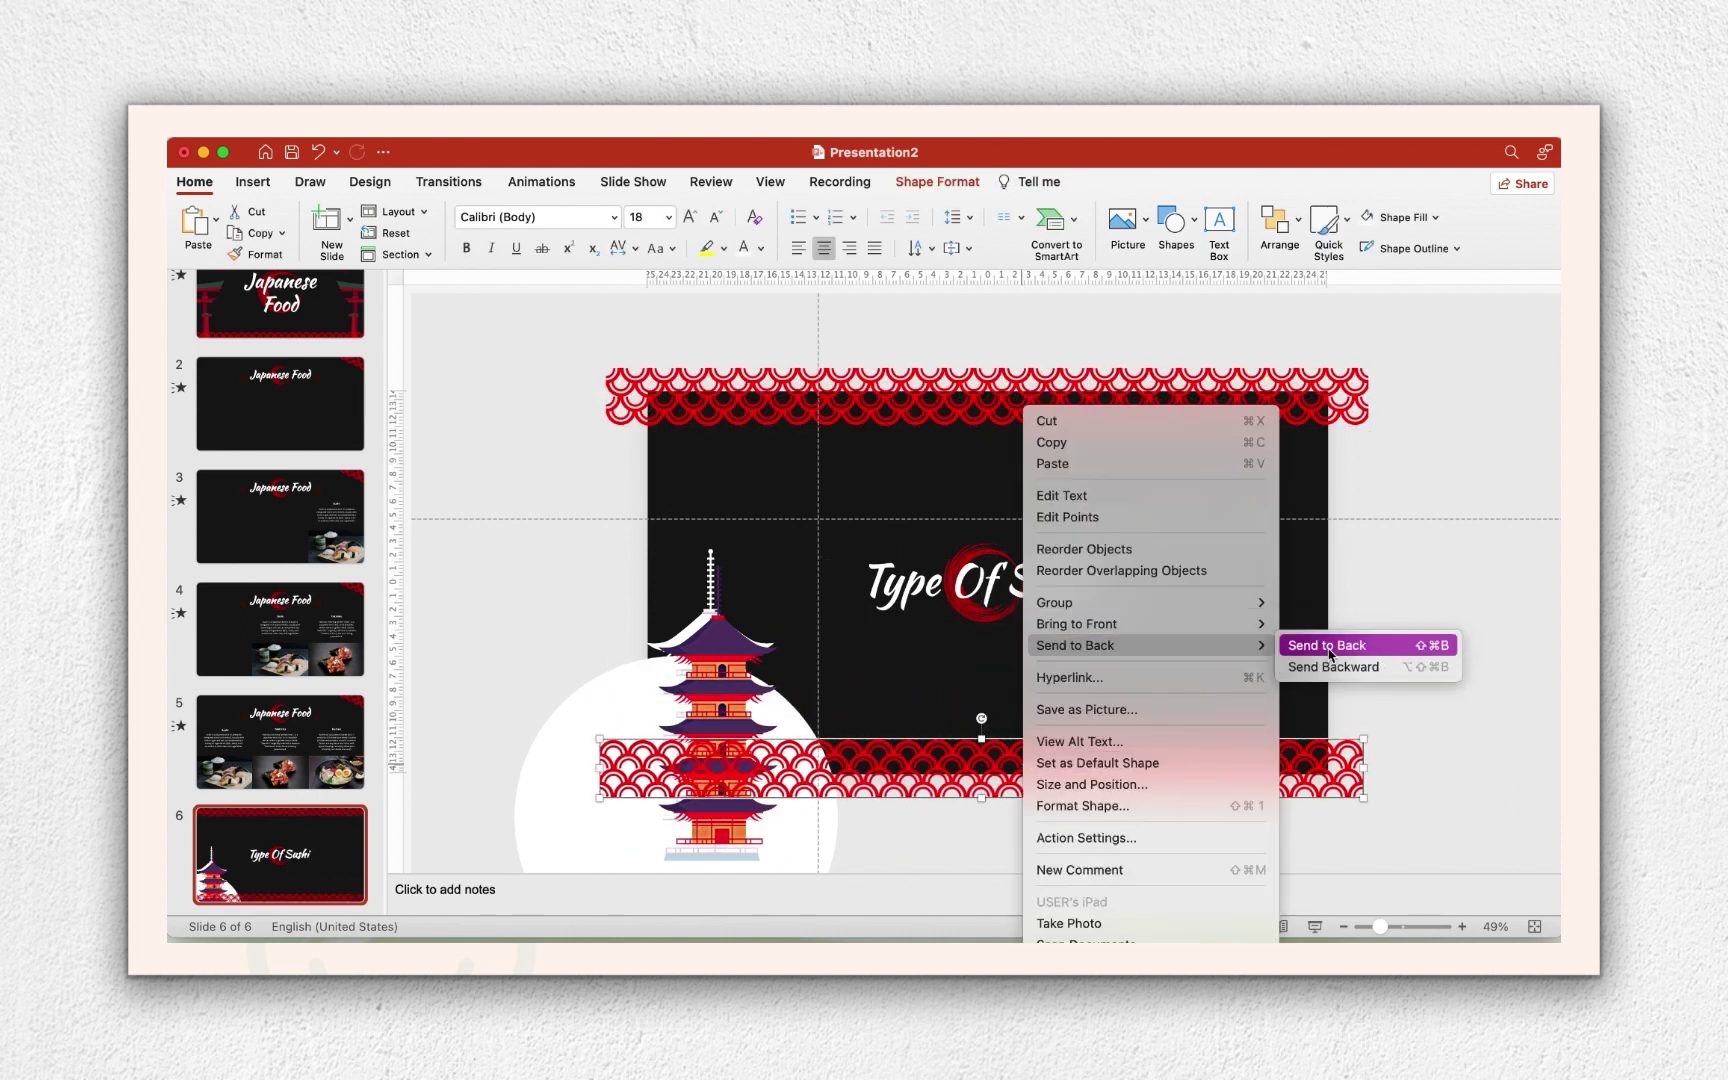
{"action": "left_click", "coordinate": [1328, 646]}
{"action": "left_click", "coordinate": [718, 708]}
{"action": "left_click", "coordinate": [1006, 667]}
Duplicate slide 6 as slide 7, tilt the top band diagonally, shrink the pagoda and move the circle behind it.
{"action": "right_click", "coordinate": [328, 866]}
{"action": "left_click", "coordinate": [383, 773]}
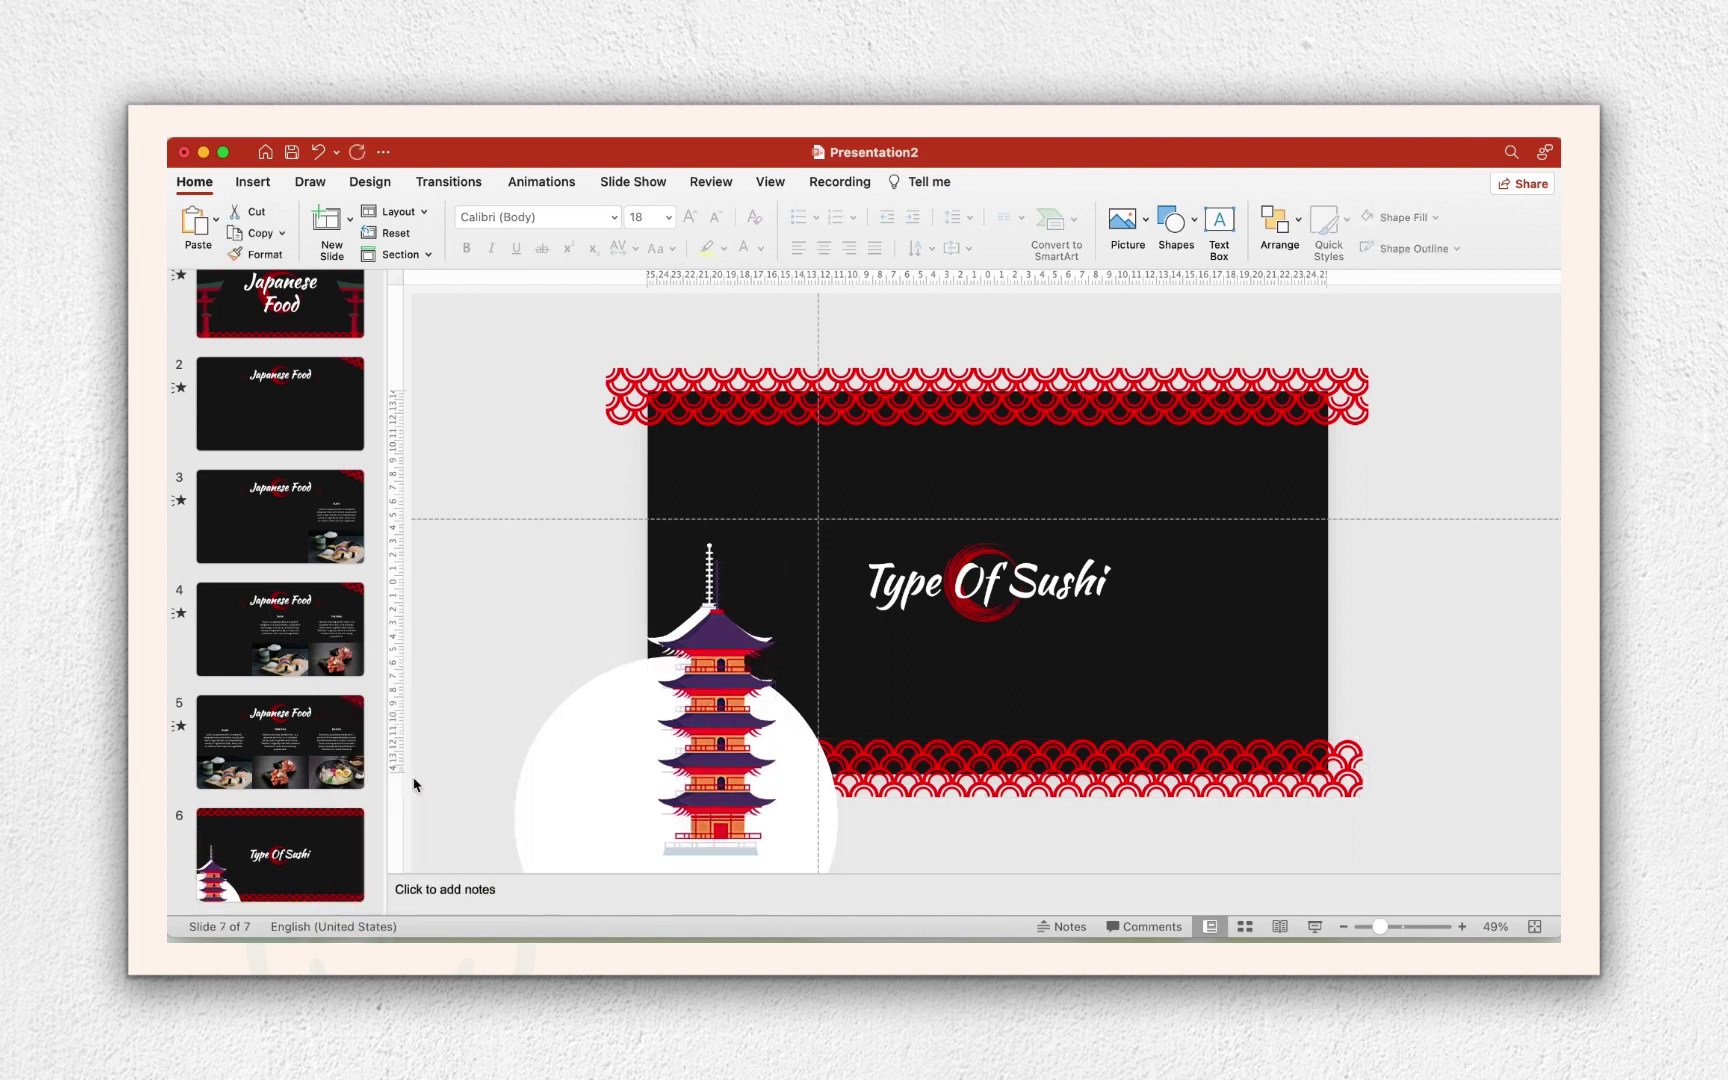
{"action": "left_click_drag", "start_coordinate": [995, 395], "coordinate": [760, 355]}
{"action": "left_click", "coordinate": [710, 517]}
{"action": "left_click_drag", "start_coordinate": [710, 517], "coordinate": [734, 631]}
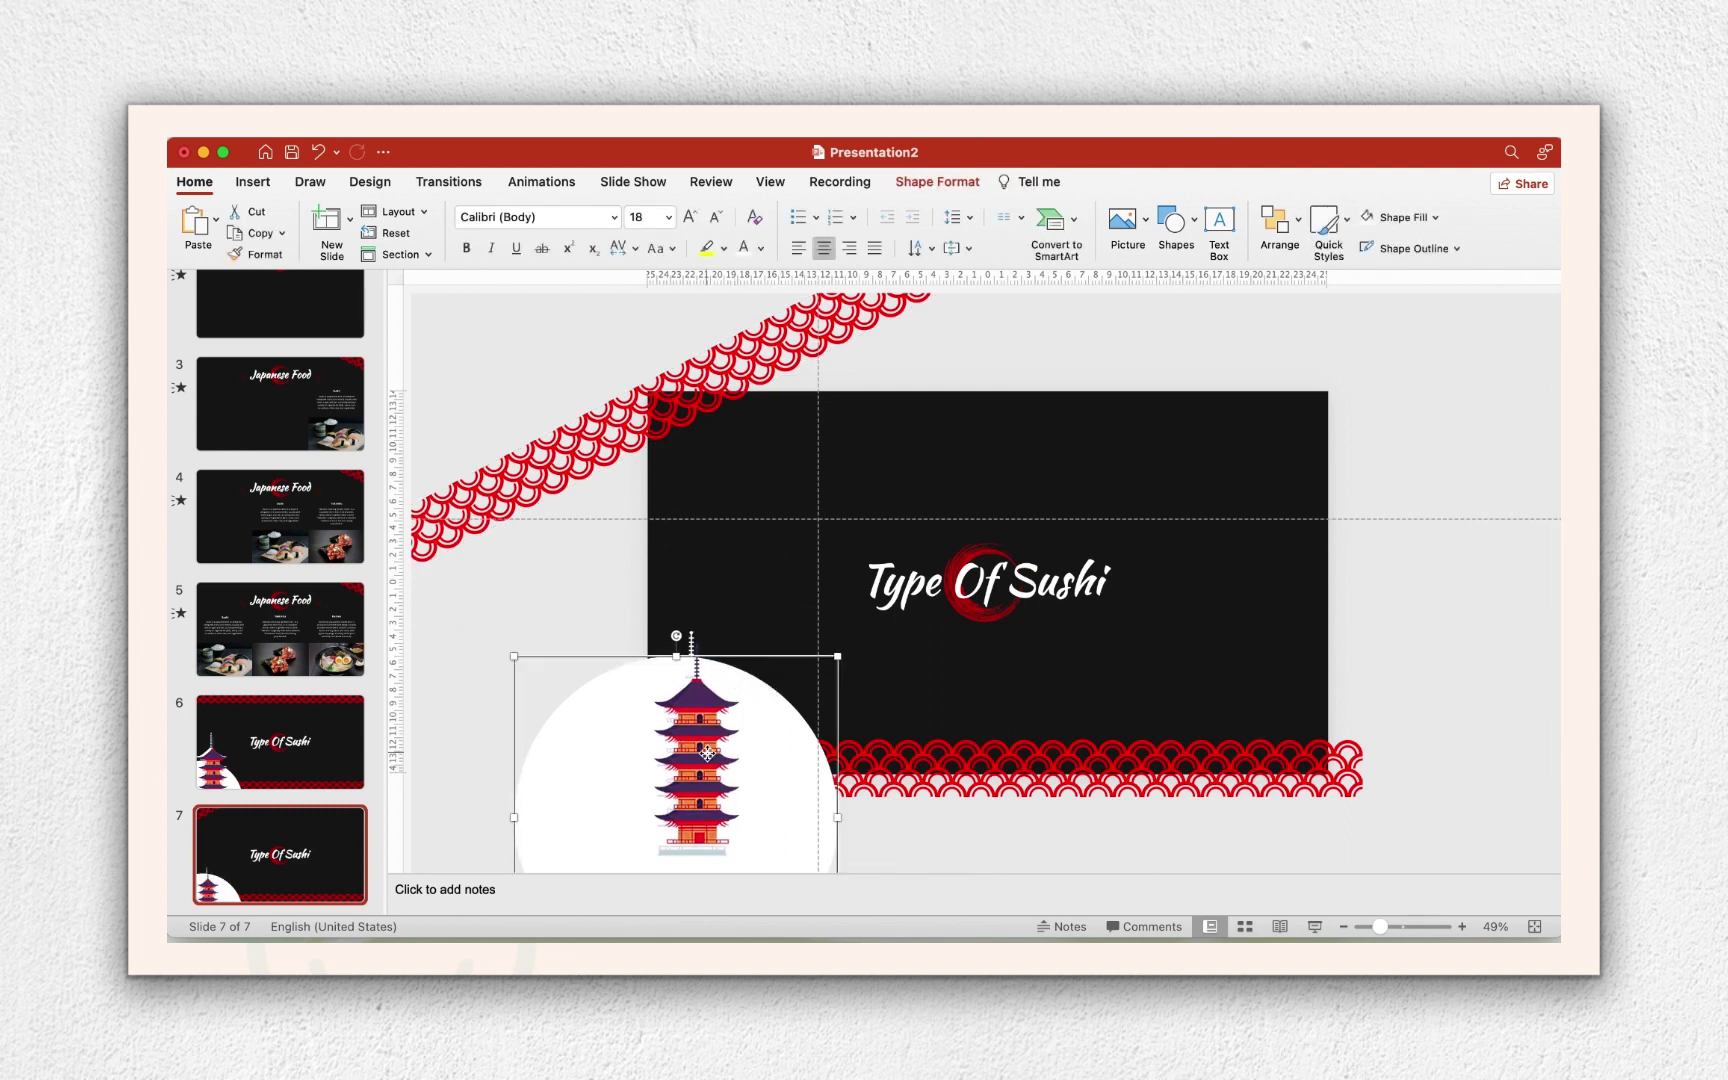
{"action": "left_click_drag", "start_coordinate": [801, 823], "coordinate": [849, 664]}
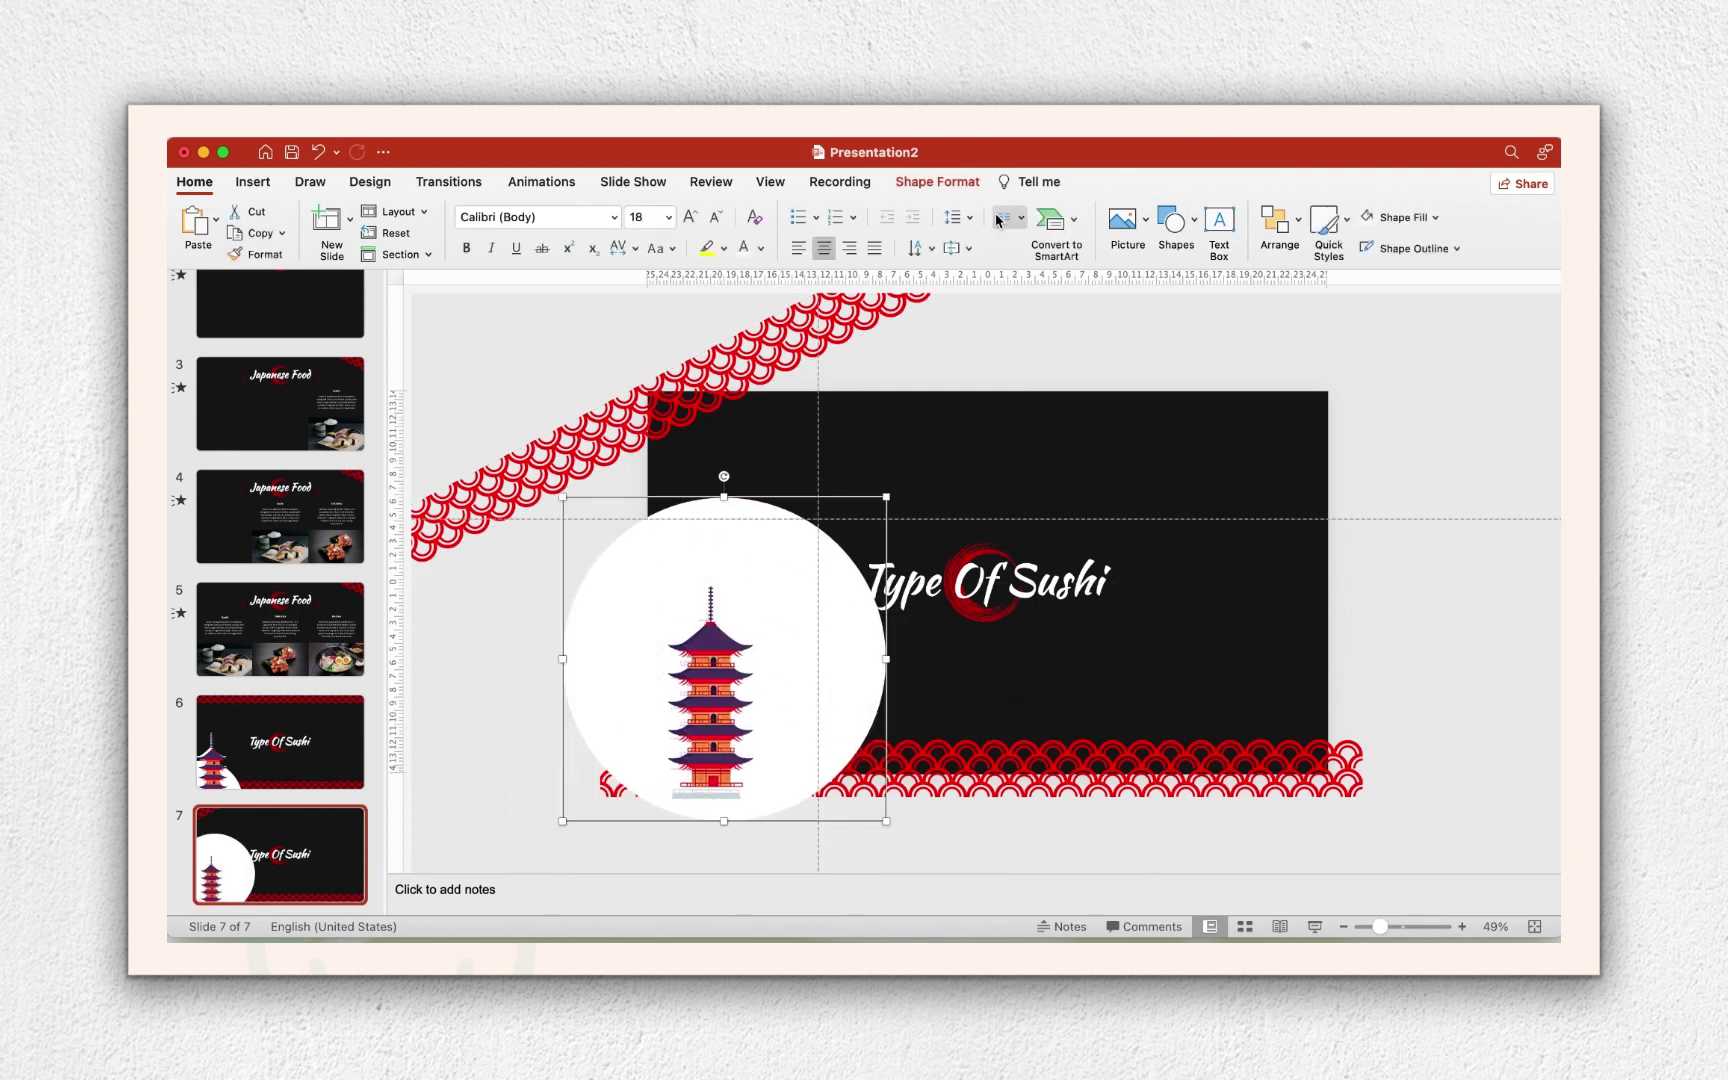
Give the white circle No Fill and a thick outline of 2¼ pt or heavier.
{"action": "left_click", "coordinate": [937, 183]}
{"action": "left_click", "coordinate": [563, 220]}
{"action": "left_click", "coordinate": [600, 251]}
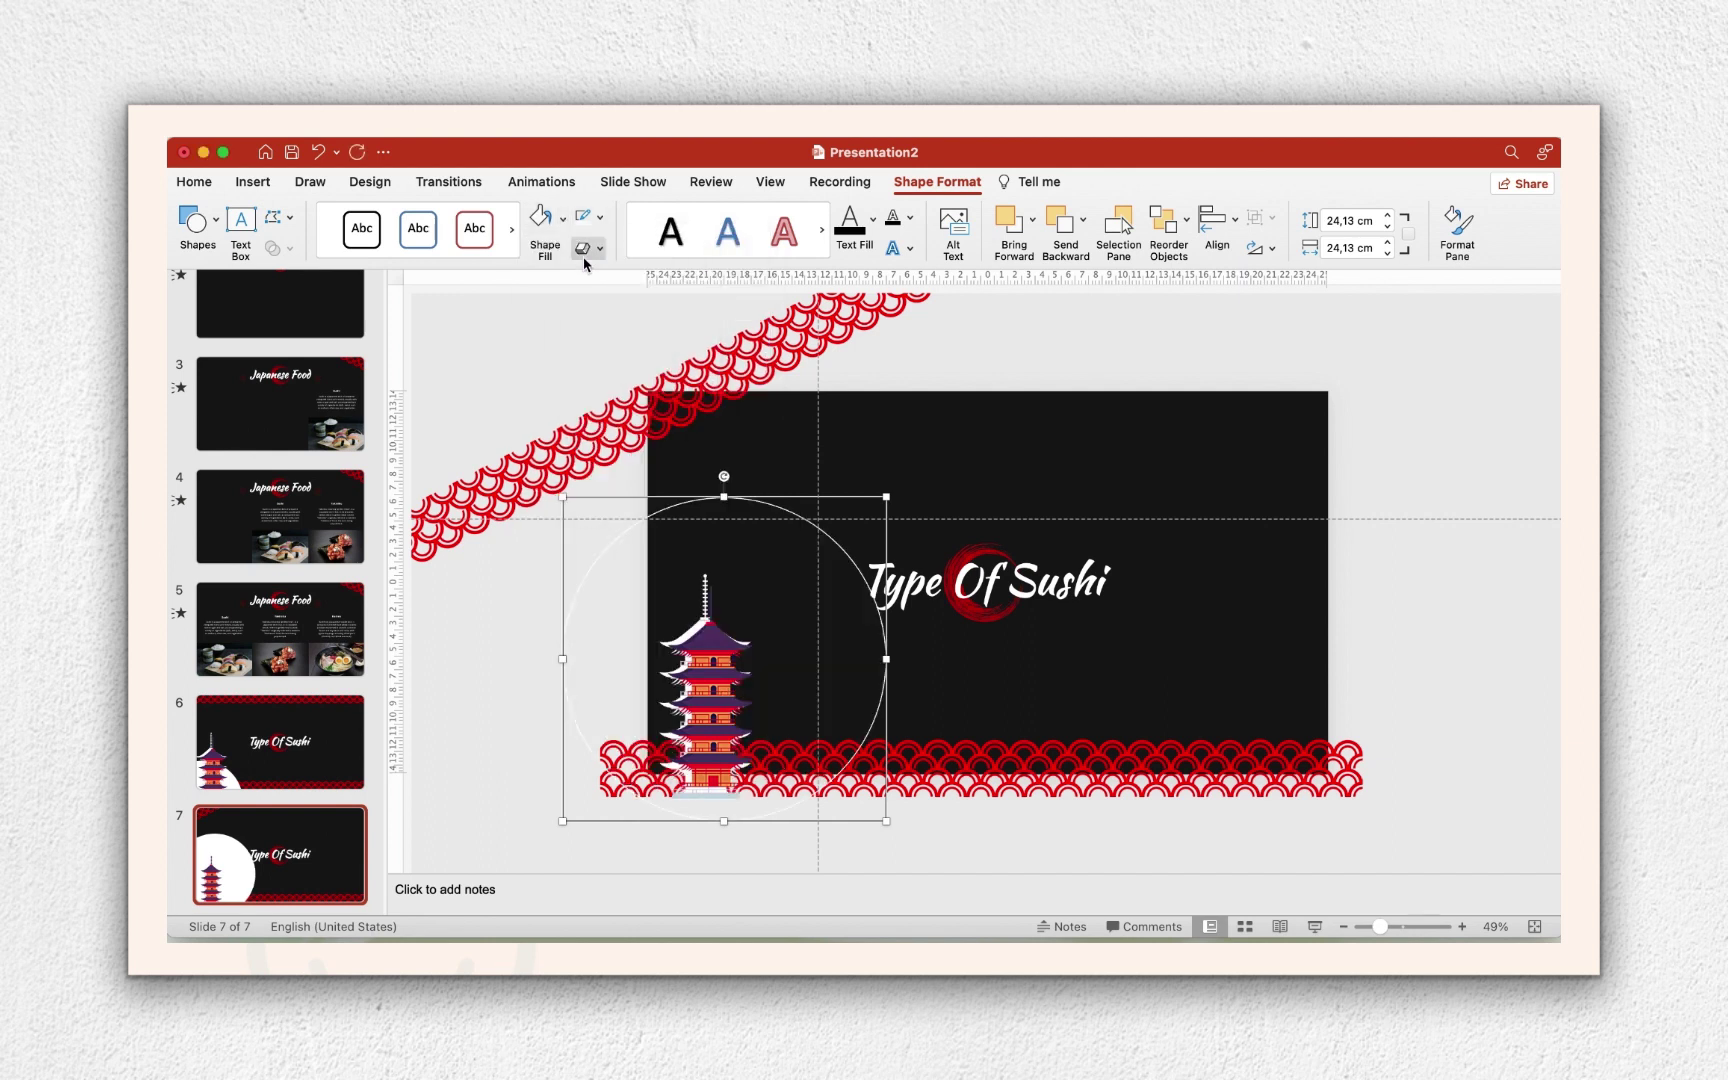
{"action": "left_click", "coordinate": [599, 219]}
{"action": "left_click", "coordinate": [876, 690]}
{"action": "left_click", "coordinate": [599, 219]}
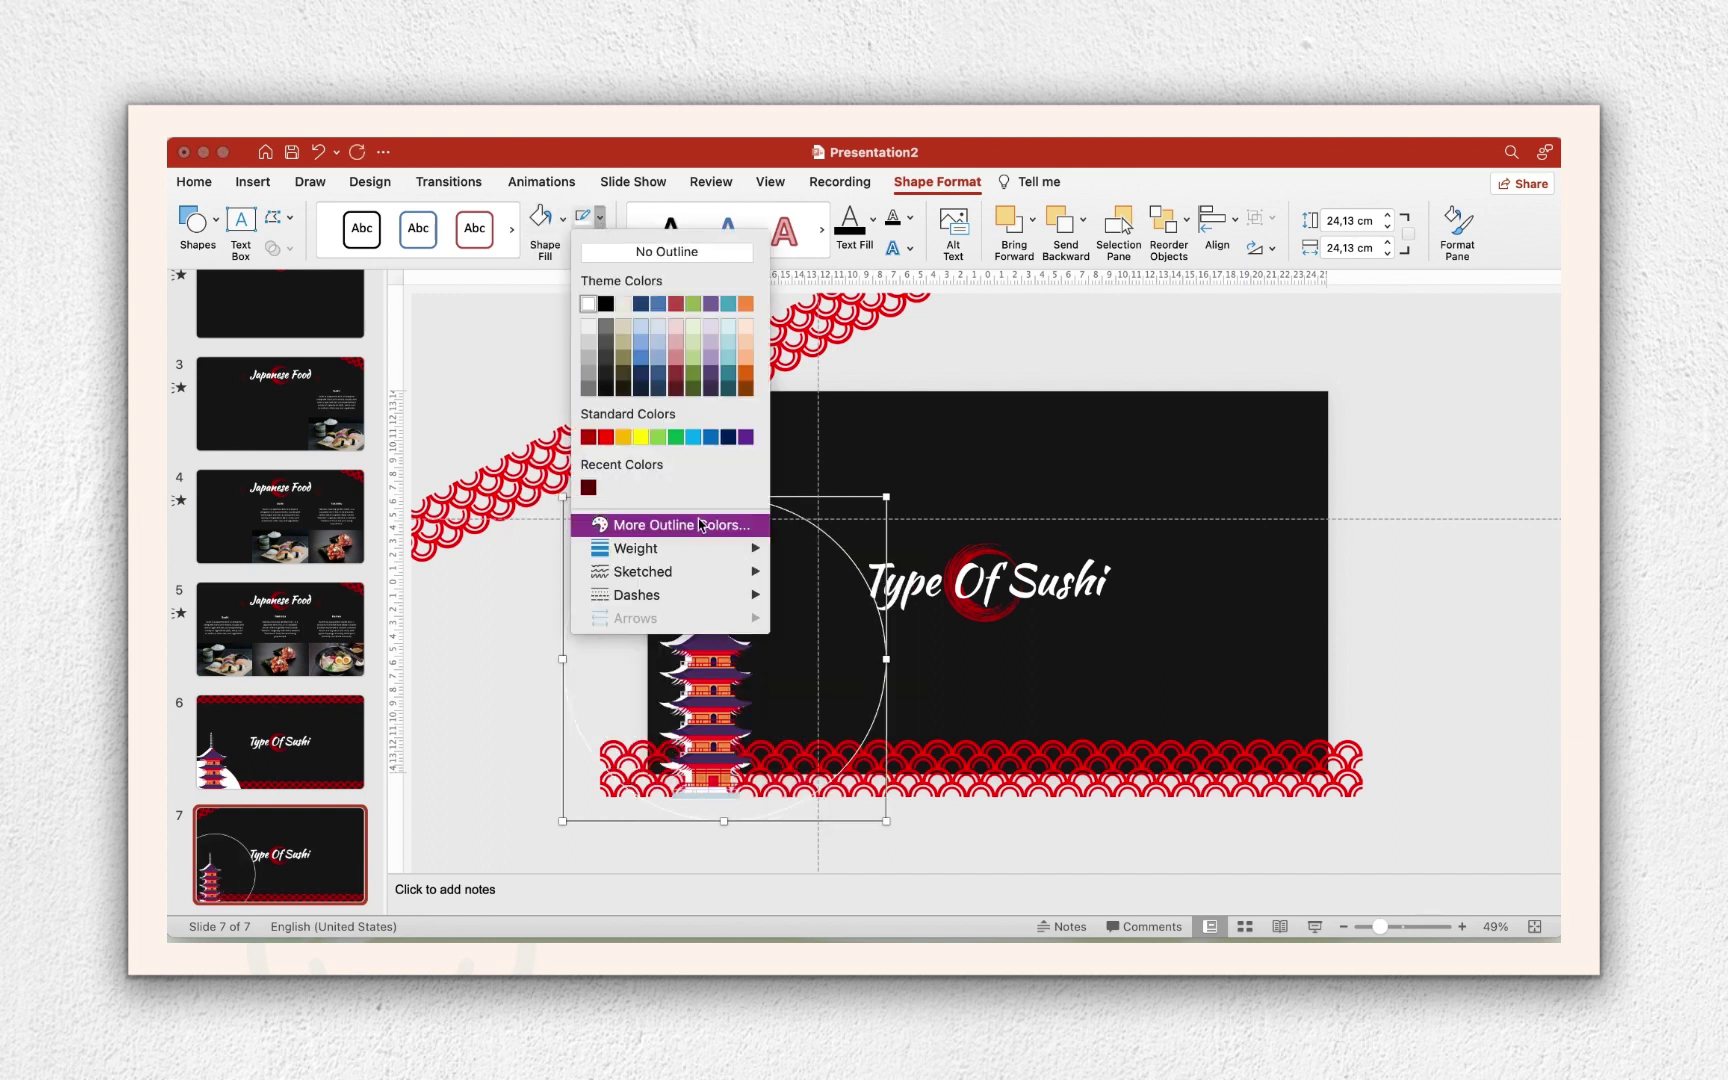
{"action": "left_click", "coordinate": [840, 738]}
{"action": "left_click", "coordinate": [599, 219]}
{"action": "left_click", "coordinate": [835, 760]}
{"action": "left_click", "coordinate": [1060, 630]}
Delete the bottom wave strip from slide 7 and select the Type Of Sushi title.
{"action": "left_click", "coordinate": [1032, 781]}
{"action": "key", "text": "Delete"}
{"action": "left_click", "coordinate": [703, 725]}
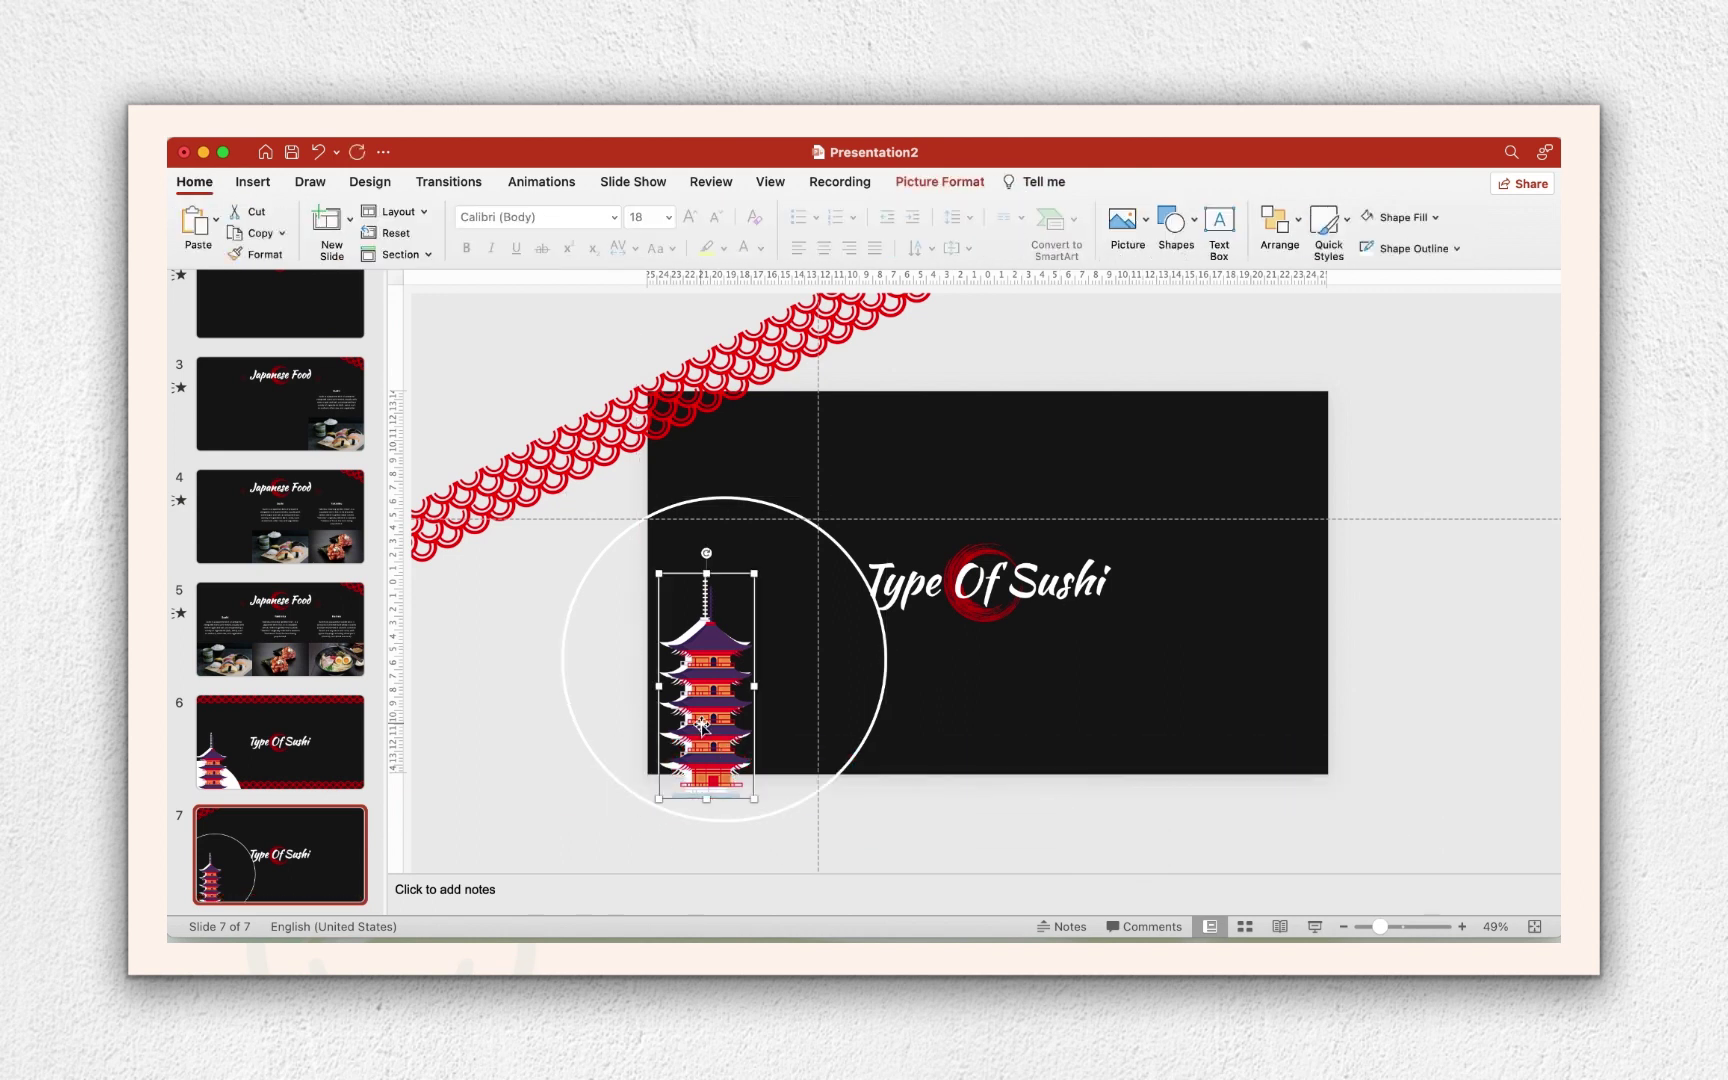
{"action": "left_click", "coordinate": [979, 556]}
Delete the Type Of Sushi title from slide 7 and the red brush circle from slide 6.
{"action": "key", "text": "Delete"}
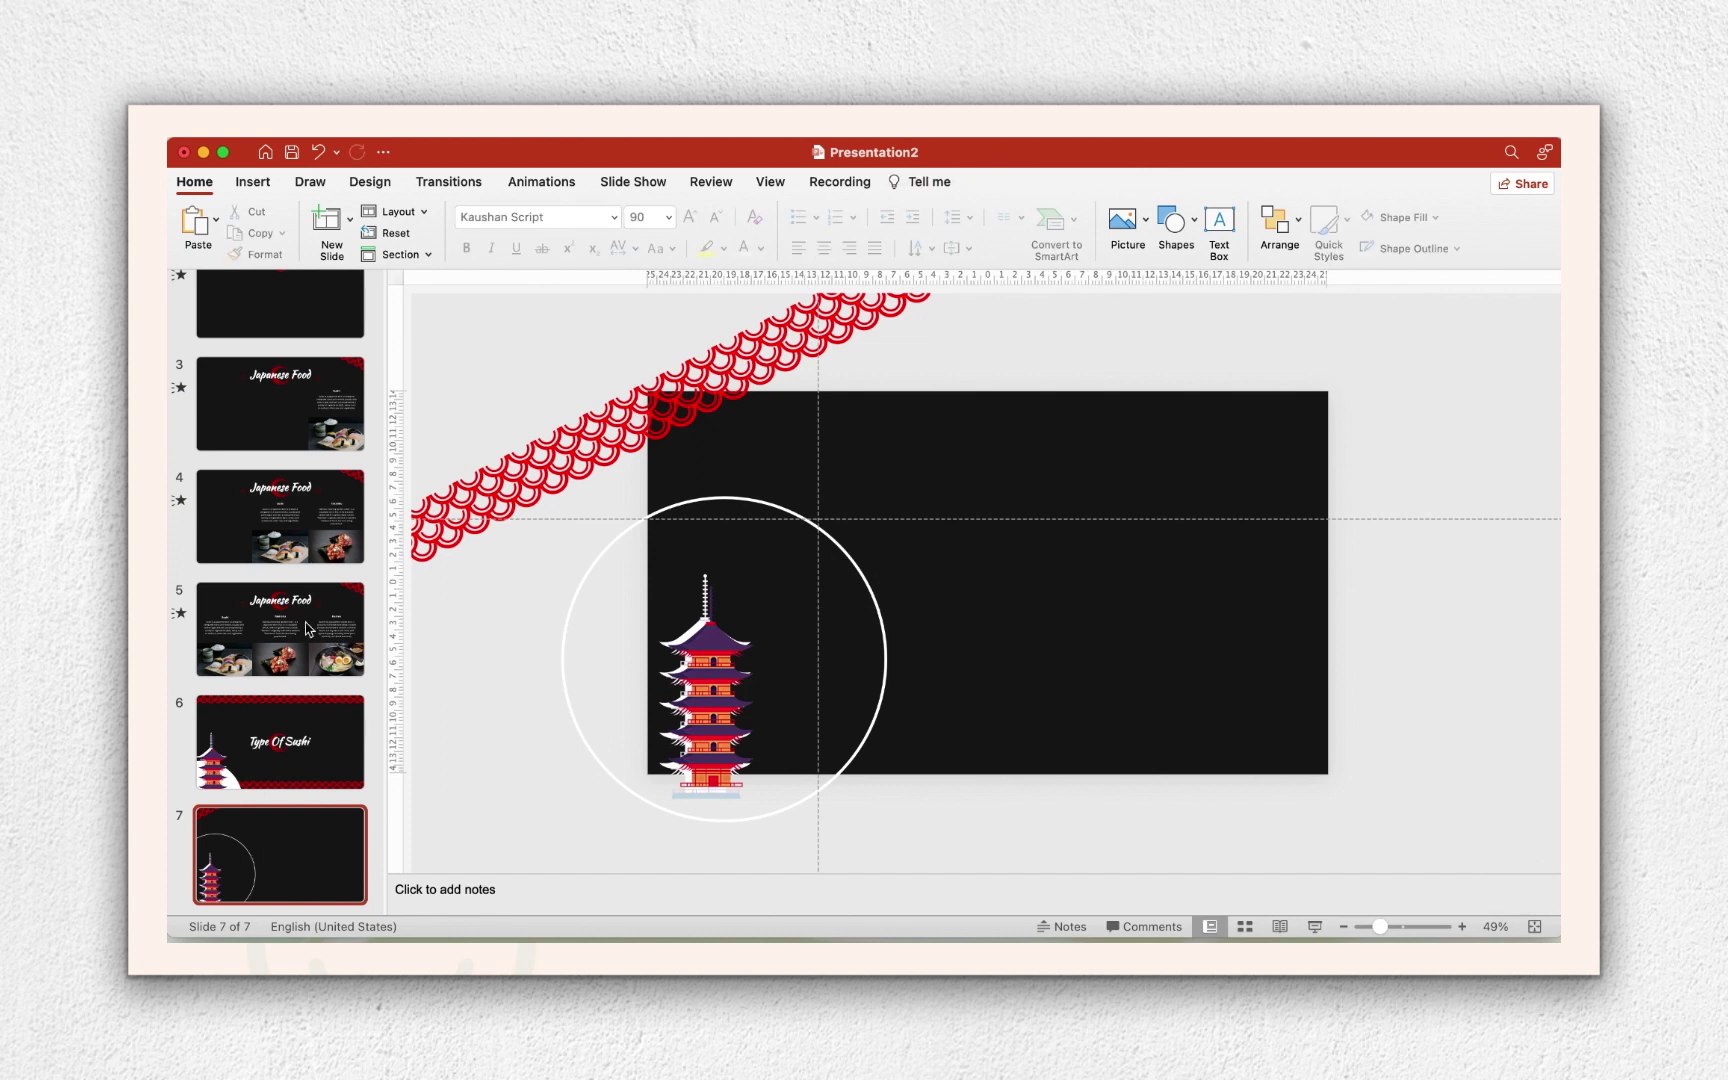
{"action": "scroll", "coordinate": [737, 482], "scroll_direction": "up", "scroll_amount": 2}
{"action": "scroll", "coordinate": [800, 485], "scroll_direction": "up", "scroll_amount": 5}
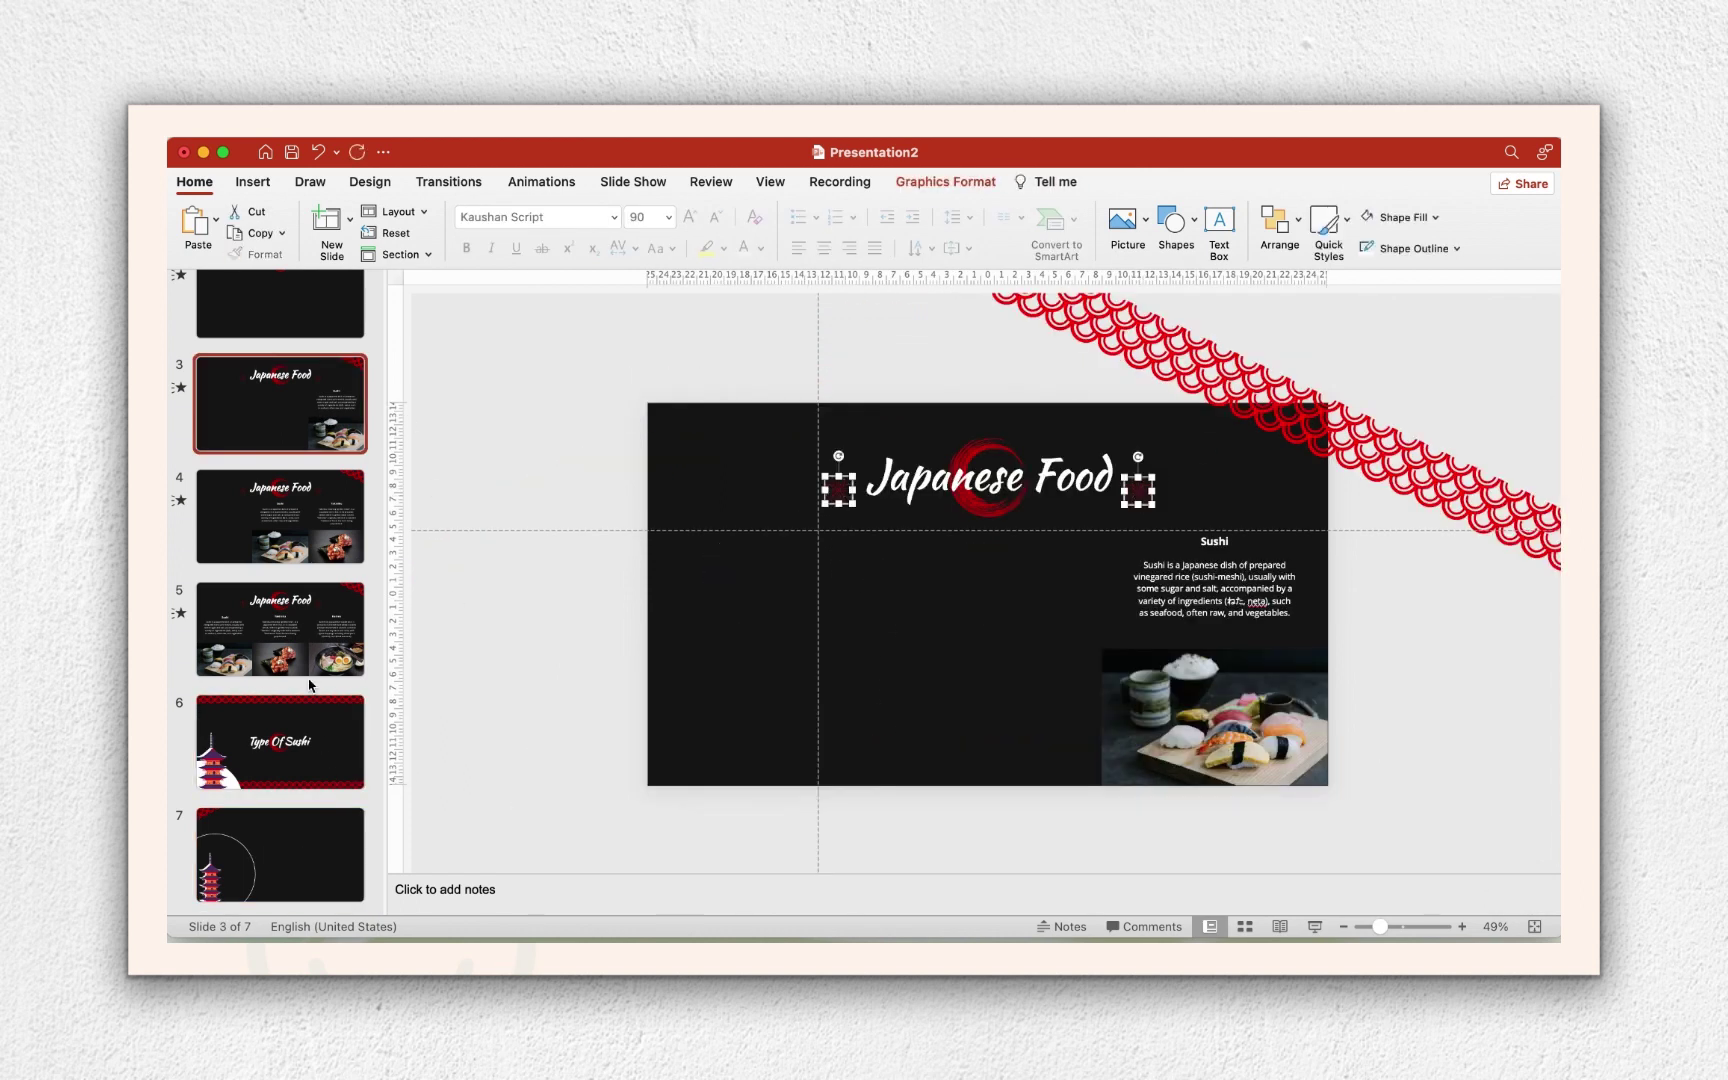
{"action": "left_click", "coordinate": [280, 740]}
{"action": "mouse_move", "coordinate": [978, 592]}
{"action": "left_mouse_down"}
{"action": "mouse_move", "coordinate": [1025, 636]}
{"action": "mouse_move", "coordinate": [995, 663]}
{"action": "left_mouse_up"}
{"action": "key", "text": "Delete"}
Move the two small icons from slide 6 onto slide 7.
{"action": "left_click", "coordinate": [1138, 478]}
{"action": "left_click_drag", "start_coordinate": [1138, 485], "coordinate": [1125, 578]}
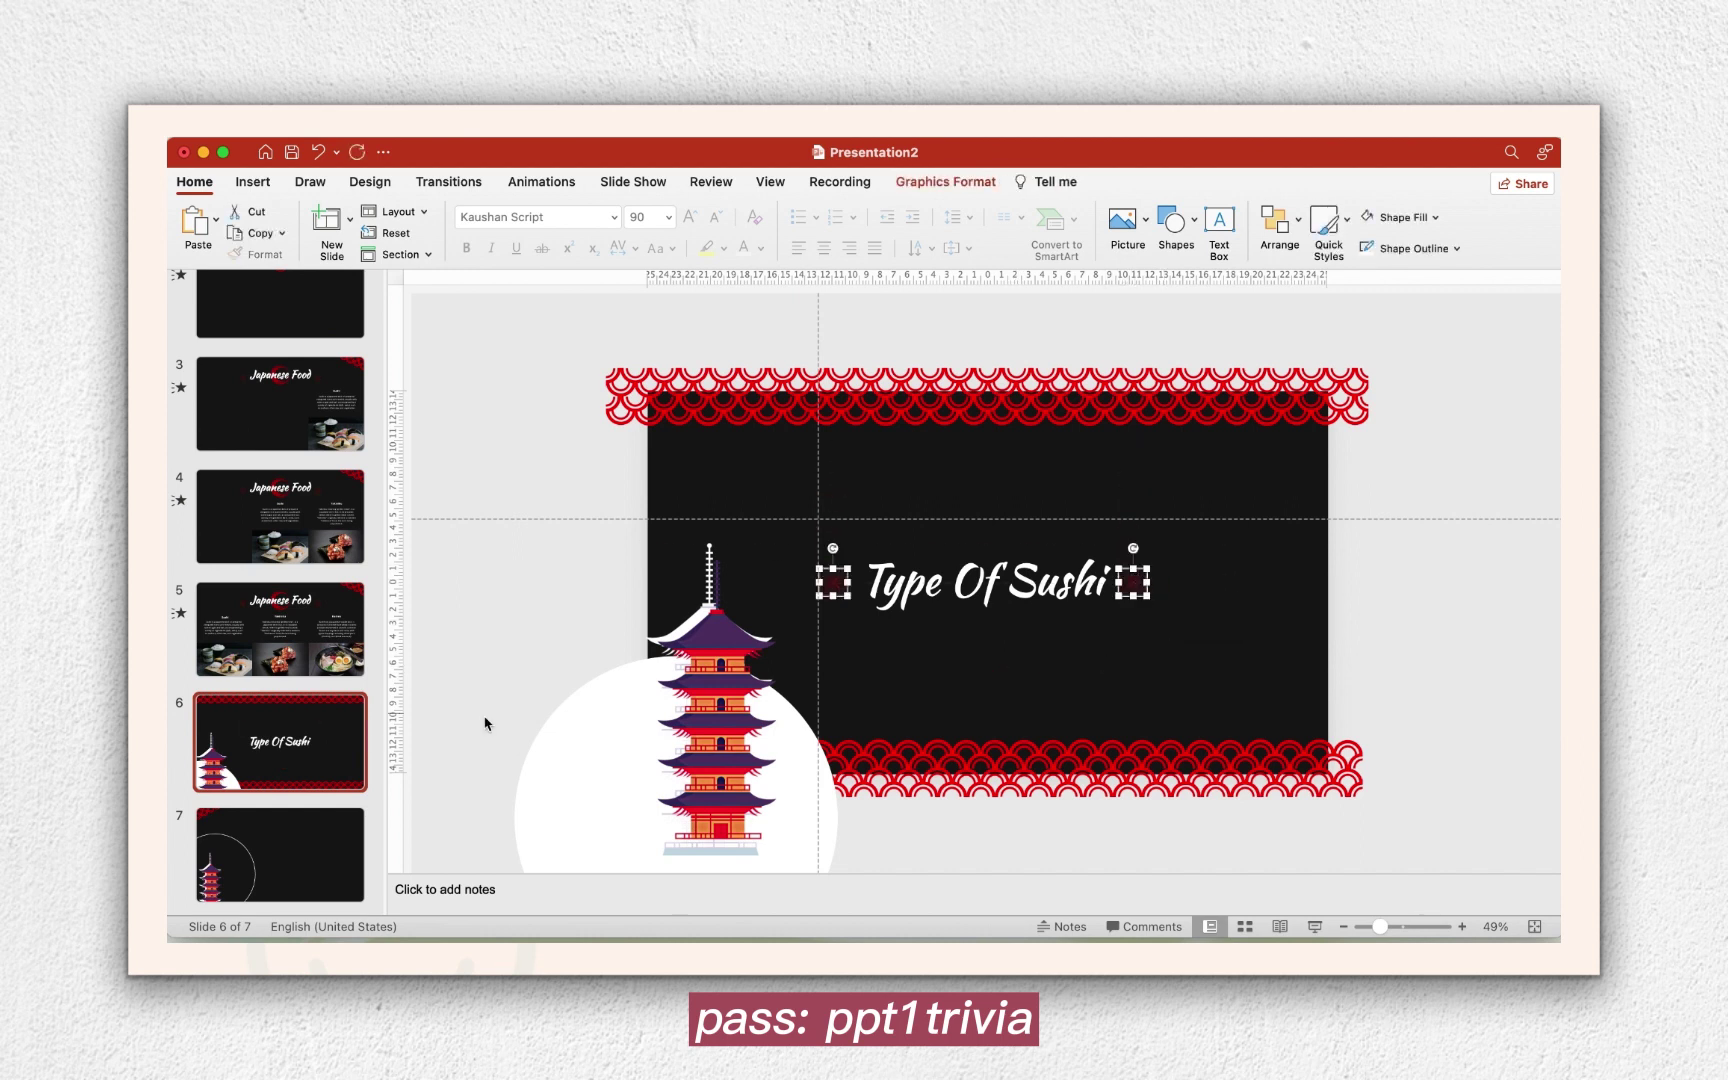
{"action": "key", "text": "ctrl+x"}
{"action": "key", "text": "Page_Down"}
{"action": "key", "text": "ctrl+v"}
{"action": "mouse_move", "coordinate": [851, 560]}
{"action": "left_mouse_down"}
{"action": "mouse_move", "coordinate": [735, 490]}
{"action": "mouse_move", "coordinate": [862, 559]}
{"action": "left_mouse_up"}
{"action": "left_click", "coordinate": [437, 420]}
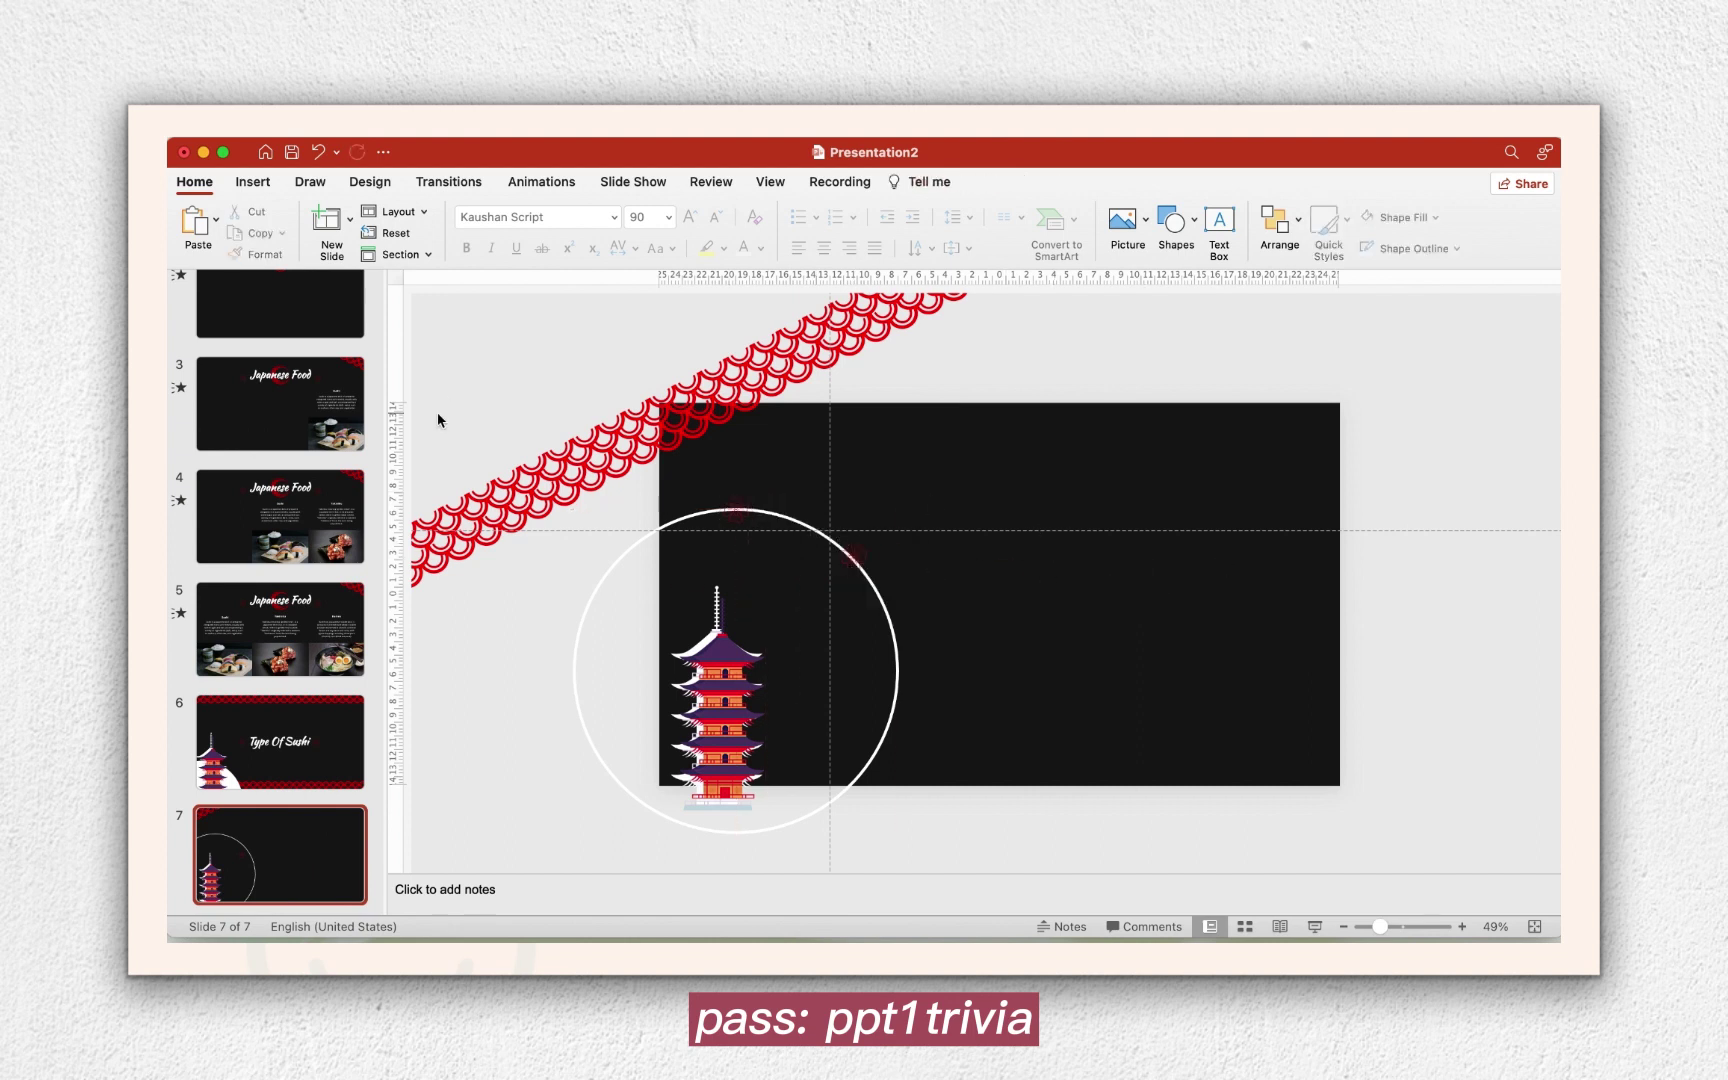
Insert Picture8.svg and the other chosen pictures from file into slide 7.
{"action": "left_click", "coordinate": [253, 182]}
{"action": "left_click", "coordinate": [330, 222]}
{"action": "left_click", "coordinate": [390, 274]}
{"action": "left_click", "coordinate": [711, 505]}
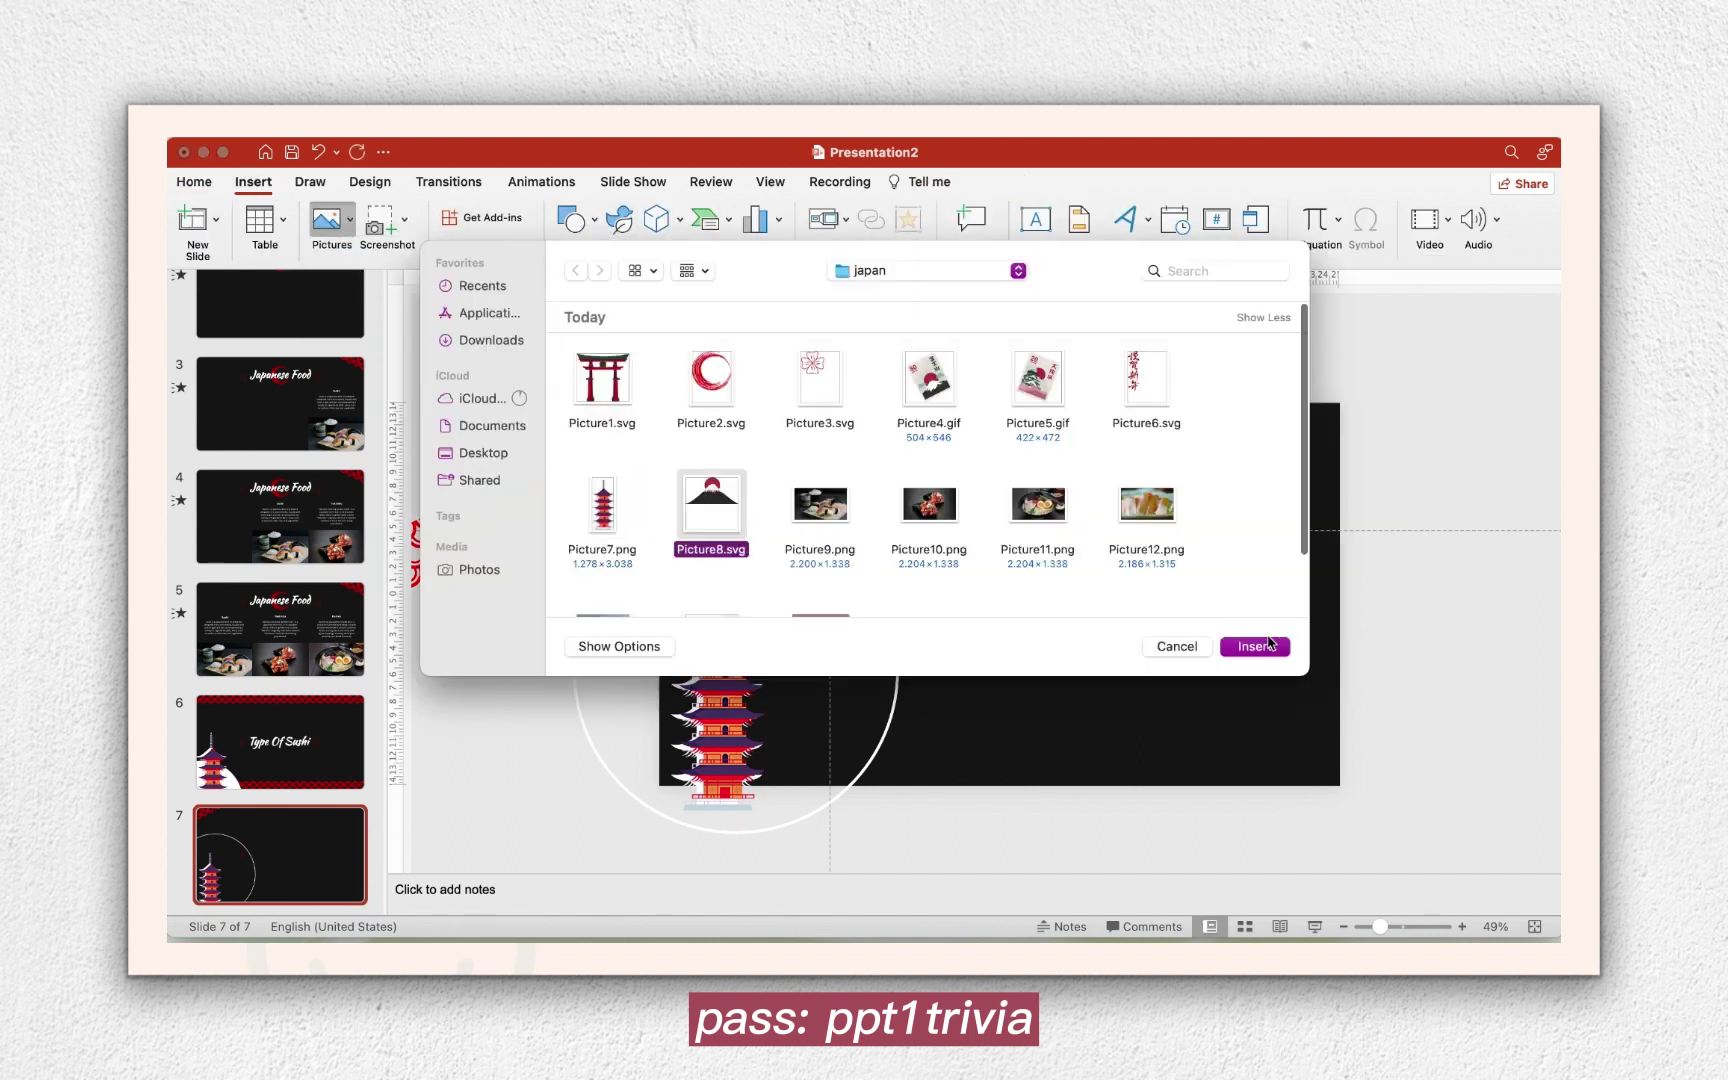
{"action": "left_click", "coordinate": [1255, 646]}
Place the calligraphy beside the pagoda, the Osaka and Fuji stamps at right, and Mount Fuji by the pagoda.
{"action": "left_click_drag", "start_coordinate": [1017, 611], "coordinate": [808, 625]}
{"action": "left_click_drag", "start_coordinate": [1048, 633], "coordinate": [1318, 605]}
{"action": "left_click_drag", "start_coordinate": [963, 598], "coordinate": [1167, 467]}
{"action": "left_click_drag", "start_coordinate": [1268, 575], "coordinate": [1277, 595]}
{"action": "left_click_drag", "start_coordinate": [1185, 470], "coordinate": [1211, 470]}
{"action": "left_click_drag", "start_coordinate": [999, 610], "coordinate": [748, 738]}
Change the fill colour of the small graphic above the pagoda.
{"action": "left_click", "coordinate": [735, 510]}
{"action": "left_click", "coordinate": [946, 182]}
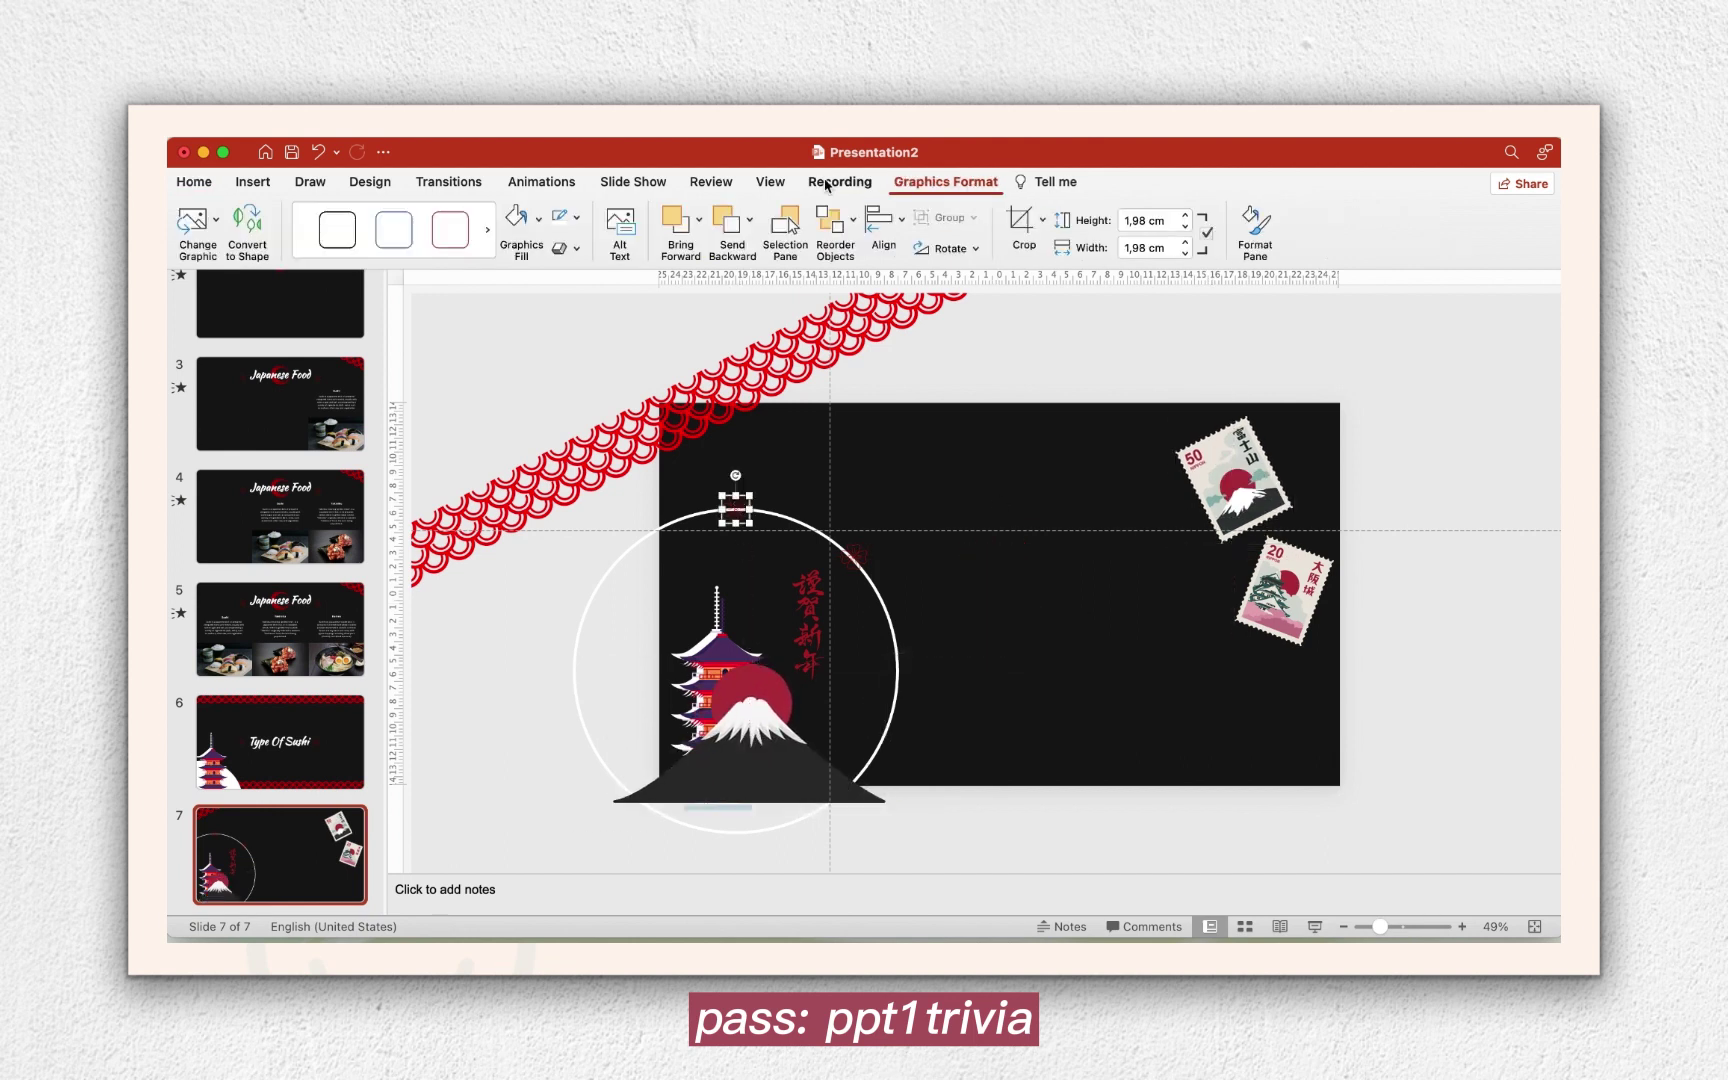
{"action": "left_click", "coordinate": [524, 234]}
{"action": "left_click", "coordinate": [853, 557]}
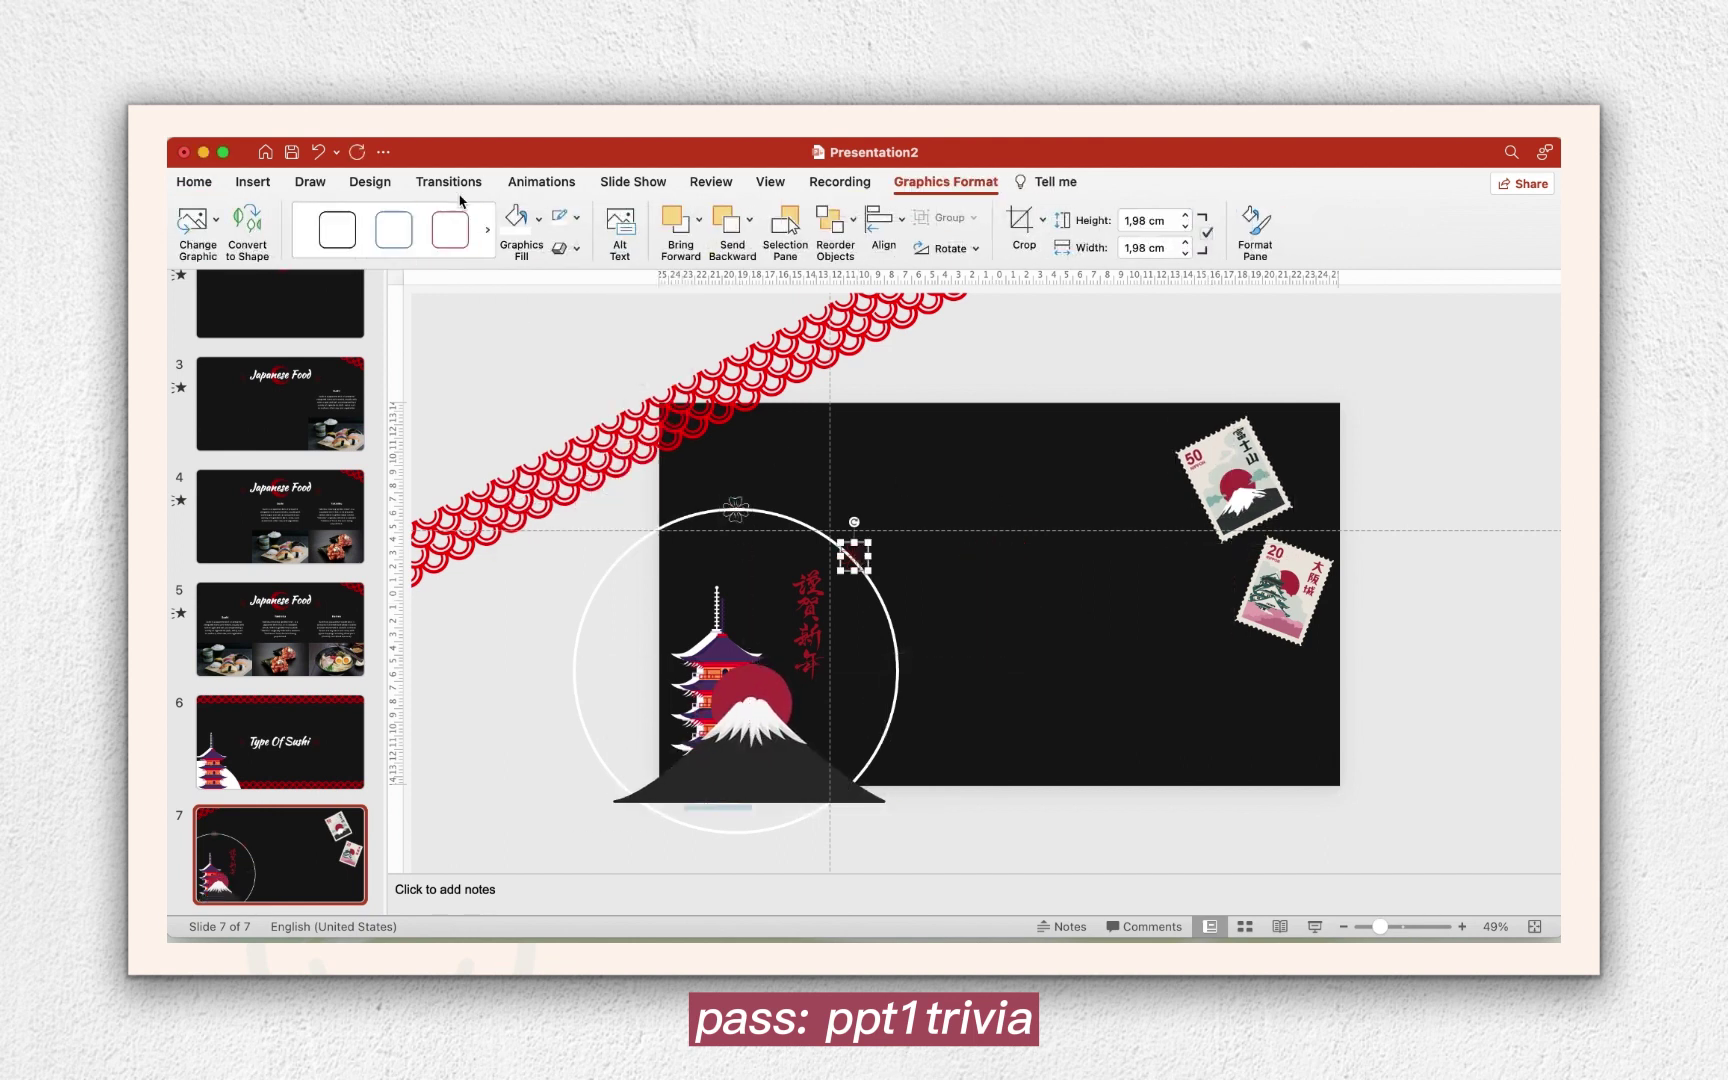
{"action": "left_click", "coordinate": [808, 640]}
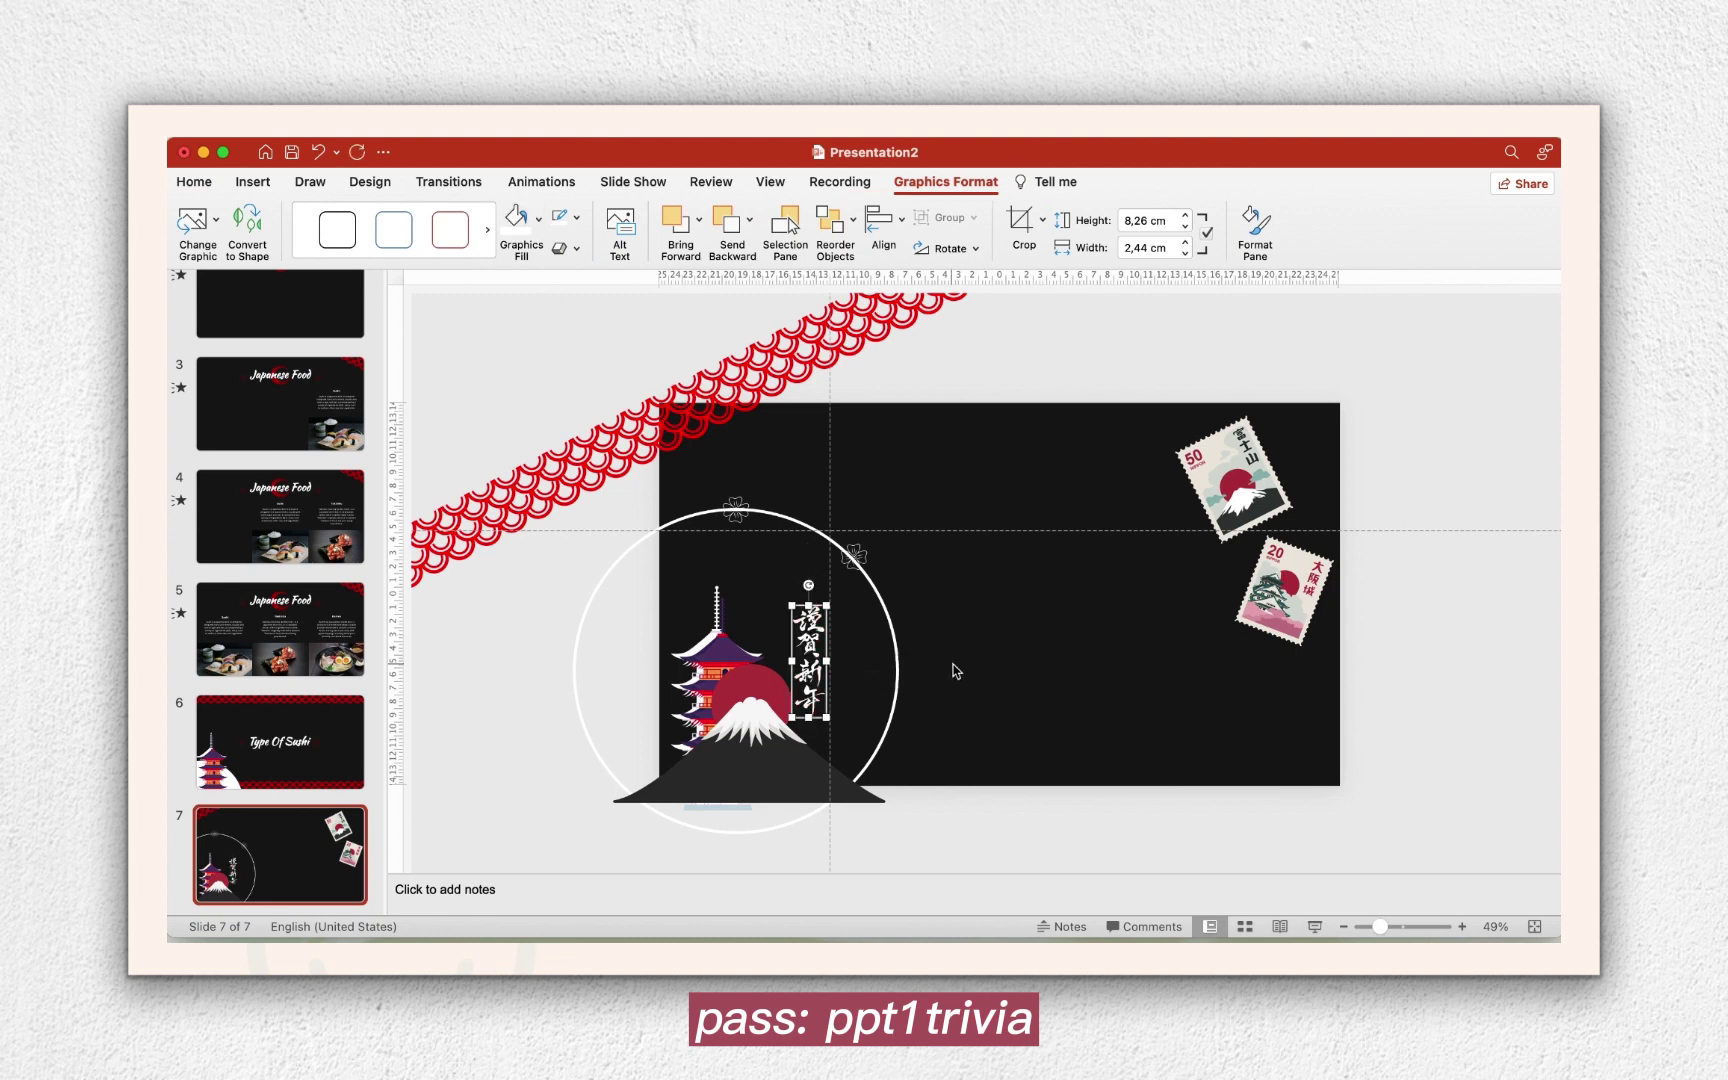
Position Mount Fuji at the lower left and bring the pagoda back in front of it.
{"action": "left_click_drag", "start_coordinate": [770, 745], "coordinate": [764, 758]}
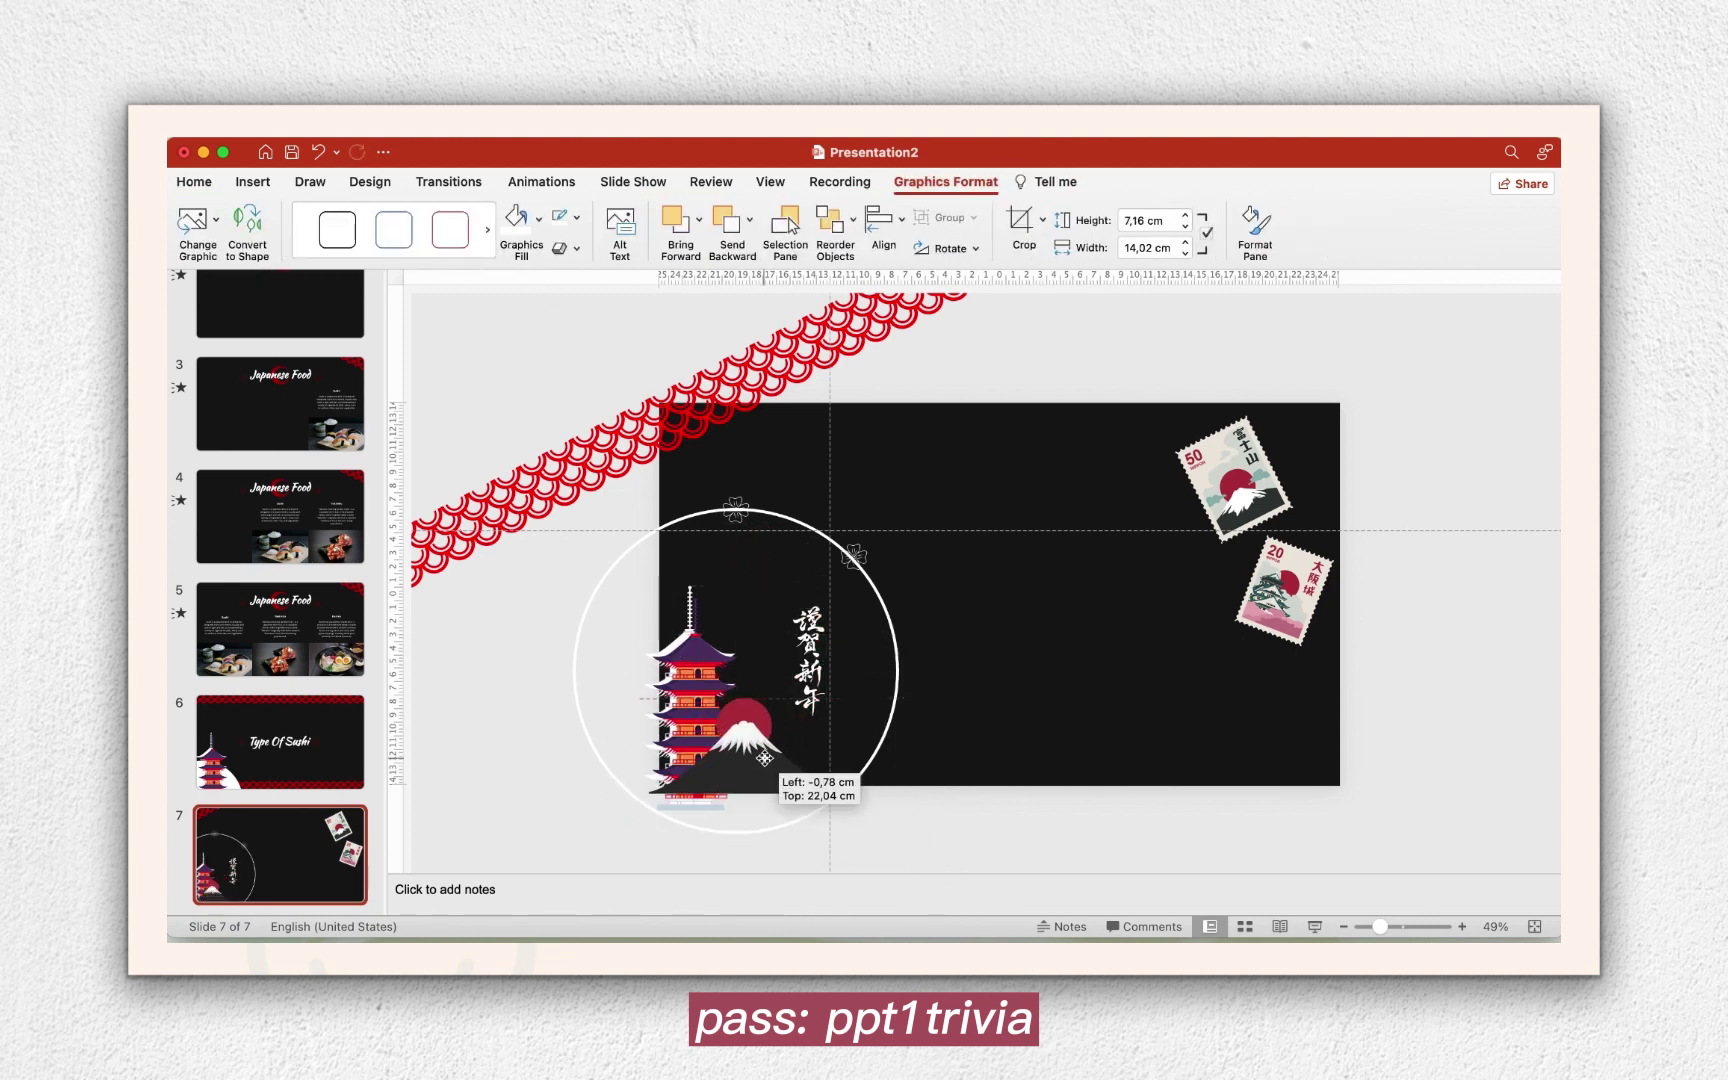
{"action": "key", "text": "super+x"}
{"action": "key", "text": "super+v"}
{"action": "left_click_drag", "start_coordinate": [688, 700], "coordinate": [677, 692]}
{"action": "left_click", "coordinate": [735, 510]}
{"action": "left_click", "coordinate": [866, 563]}
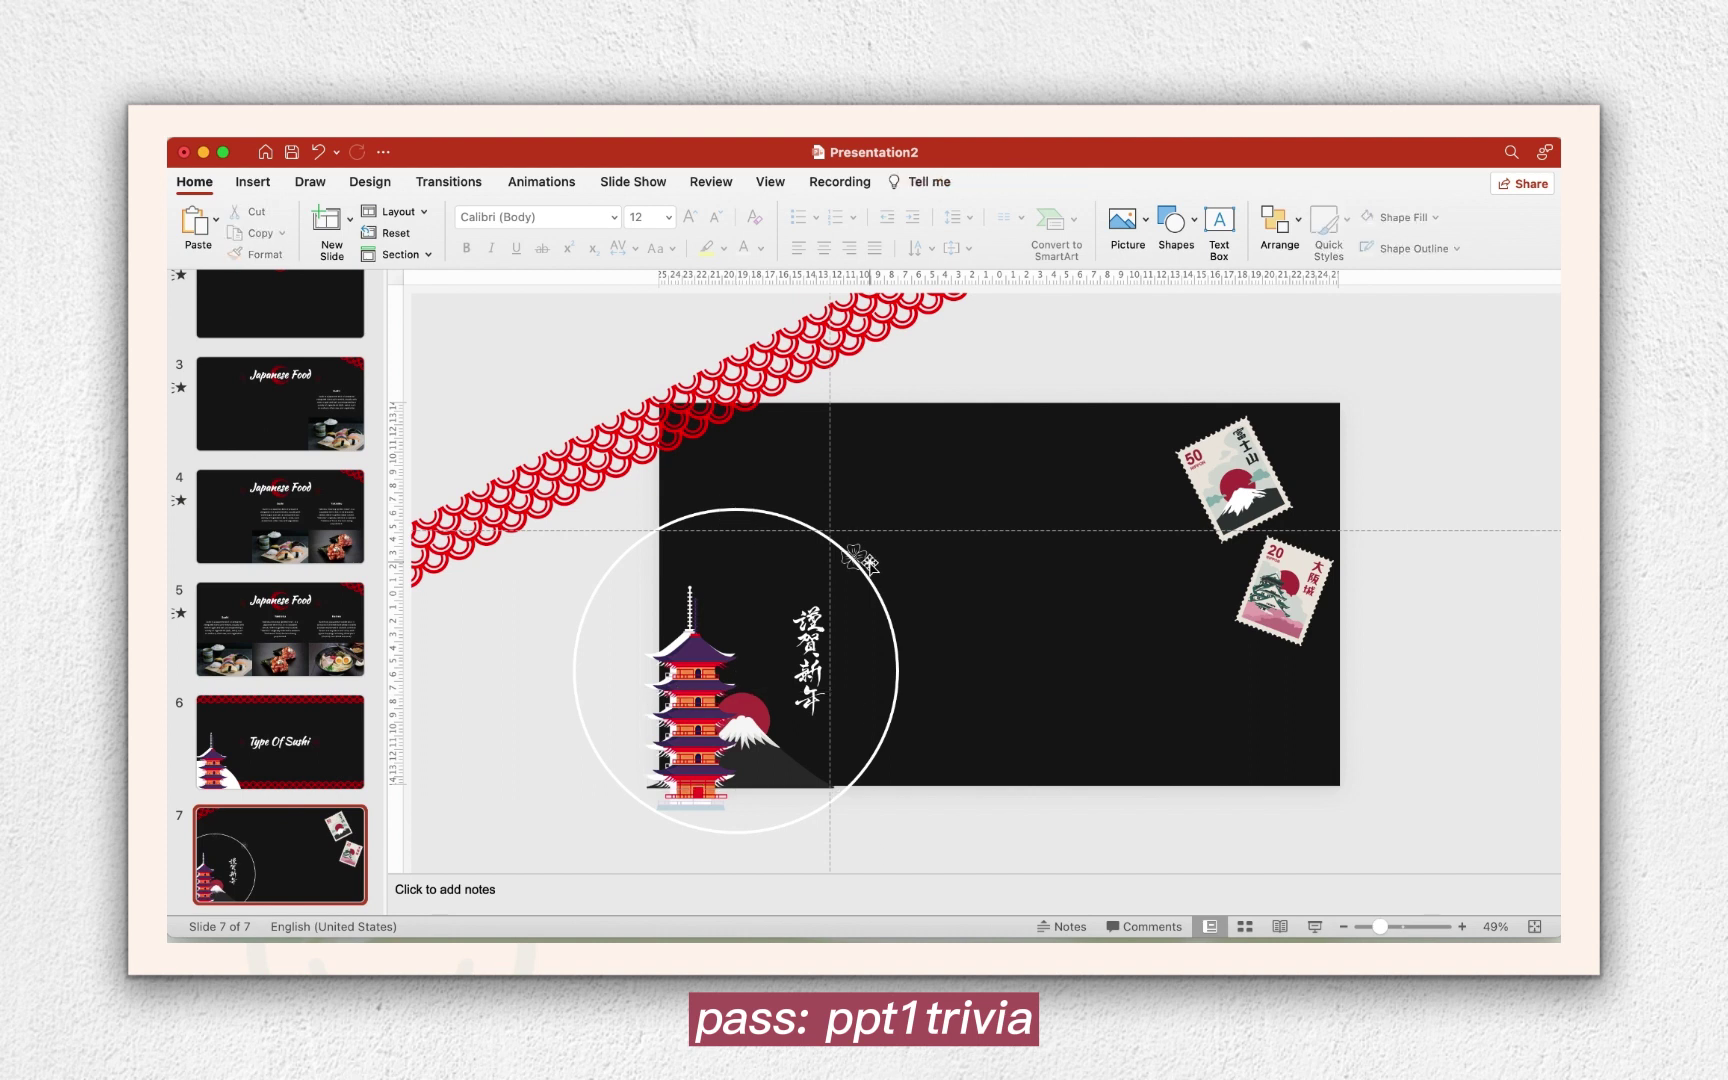
Draw a small circle dot on the ring's top edge and paste an Onigiri label above it.
{"action": "left_click", "coordinate": [253, 182]}
{"action": "left_click", "coordinate": [576, 222]}
{"action": "left_click", "coordinate": [935, 471]}
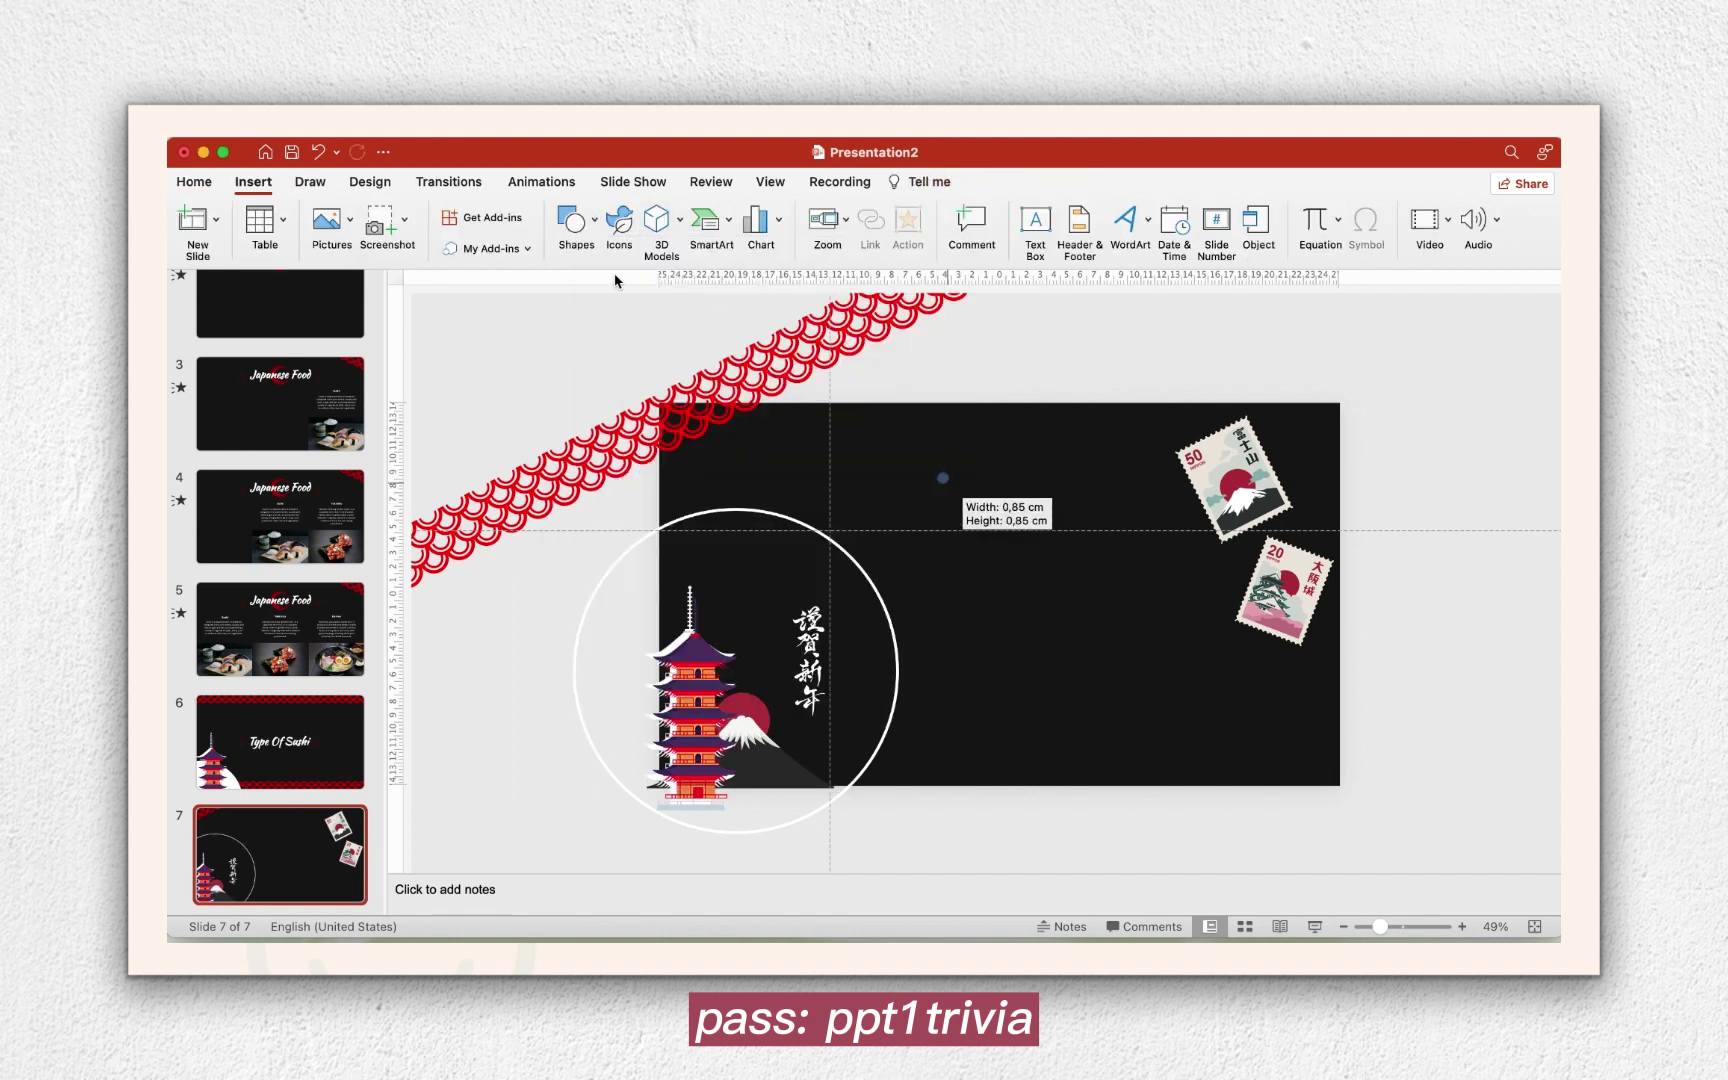
{"action": "left_click_drag", "start_coordinate": [940, 478], "coordinate": [776, 515]}
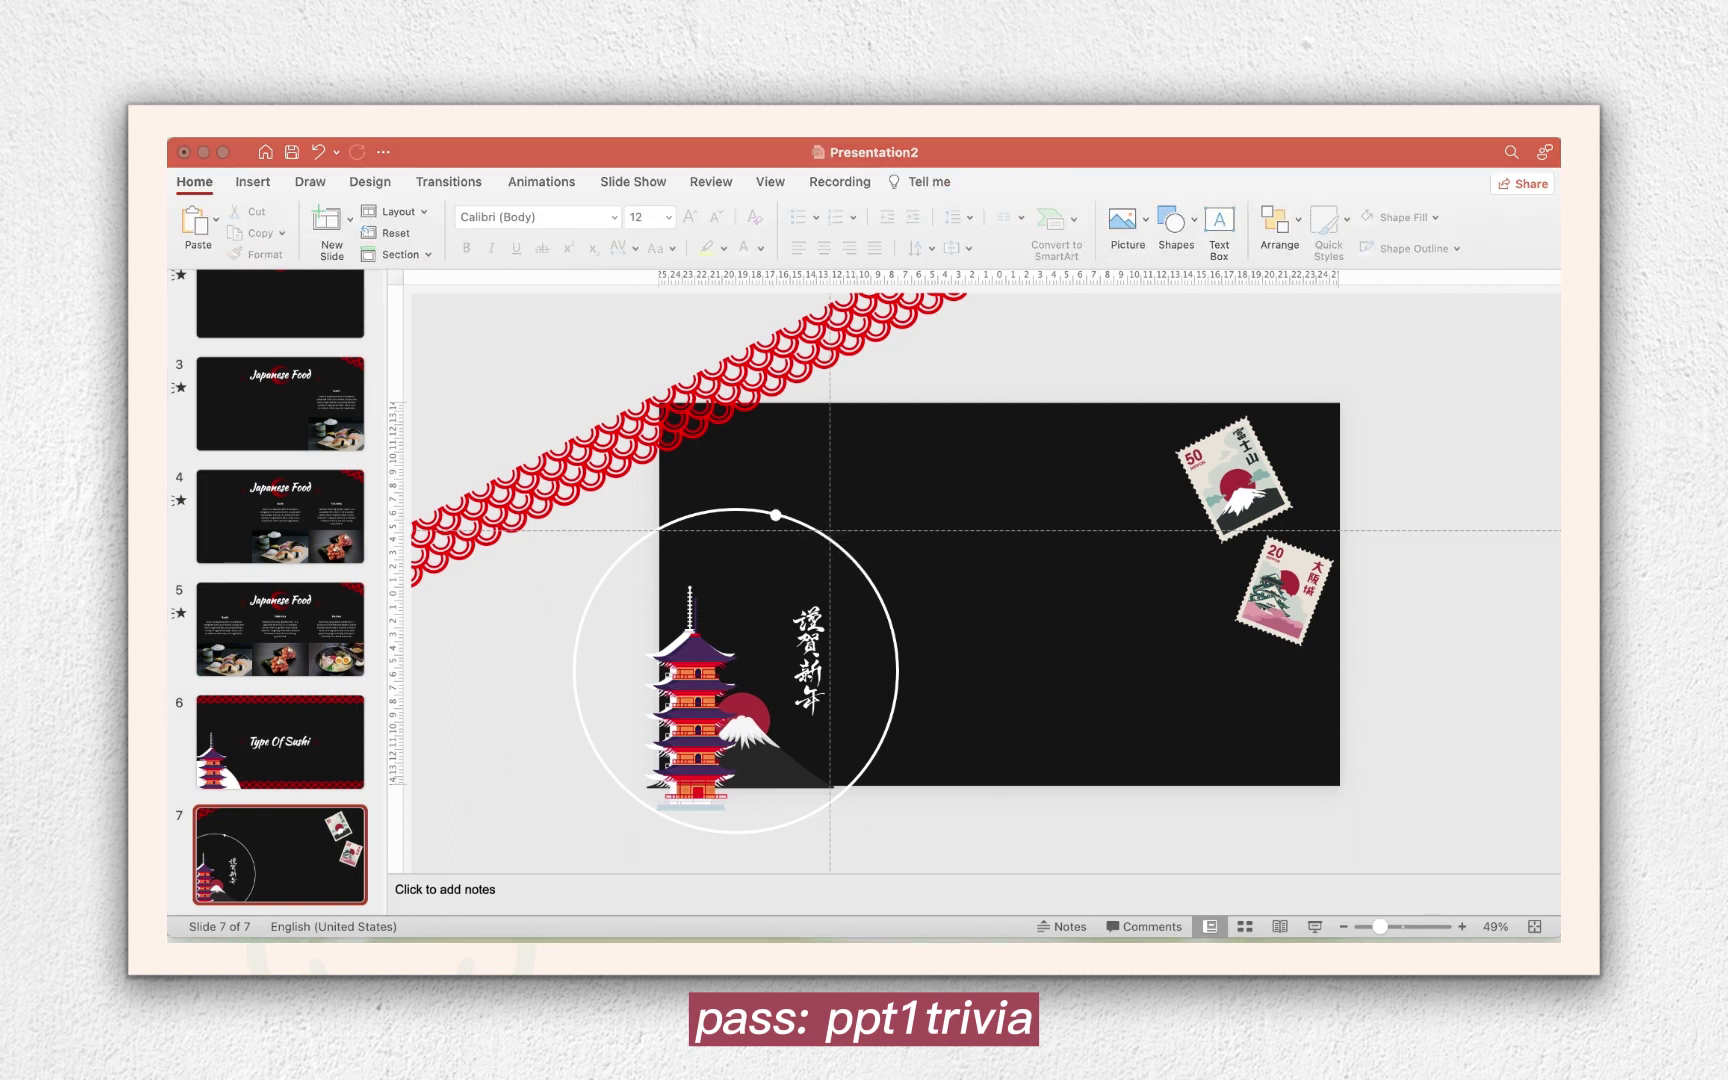
{"action": "left_click", "coordinate": [856, 490]}
{"action": "key", "text": "super+v"}
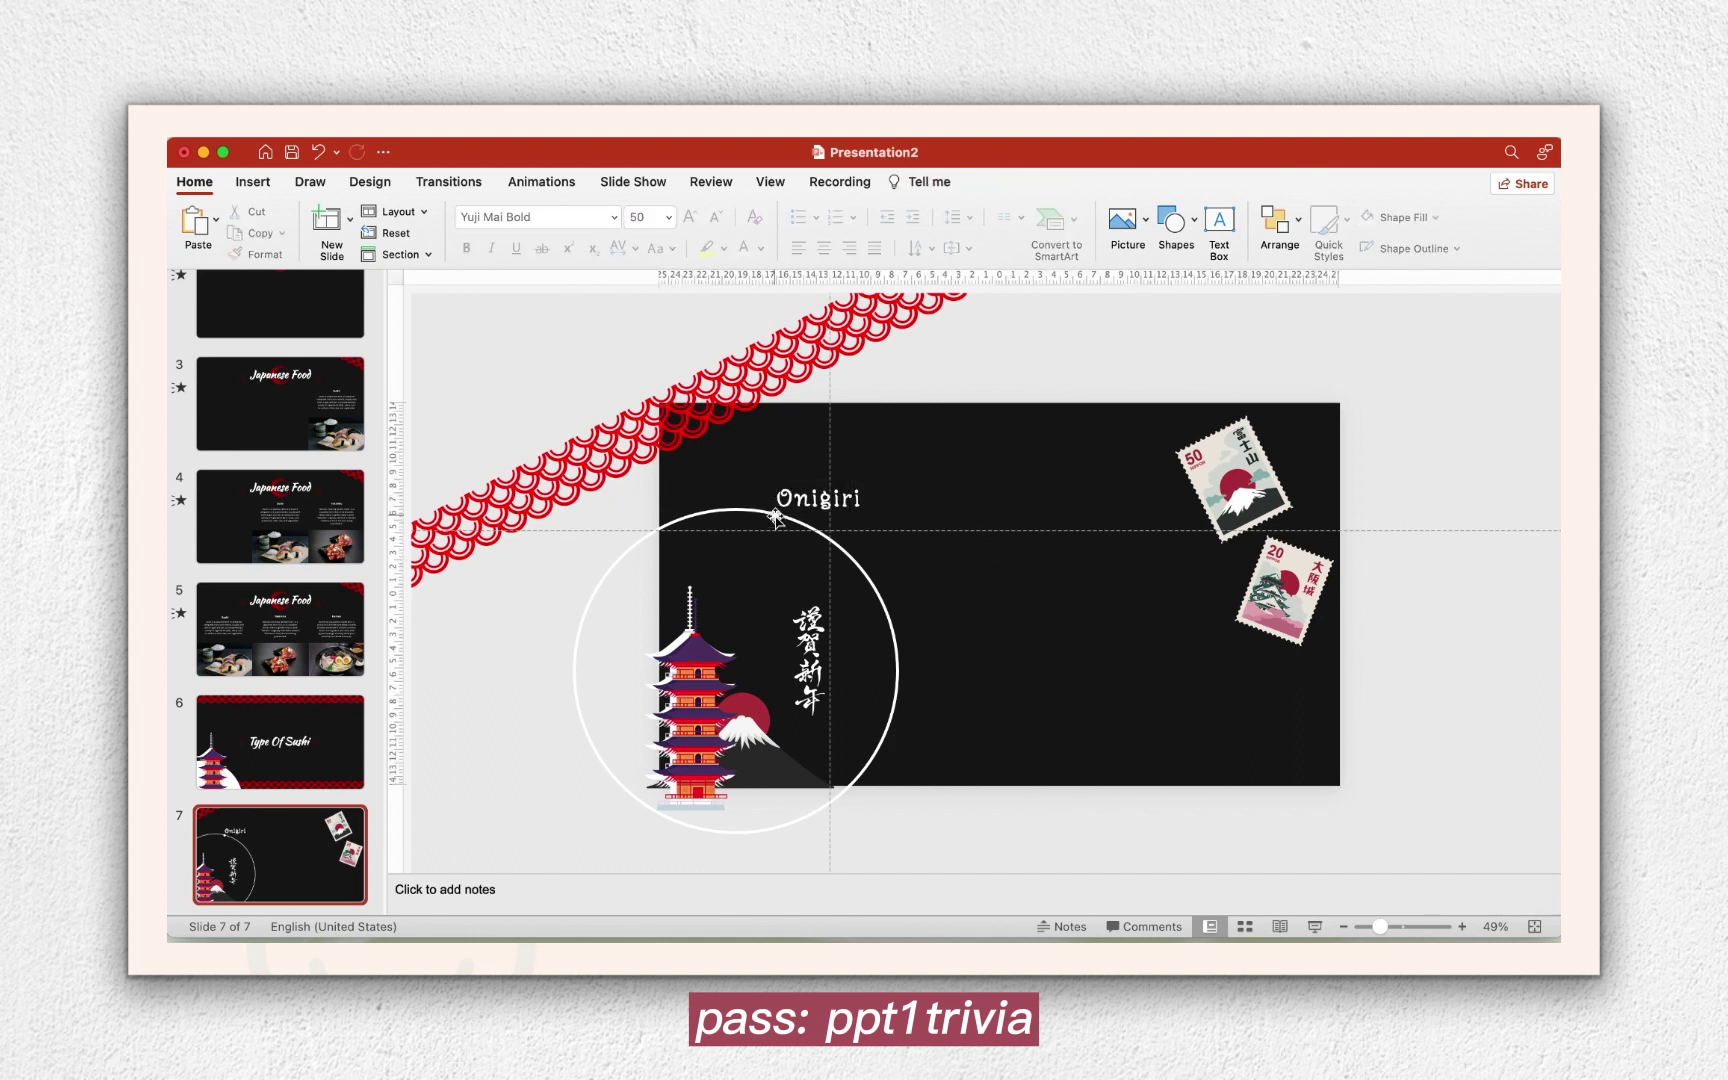
{"action": "left_click", "coordinate": [810, 551]}
{"action": "left_click", "coordinate": [833, 497]}
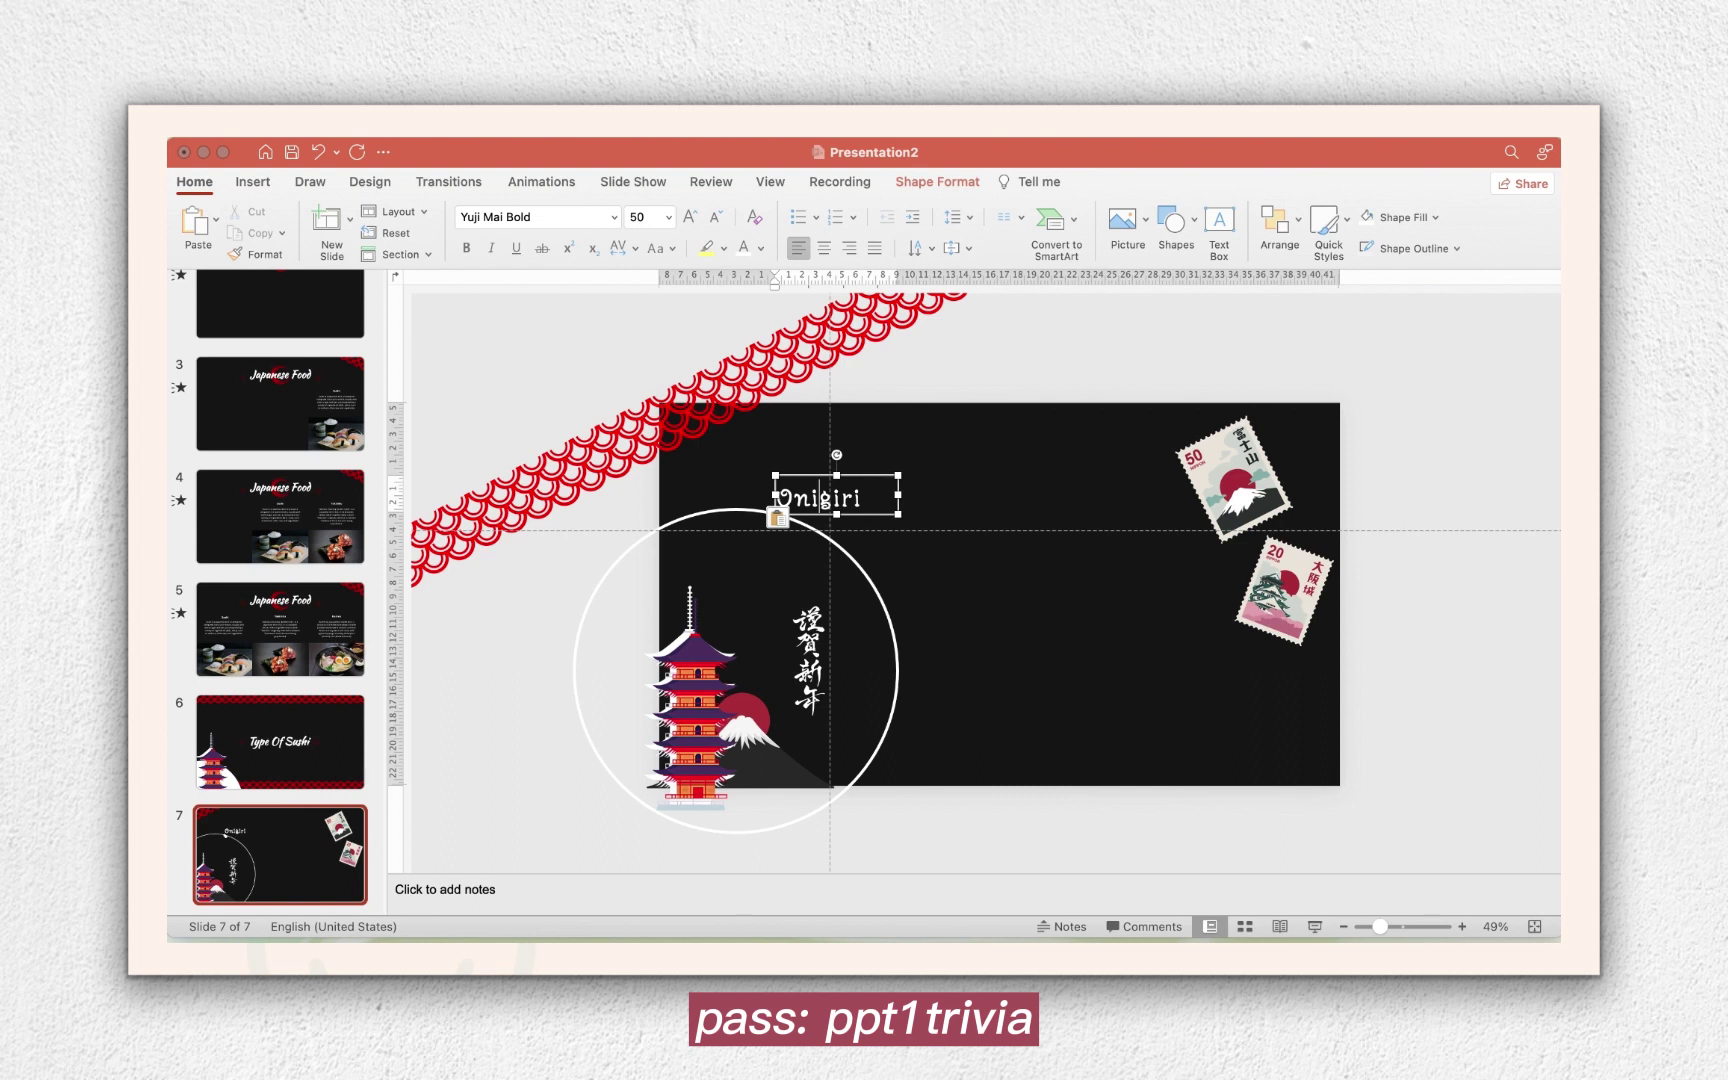
Add a Sashimi label below Onigiri and a third label renamed Oshizushusi beneath it.
{"action": "left_click", "coordinate": [995, 605]}
{"action": "key", "text": "super+v"}
{"action": "mouse_move", "coordinate": [950, 545]}
{"action": "left_mouse_down"}
{"action": "mouse_move", "coordinate": [937, 588]}
{"action": "mouse_move", "coordinate": [863, 572]}
{"action": "left_mouse_up"}
{"action": "left_click", "coordinate": [1030, 636]}
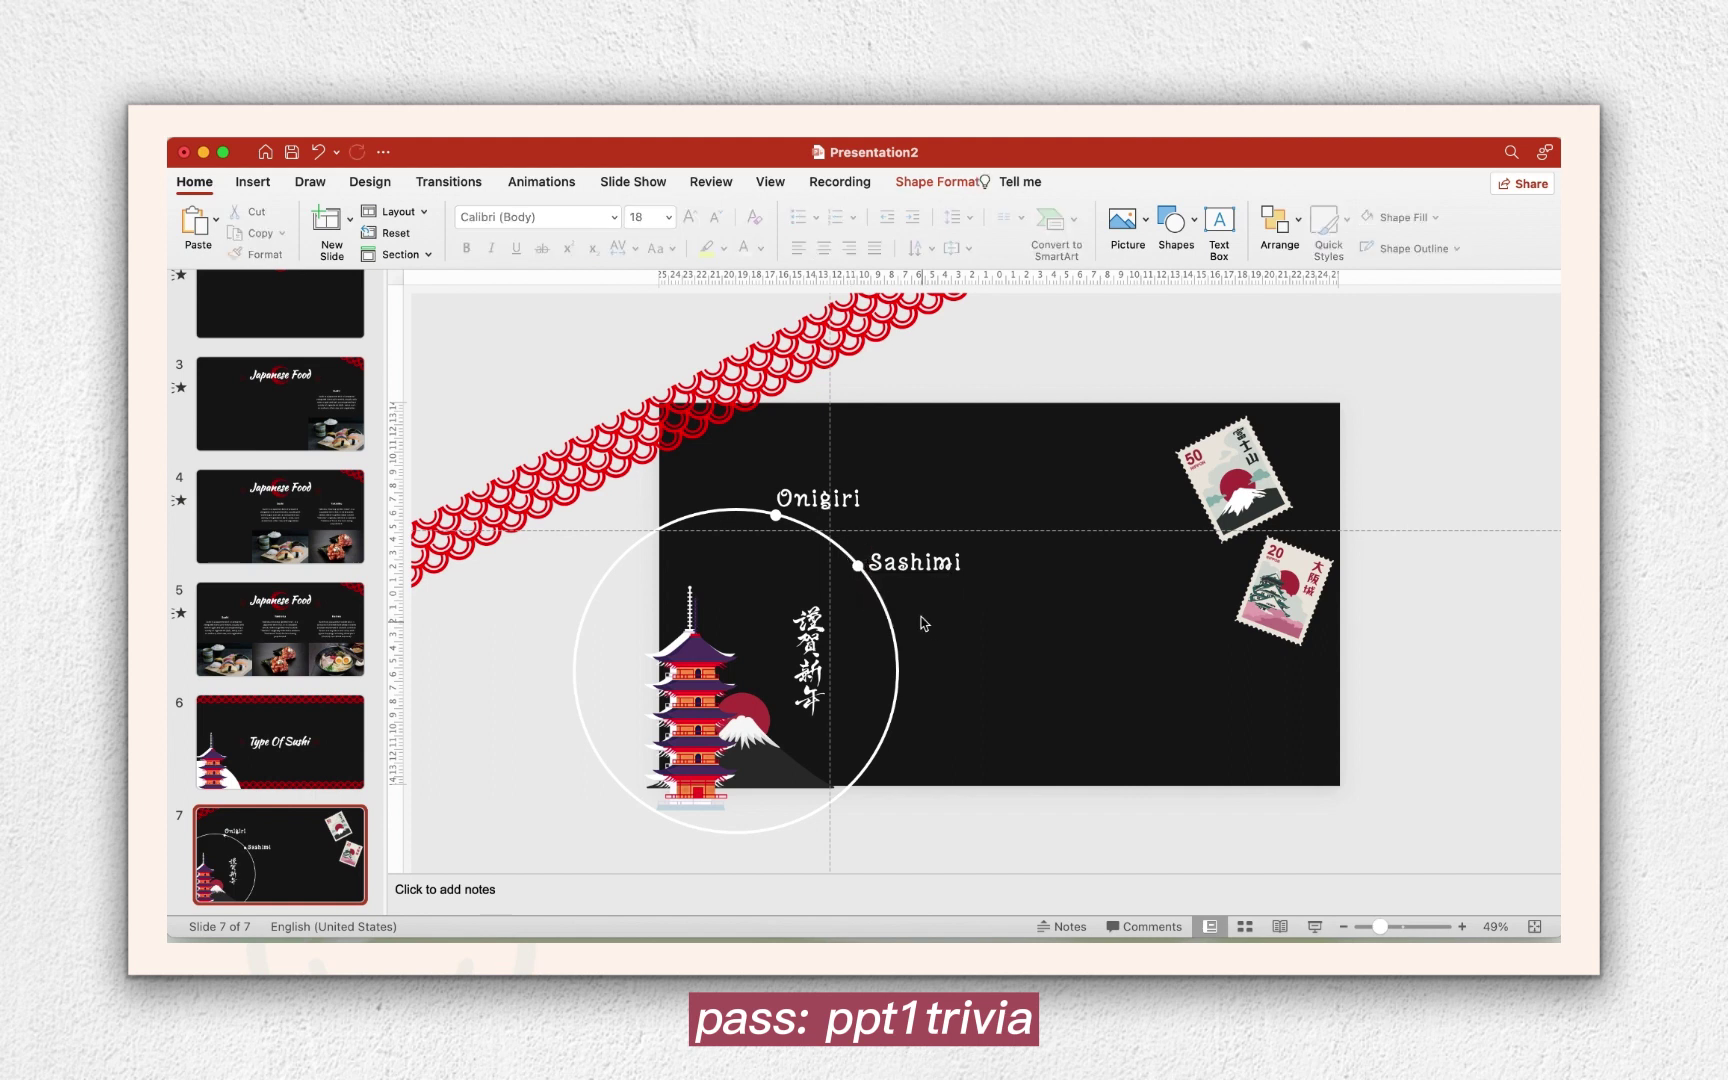
{"action": "mouse_move", "coordinate": [922, 577]}
{"action": "left_mouse_down"}
{"action": "mouse_move", "coordinate": [957, 655]}
{"action": "mouse_move", "coordinate": [892, 650]}
{"action": "left_mouse_up"}
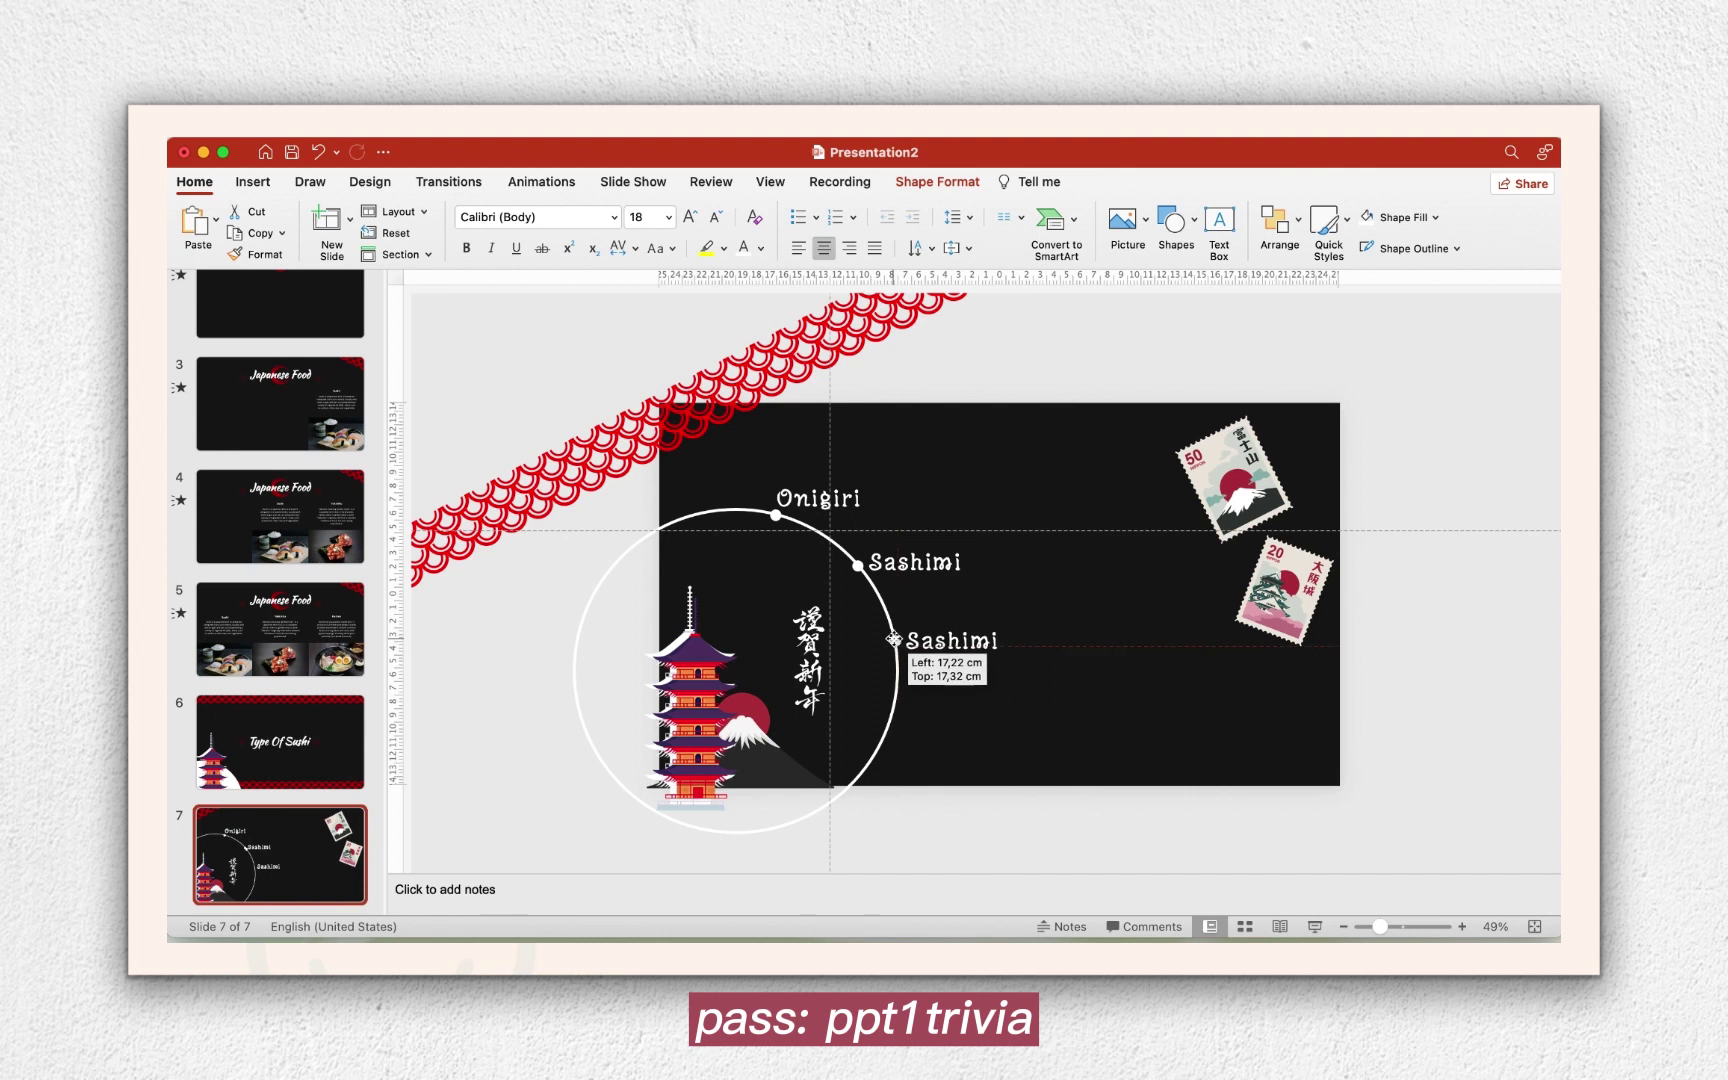
{"action": "double_click", "coordinate": [938, 642]}
{"action": "type", "text": "Oshi"}
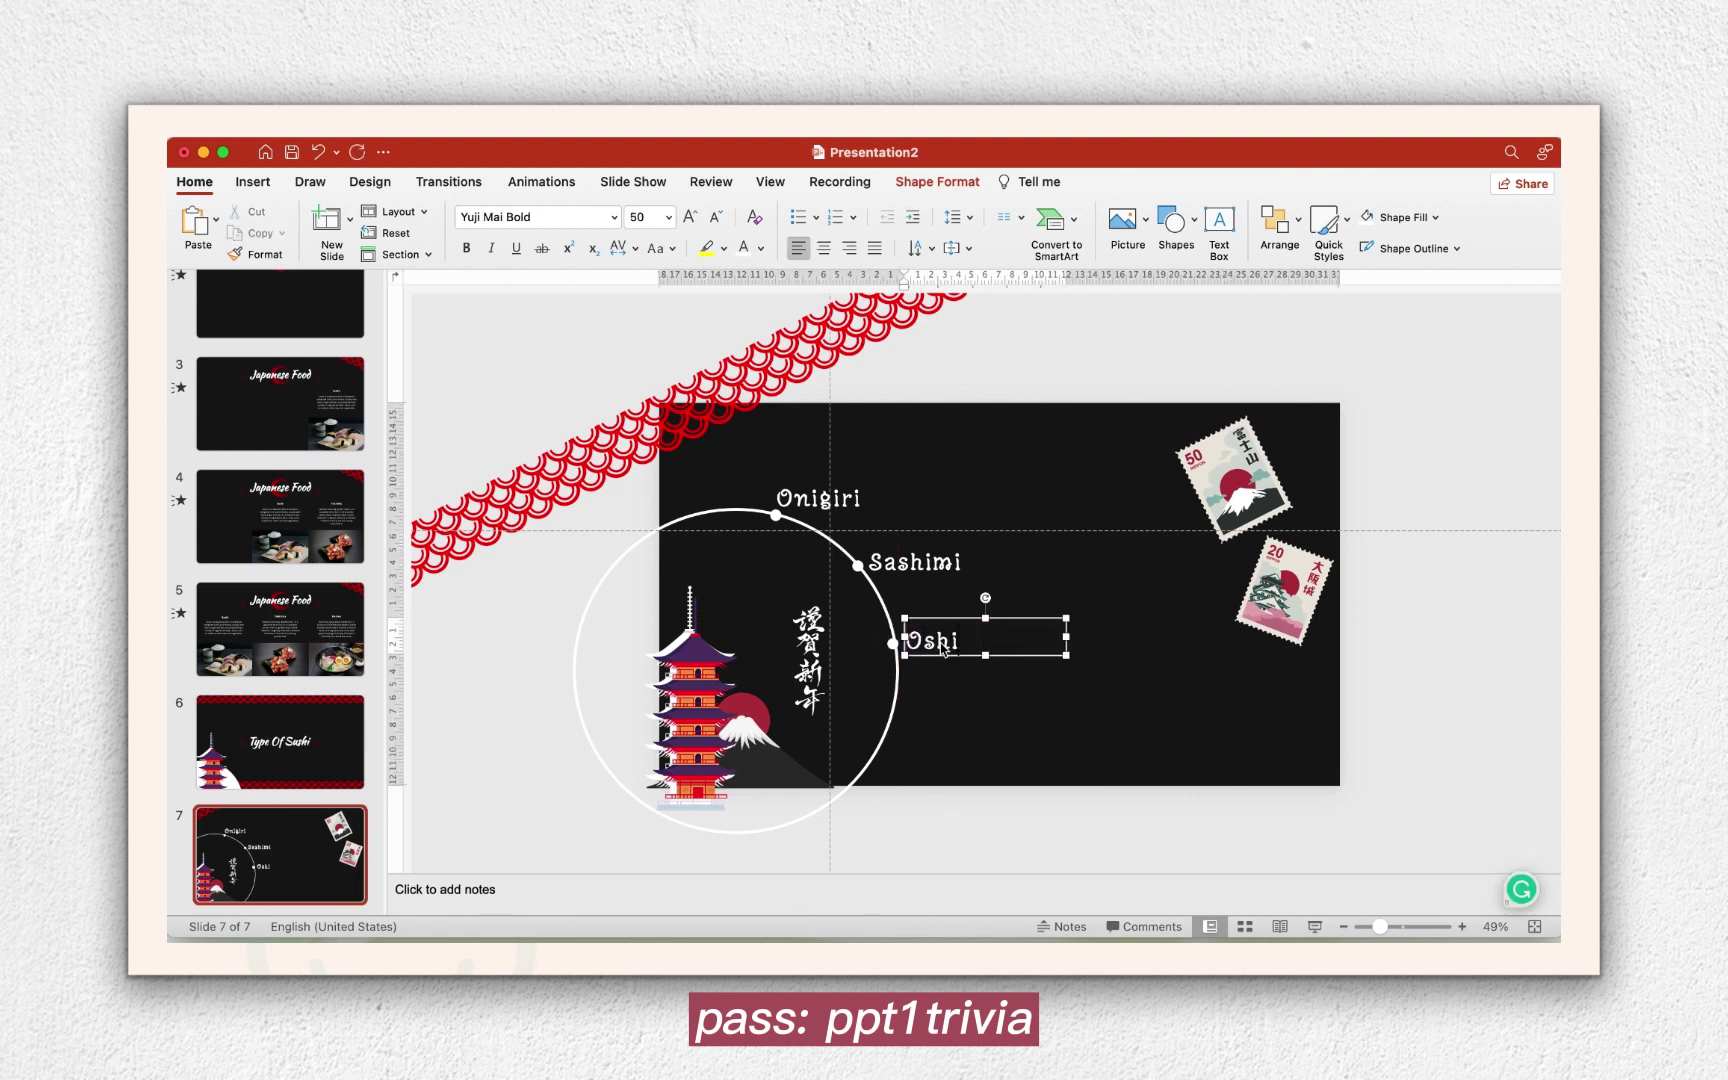
{"action": "type", "text": "zushusi"}
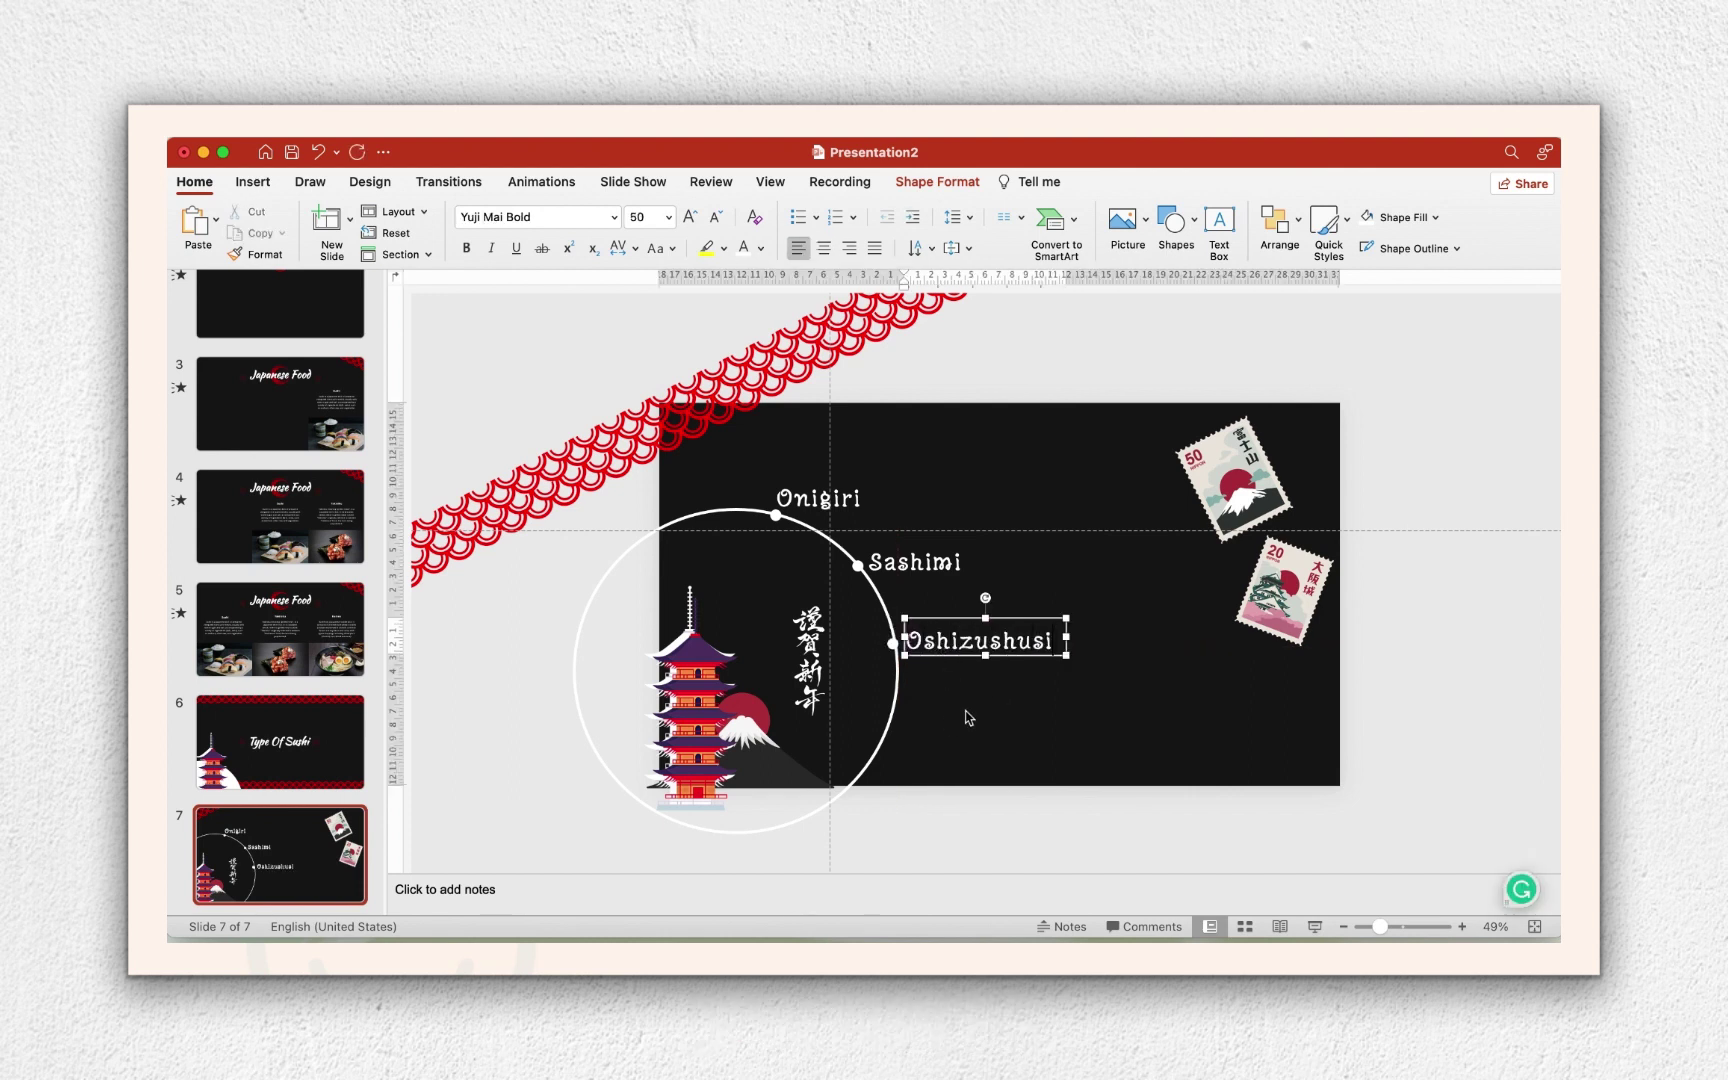
Give slide 6's white circle No Fill and a set outline weight.
{"action": "left_click", "coordinate": [937, 181]}
{"action": "left_click", "coordinate": [563, 217]}
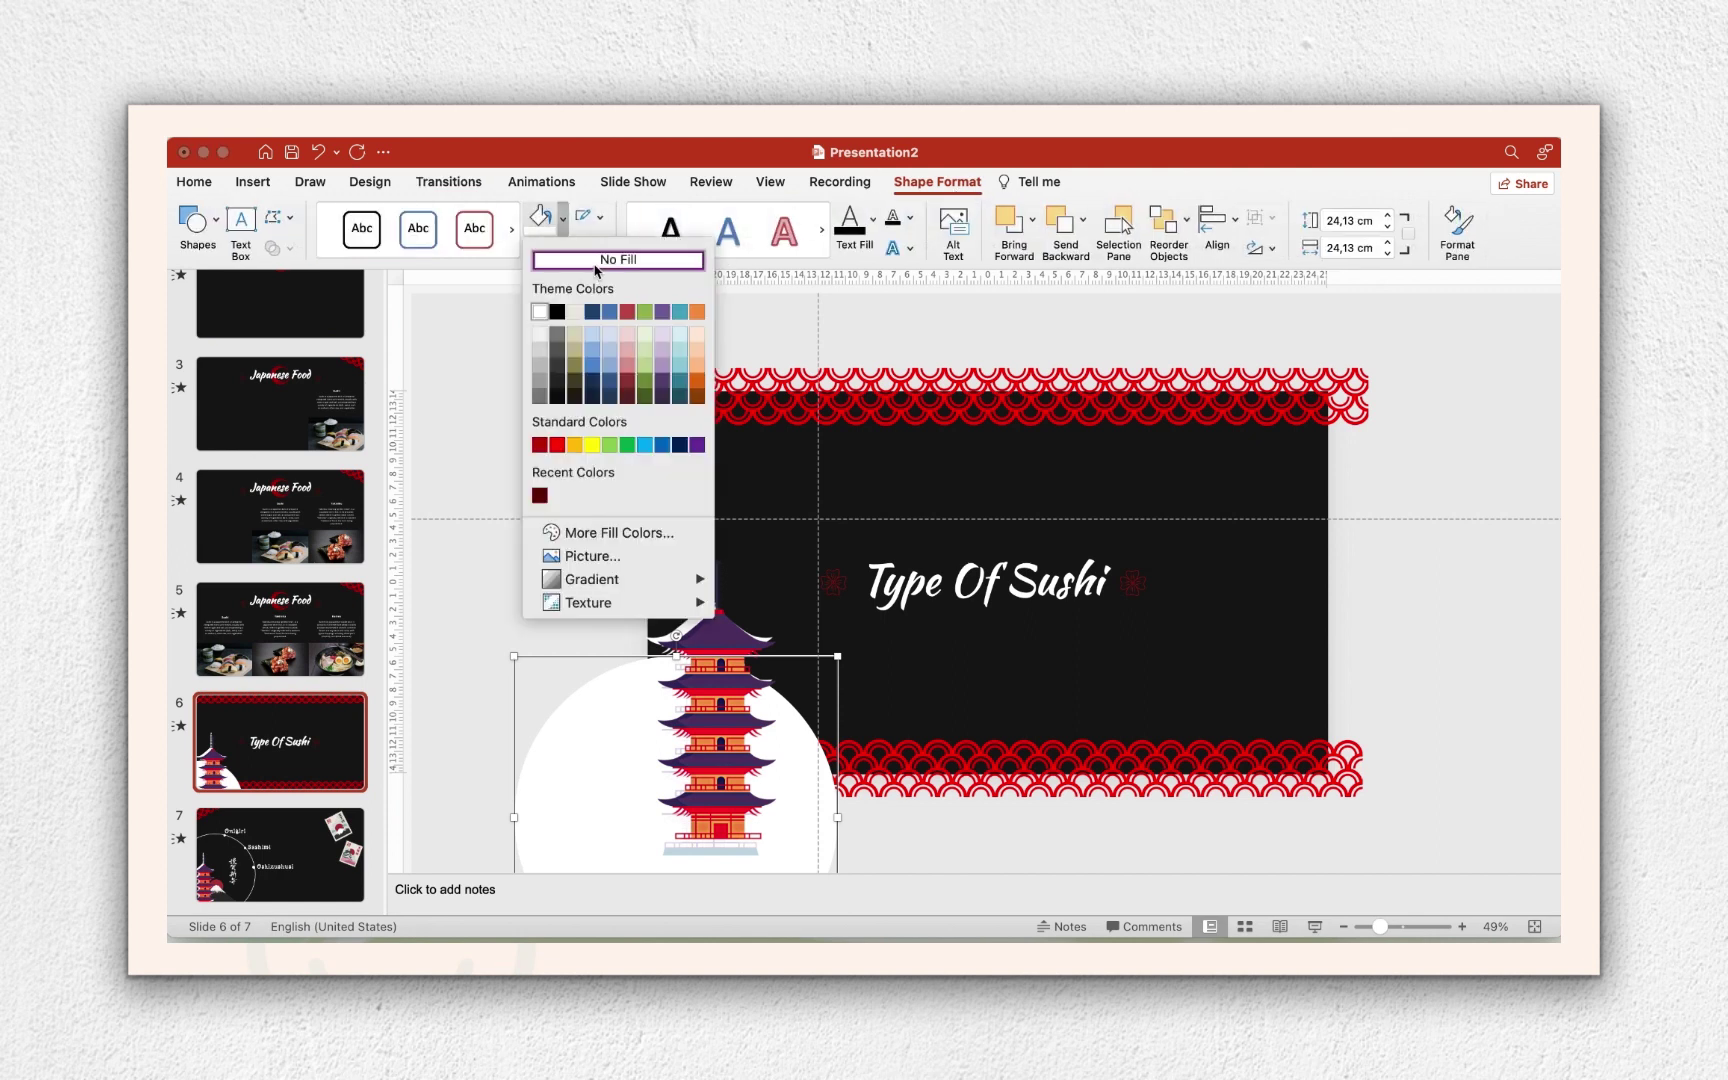
{"action": "left_click", "coordinate": [596, 262]}
{"action": "left_click", "coordinate": [600, 217]}
{"action": "left_click", "coordinate": [888, 755]}
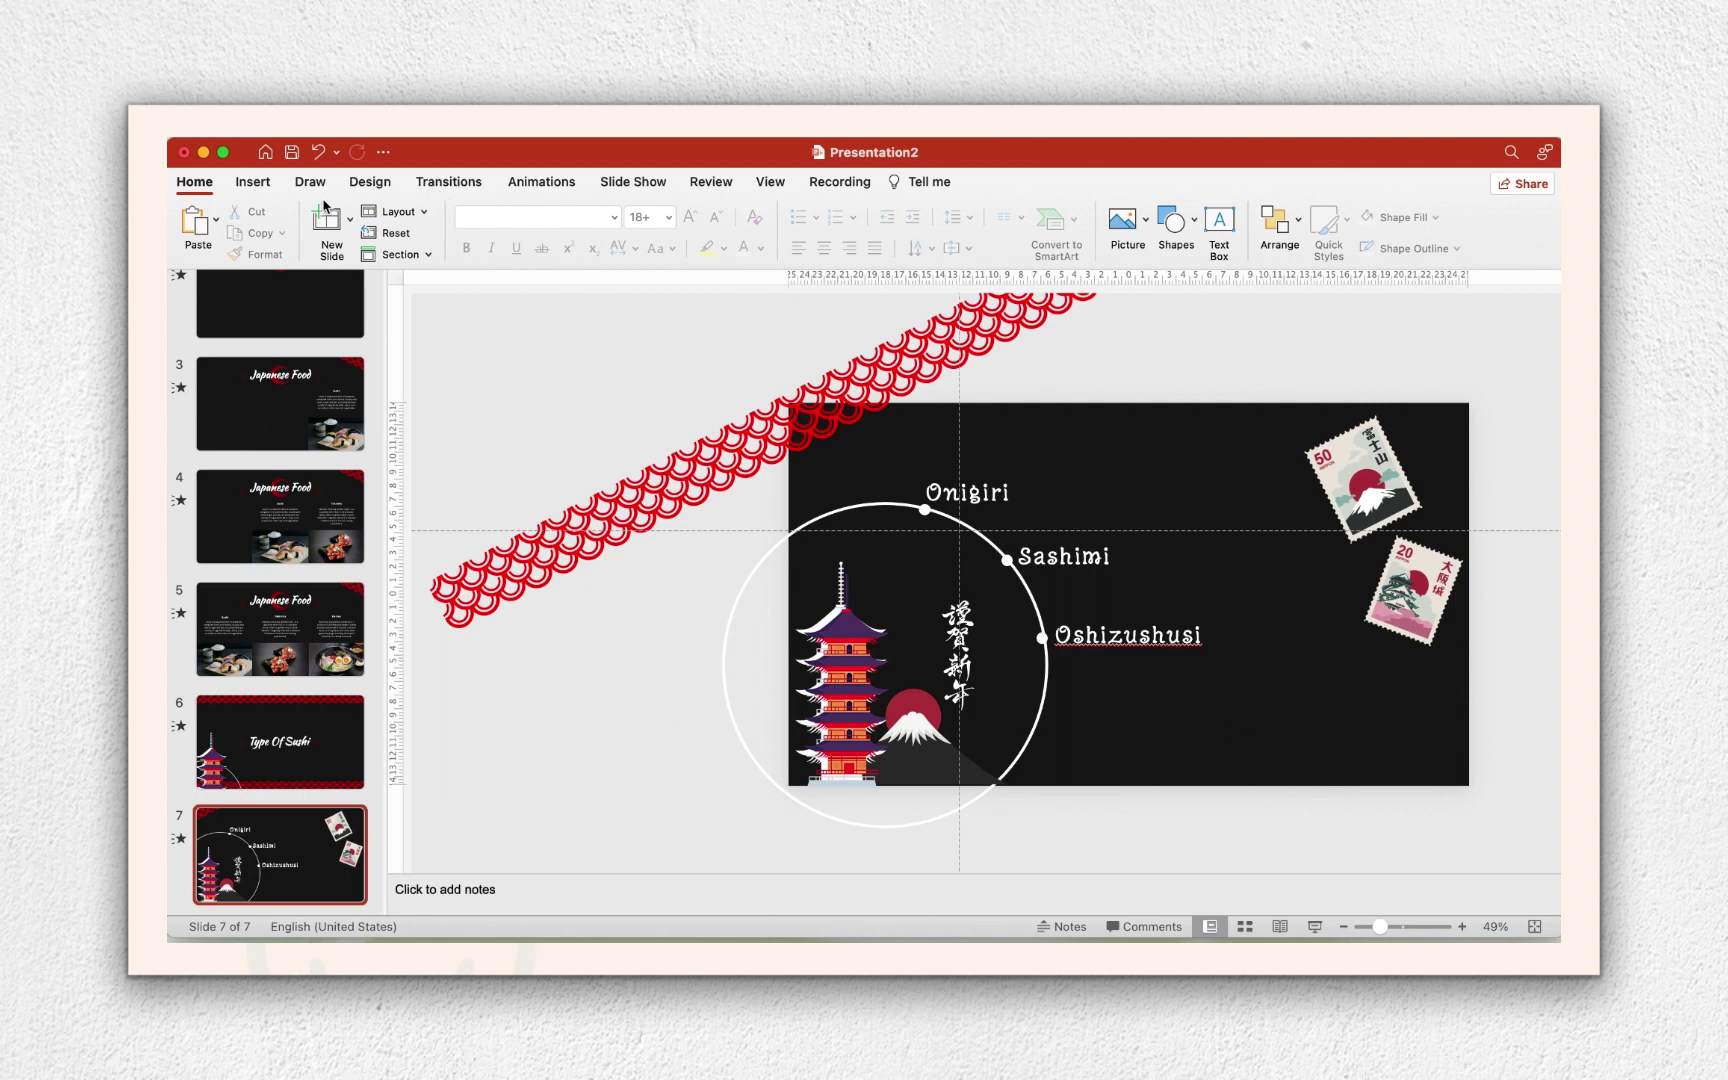
{"action": "left_click", "coordinate": [260, 181]}
Insert Picture2.svg as a white brush circle at top-right, sent behind the top stamp.
{"action": "left_click", "coordinate": [329, 234]}
{"action": "left_click", "coordinate": [372, 272]}
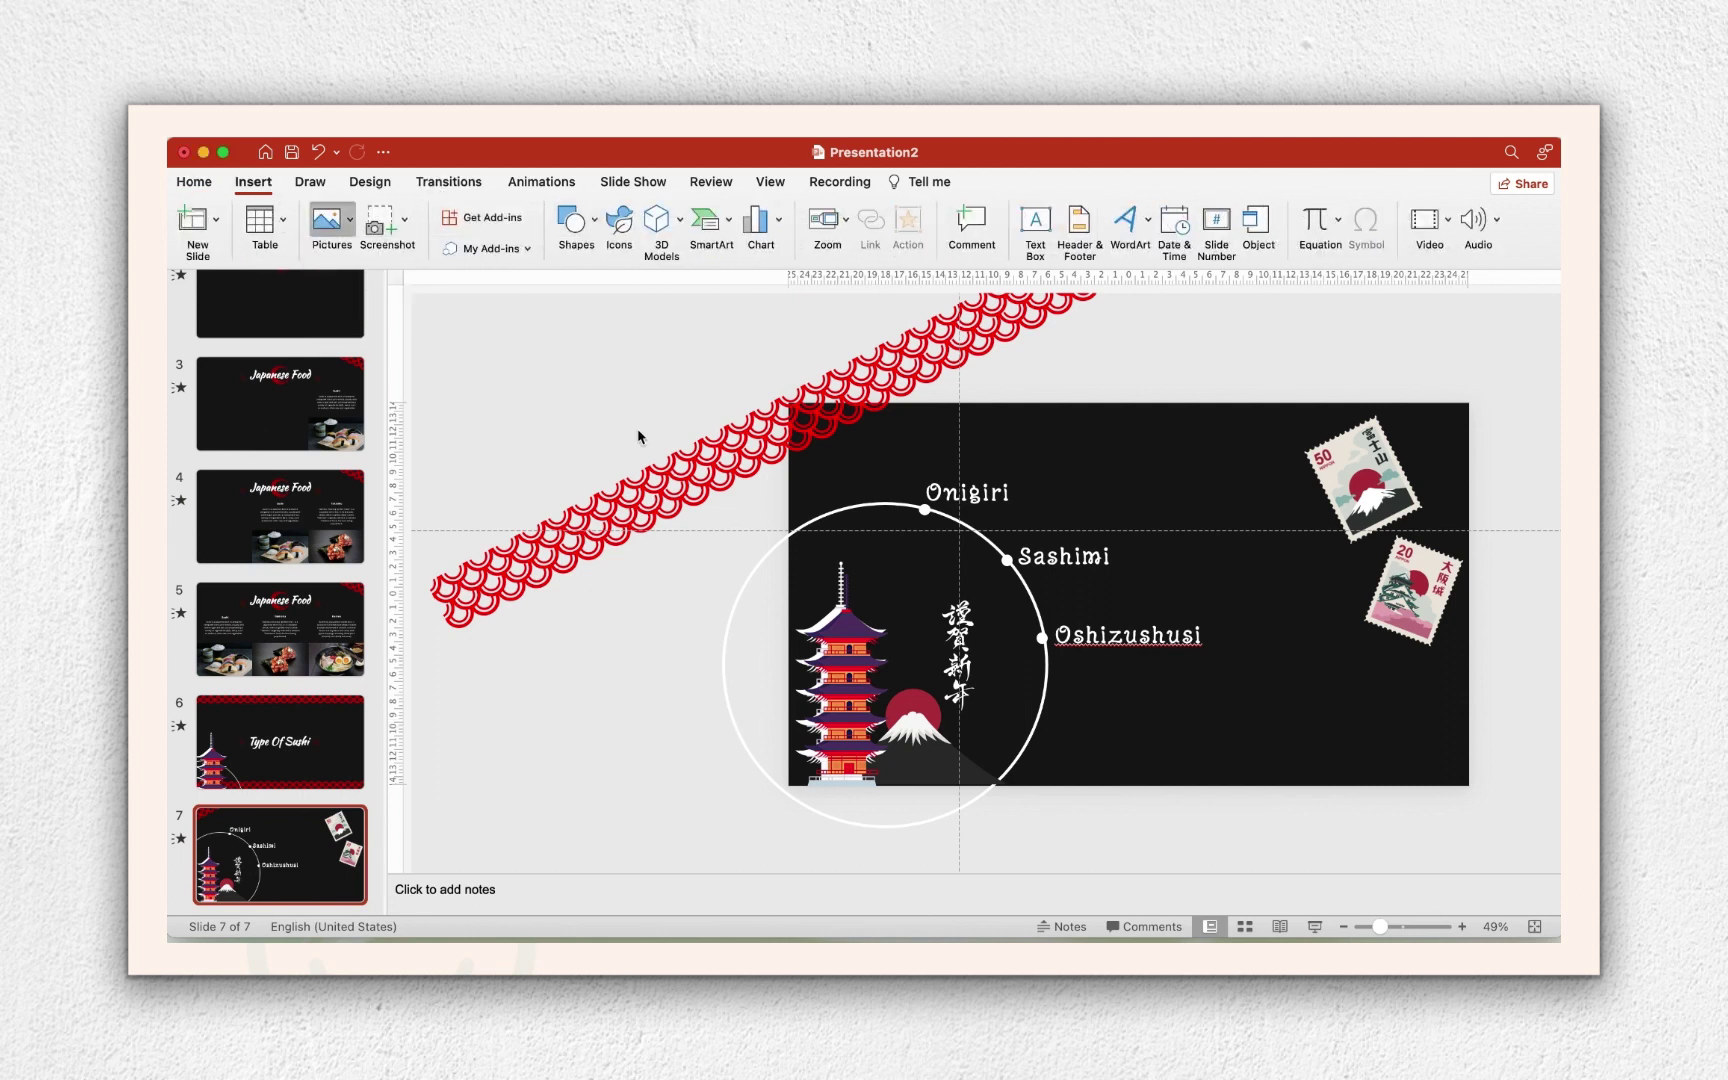
{"action": "scroll", "coordinate": [965, 530], "scroll_direction": "down", "scroll_amount": 2}
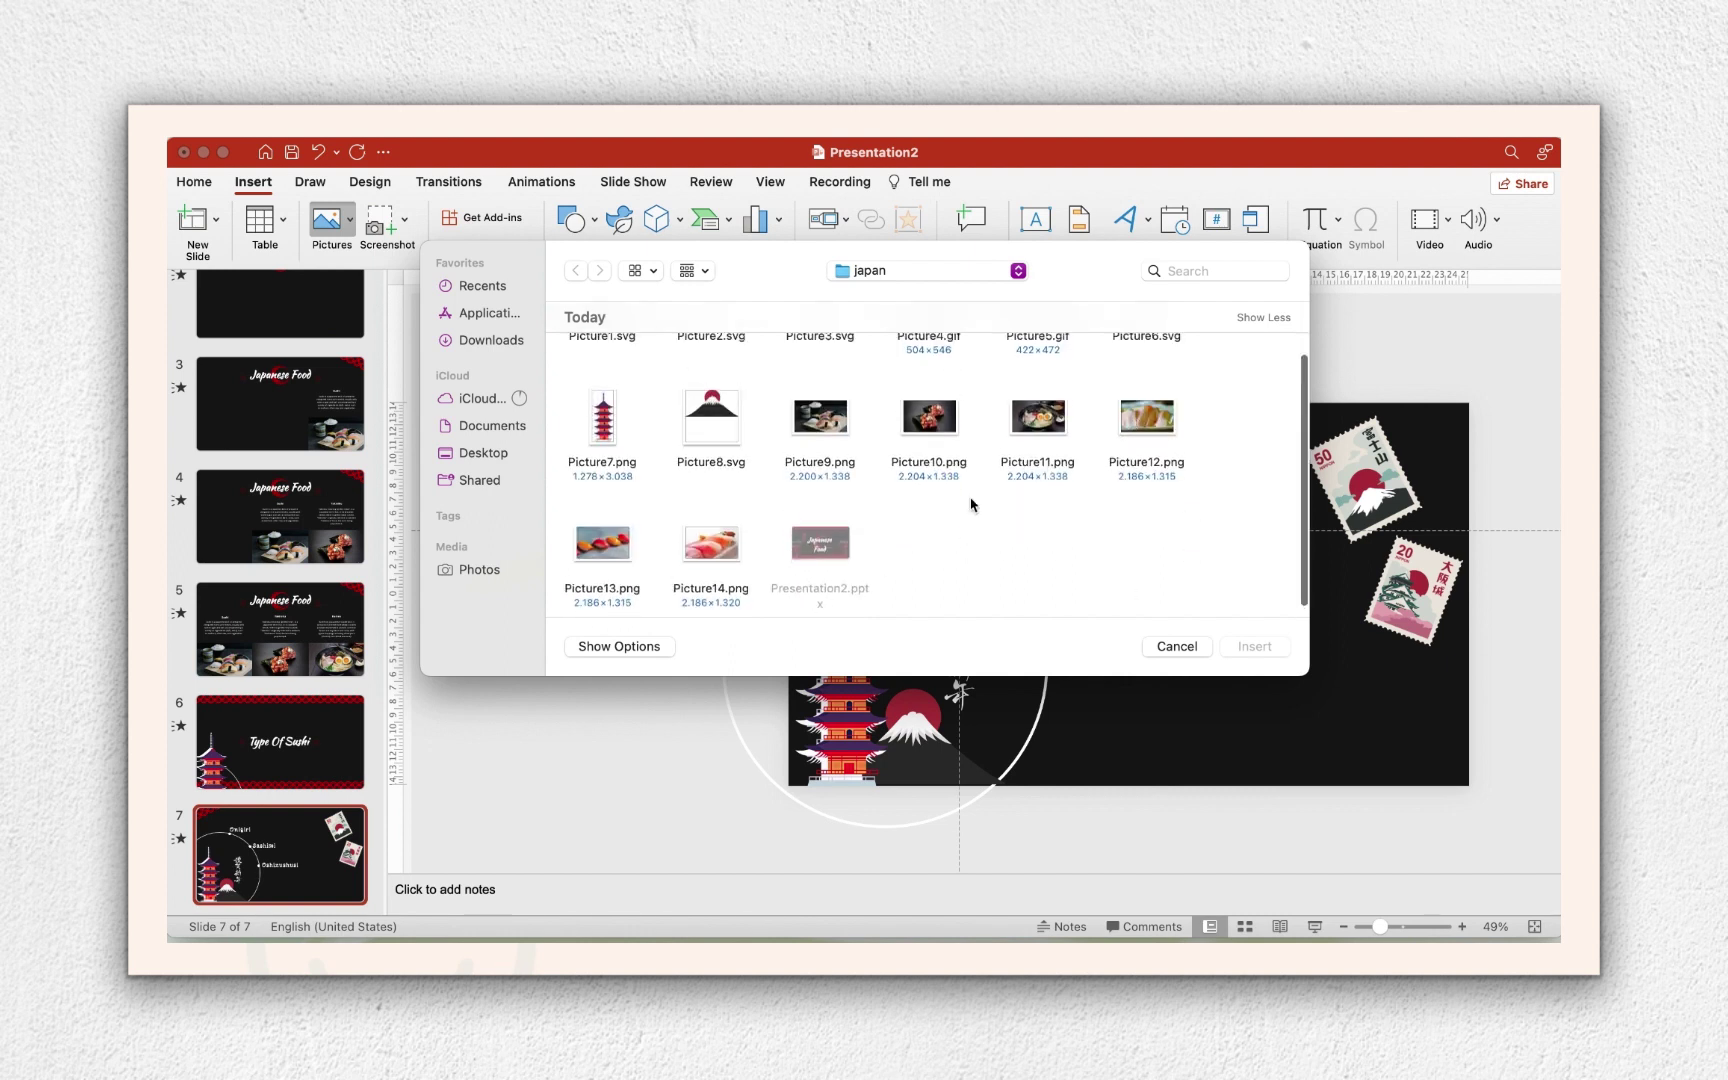
{"action": "scroll", "coordinate": [970, 505], "scroll_direction": "up", "scroll_amount": 2}
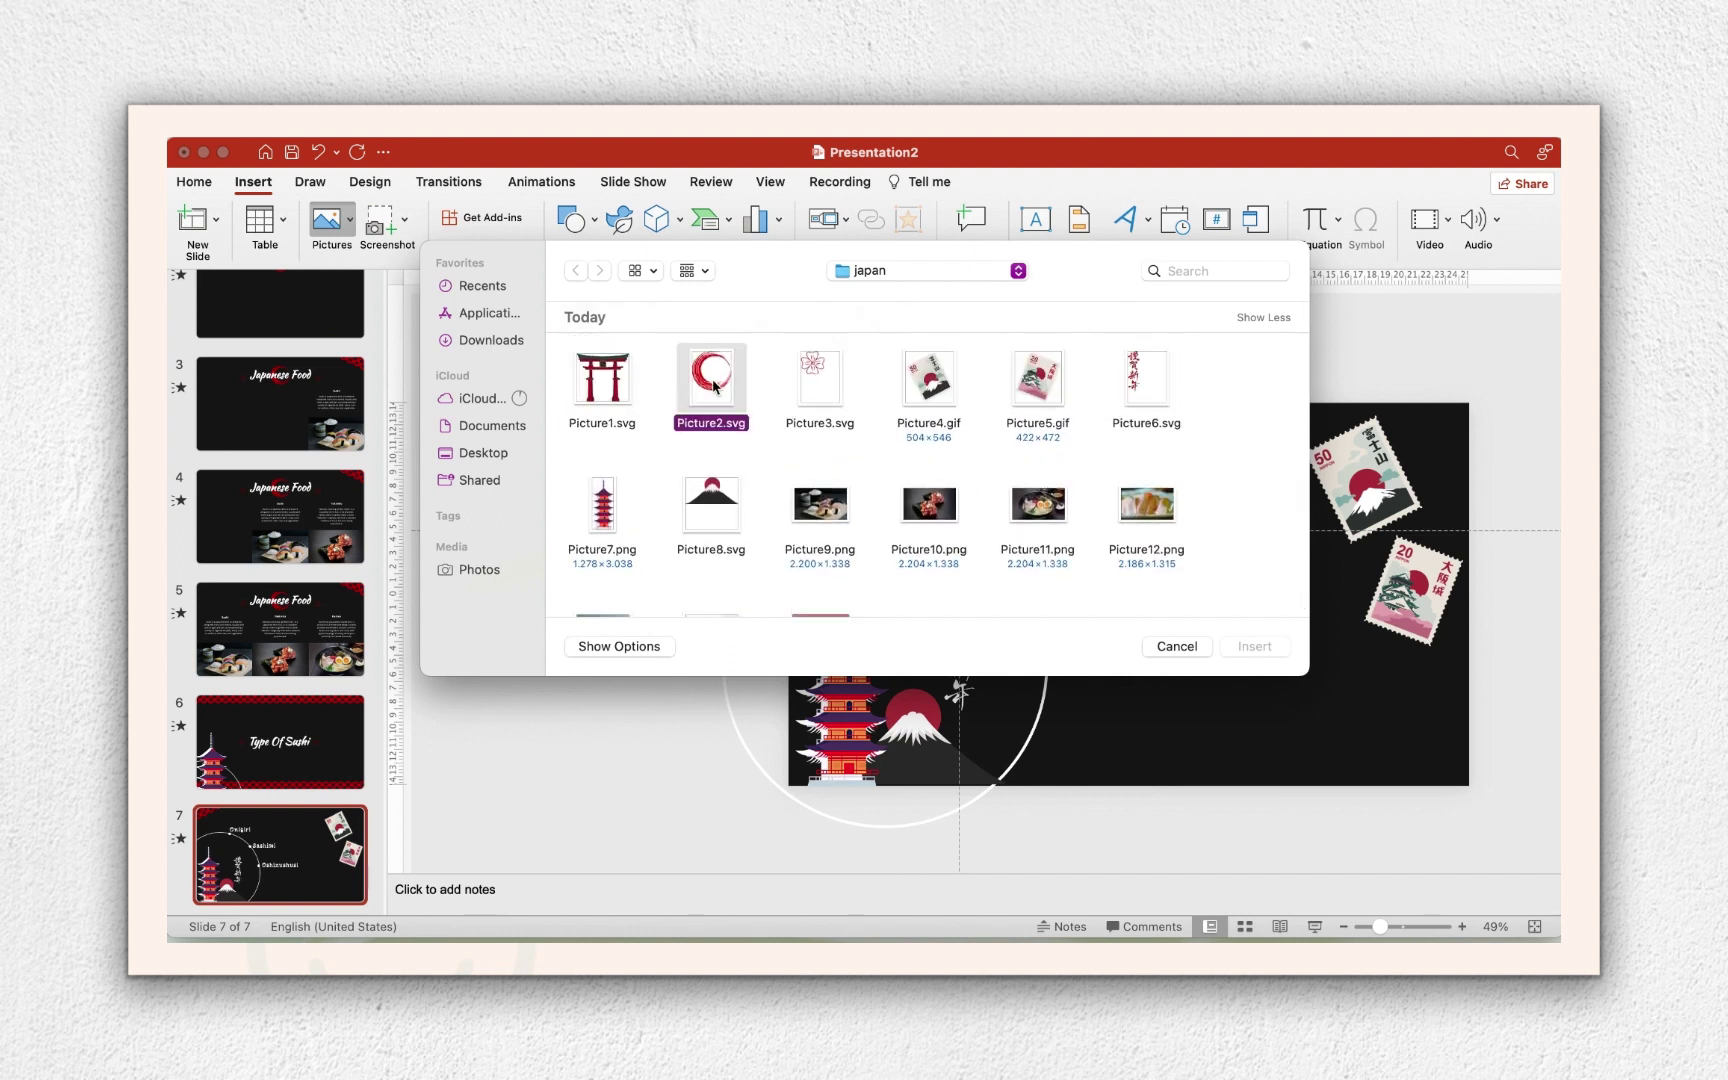
{"action": "left_click", "coordinate": [1255, 647]}
{"action": "left_click_drag", "start_coordinate": [1176, 623], "coordinate": [1413, 555]}
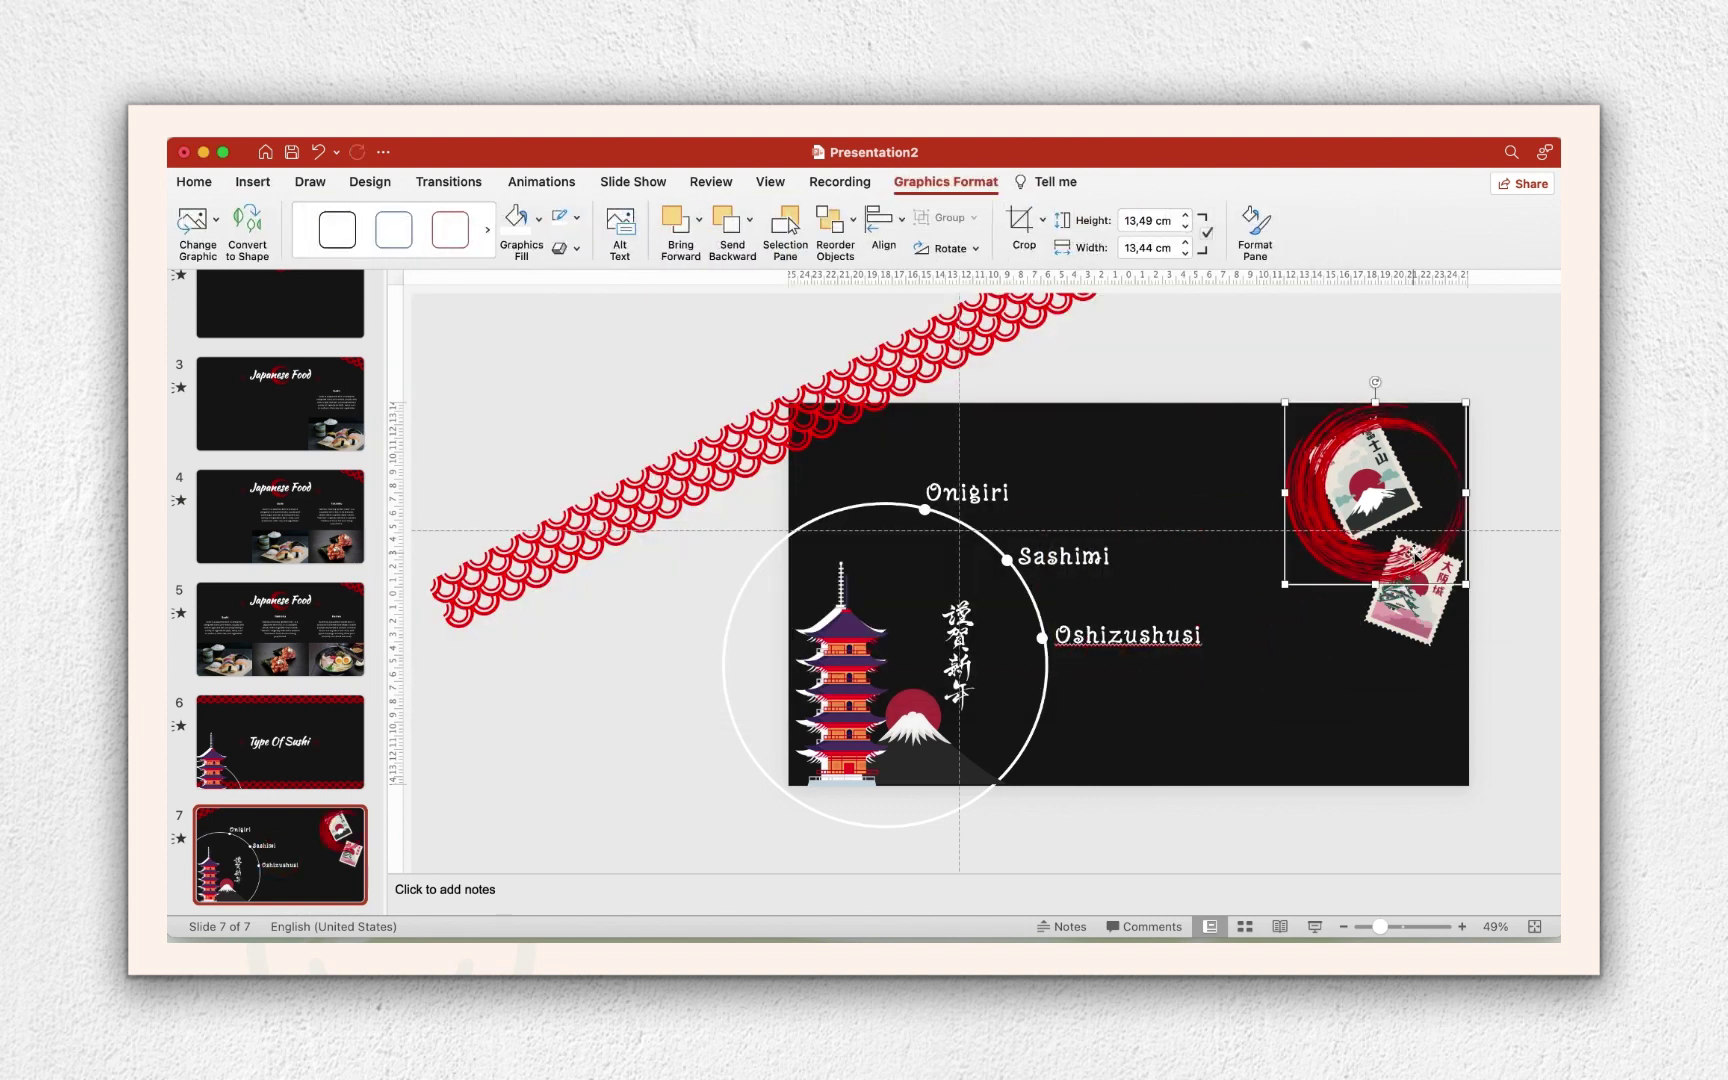
{"action": "left_click", "coordinate": [527, 243]}
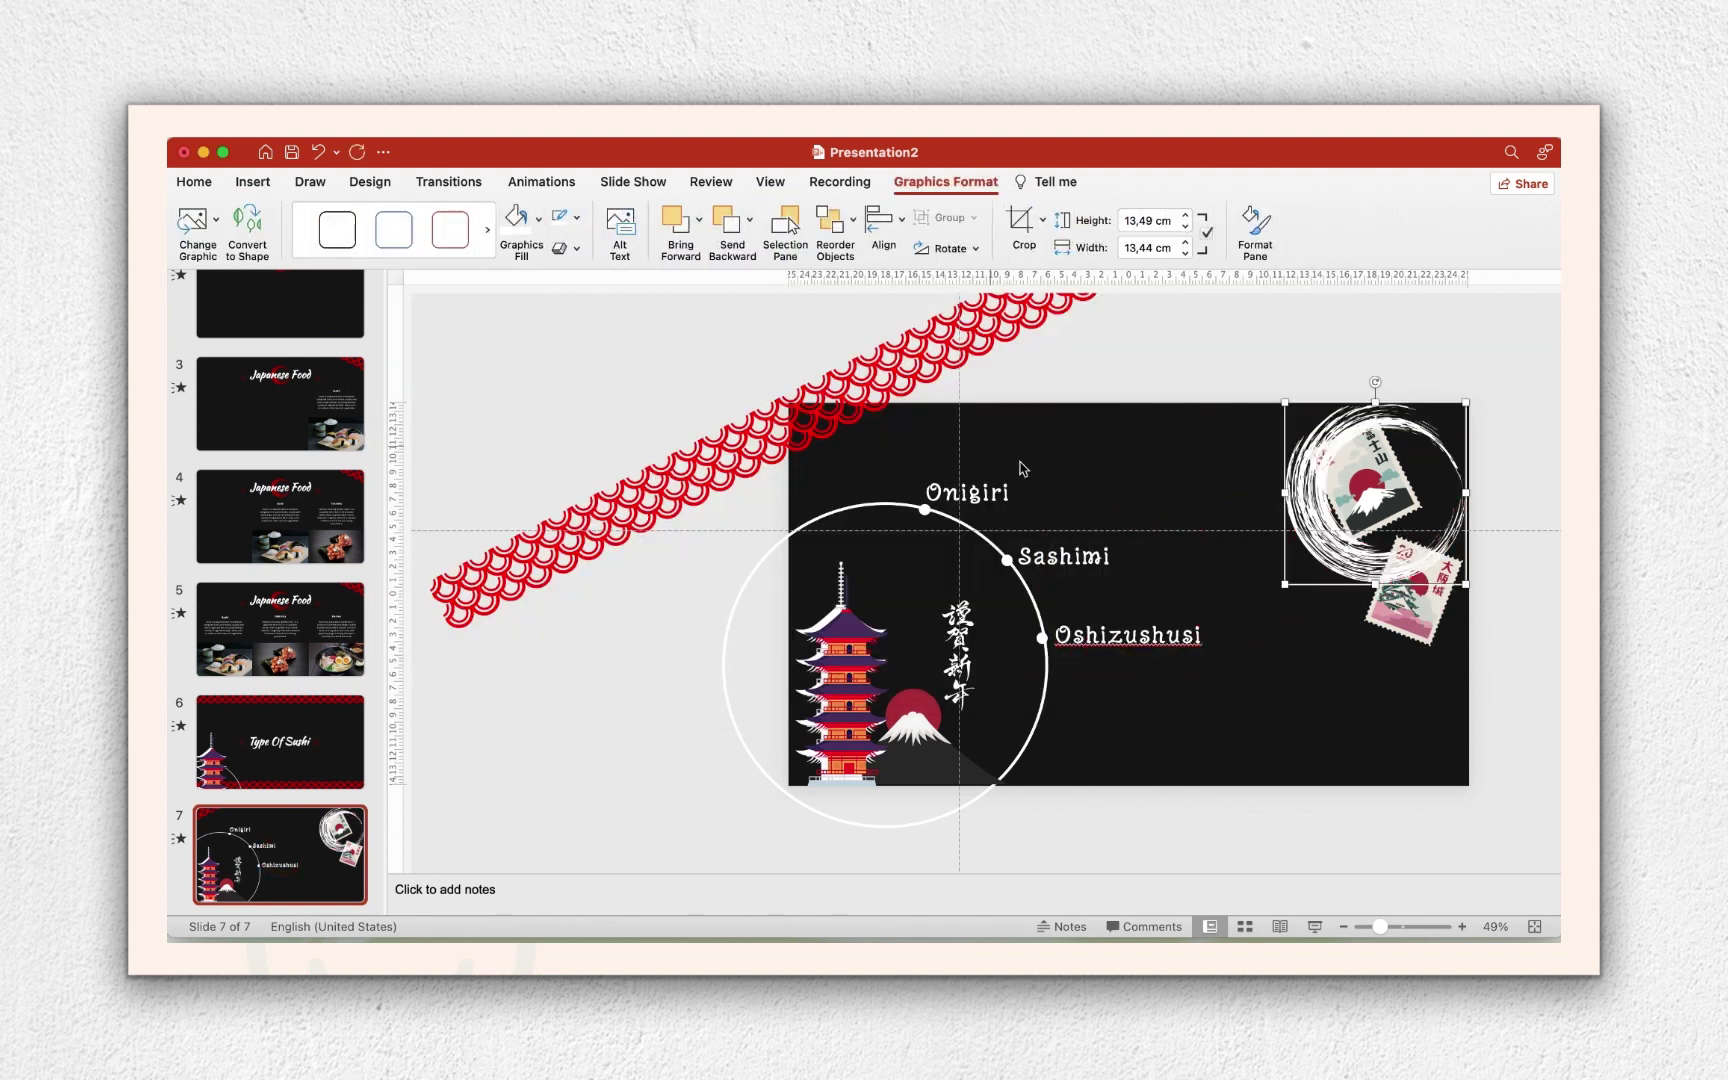
{"action": "right_click", "coordinate": [1365, 560]}
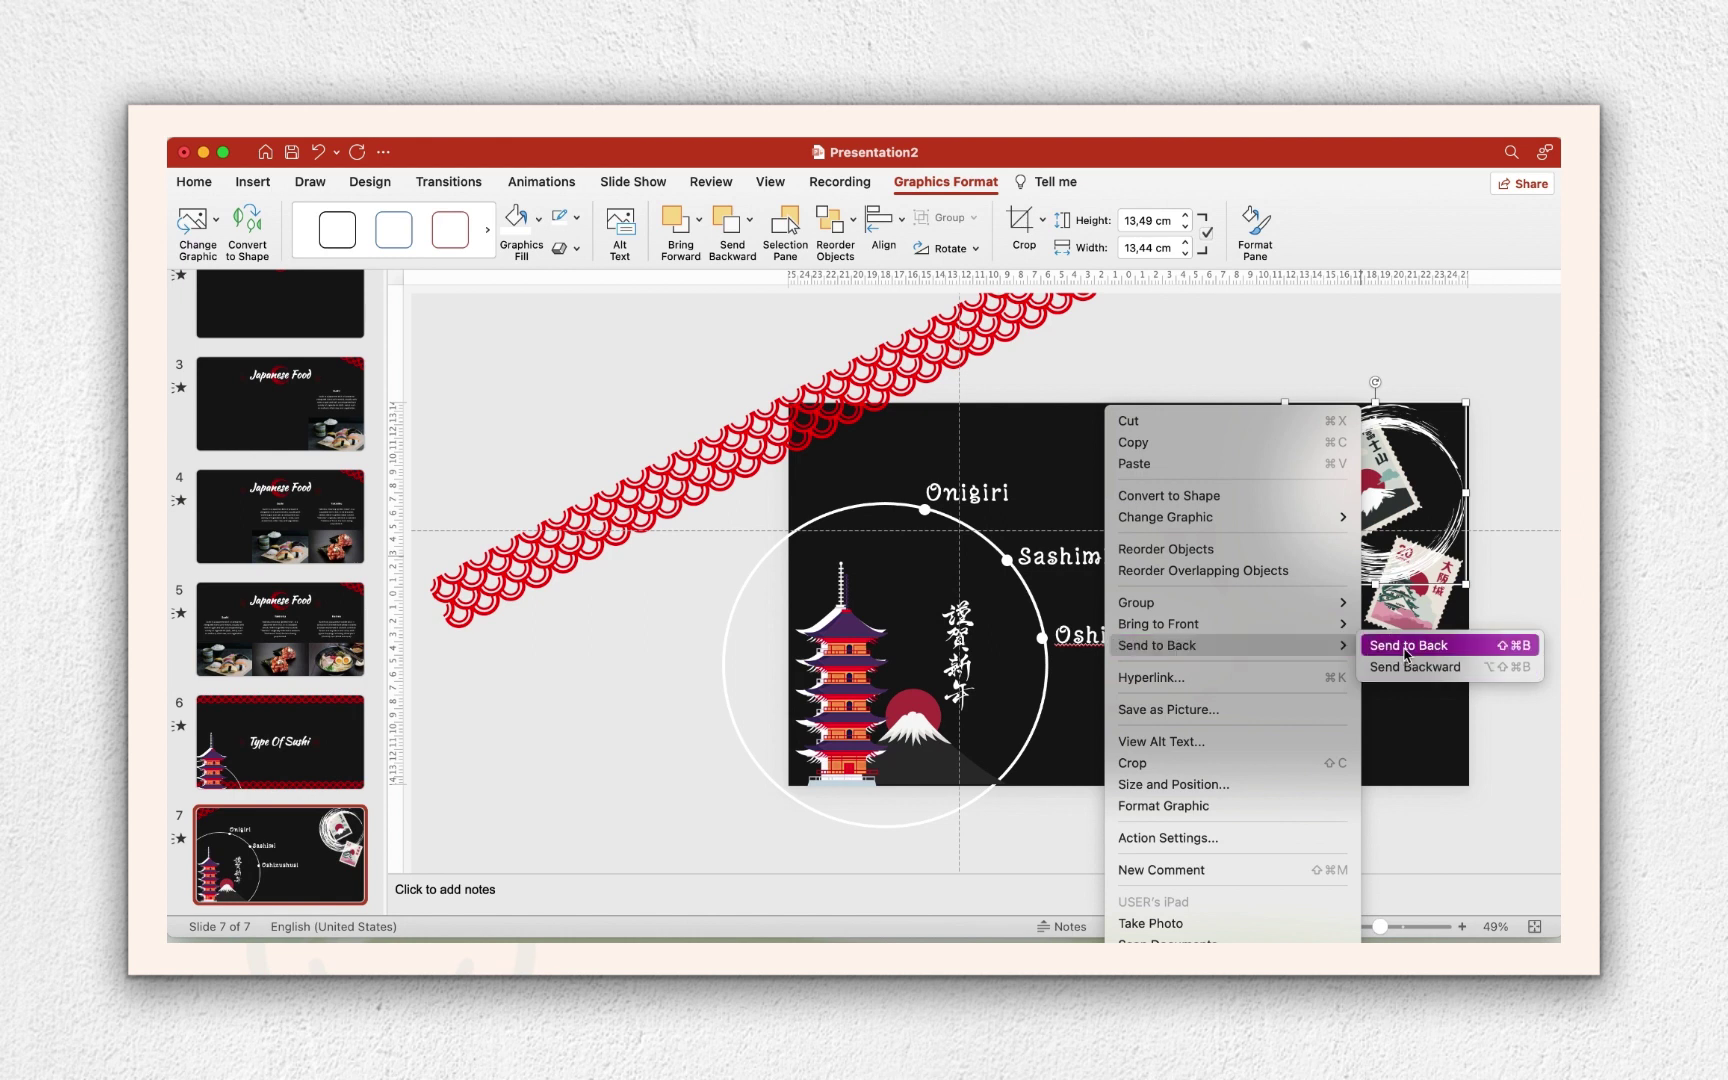
{"action": "left_click", "coordinate": [1408, 645]}
{"action": "left_click_drag", "start_coordinate": [1310, 563], "coordinate": [1395, 505]}
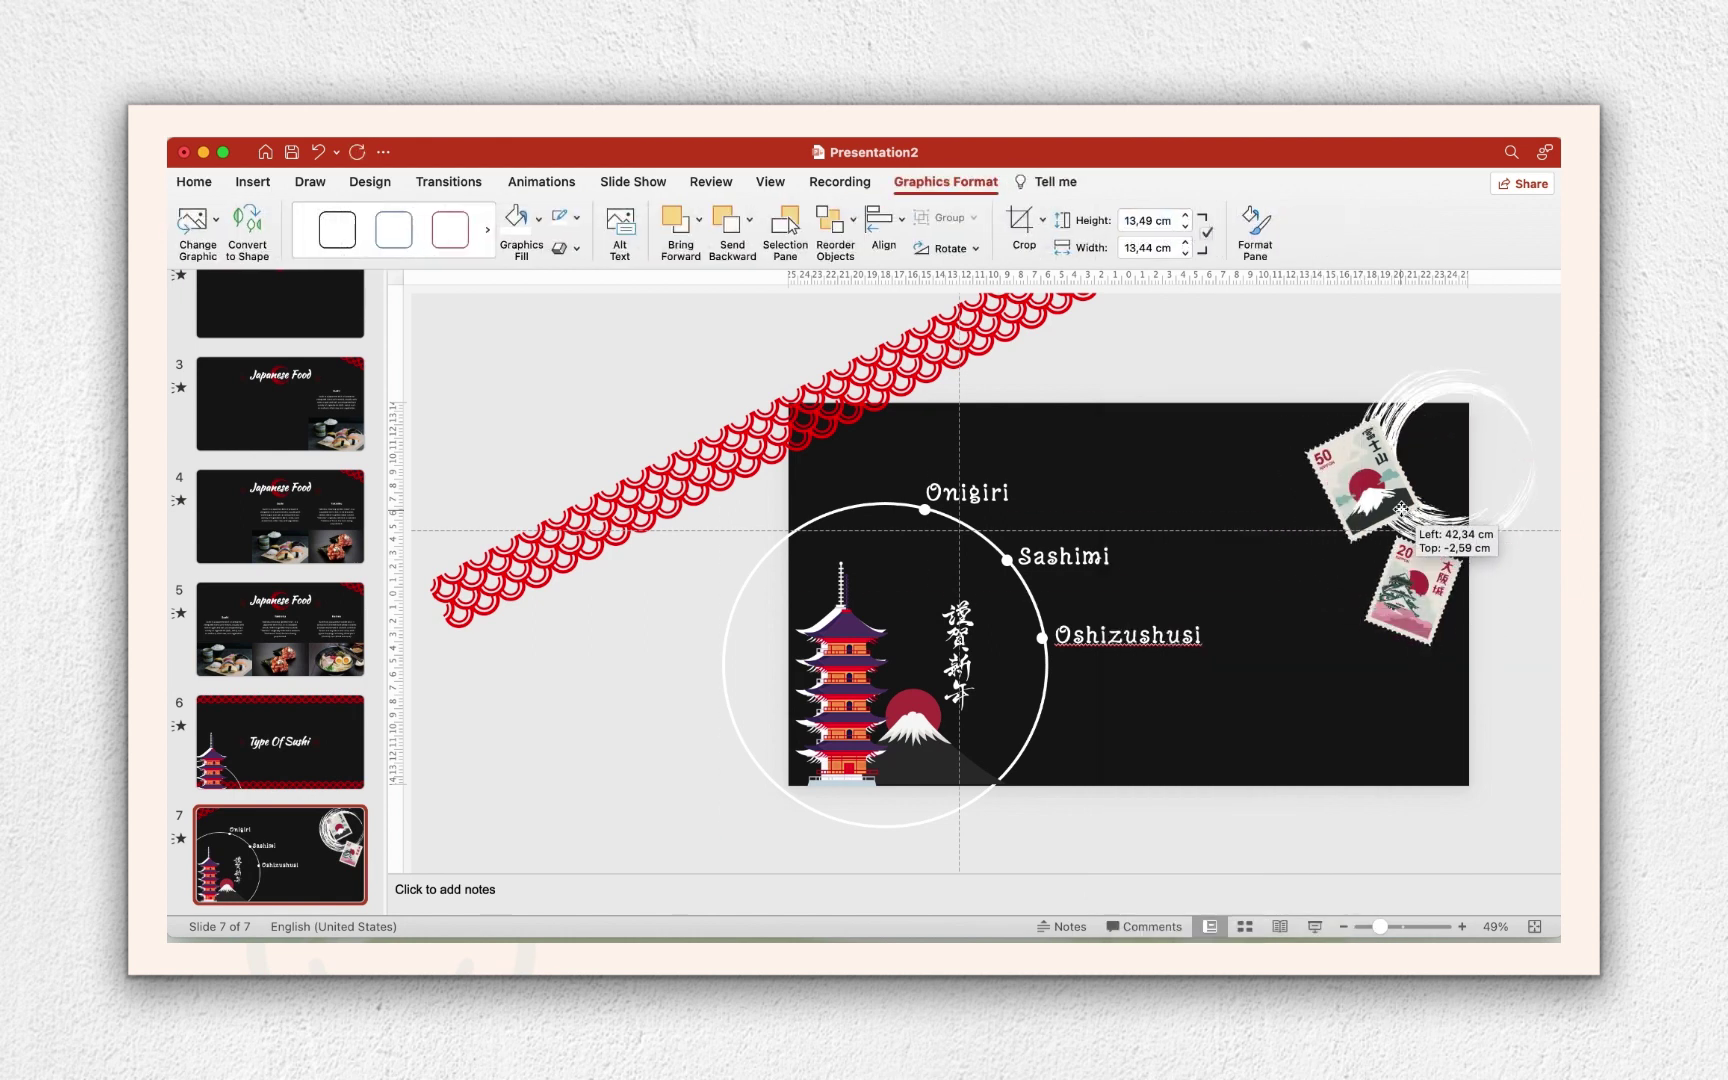
{"action": "left_click", "coordinate": [1500, 687]}
Duplicate slide 7 three times to create slides 8, 9 and 10.
{"action": "right_click", "coordinate": [225, 855]}
{"action": "left_click", "coordinate": [280, 777]}
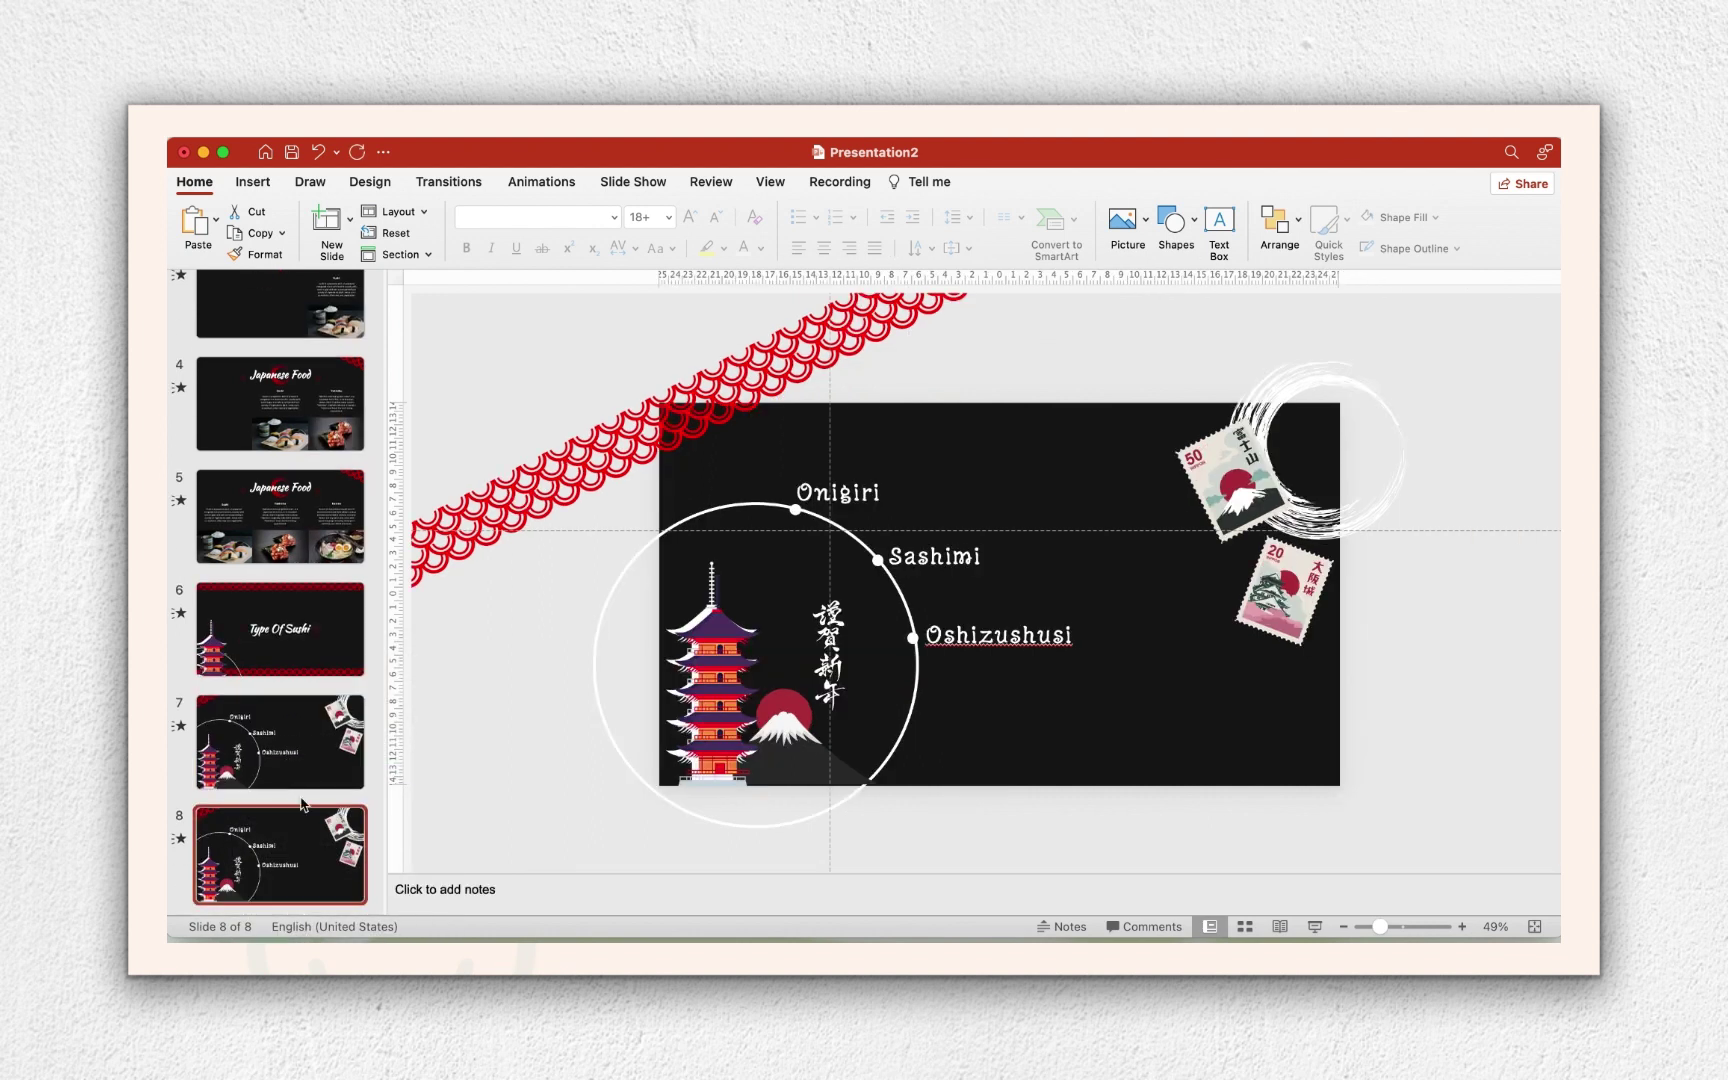
{"action": "right_click", "coordinate": [303, 848]}
{"action": "left_click", "coordinate": [350, 773]}
{"action": "right_click", "coordinate": [305, 843]}
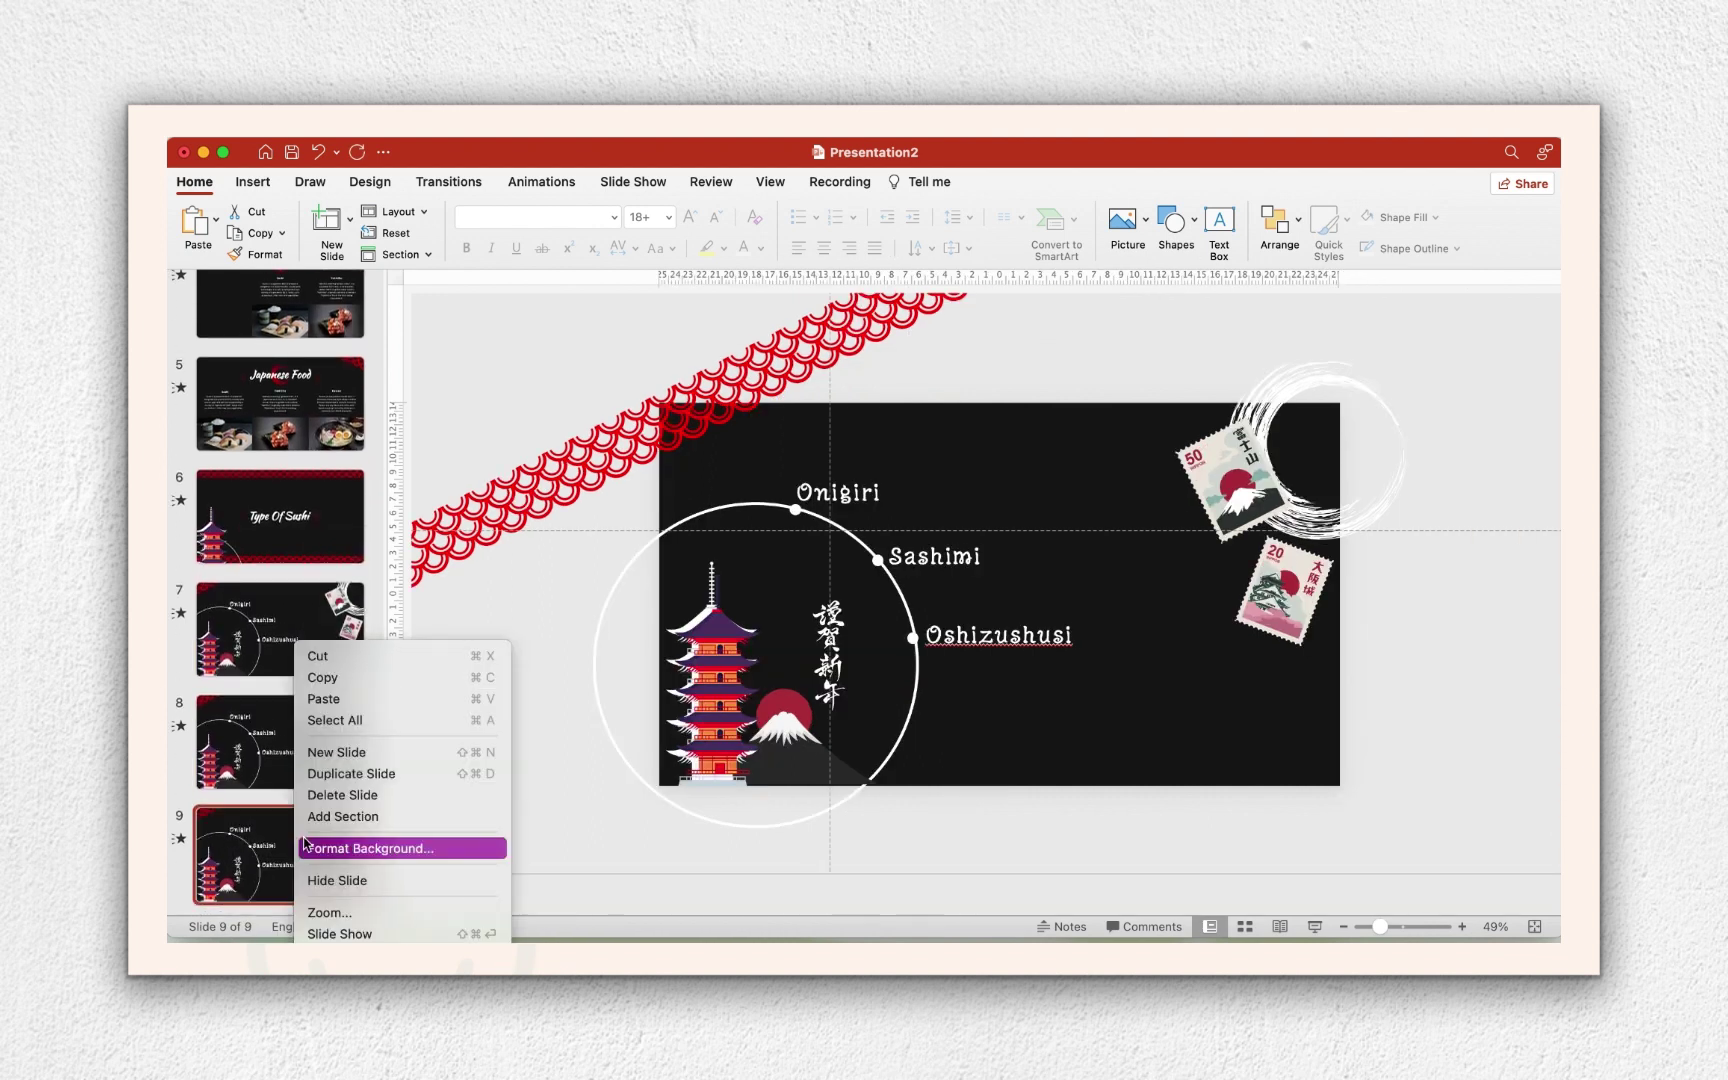
{"action": "left_click", "coordinate": [350, 773]}
Delete the Onigiri, Sashimi and Oshizushusi labels from slide 7.
{"action": "left_click", "coordinate": [298, 535]}
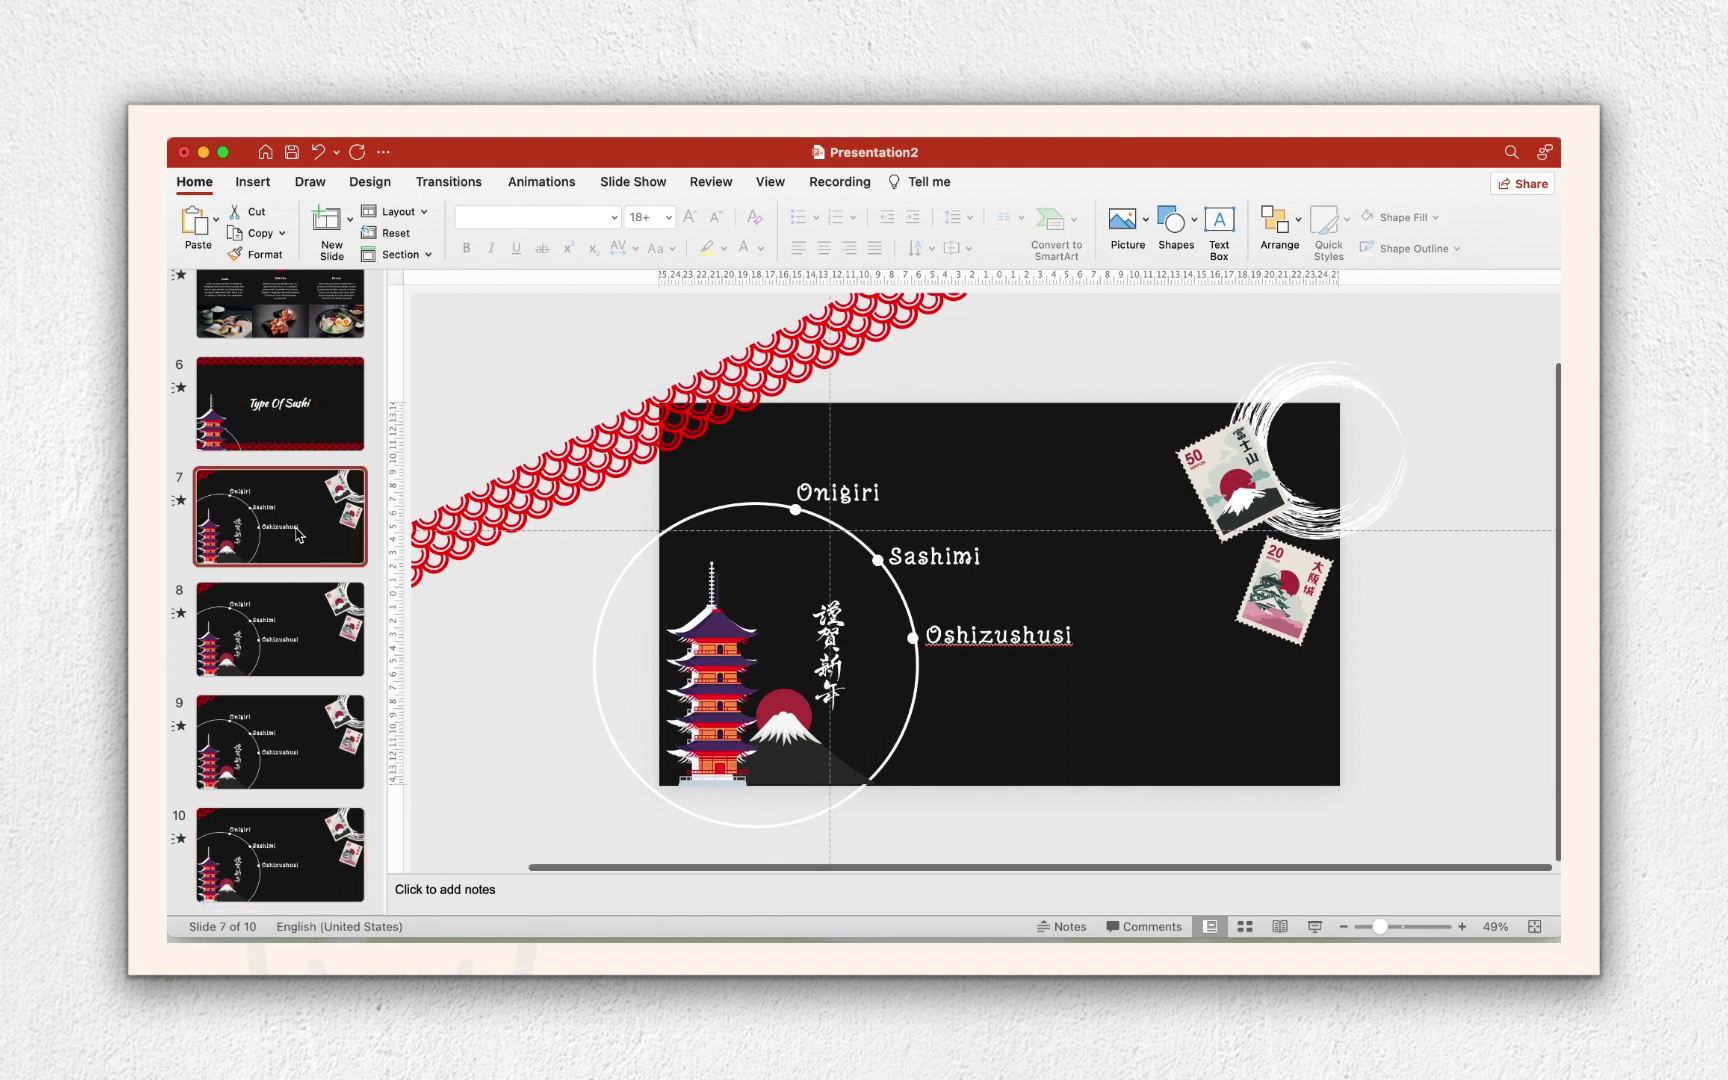
{"action": "left_click", "coordinate": [800, 510]}
{"action": "left_click", "coordinate": [926, 556]}
{"action": "left_click", "coordinate": [834, 491]}
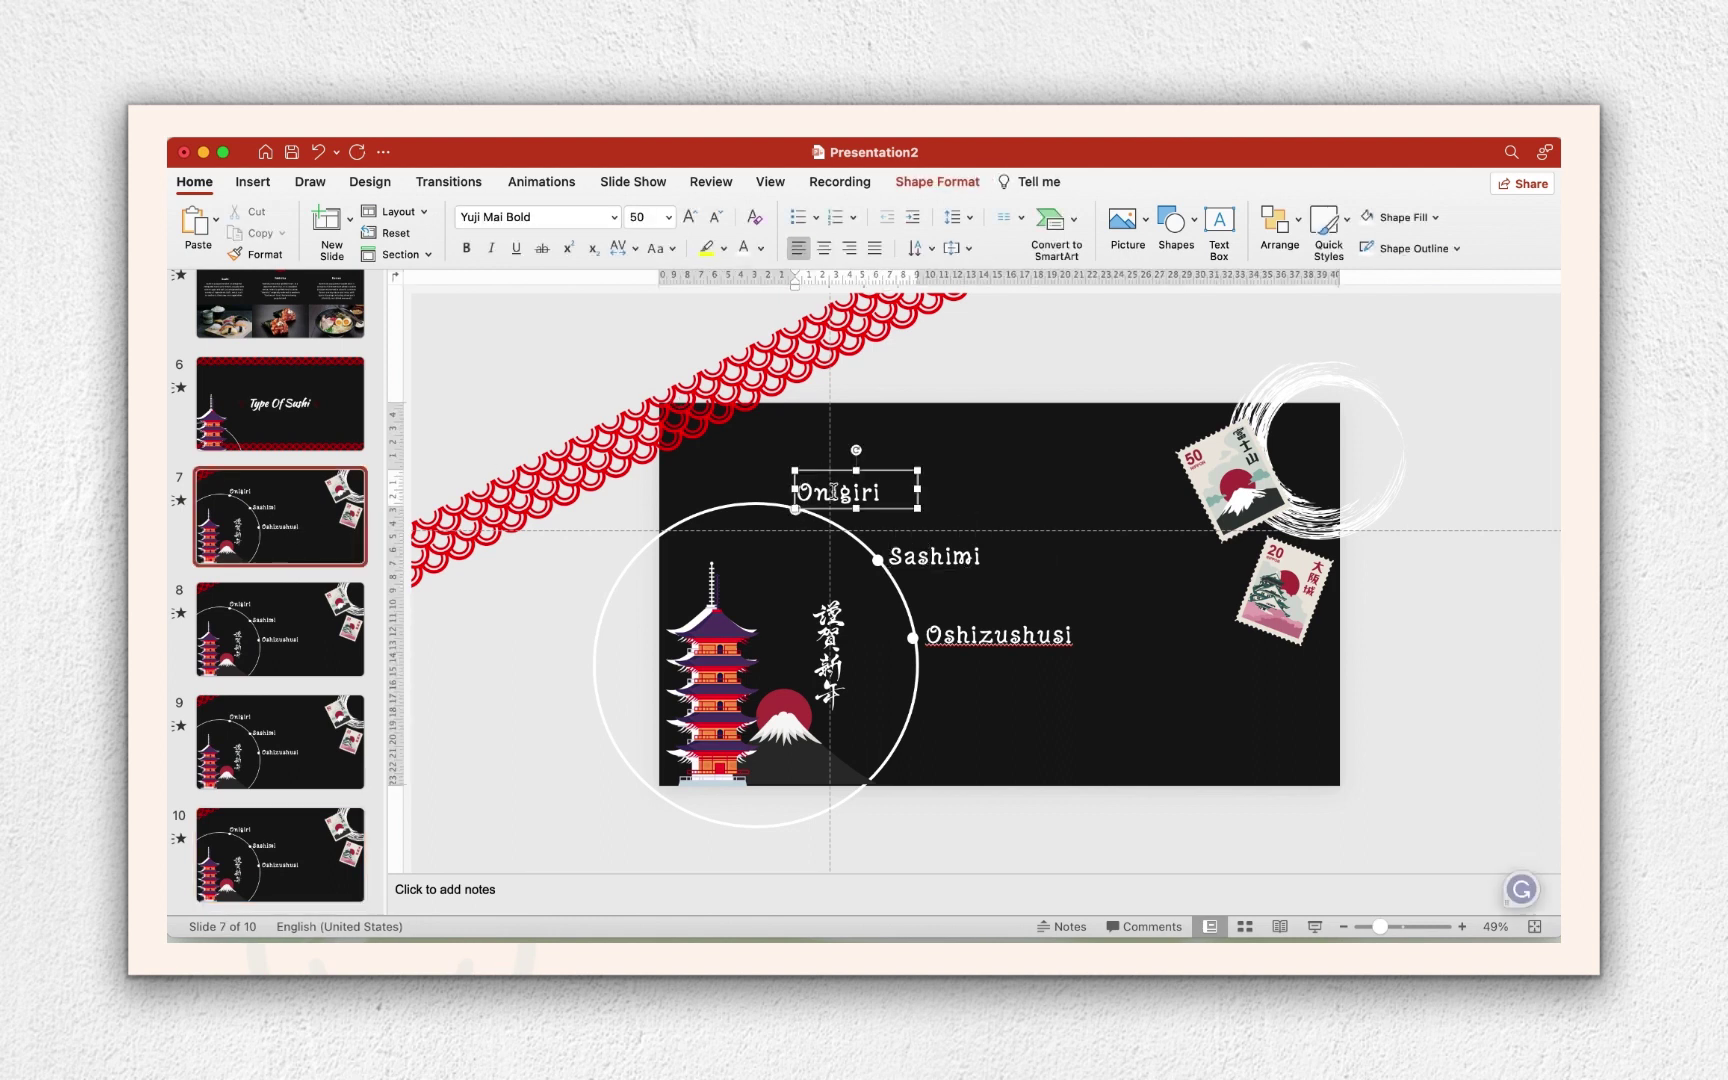
{"action": "key", "text": "Delete"}
{"action": "left_click", "coordinate": [928, 531]}
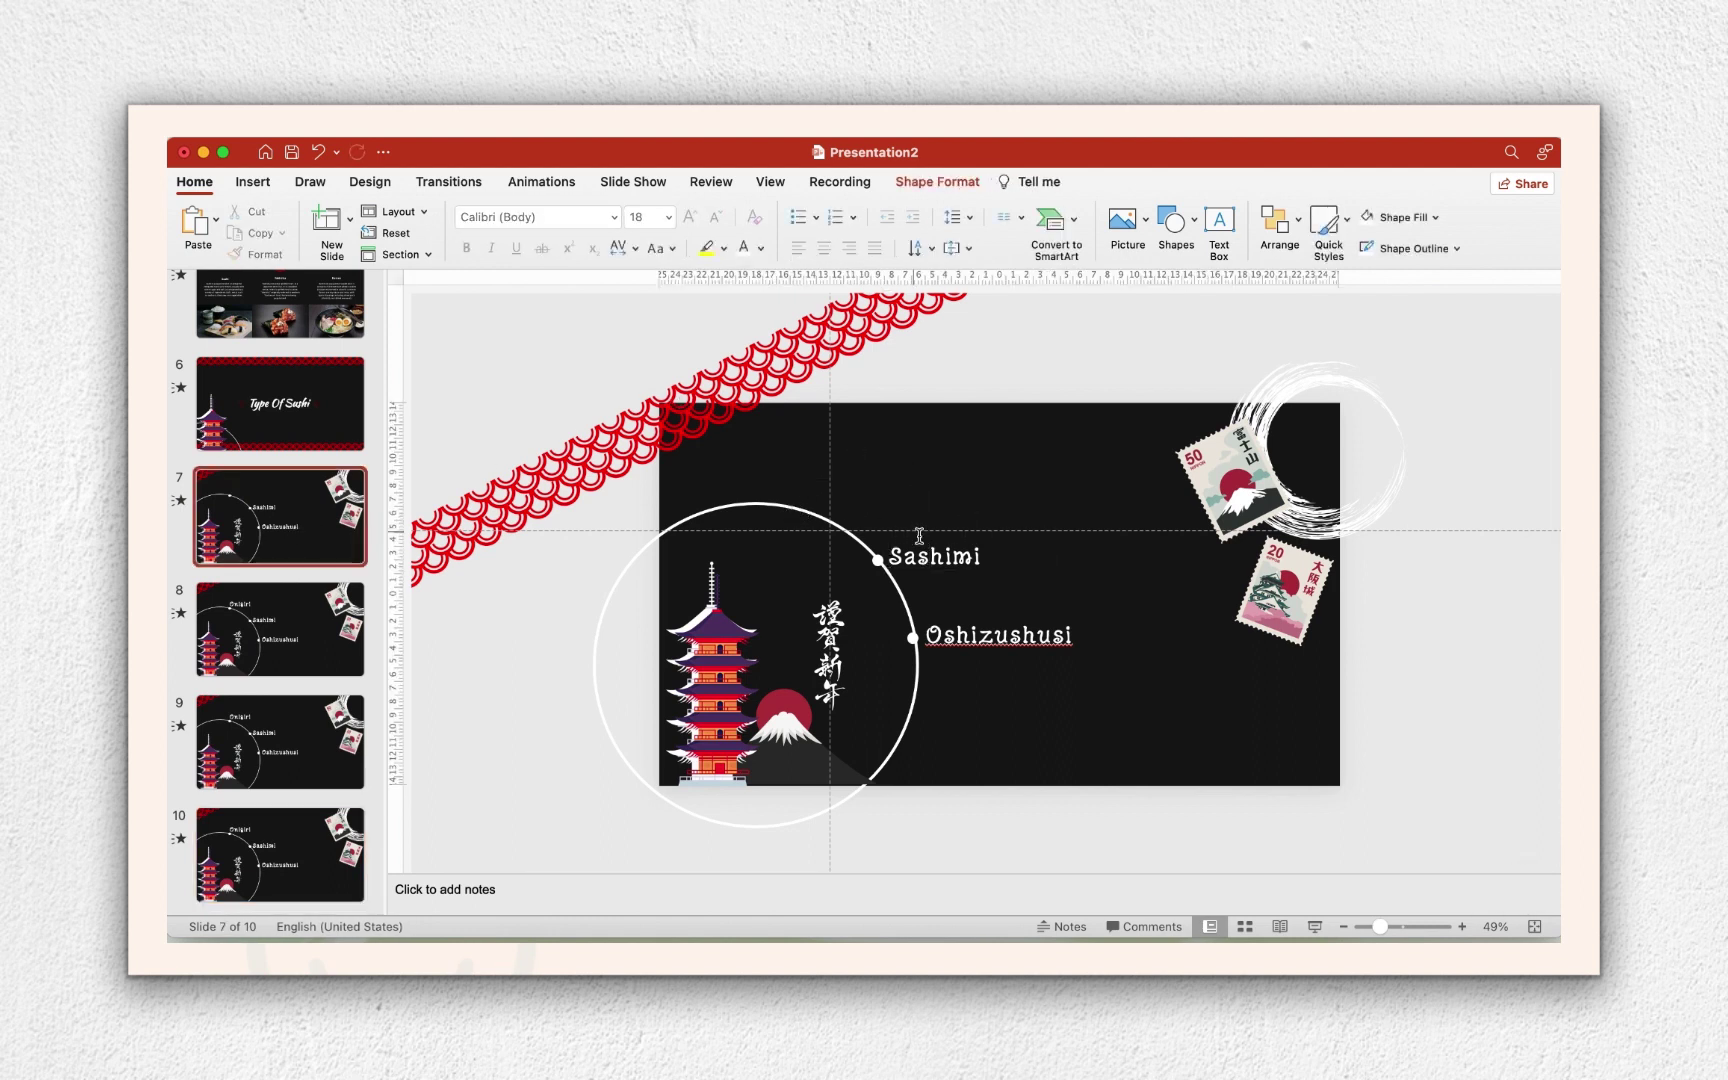
{"action": "key", "text": "Delete"}
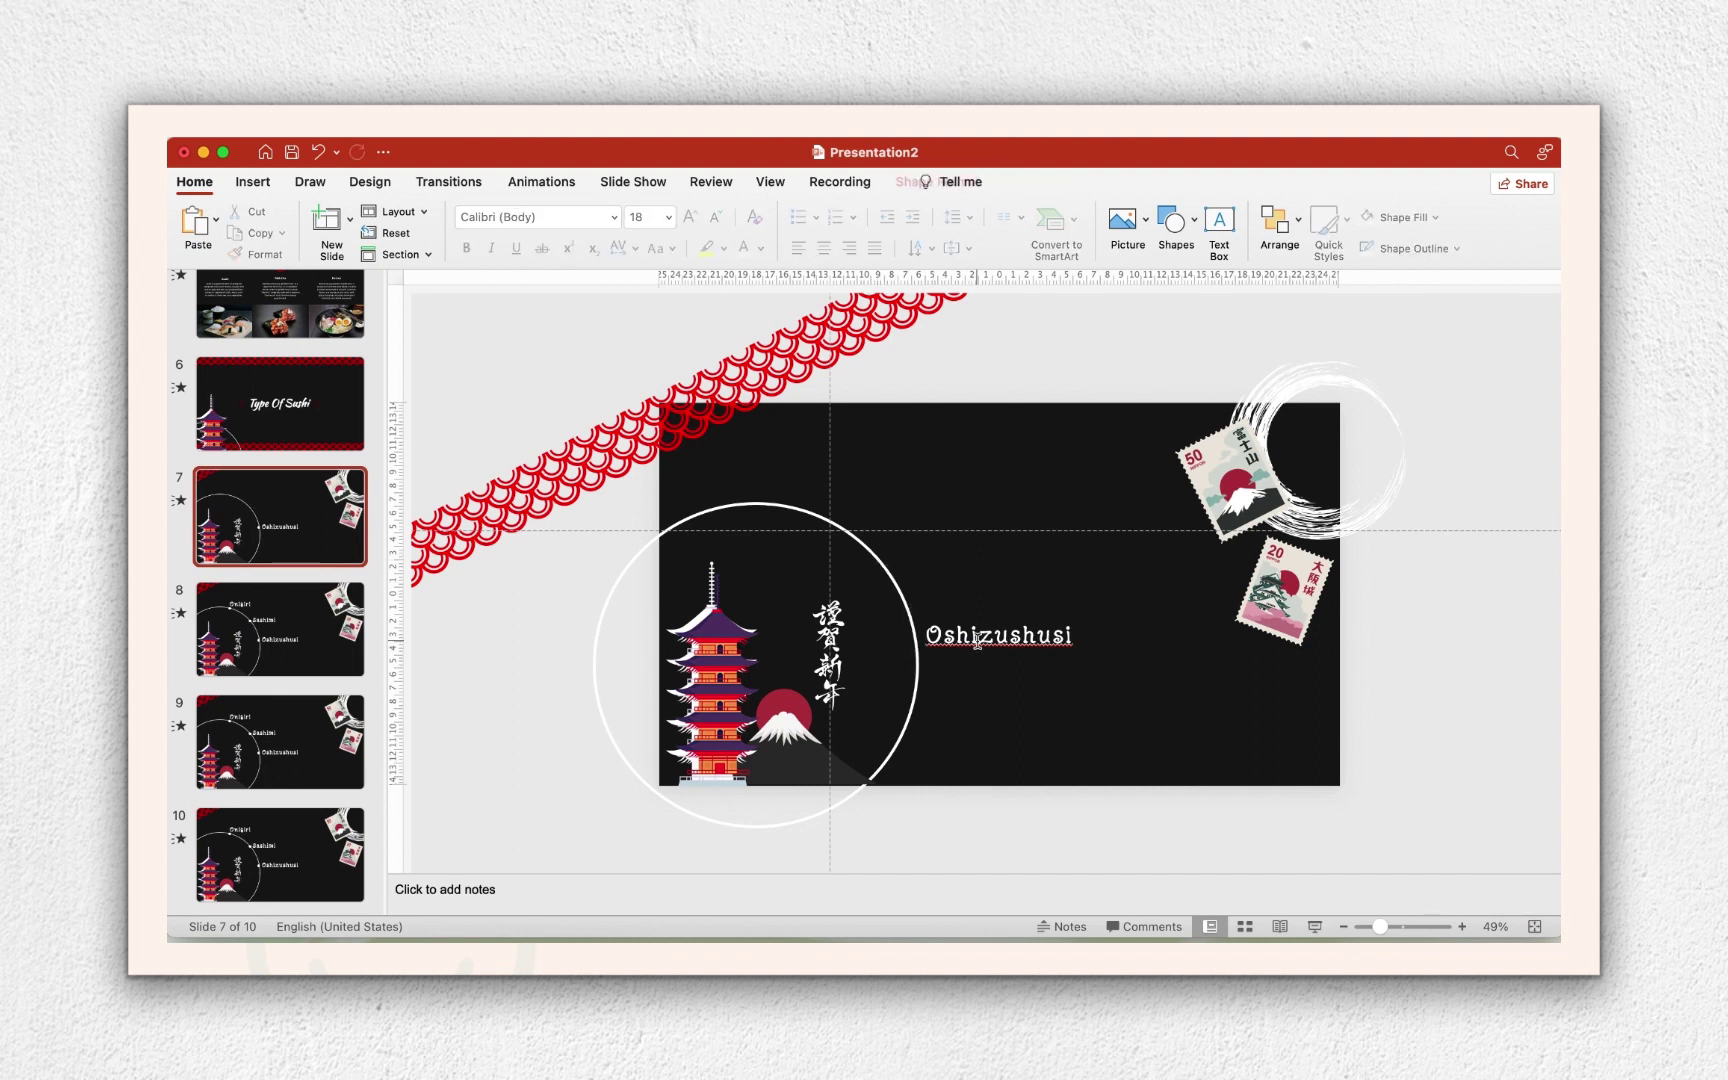
{"action": "left_click", "coordinate": [992, 615]}
{"action": "key", "text": "Delete"}
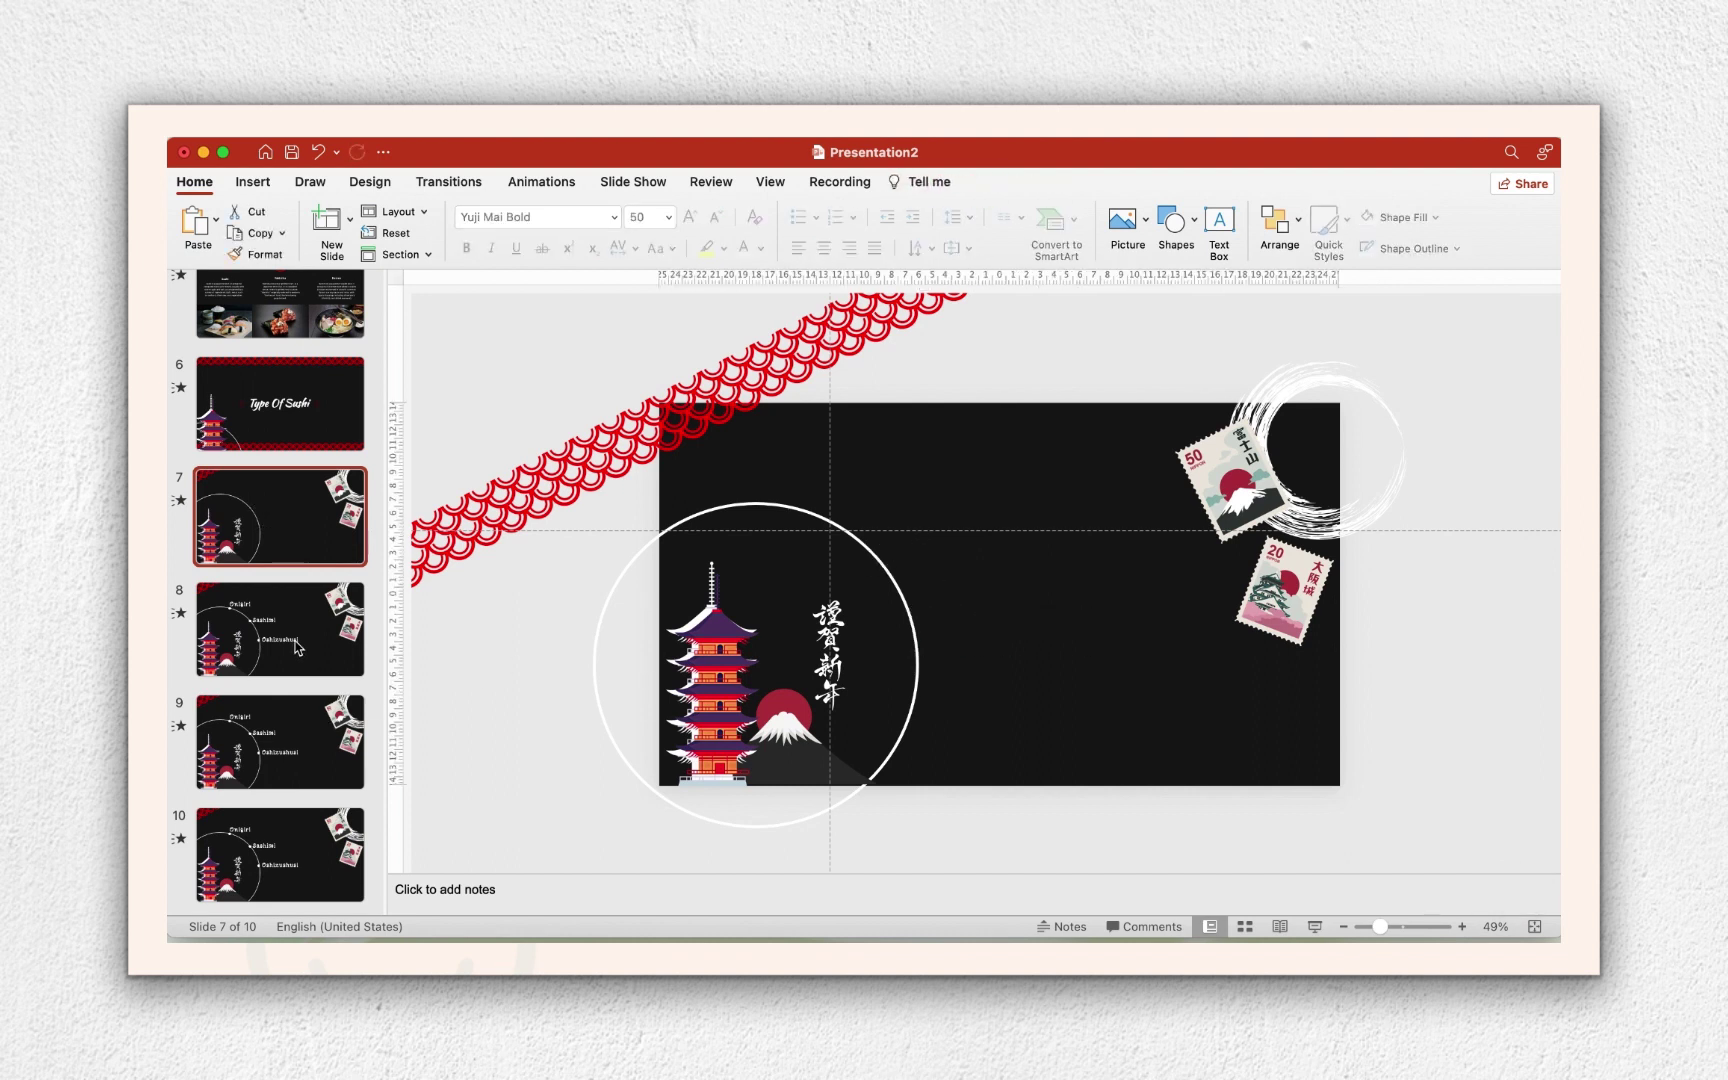
On slide 8 delete Sashimi and the top label, leaving only Onigiri in the lower label's place.
{"action": "left_click", "coordinate": [298, 647]}
{"action": "left_click", "coordinate": [969, 533]}
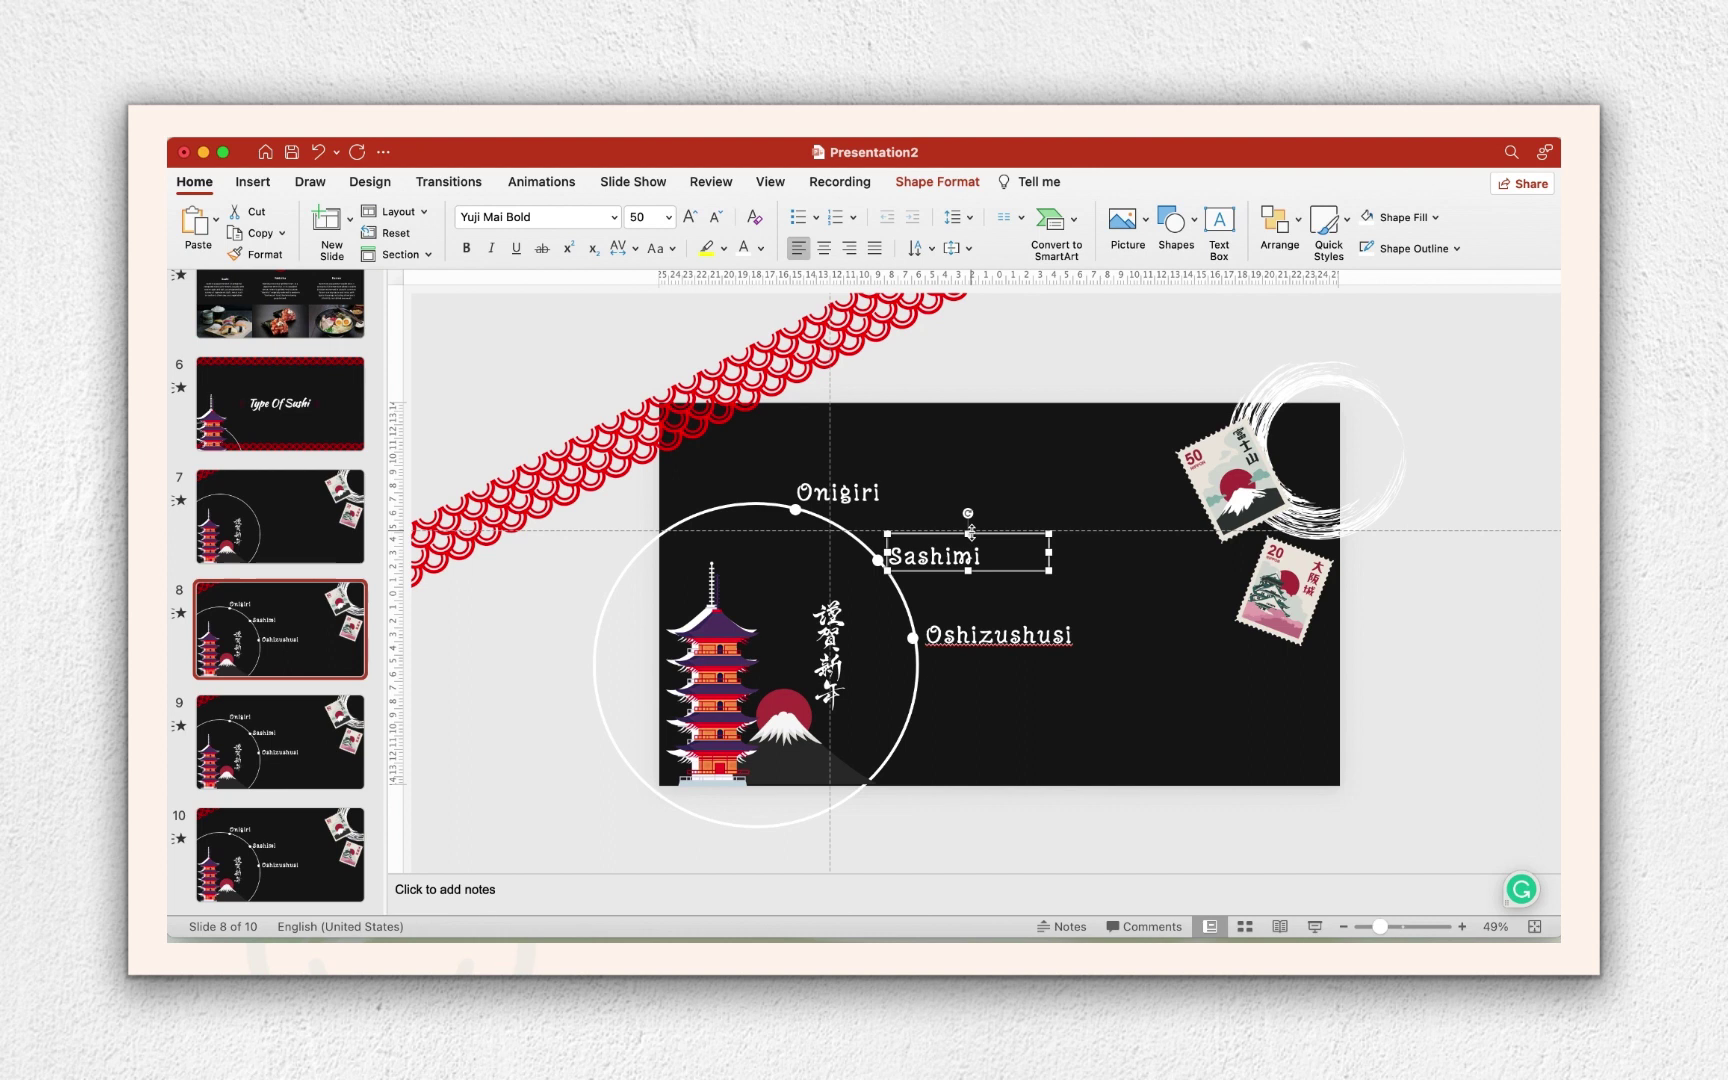
{"action": "key", "text": "Delete"}
{"action": "left_click", "coordinate": [838, 492]}
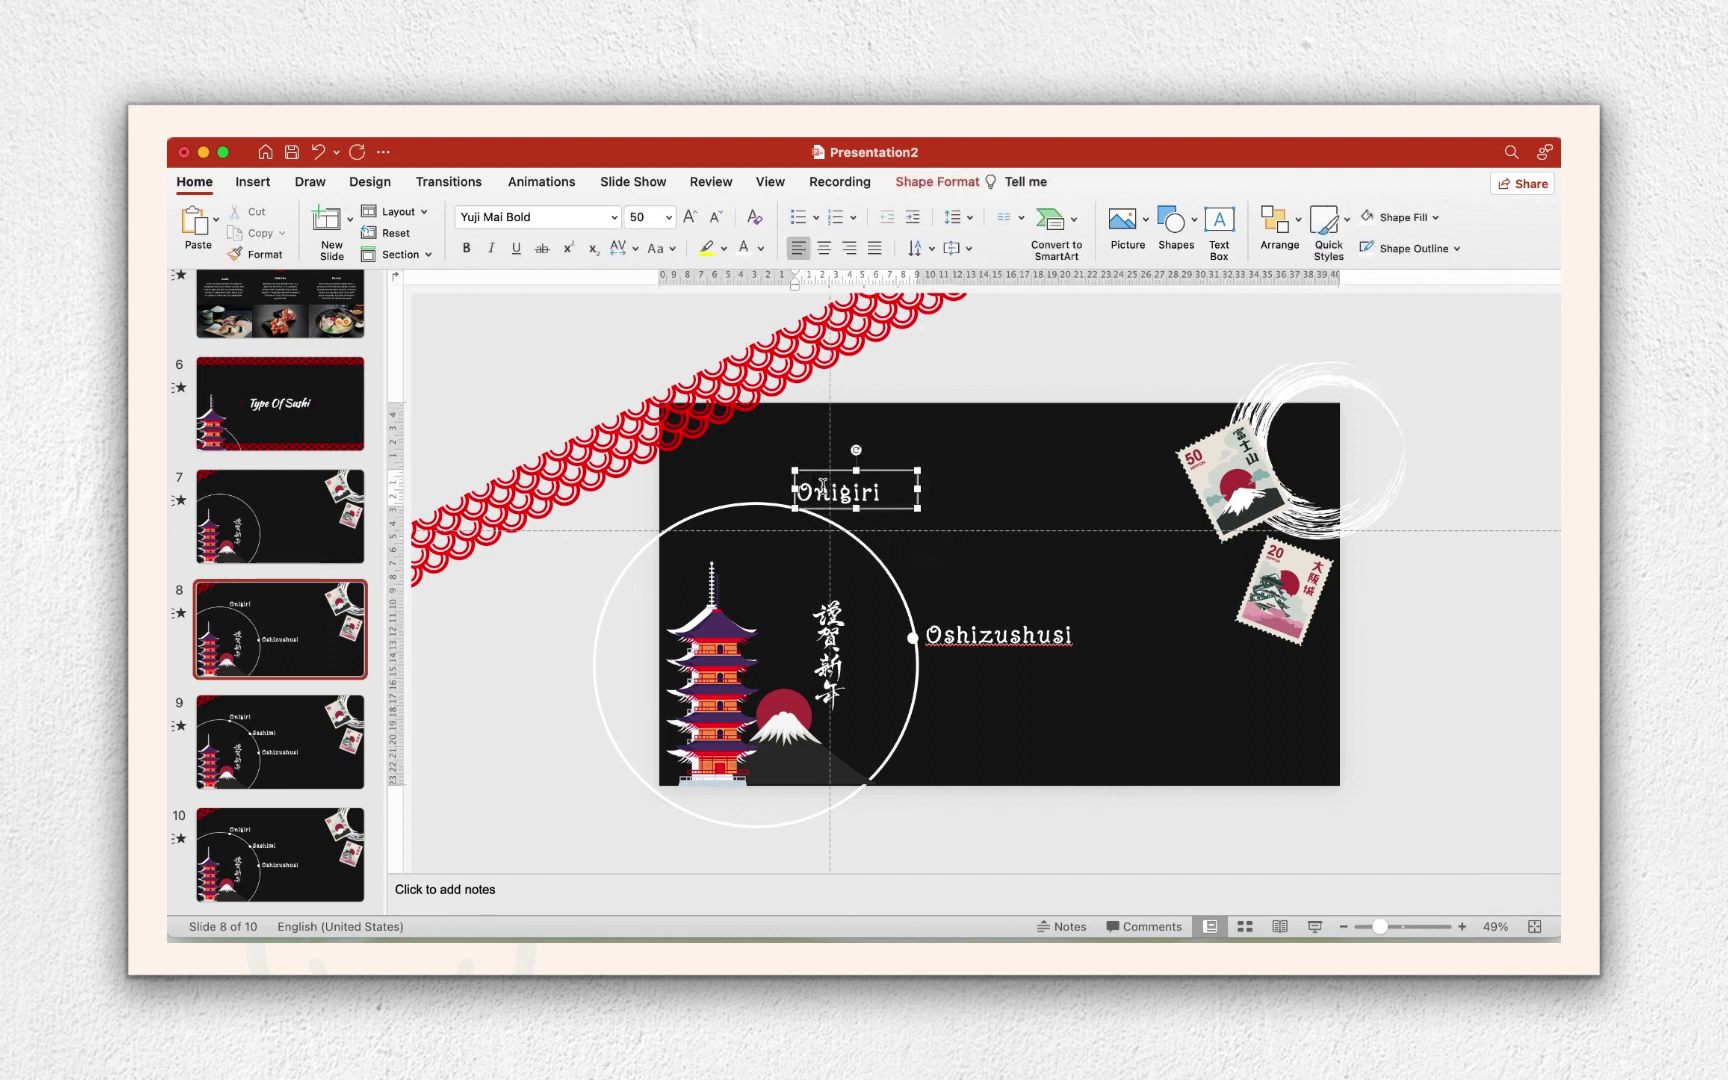
{"action": "double_click", "coordinate": [838, 492]}
{"action": "key", "text": "super+c"}
{"action": "left_click", "coordinate": [990, 641]}
{"action": "double_click", "coordinate": [990, 641]}
{"action": "key", "text": "super+v"}
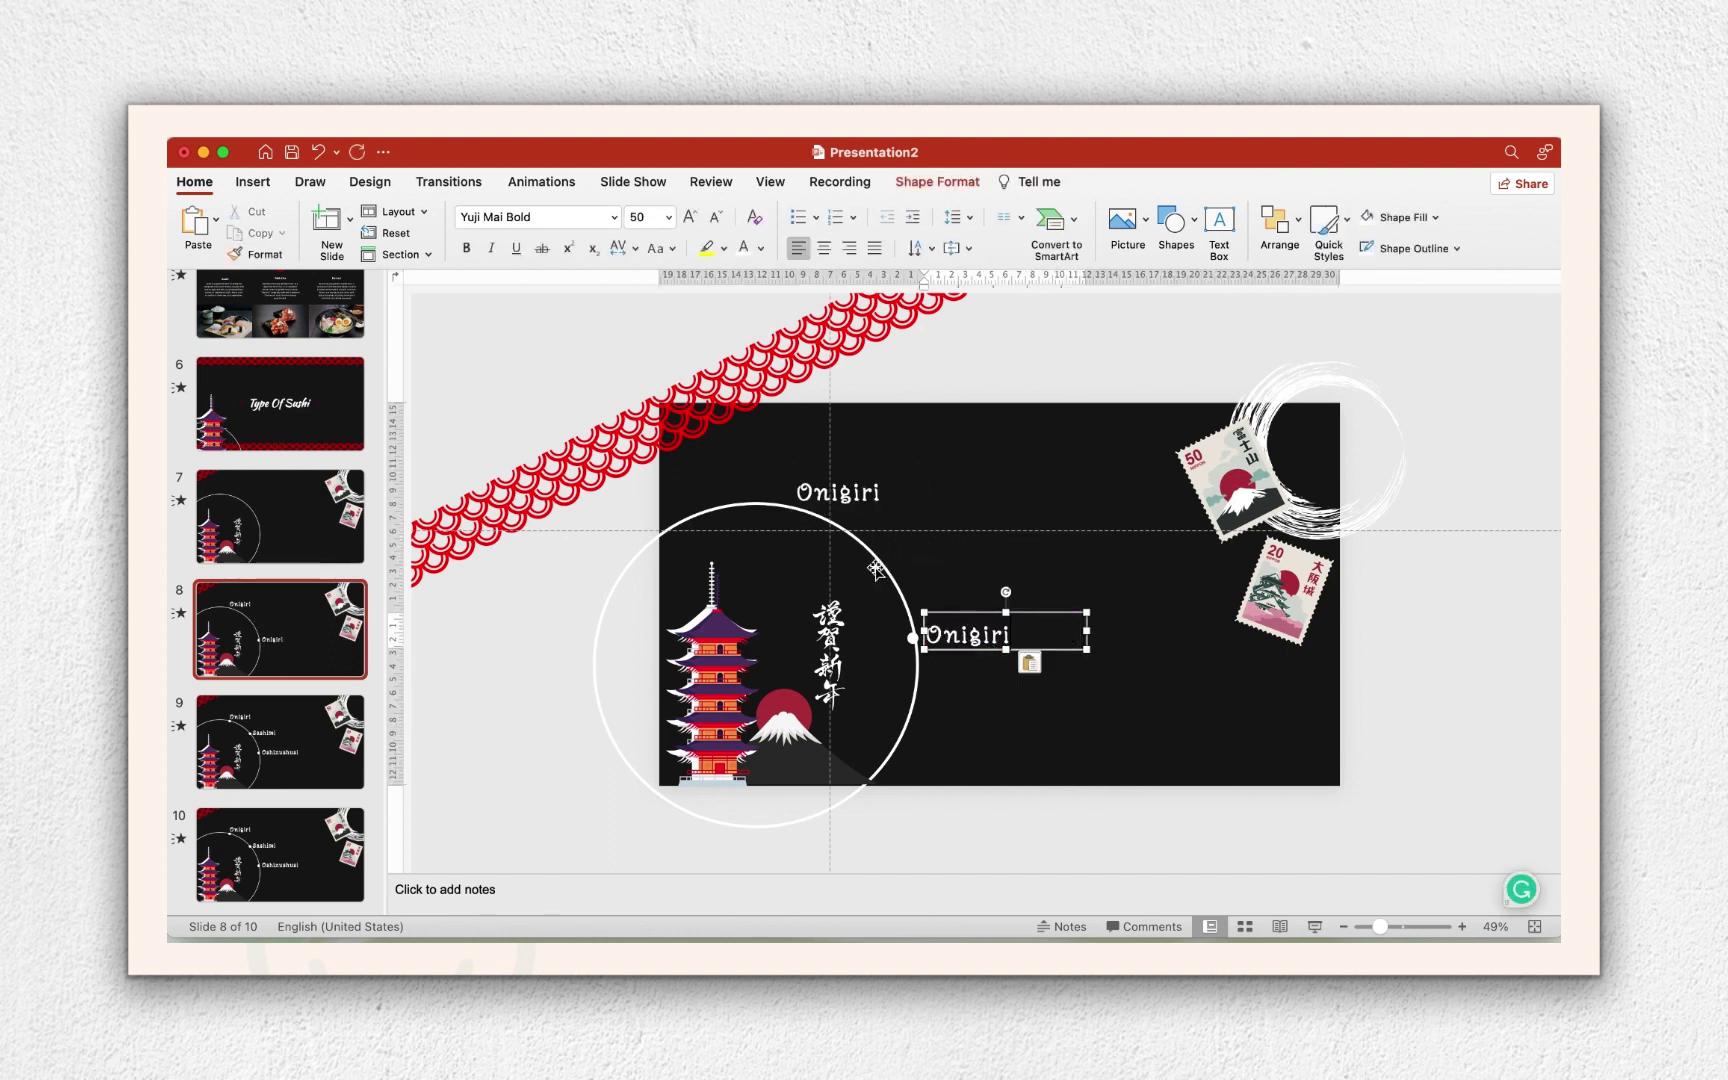
{"action": "left_click", "coordinate": [845, 492]}
{"action": "key", "text": "Delete"}
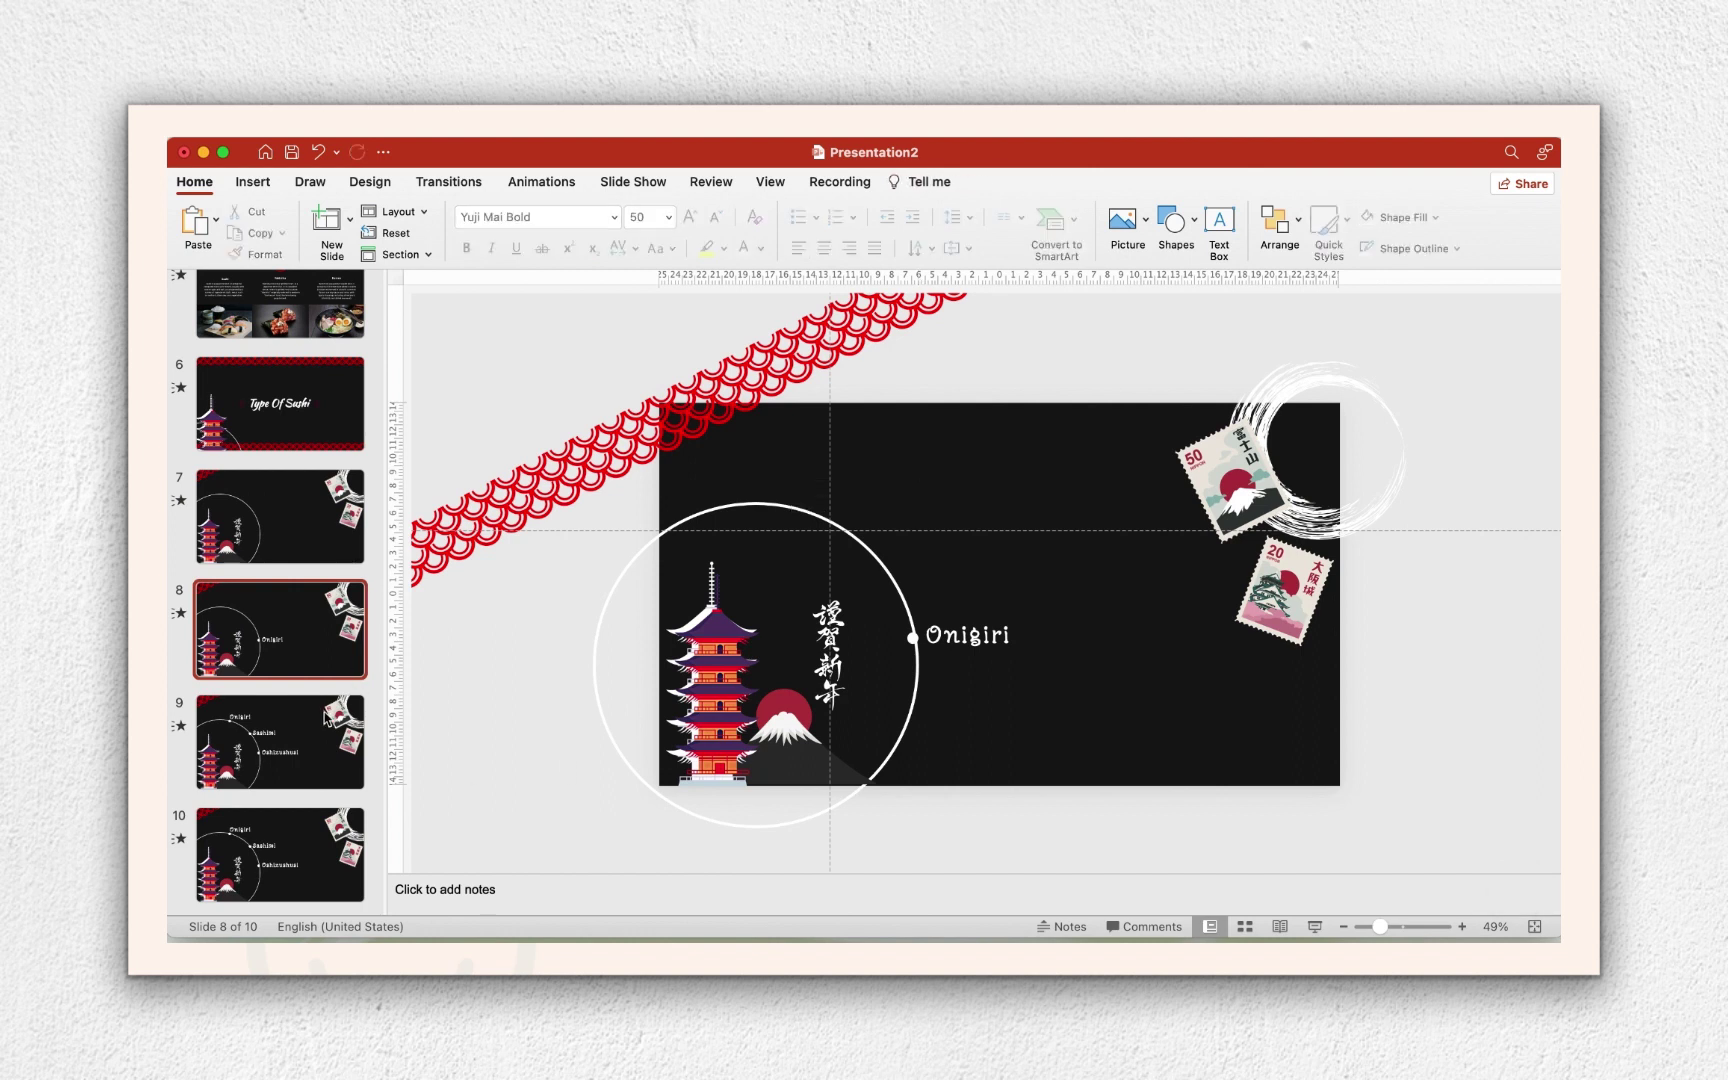
Adjust slide 9's labels with undo and redo so it shows two labels.
{"action": "left_click", "coordinate": [301, 733]}
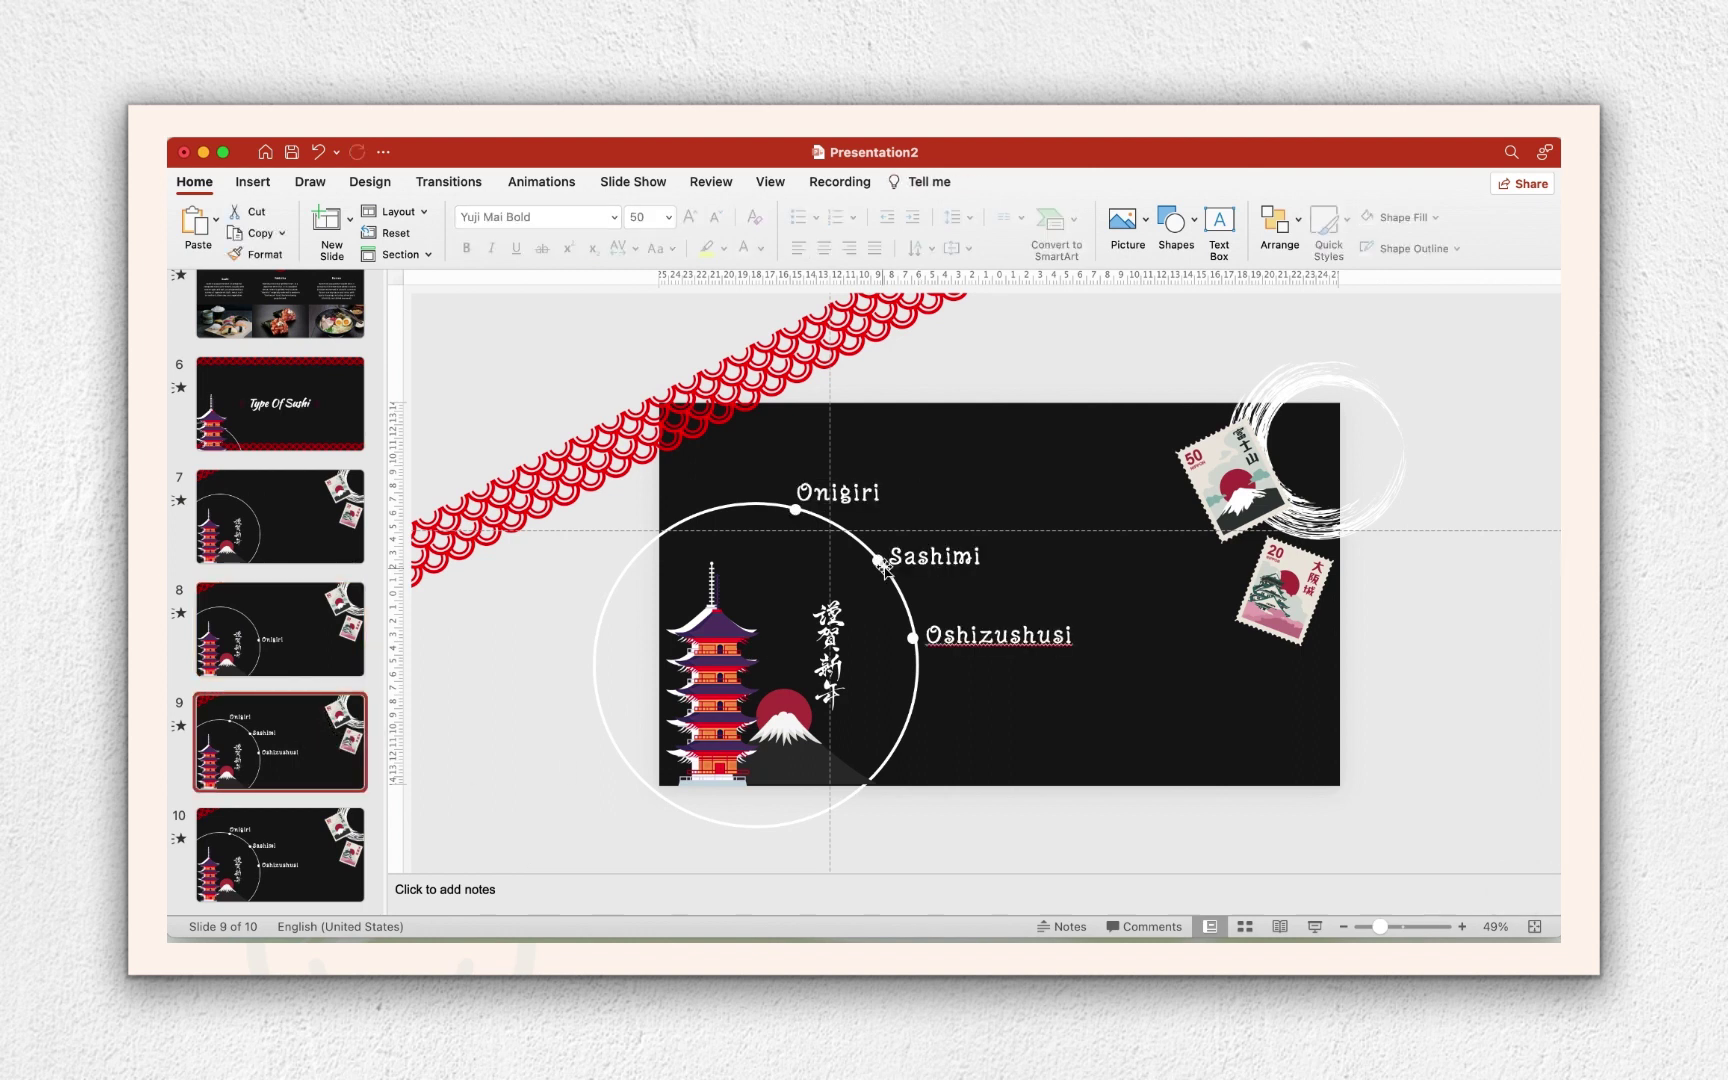
{"action": "left_click", "coordinate": [798, 505]}
{"action": "double_click", "coordinate": [872, 500]}
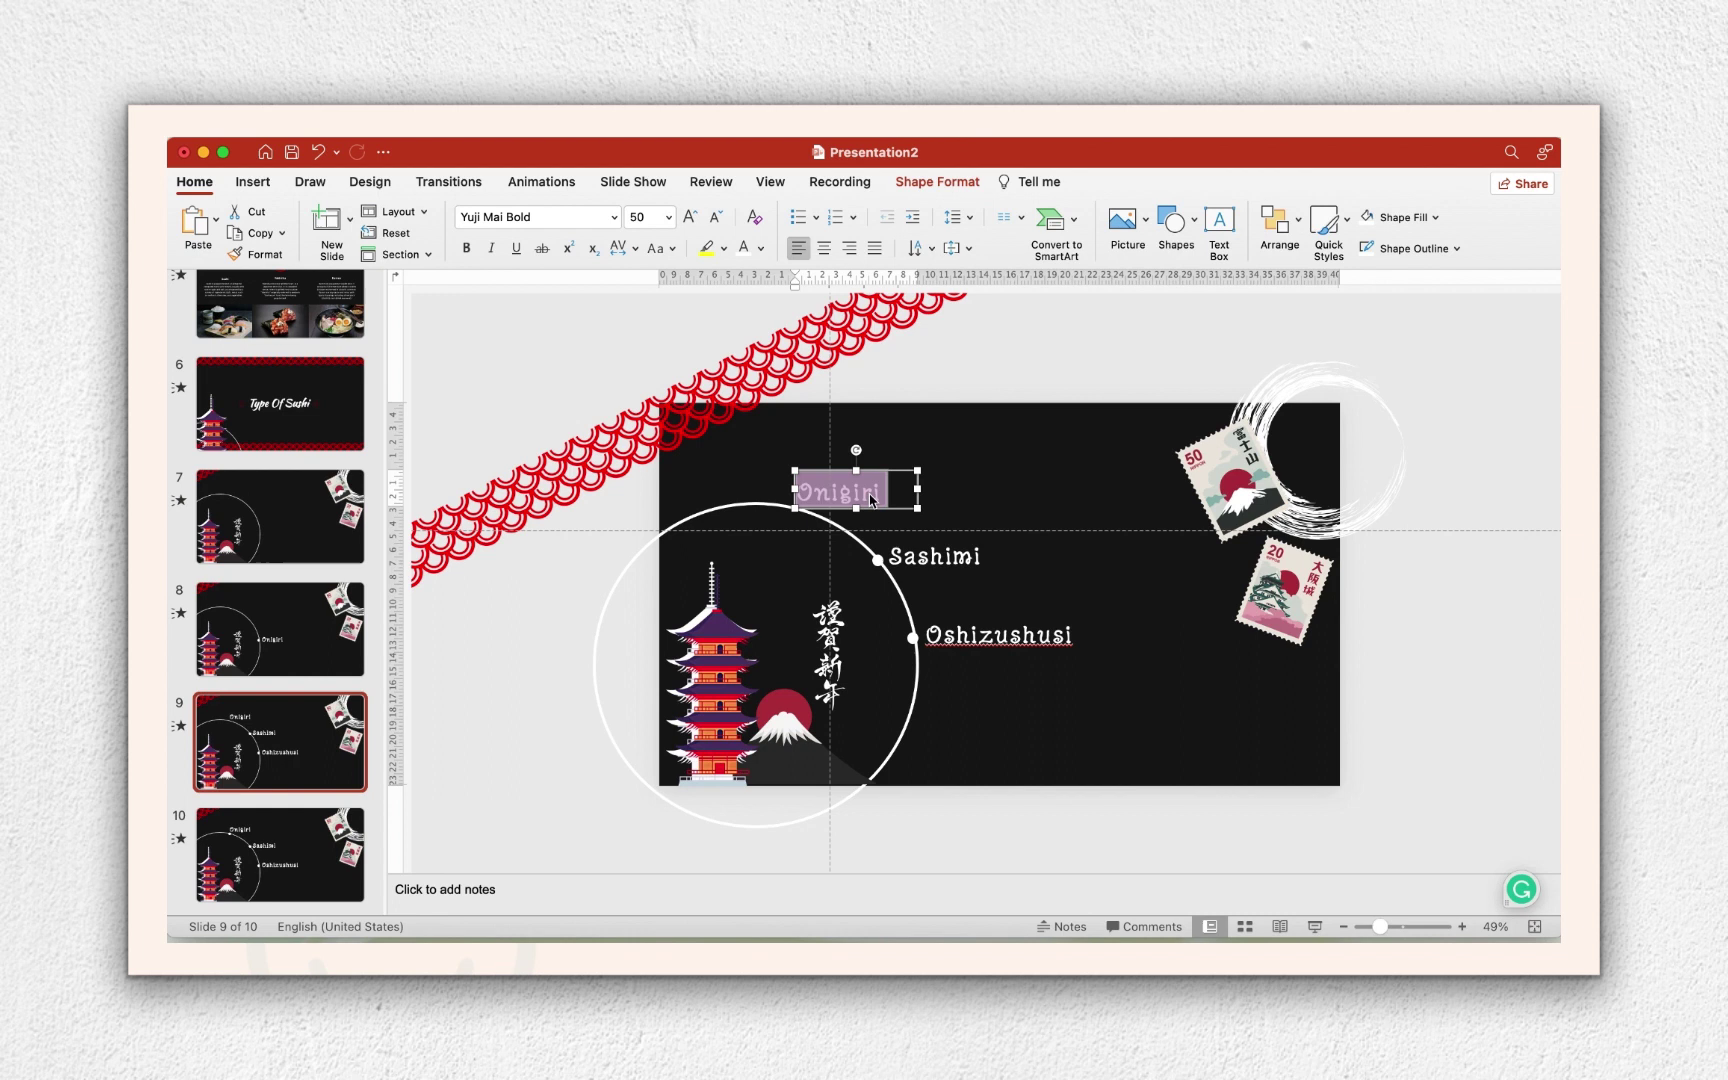
{"action": "left_click", "coordinate": [933, 558]}
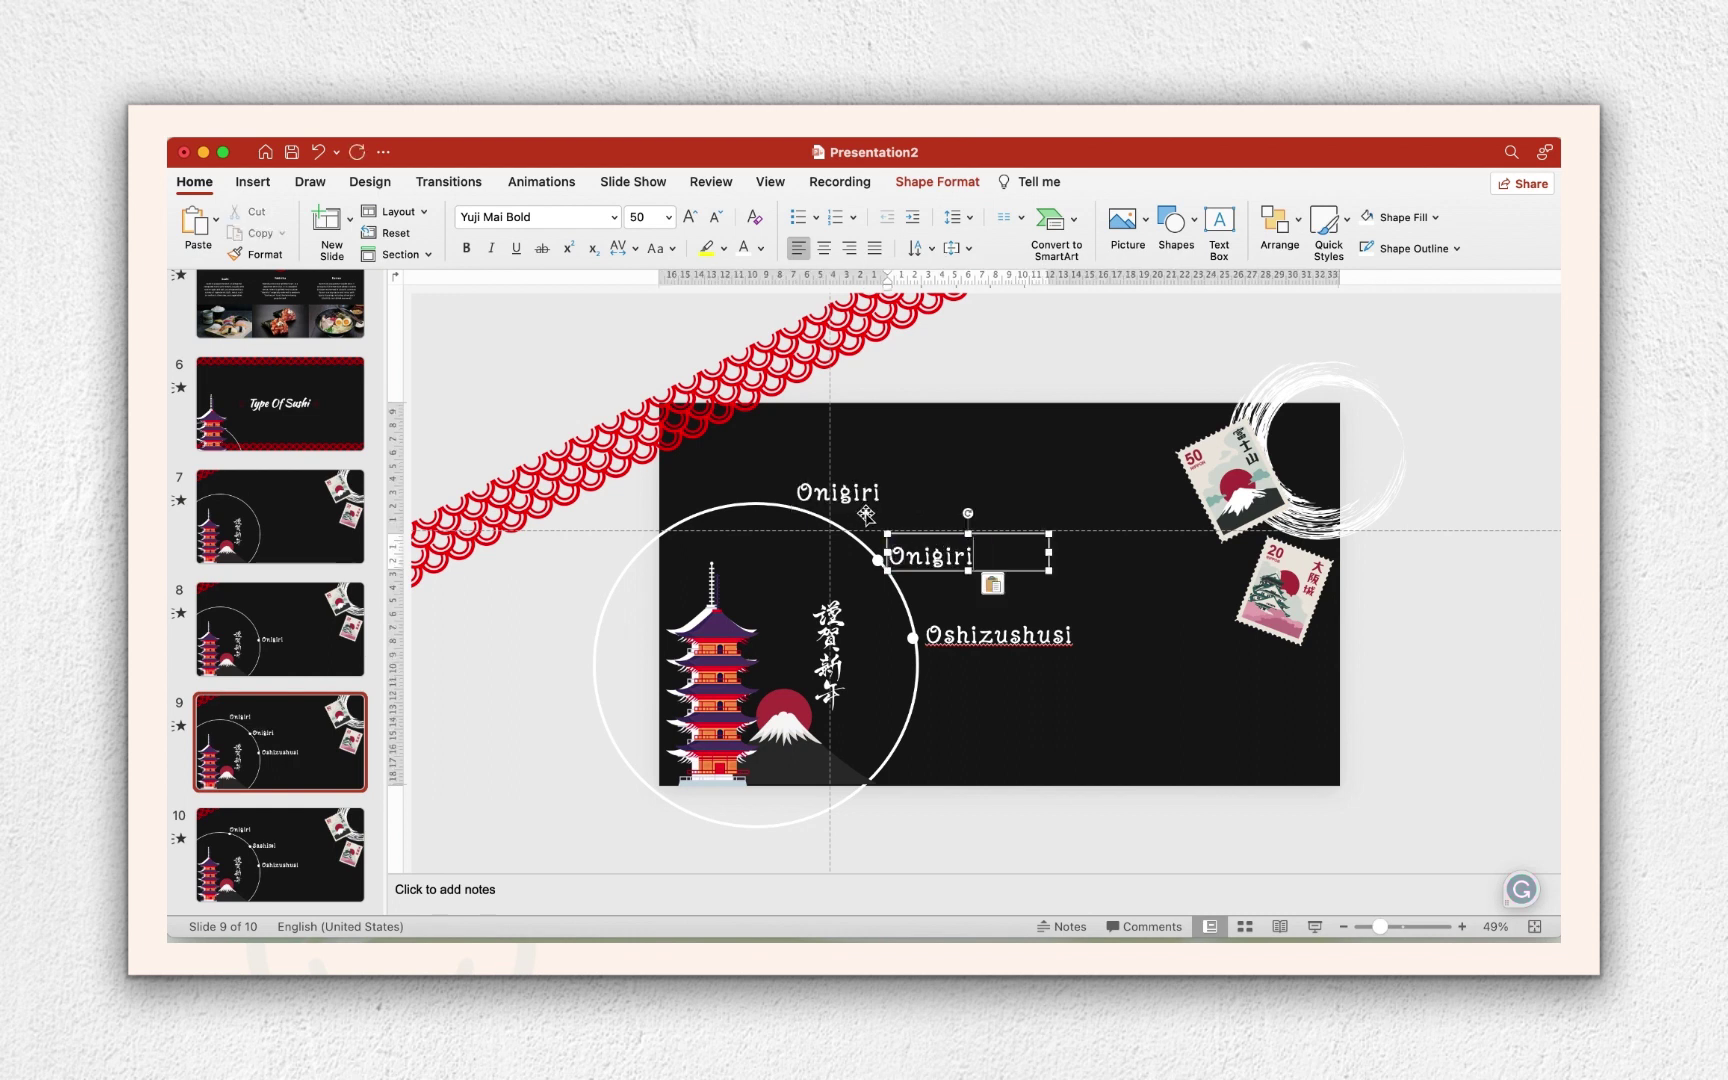
{"action": "key", "text": "super+z"}
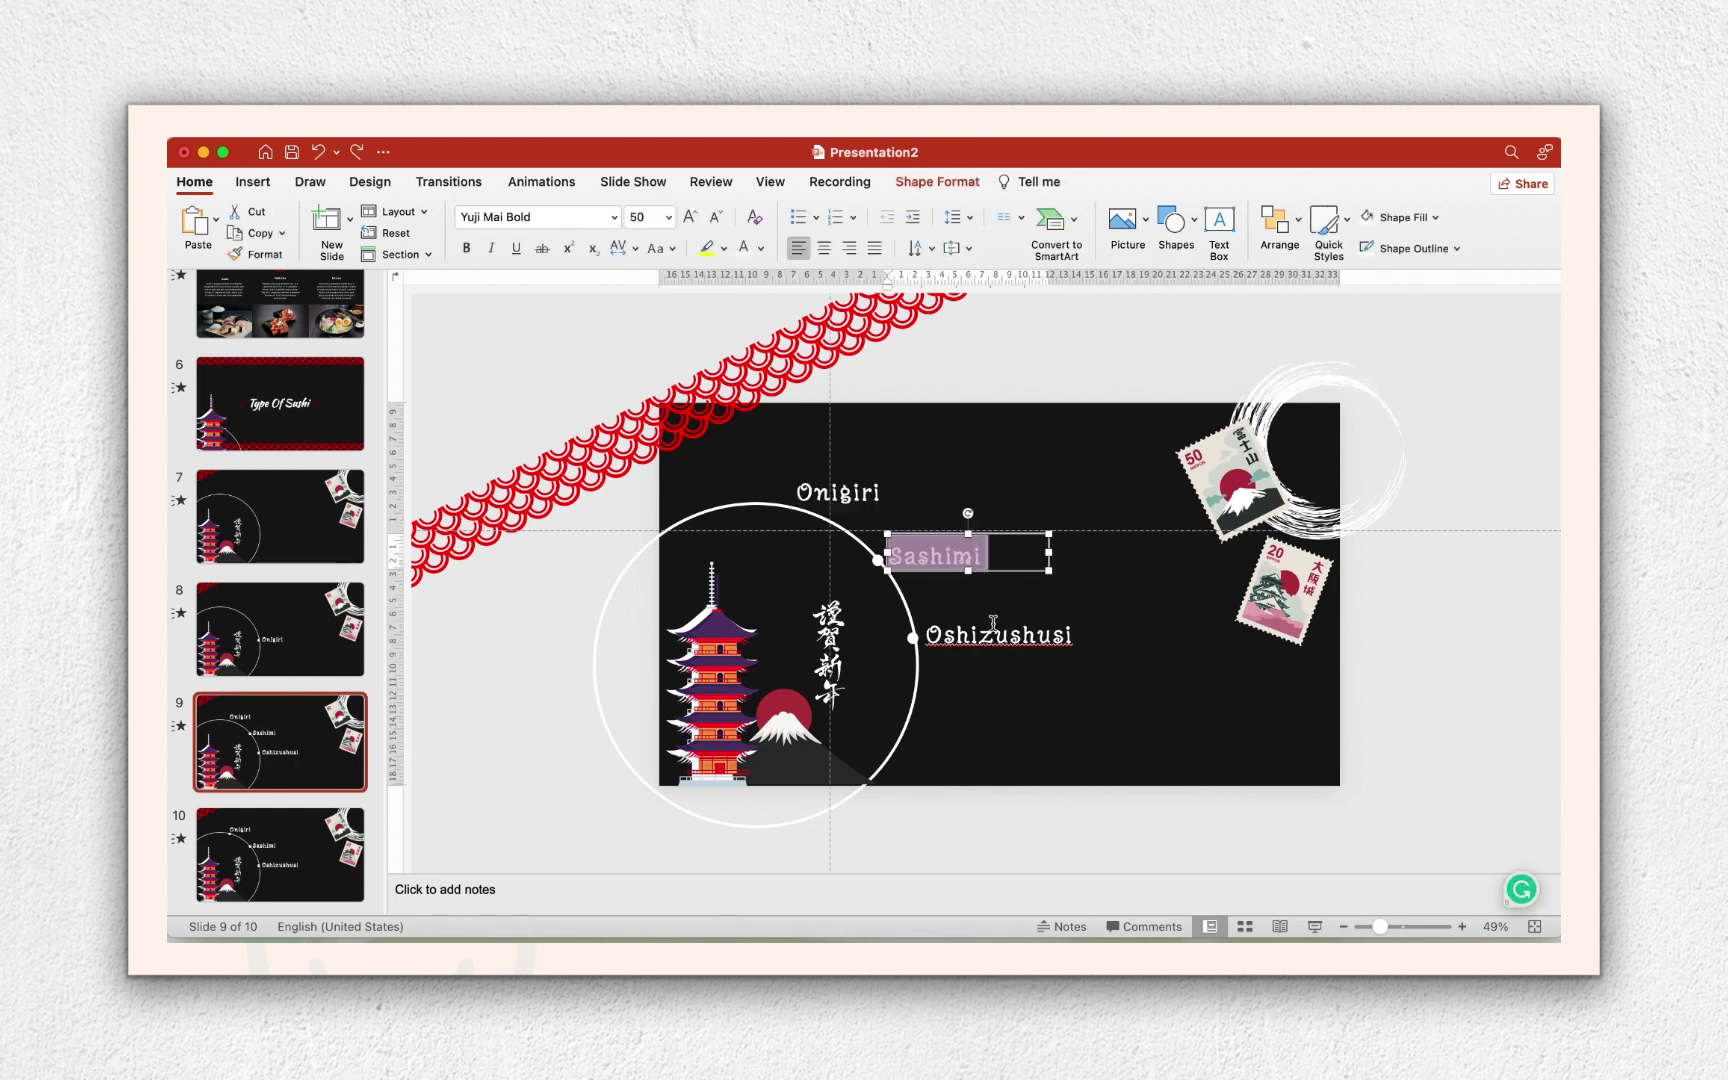
{"action": "key", "text": "super+z"}
{"action": "key", "text": "super+z"}
{"action": "key", "text": "super+z"}
{"action": "key", "text": "super+z"}
{"action": "key", "text": "super+y"}
{"action": "key", "text": "super+y"}
Duplicate slide 10 to create slide 11.
{"action": "left_click", "coordinate": [316, 882]}
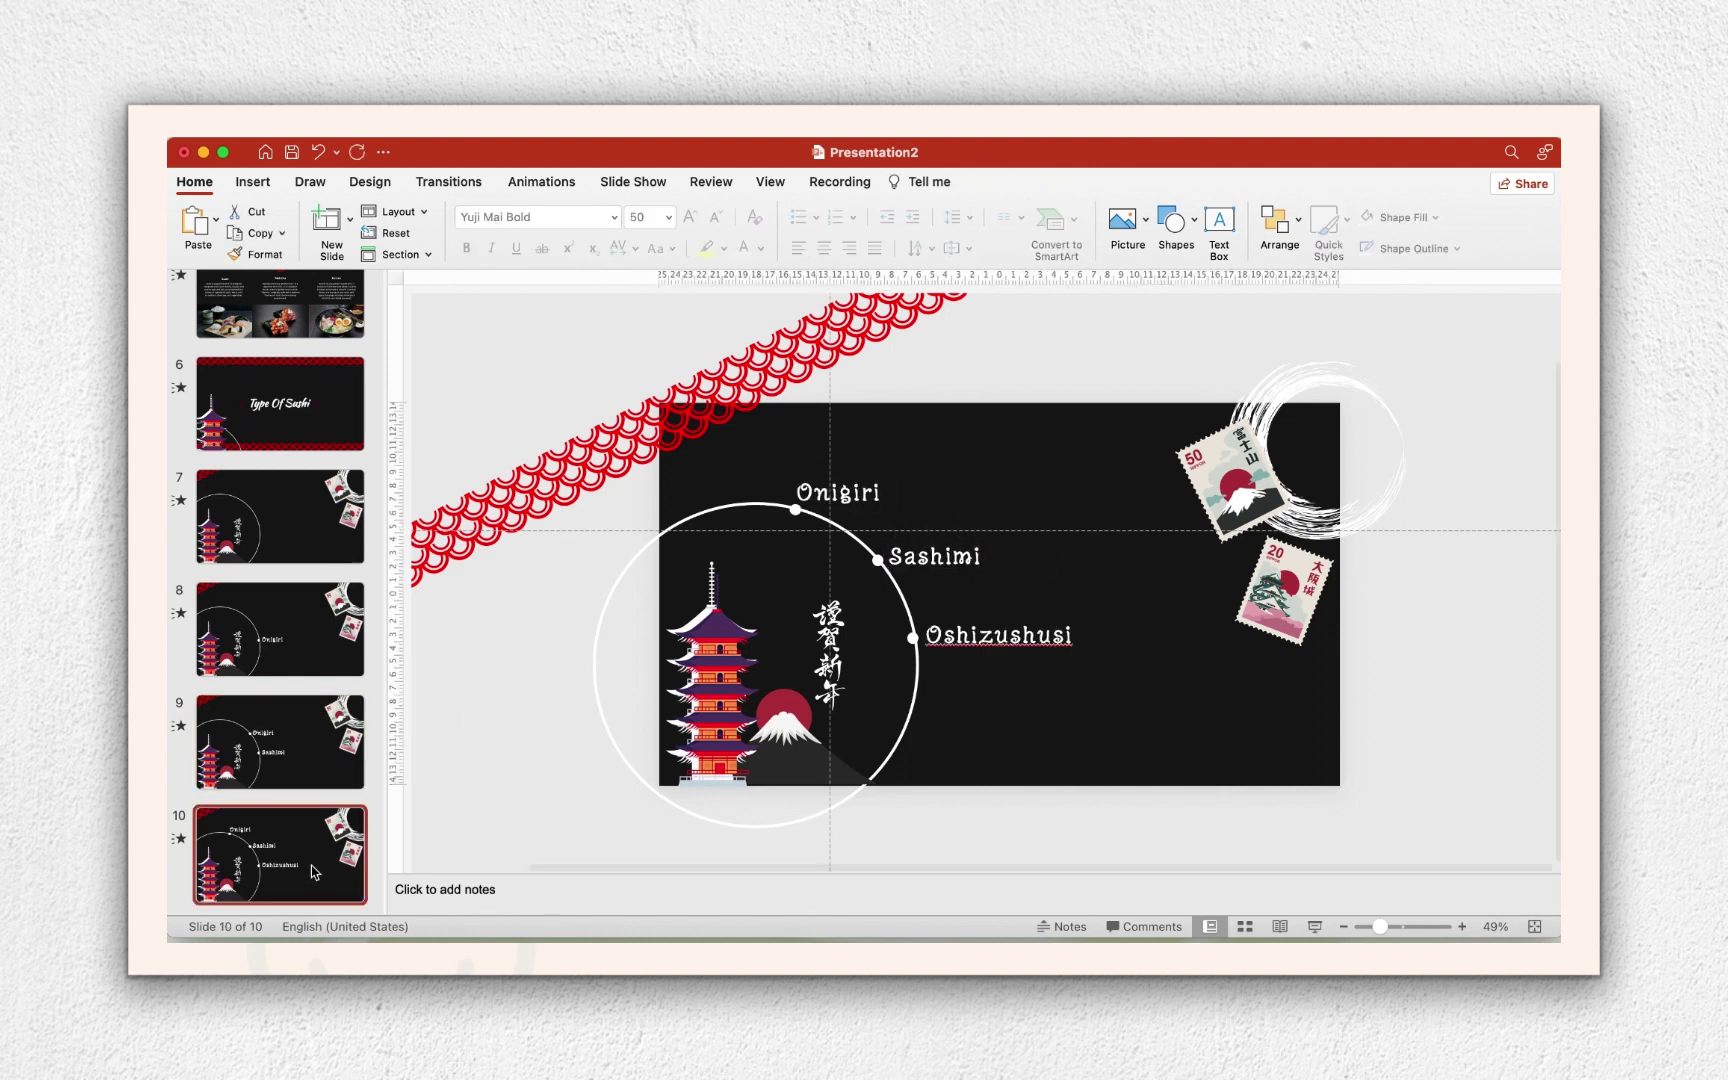
{"action": "right_click", "coordinate": [297, 856]}
{"action": "left_click", "coordinate": [345, 769]}
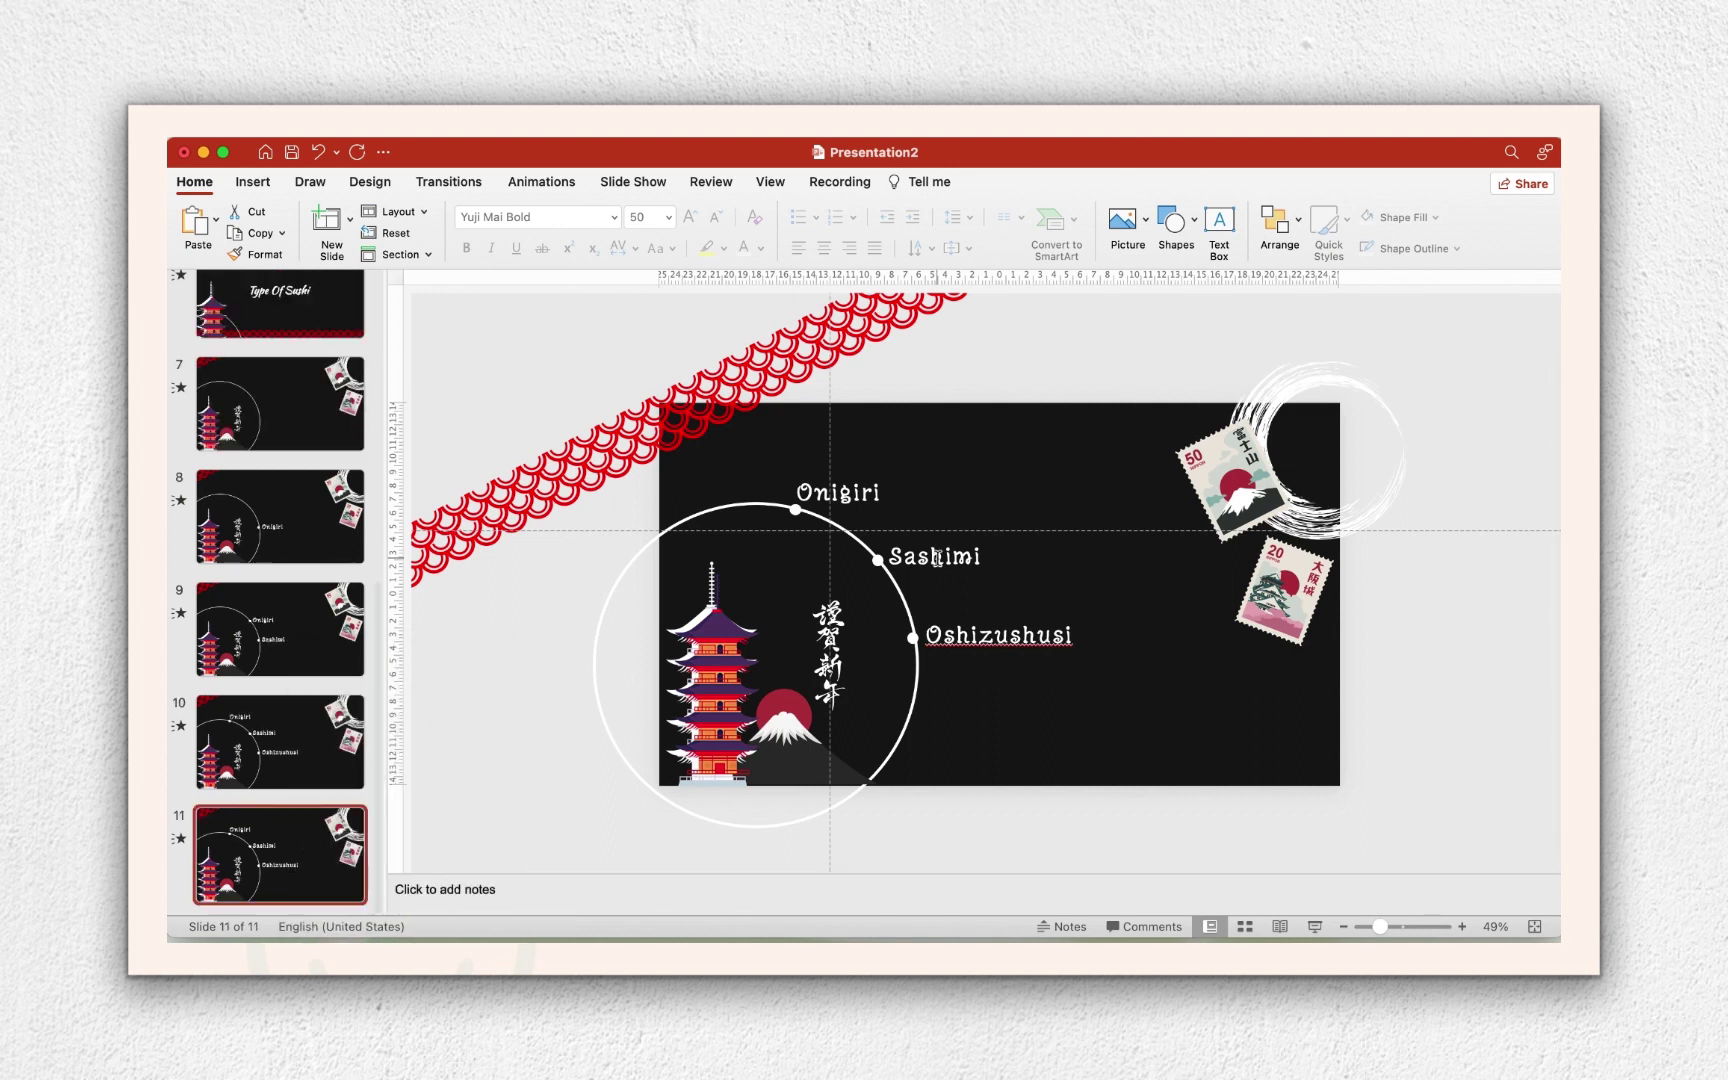
Relabel slide 11's ring dots Sashimi, Oshizushusi and Chirasi, each shifted up one.
{"action": "left_click", "coordinate": [936, 557]}
{"action": "left_click", "coordinate": [830, 491]}
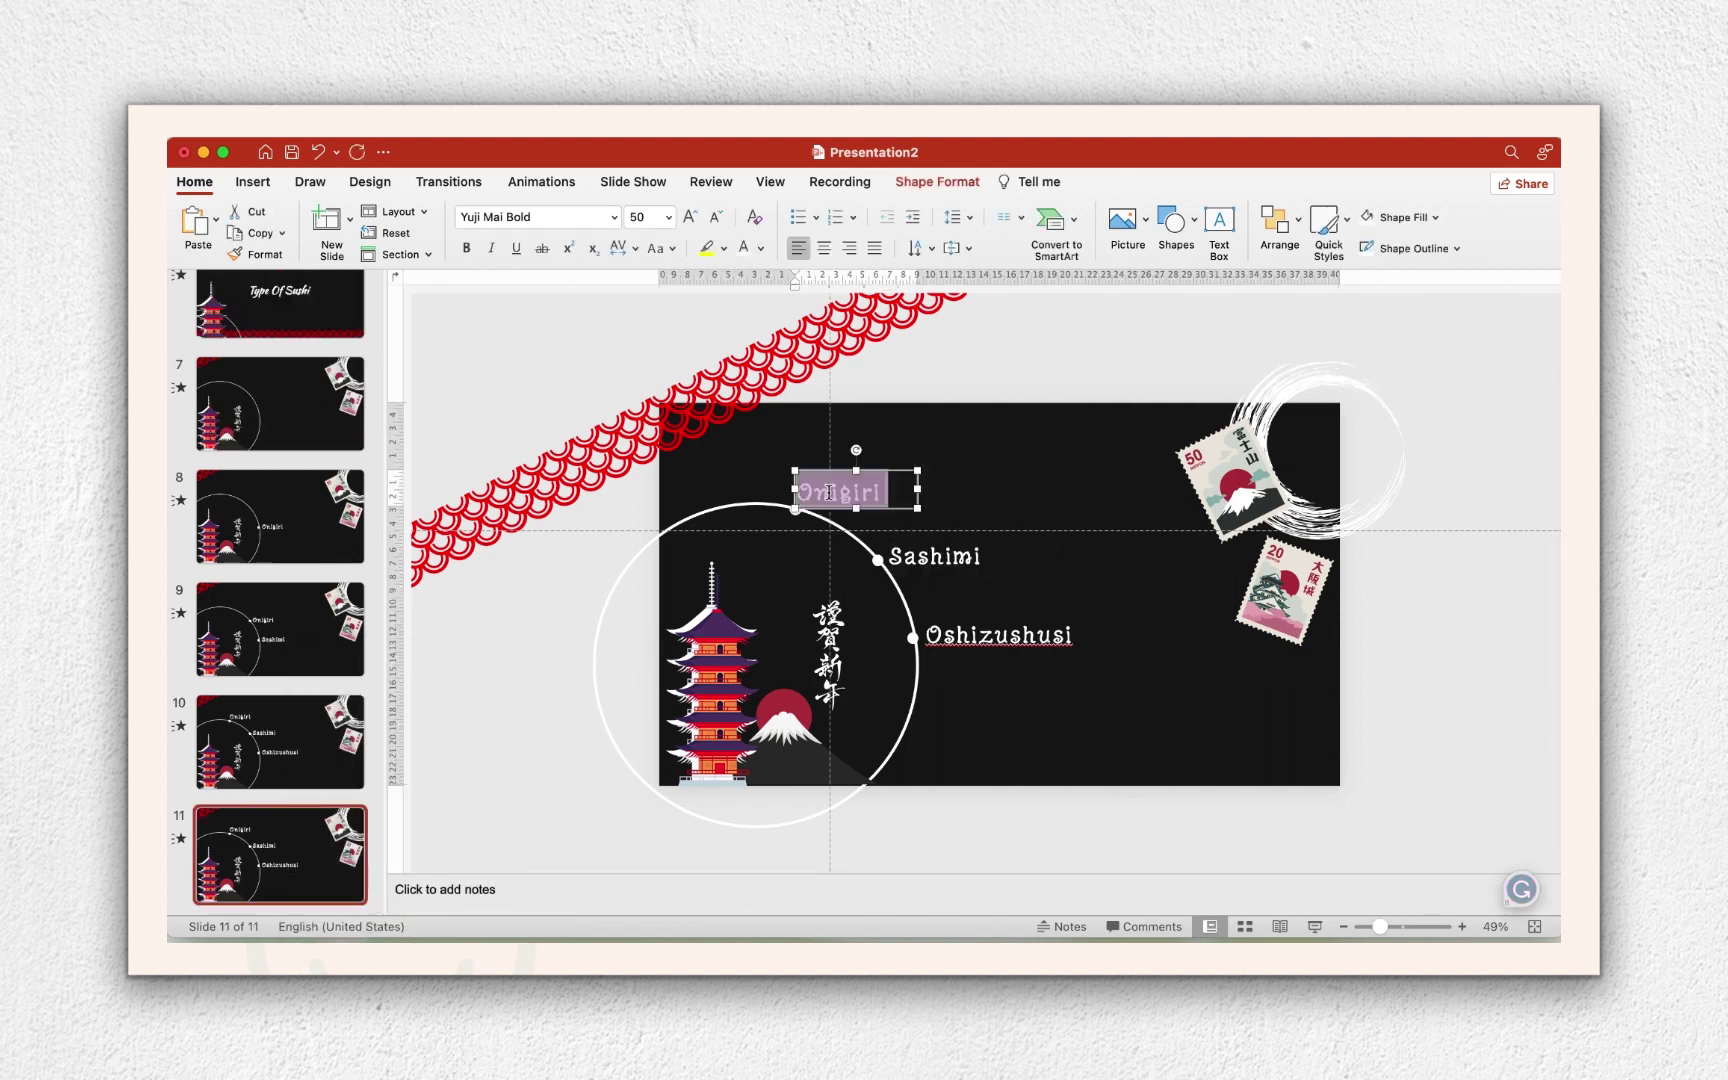
{"action": "type", "text": "Sashimi"}
{"action": "left_click", "coordinate": [998, 635]}
{"action": "double_click", "coordinate": [998, 635]}
{"action": "key", "text": "ctrl+c"}
{"action": "double_click", "coordinate": [936, 557]}
{"action": "key", "text": "ctrl+v"}
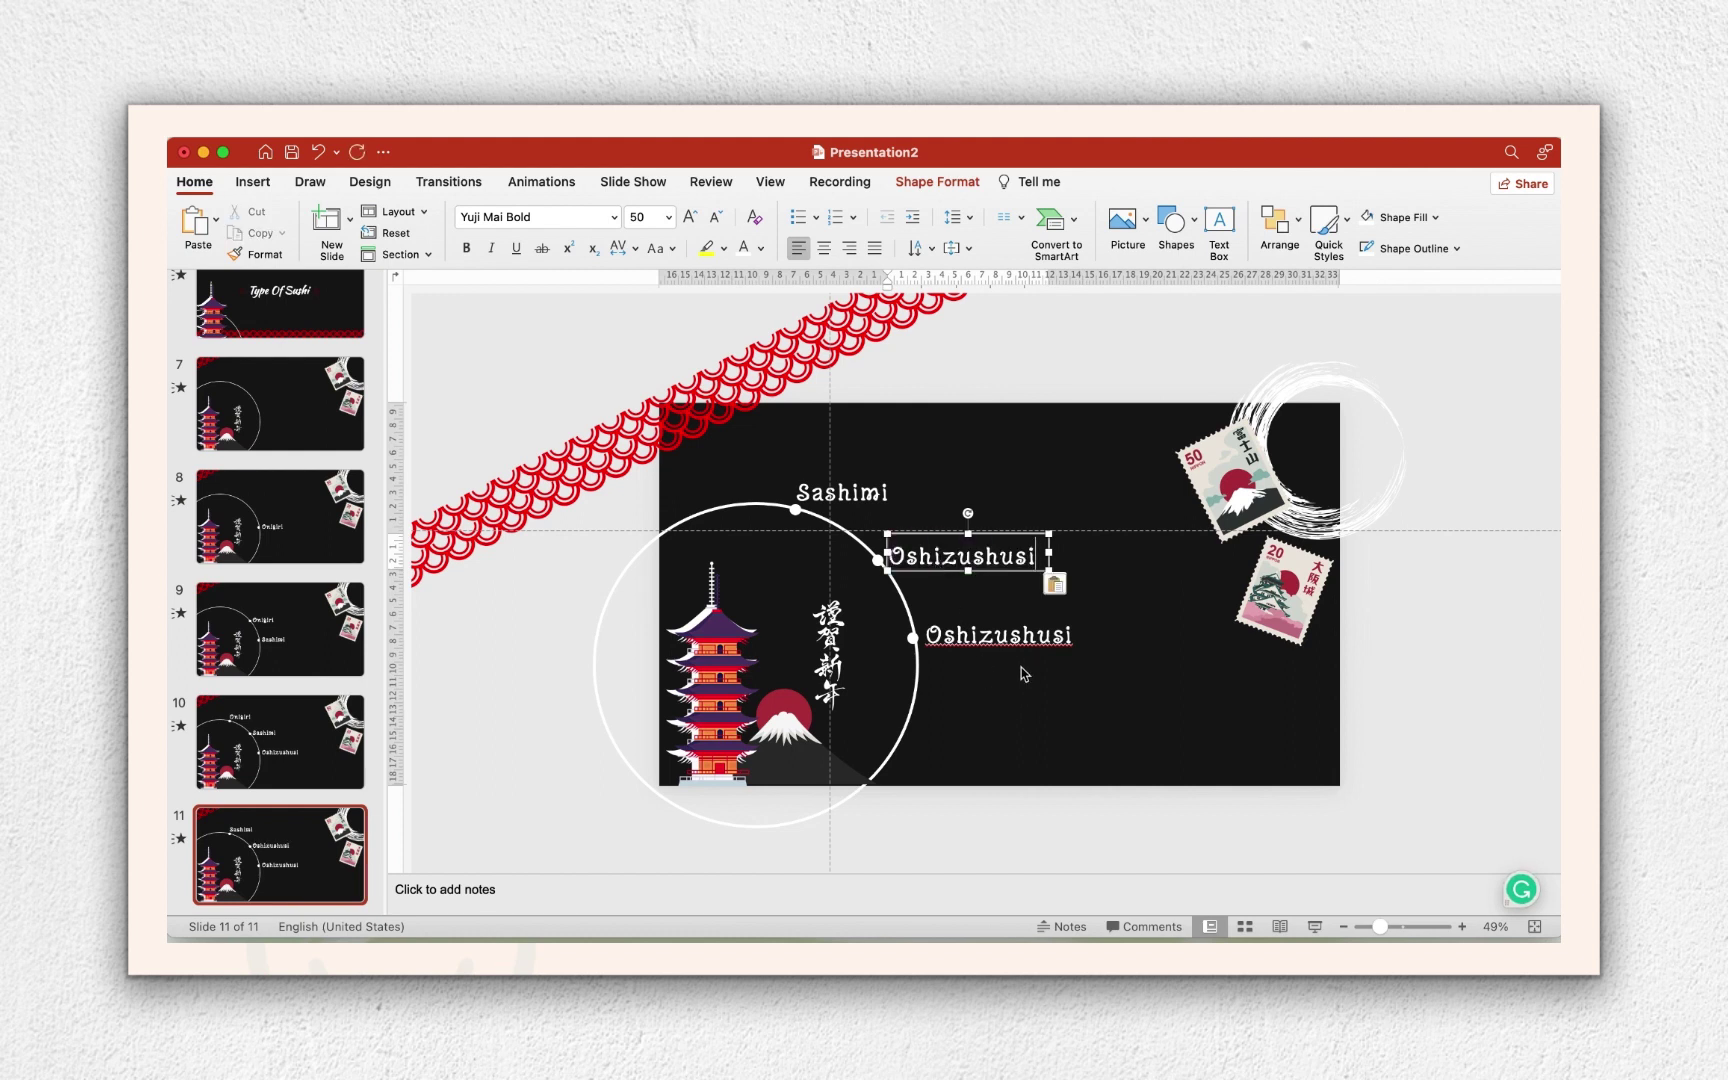
{"action": "left_click", "coordinate": [1006, 635]}
{"action": "double_click", "coordinate": [1006, 635]}
{"action": "type", "text": "Chir"}
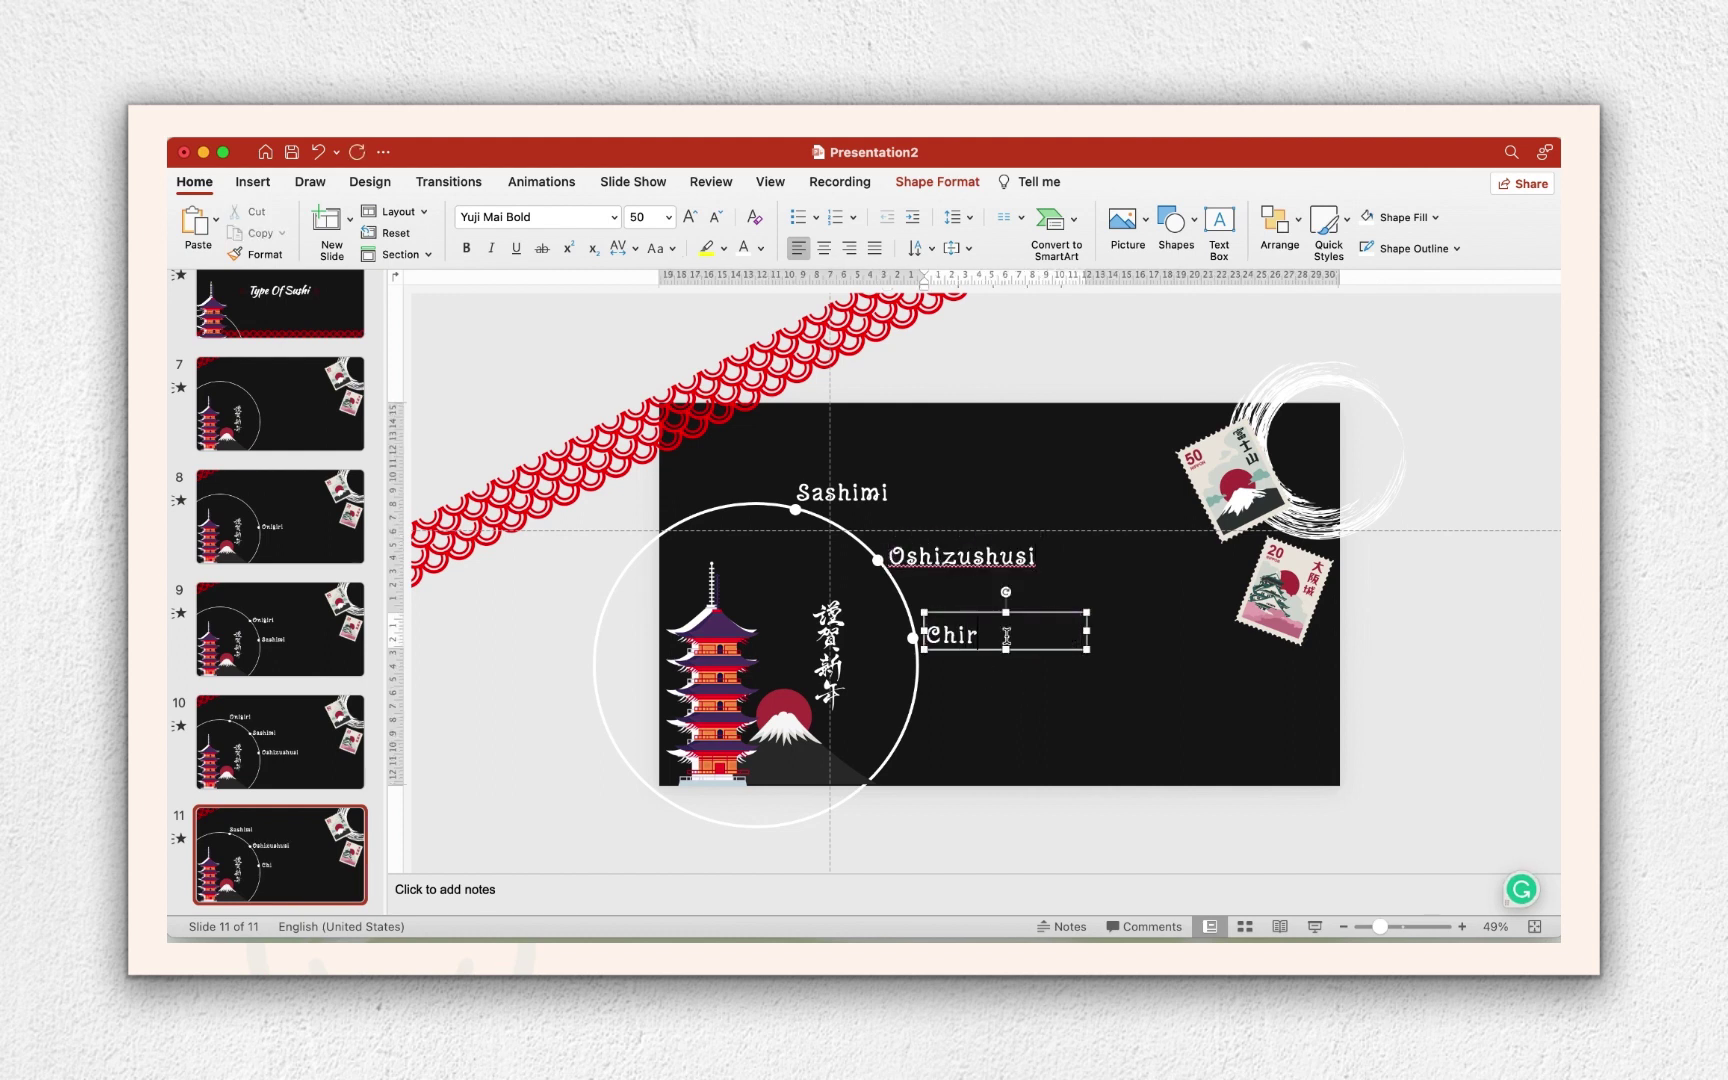
{"action": "type", "text": "asi"}
{"action": "left_click", "coordinate": [1077, 690]}
Copy the dot beside Sashimi from slide 10 onto the circles of slides 8 and 9.
{"action": "key", "text": "Up"}
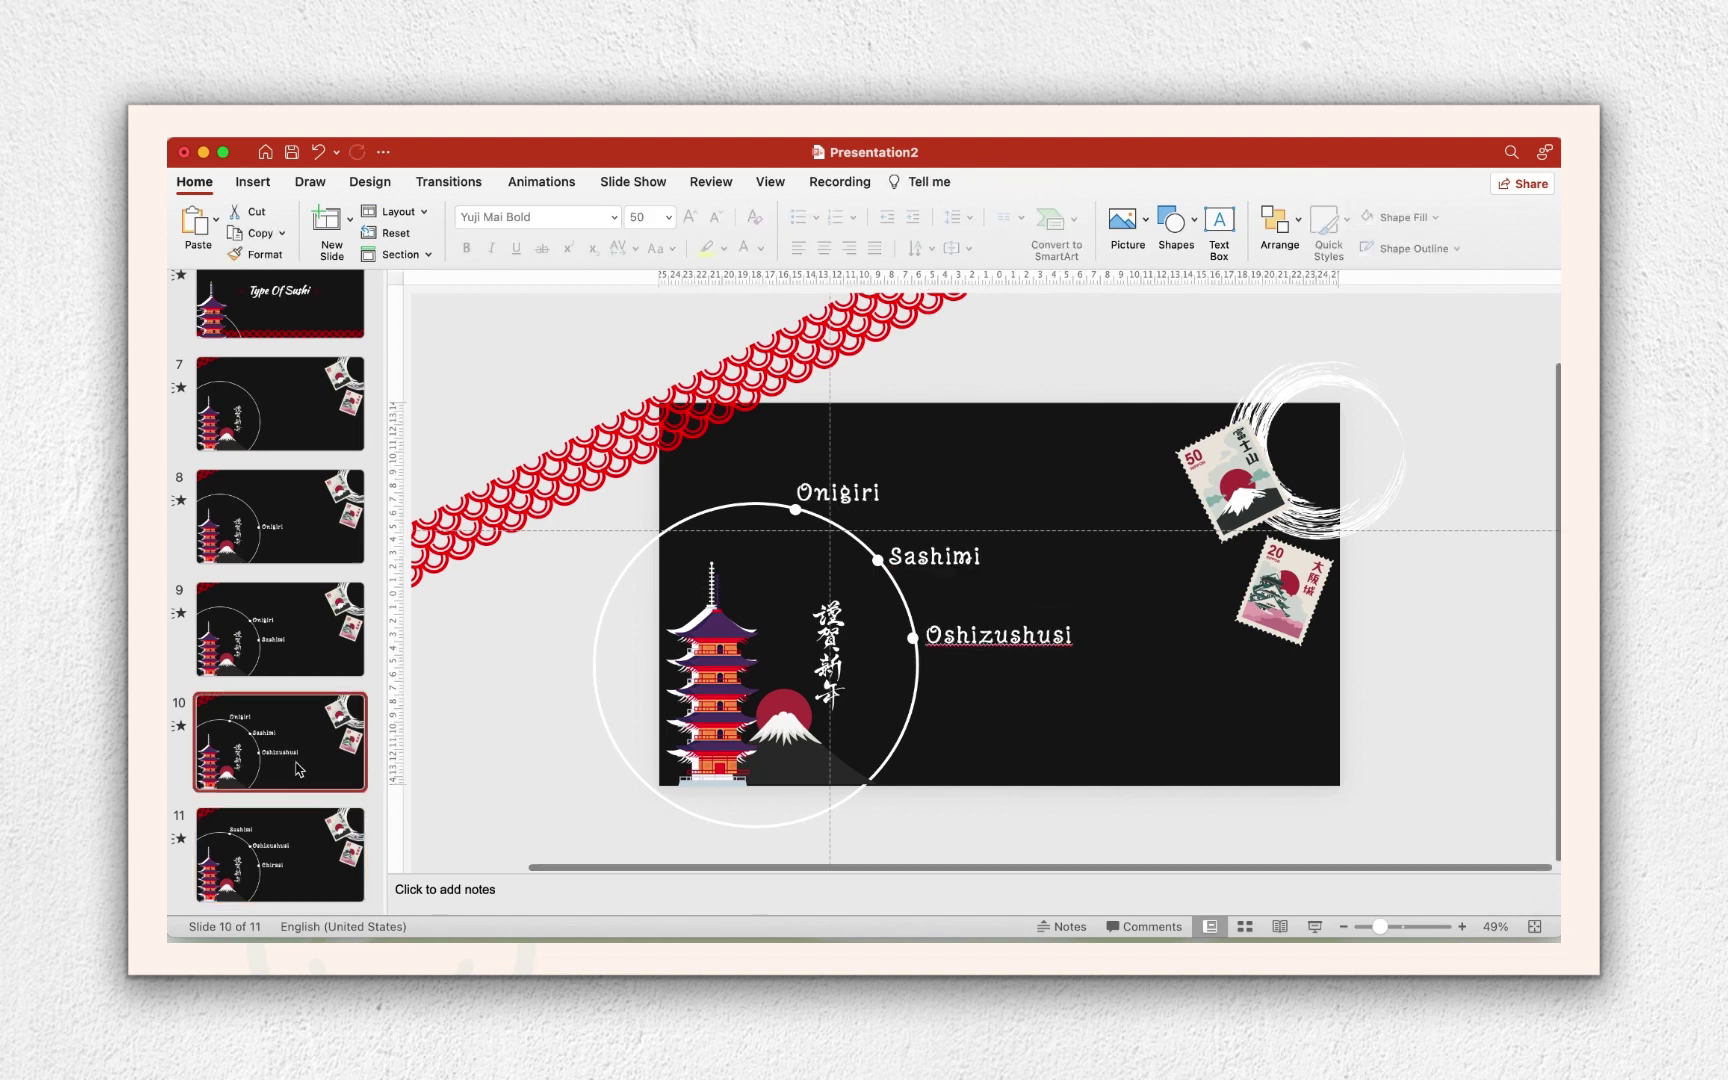
{"action": "left_click", "coordinate": [880, 559]}
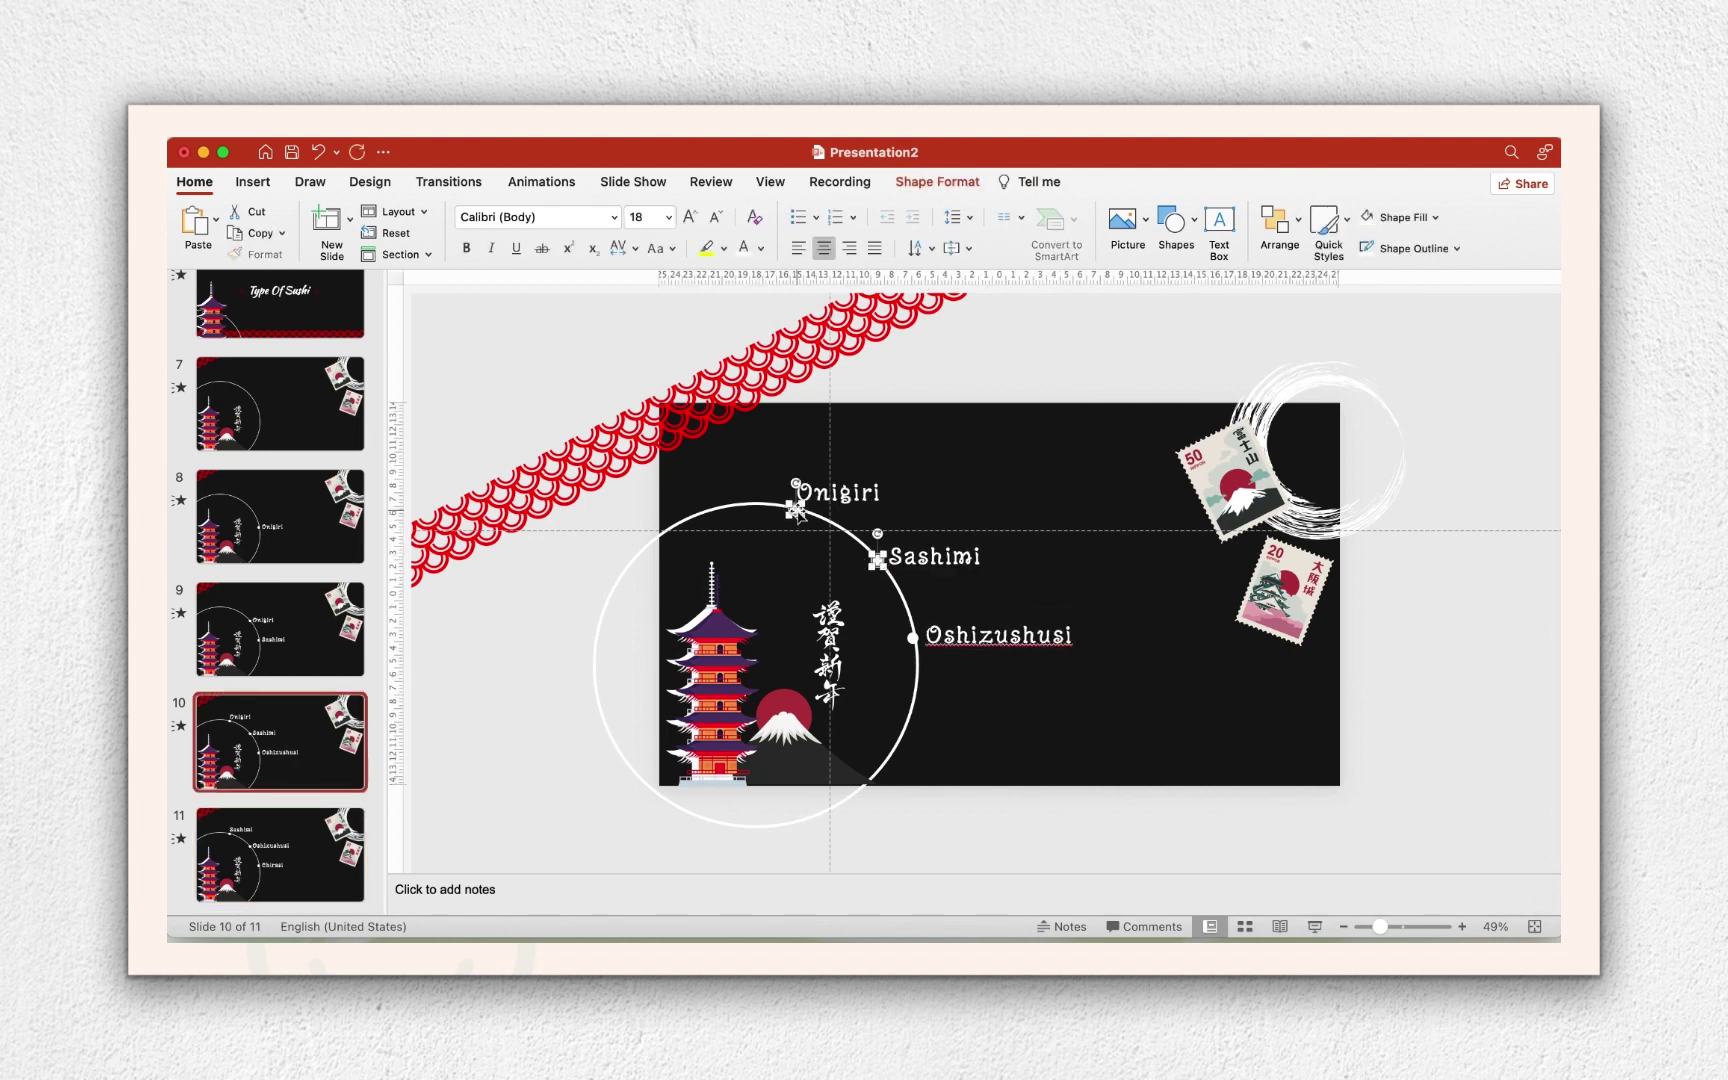
{"action": "left_click", "coordinate": [287, 651]}
{"action": "key", "text": "Up"}
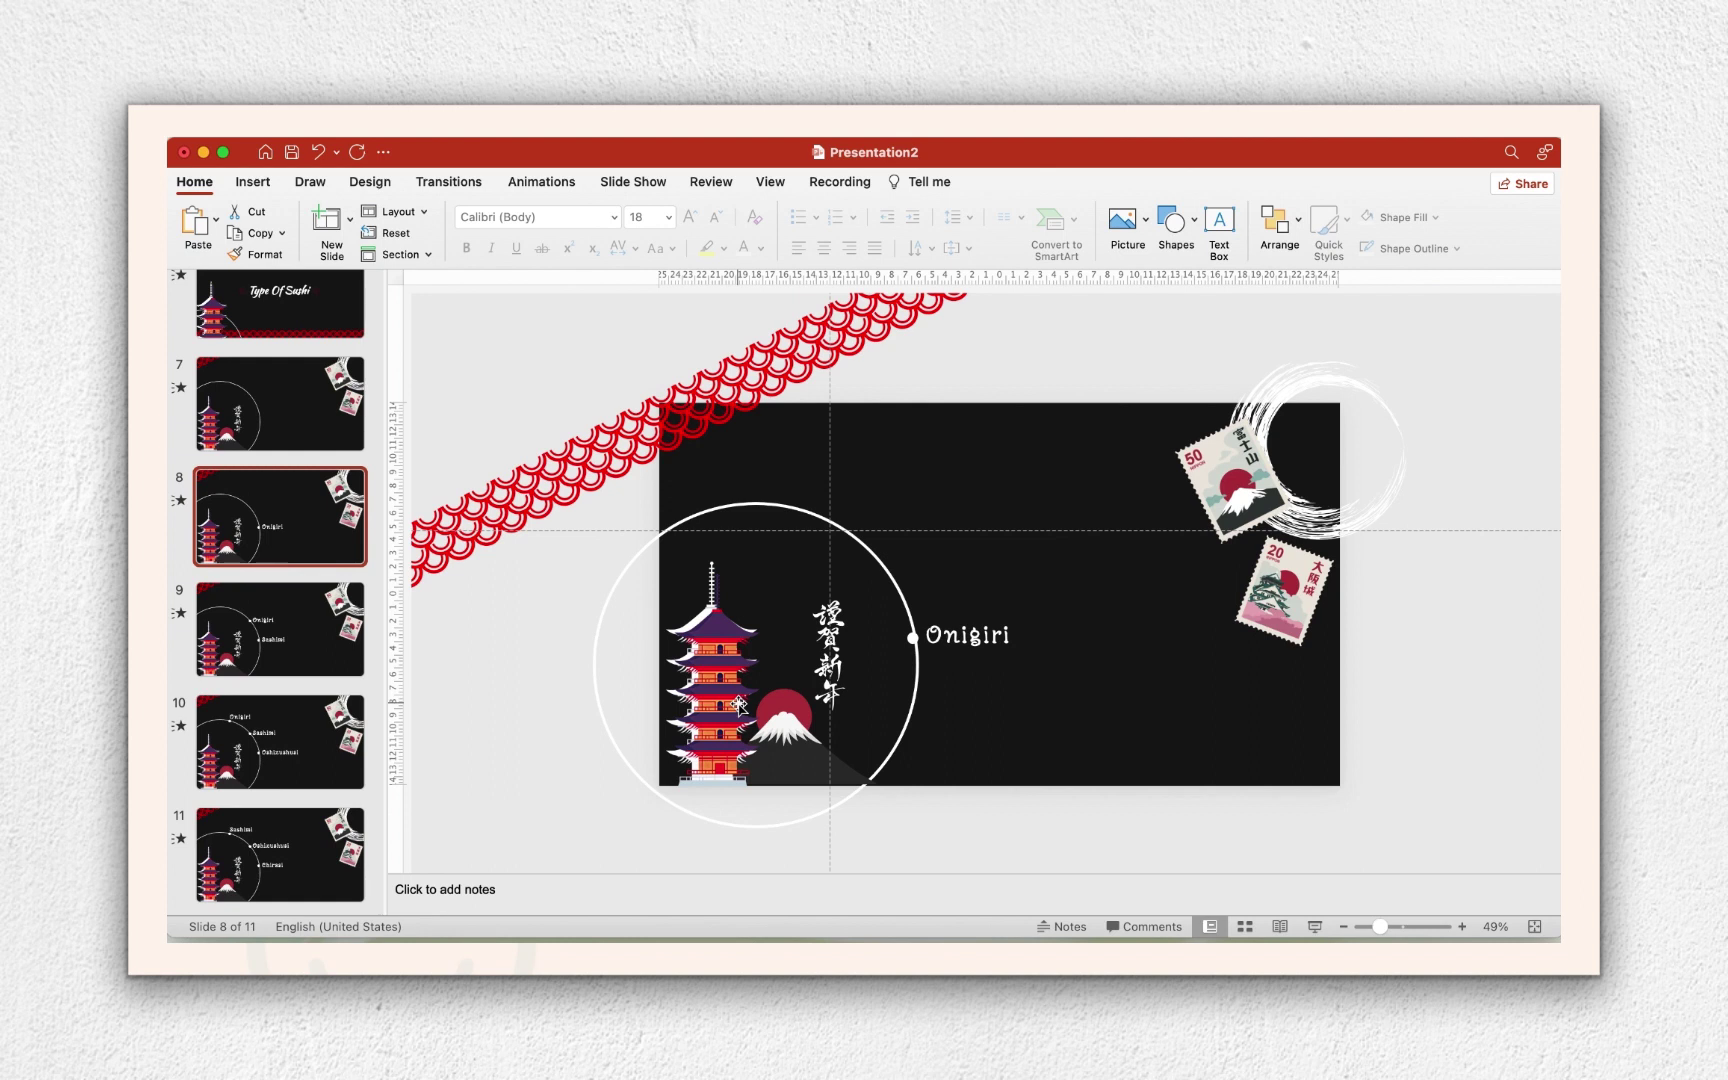
{"action": "key", "text": "super+v"}
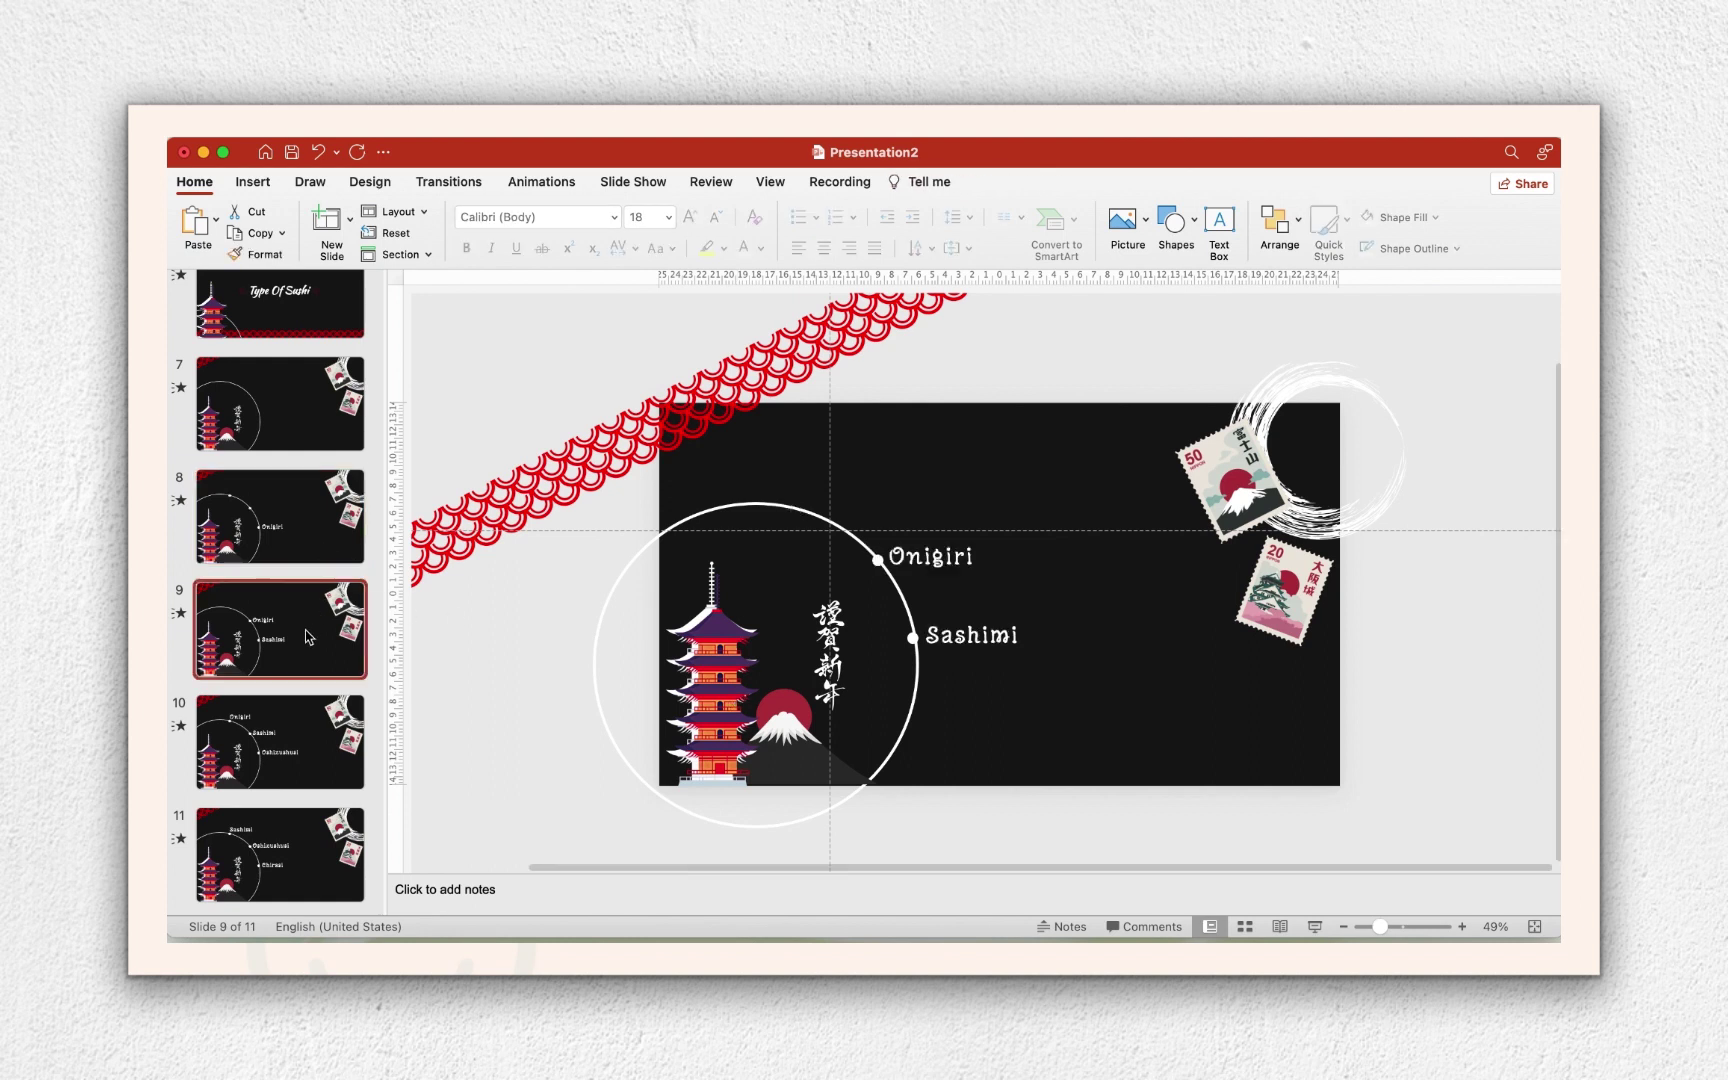
{"action": "left_click", "coordinate": [345, 622]}
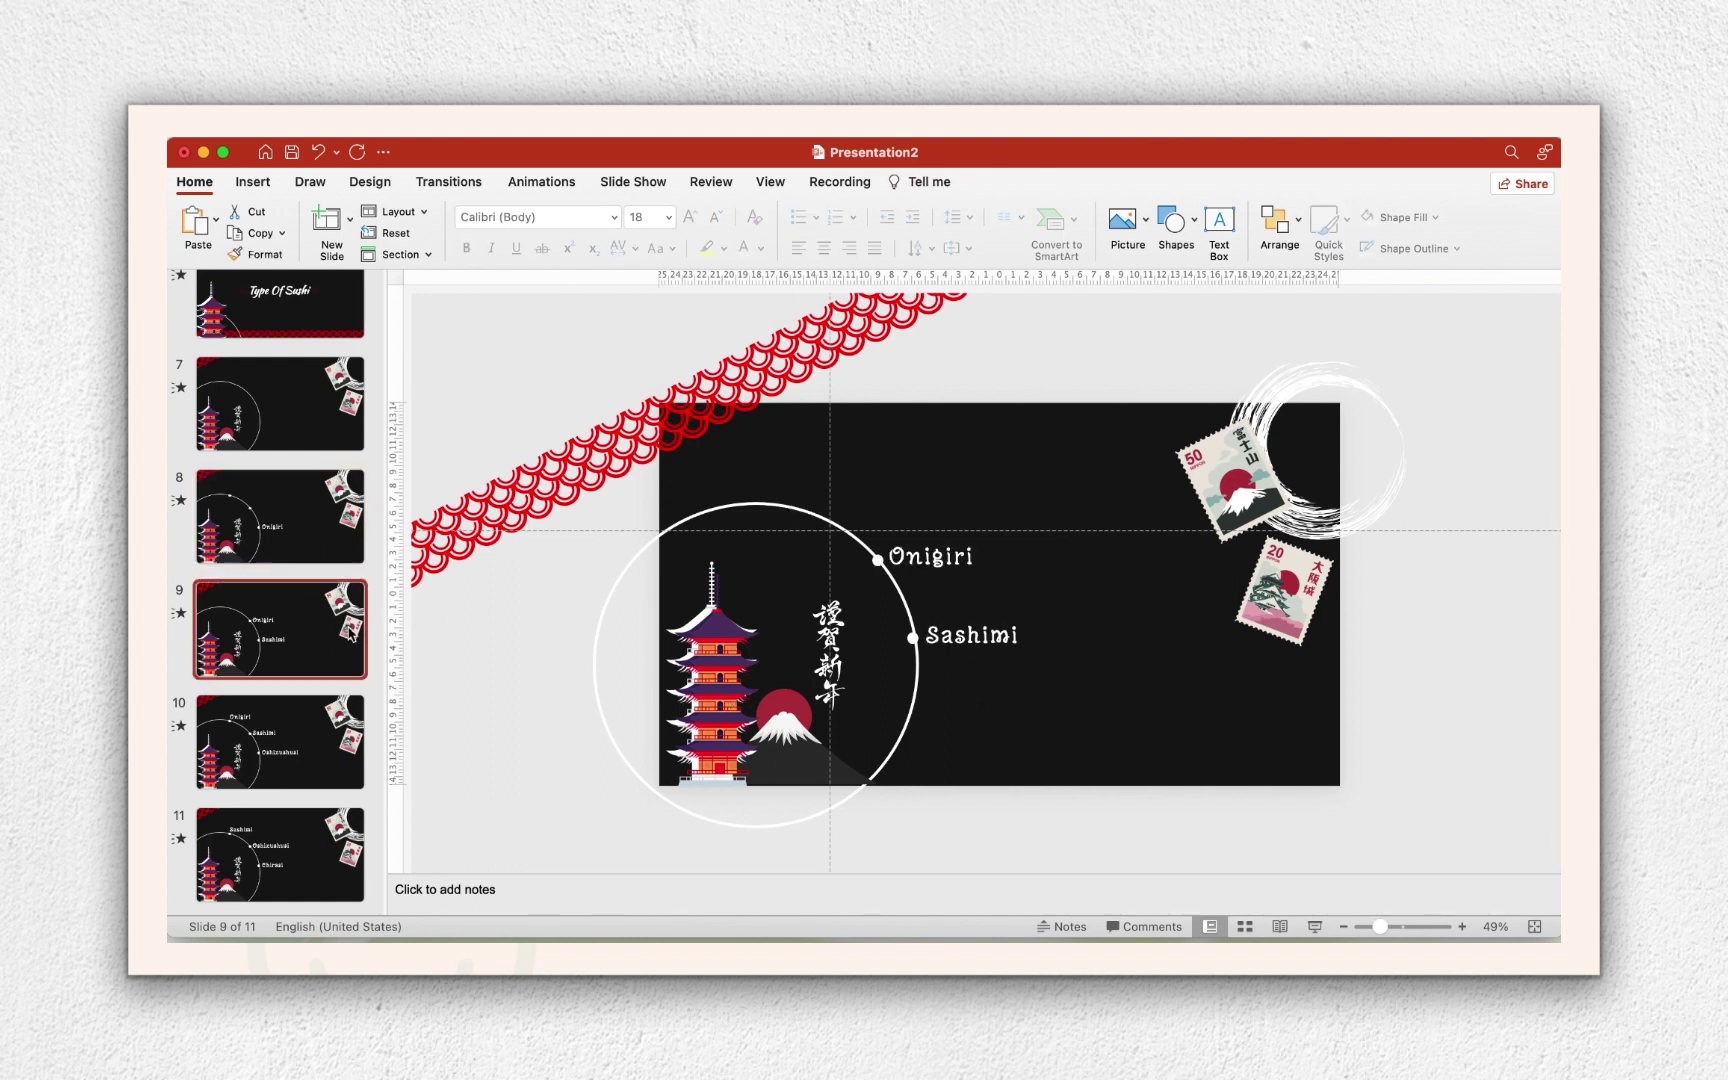
{"action": "key", "text": "super+v"}
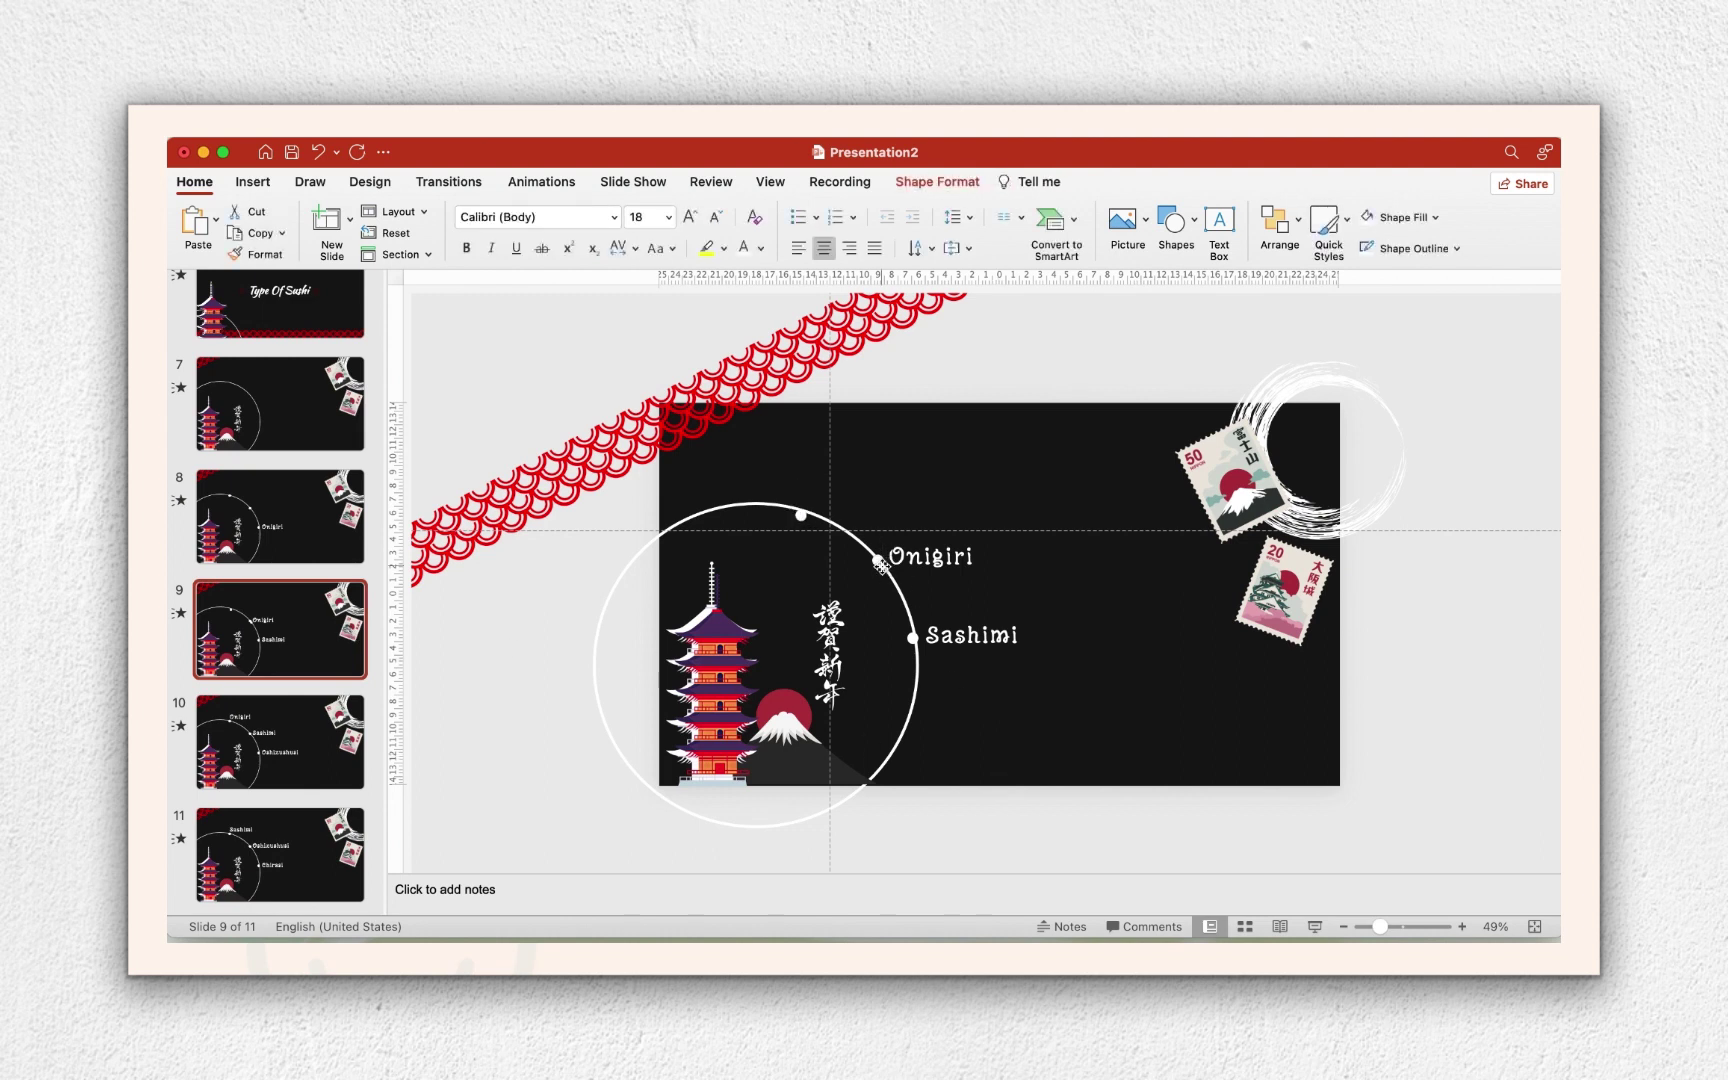
{"action": "left_click", "coordinate": [800, 515]}
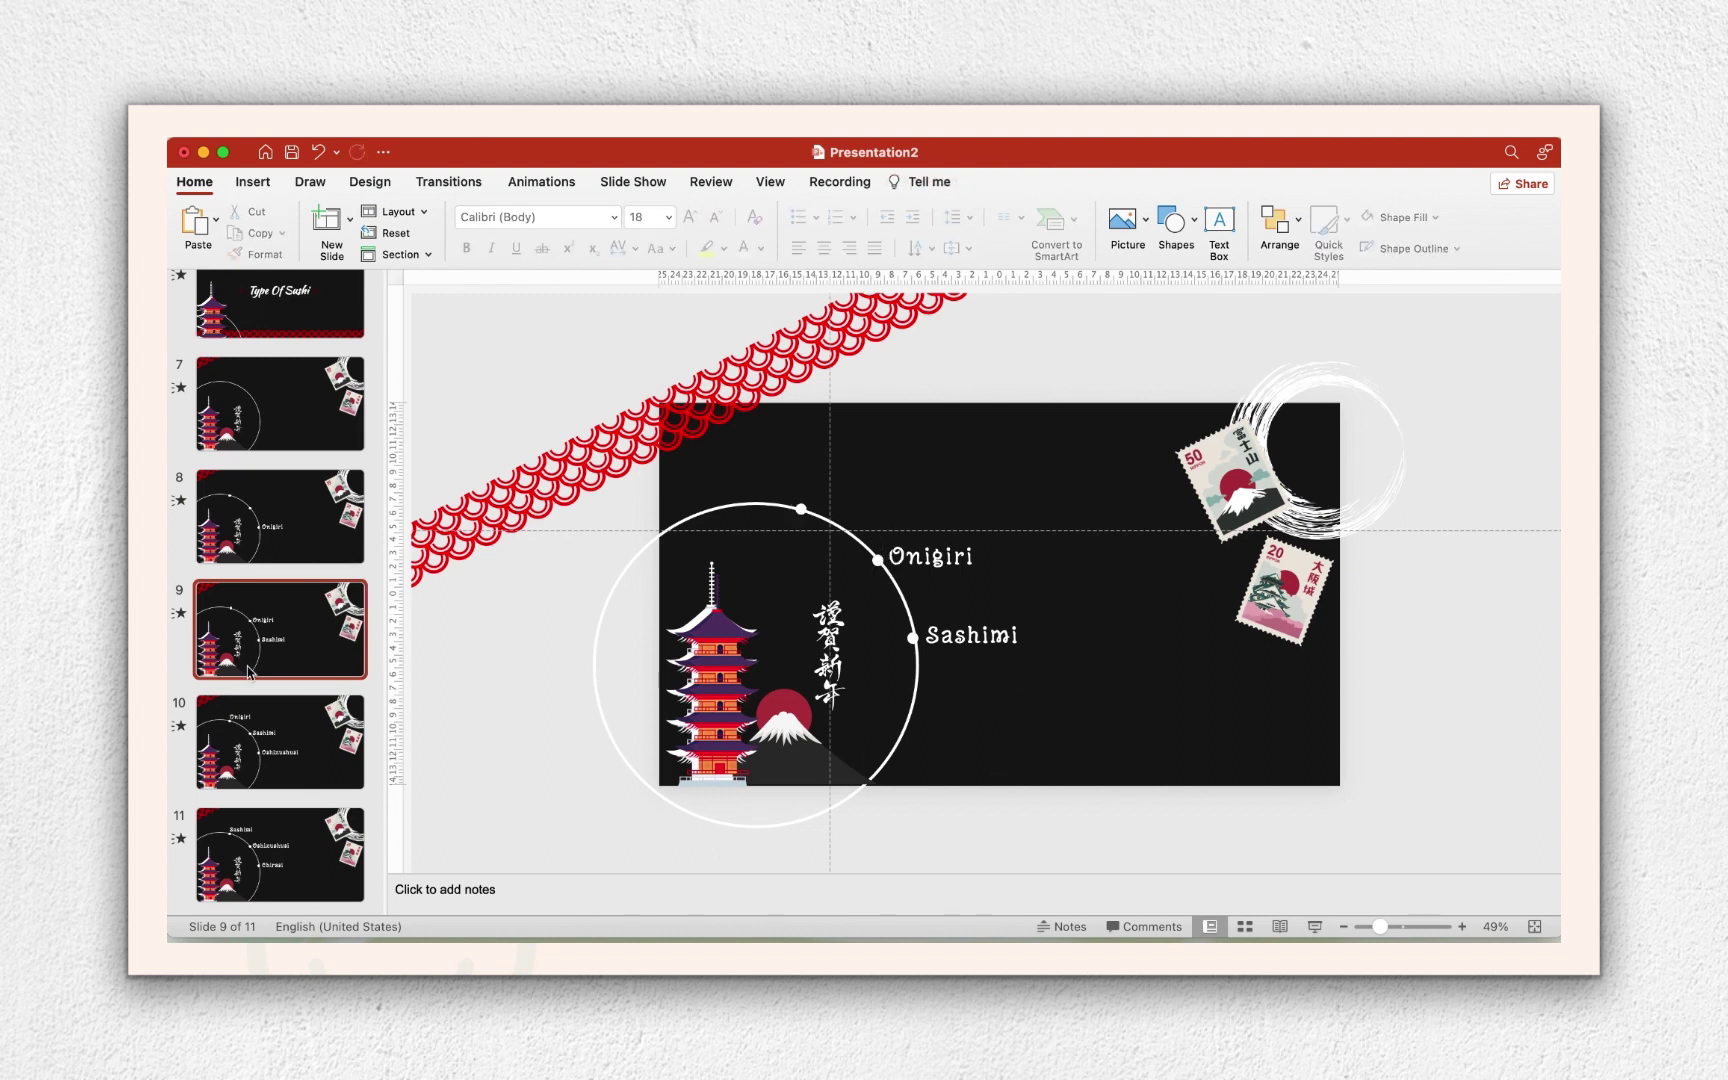
Pick the dot beside Oshizushusi on slide 10, then bring up slide 11's thumbnail options.
{"action": "left_click", "coordinate": [282, 744]}
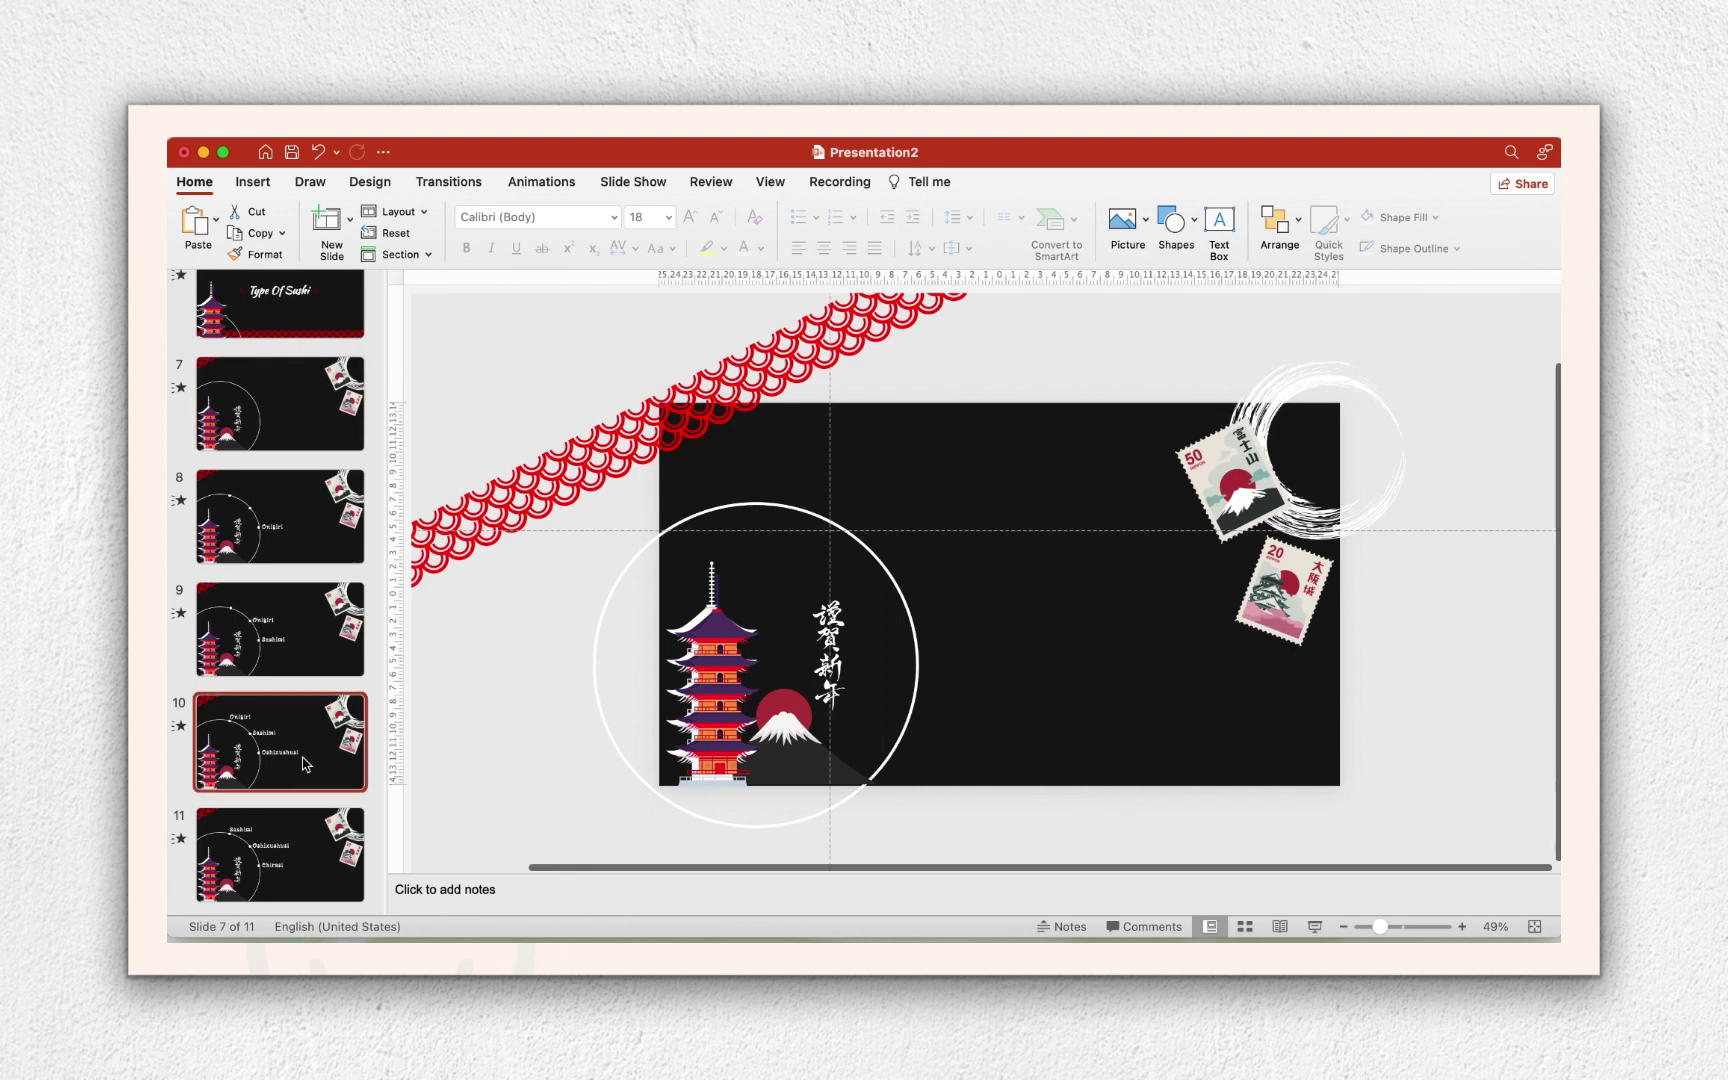
{"action": "left_click", "coordinate": [913, 637]}
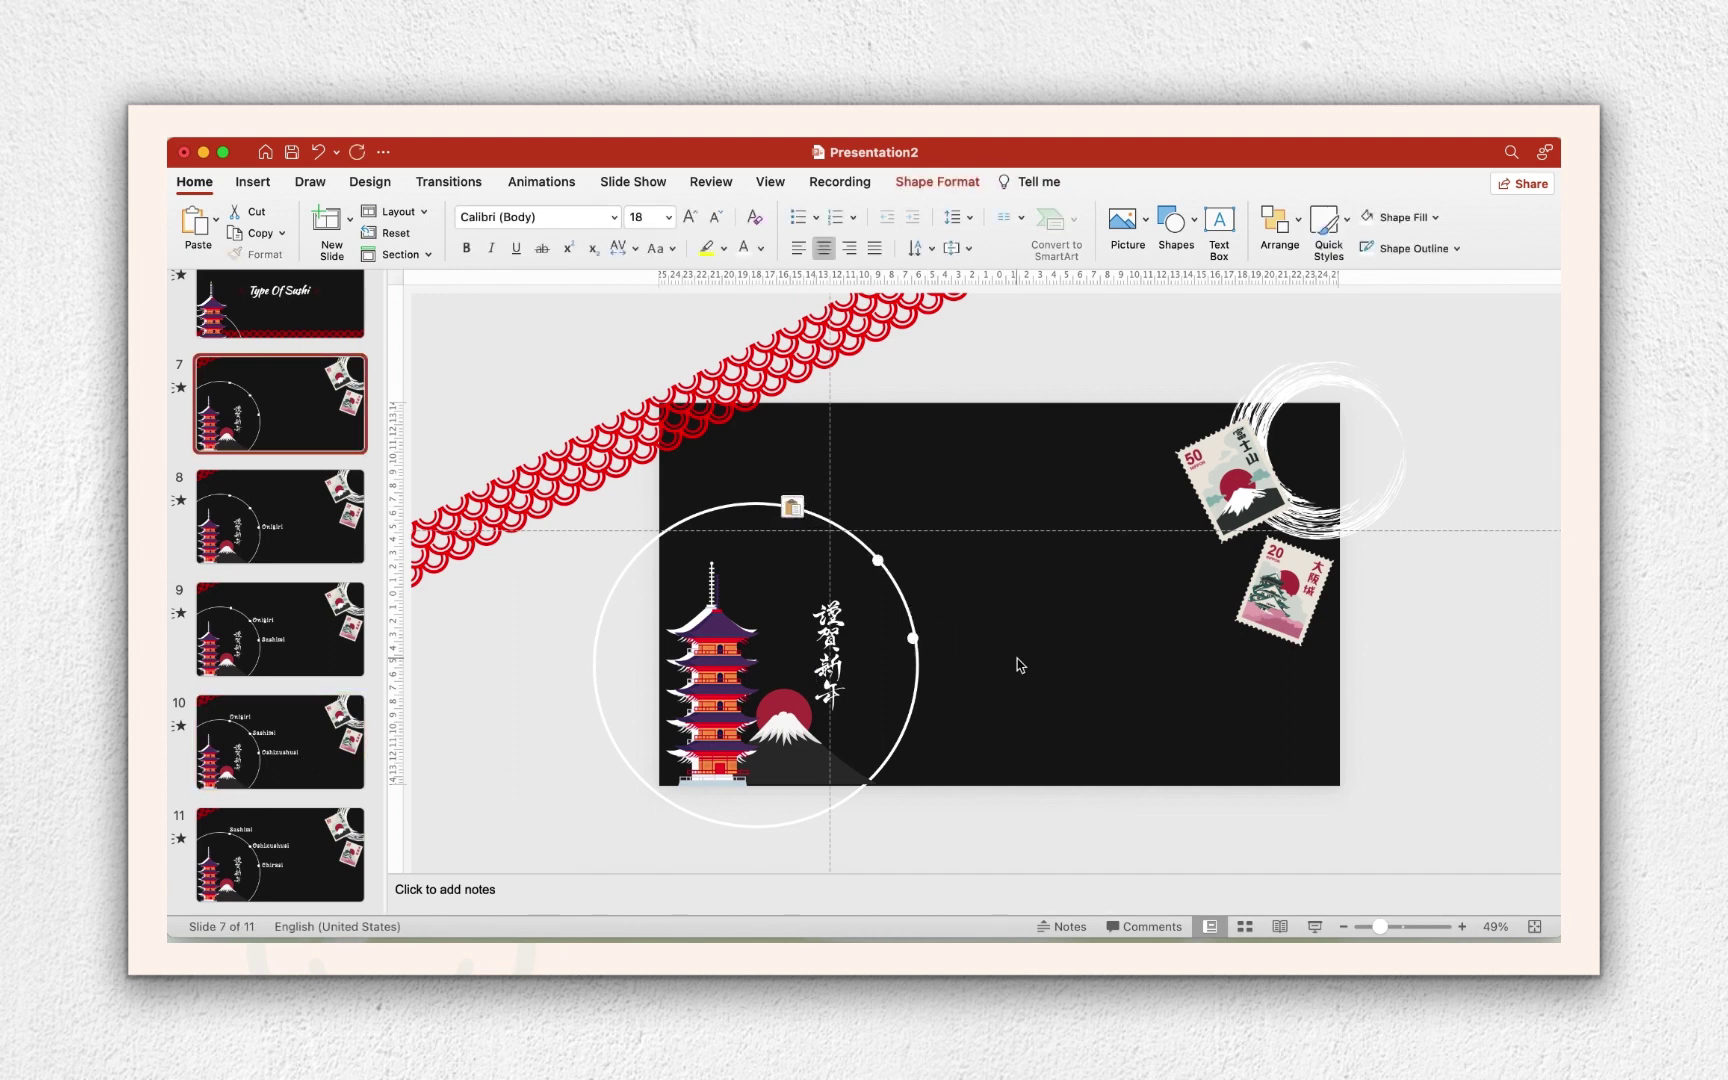
{"action": "left_click", "coordinate": [277, 640]}
{"action": "left_click", "coordinate": [290, 845]}
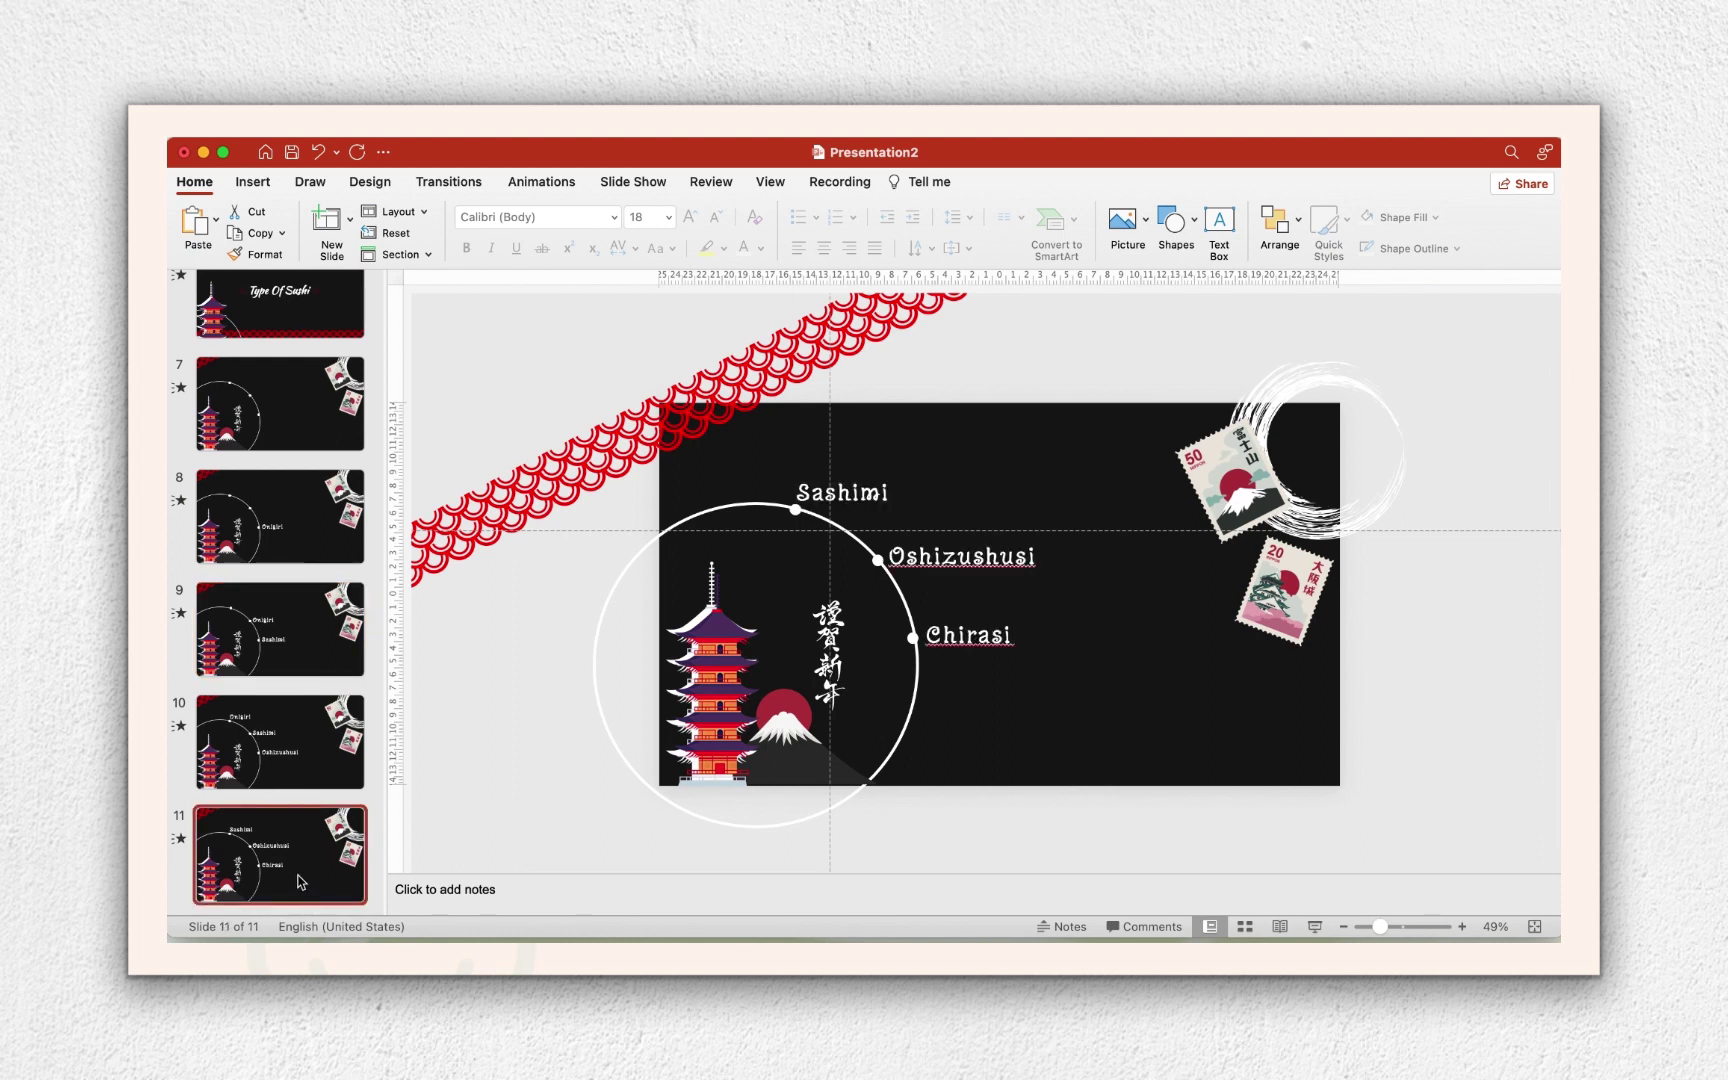
{"action": "right_click", "coordinate": [301, 882]}
Duplicate slide 11 as slide 12 and change its top label to Oshizushusi, widening the box.
{"action": "left_click", "coordinate": [355, 774]}
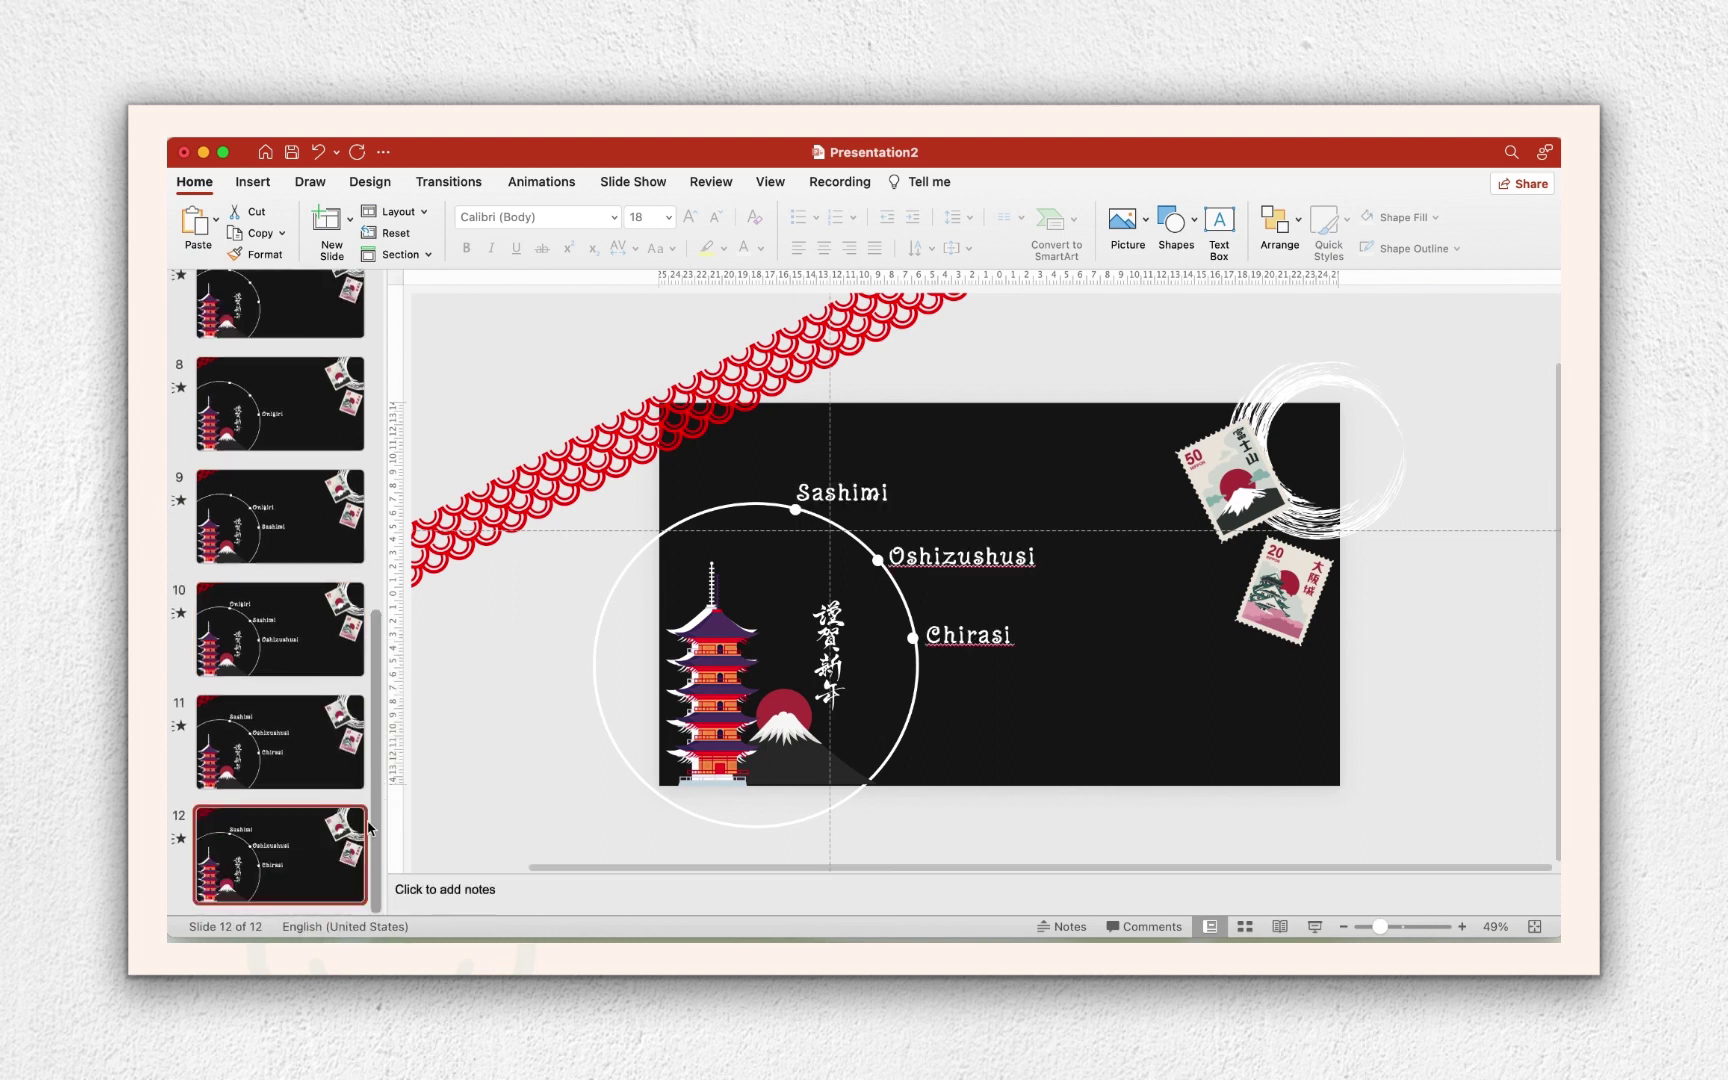
{"action": "left_click", "coordinate": [960, 556]}
{"action": "double_click", "coordinate": [960, 556]}
{"action": "double_click", "coordinate": [835, 495]}
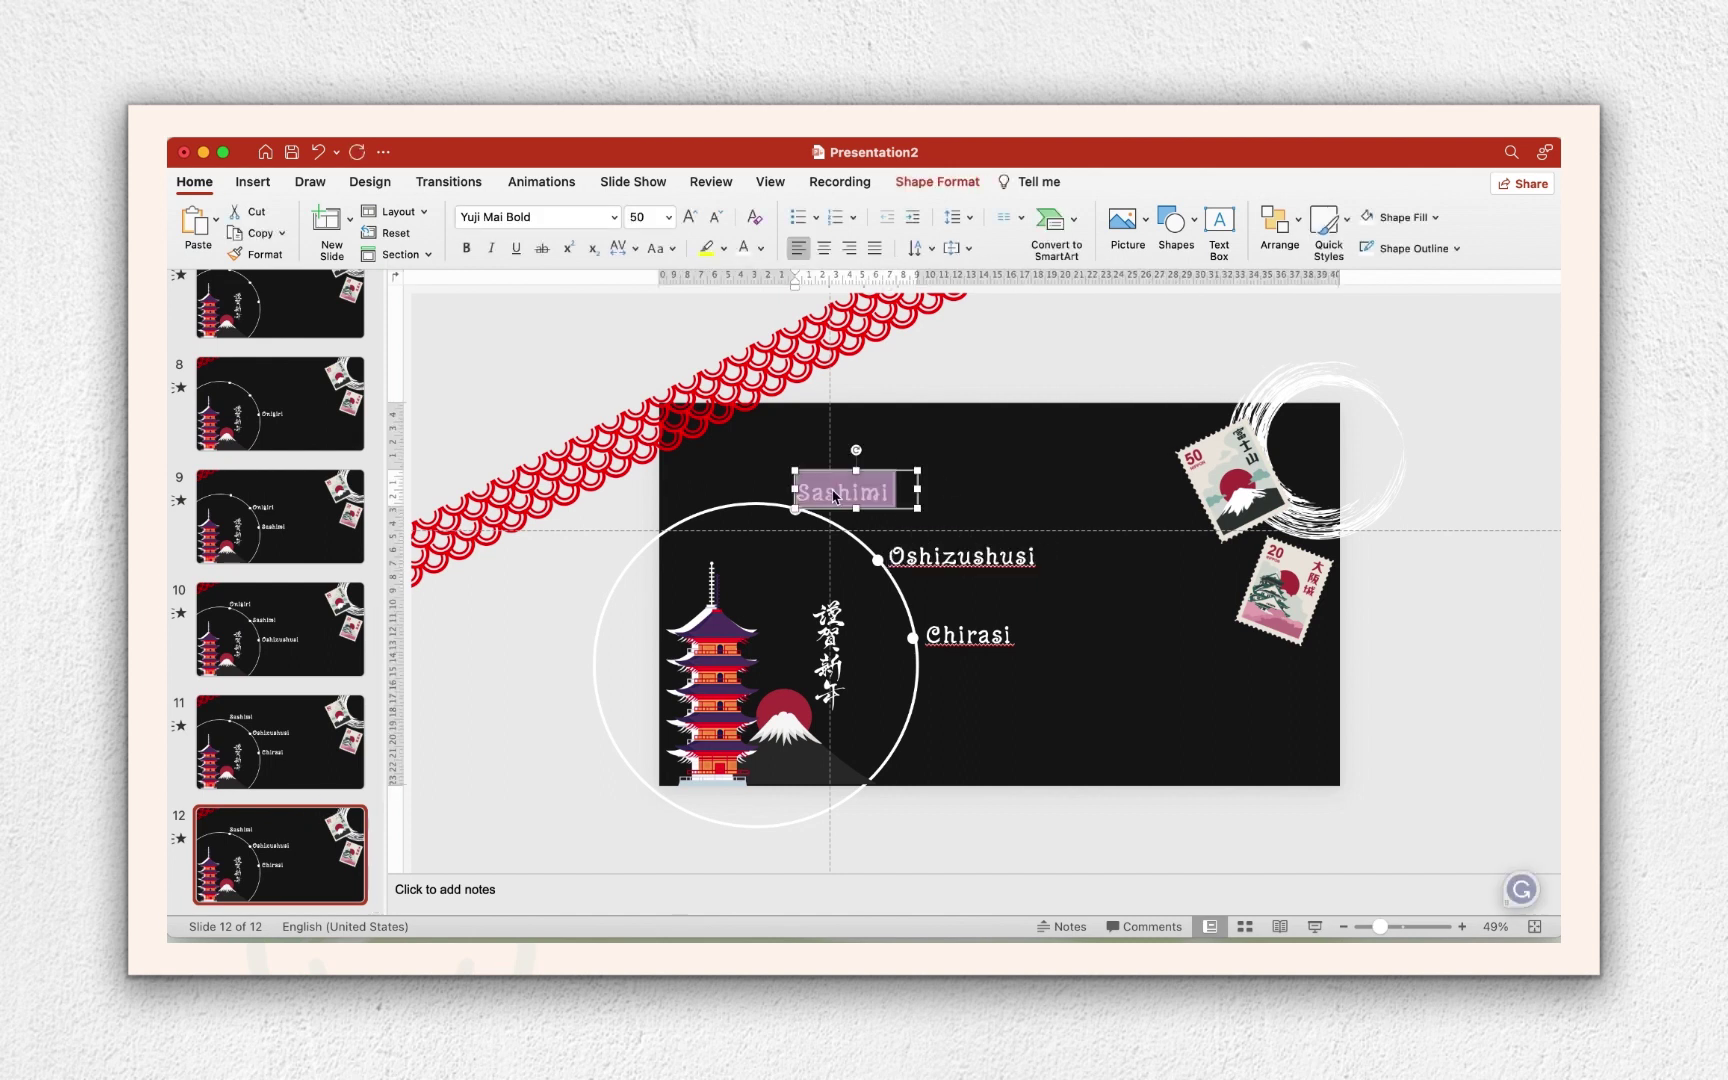
{"action": "type", "text": "Oshizushusi"}
{"action": "left_click_drag", "start_coordinate": [921, 509], "coordinate": [991, 509]}
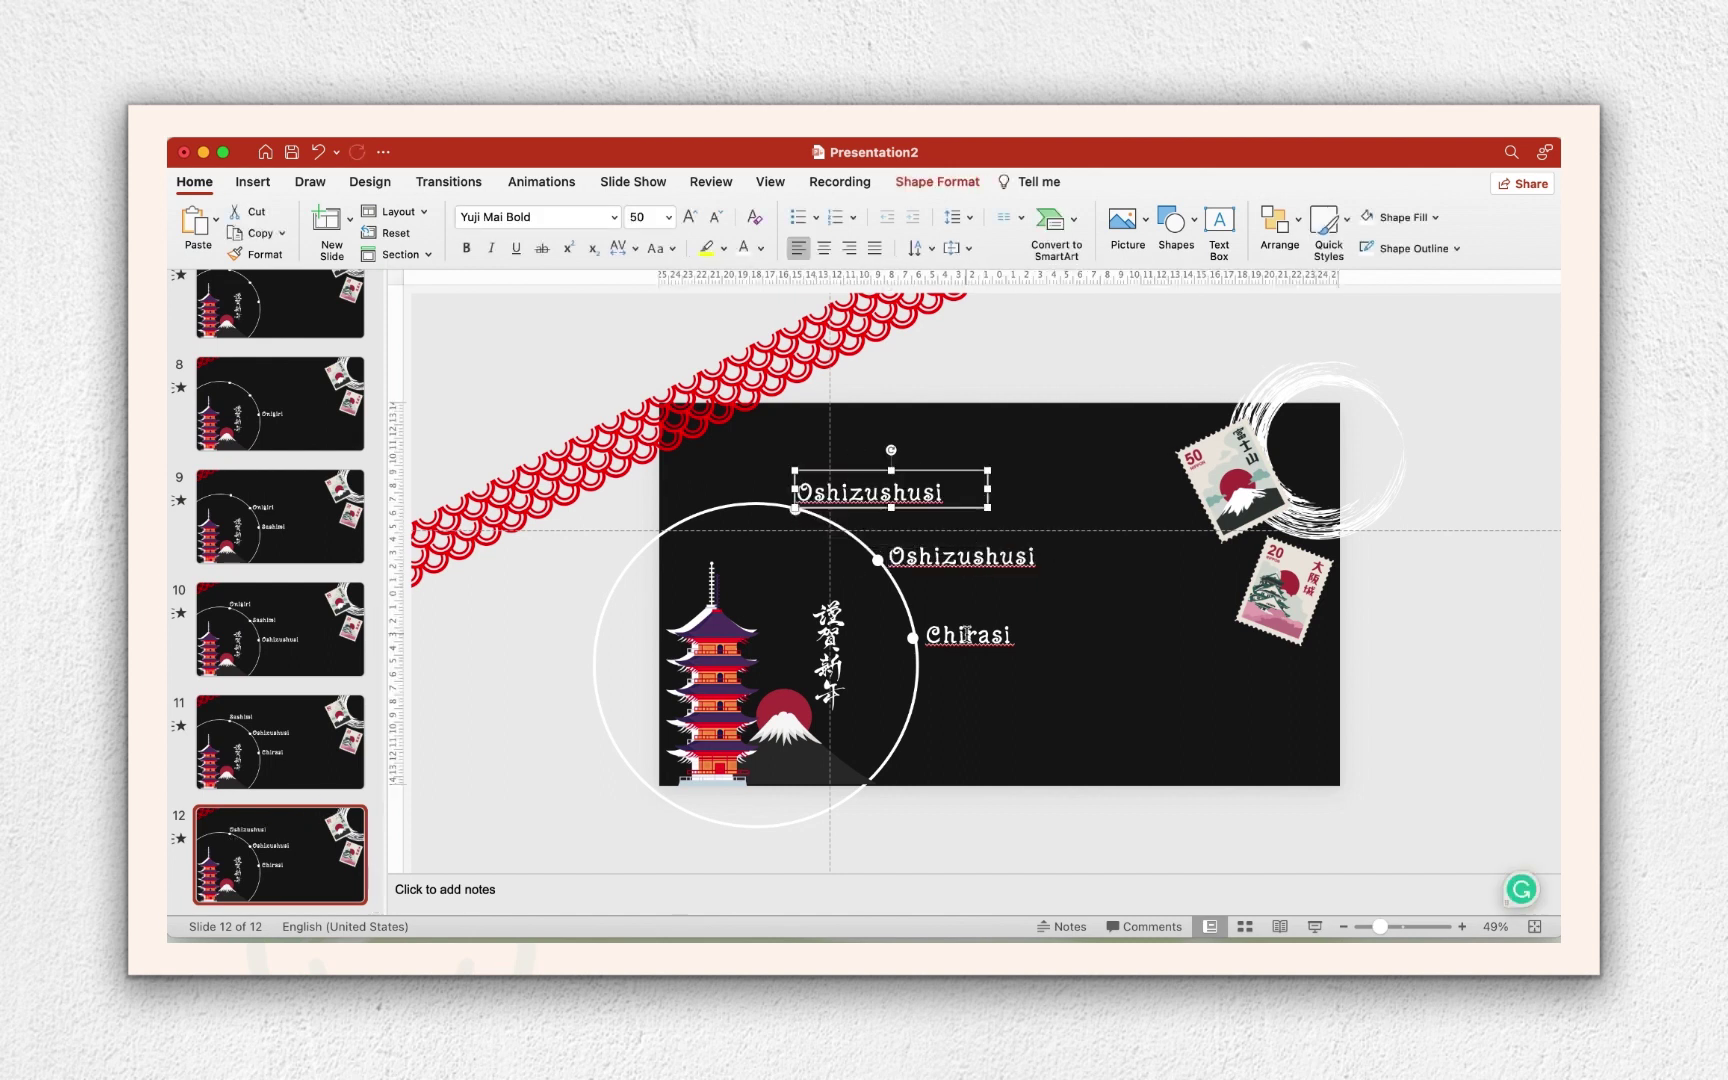
Change the middle label to Chirasi, clear the bottom label, and add blank slide 13.
{"action": "double_click", "coordinate": [968, 635]}
{"action": "left_click", "coordinate": [944, 557]}
{"action": "double_click", "coordinate": [944, 557]}
{"action": "type", "text": "Chirasi"}
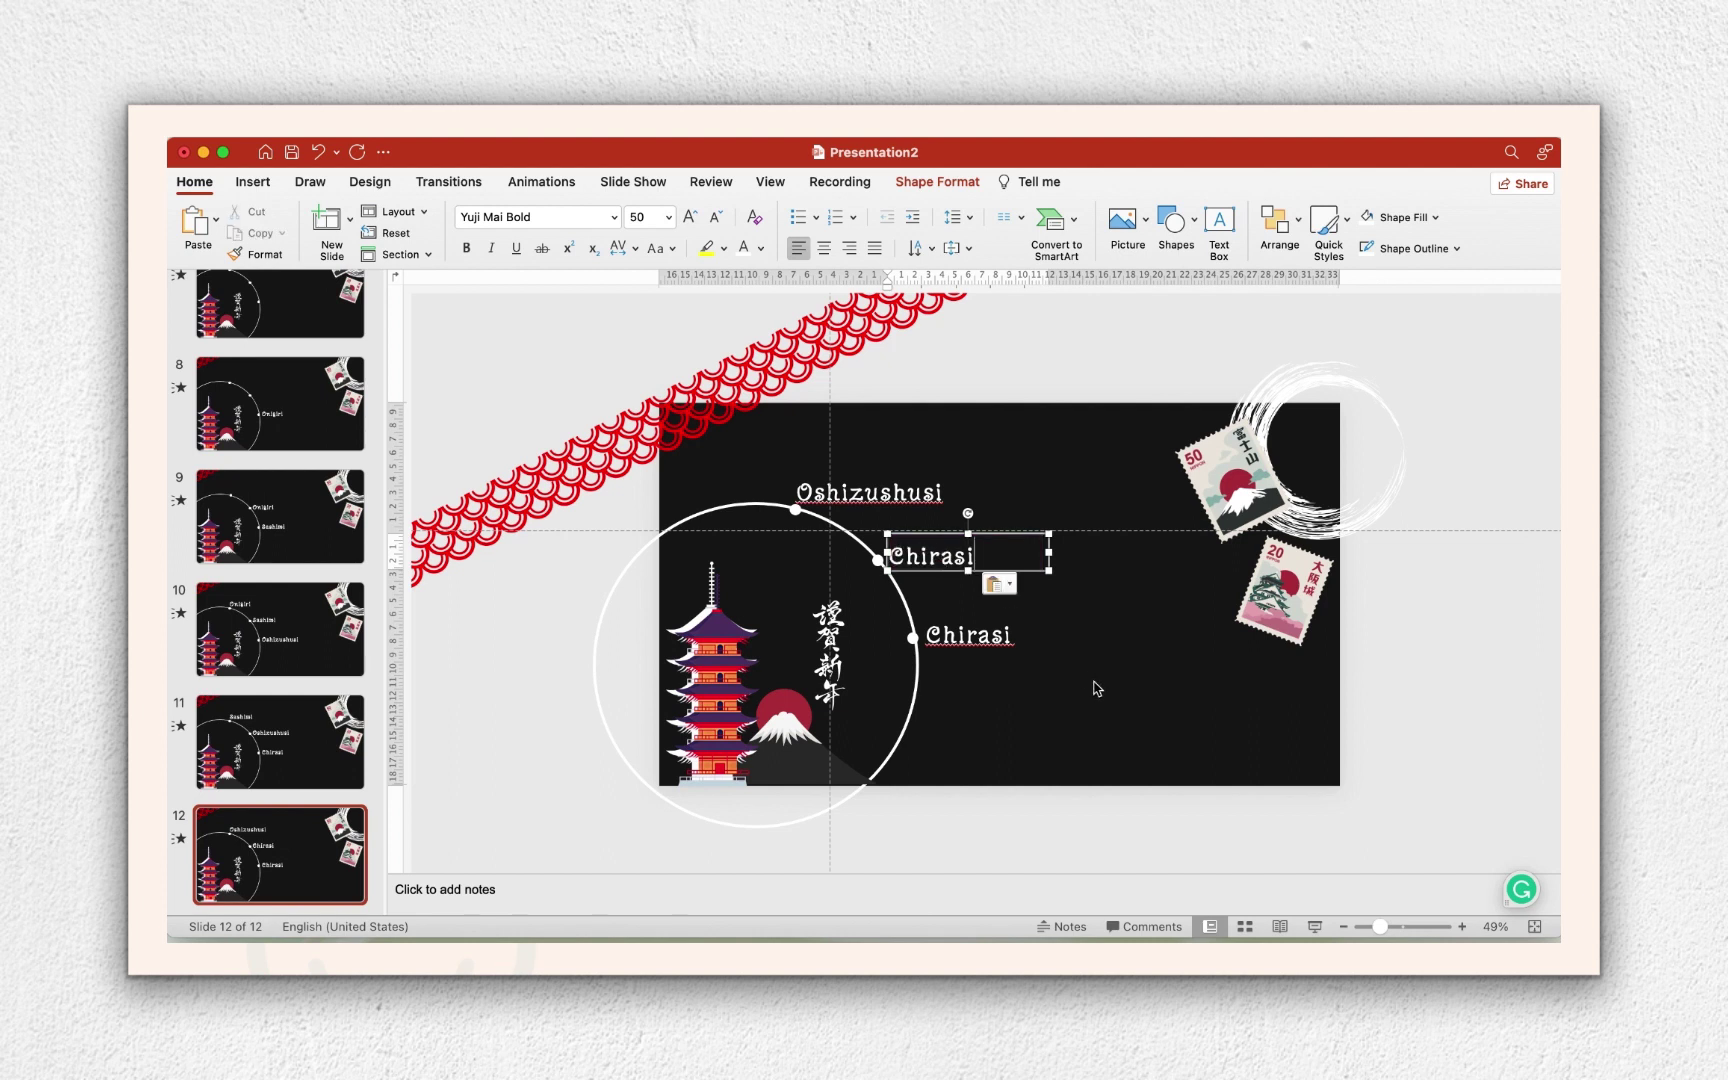
{"action": "left_click", "coordinate": [972, 638]}
{"action": "double_click", "coordinate": [972, 638]}
{"action": "key", "text": "BackSpace"}
{"action": "type", "text": "Temaki"}
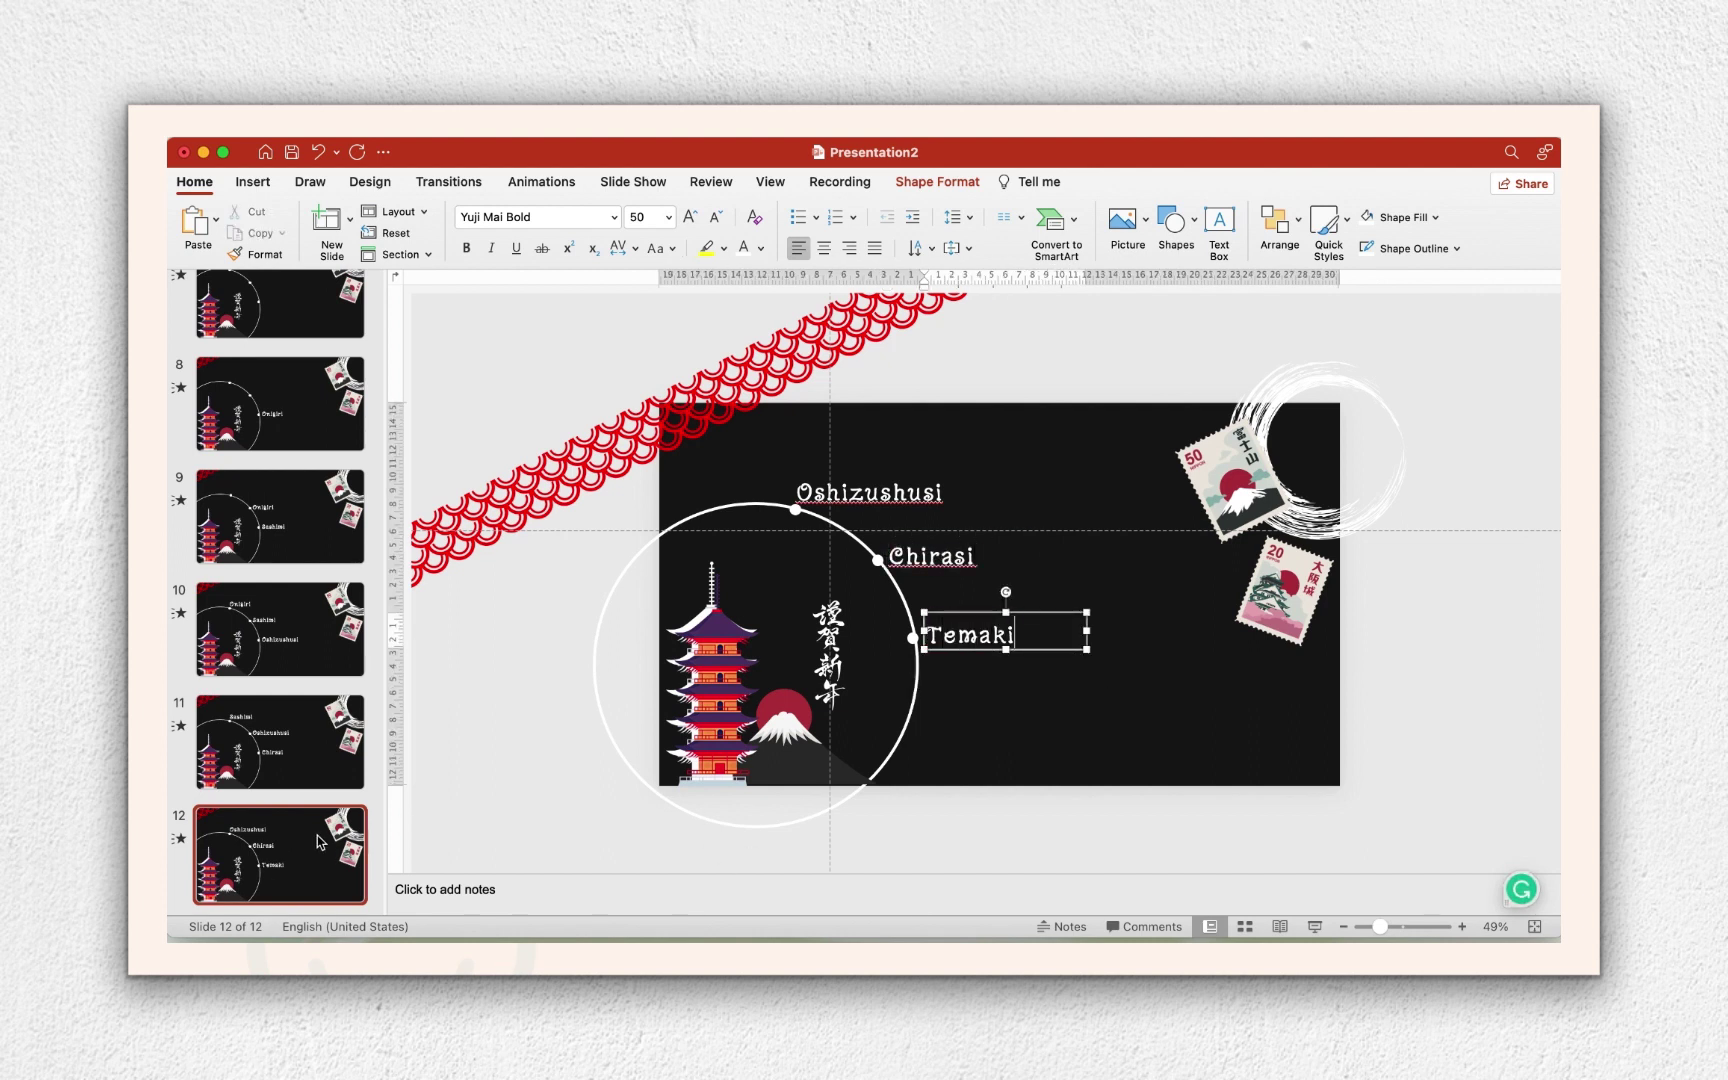
{"action": "left_click", "coordinate": [317, 836]}
{"action": "key", "text": "Return"}
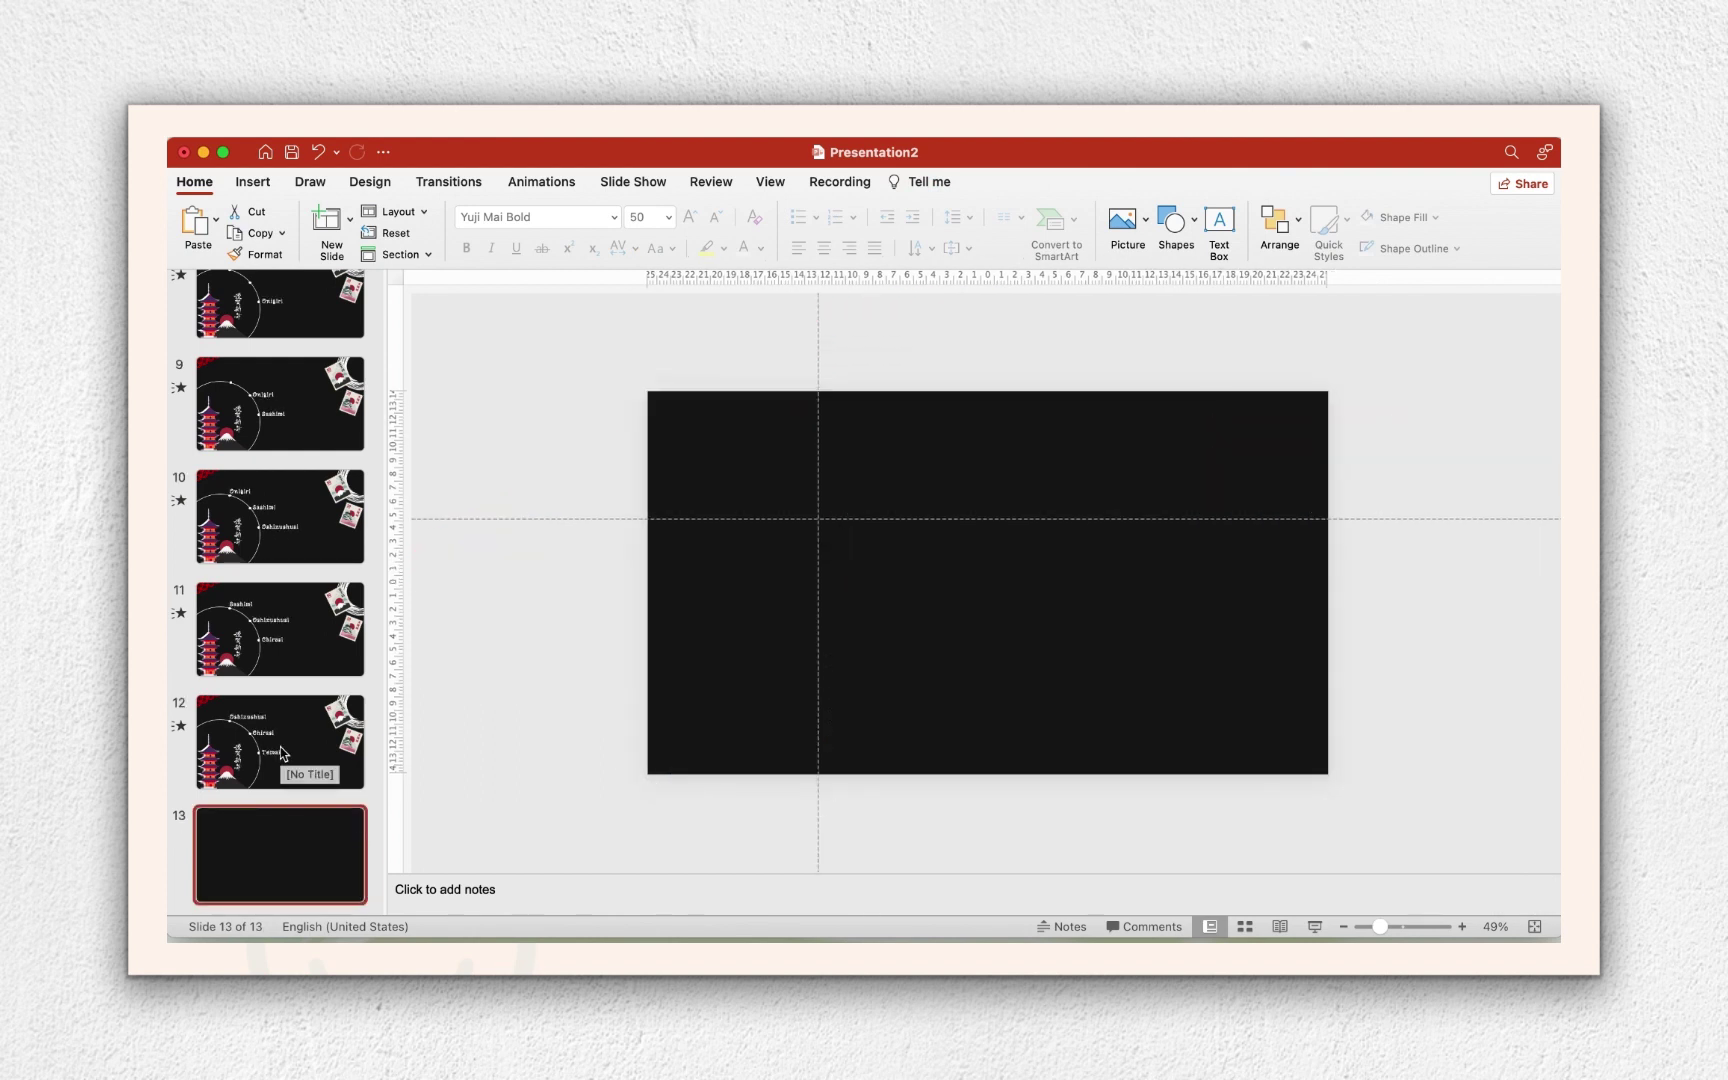
Paste the red scalloped band onto slide 13, tilted diagonally across its lower-left corner.
{"action": "left_click", "coordinate": [279, 730]}
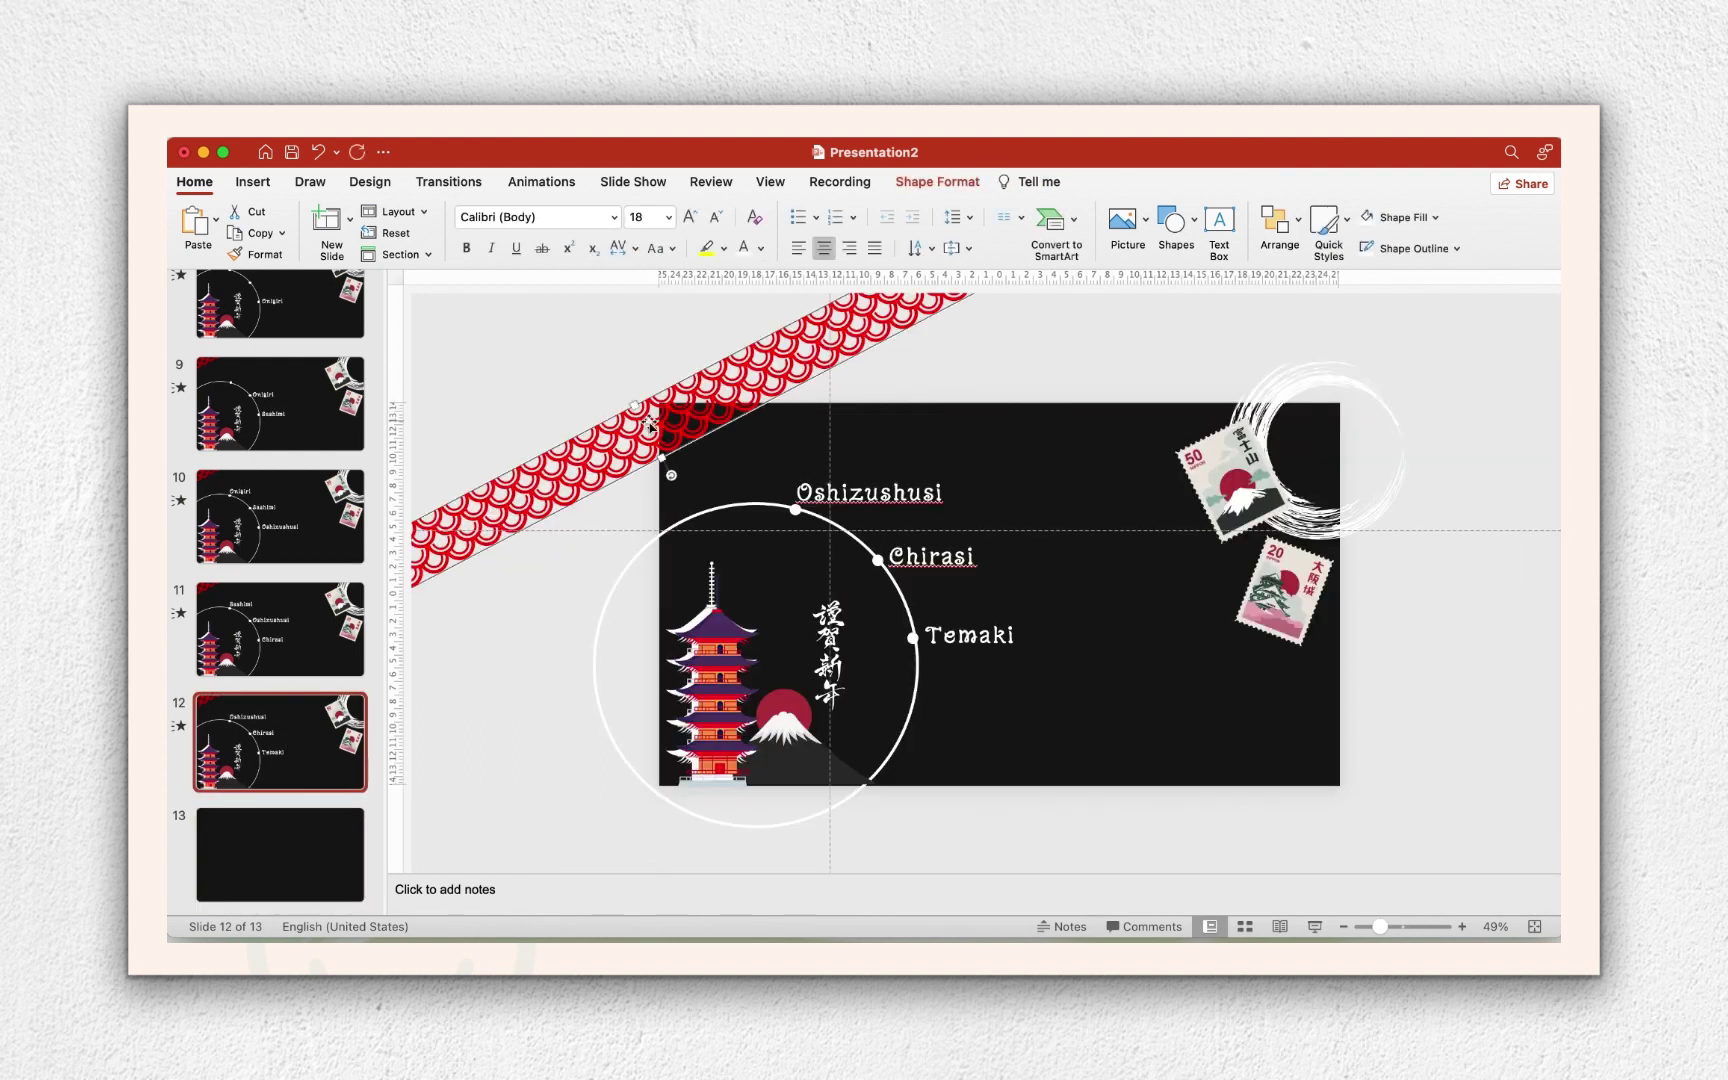
{"action": "key", "text": "cmd+v"}
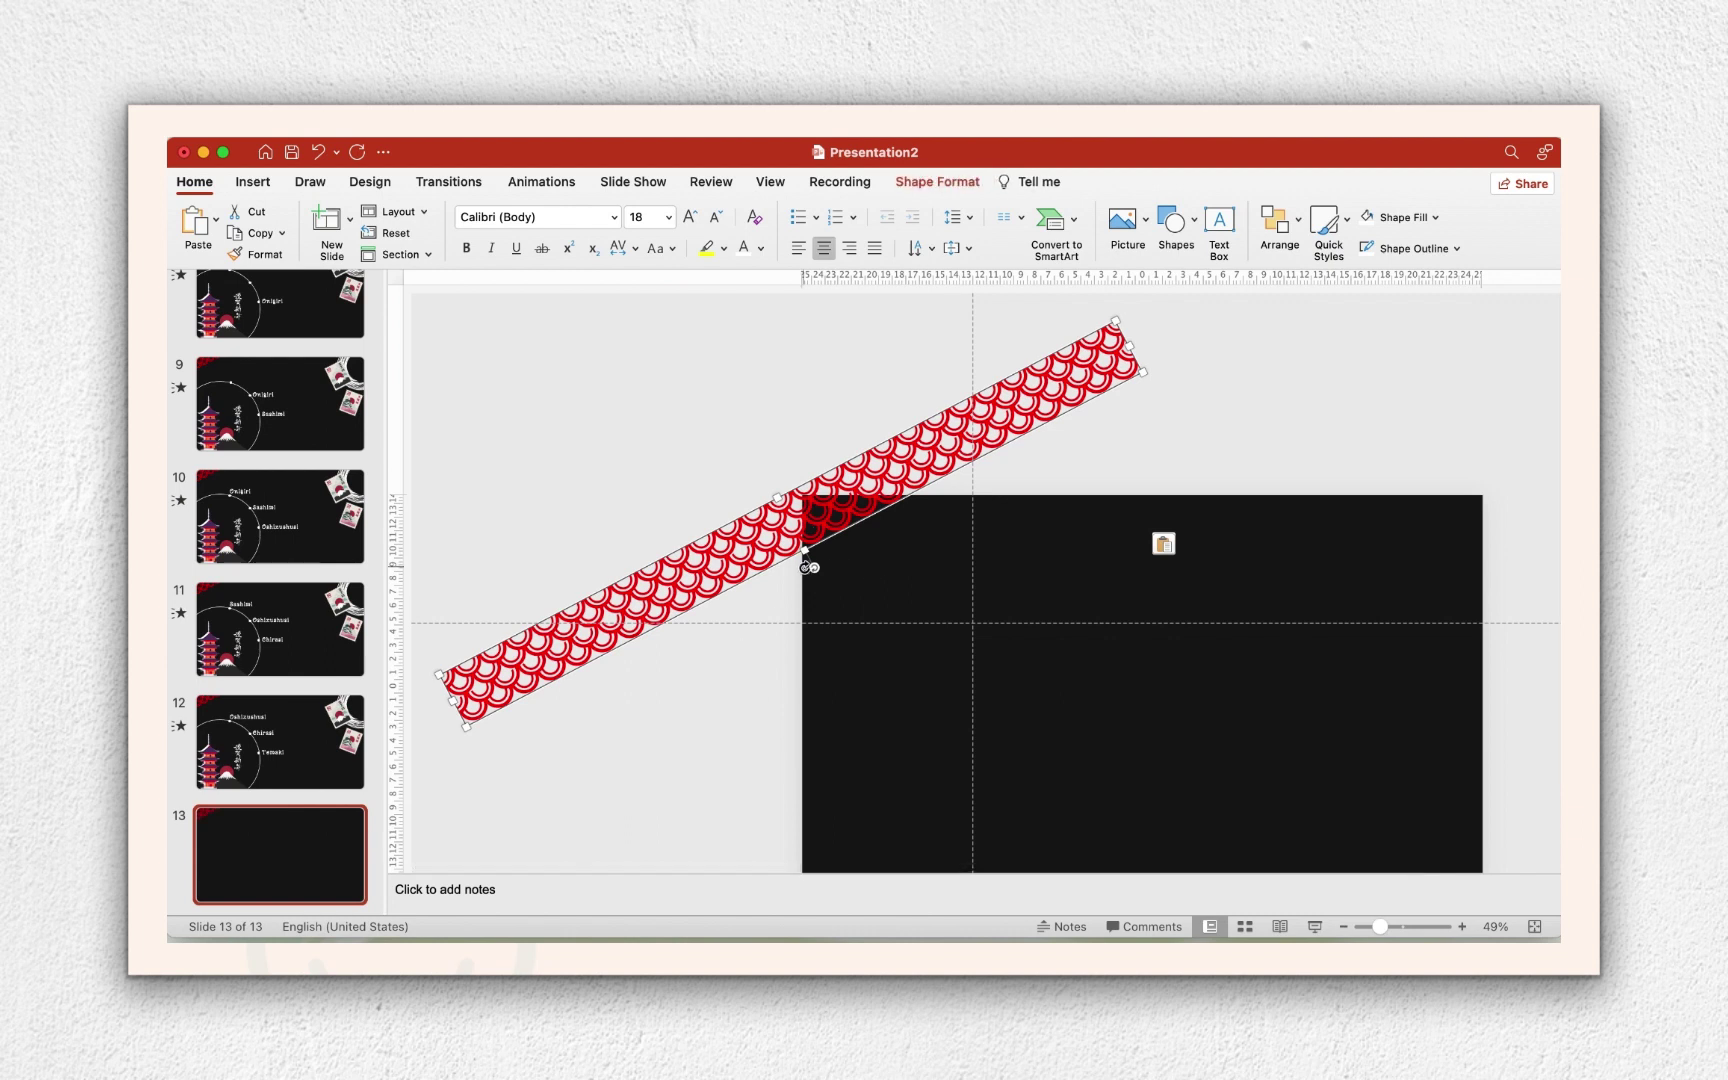
{"action": "left_click_drag", "start_coordinate": [814, 570], "coordinate": [822, 482]}
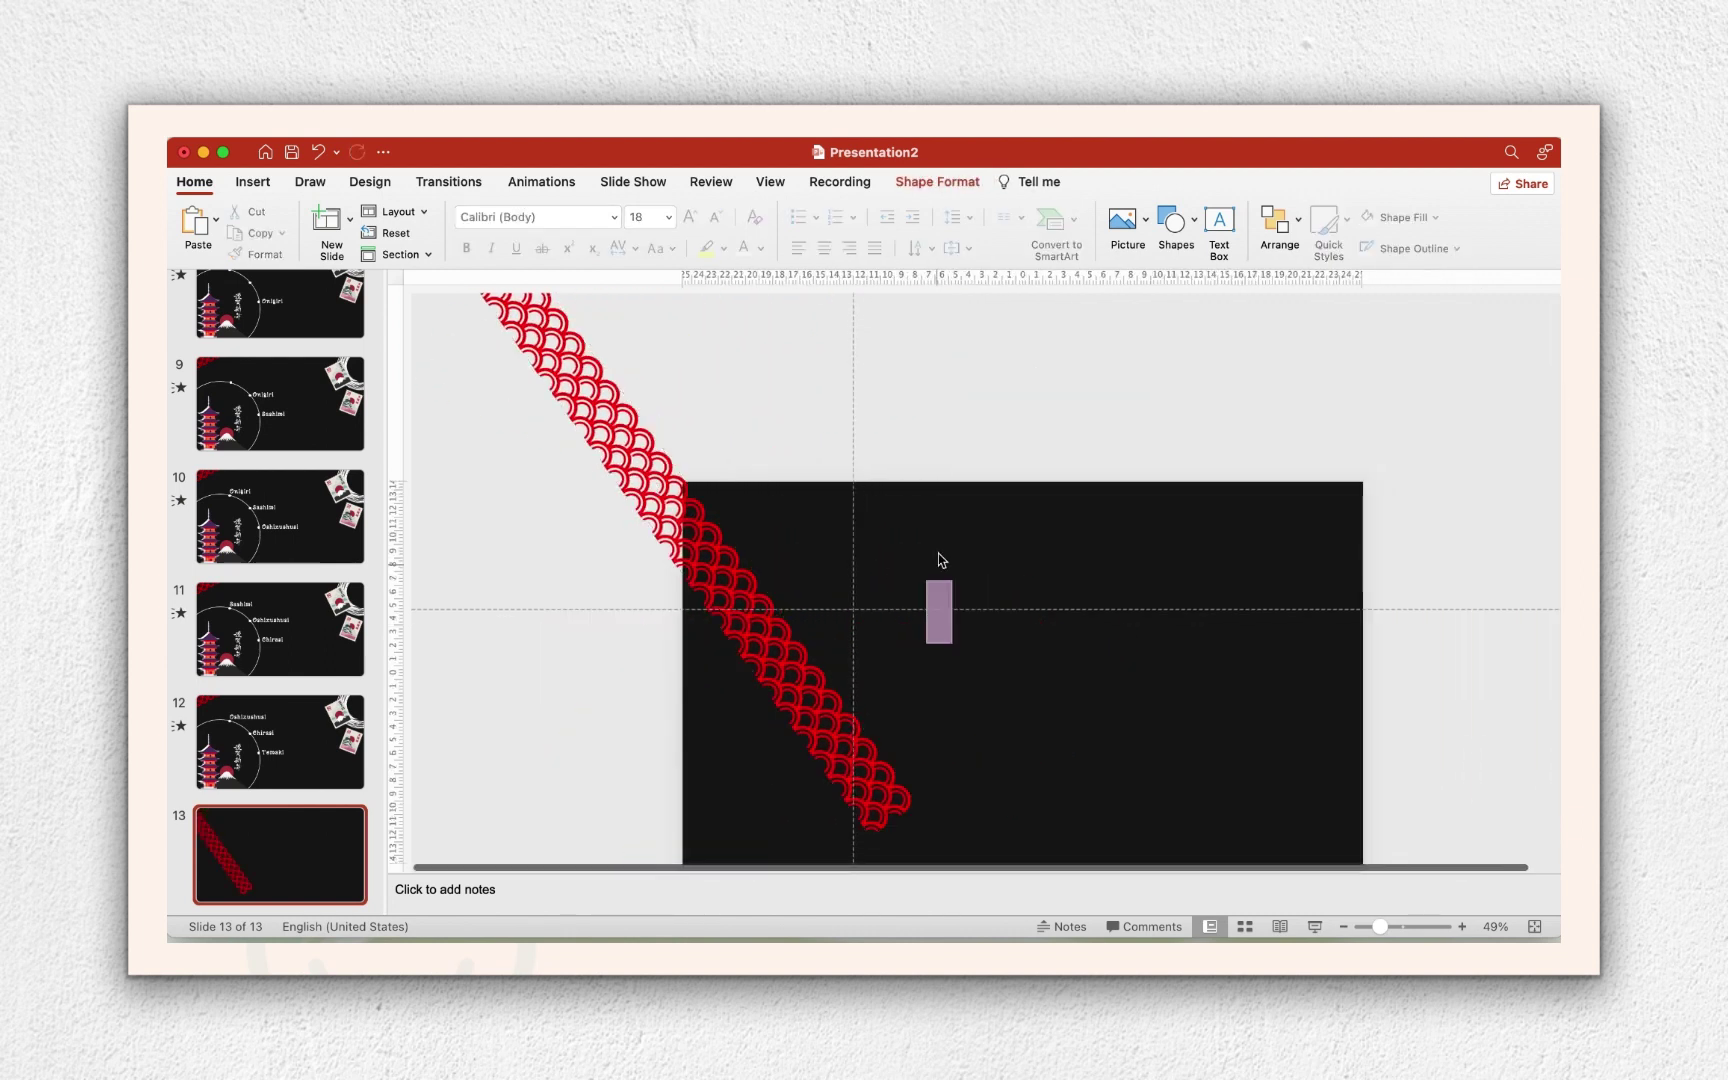
{"action": "mouse_move", "coordinate": [748, 600]}
{"action": "left_mouse_down"}
{"action": "mouse_move", "coordinate": [740, 738]}
{"action": "mouse_move", "coordinate": [728, 680]}
{"action": "left_mouse_up"}
{"action": "left_click_drag", "start_coordinate": [725, 665], "coordinate": [700, 695]}
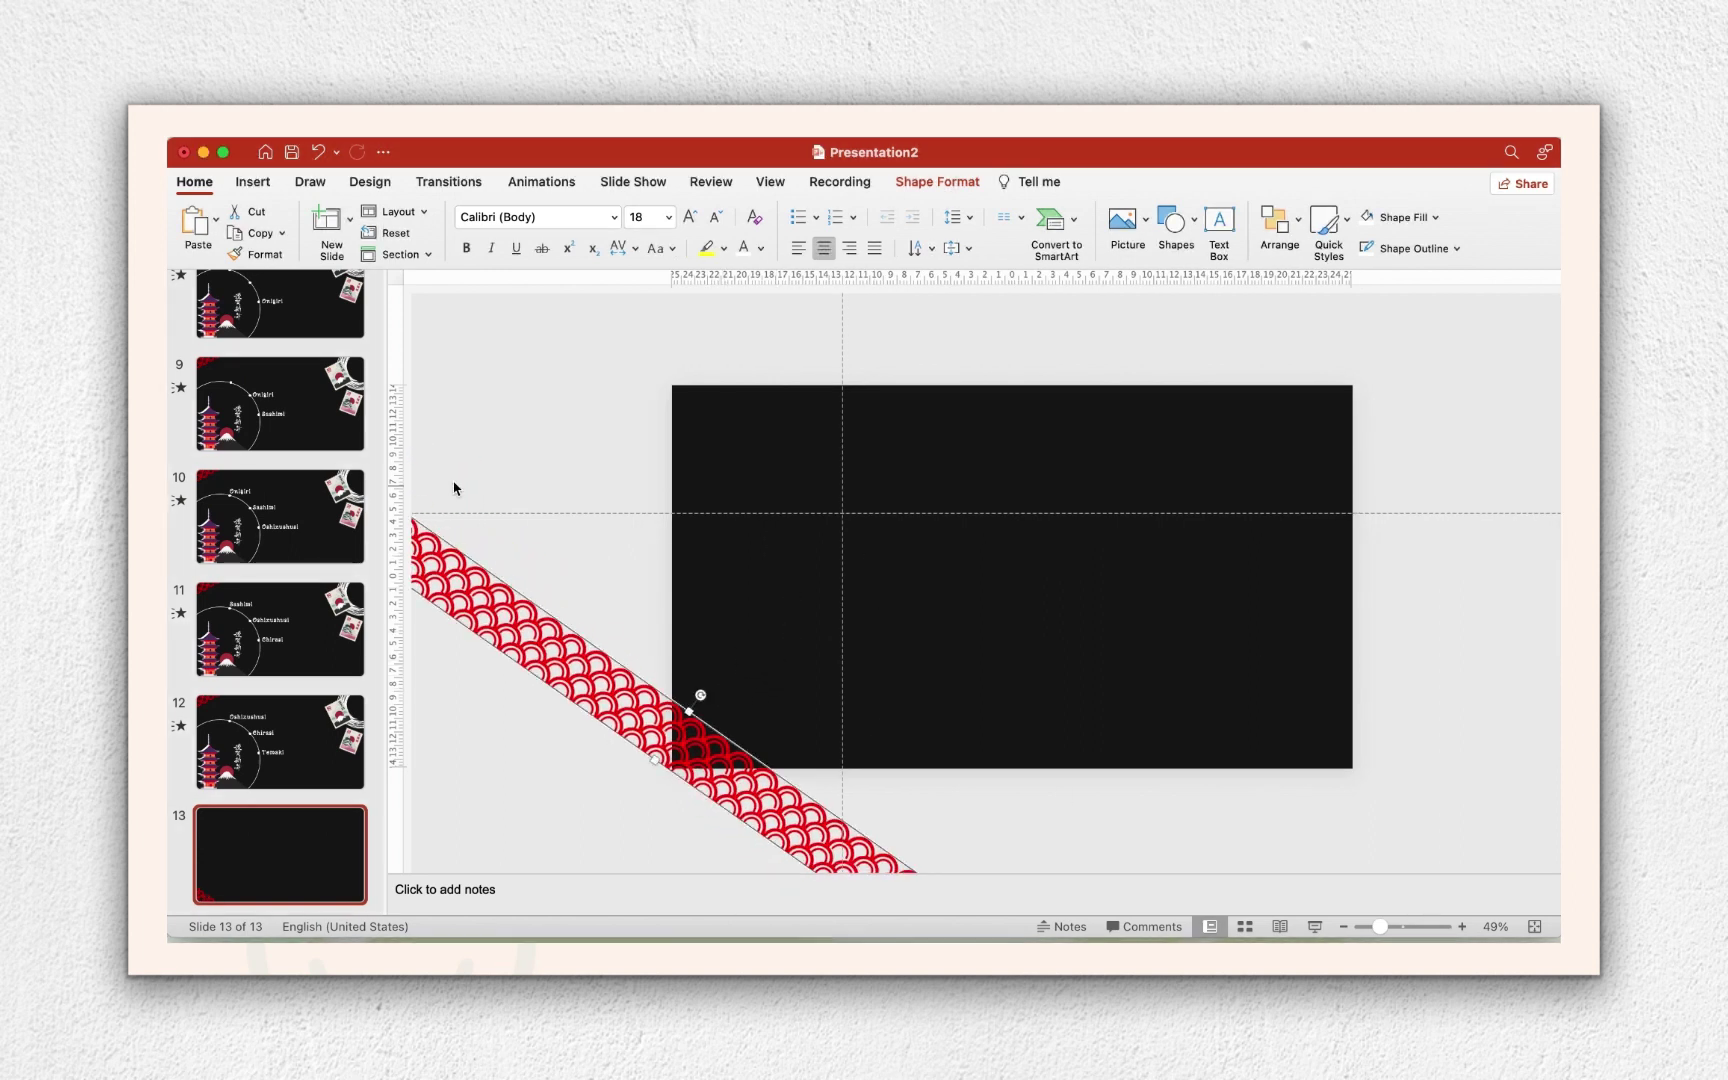
{"action": "scroll", "coordinate": [317, 505], "scroll_direction": "up", "scroll_amount": 5}
{"action": "left_click", "coordinate": [280, 450]}
Copy the Type Of Sushi title onto slide 13, retype it 'Nigiri Sushi' and move it up.
{"action": "left_click", "coordinate": [877, 585]}
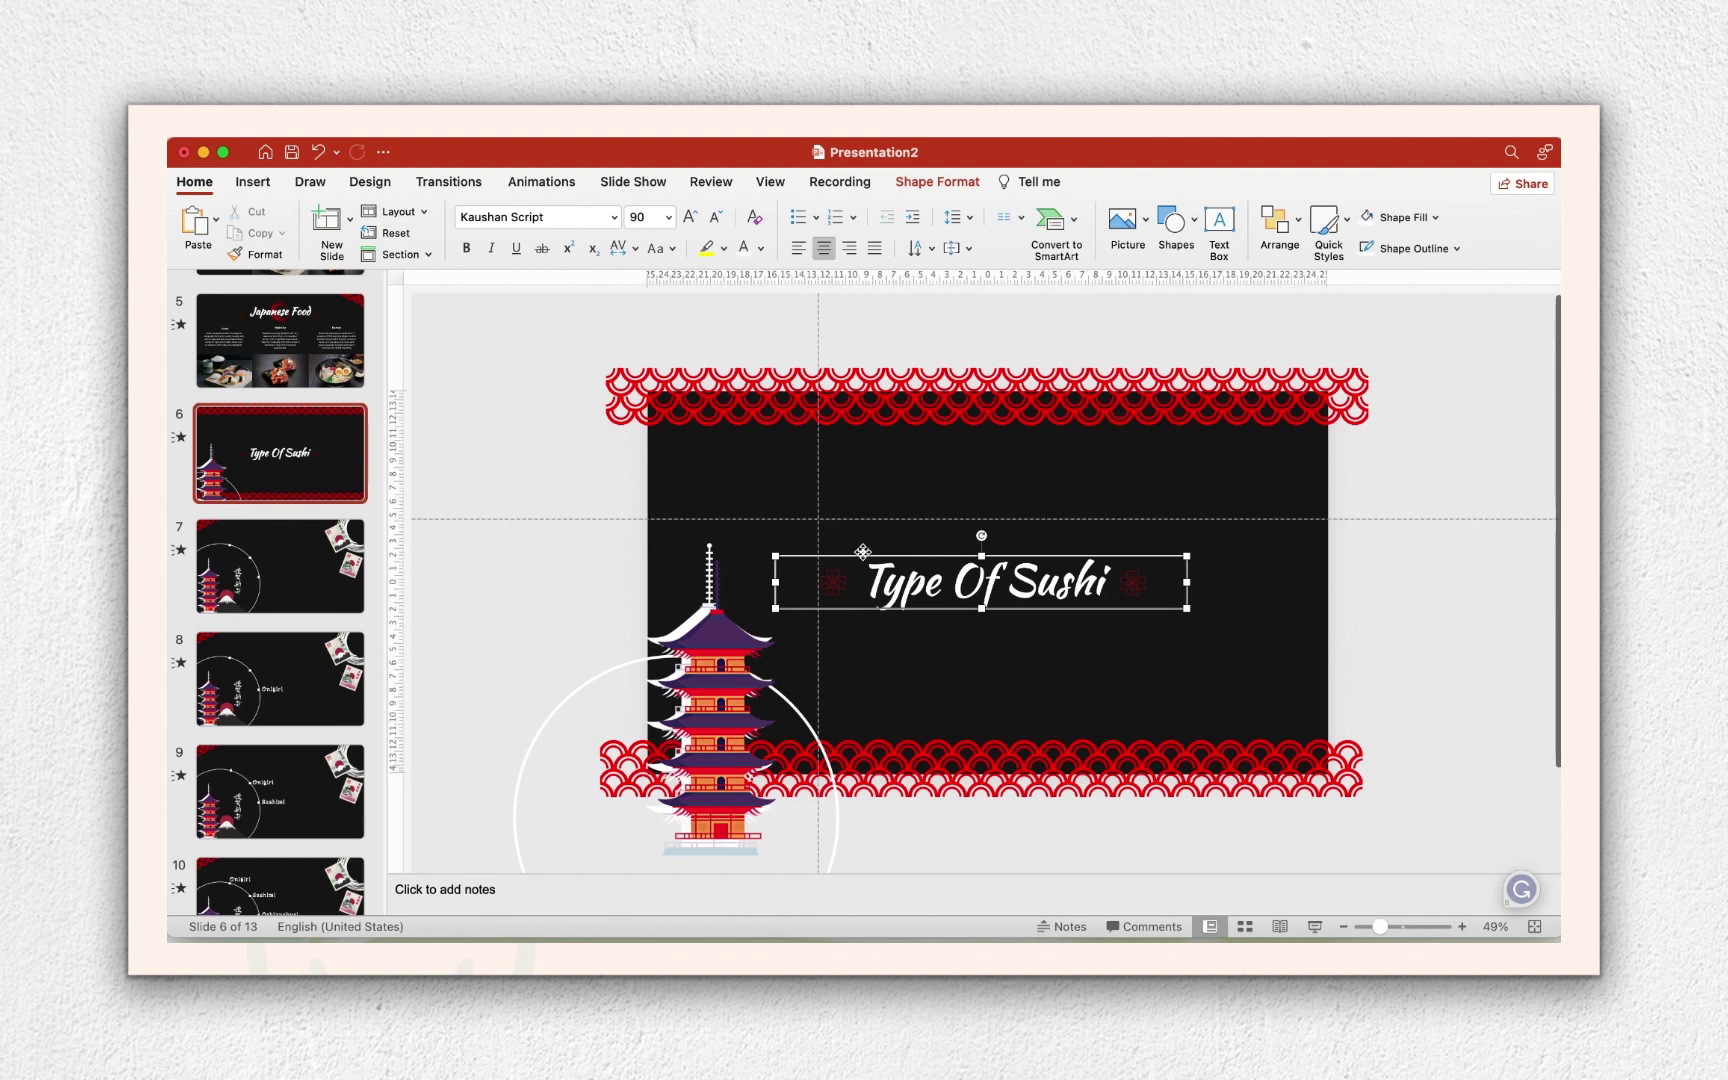
{"action": "scroll", "coordinate": [290, 760], "scroll_direction": "down", "scroll_amount": 5}
{"action": "left_click", "coordinate": [286, 845]}
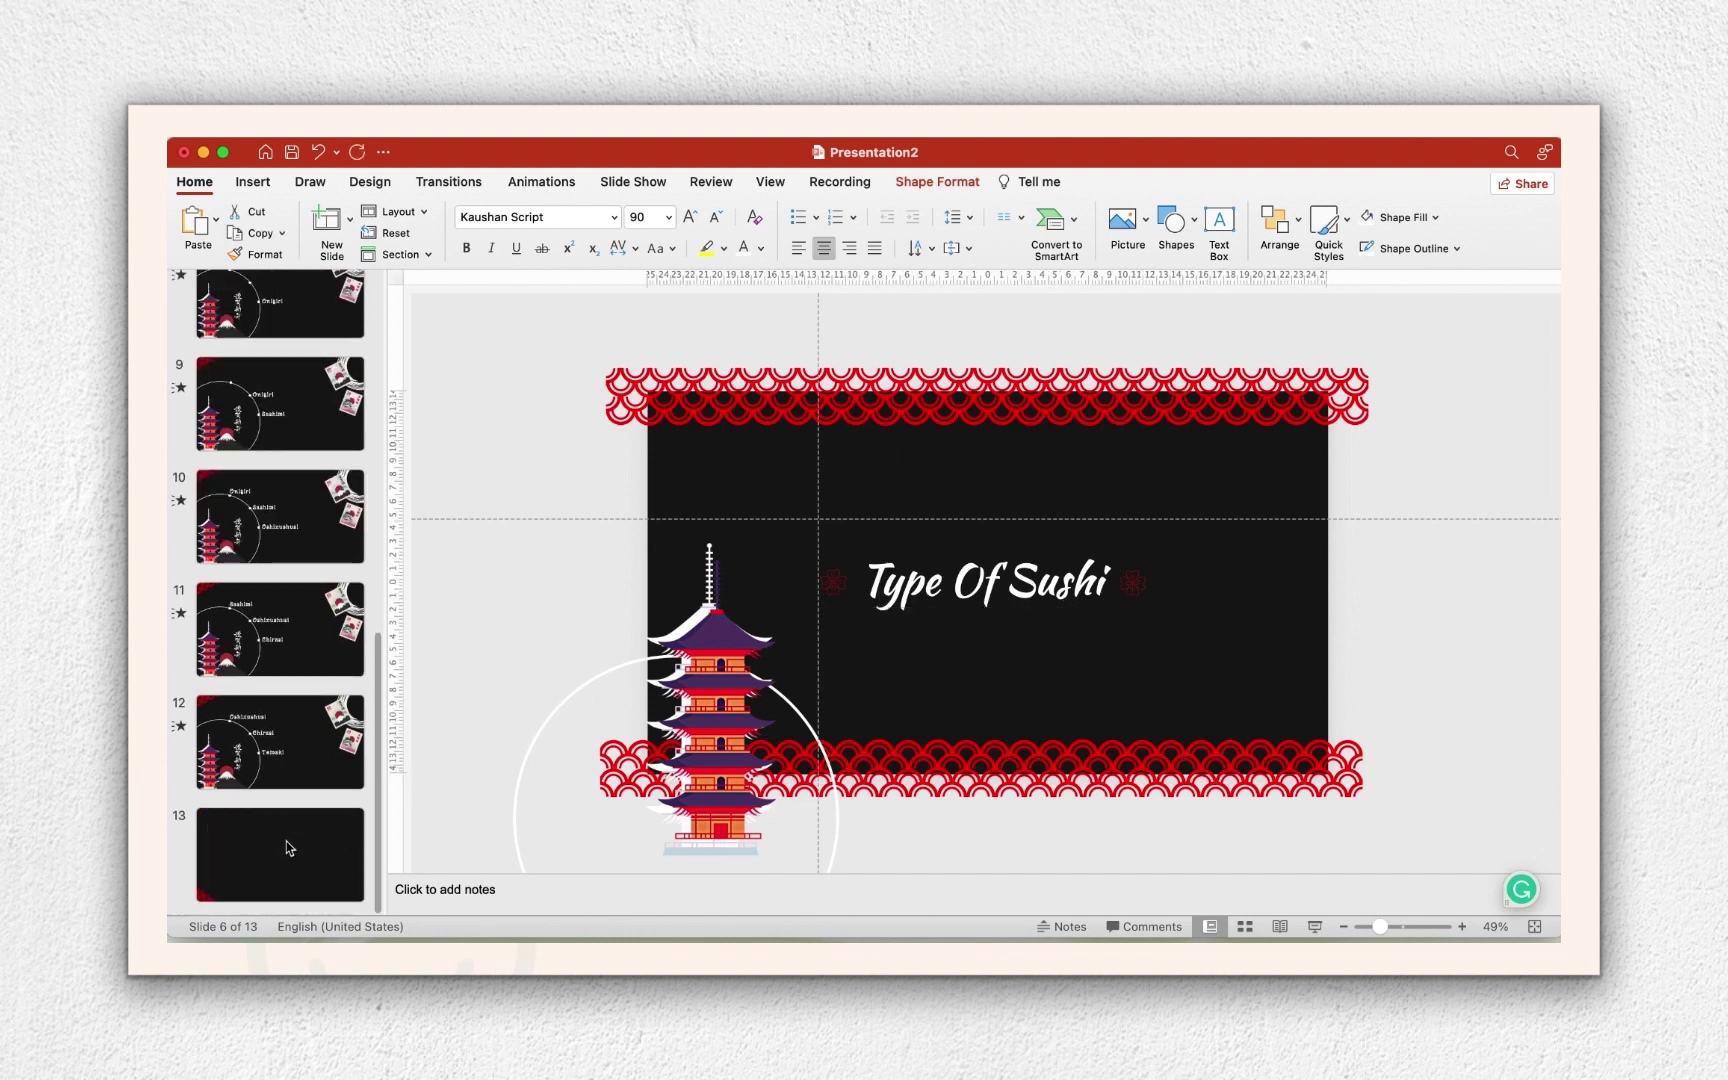
{"action": "key", "text": "super+v"}
{"action": "triple_click", "coordinate": [945, 588]}
{"action": "type", "text": "Nigiri Sushi"}
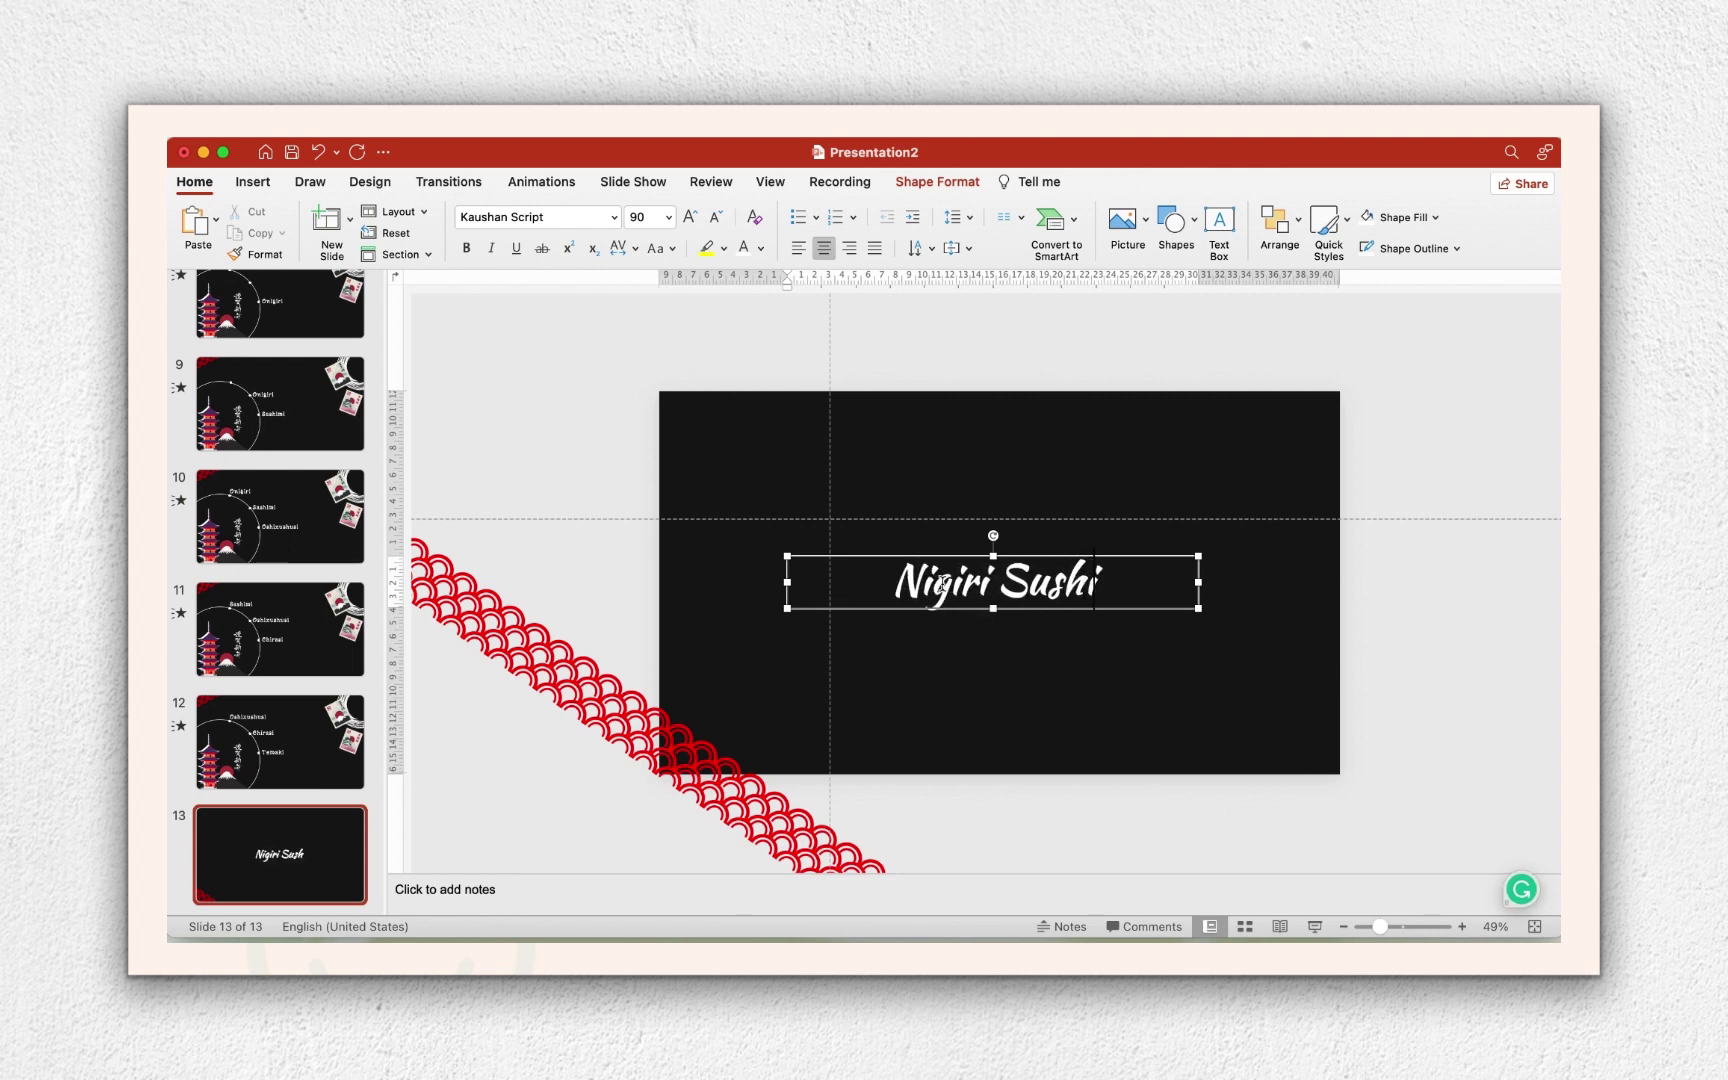
{"action": "left_click_drag", "start_coordinate": [920, 618], "coordinate": [900, 500]}
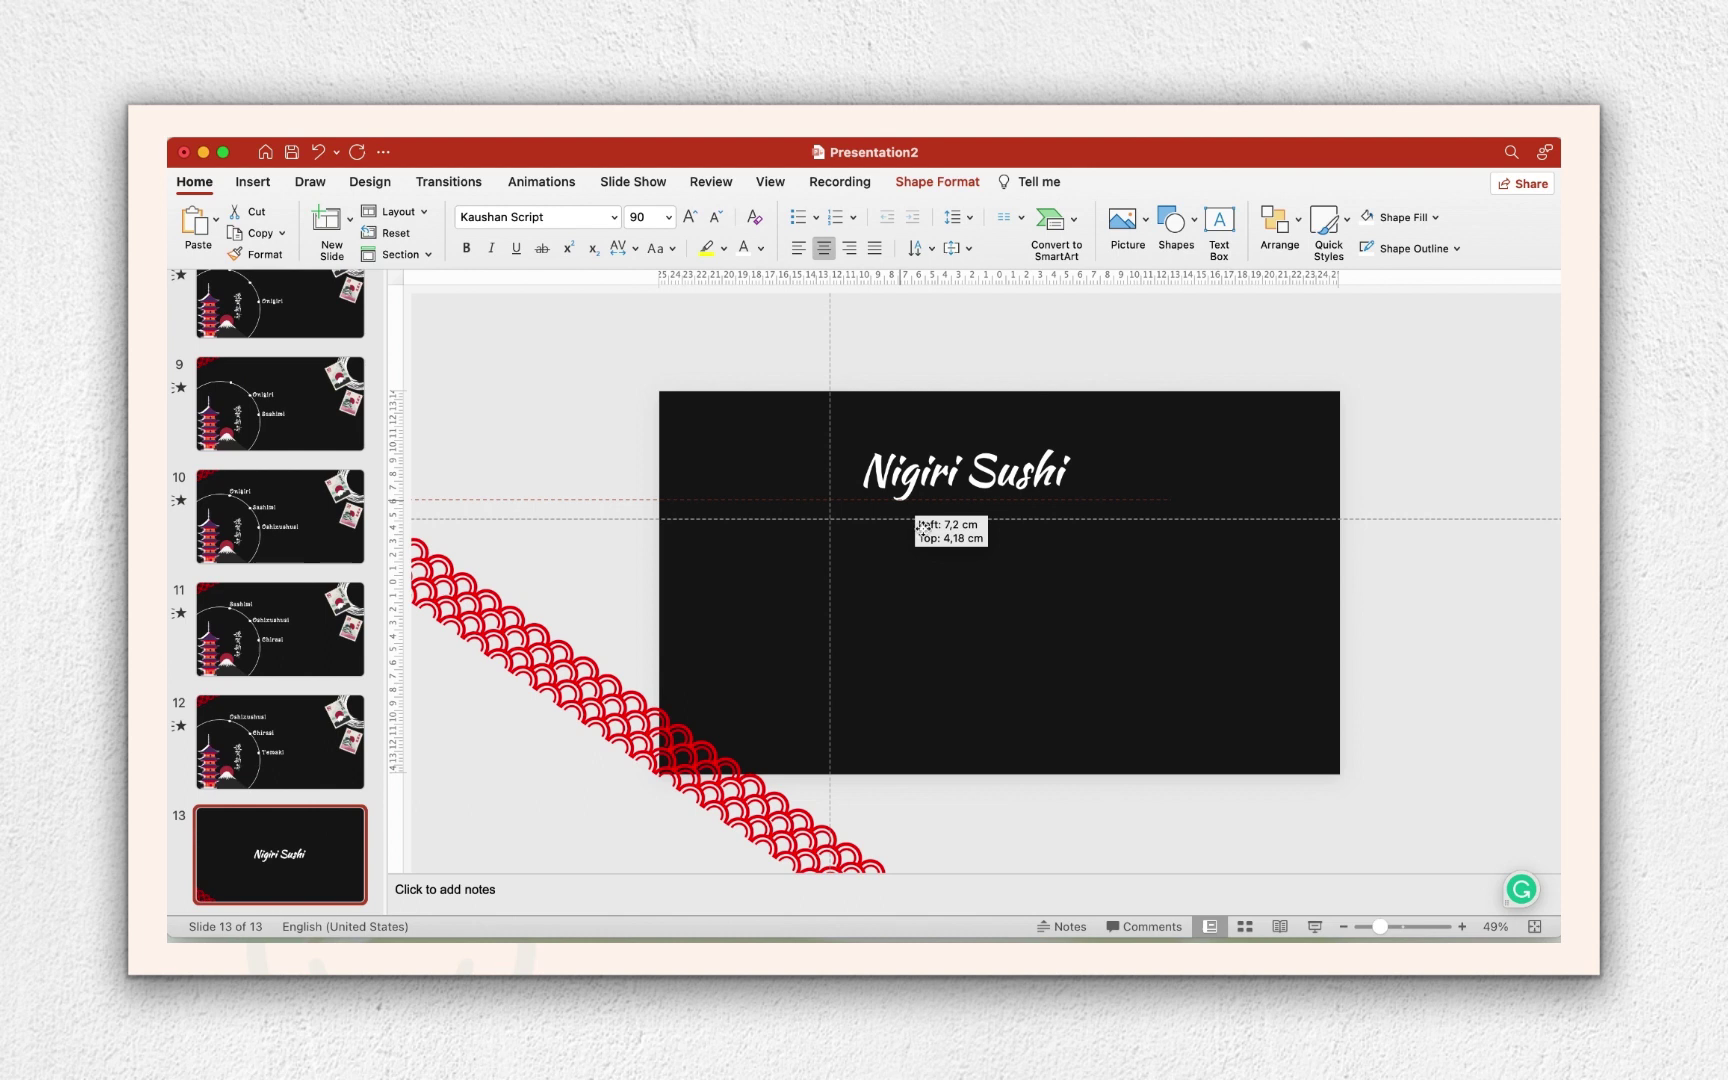
{"action": "left_click_drag", "start_coordinate": [975, 603], "coordinate": [1015, 641]}
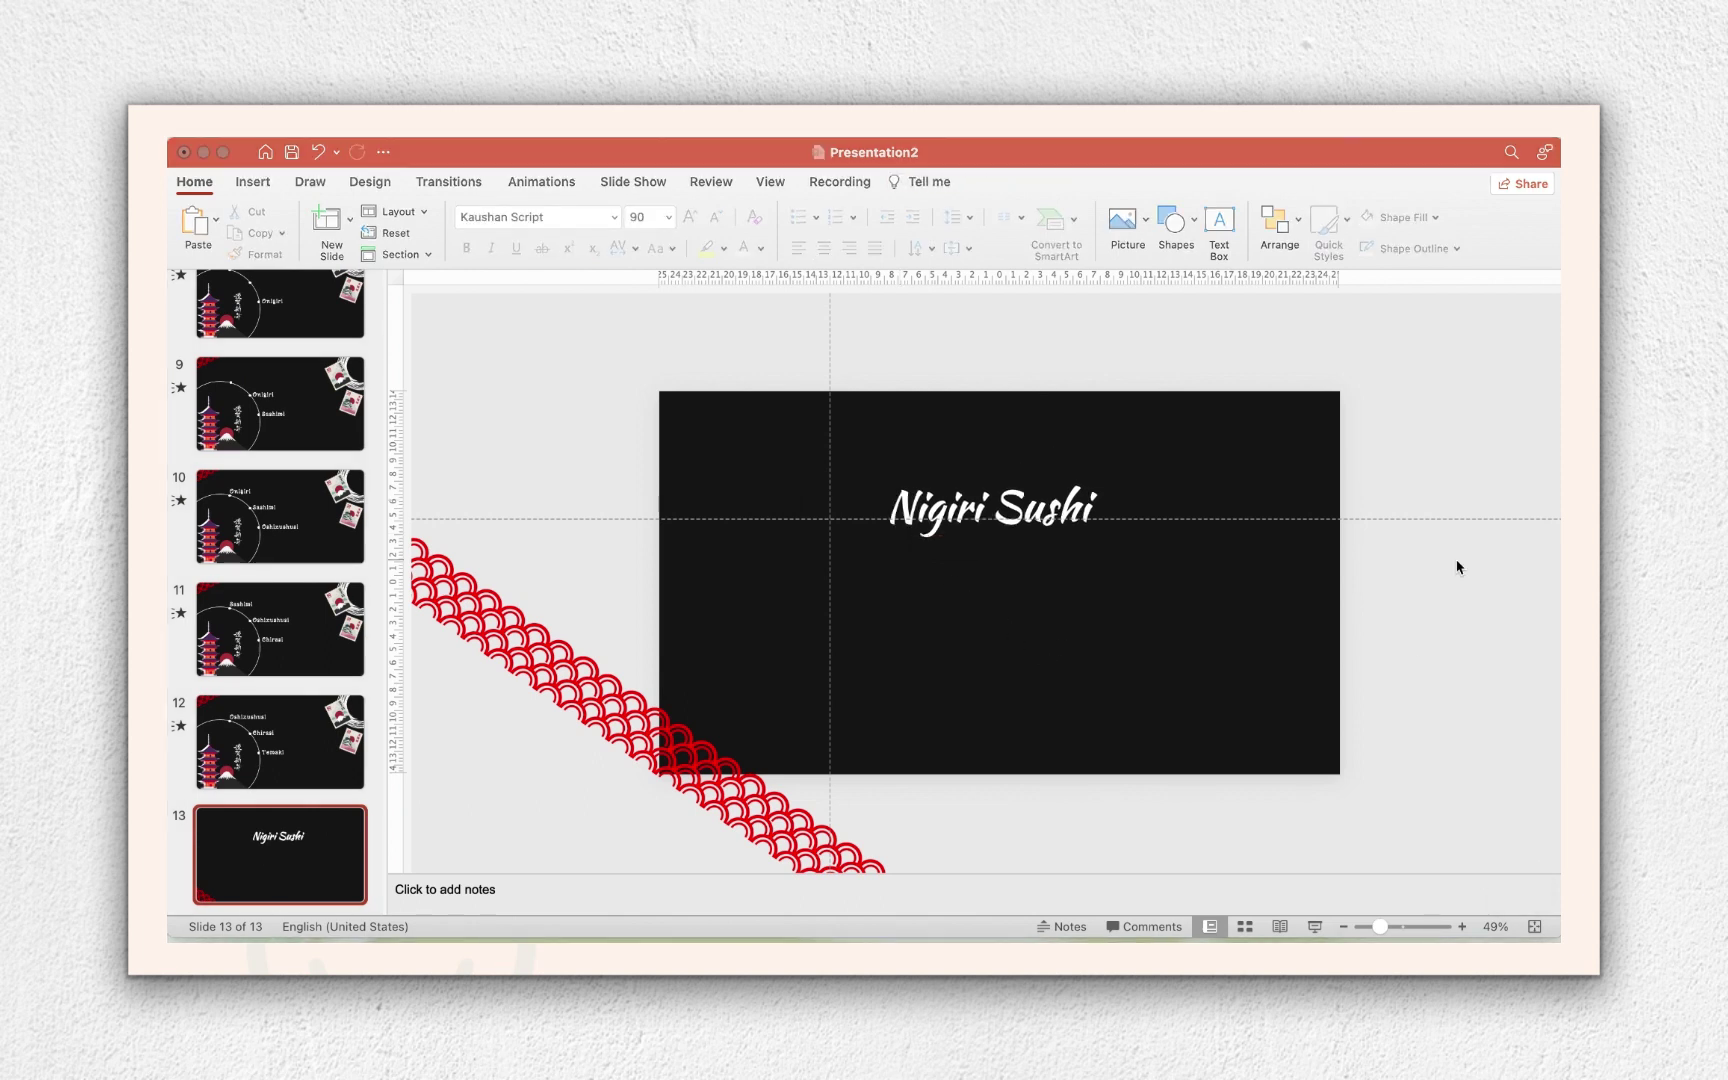
{"action": "left_click", "coordinate": [1099, 625]}
Paste the two-paragraph nigiri description and left-align the Nigiri Sushi title above it.
{"action": "key", "text": "super+v"}
{"action": "left_click", "coordinate": [1030, 510]}
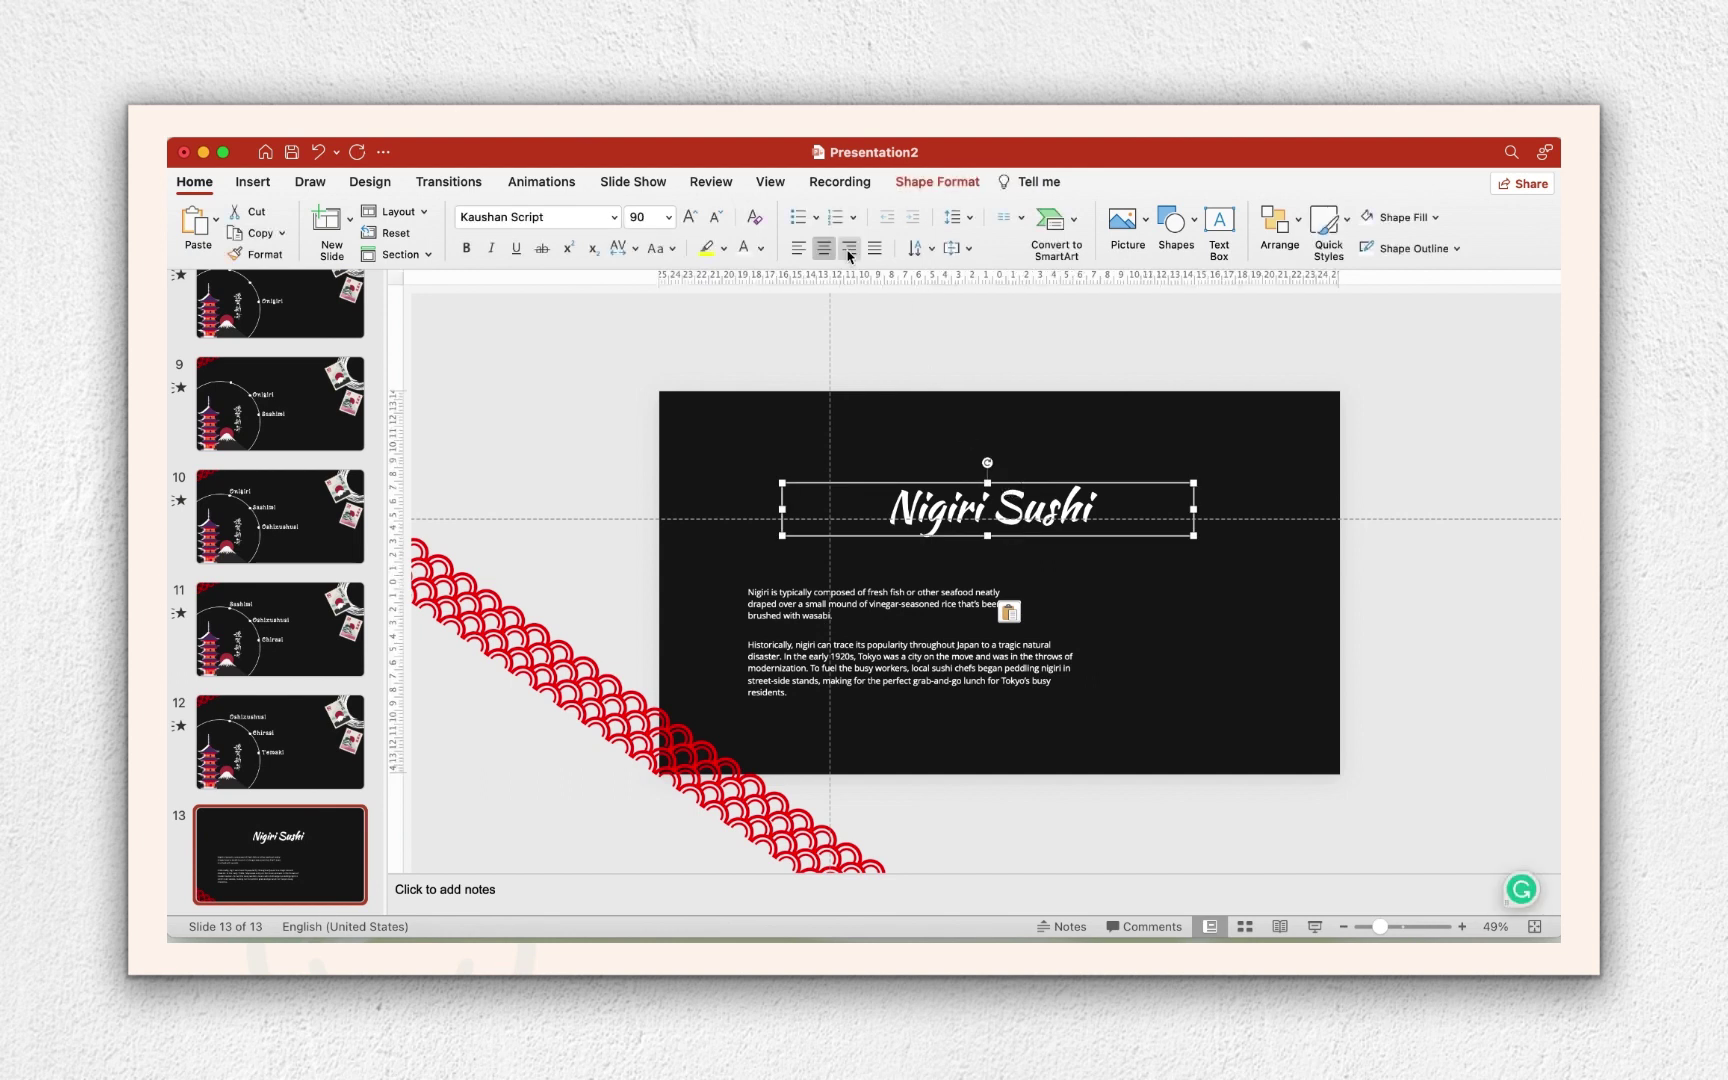
{"action": "left_click", "coordinate": [798, 248]}
{"action": "left_click_drag", "start_coordinate": [1047, 484], "coordinate": [1010, 490]}
{"action": "left_click", "coordinate": [1242, 625]}
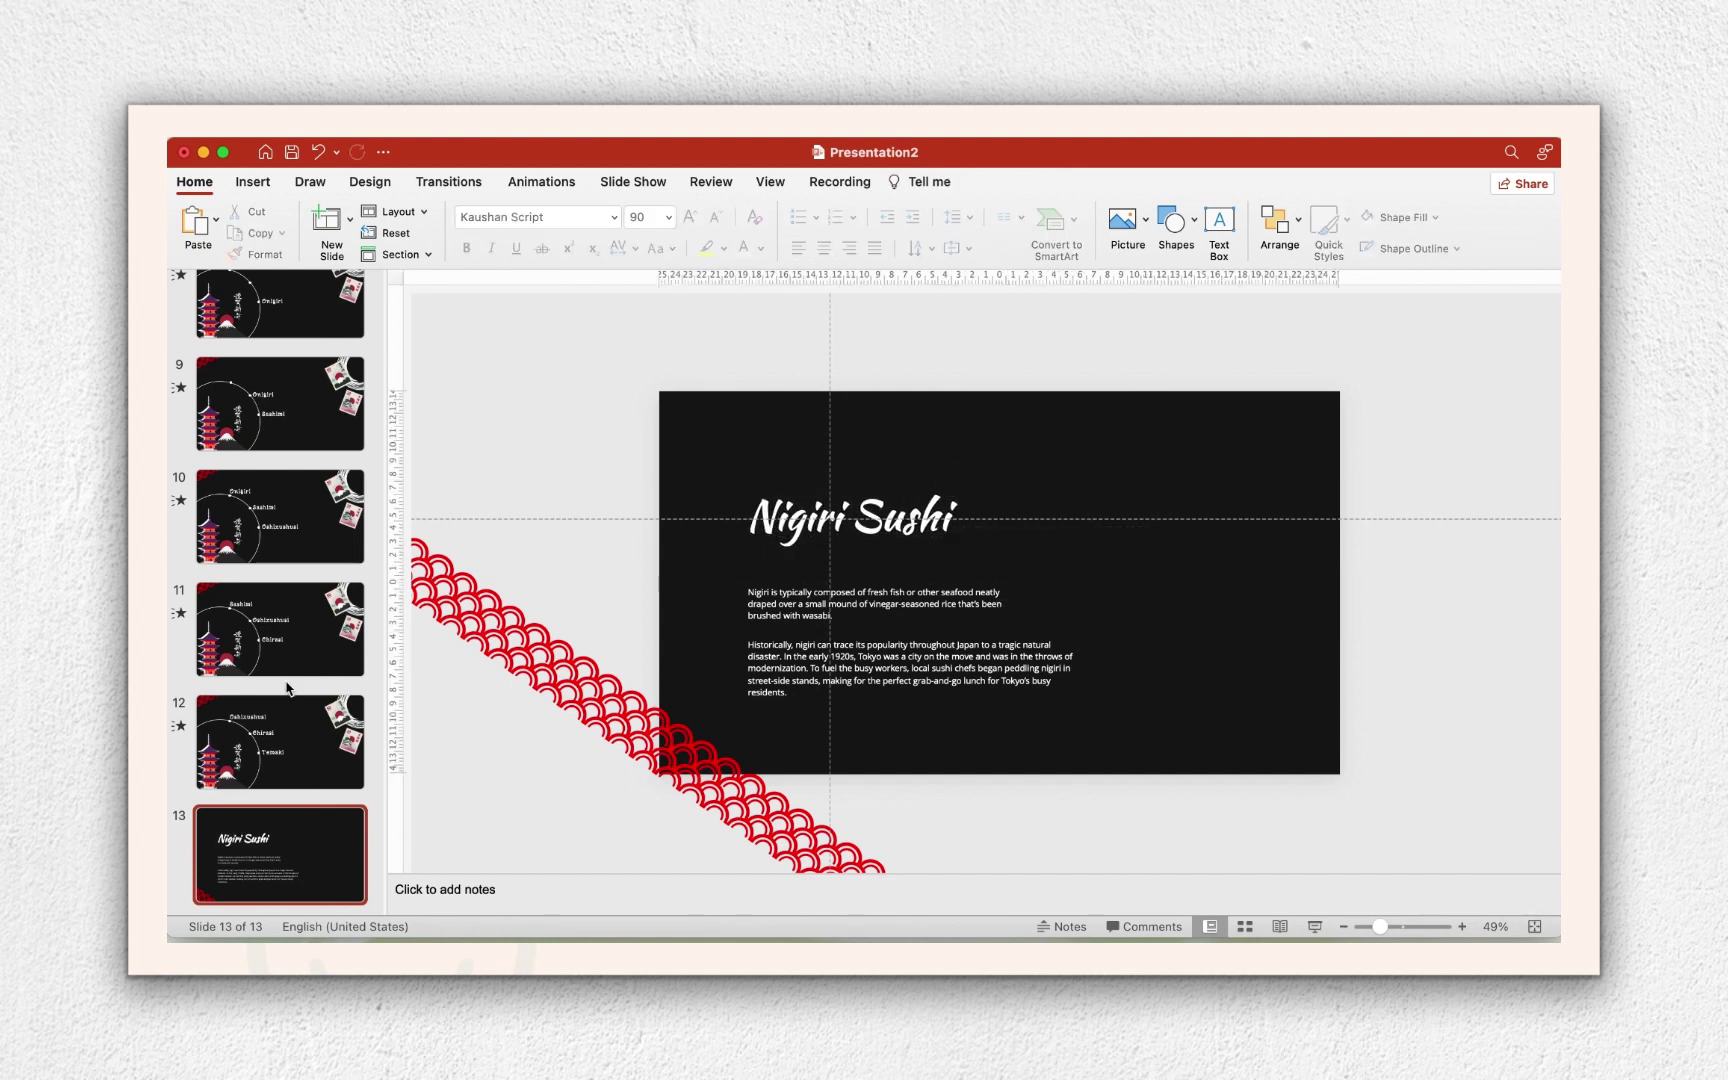
{"action": "right_click", "coordinate": [1080, 485]}
{"action": "key", "text": "Escape"}
{"action": "left_click", "coordinate": [267, 186]}
{"action": "left_click", "coordinate": [340, 238]}
Insert three sushi pictures, including Picture12, from file onto slide 13.
{"action": "left_click", "coordinate": [390, 276]}
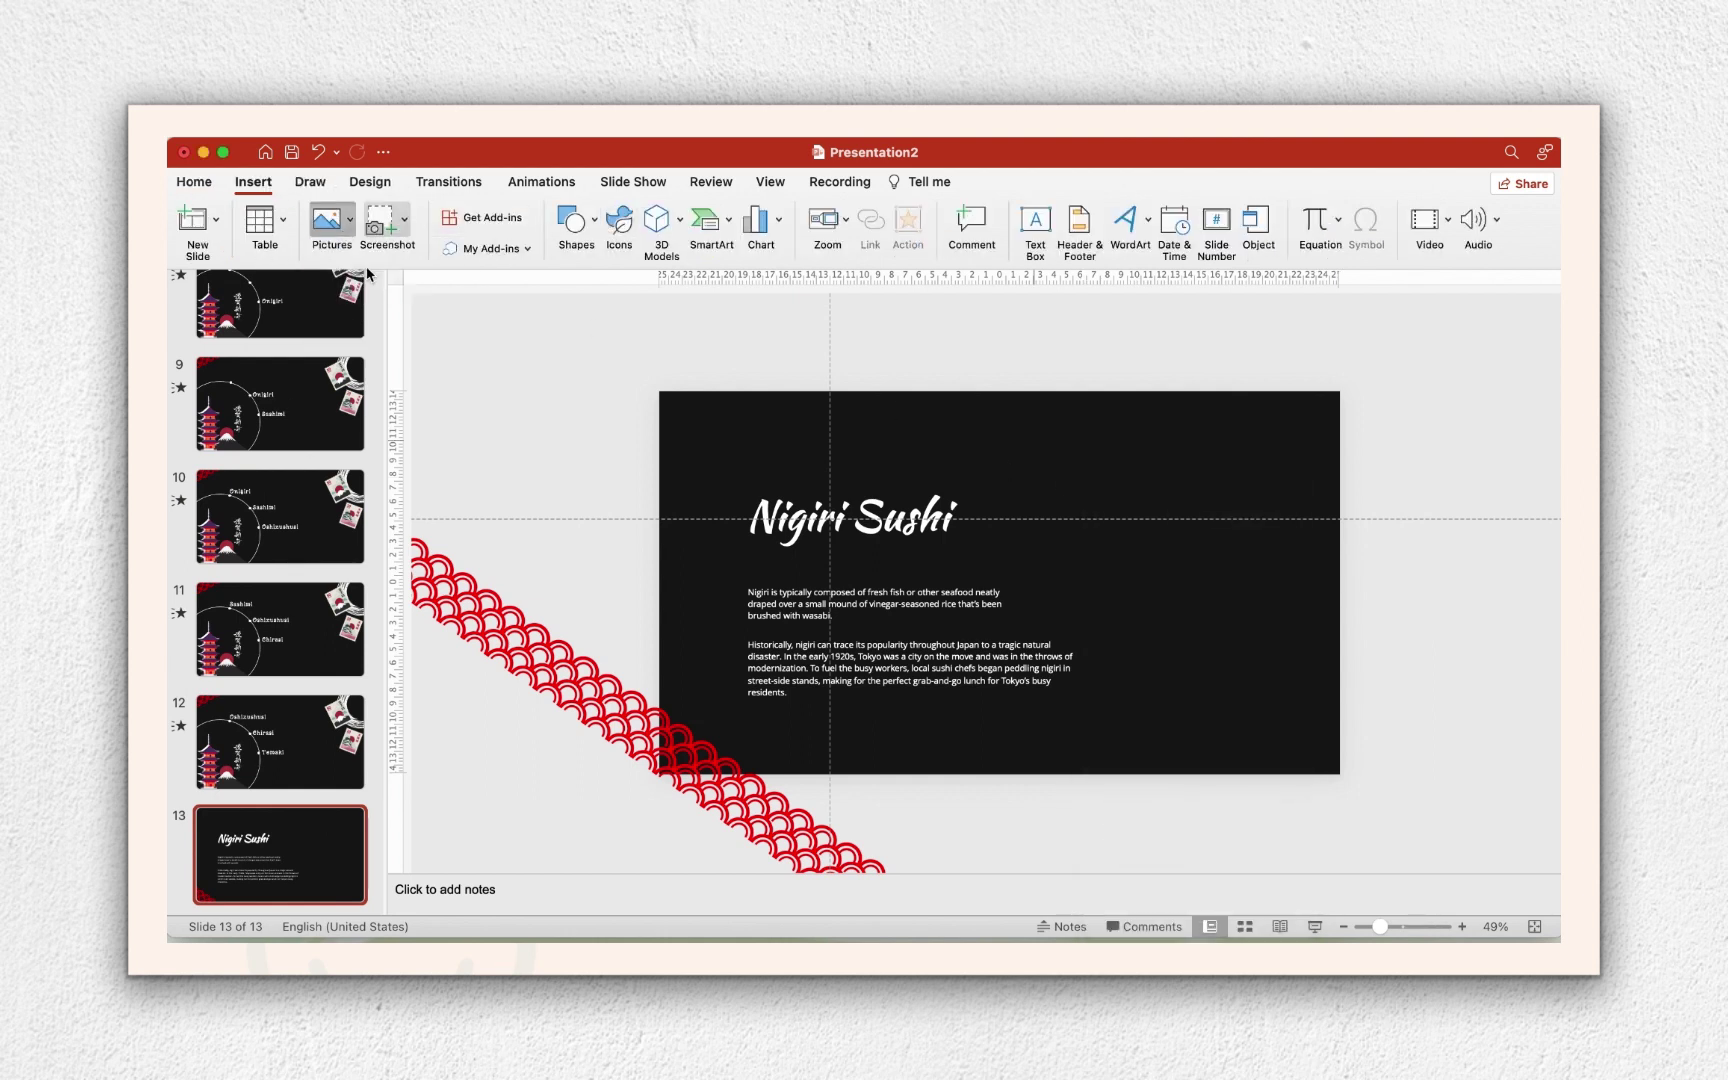
{"action": "scroll", "coordinate": [1016, 590], "scroll_direction": "down", "scroll_amount": 2}
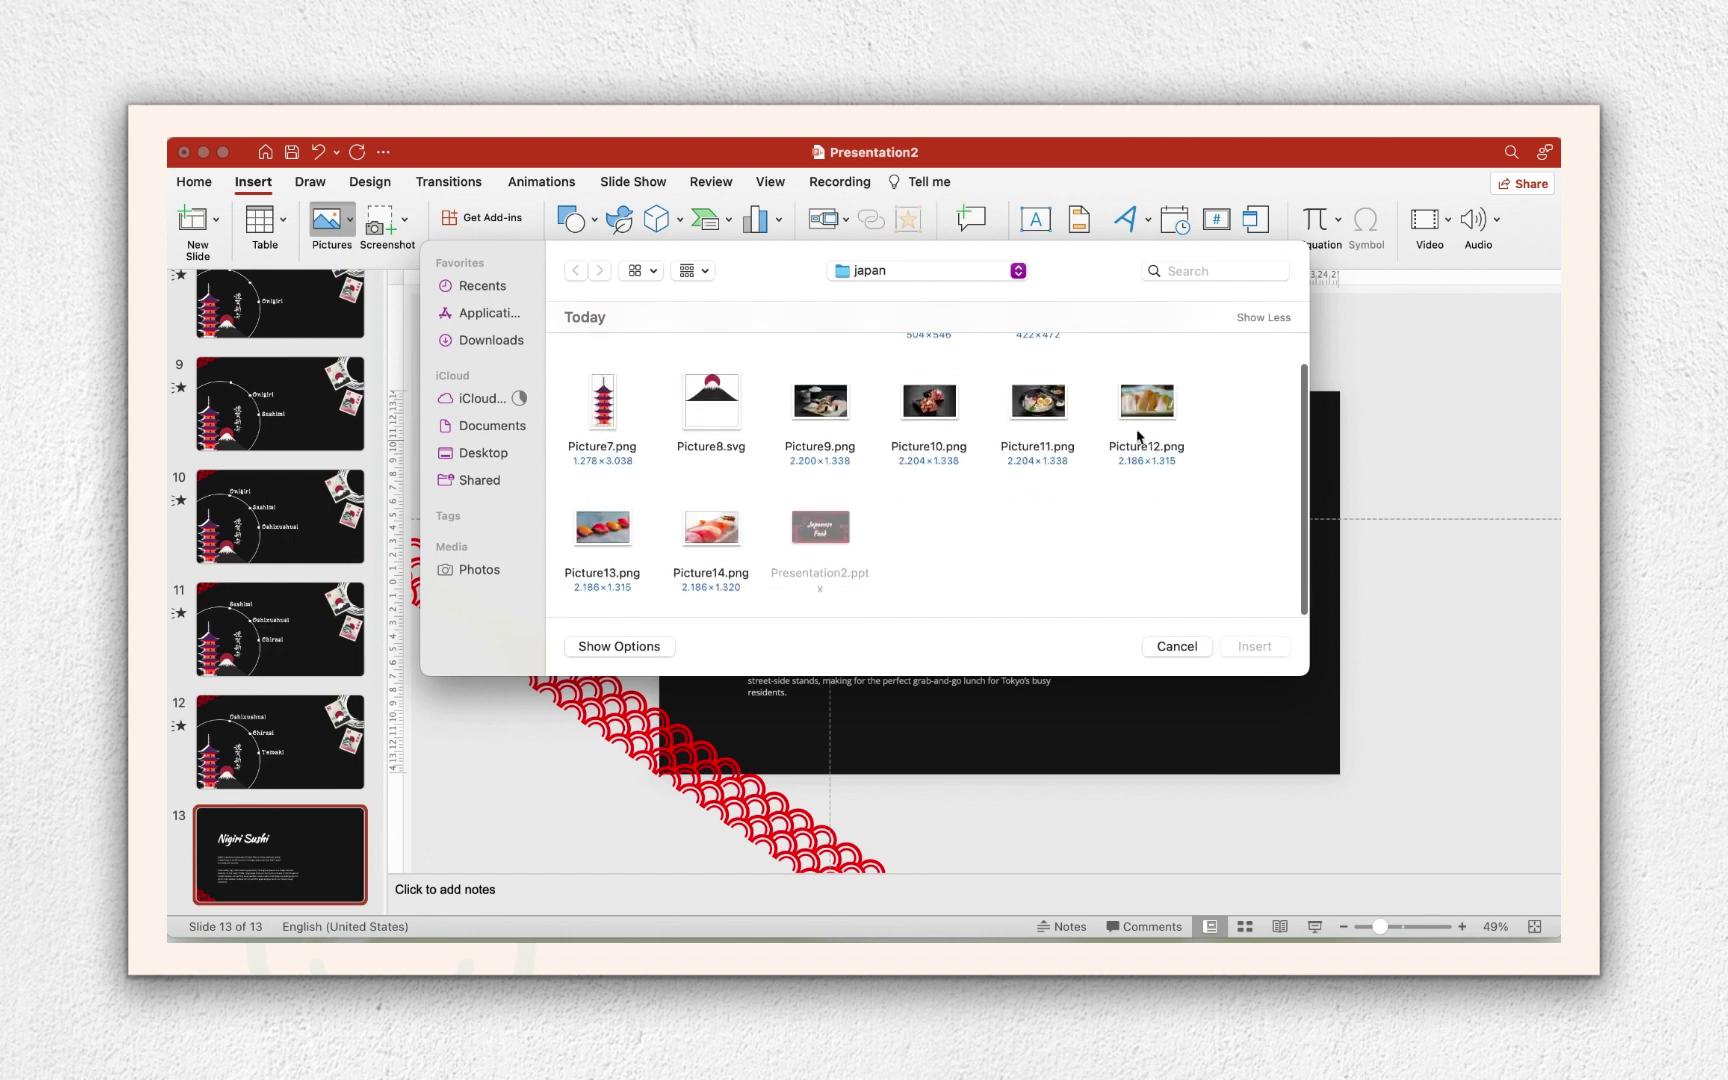
{"action": "left_click", "coordinate": [1146, 420]}
{"action": "left_click", "coordinate": [602, 530], "text": "super"}
{"action": "left_click", "coordinate": [745, 535], "text": "super"}
{"action": "left_click", "coordinate": [1254, 646]}
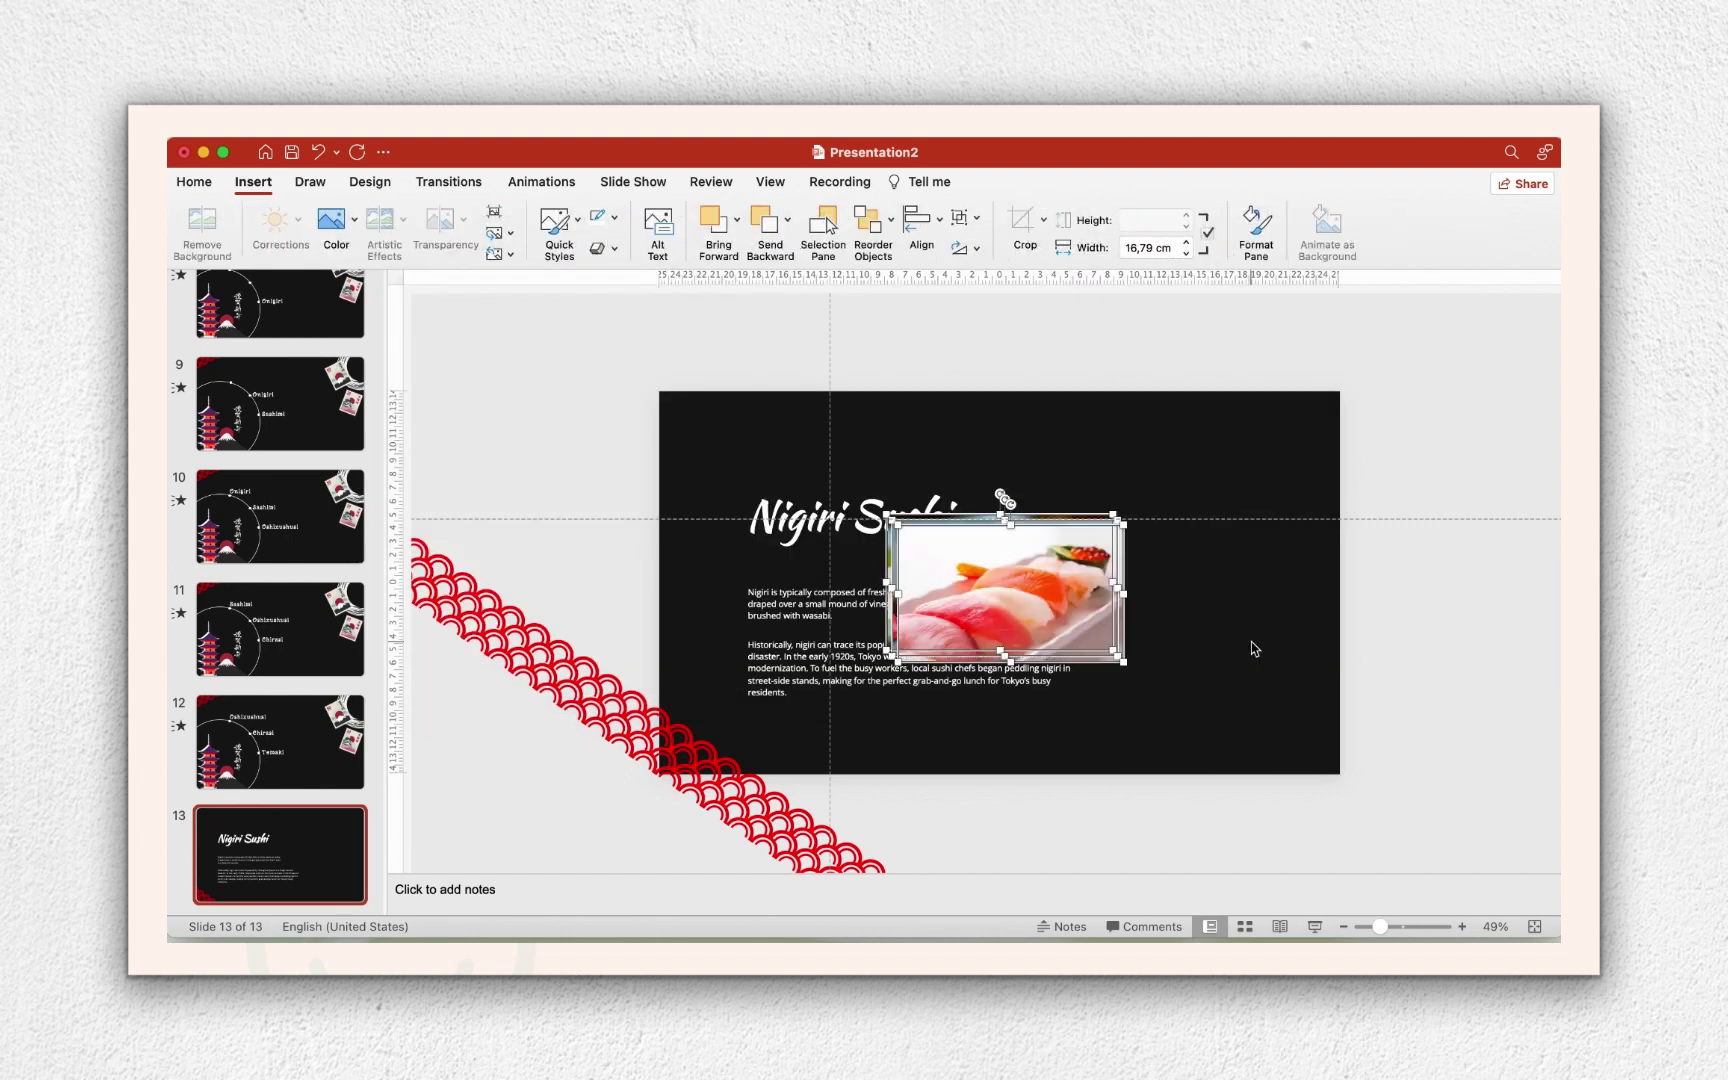
Stack the three photos at the right edge, aligned left and distributed vertically.
{"action": "mouse_move", "coordinate": [940, 560]}
{"action": "left_mouse_down"}
{"action": "mouse_move", "coordinate": [1168, 570]}
{"action": "mouse_move", "coordinate": [1168, 687]}
{"action": "left_mouse_up"}
{"action": "left_click", "coordinate": [1010, 547]}
{"action": "left_click_drag", "start_coordinate": [1010, 547], "coordinate": [1234, 533]}
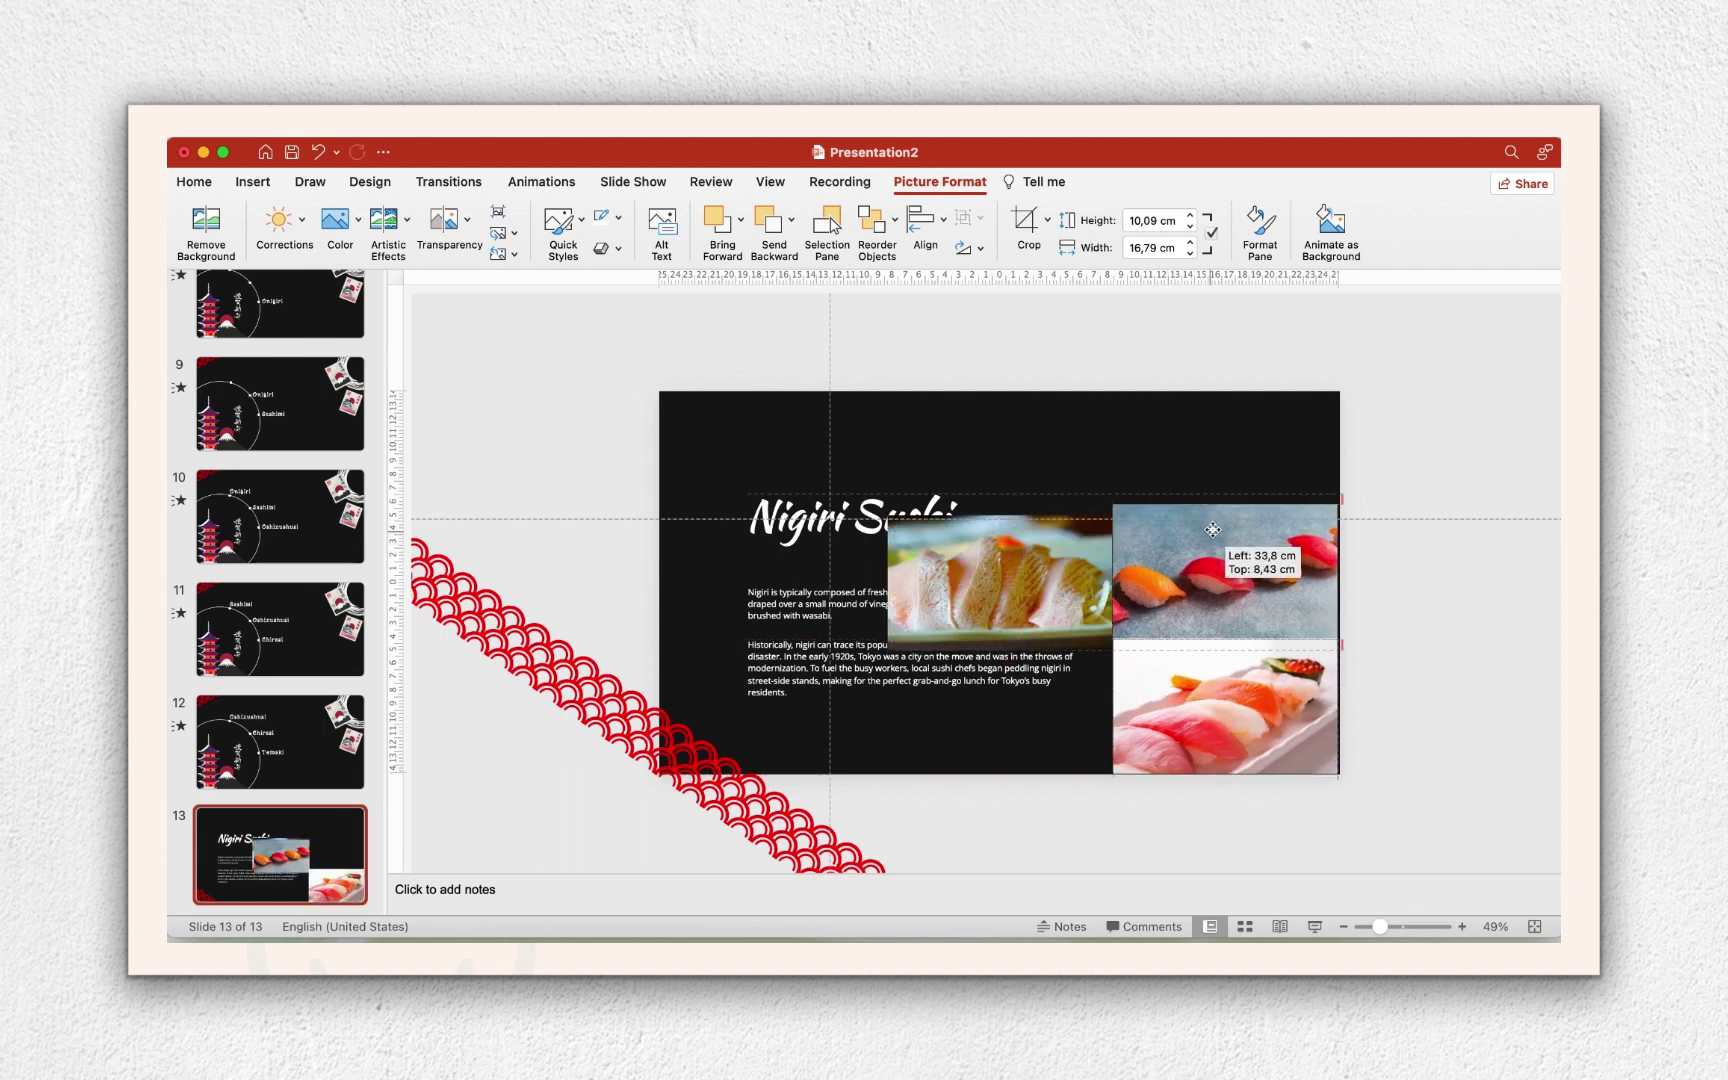
{"action": "mouse_move", "coordinate": [1035, 535]}
{"action": "left_mouse_down"}
{"action": "mouse_move", "coordinate": [1273, 414]}
{"action": "mouse_move", "coordinate": [1259, 423]}
{"action": "left_mouse_up"}
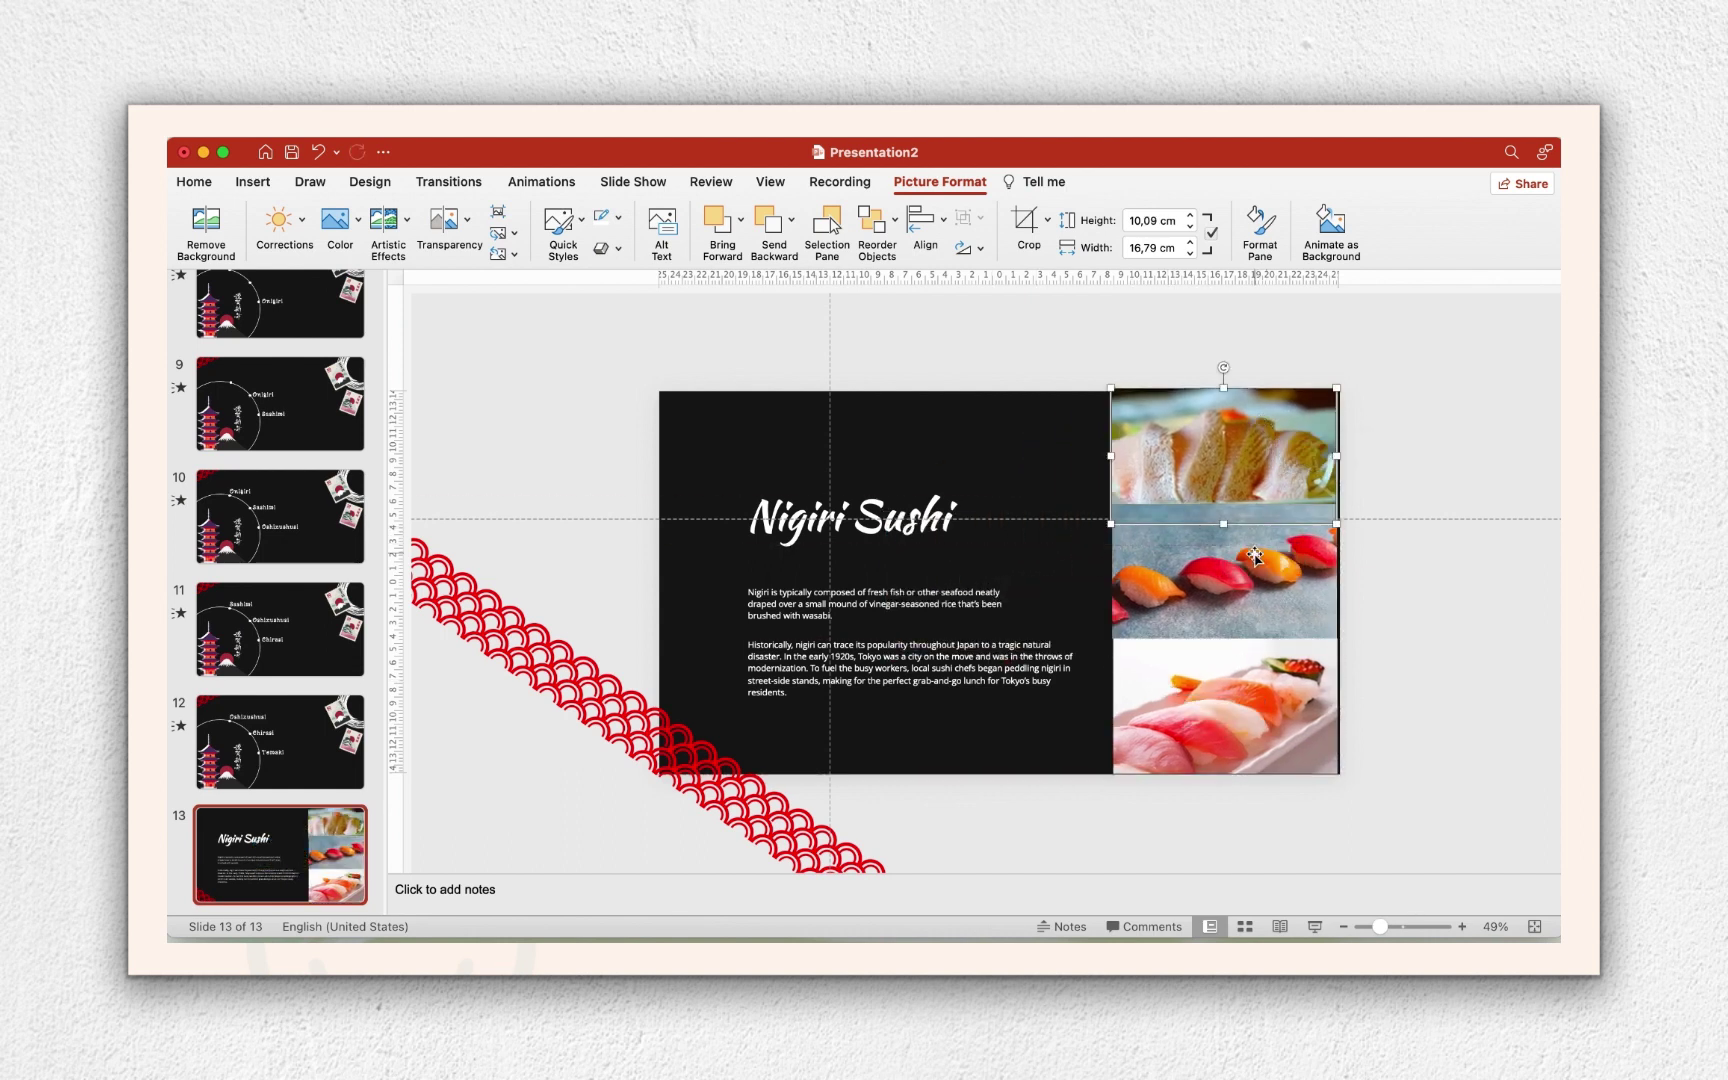
{"action": "left_click", "coordinate": [1191, 548], "text": "shift"}
{"action": "left_click", "coordinate": [921, 228]}
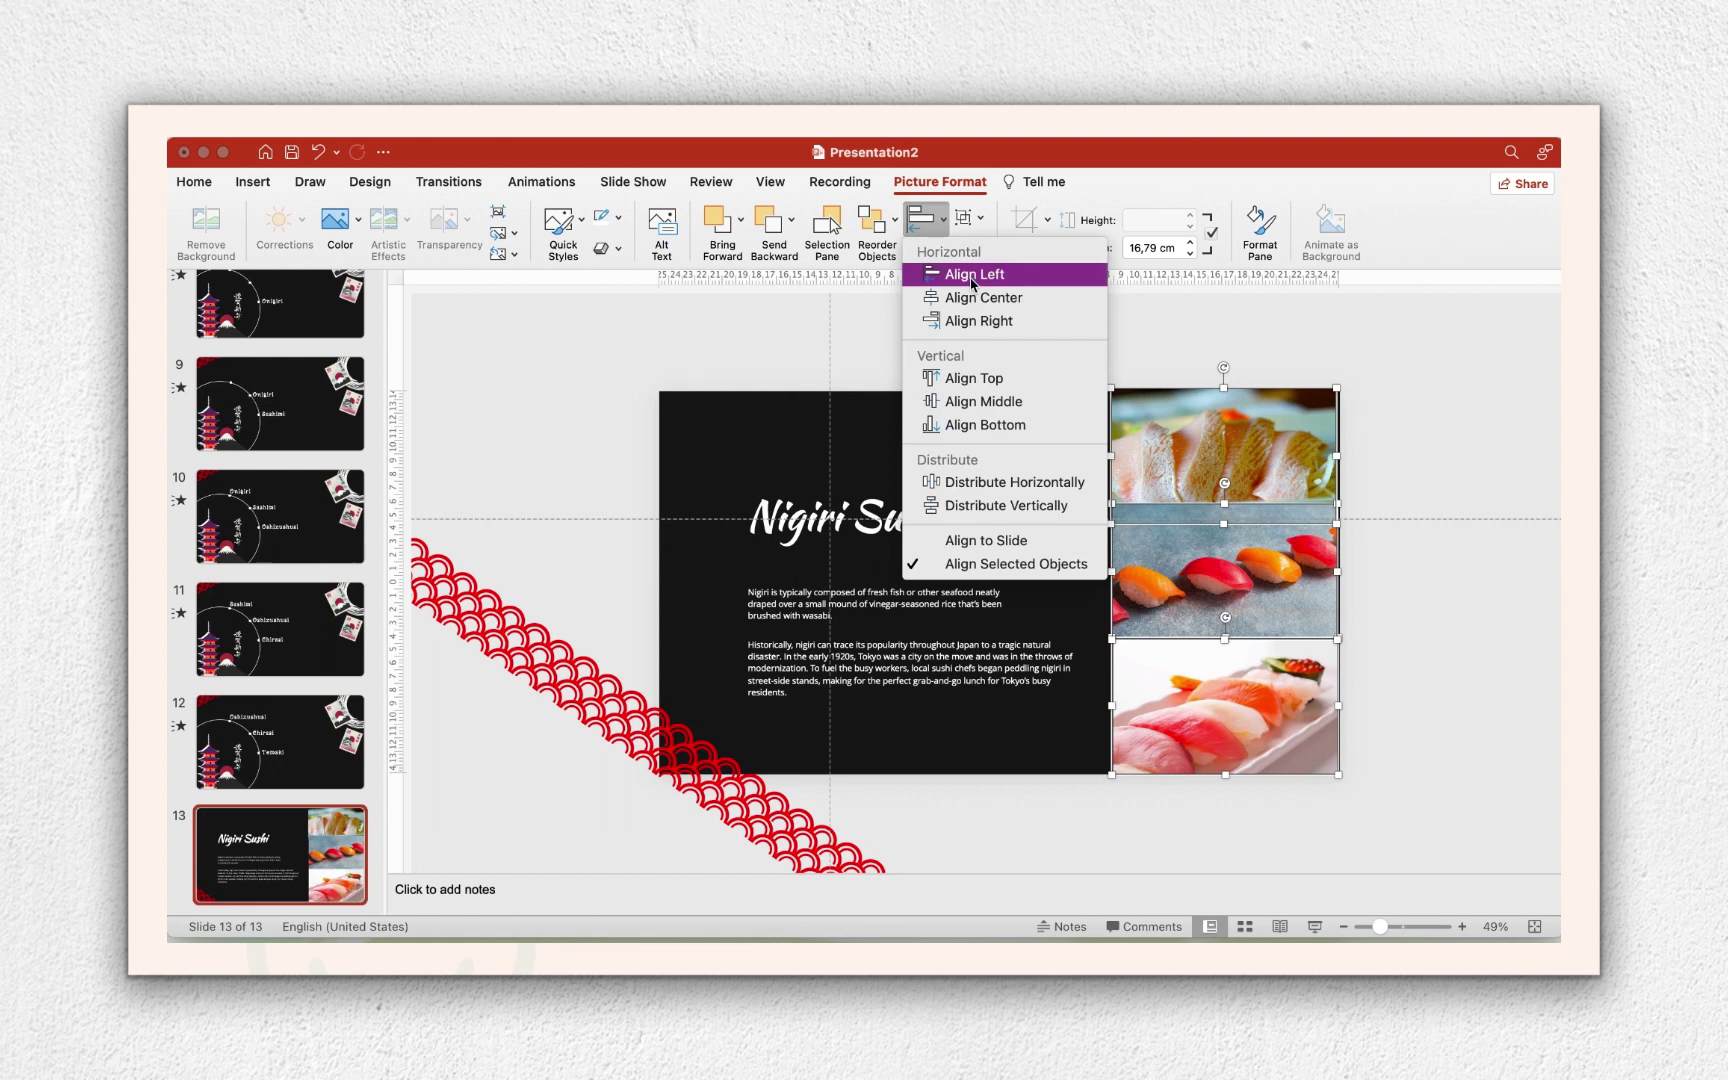
{"action": "left_click", "coordinate": [975, 272]}
{"action": "left_click", "coordinate": [957, 224]}
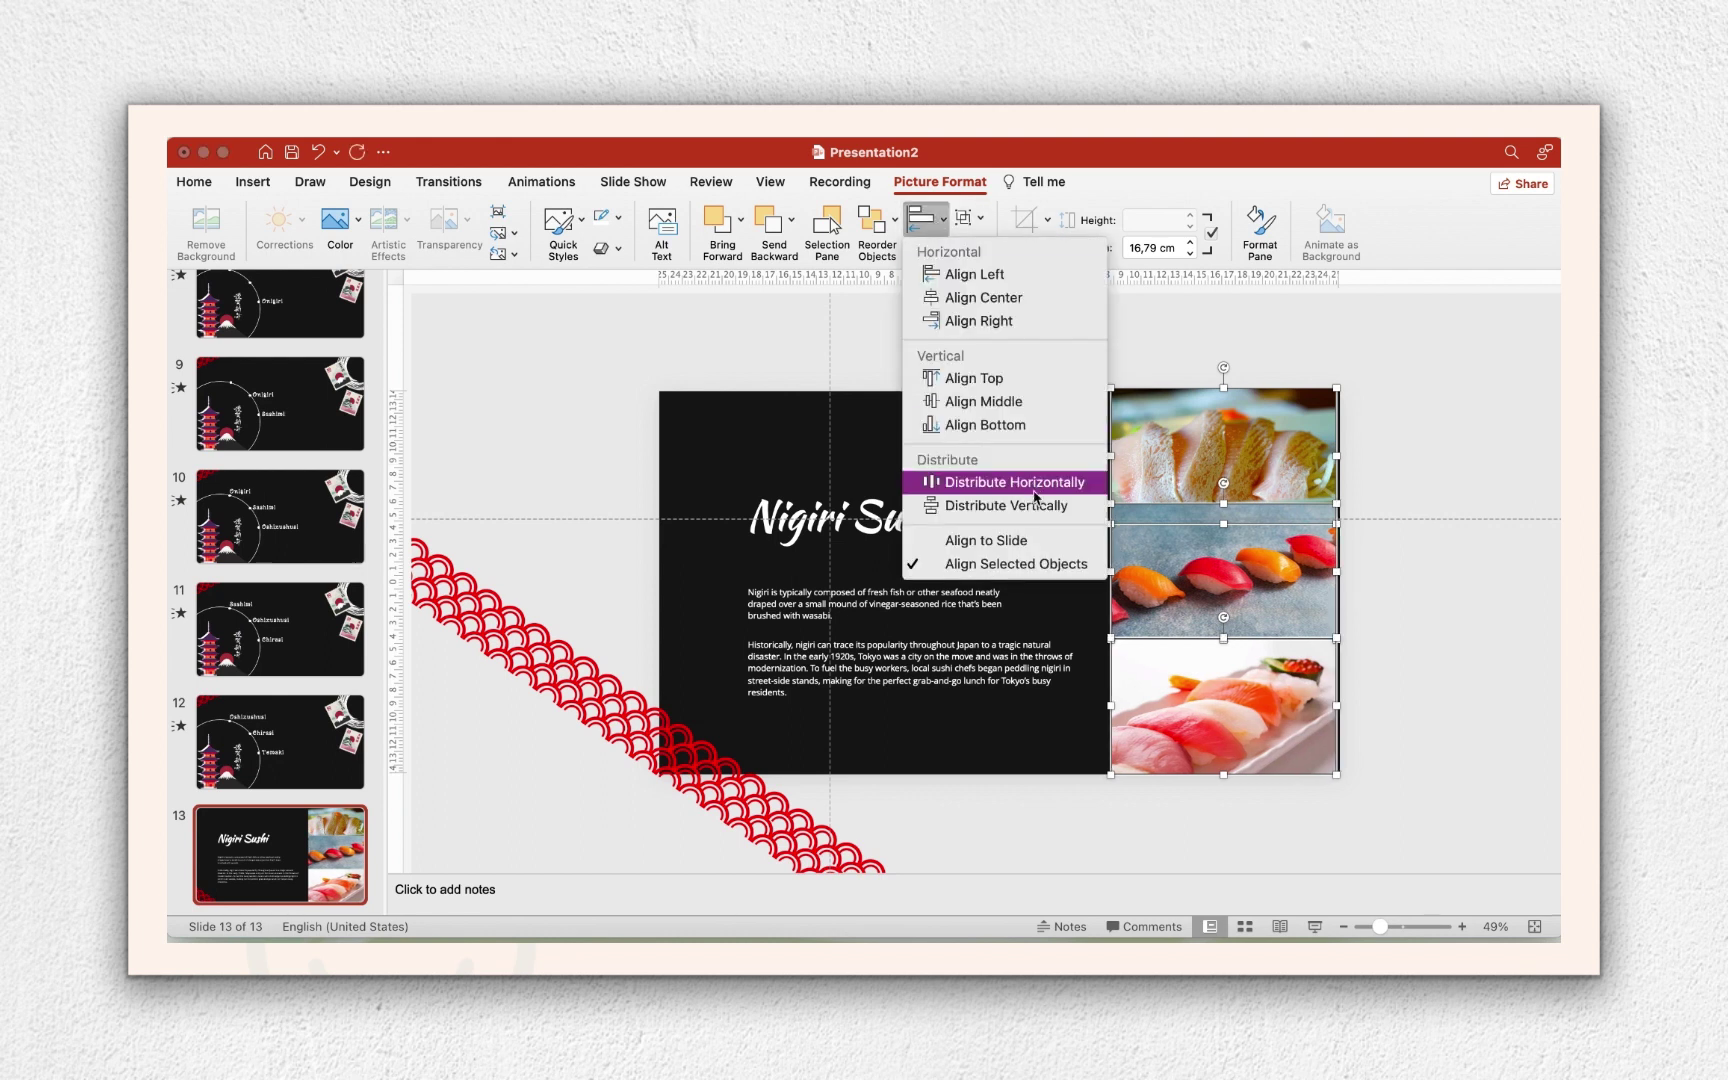
{"action": "left_click", "coordinate": [1035, 506]}
{"action": "left_click_drag", "start_coordinate": [1203, 485], "coordinate": [1208, 485]}
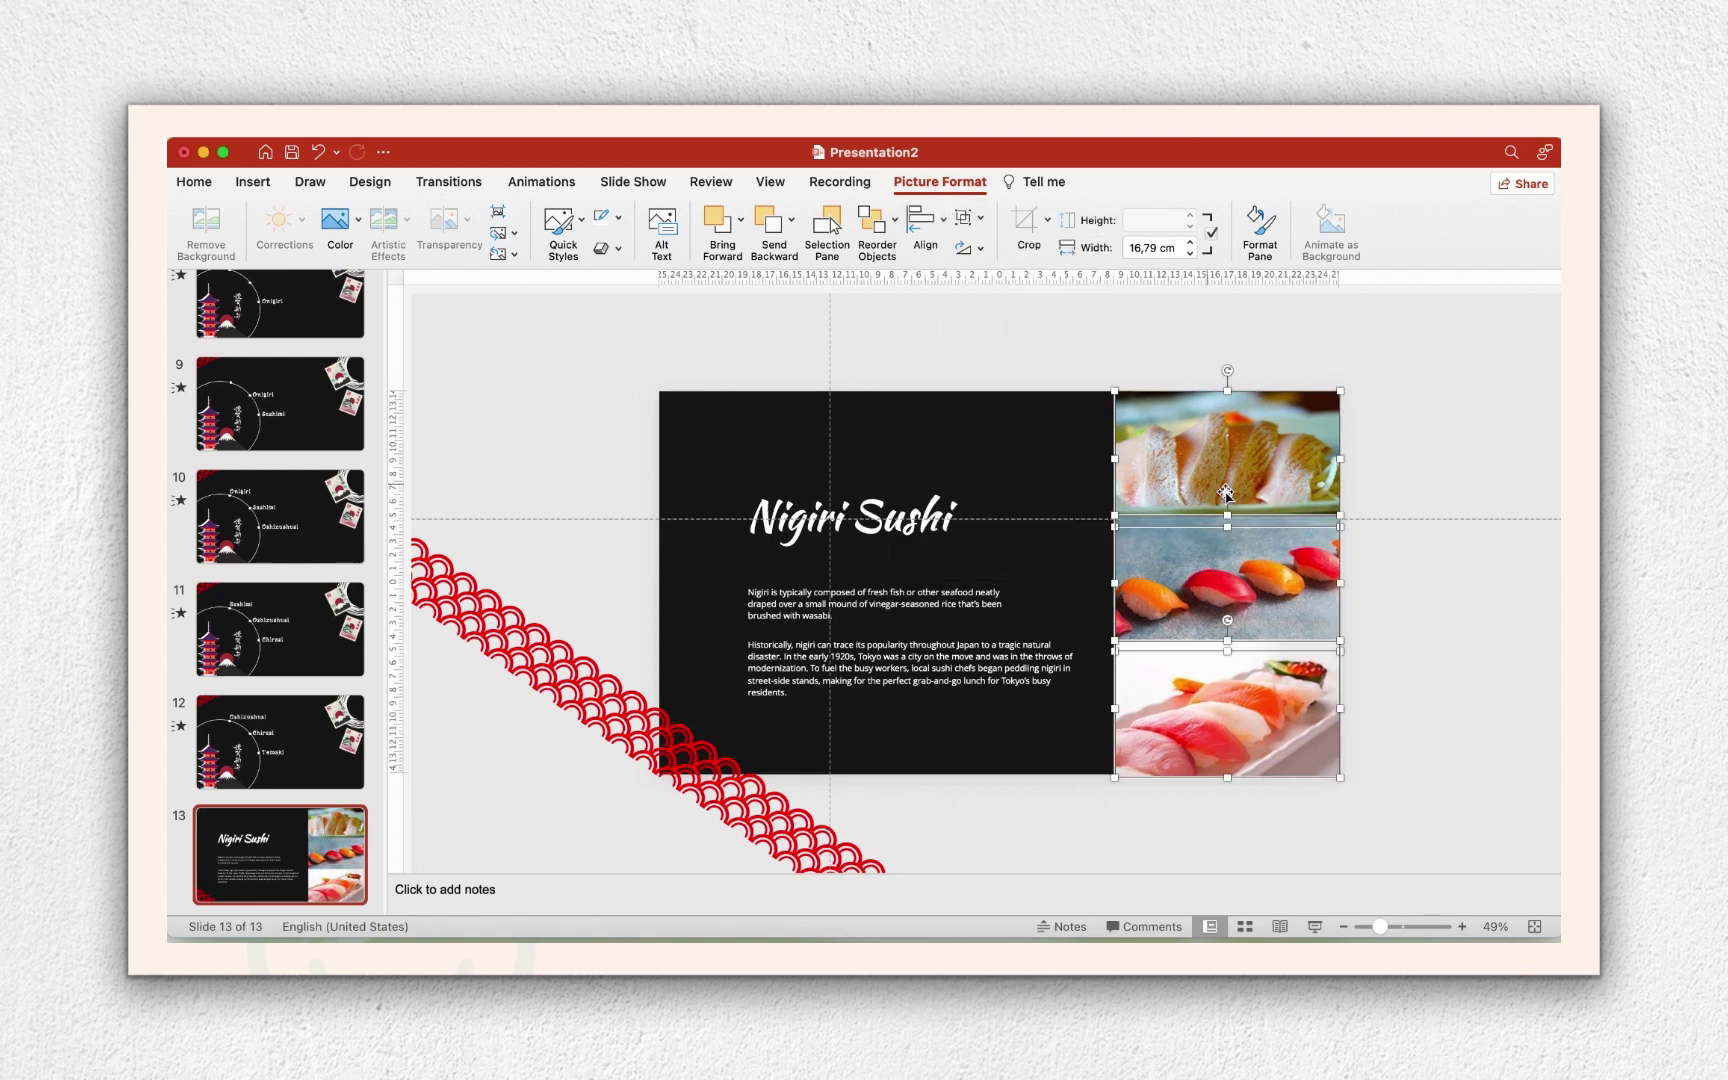
{"action": "left_click", "coordinate": [1392, 646]}
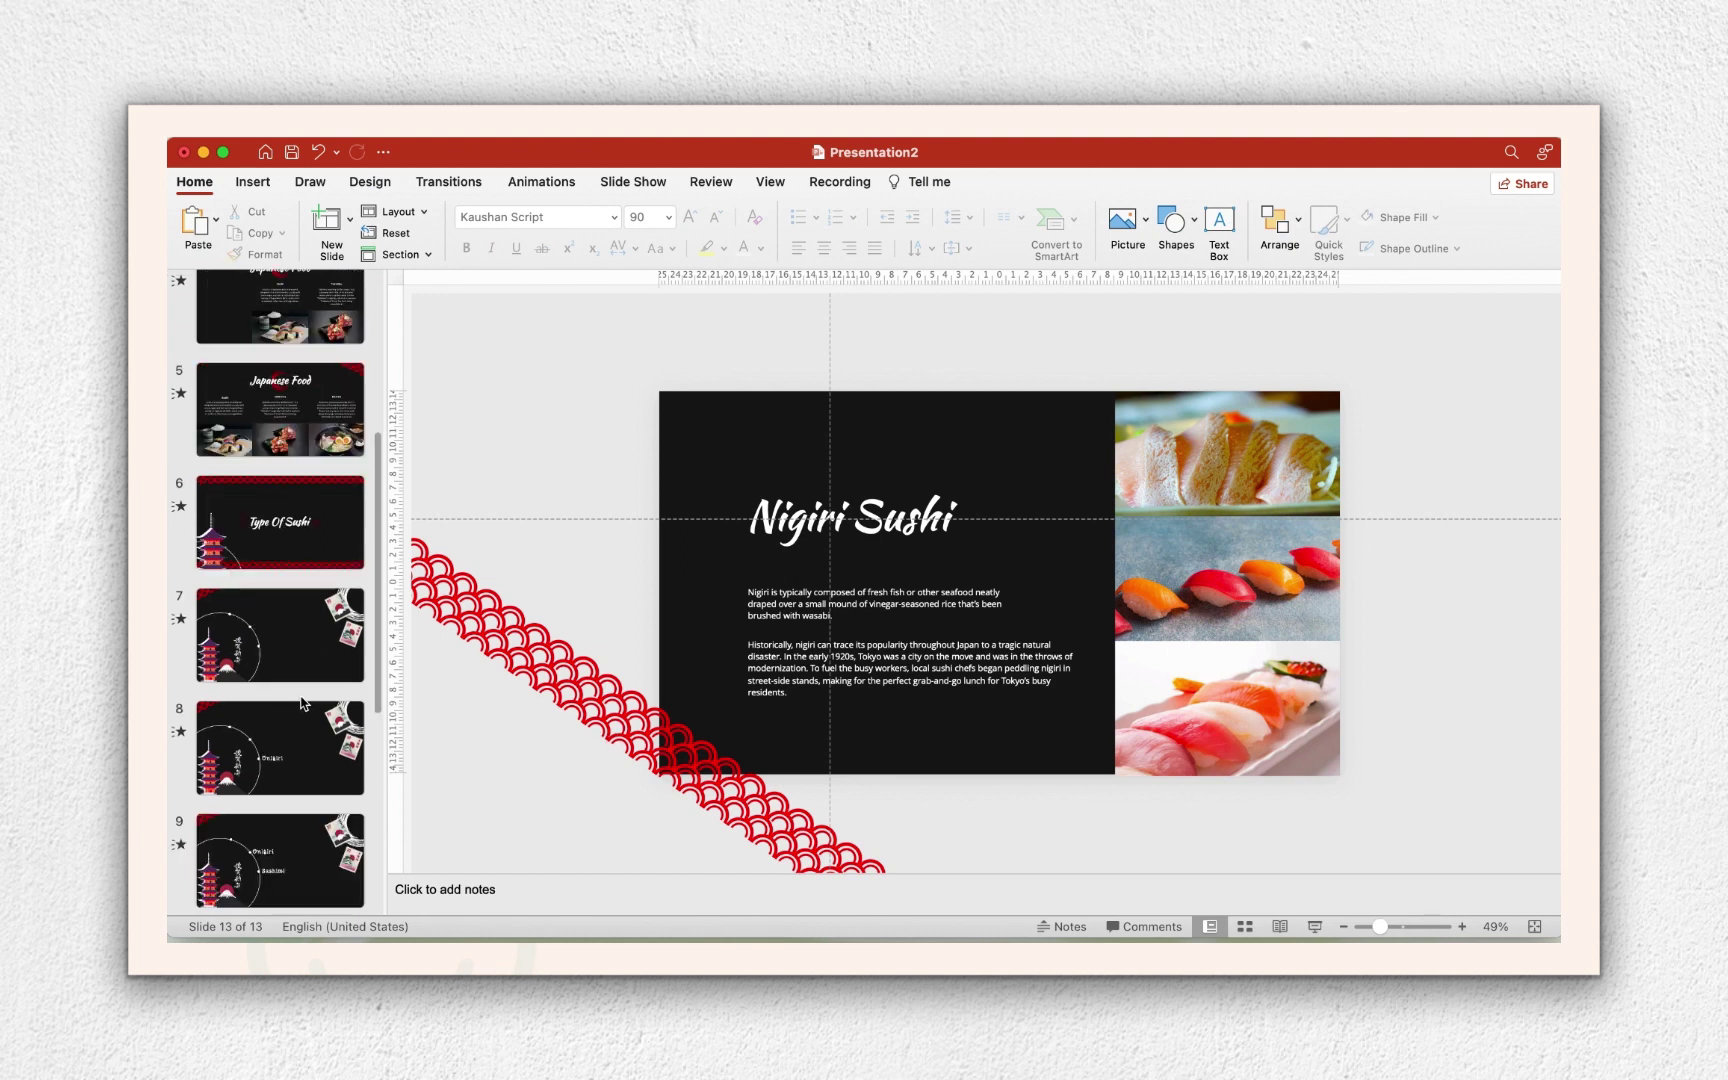
Apply the Morph transition to slide 13 and preview it coming from slide 12.
{"action": "left_click", "coordinate": [448, 181]}
{"action": "left_click", "coordinate": [395, 224]}
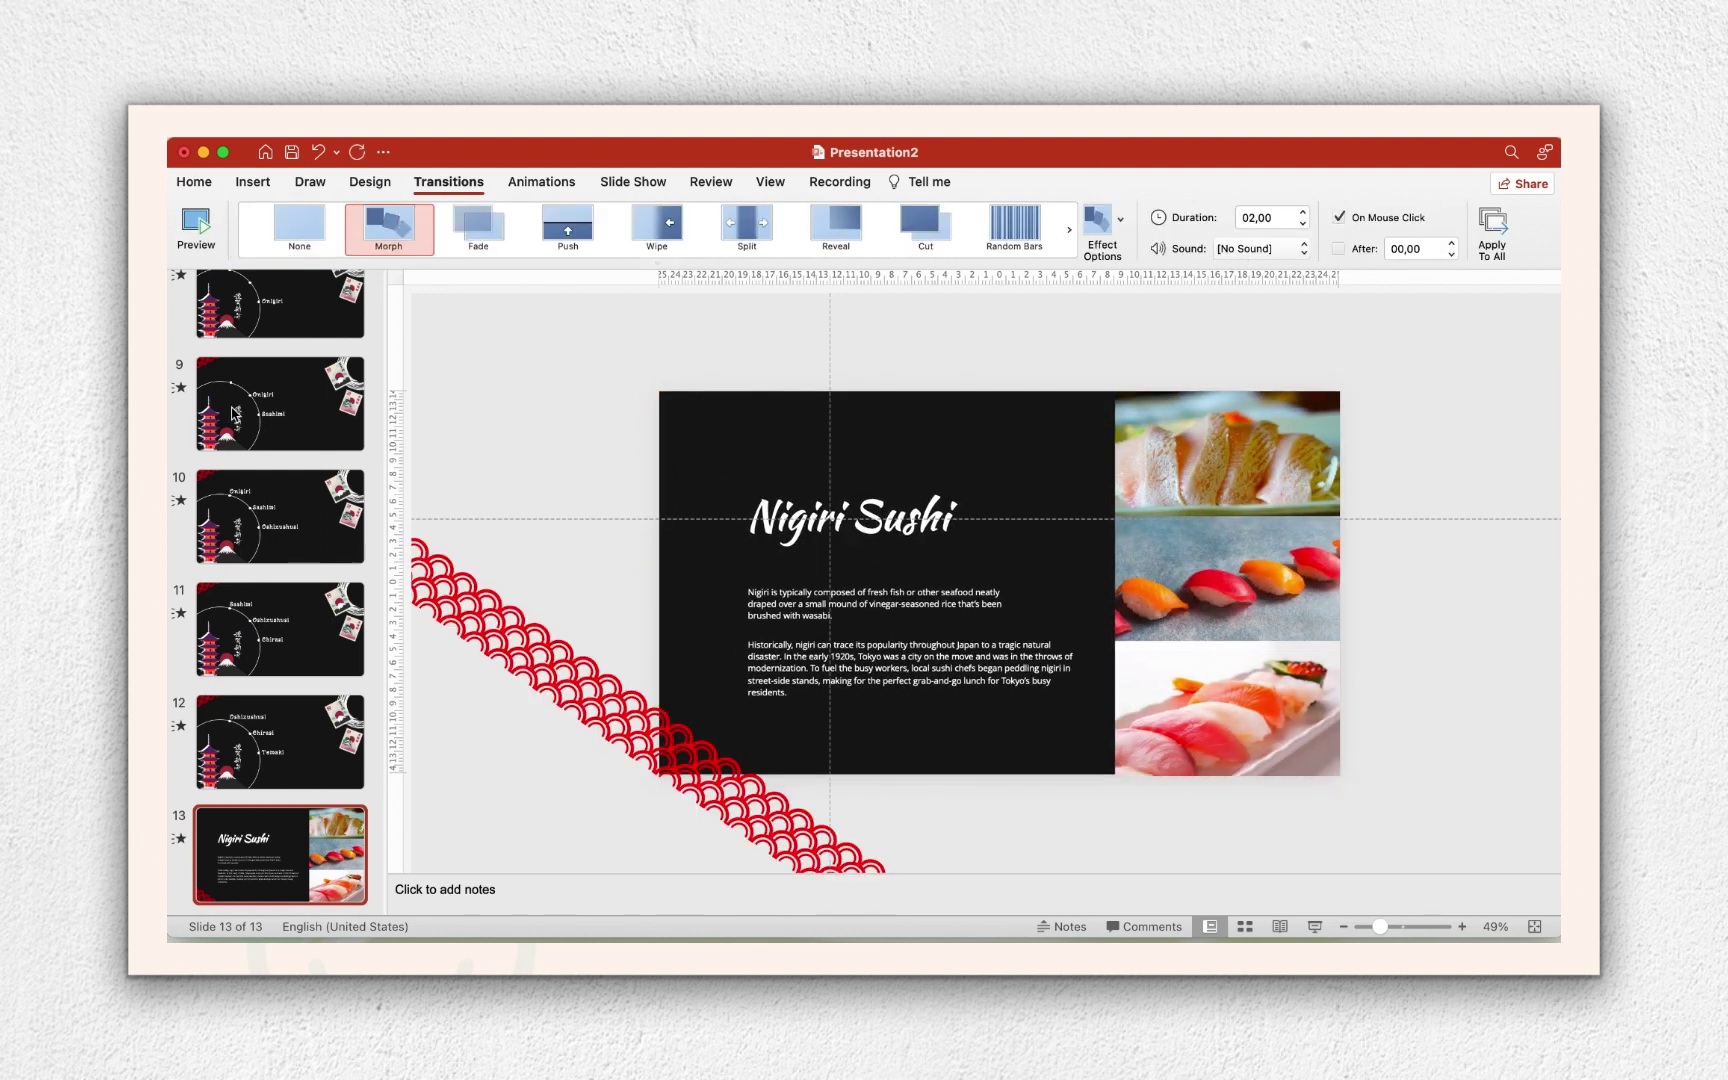
{"action": "left_click", "coordinate": [306, 770]}
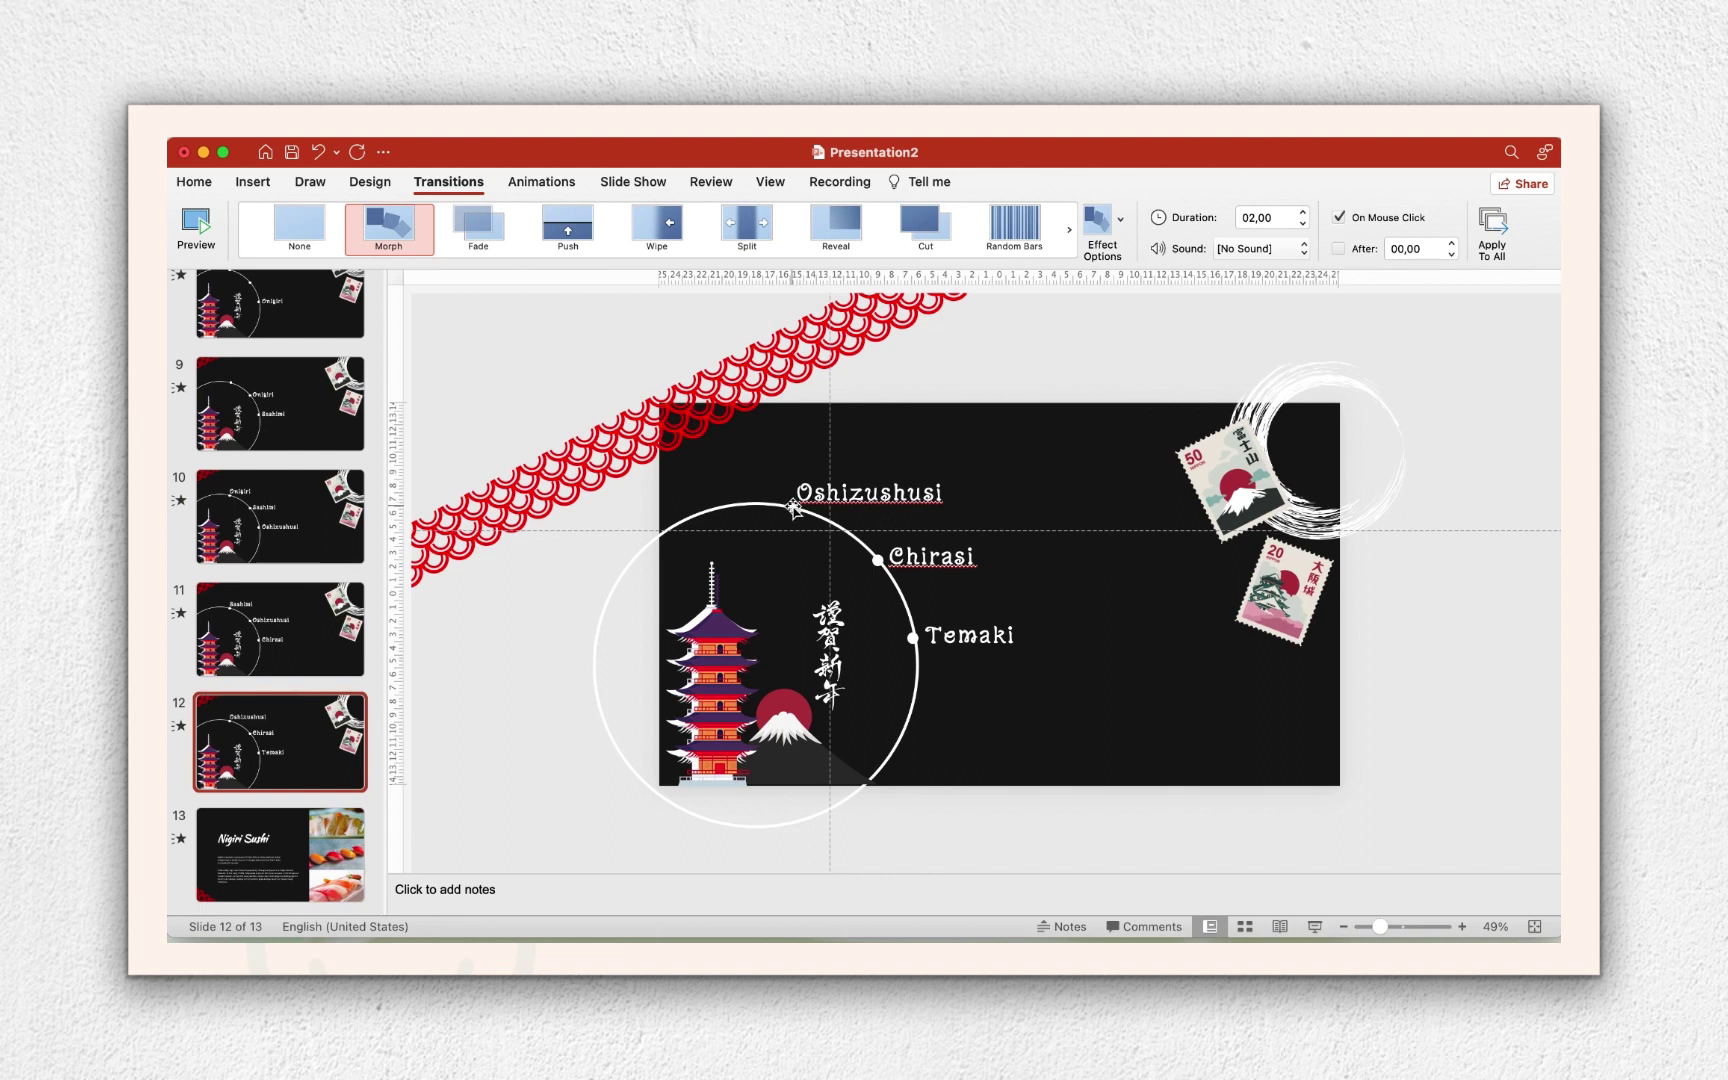
{"action": "left_click", "coordinate": [272, 825]}
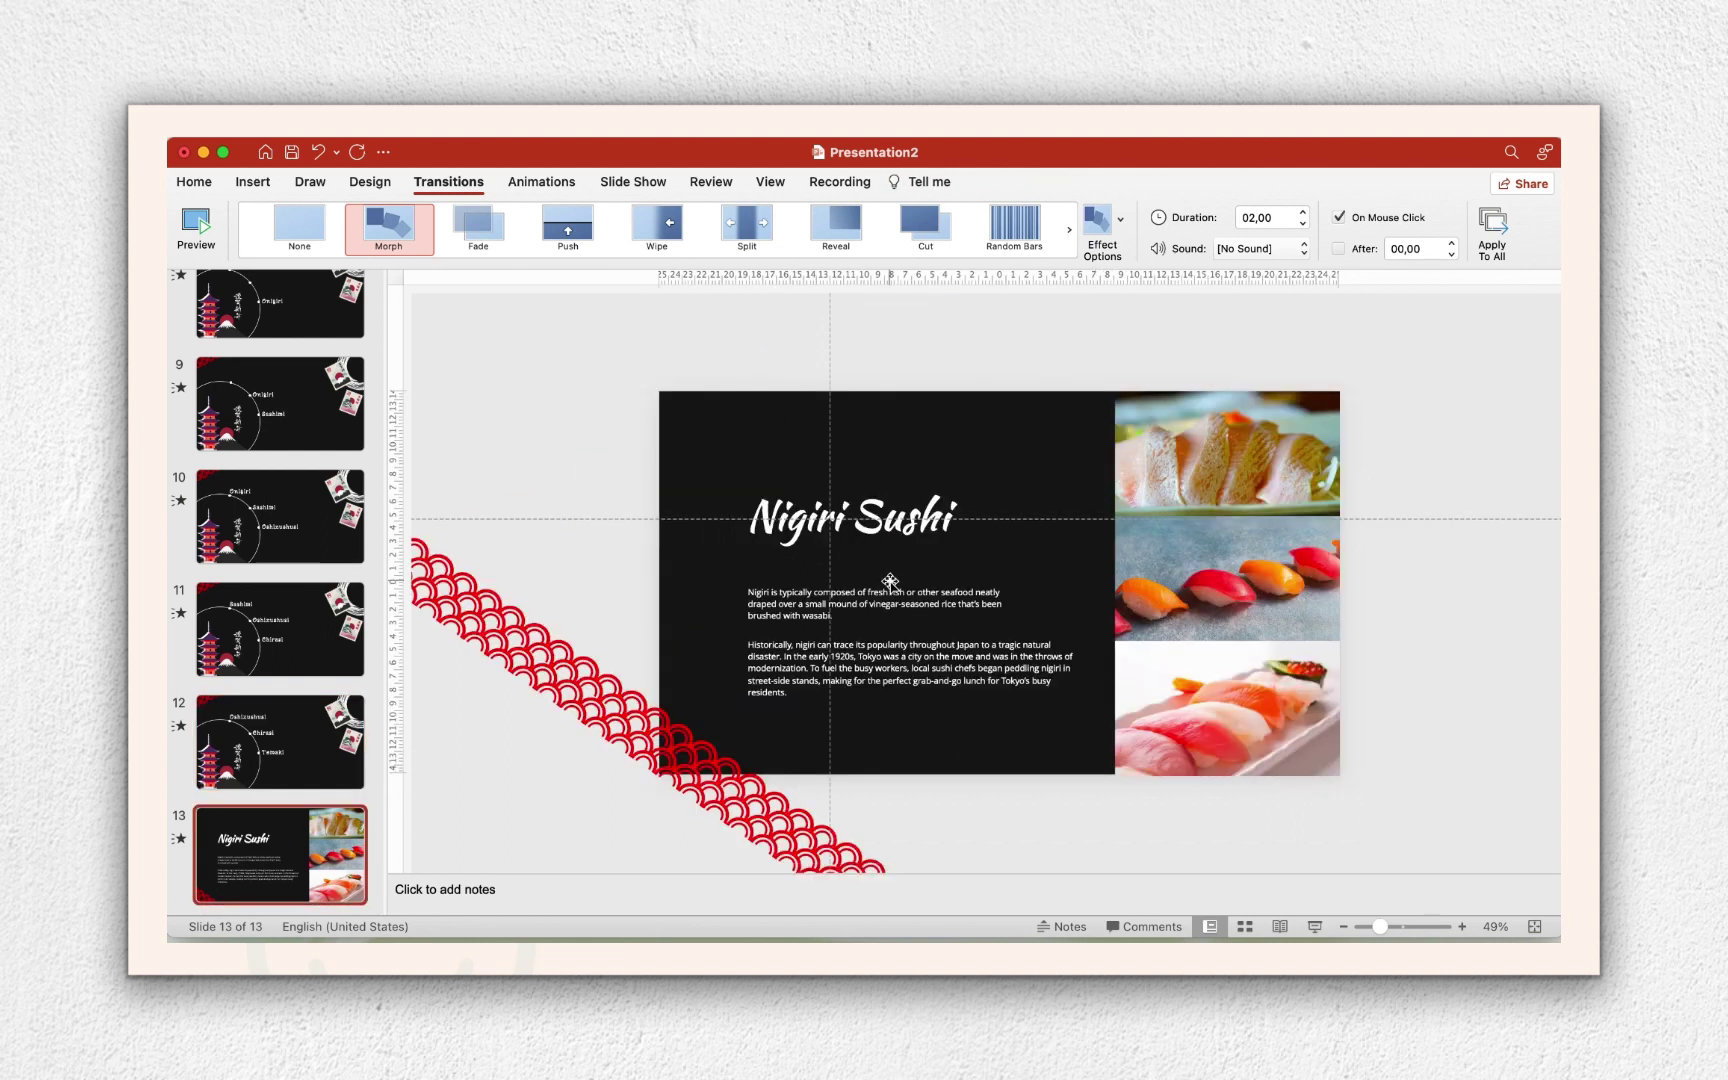
{"action": "left_click", "coordinate": [835, 519]}
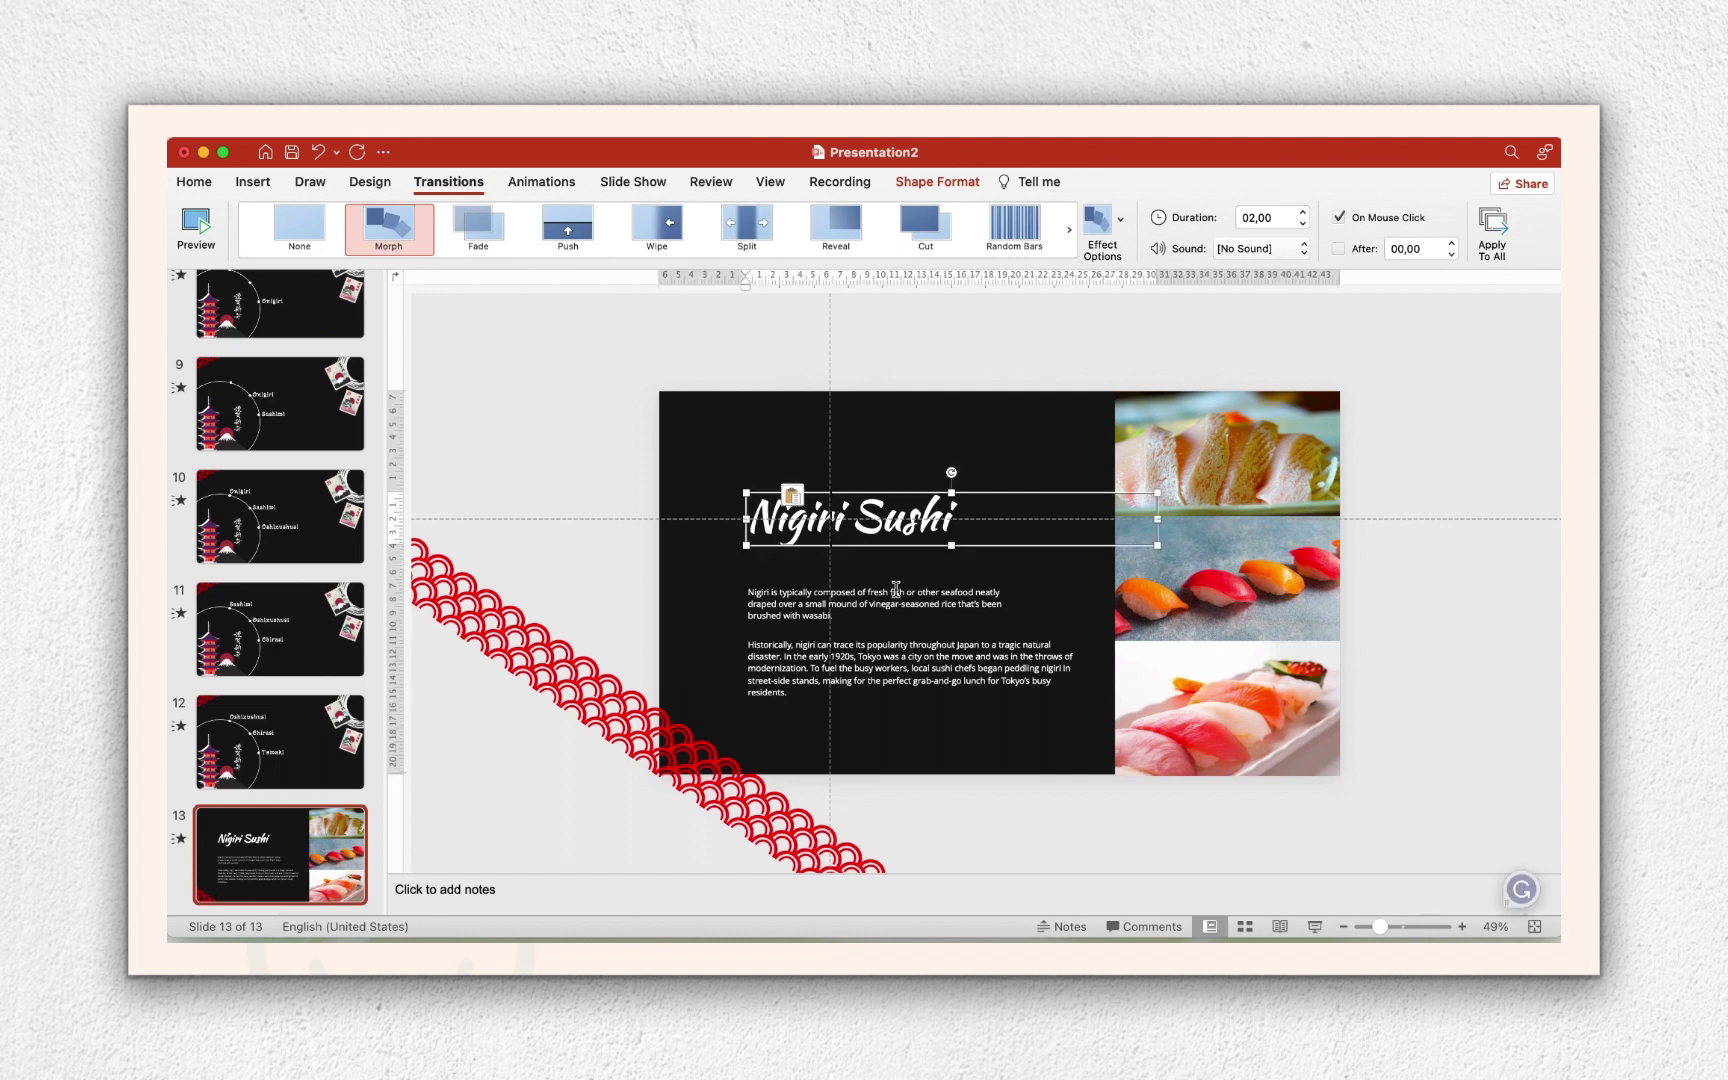
{"action": "key", "text": "Escape"}
{"action": "key", "text": "Escape"}
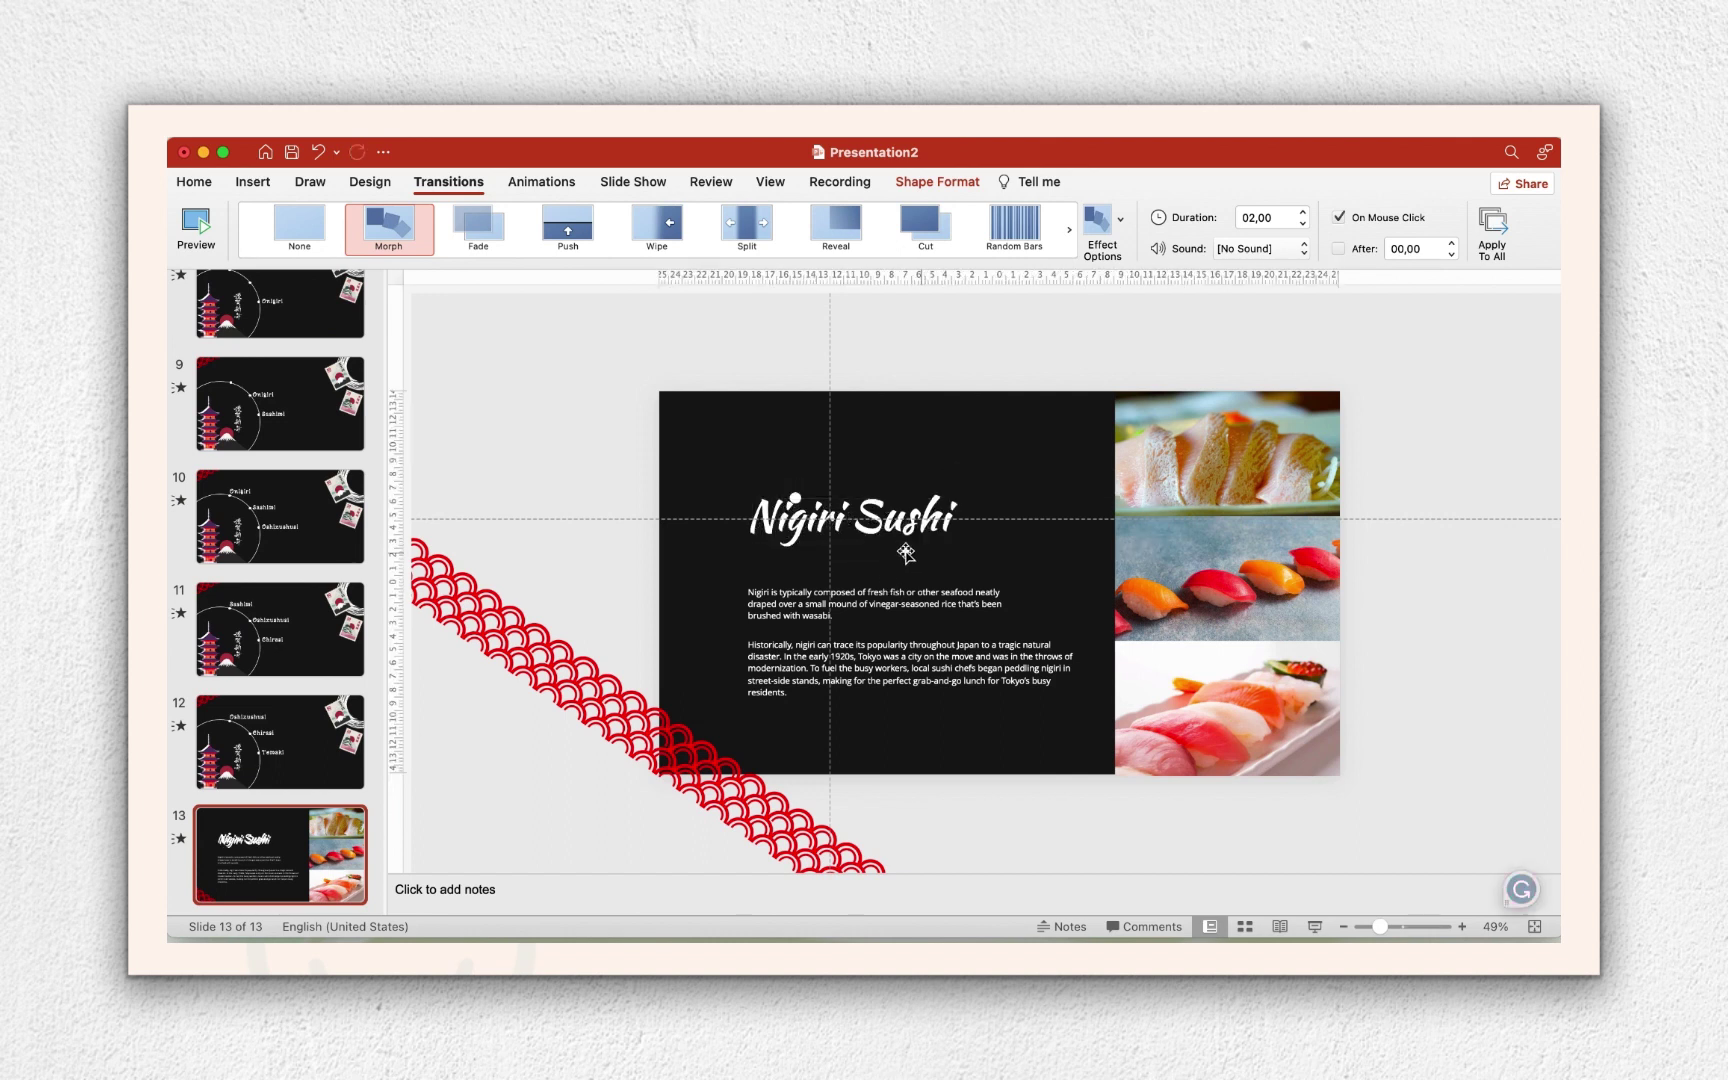
{"action": "left_click_drag", "start_coordinate": [795, 496], "coordinate": [683, 413]}
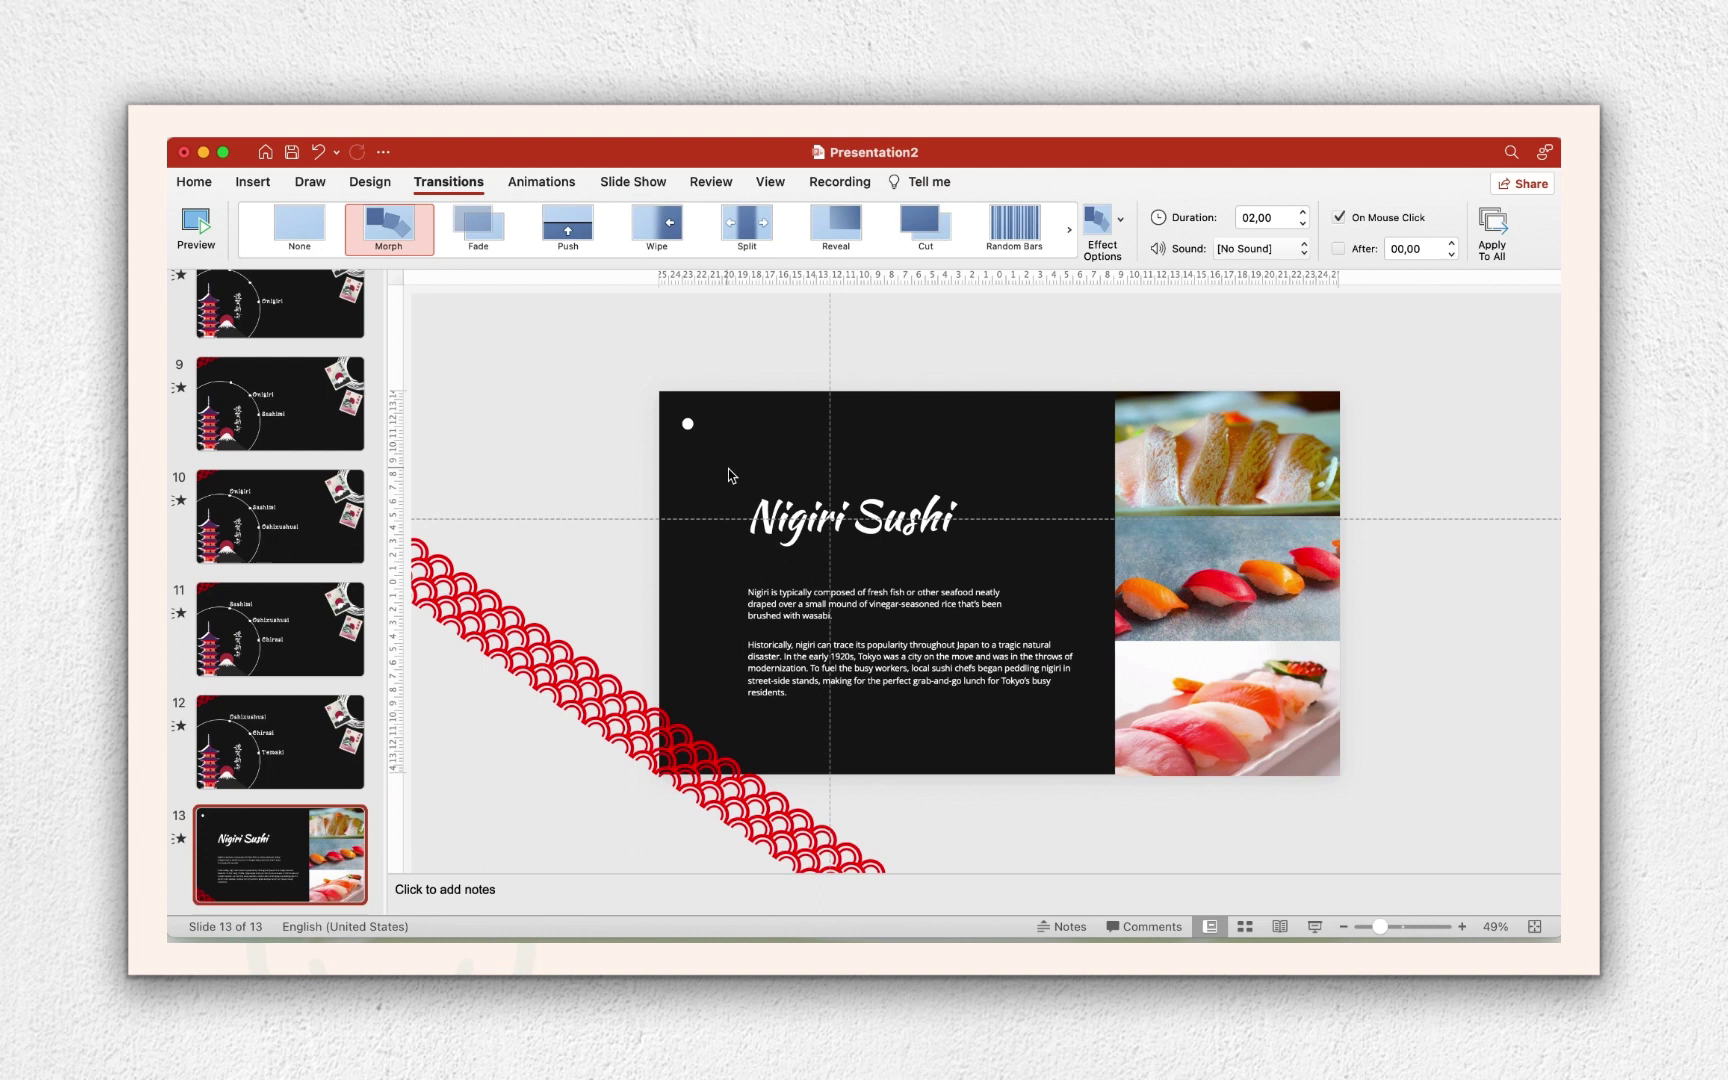
Duplicate slide 7, the first timeline slide.
{"action": "right_click", "coordinate": [336, 815]}
{"action": "left_click", "coordinate": [313, 580]}
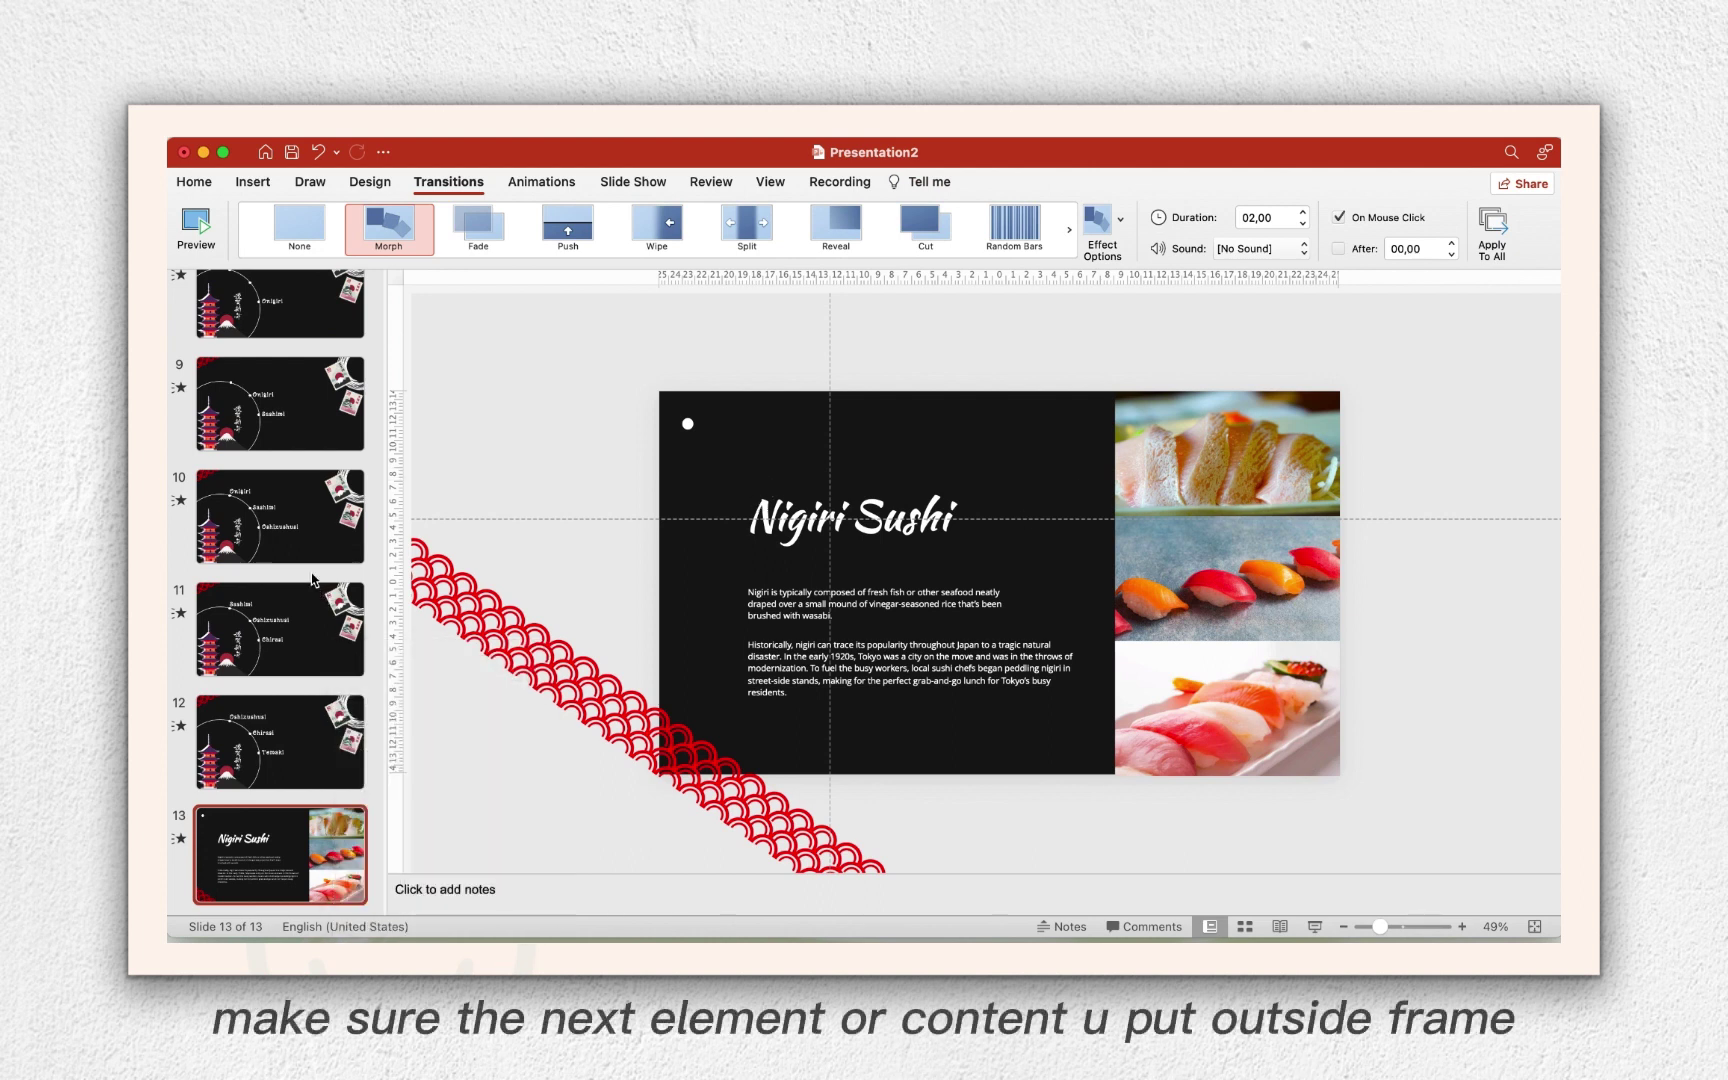
{"action": "scroll", "coordinate": [310, 470], "scroll_direction": "up", "scroll_amount": 2}
{"action": "scroll", "coordinate": [310, 470], "scroll_direction": "up", "scroll_amount": 3}
{"action": "left_click", "coordinate": [308, 470]}
{"action": "right_click", "coordinate": [308, 470]}
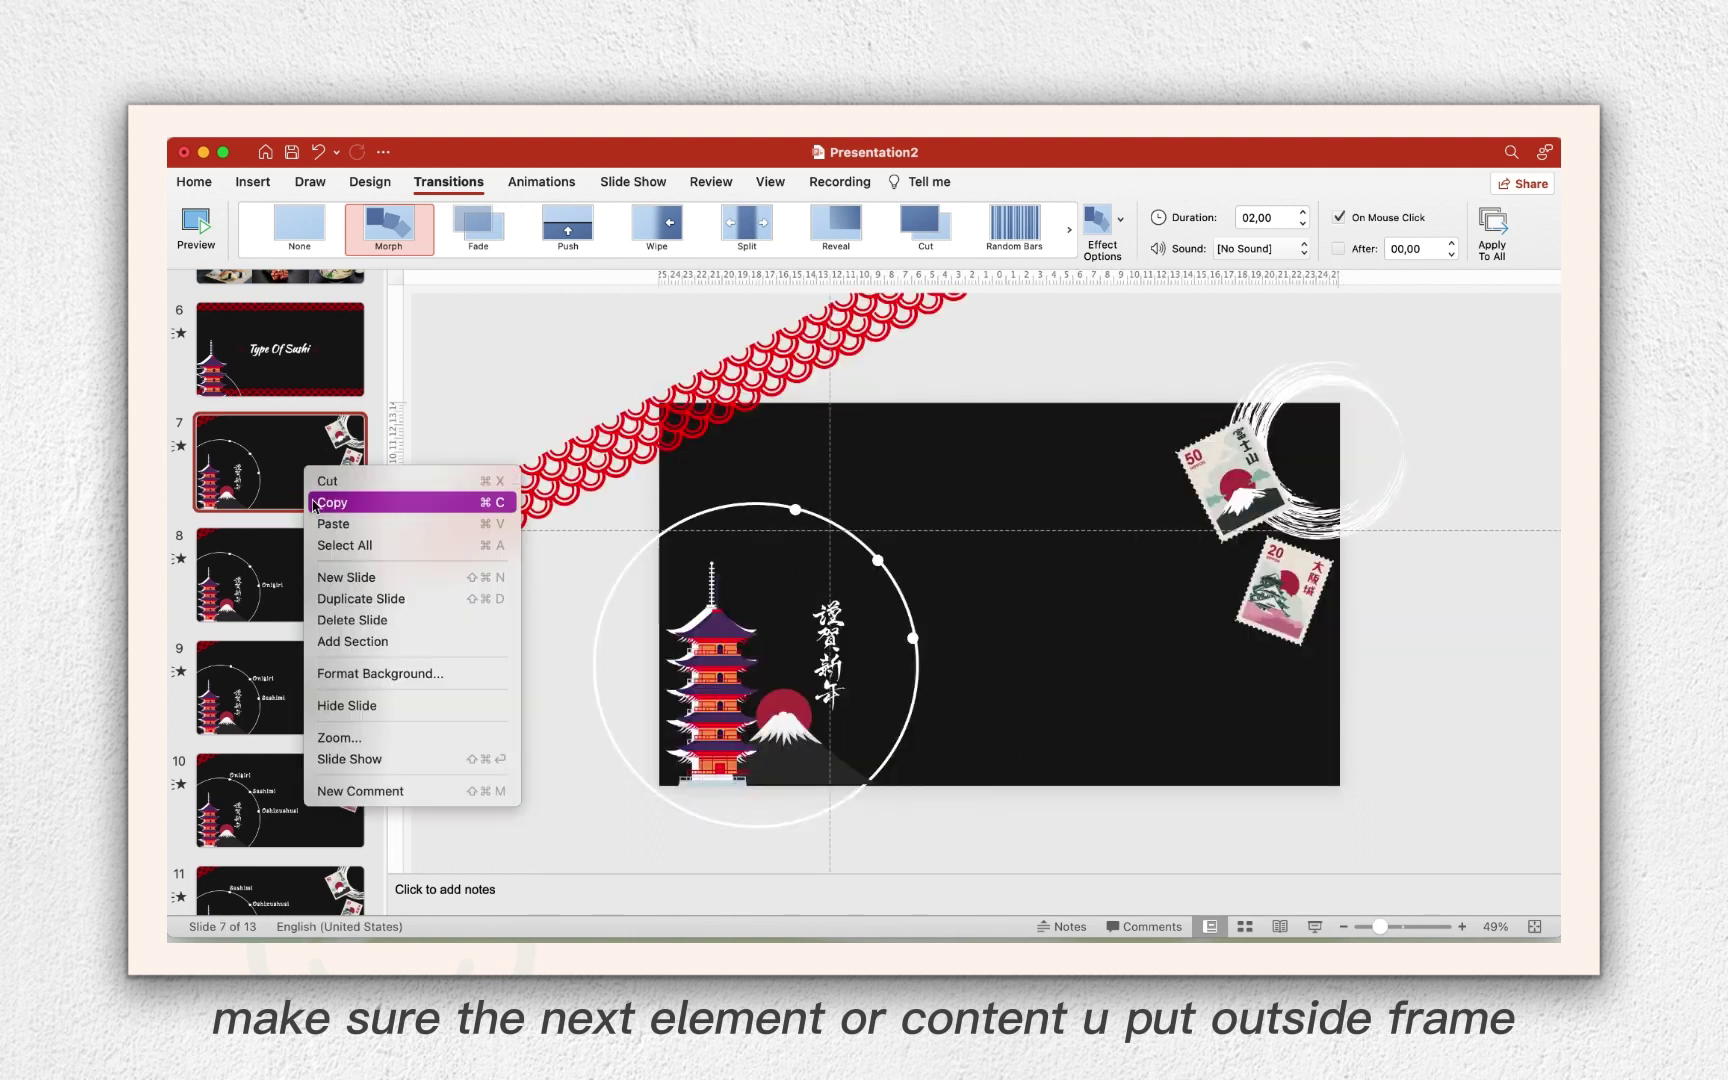
{"action": "left_click", "coordinate": [364, 598]}
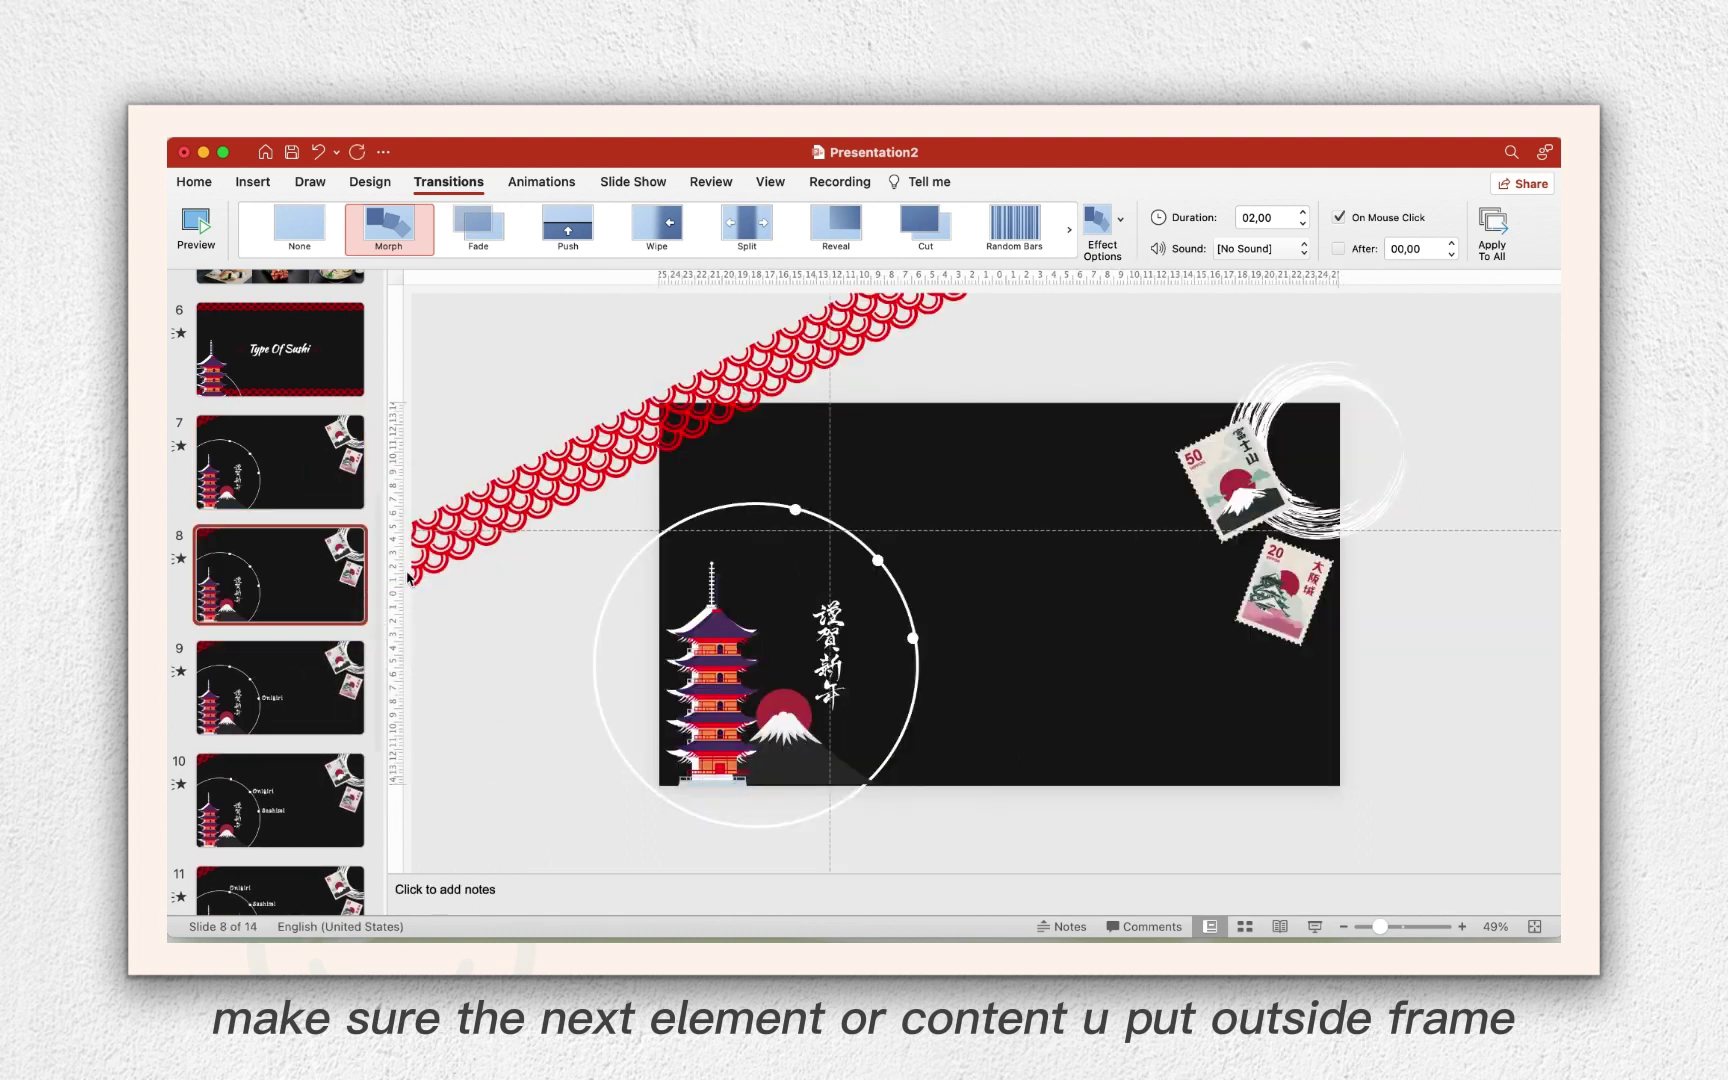
Park the brush ring and the 50 and 20 stamps off the copy's edges, placing it first.
{"action": "left_click_drag", "start_coordinate": [1350, 369], "coordinate": [1424, 348]}
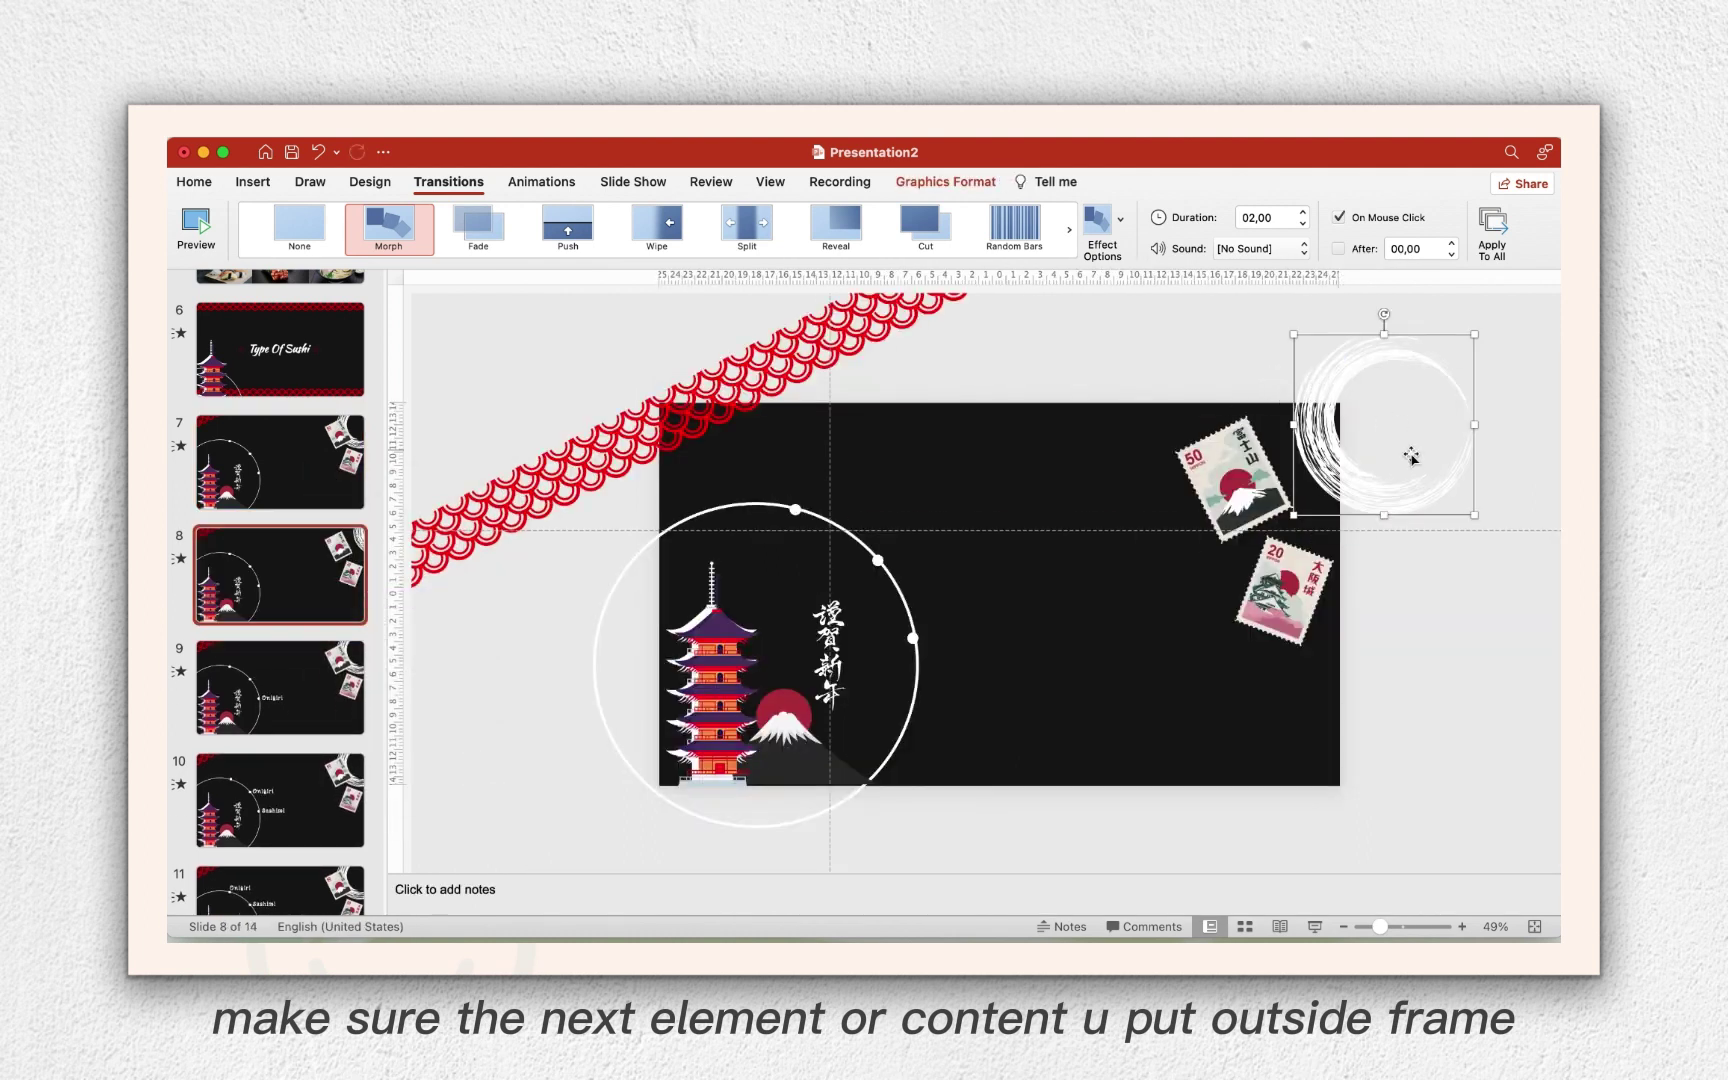
{"action": "left_click_drag", "start_coordinate": [1330, 410], "coordinate": [1376, 361]}
{"action": "left_click_drag", "start_coordinate": [1230, 470], "coordinate": [1258, 332]}
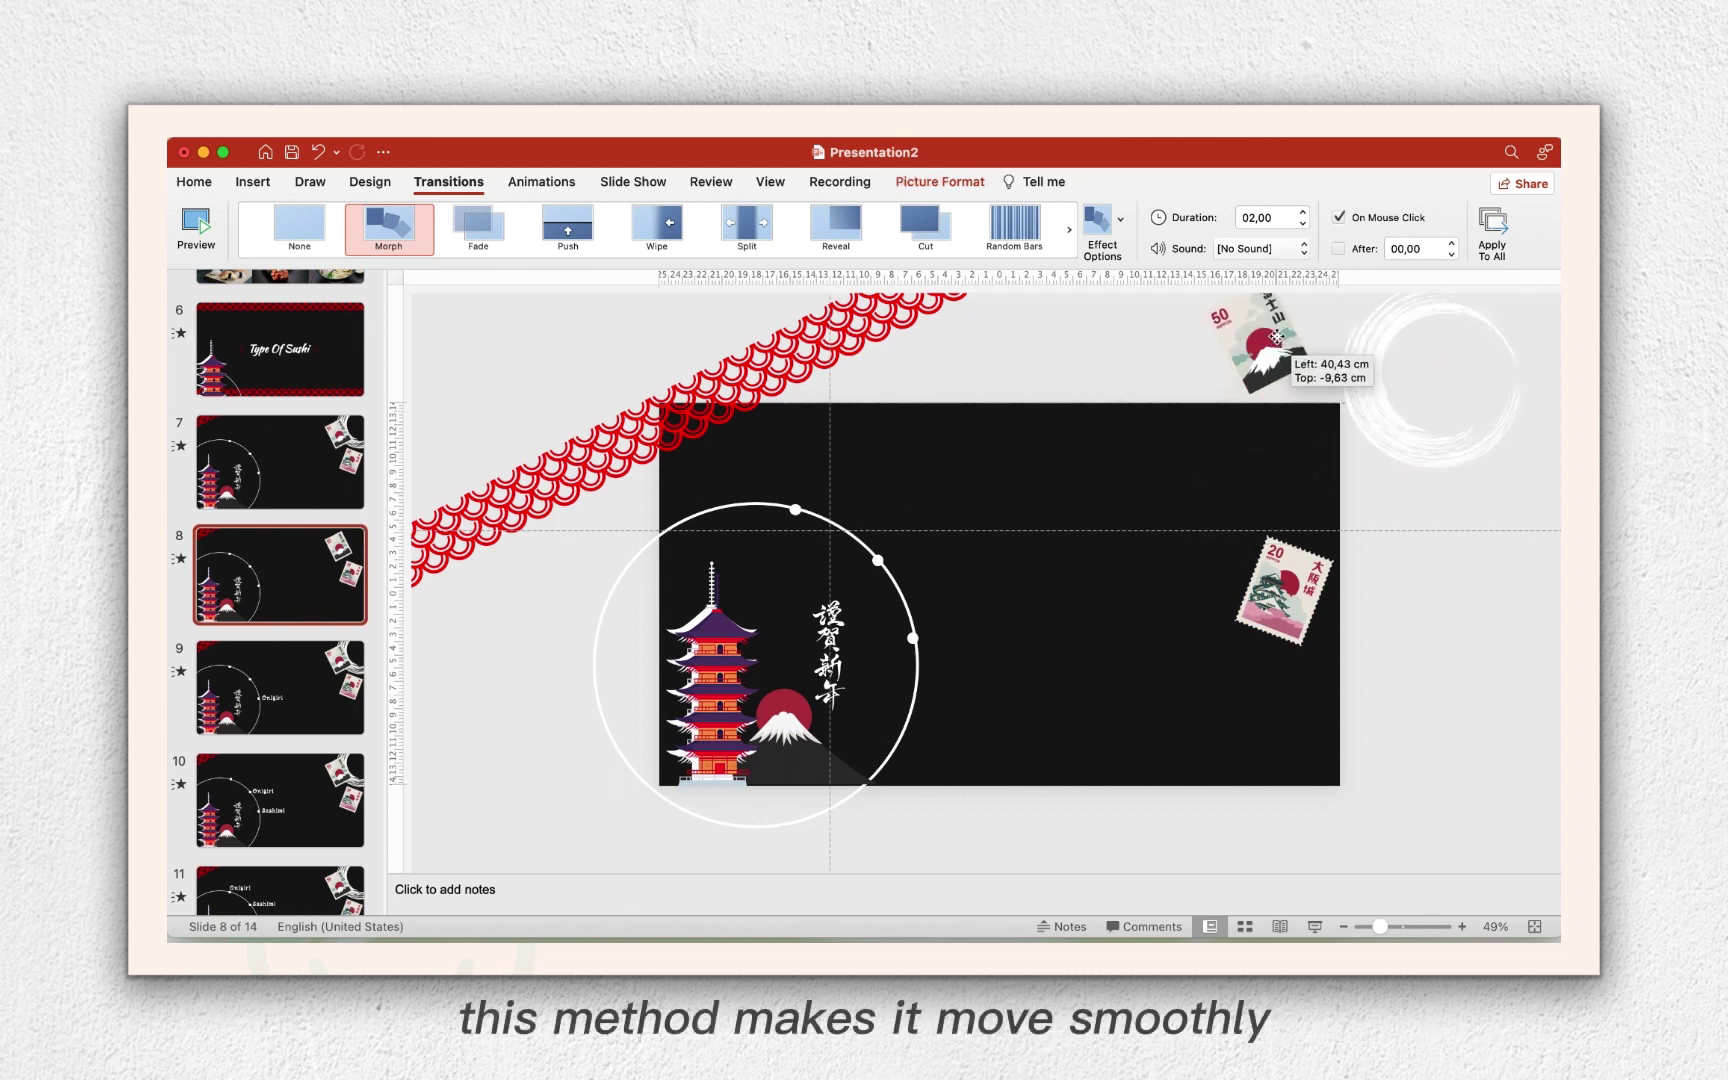
{"action": "left_click_drag", "start_coordinate": [1283, 566], "coordinate": [1420, 560]}
{"action": "mouse_move", "coordinate": [292, 468]}
{"action": "left_mouse_down"}
{"action": "mouse_move", "coordinate": [285, 635]}
{"action": "mouse_move", "coordinate": [302, 582]}
{"action": "left_mouse_up"}
{"action": "left_click", "coordinate": [327, 491]}
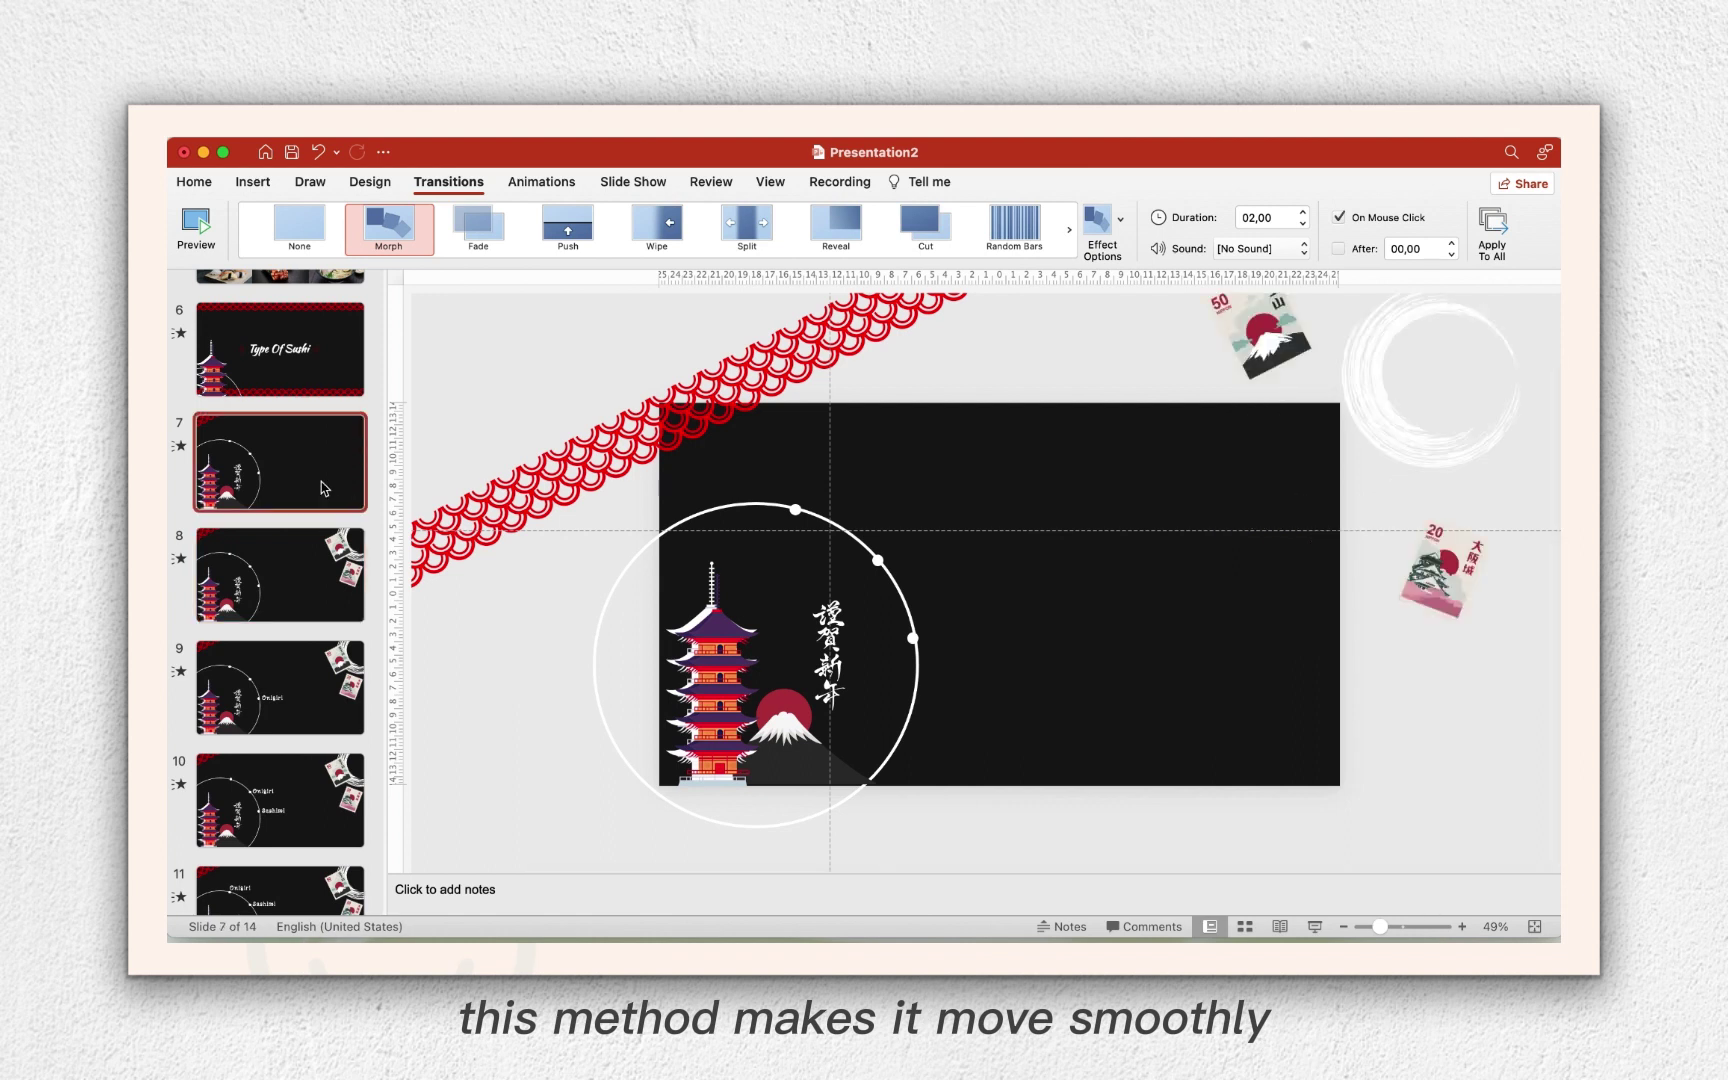
{"action": "left_click_drag", "start_coordinate": [1266, 333], "coordinate": [1269, 348]}
{"action": "left_click", "coordinate": [1400, 455]}
{"action": "left_click_drag", "start_coordinate": [1450, 560], "coordinate": [1433, 560]}
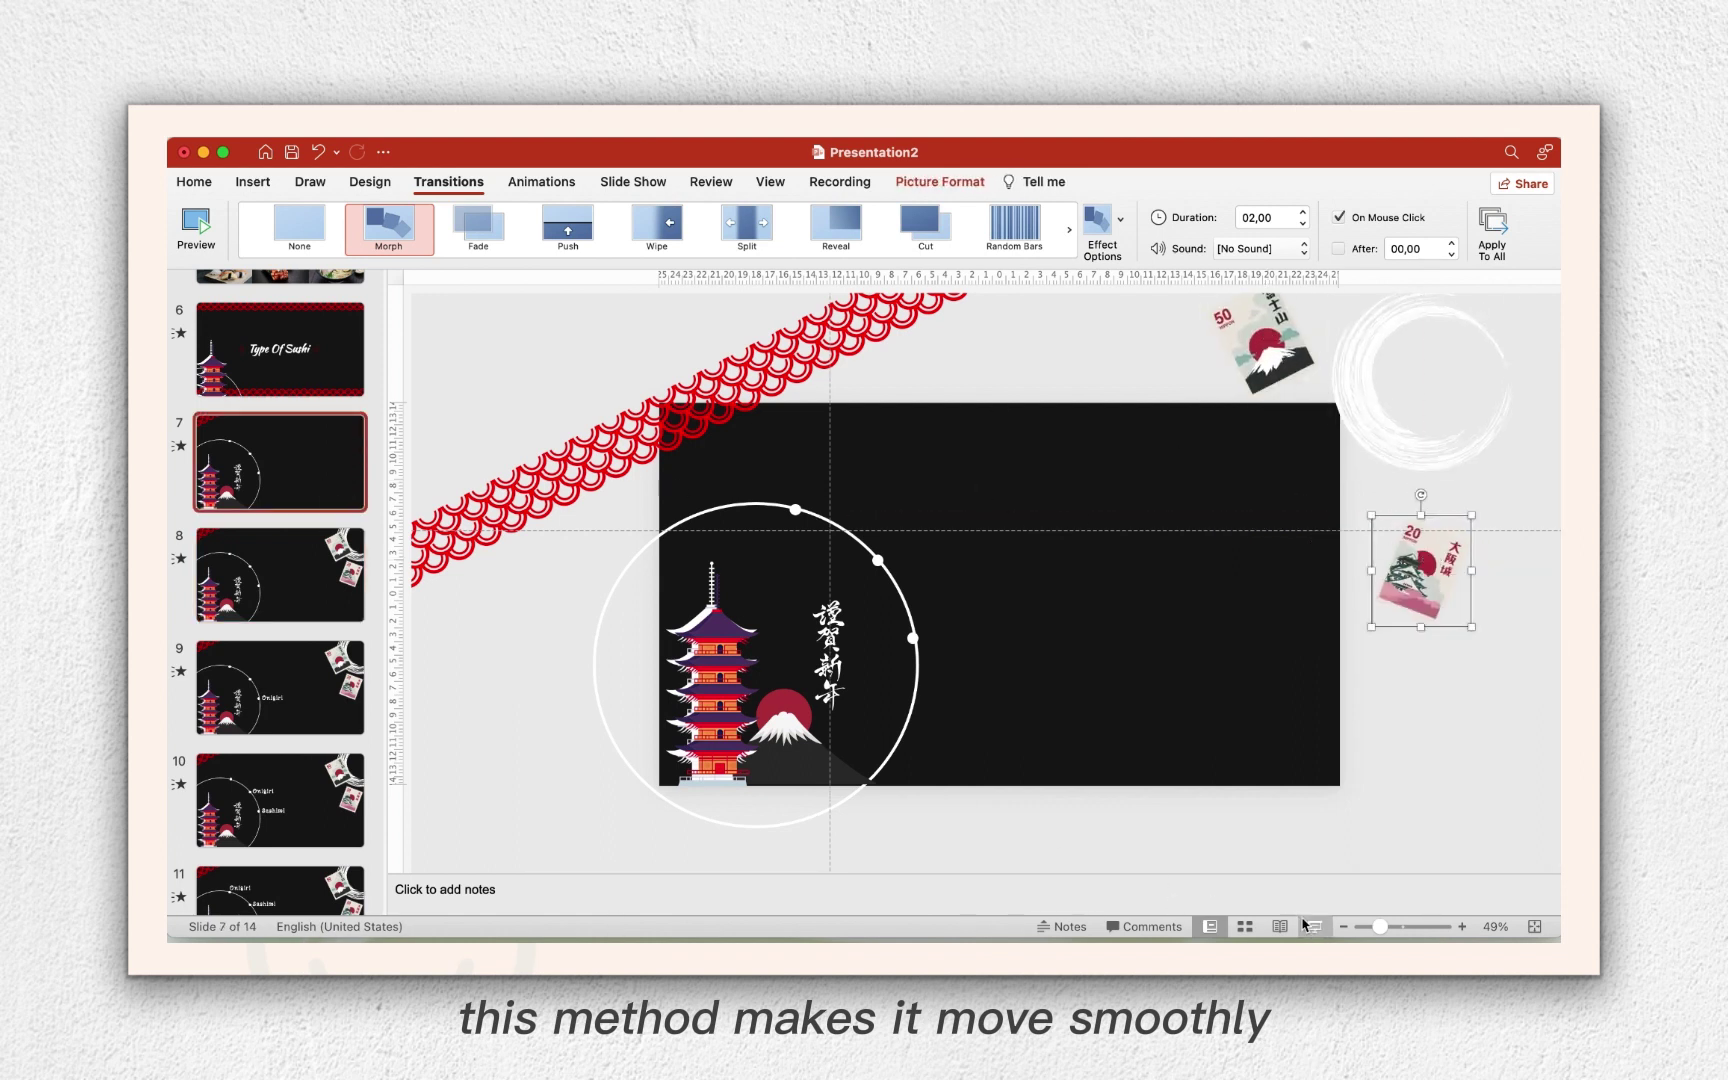
Duplicate slide 9 and move its Onigiri label below the slide area.
{"action": "left_click", "coordinate": [250, 645]}
{"action": "right_click", "coordinate": [250, 645]}
{"action": "left_click", "coordinate": [331, 776]}
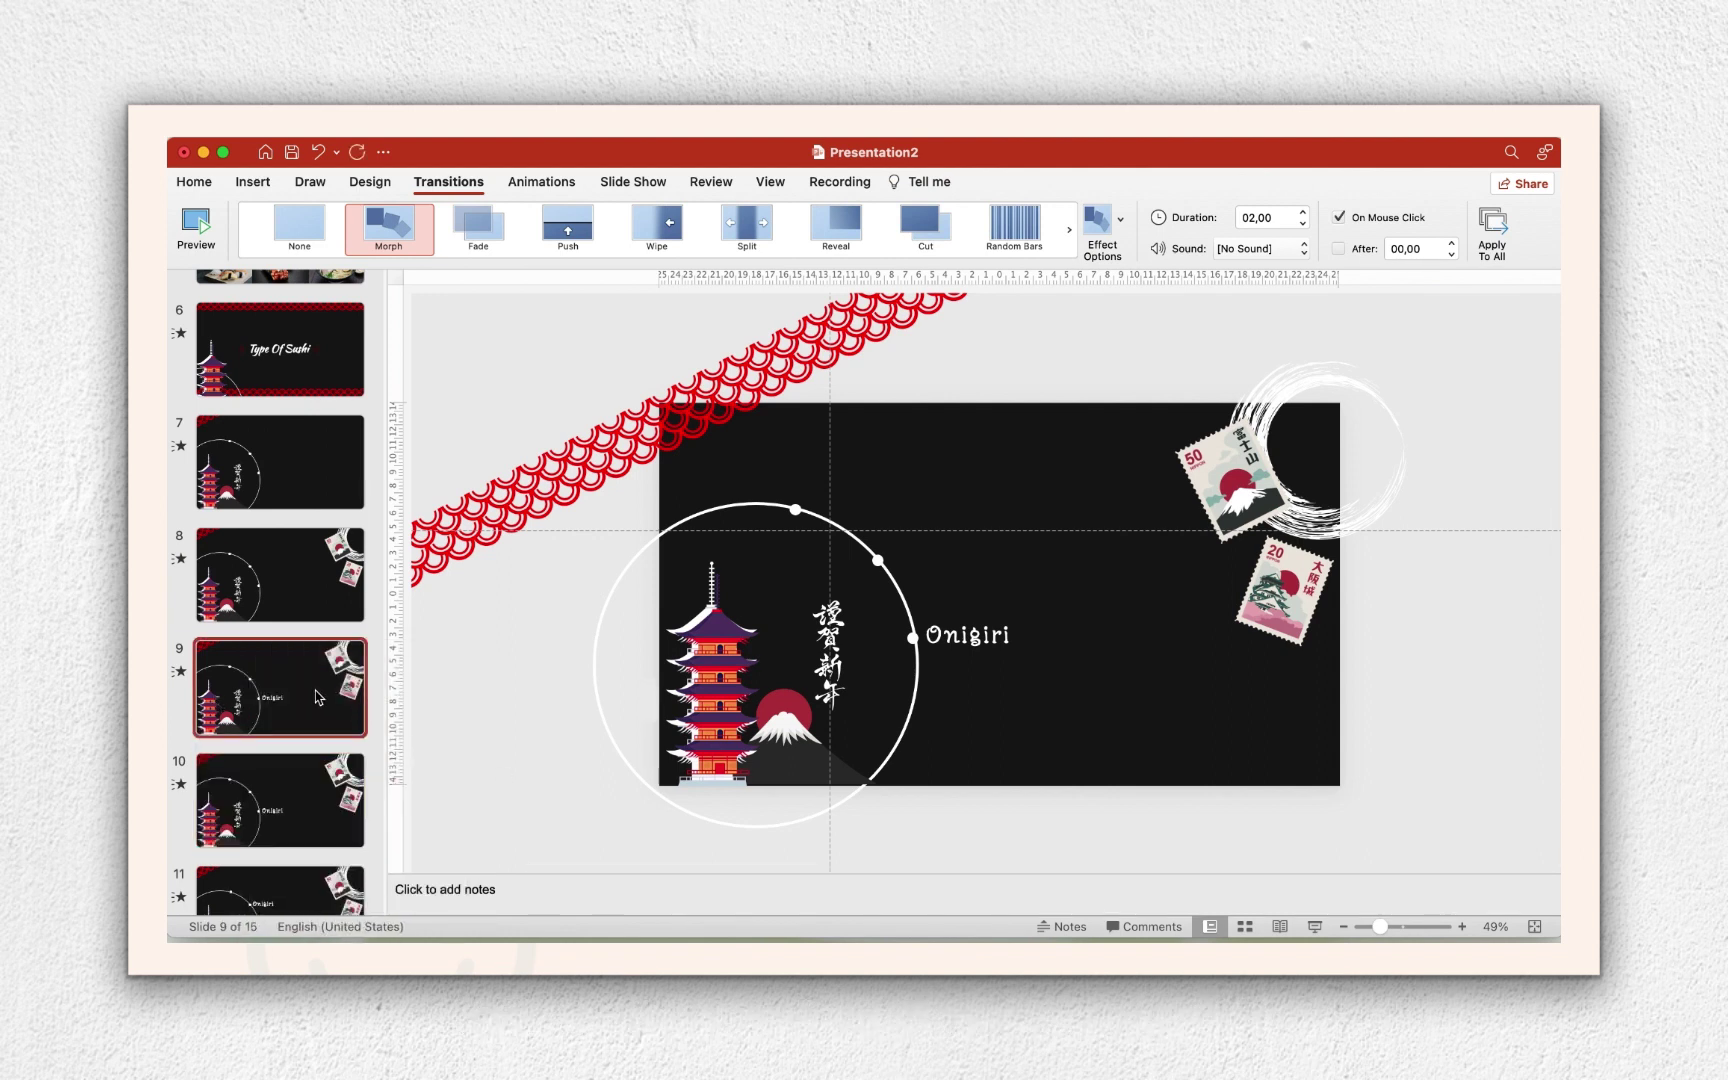
{"action": "left_click_drag", "start_coordinate": [960, 637], "coordinate": [952, 835]}
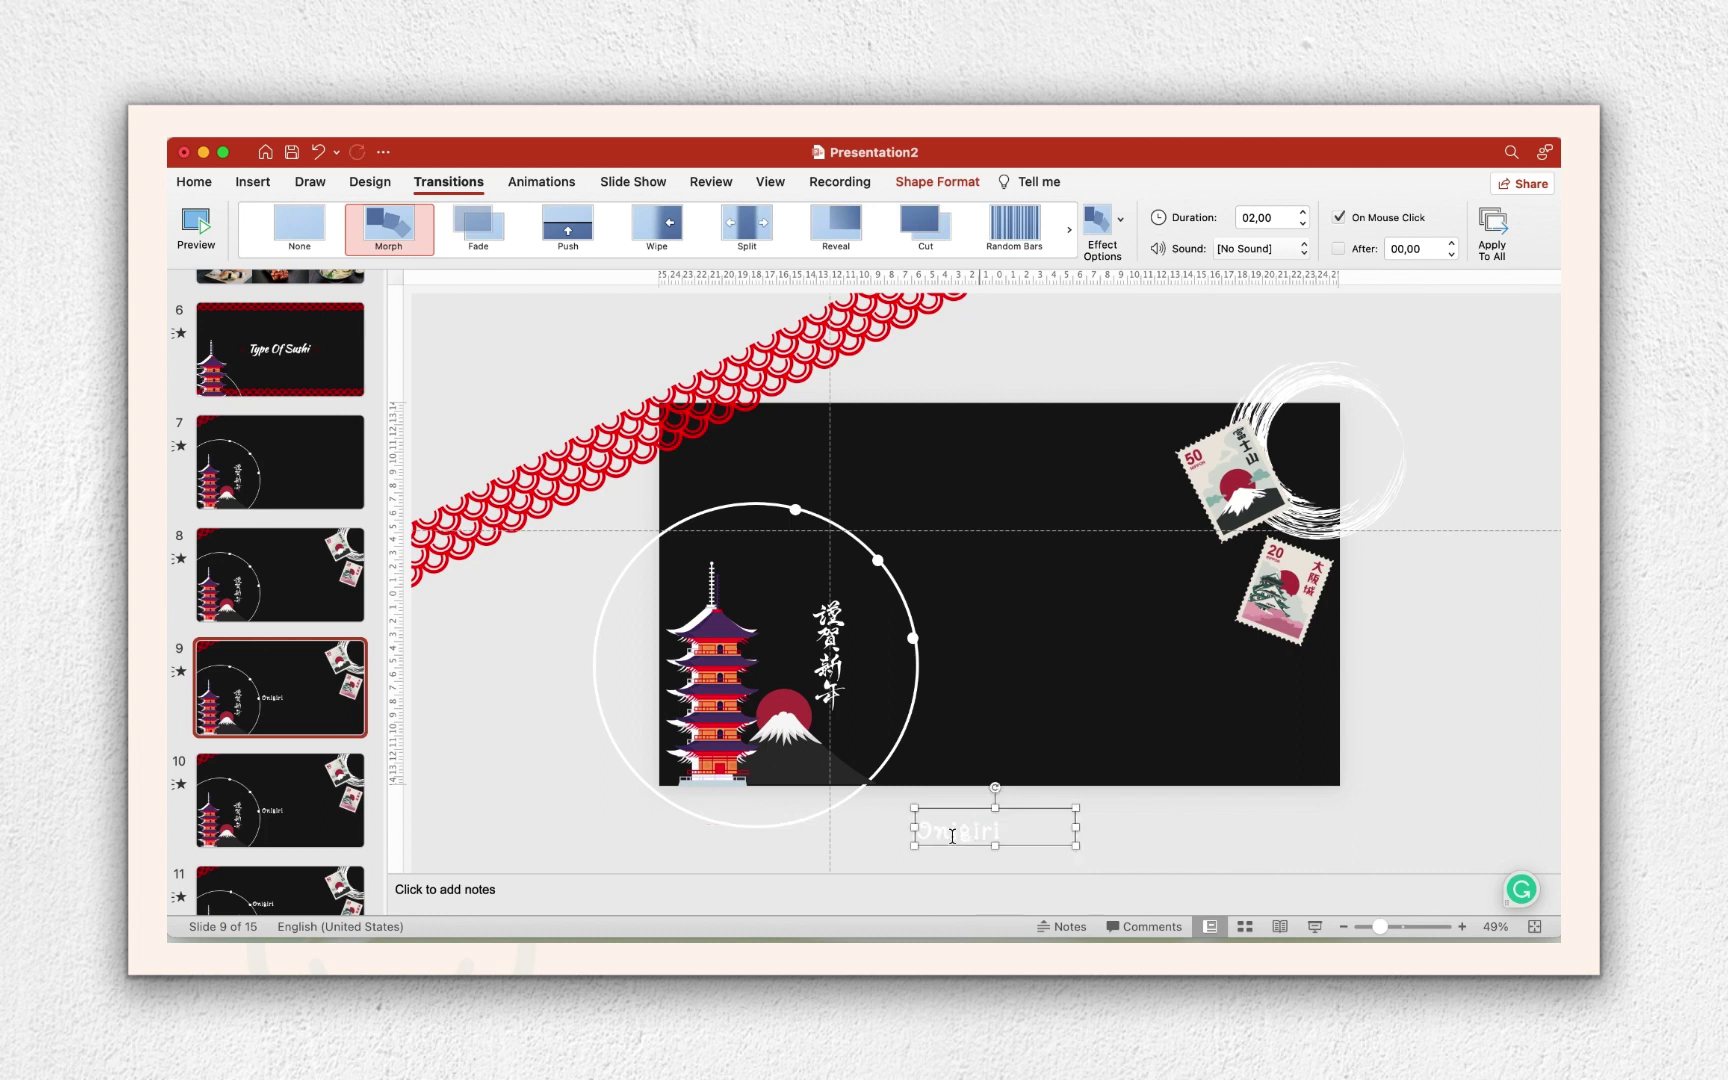
{"action": "scroll", "coordinate": [300, 700], "scroll_direction": "down", "scroll_amount": 3}
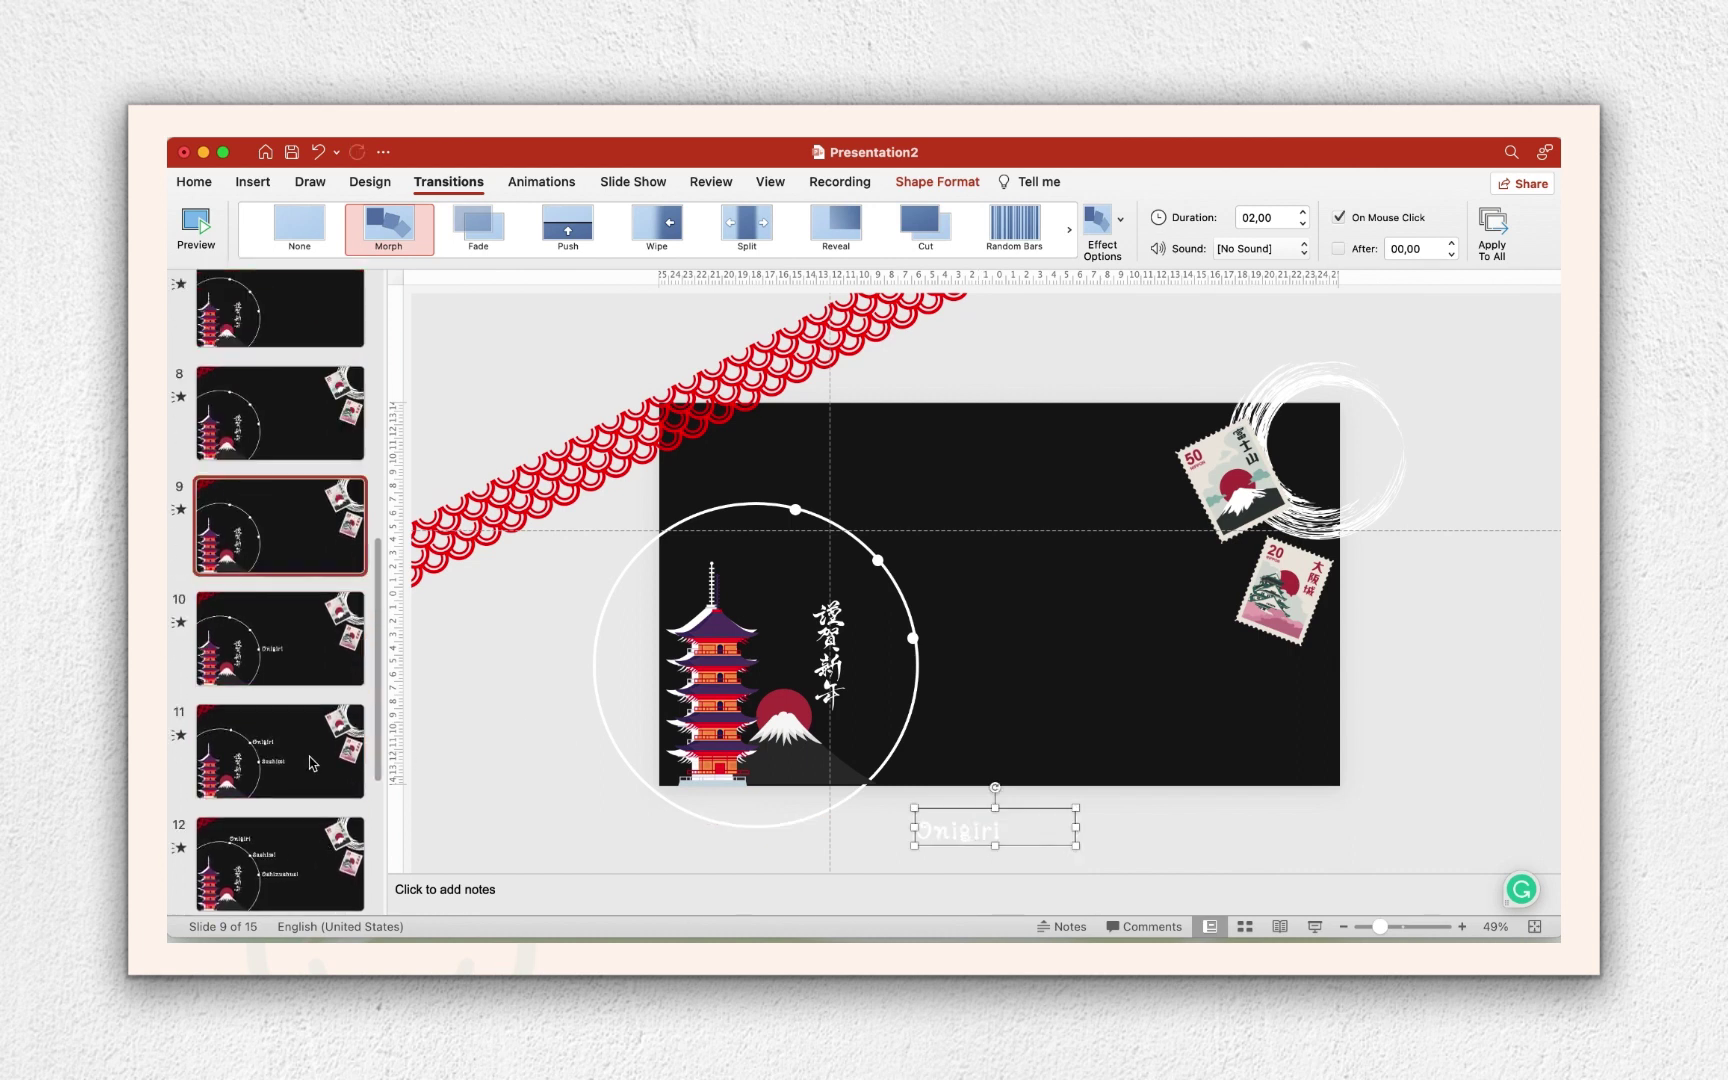
Park copies of the Sashimi and Oshizushusi labels below slides 10 and 11.
{"action": "left_click", "coordinate": [311, 760]}
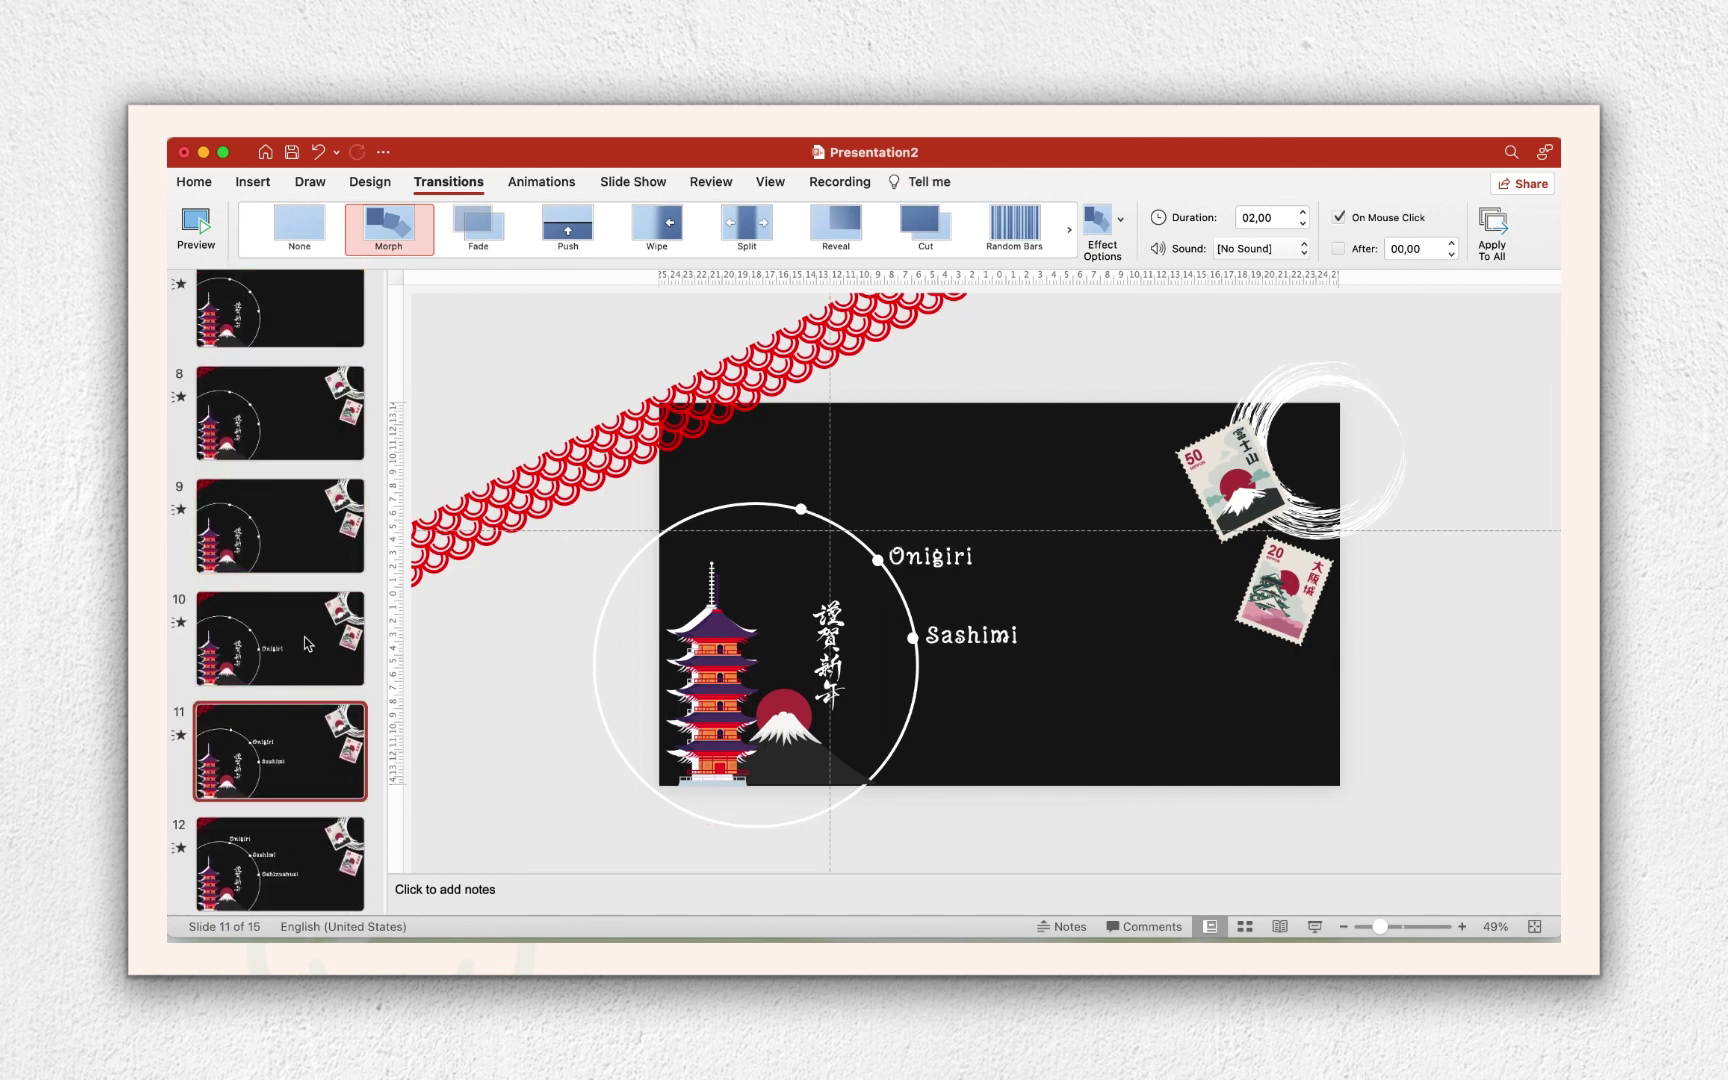
{"action": "left_click", "coordinate": [308, 645]}
{"action": "left_click", "coordinate": [340, 765]}
{"action": "left_click", "coordinate": [1003, 635]}
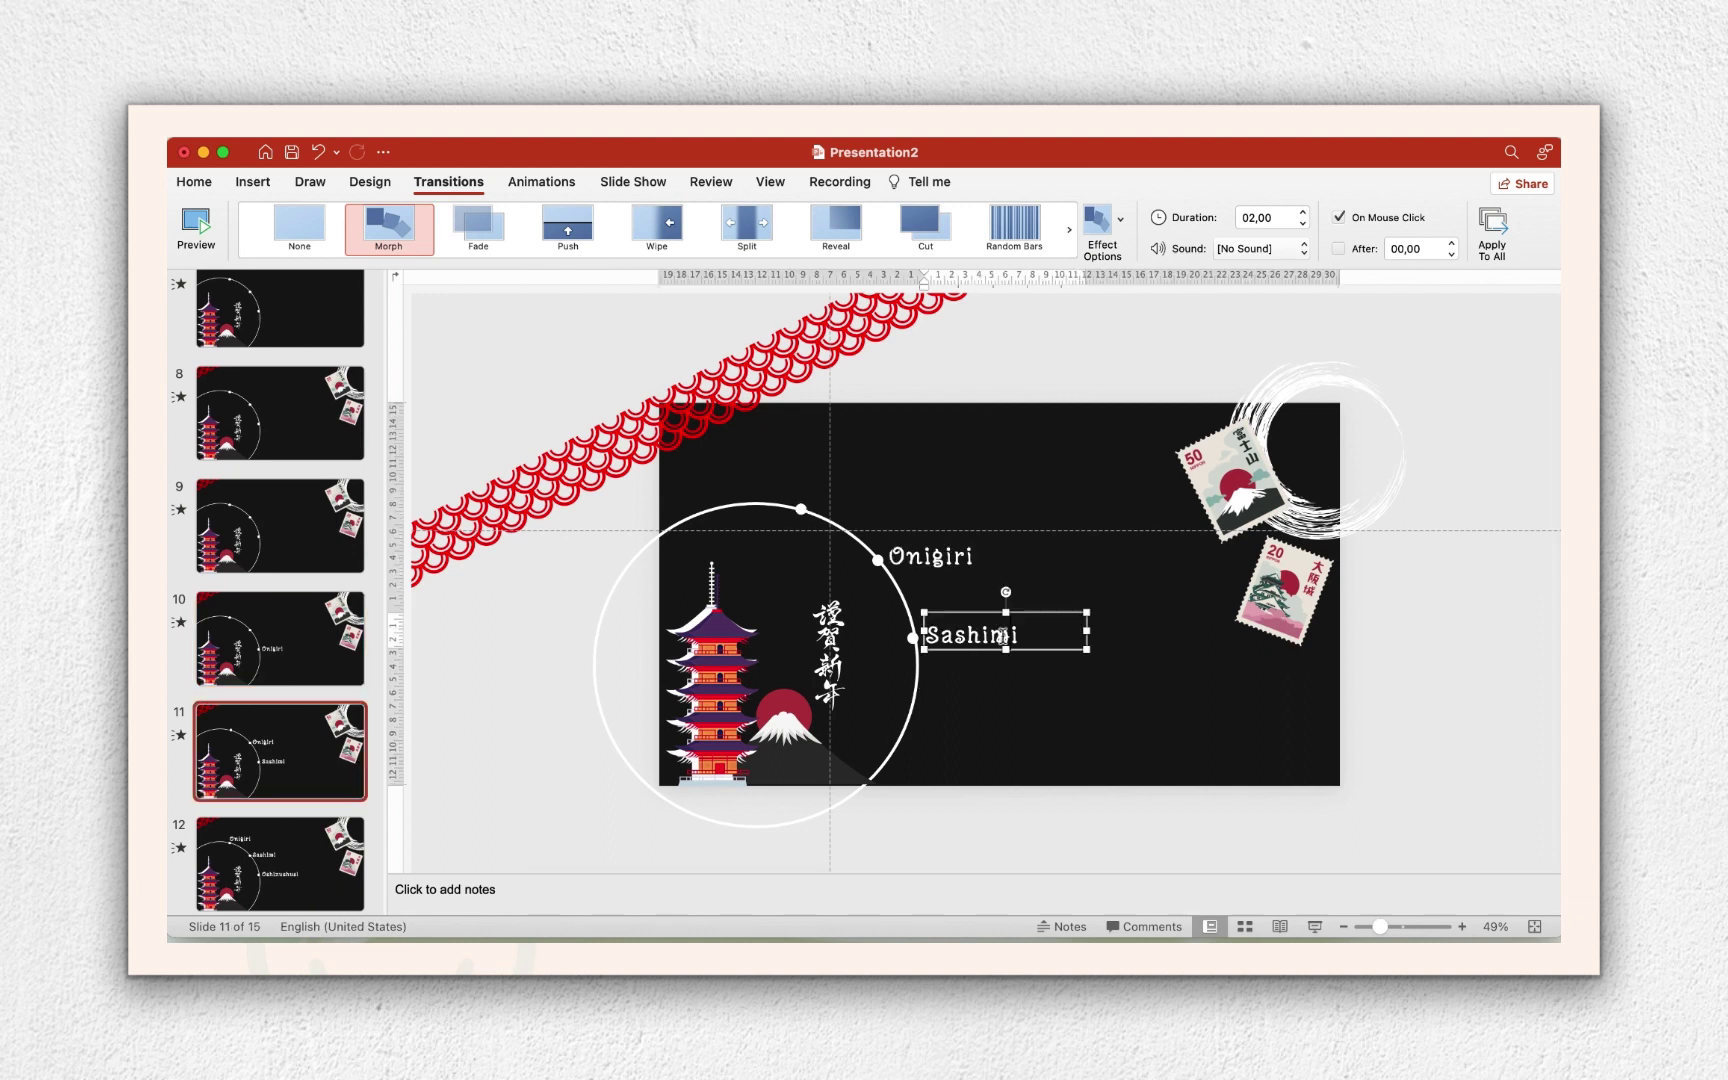
{"action": "left_click", "coordinate": [300, 655]}
{"action": "key", "text": "super+v"}
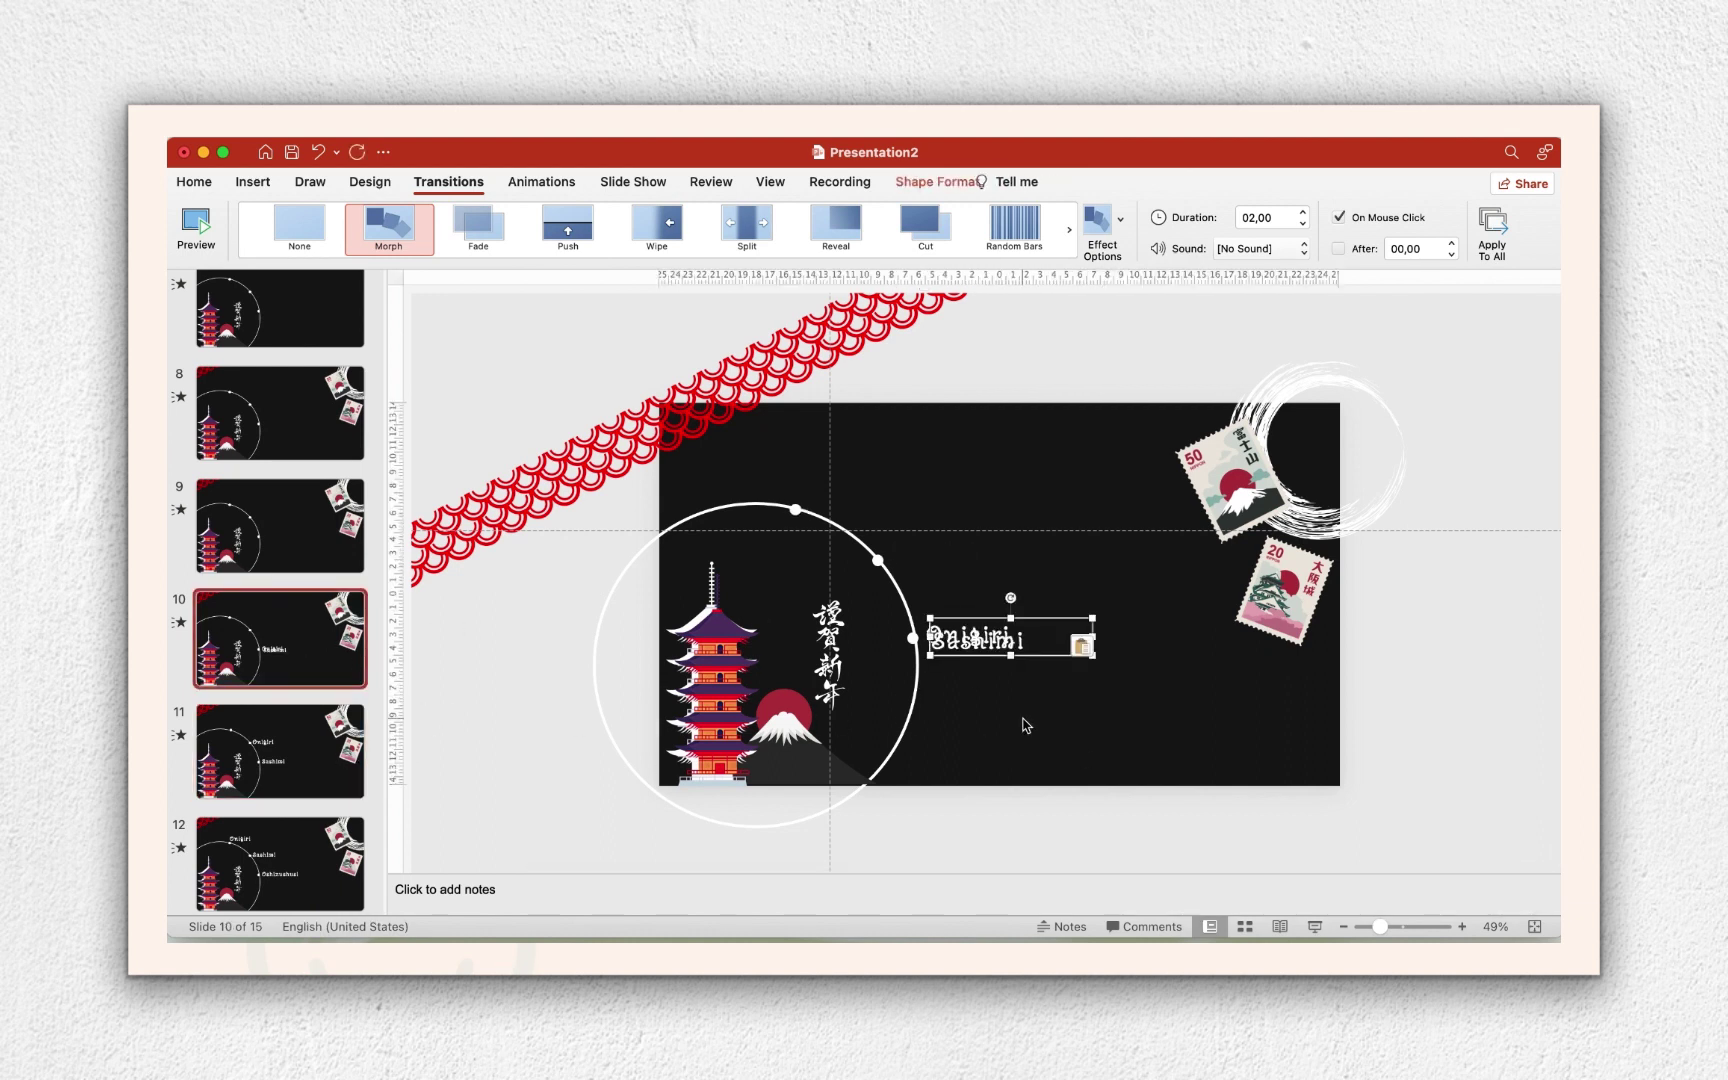
{"action": "left_click_drag", "start_coordinate": [1033, 703], "coordinate": [1033, 876]}
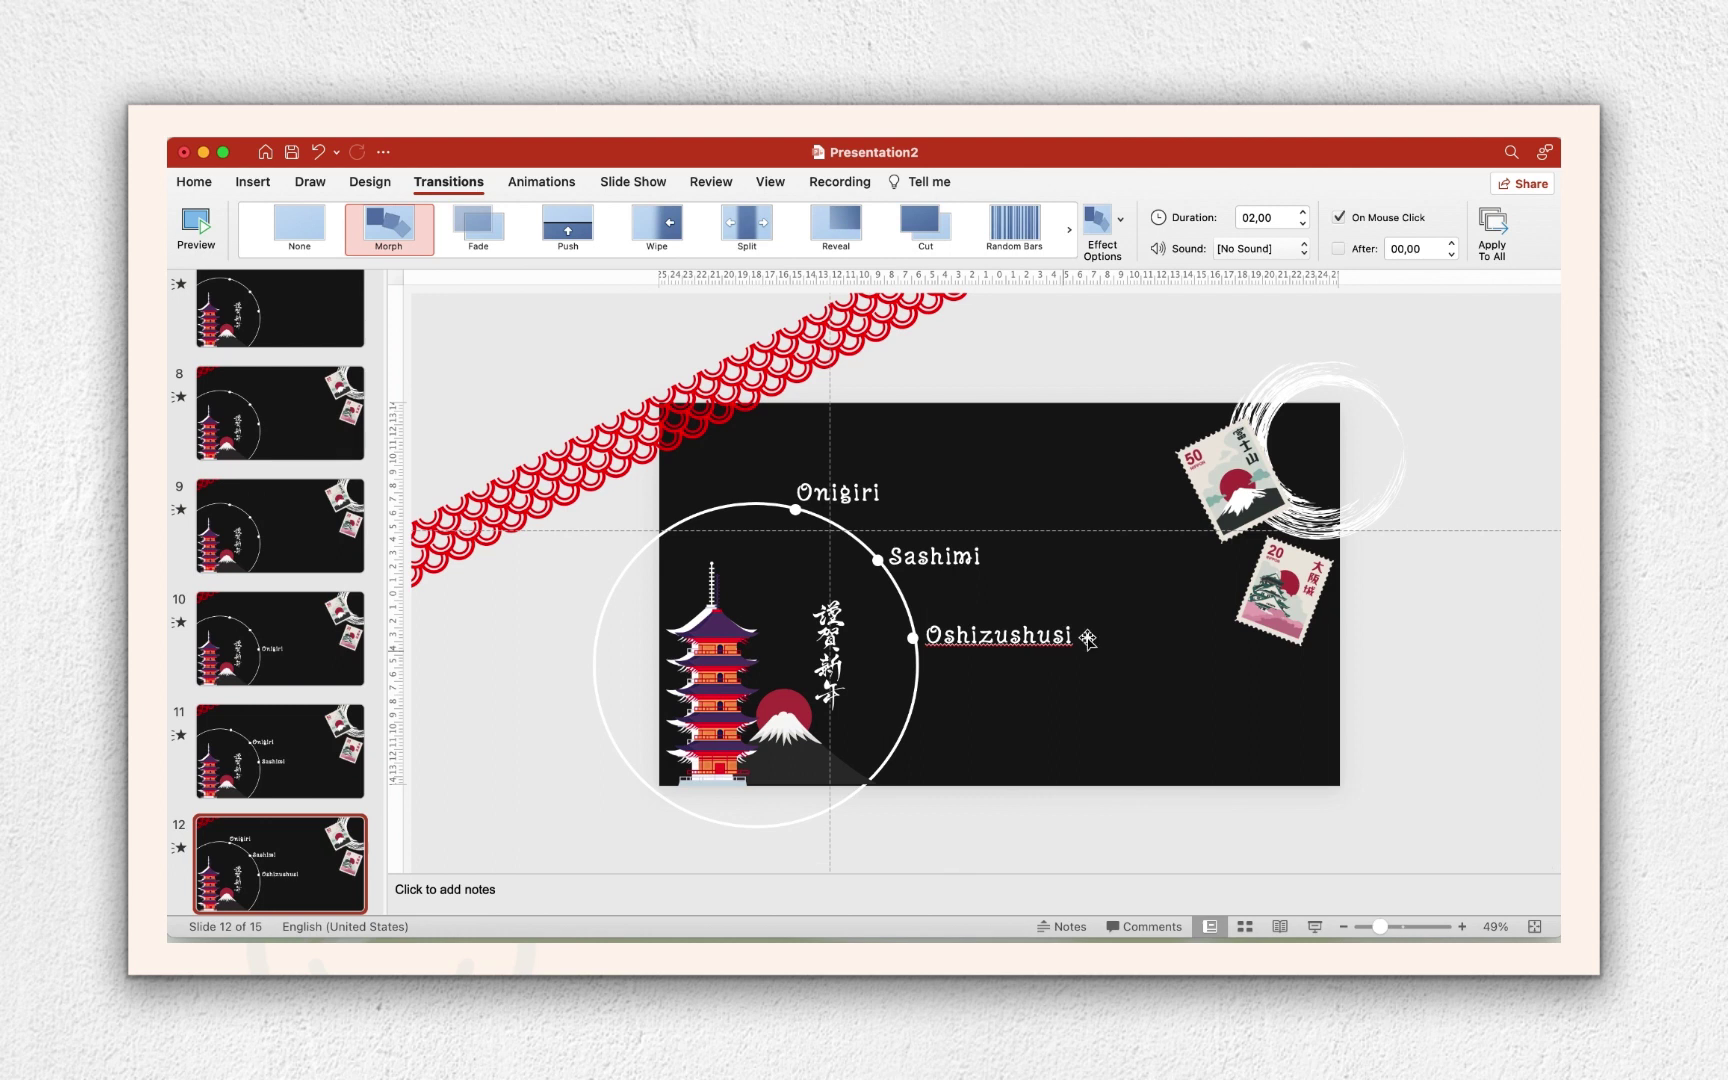
{"action": "left_click", "coordinate": [987, 611]}
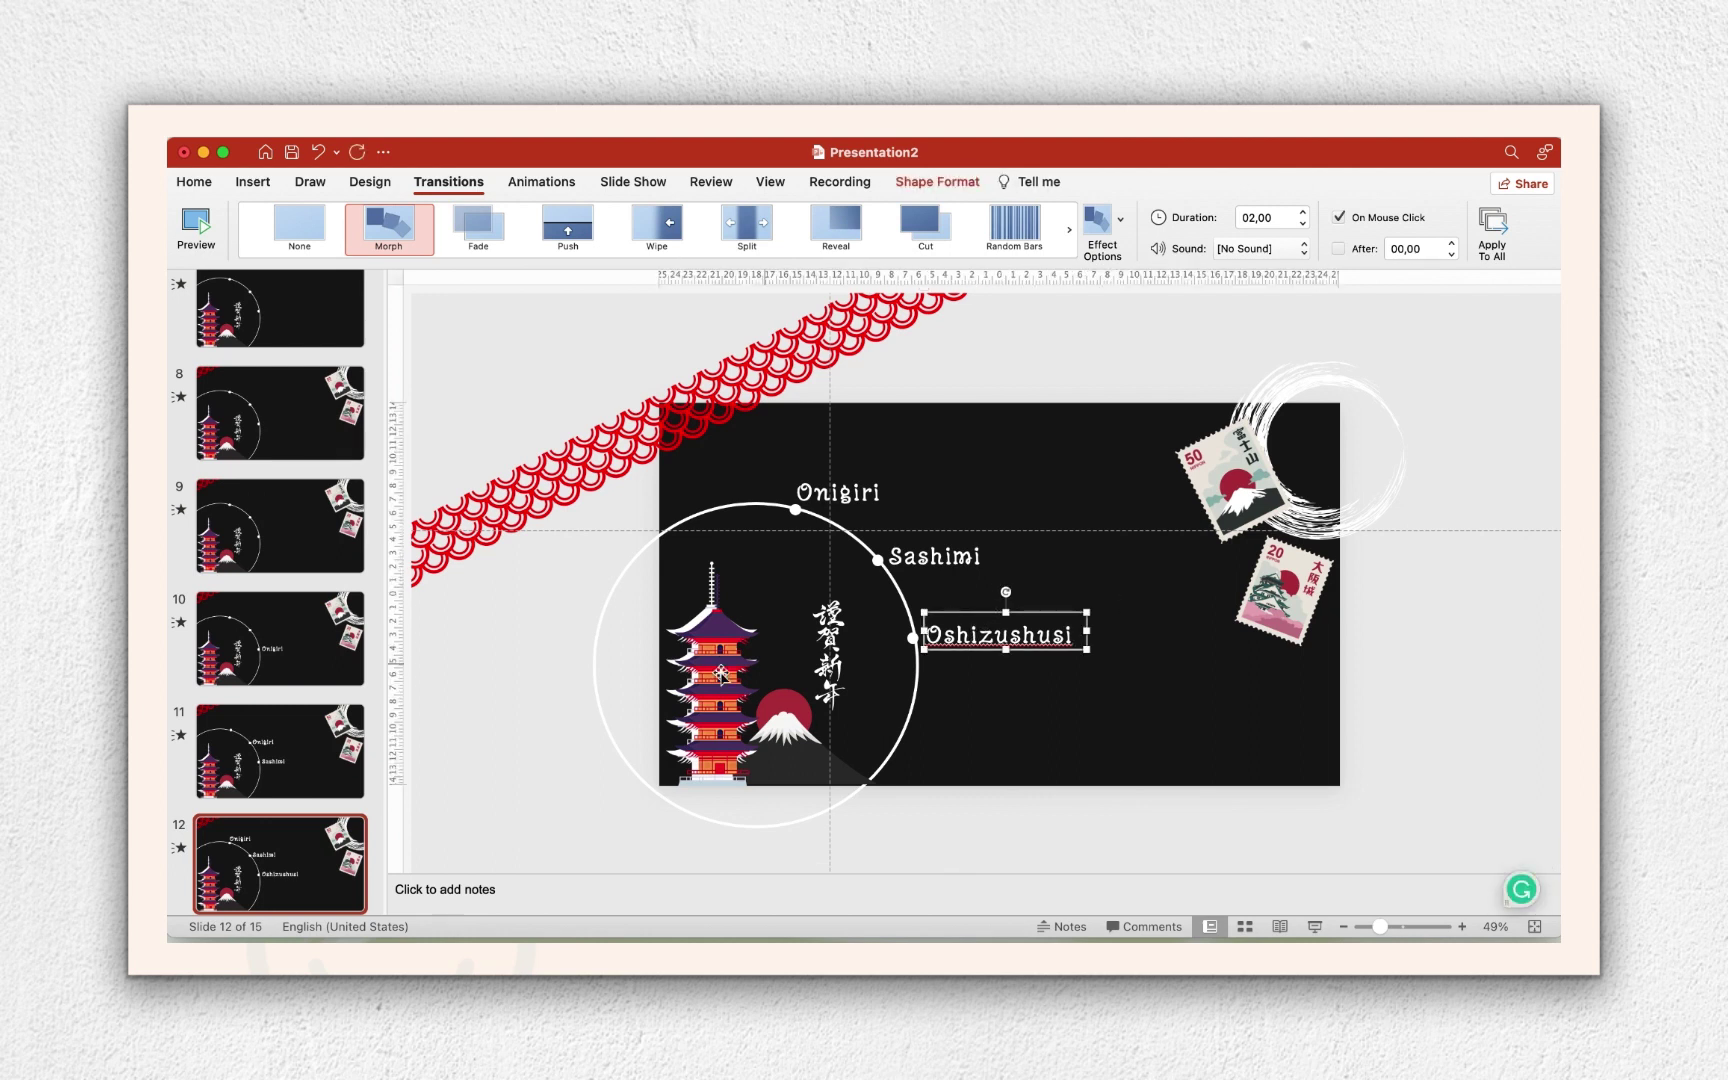
{"action": "key", "text": "super+v"}
{"action": "left_click_drag", "start_coordinate": [1037, 686], "coordinate": [1035, 868]}
Copy the Chirasi label from slide 13 and park it below slide 12.
{"action": "left_click", "coordinate": [299, 802]}
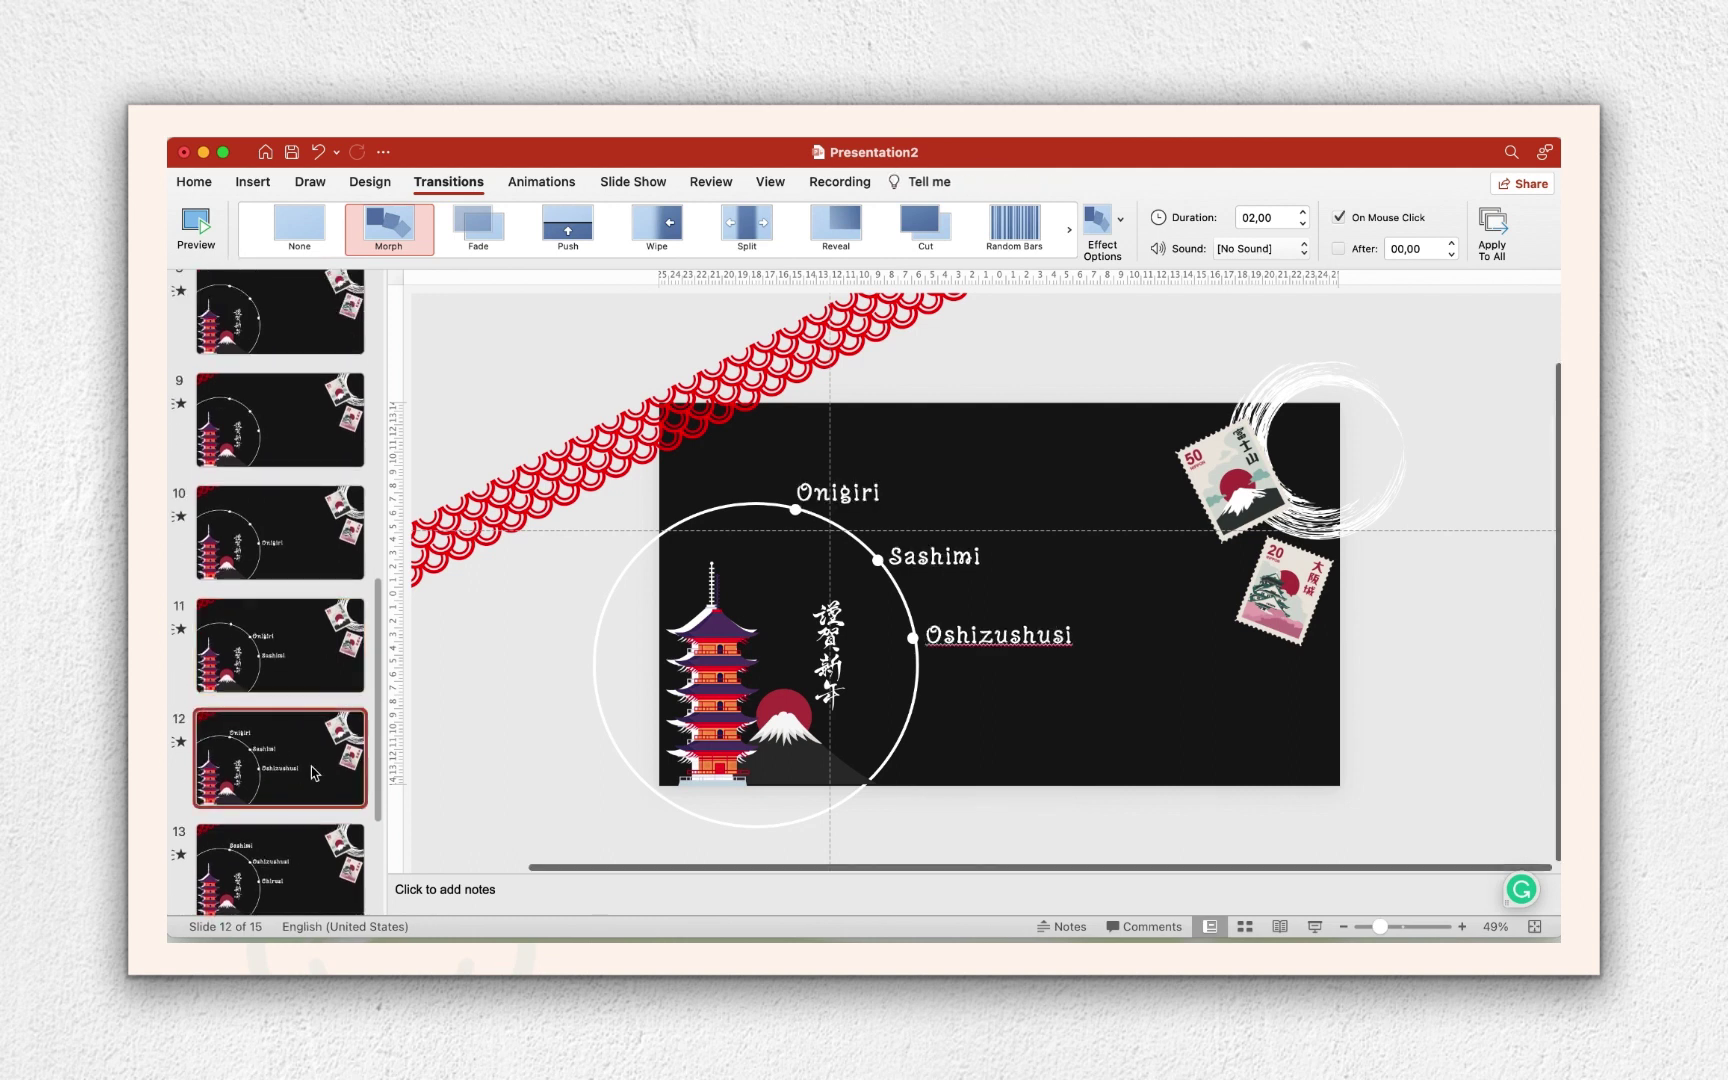
{"action": "left_click", "coordinate": [300, 858]}
{"action": "left_click", "coordinate": [1005, 612]}
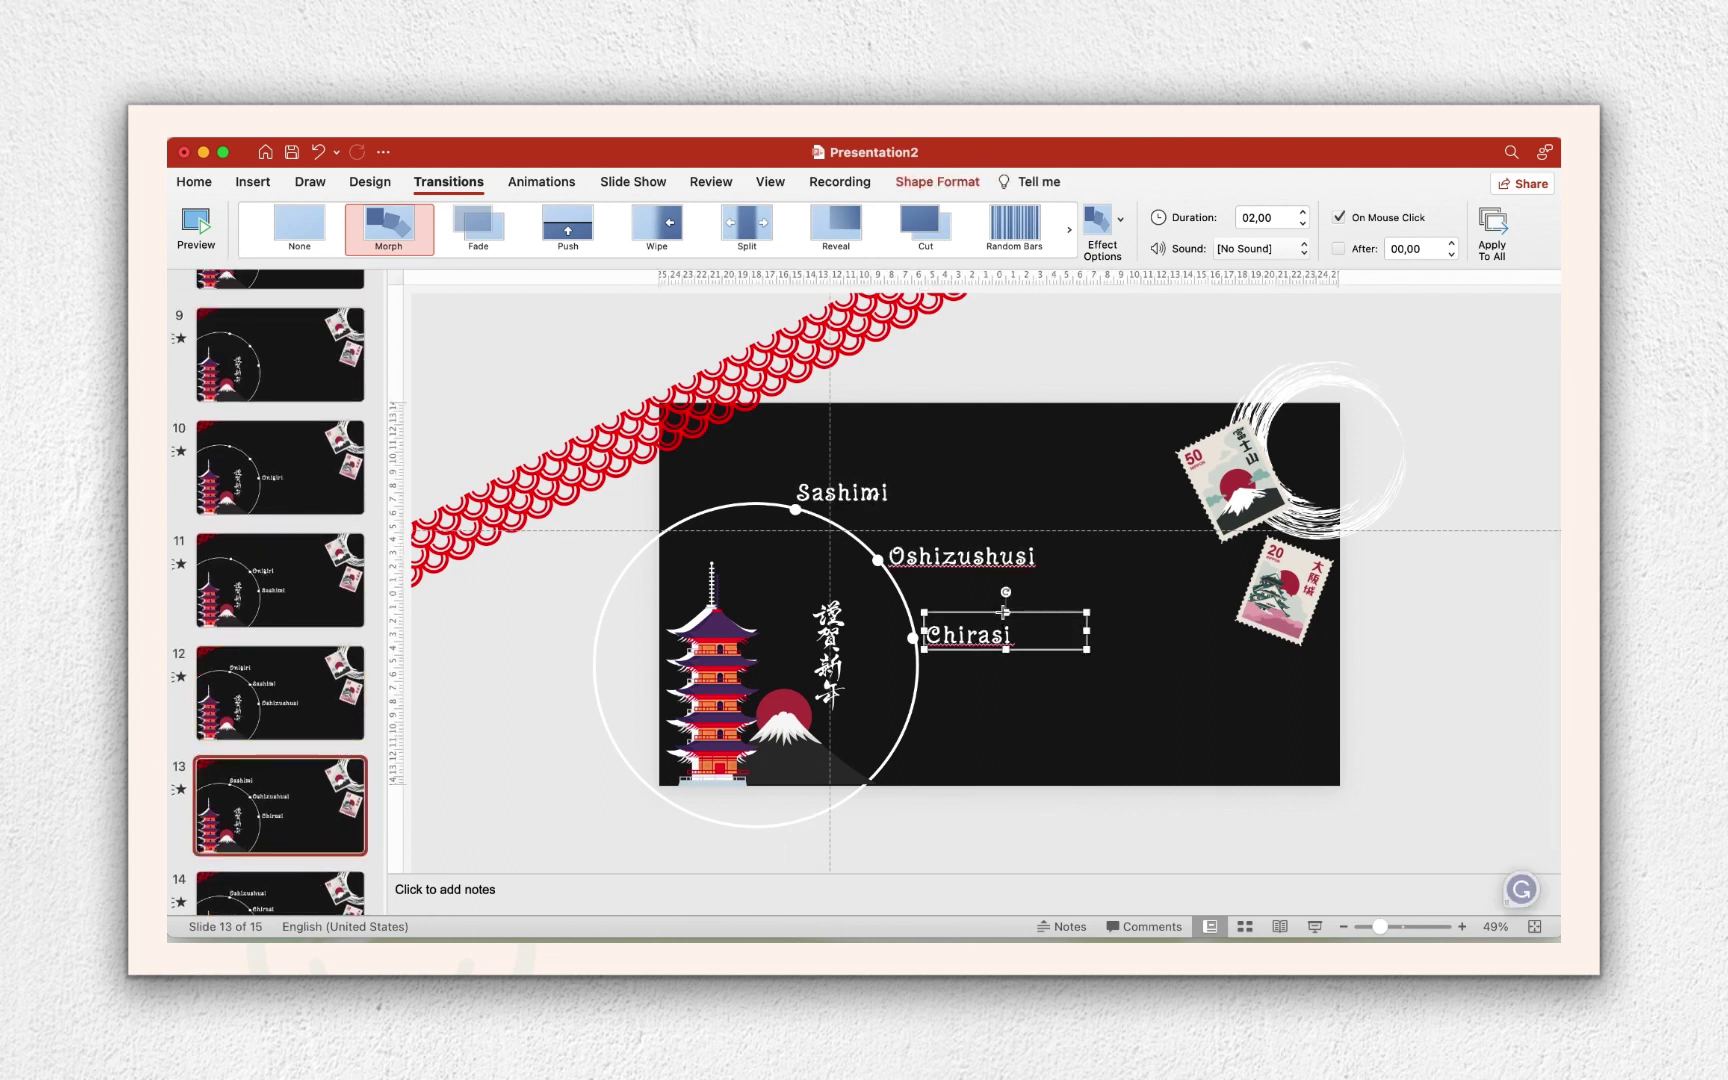
{"action": "key", "text": "super+c"}
{"action": "left_click", "coordinate": [322, 737]}
{"action": "key", "text": "super+v"}
{"action": "left_click_drag", "start_coordinate": [1051, 646], "coordinate": [1041, 841]}
Select the Temaki label on slide 14, then move to the Nigiri Sushi slide.
{"action": "scroll", "coordinate": [287, 810], "scroll_direction": "down", "scroll_amount": 2}
{"action": "left_click", "coordinate": [287, 810]}
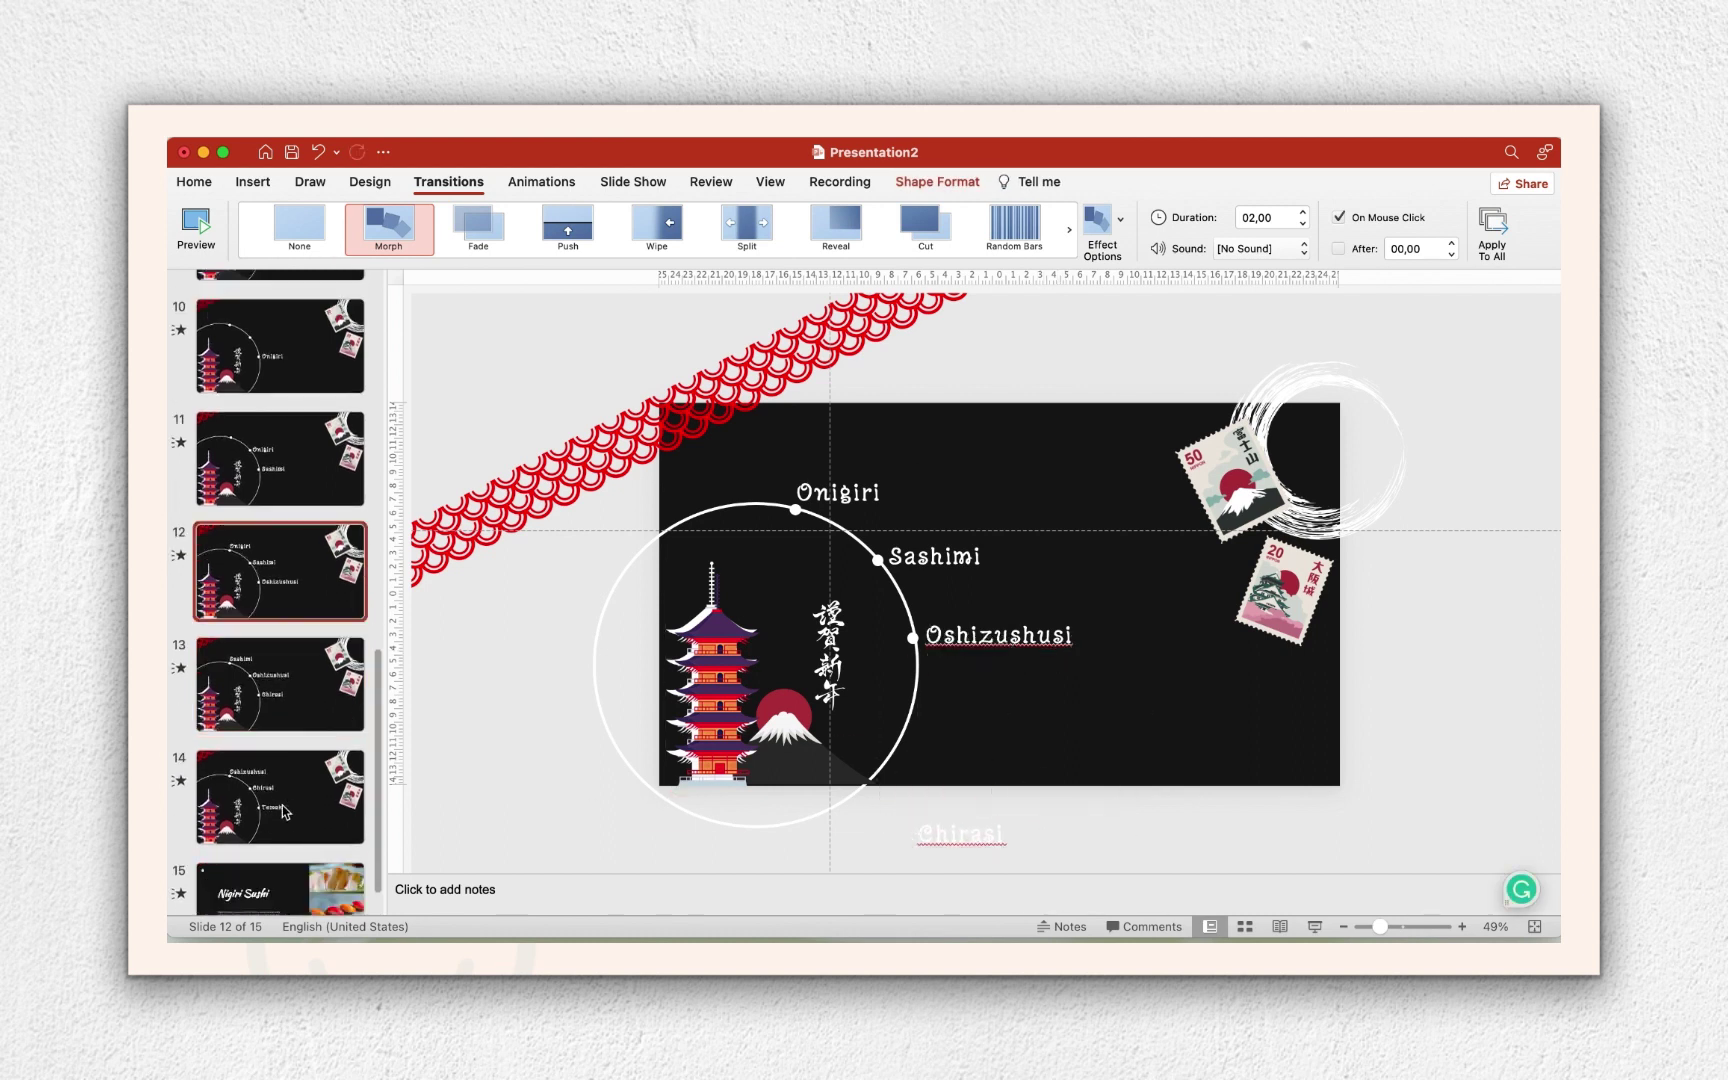
{"action": "left_click", "coordinate": [999, 642]}
{"action": "scroll", "coordinate": [228, 815], "scroll_direction": "down", "scroll_amount": 1}
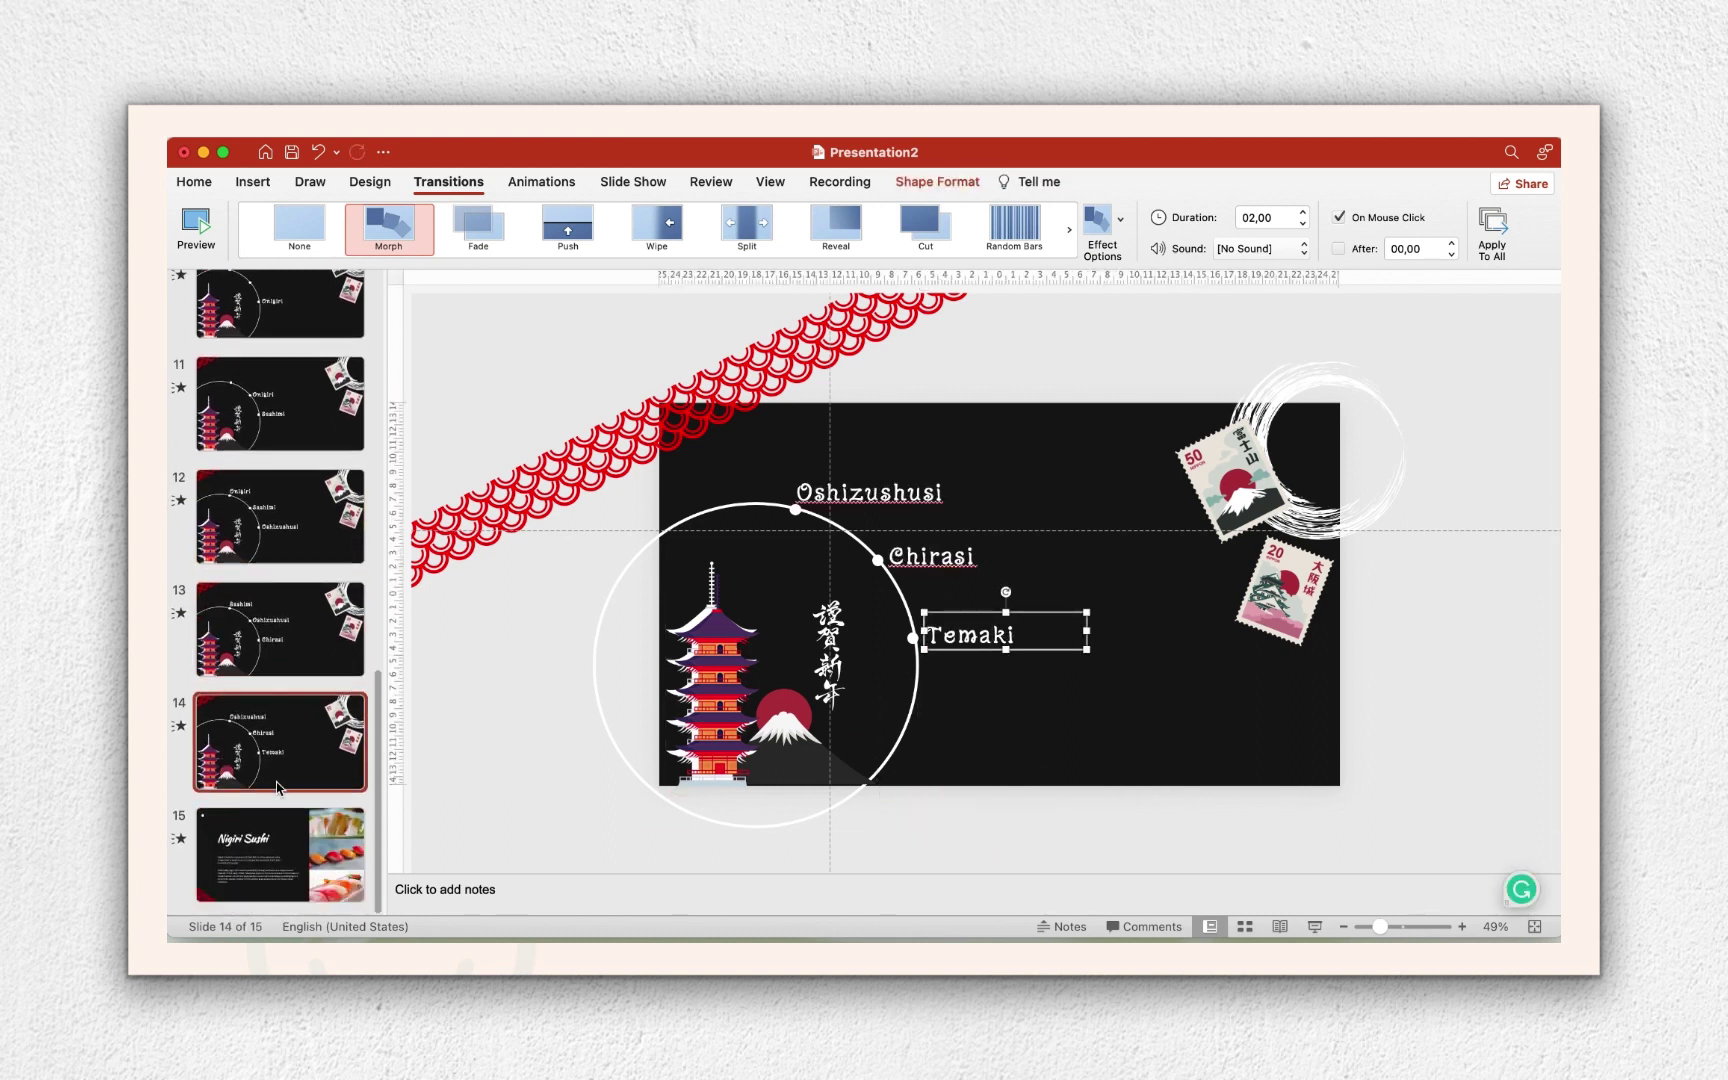
{"action": "left_click", "coordinate": [320, 875]}
Paste the Nigiri Sushi title onto slide 14 and park it below the slide.
{"action": "left_click", "coordinate": [901, 495]}
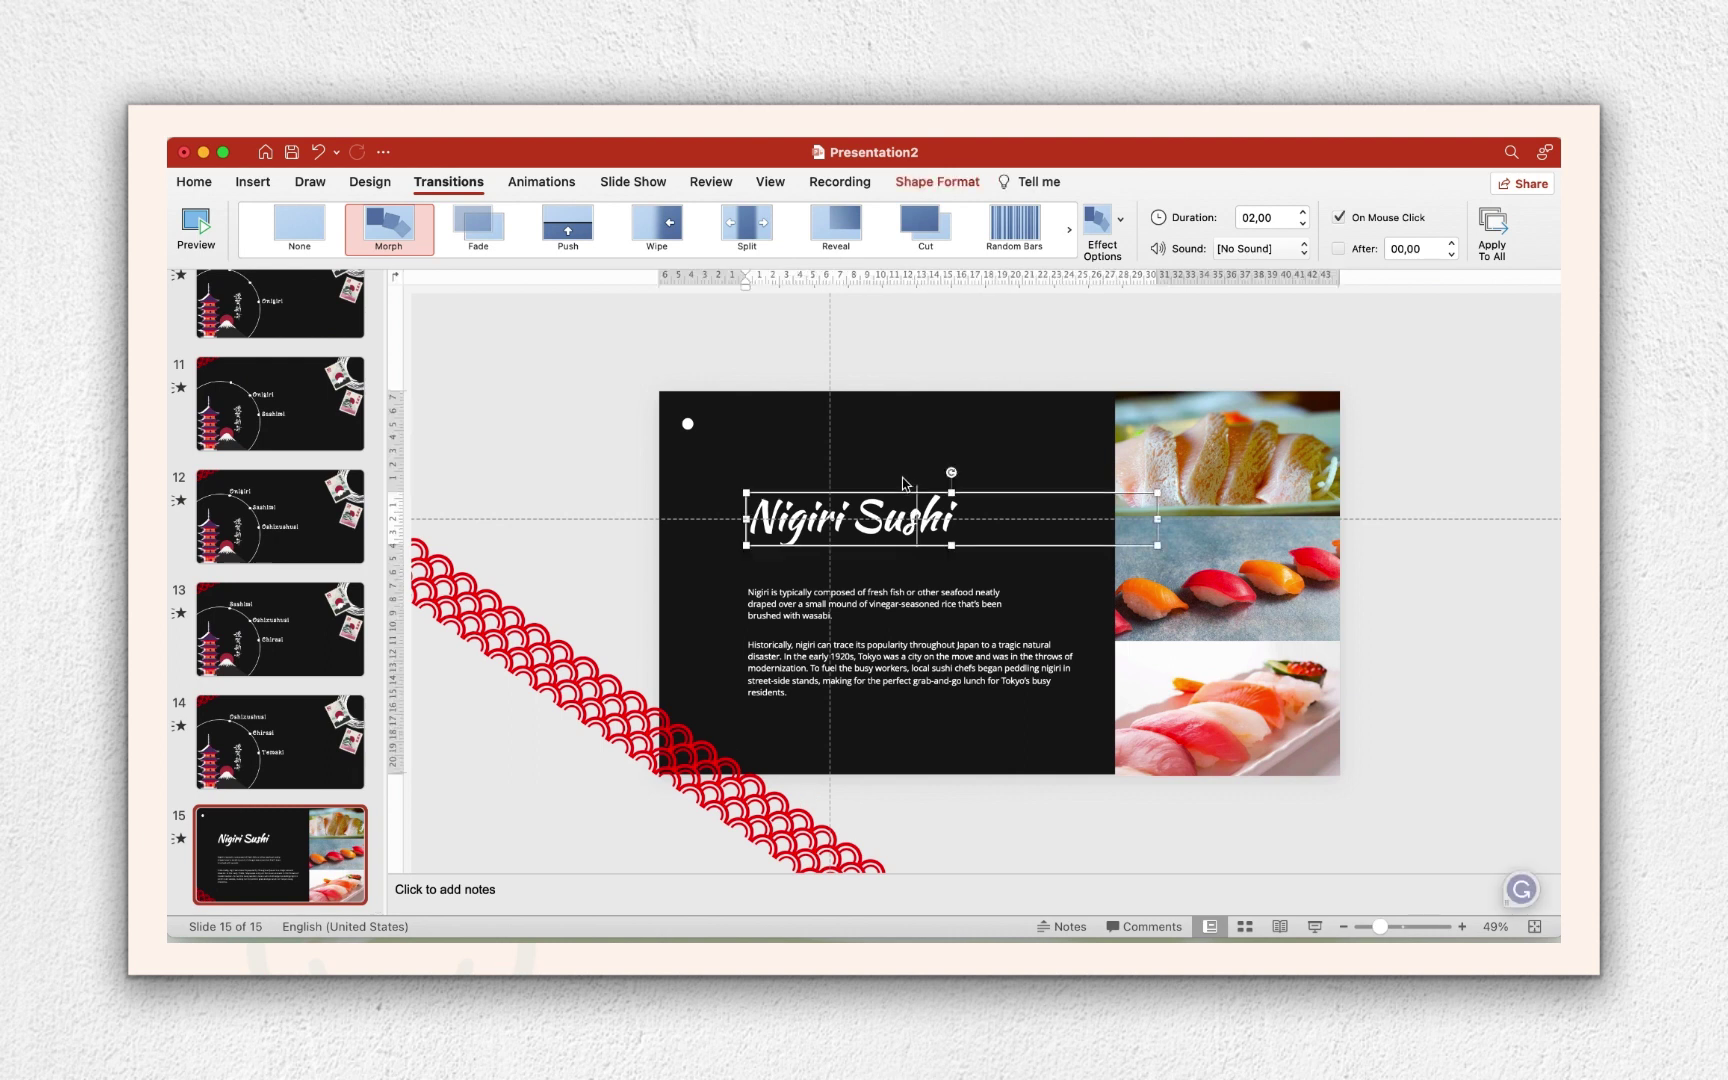
{"action": "left_click", "coordinate": [192, 783]}
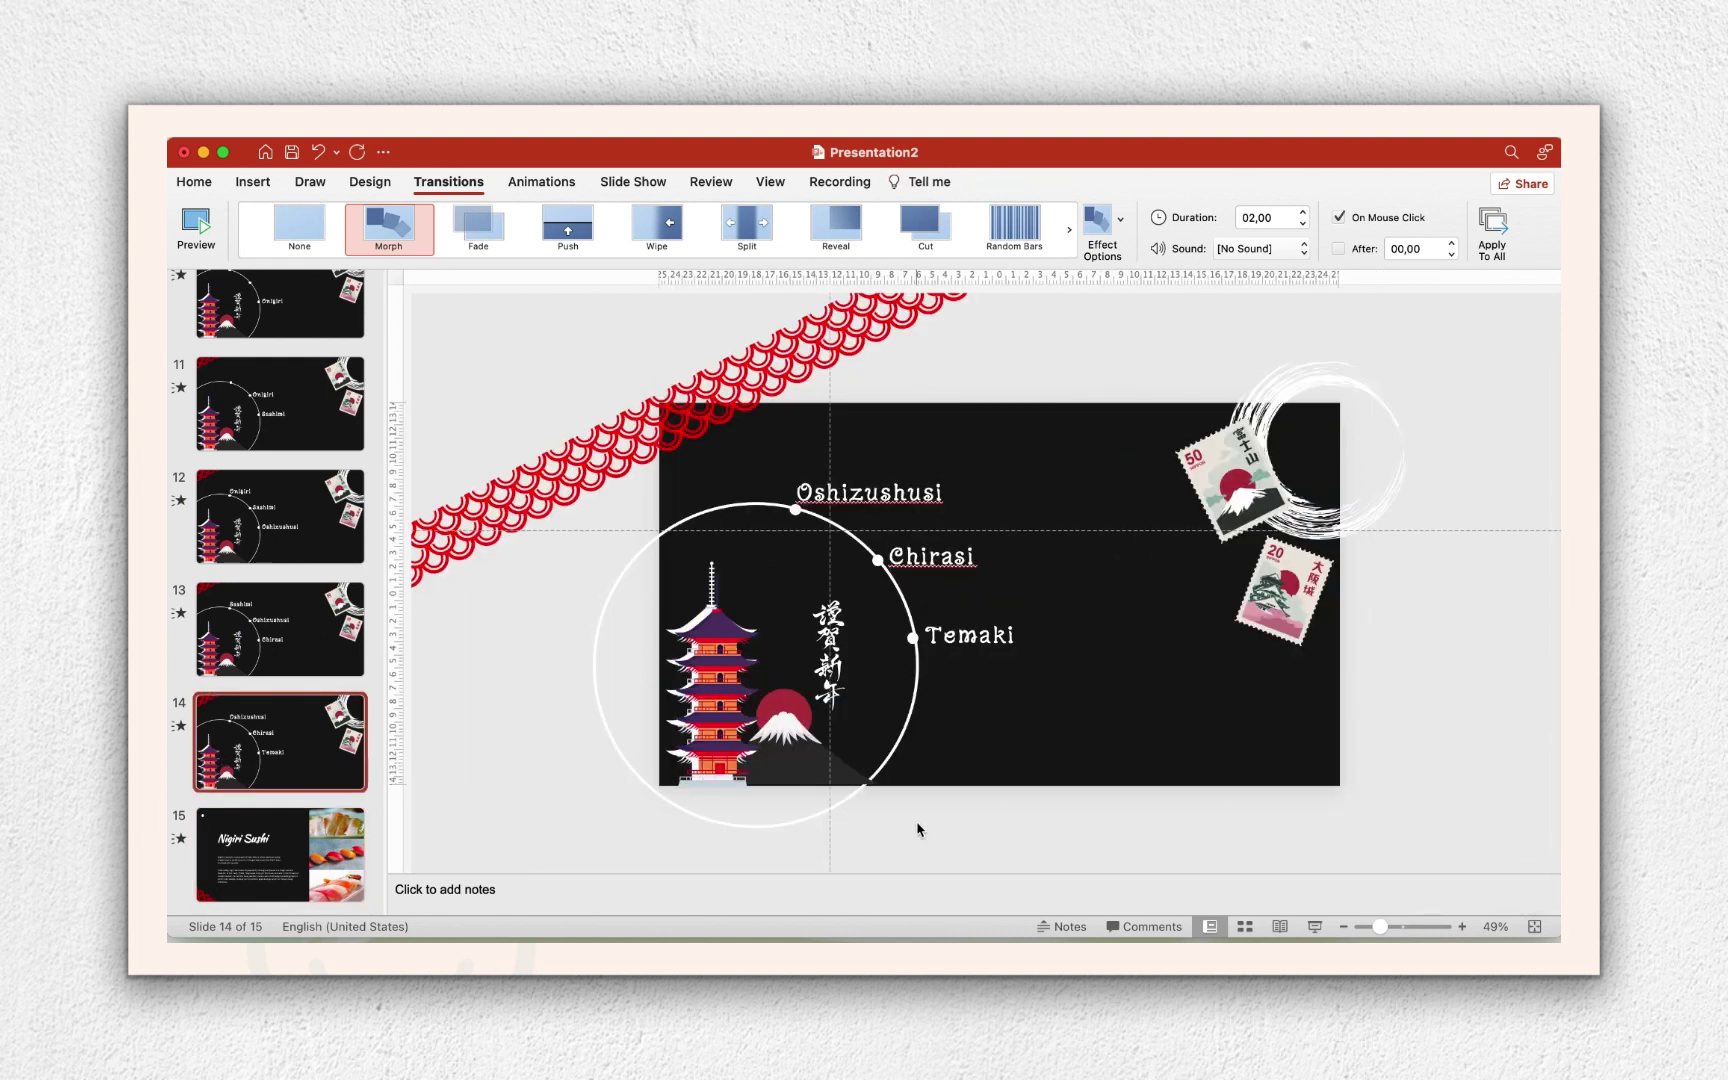
{"action": "key", "text": "cmd+v"}
{"action": "left_click_drag", "start_coordinate": [1030, 560], "coordinate": [1135, 860]}
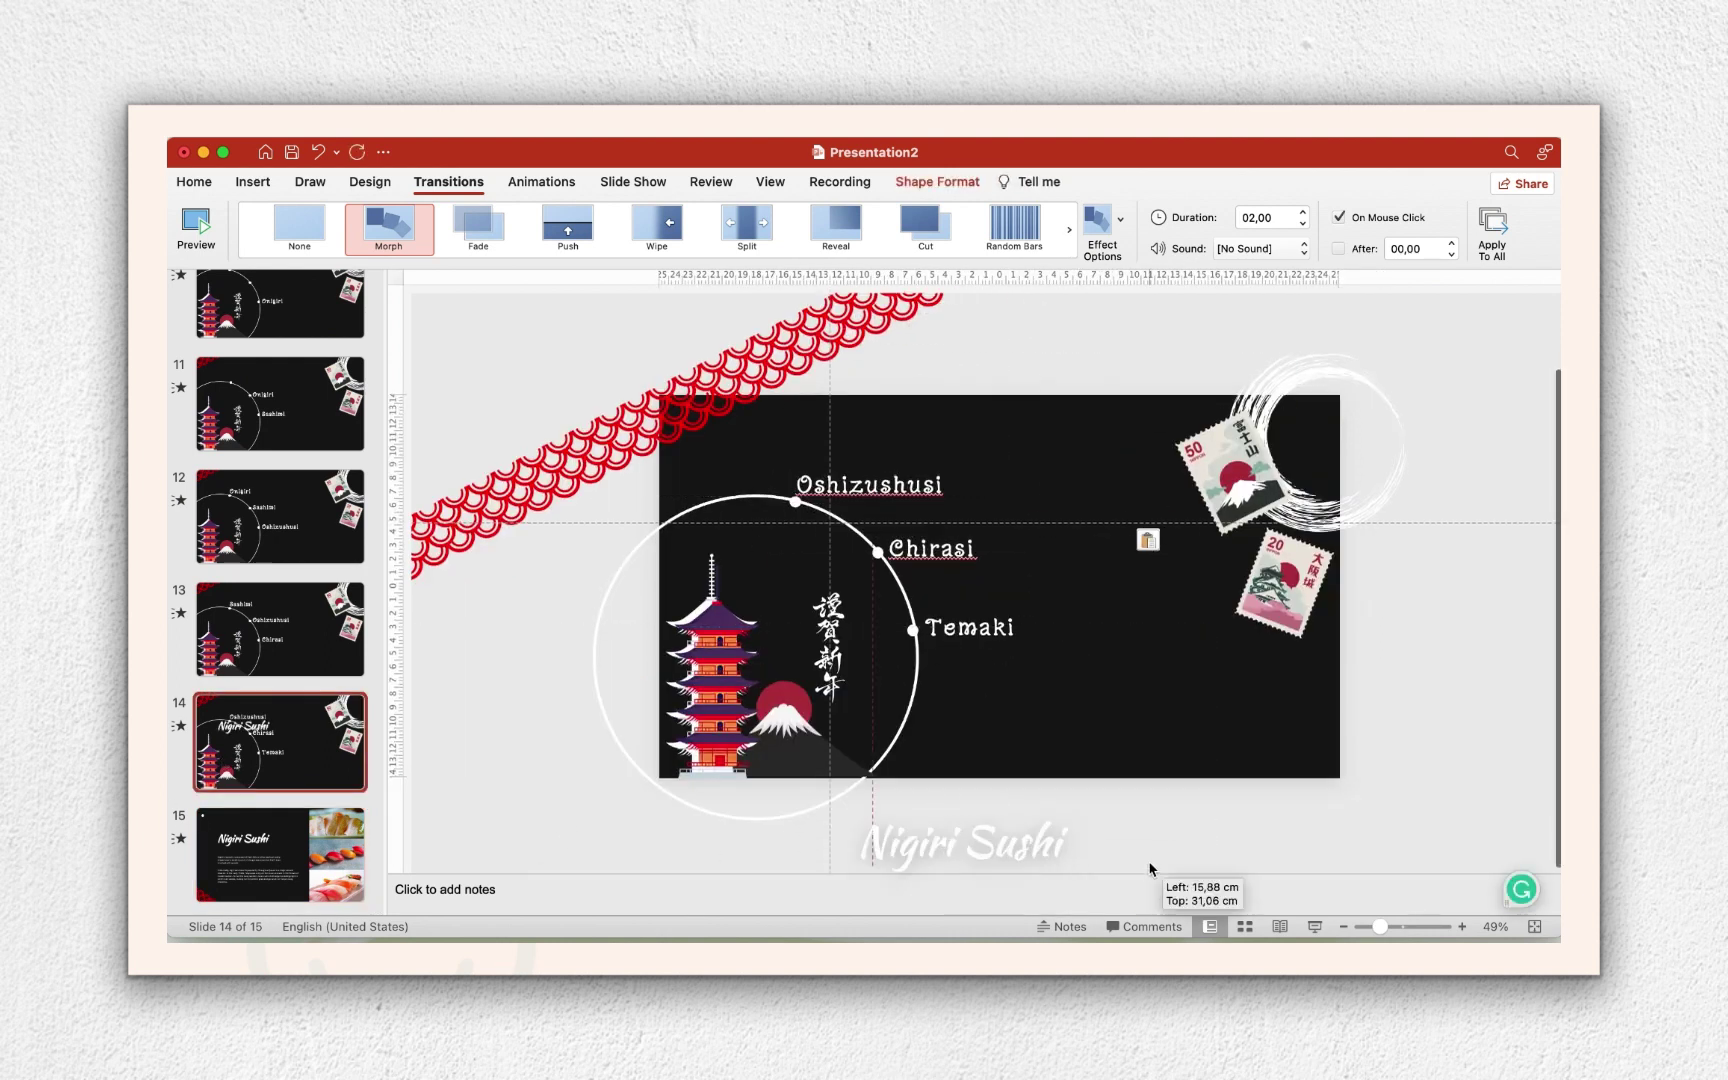
Paste the Nigiri Sushi description text boxes onto slide 14 and move them just below the slide.
{"action": "left_click", "coordinate": [295, 866]}
{"action": "left_click", "coordinate": [772, 641]}
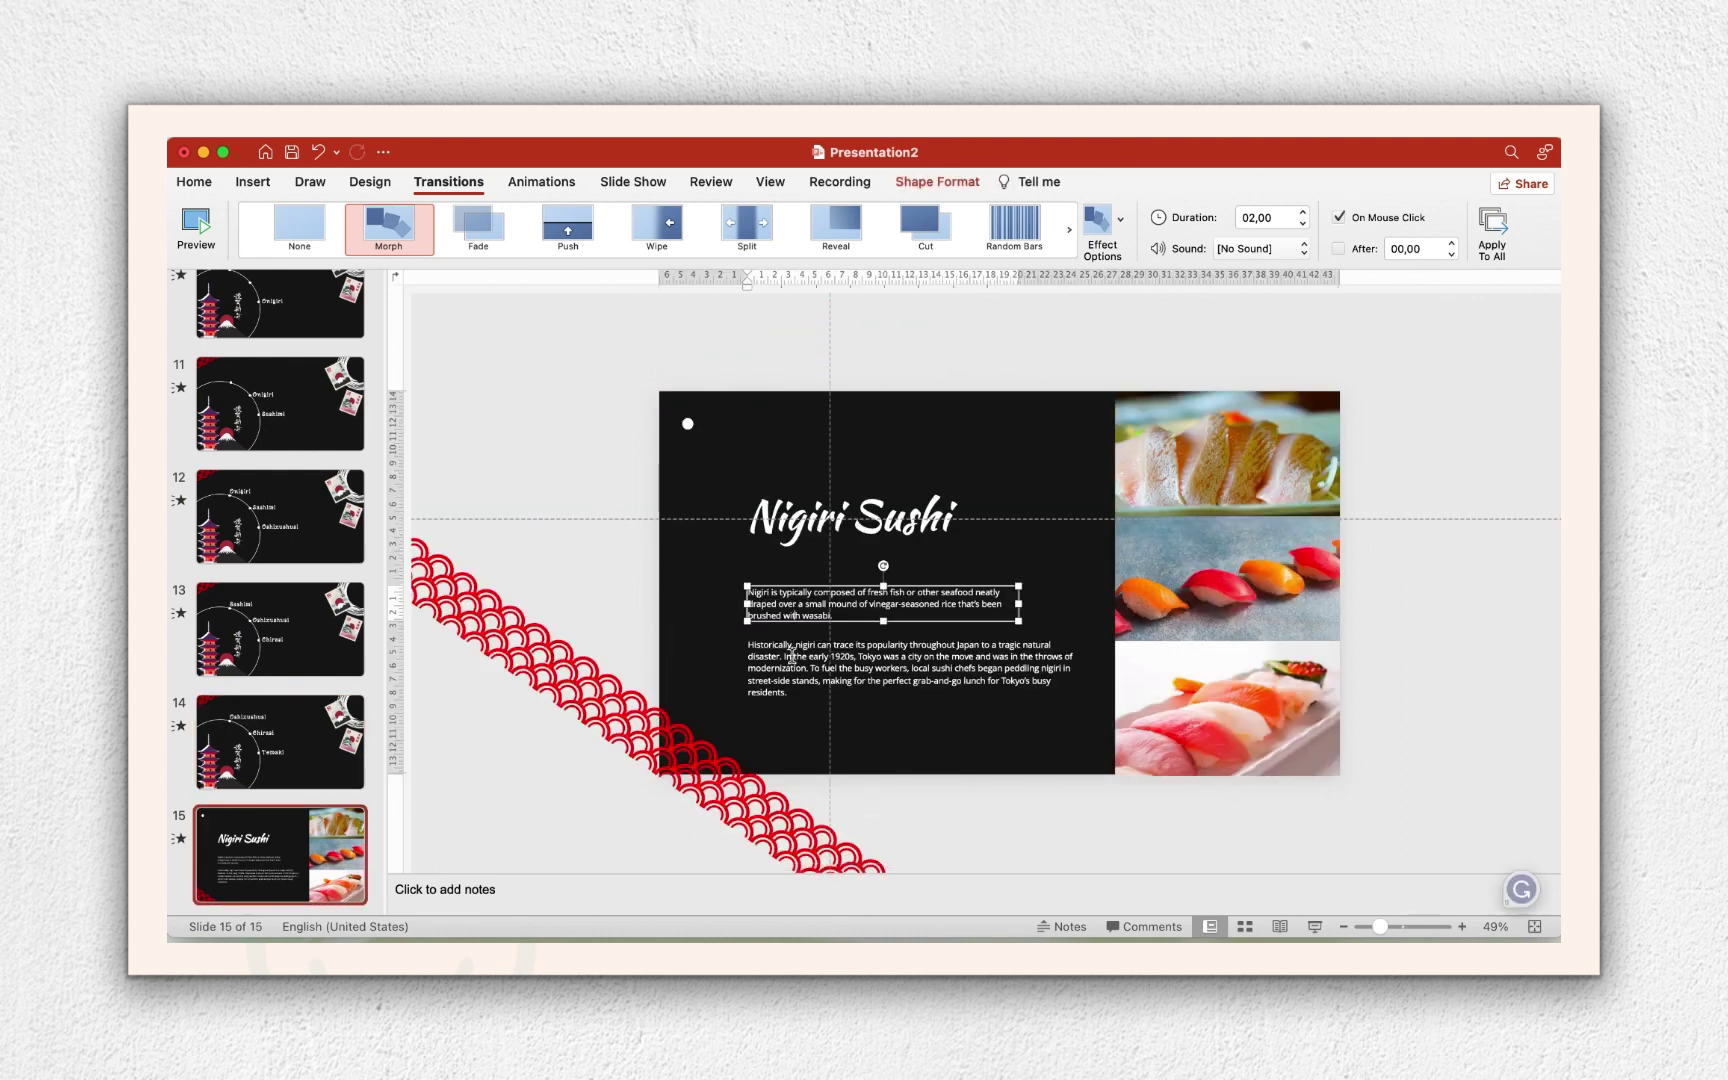
{"action": "left_click", "coordinate": [280, 740]}
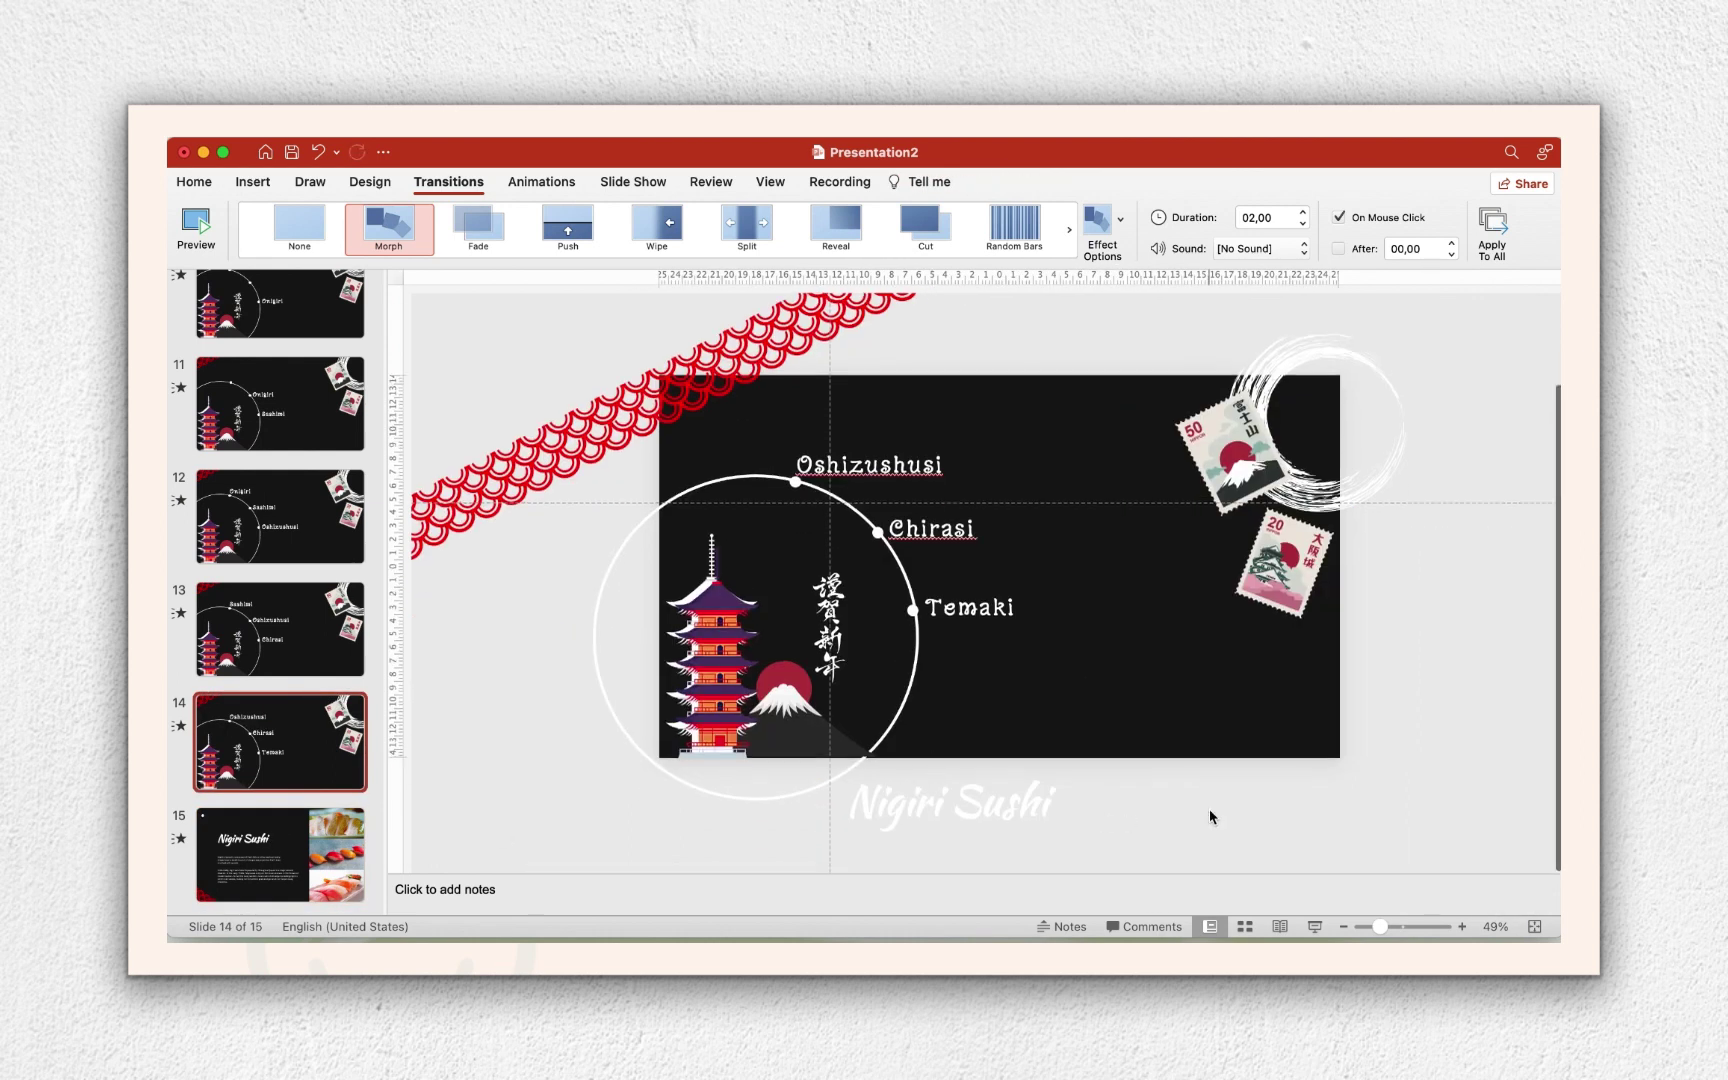
{"action": "key", "text": "cmd+v"}
{"action": "left_click_drag", "start_coordinate": [960, 575], "coordinate": [1415, 893]}
{"action": "left_click", "coordinate": [1000, 680]}
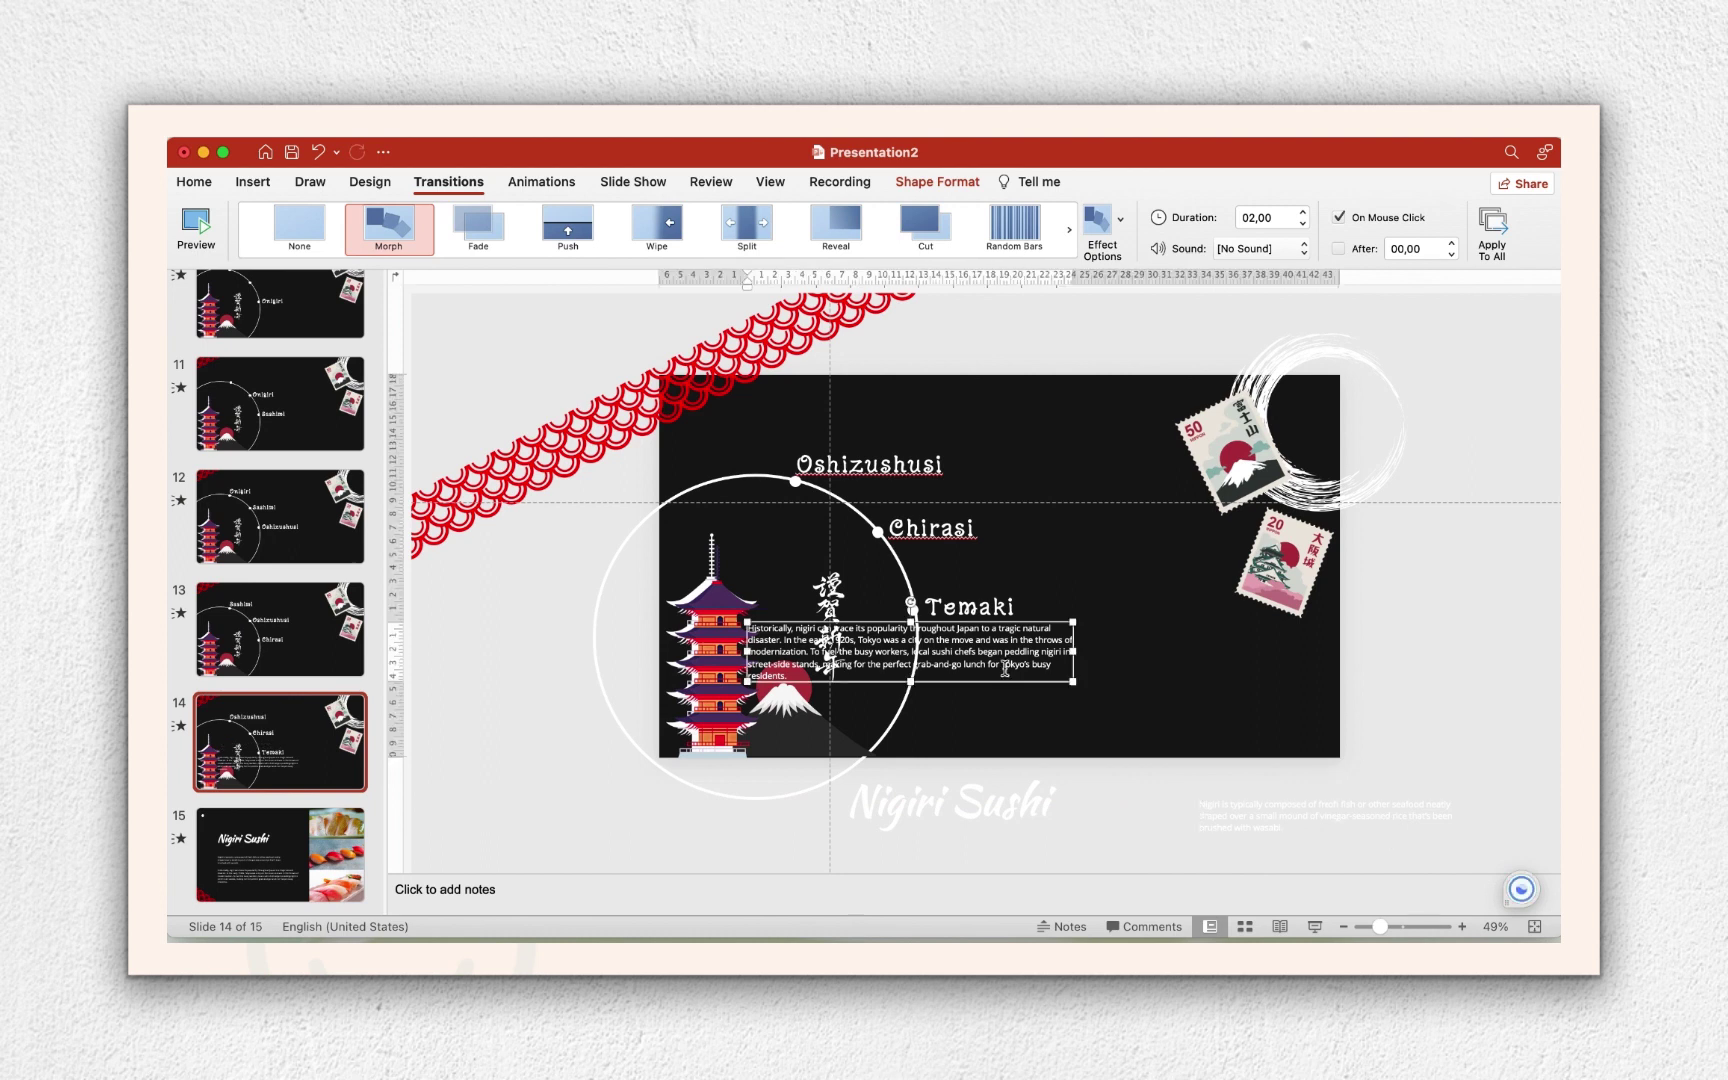
{"action": "mouse_move", "coordinate": [1000, 680]}
{"action": "left_mouse_down"}
{"action": "mouse_move", "coordinate": [1025, 885]}
{"action": "mouse_move", "coordinate": [1145, 785]}
{"action": "left_mouse_up"}
Copy the three sushi photos from slide 15 and paste them onto slide 14.
{"action": "scroll", "coordinate": [1142, 553], "scroll_direction": "down", "scroll_amount": 3}
{"action": "left_click", "coordinate": [1145, 555]}
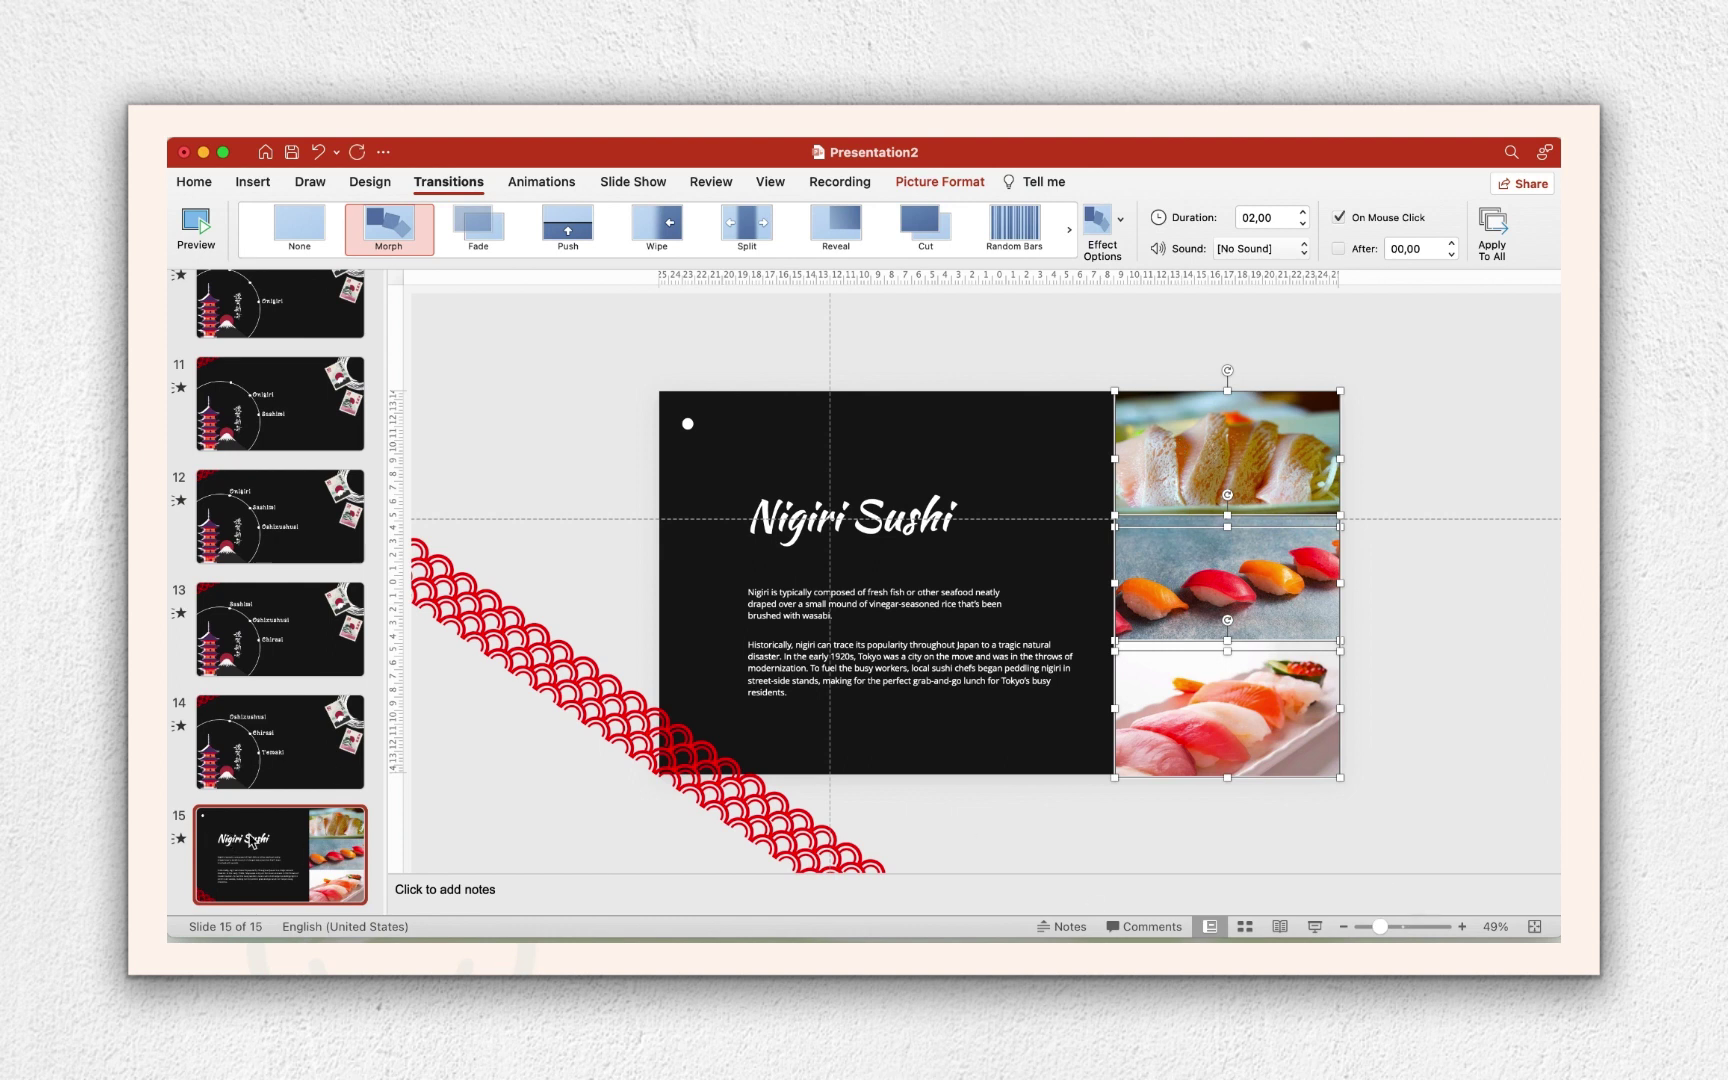
{"action": "key", "text": "Page_Up"}
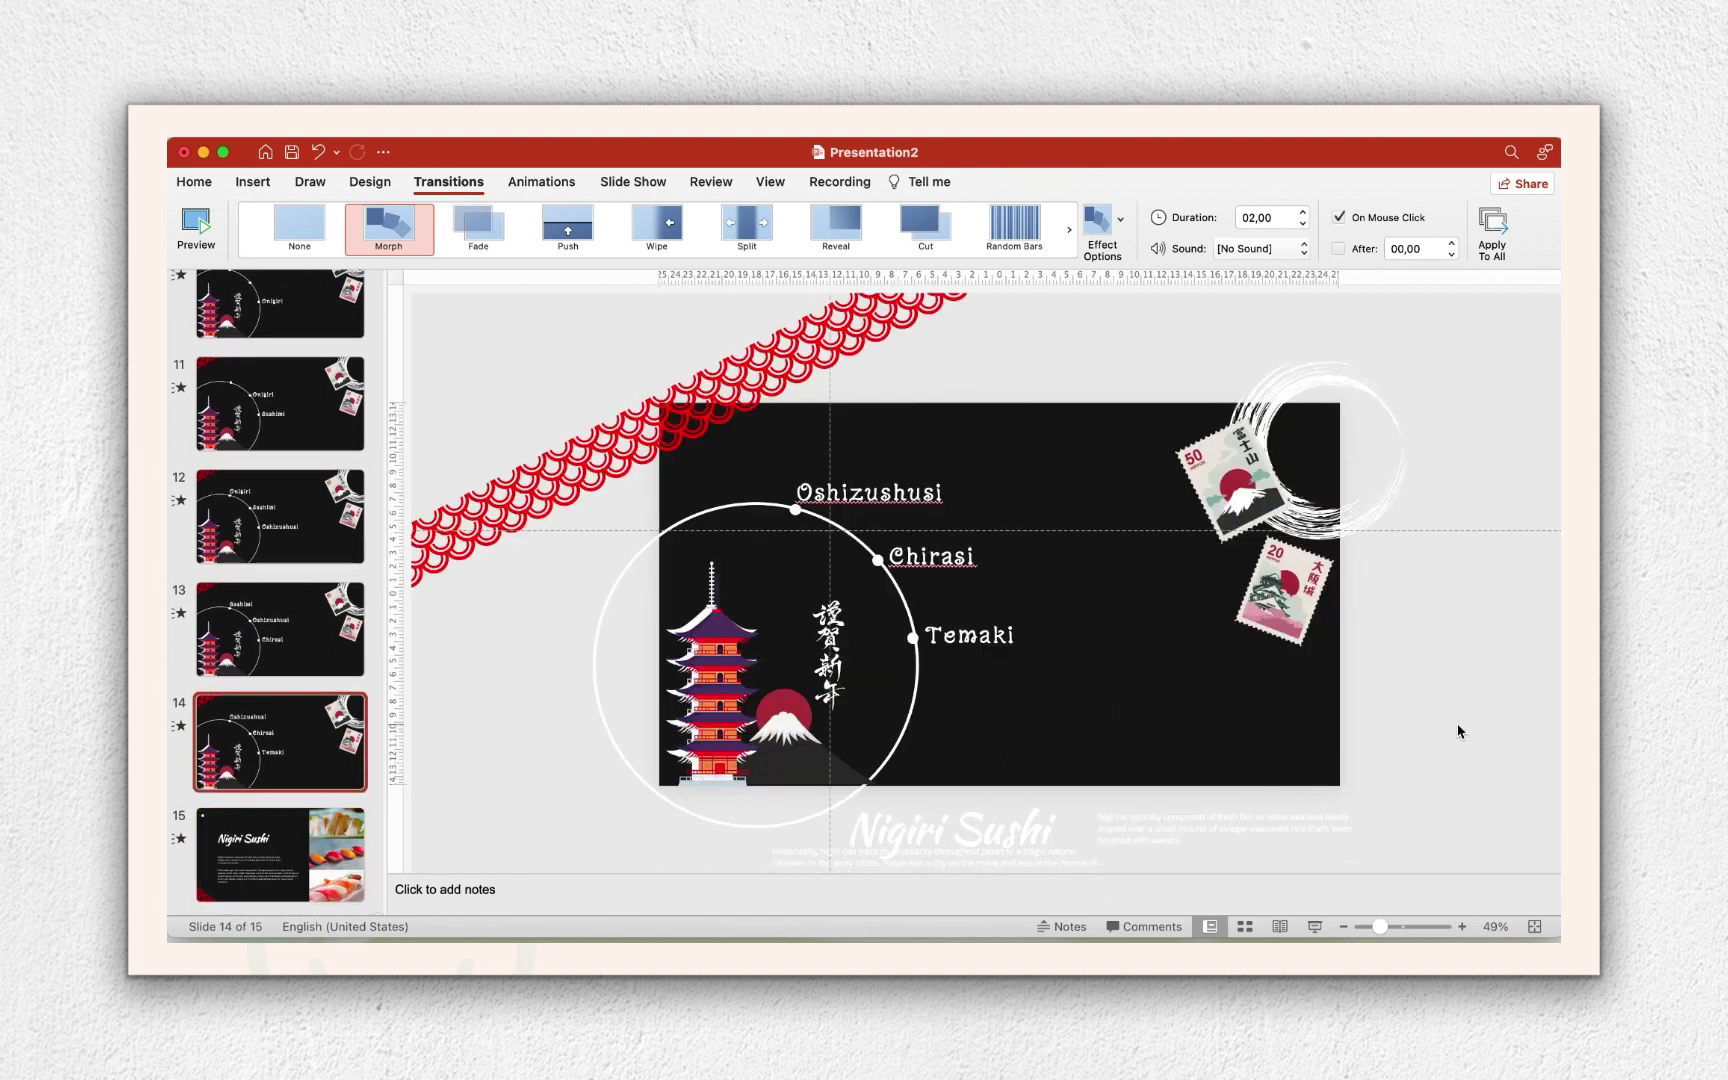
{"action": "key", "text": "super+v"}
Shrink the top sushi photo onto the 50 stamp and send it behind the stamp.
{"action": "left_click", "coordinate": [1230, 460]}
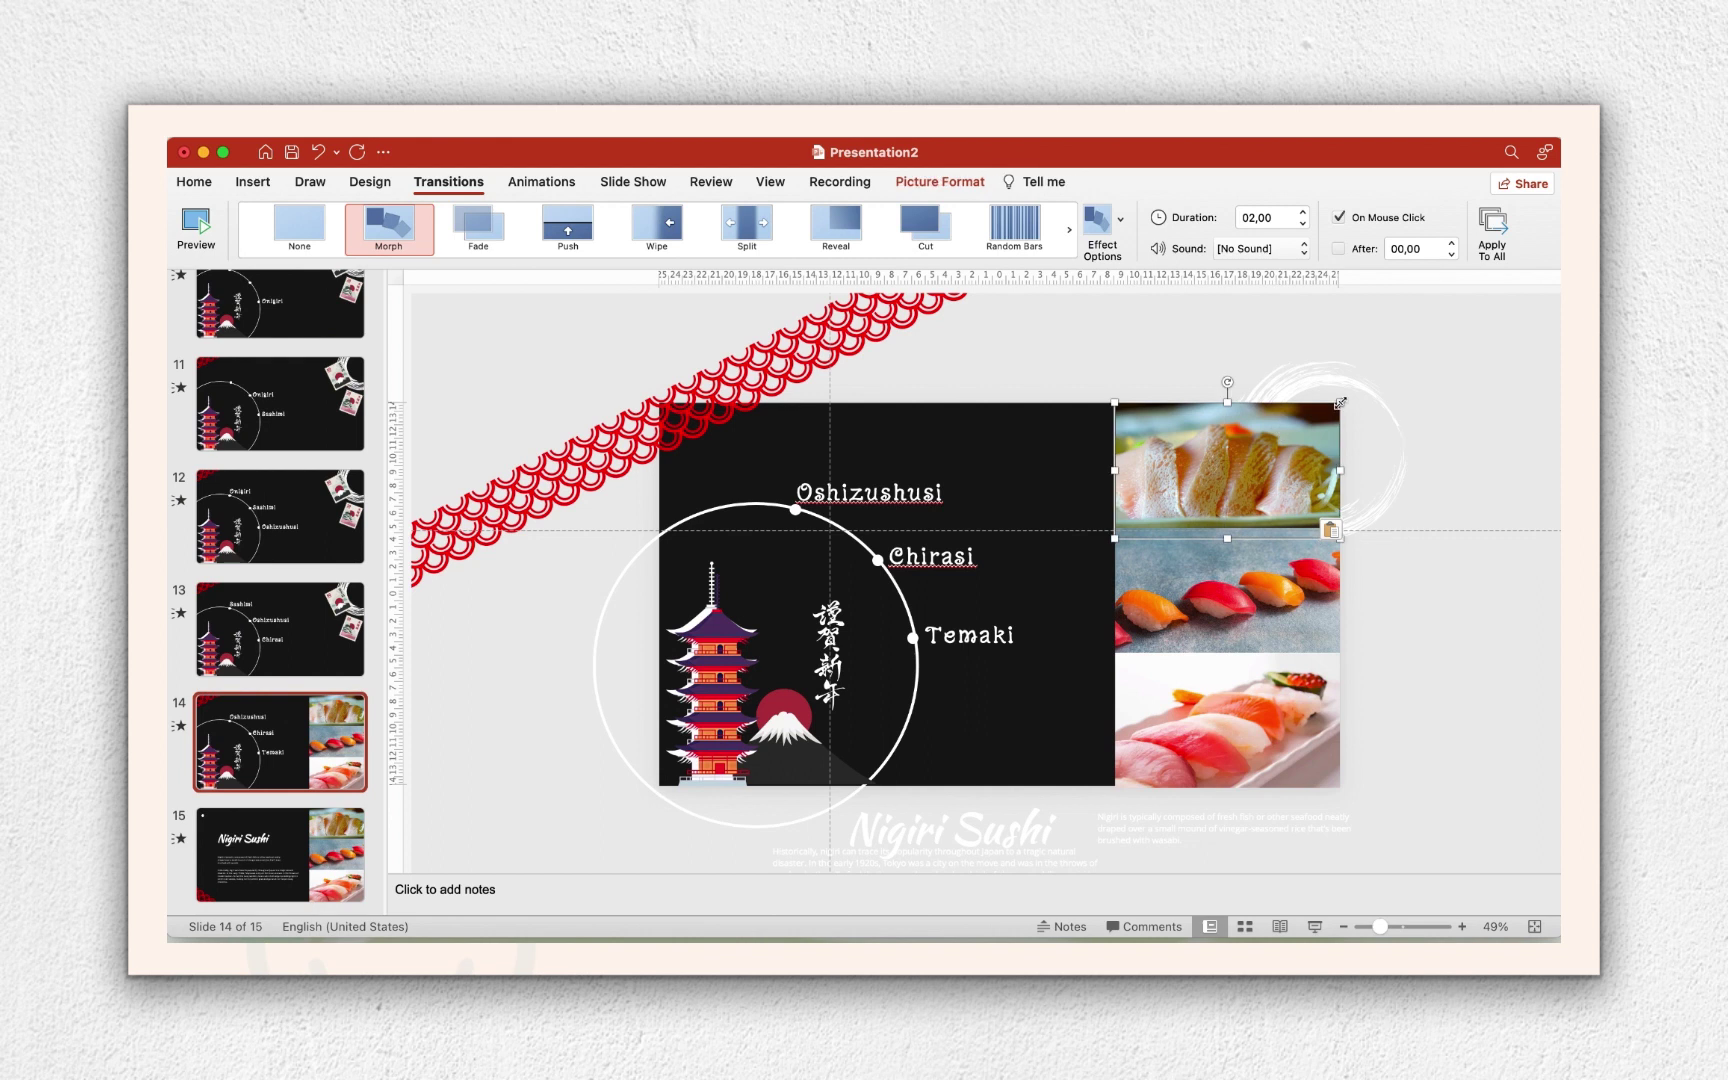
{"action": "mouse_move", "coordinate": [1340, 403]}
{"action": "left_mouse_down"}
{"action": "mouse_move", "coordinate": [1175, 500]}
{"action": "mouse_move", "coordinate": [1232, 472]}
{"action": "left_mouse_up"}
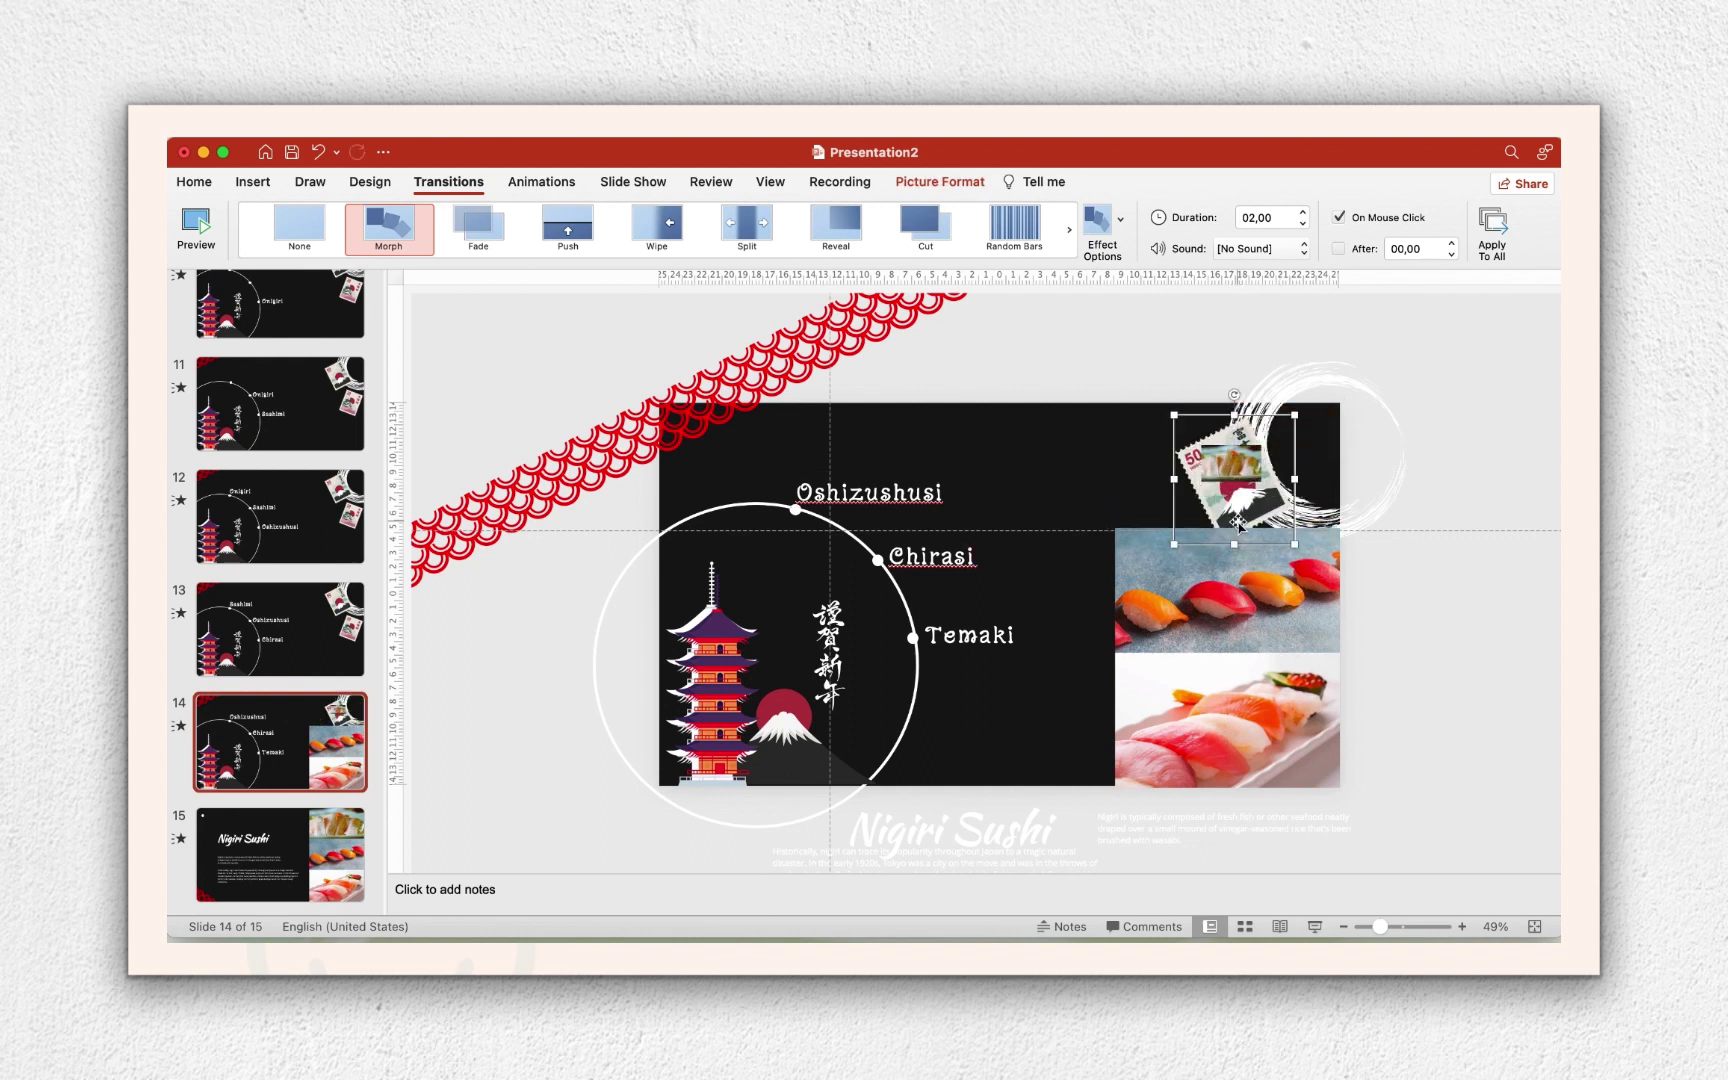
{"action": "right_click", "coordinate": [1238, 523]}
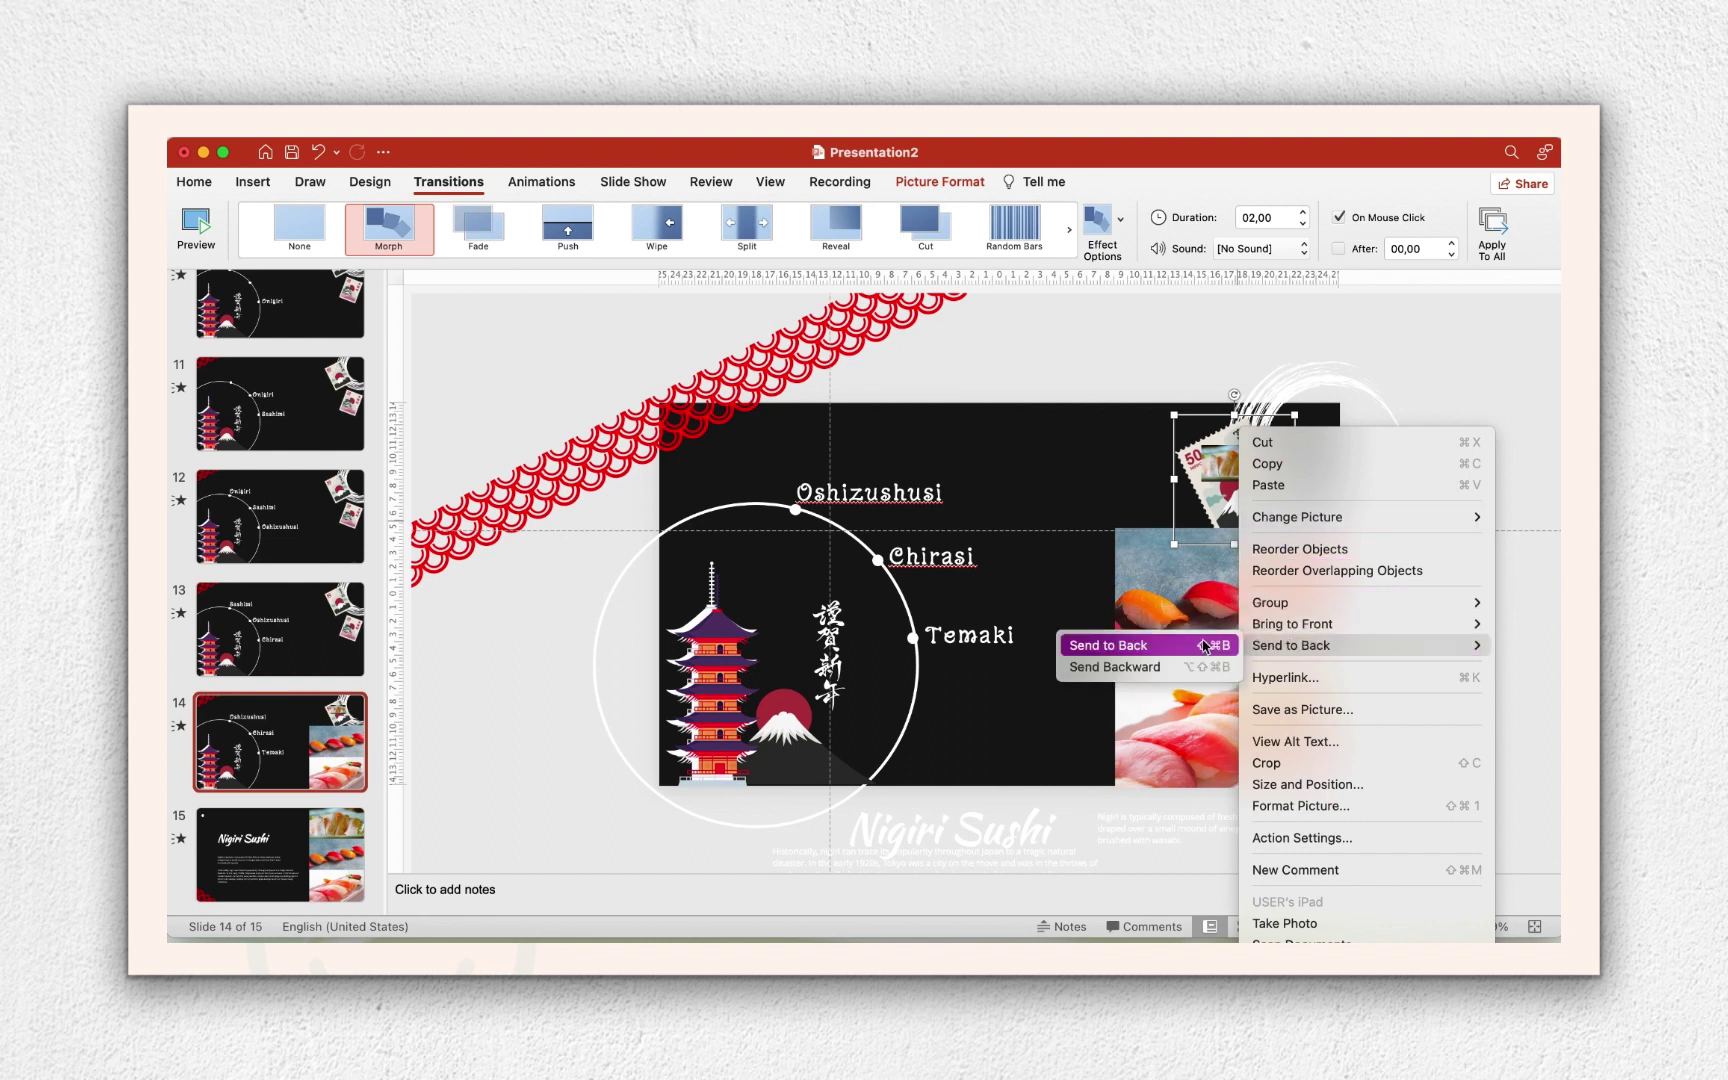
{"action": "left_click", "coordinate": [1186, 645]}
Shrink the slate sushi photo onto the 20 stamp and send the stamp photos to the back.
{"action": "mouse_move", "coordinate": [1340, 528]}
{"action": "left_mouse_down"}
{"action": "mouse_move", "coordinate": [1083, 615]}
{"action": "mouse_move", "coordinate": [1331, 654]}
{"action": "mouse_move", "coordinate": [1157, 752]}
{"action": "mouse_move", "coordinate": [1289, 611]}
{"action": "mouse_move", "coordinate": [1292, 571]}
{"action": "mouse_move", "coordinate": [1320, 593]}
{"action": "mouse_move", "coordinate": [1268, 606]}
{"action": "left_mouse_up"}
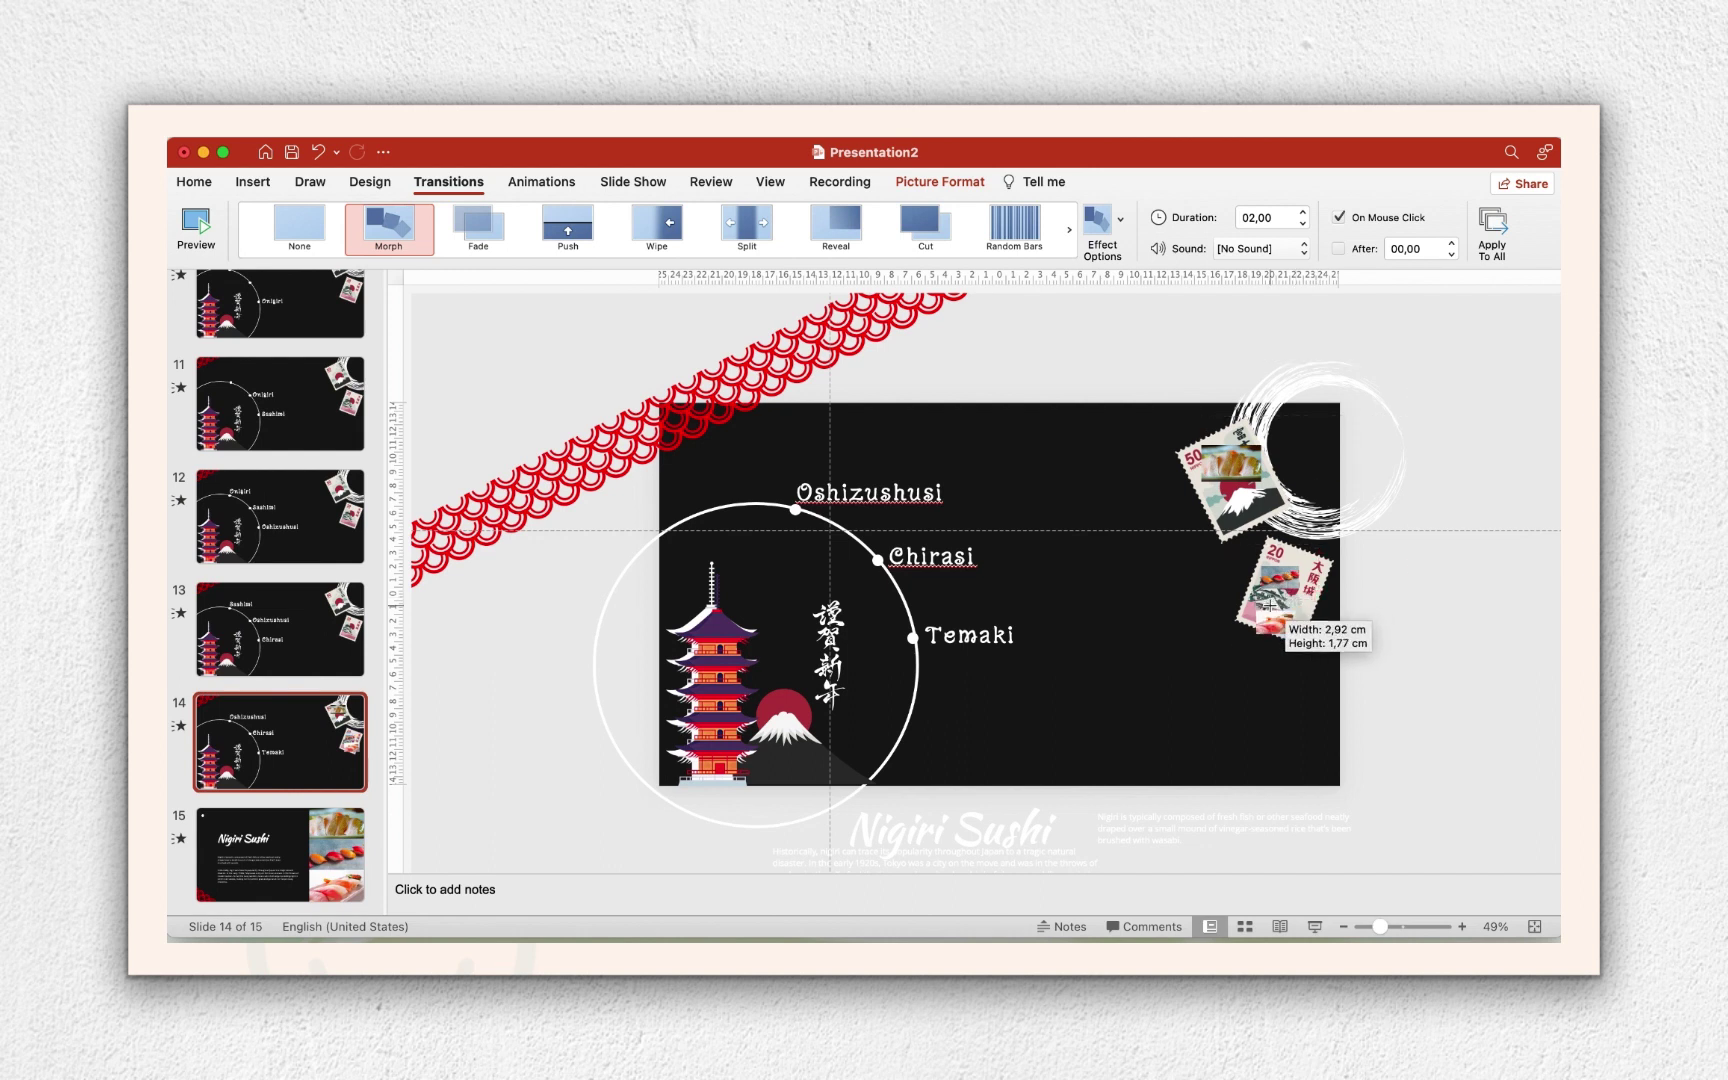
{"action": "right_click", "coordinate": [1300, 606]}
{"action": "mouse_move", "coordinate": [1343, 602]}
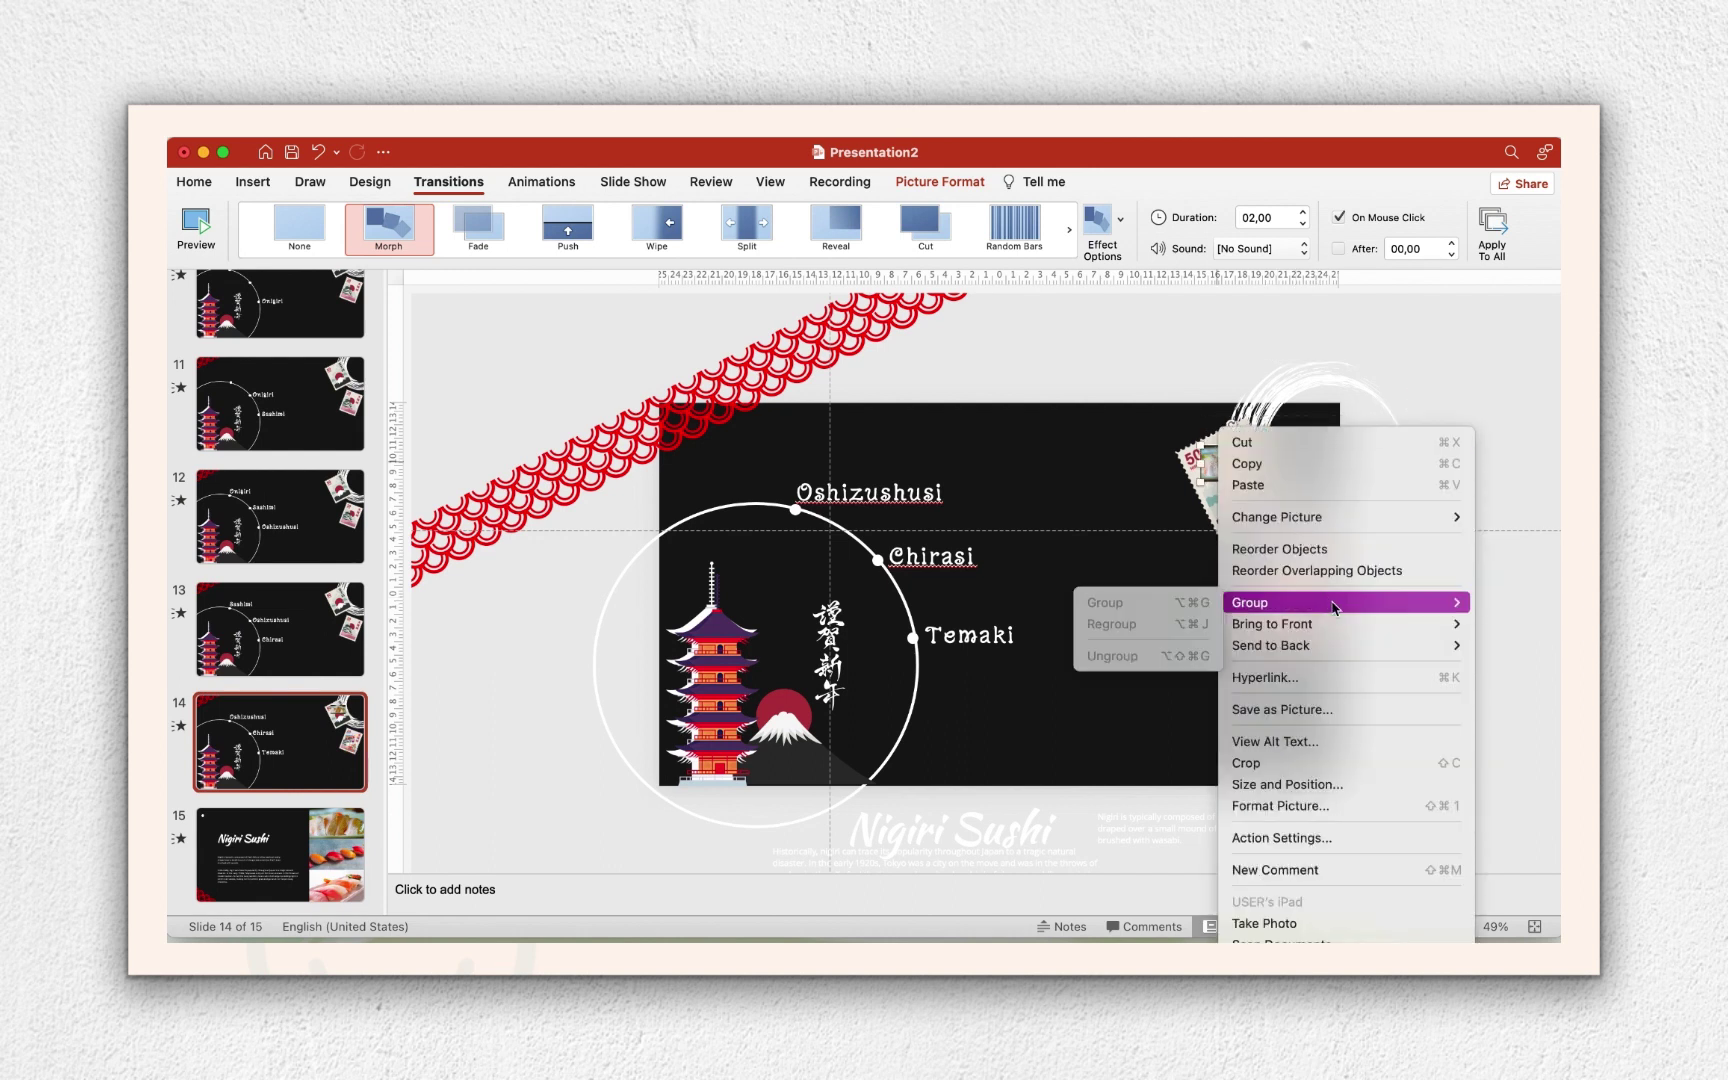
{"action": "left_click", "coordinate": [1120, 645]}
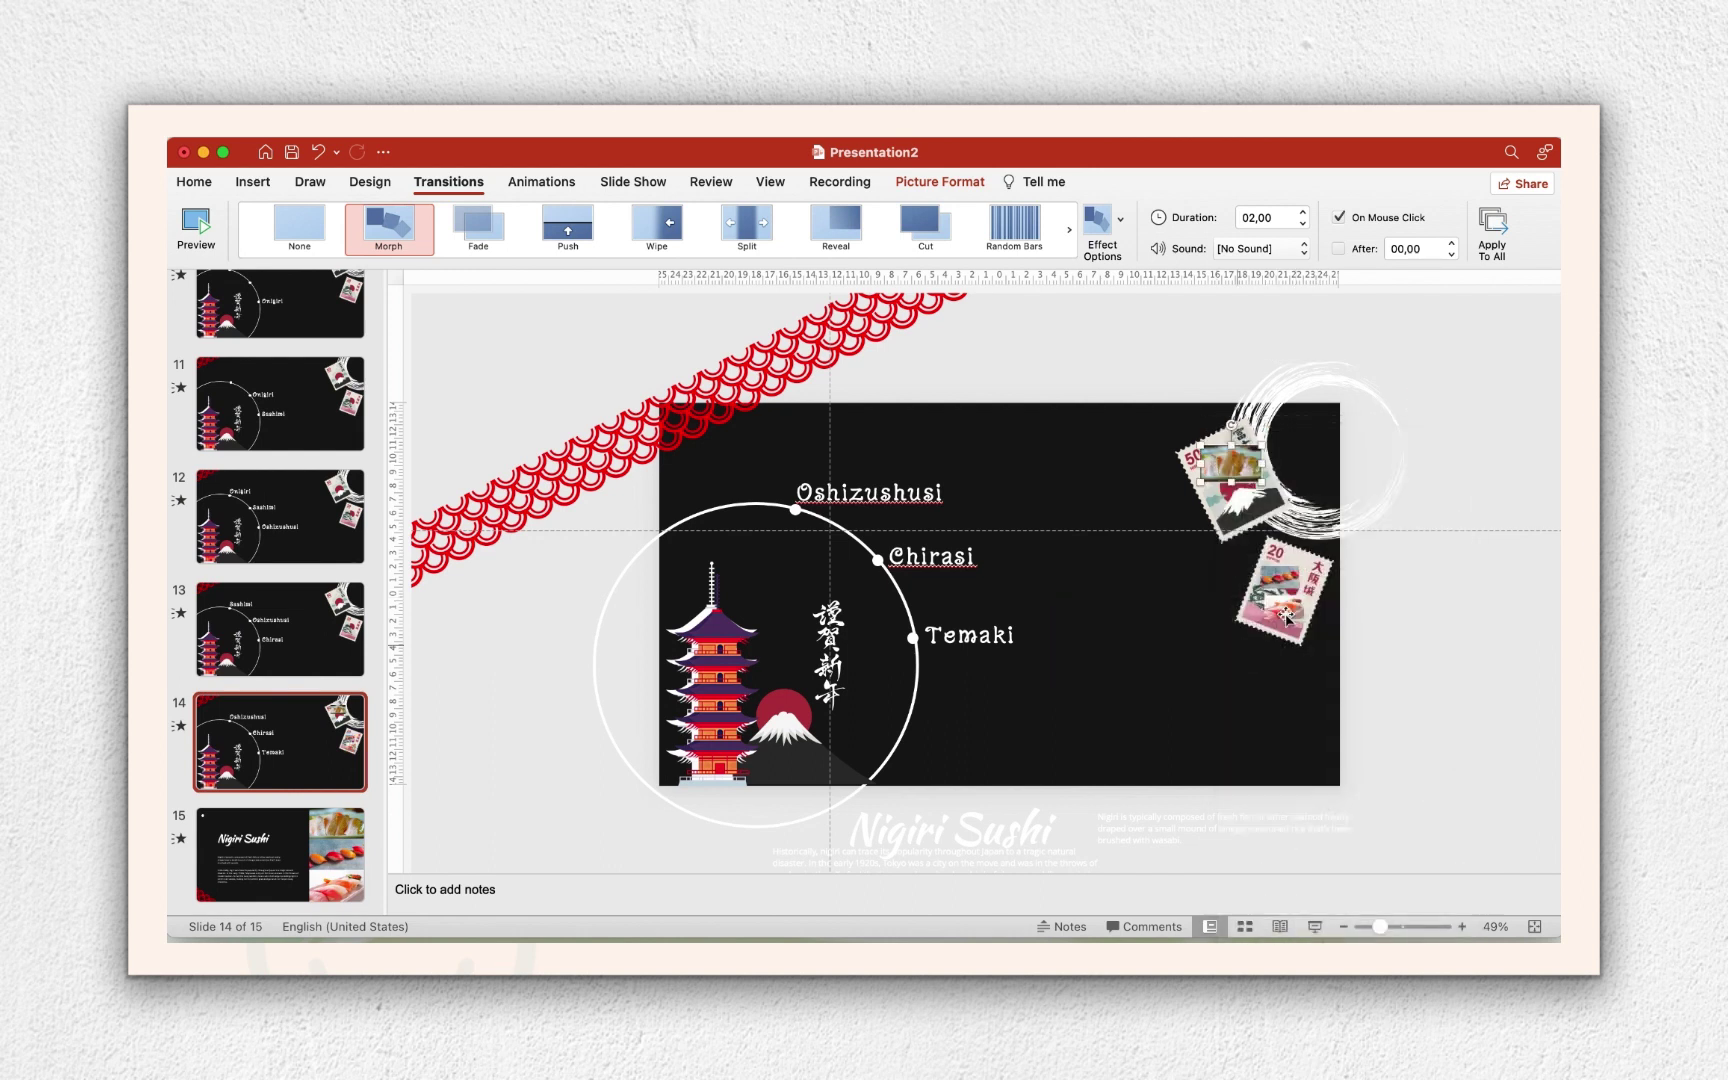
{"action": "right_click", "coordinate": [1283, 585]}
{"action": "mouse_move", "coordinate": [1411, 645]}
{"action": "left_click", "coordinate": [1208, 665]}
{"action": "right_click", "coordinate": [1281, 612]}
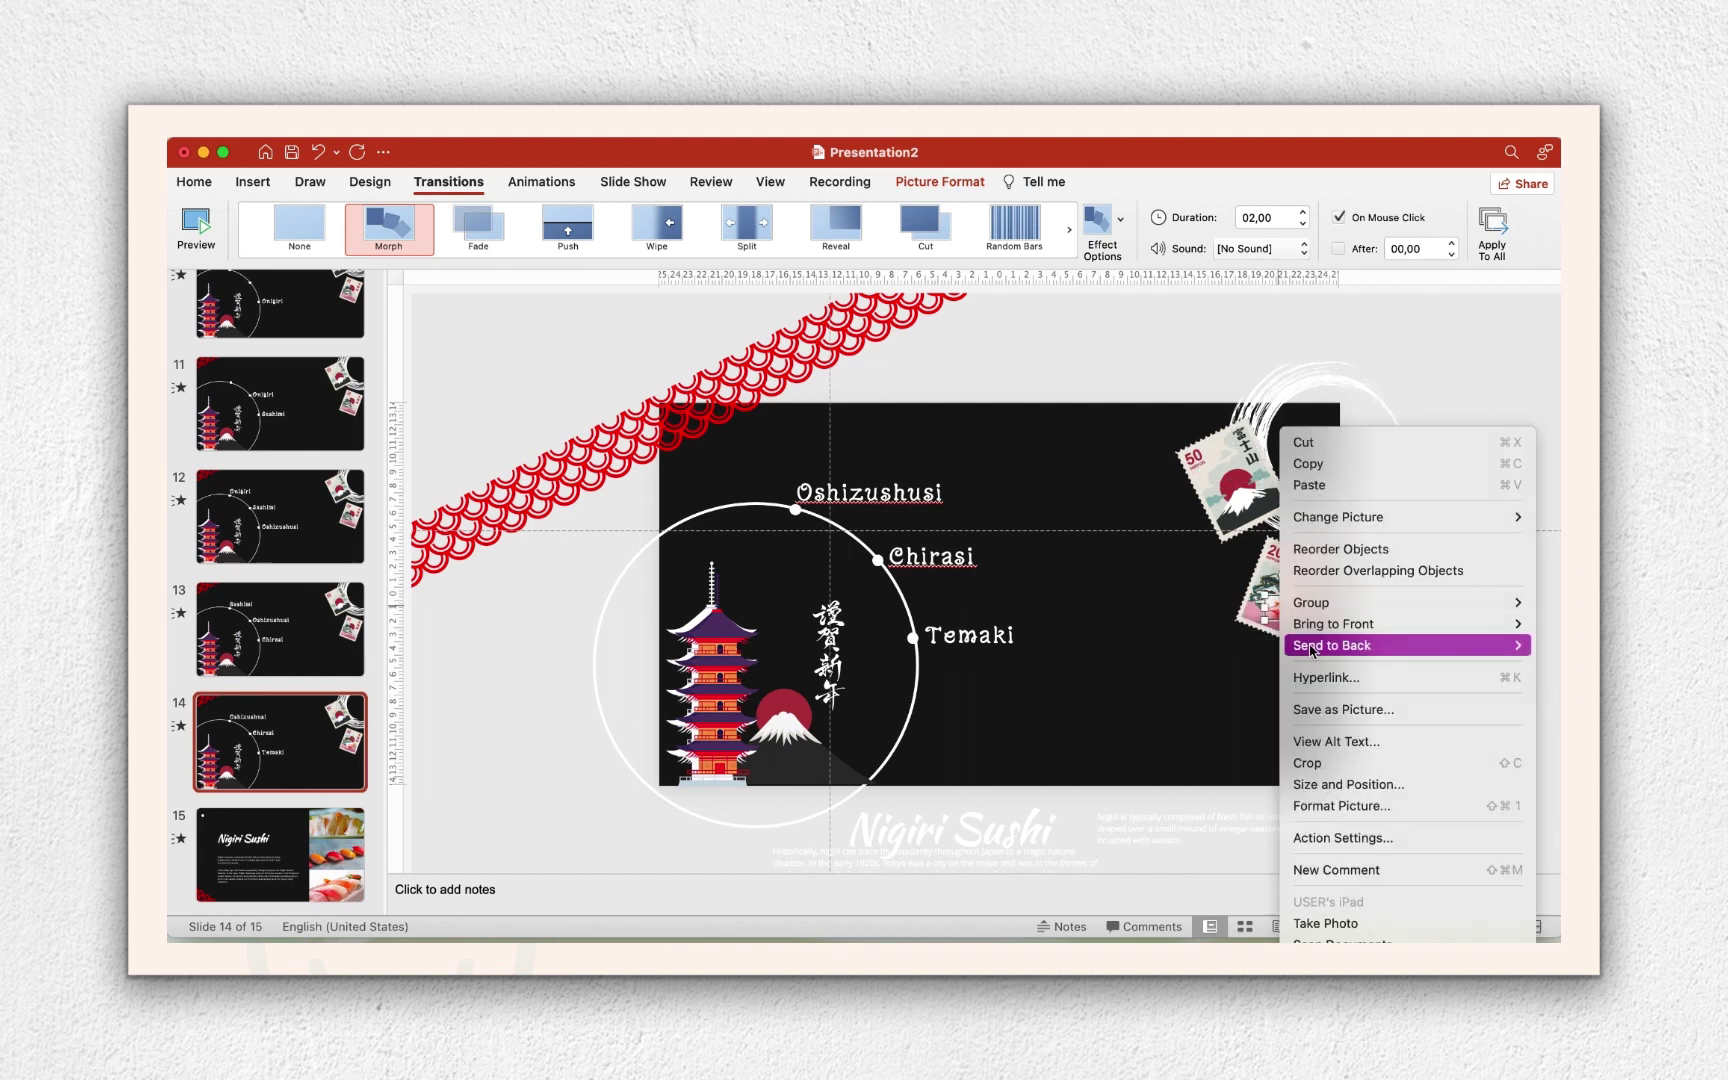
{"action": "left_click", "coordinate": [1180, 660]}
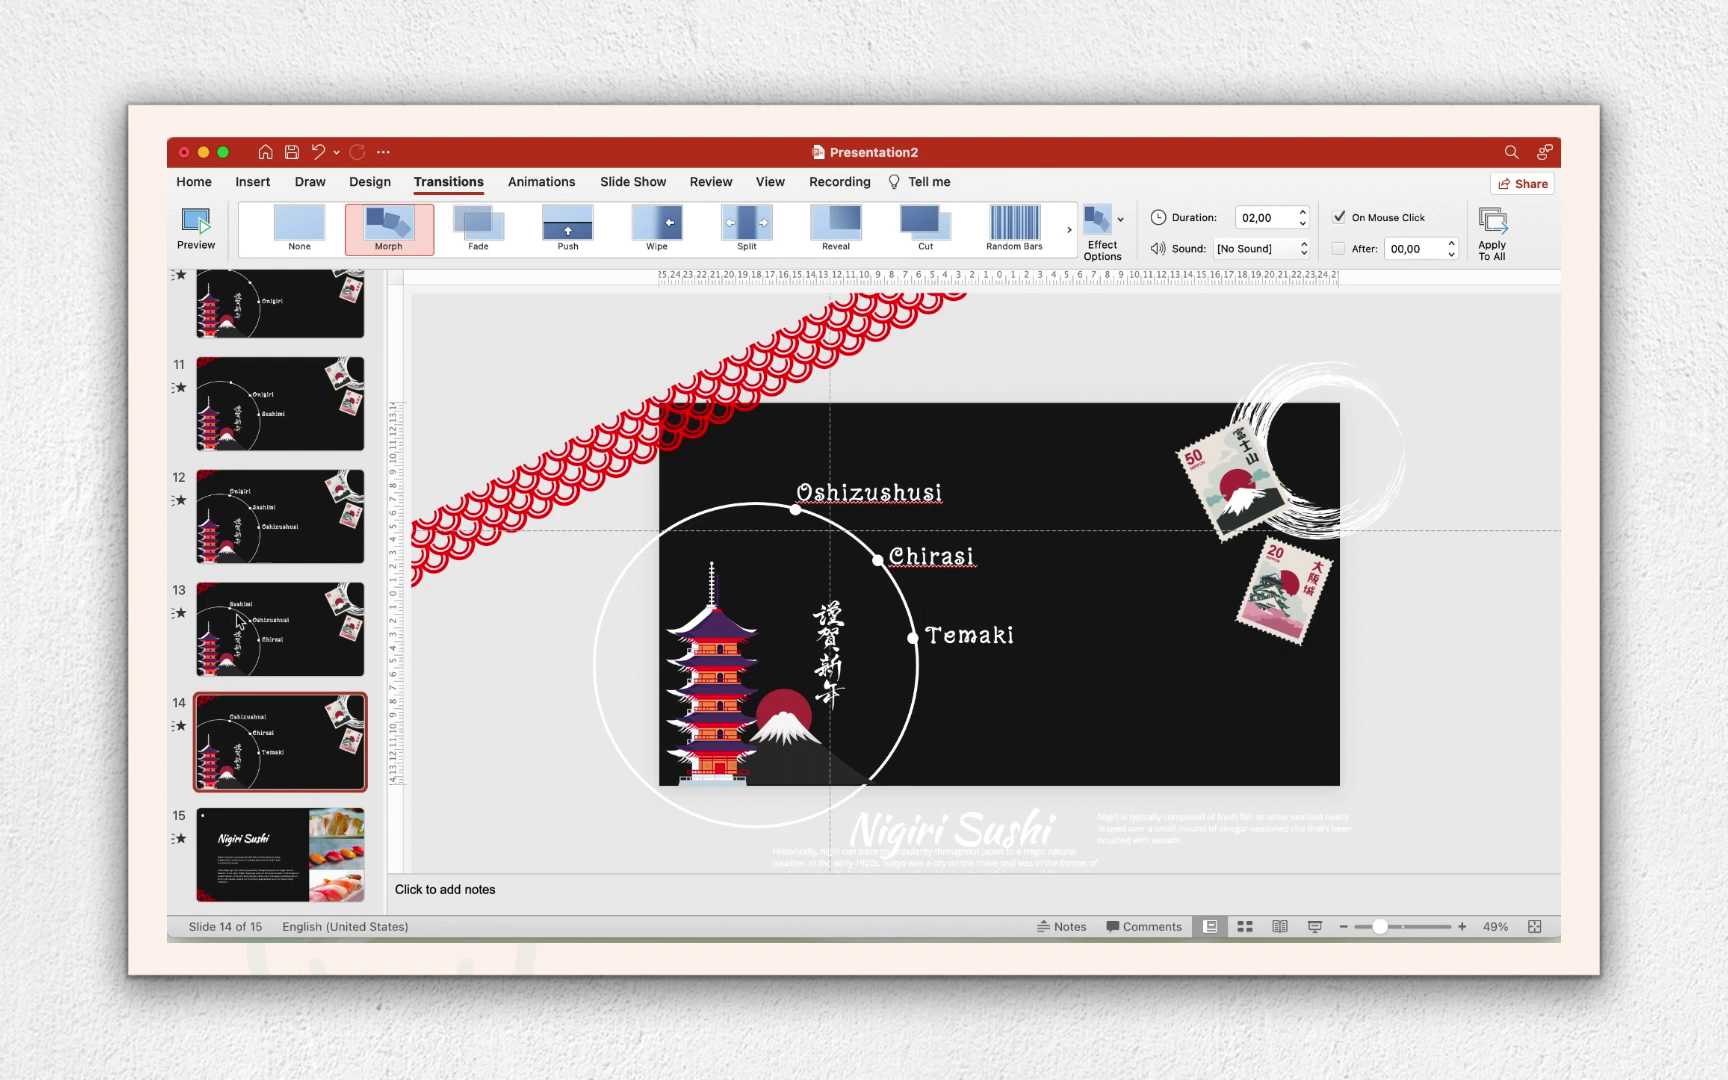
{"action": "scroll", "coordinate": [240, 620], "scroll_direction": "up", "scroll_amount": 10}
{"action": "left_click", "coordinate": [295, 700]}
Paste the Yakiniku title, description and photo onto slide 3, parked off its right edge.
{"action": "left_click", "coordinate": [1229, 577]}
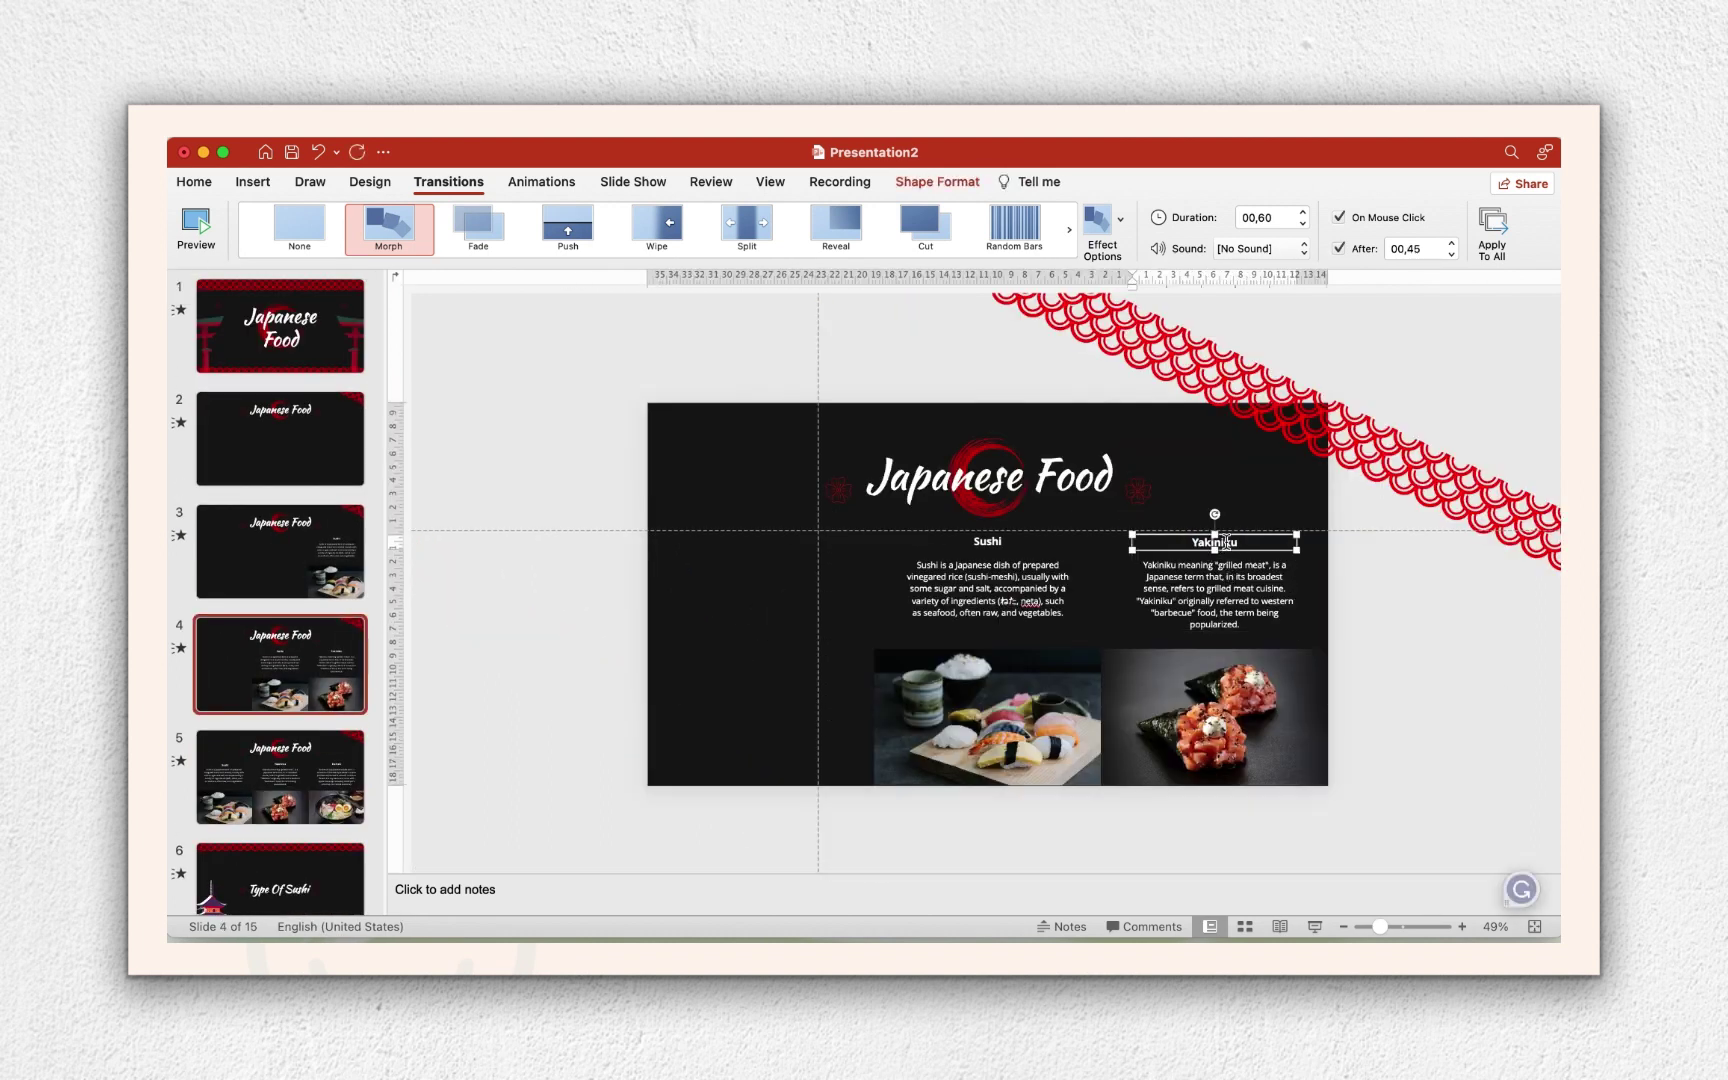
{"action": "left_click", "coordinate": [346, 565]}
{"action": "key", "text": "cmd+v"}
{"action": "left_click_drag", "start_coordinate": [1250, 708], "coordinate": [1476, 708]}
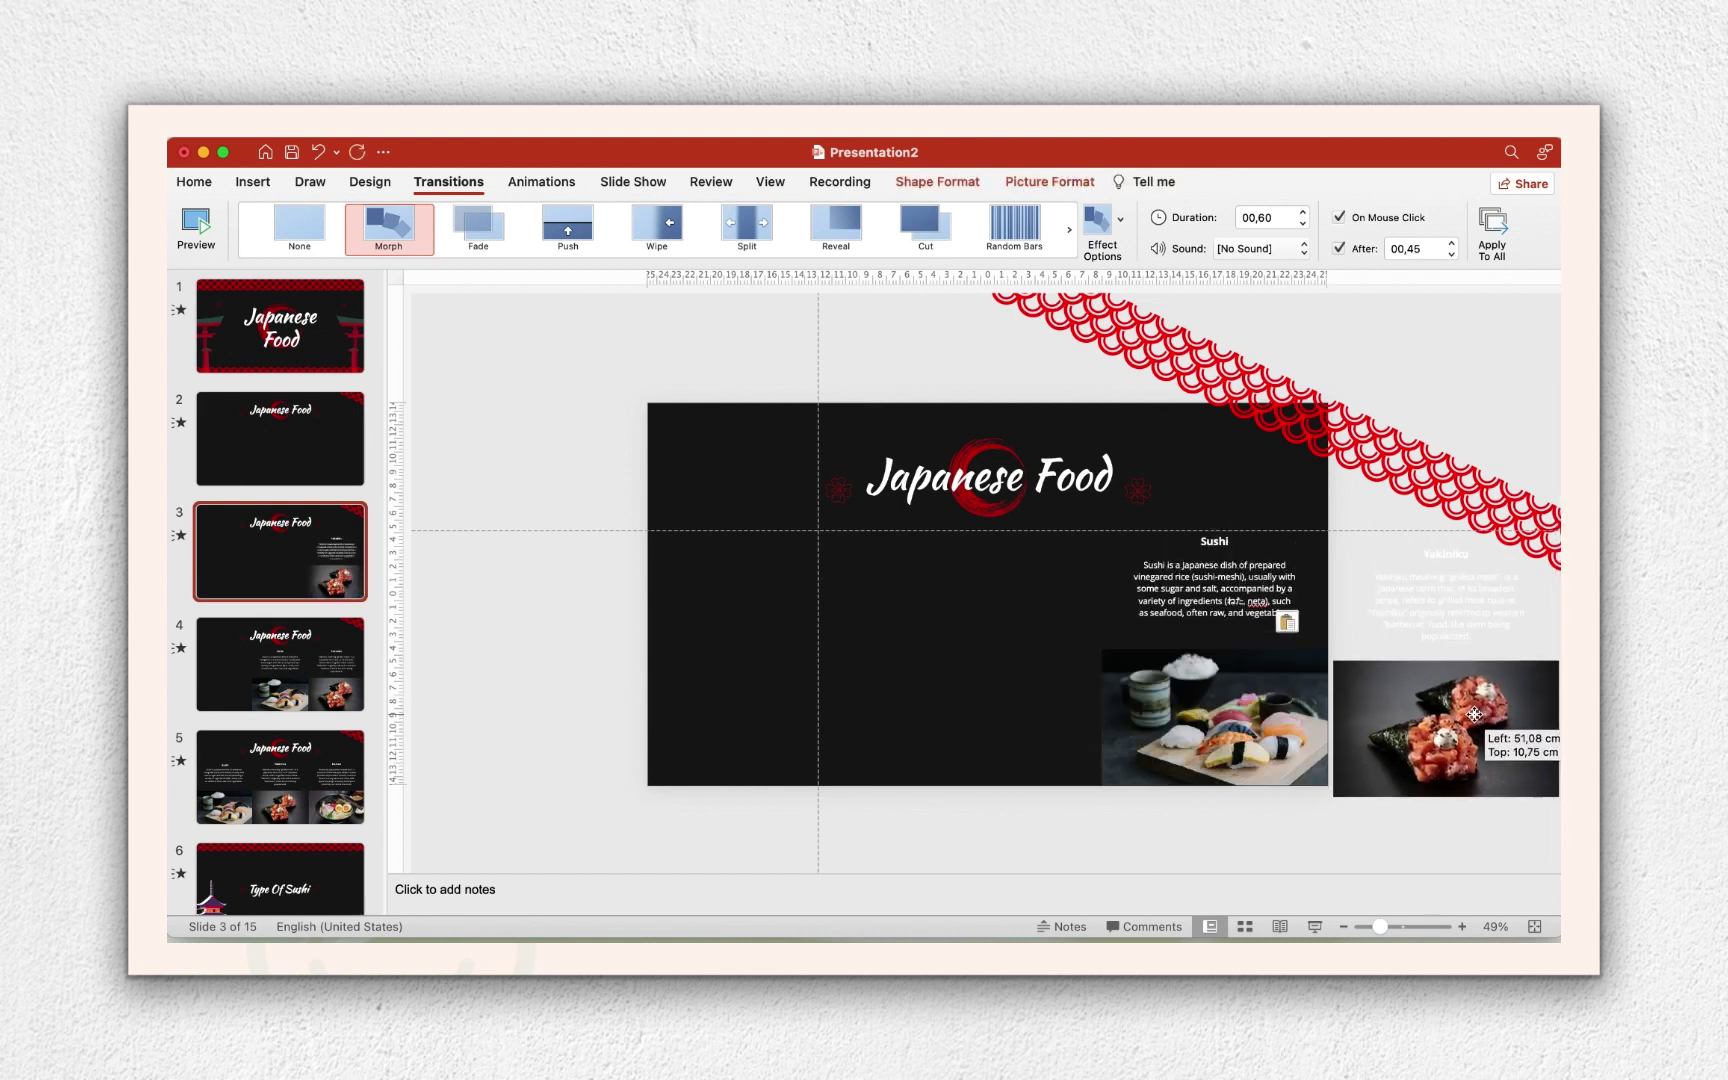
Copy the Ramen photo and text from slide 5 onto slide 4, parked off its right edge.
{"action": "left_click", "coordinate": [247, 778]}
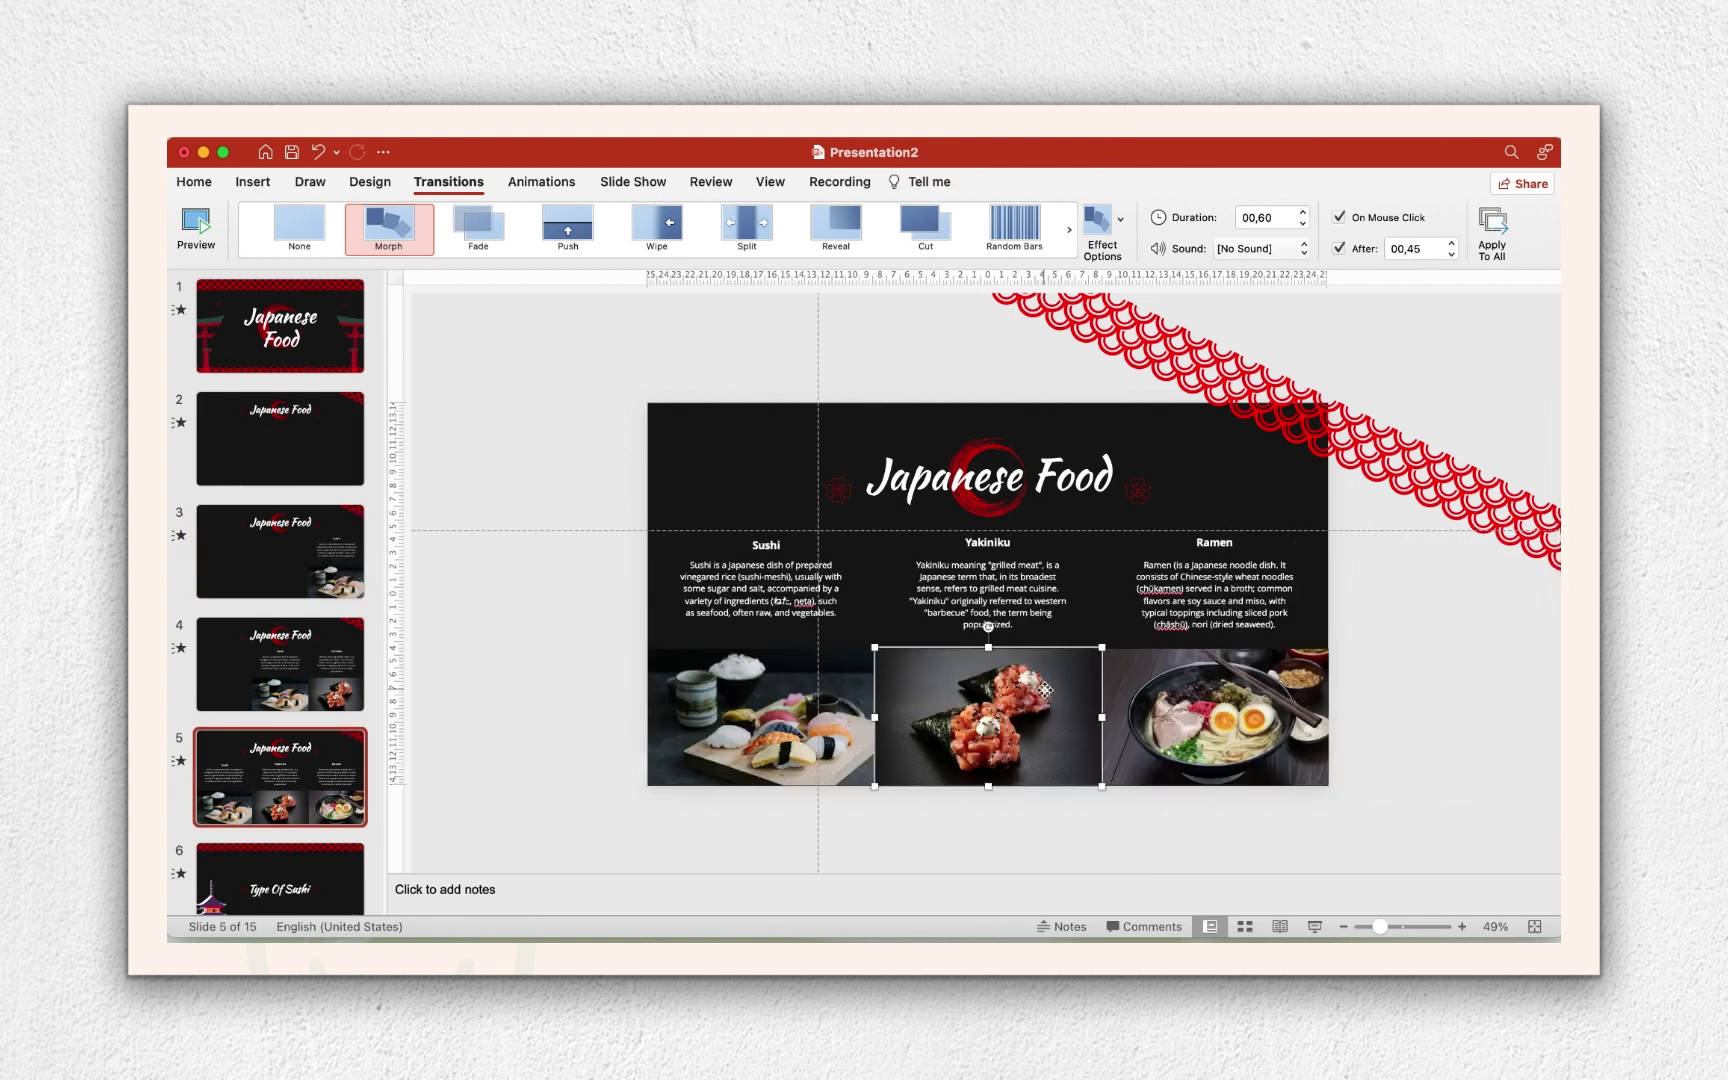
{"action": "left_click", "coordinate": [300, 560]}
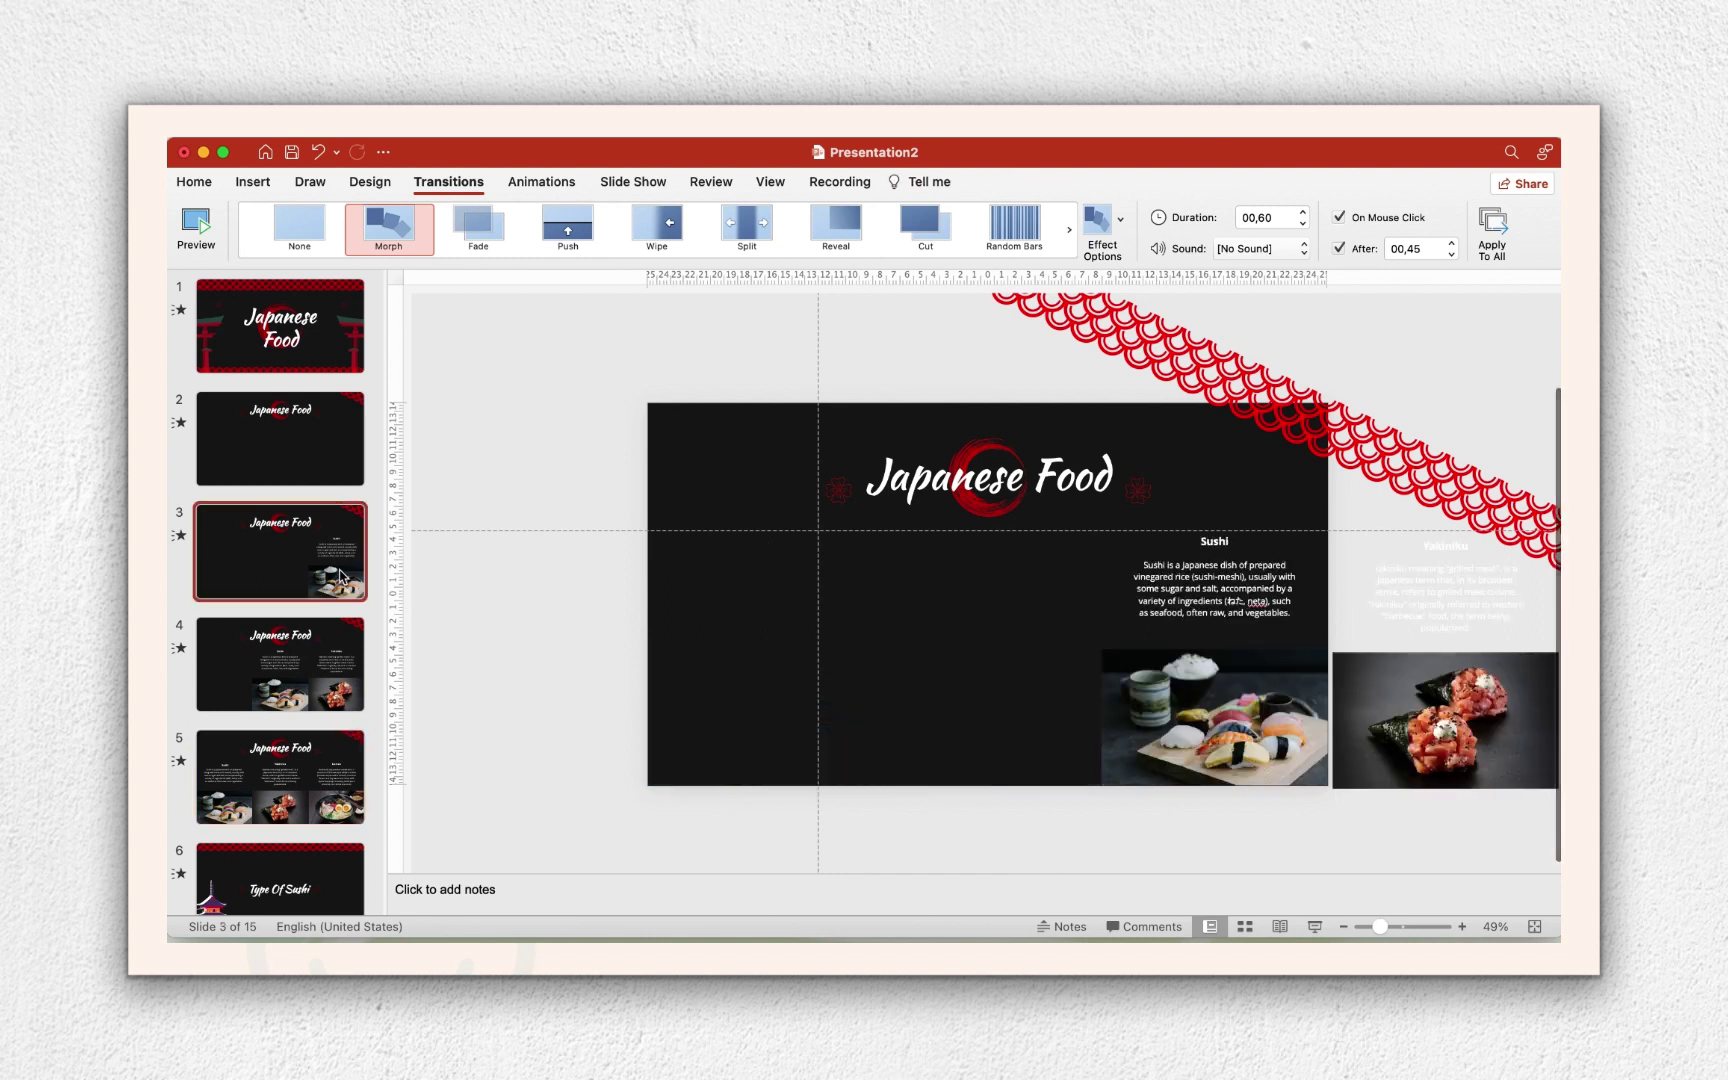
{"action": "left_click", "coordinate": [310, 673]}
{"action": "left_click", "coordinate": [343, 826]}
{"action": "left_click", "coordinate": [1215, 608]}
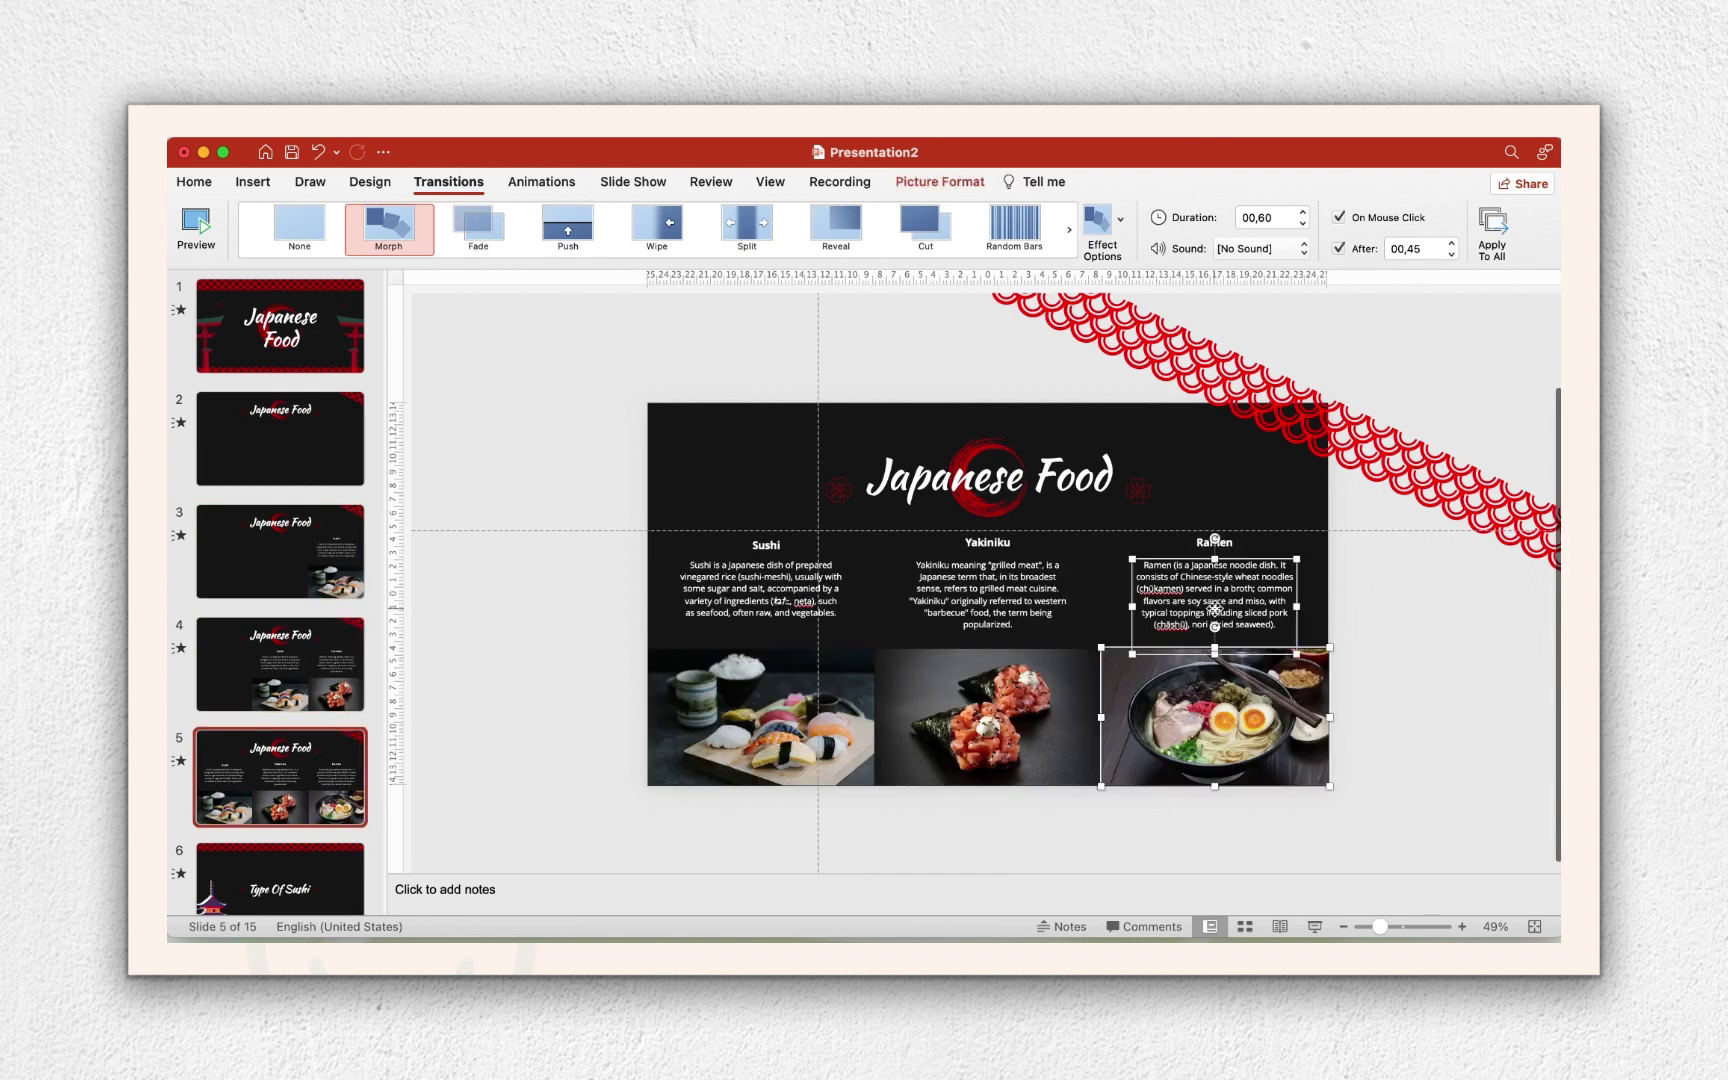
{"action": "left_click", "coordinate": [310, 673]}
{"action": "key", "text": "super+v"}
{"action": "left_click_drag", "start_coordinate": [1201, 693], "coordinate": [1455, 690]}
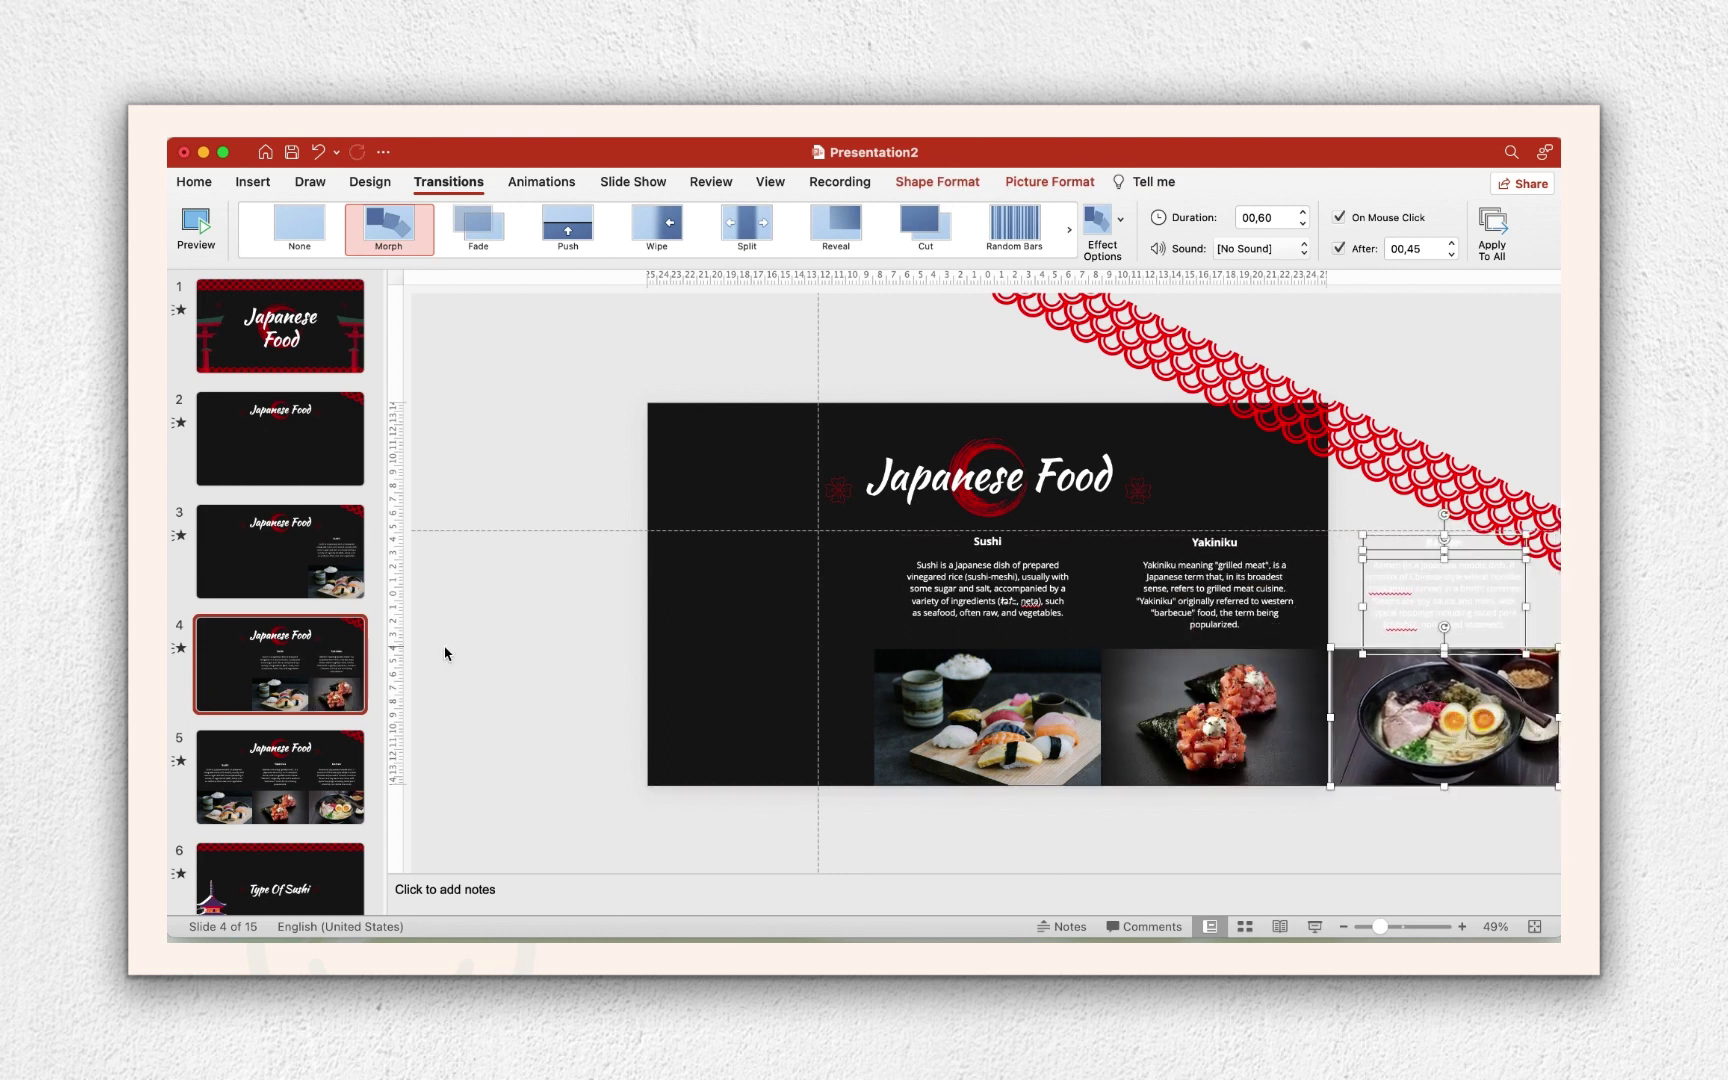
{"action": "scroll", "coordinate": [300, 600], "scroll_direction": "down", "scroll_amount": 5}
{"action": "left_click", "coordinate": [313, 617]}
Undo the last two changes to remove the extra duplicated timeline slide.
{"action": "left_click", "coordinate": [273, 514]}
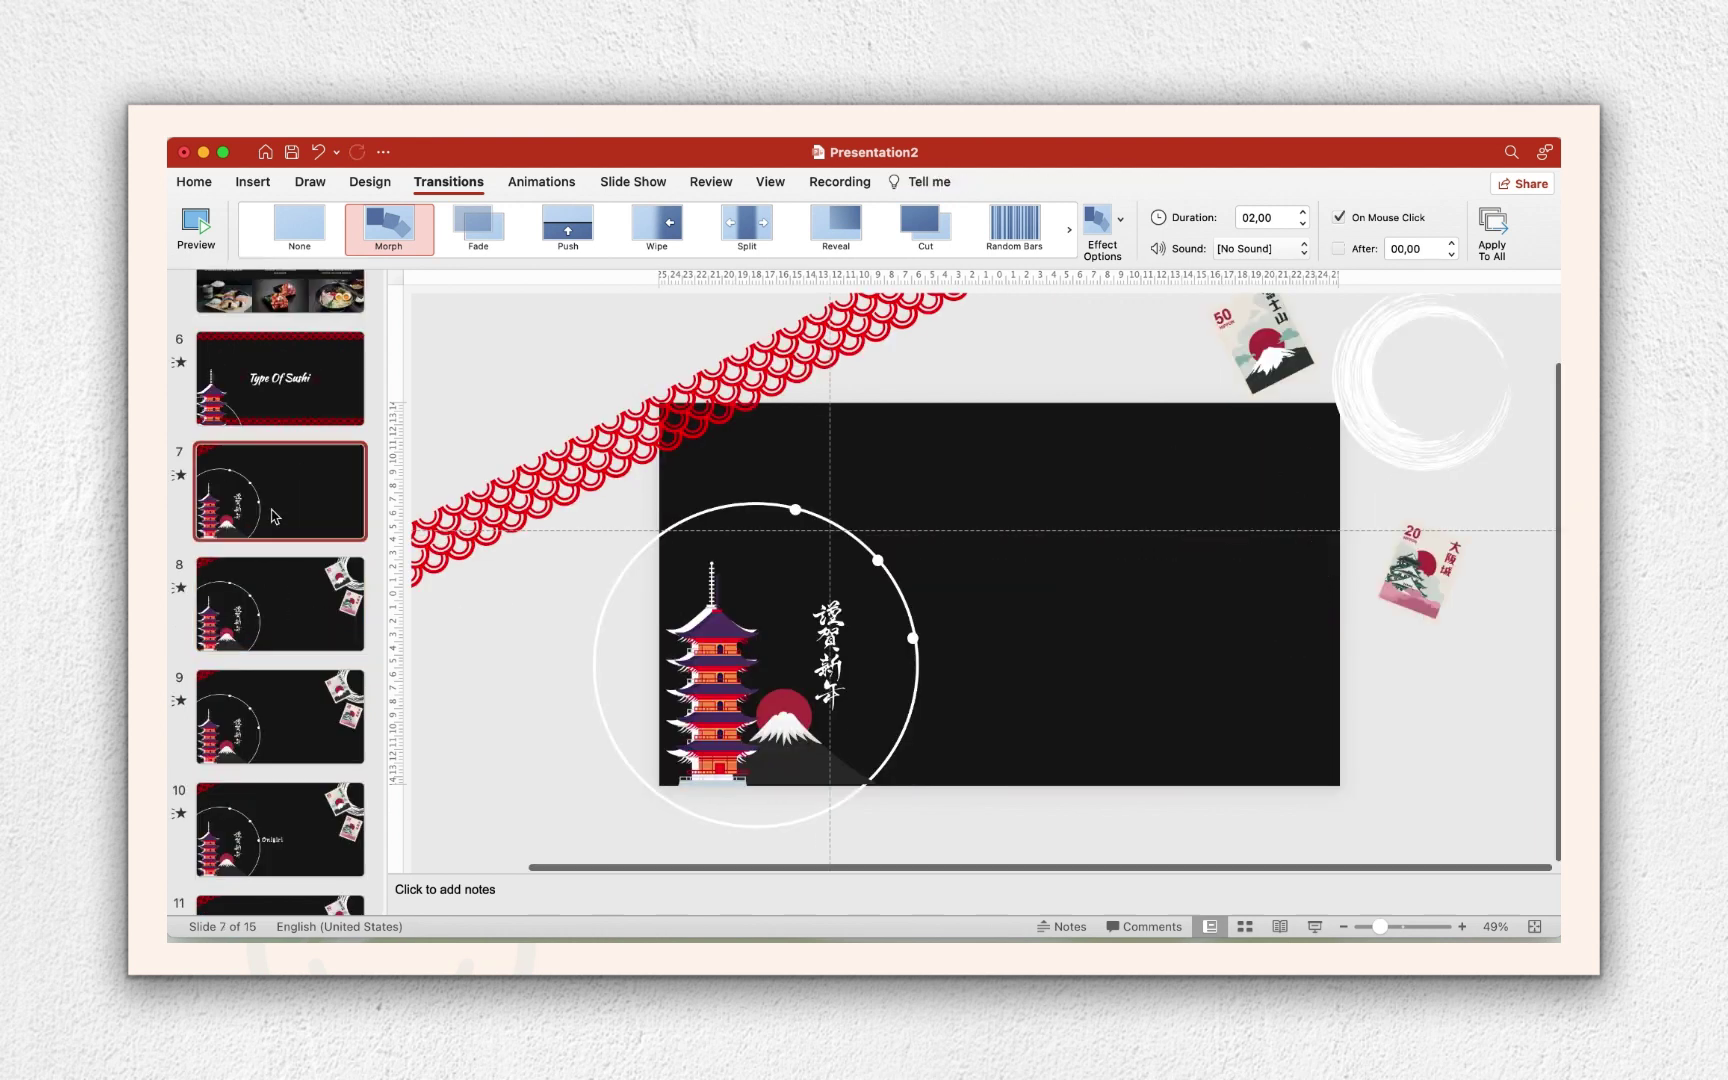
{"action": "left_click", "coordinate": [278, 600]}
{"action": "left_click", "coordinate": [295, 706]}
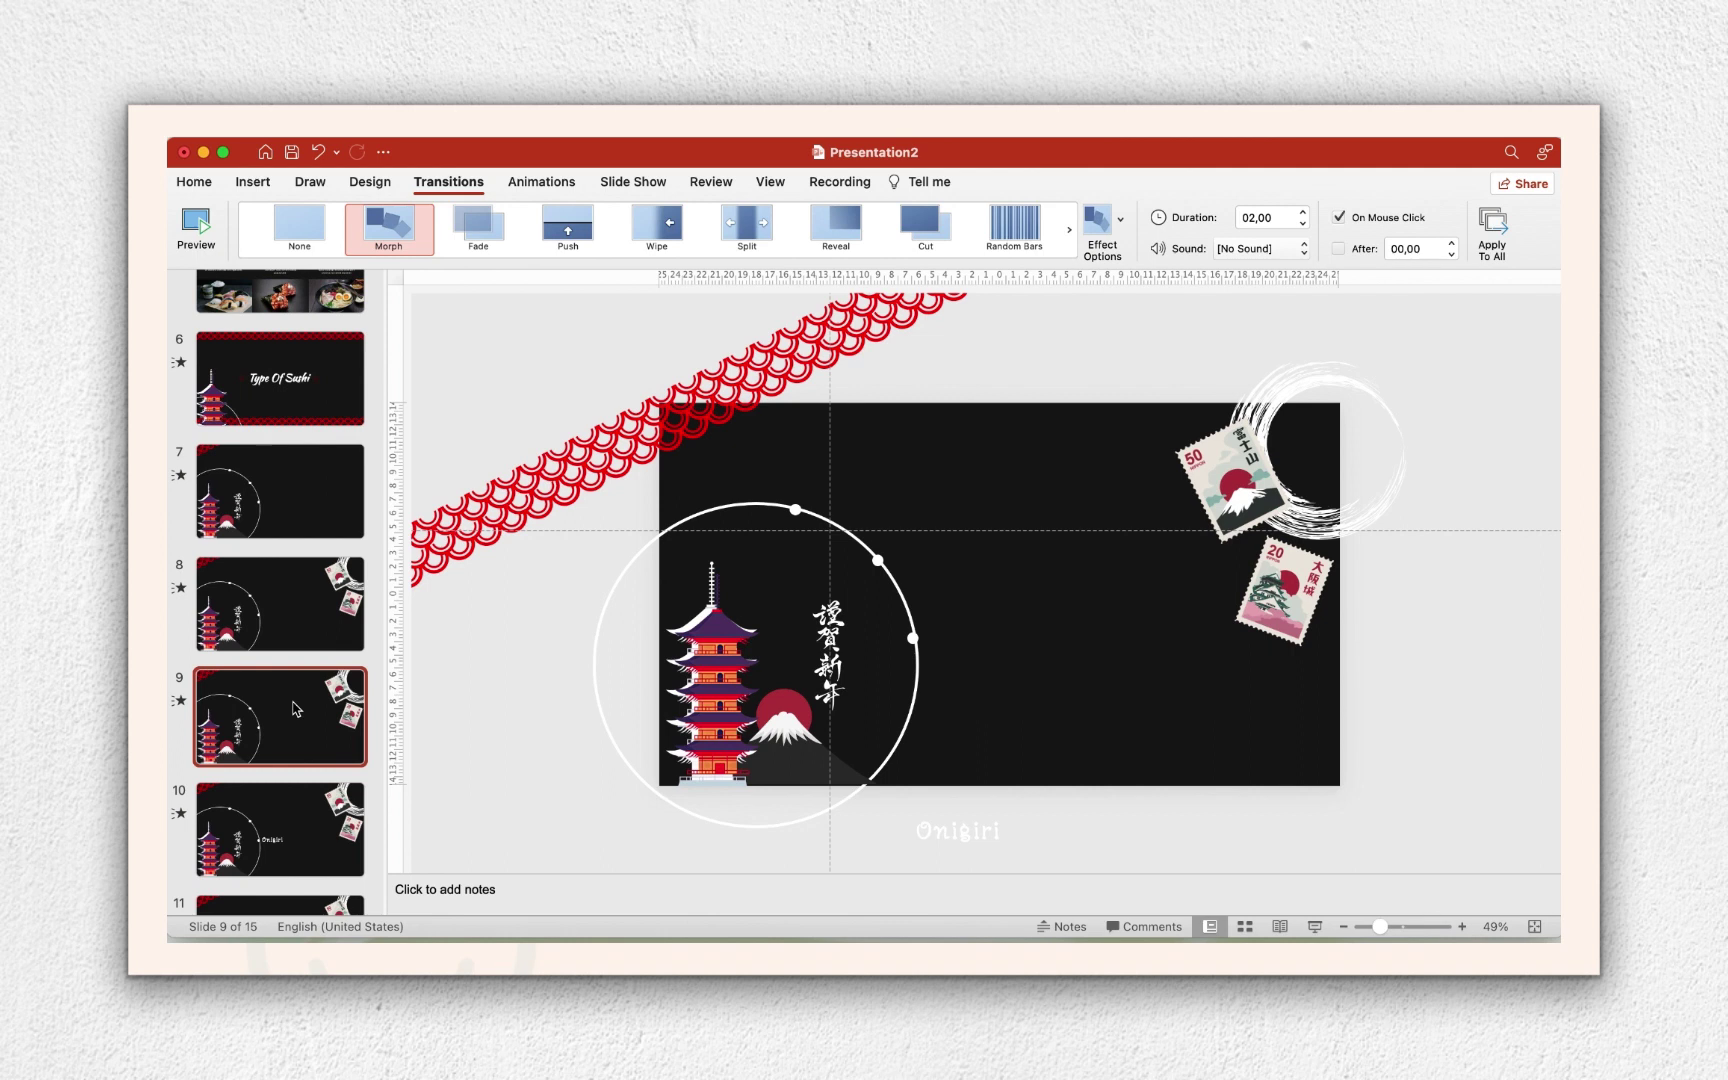
{"action": "left_click", "coordinate": [289, 605]}
{"action": "key", "text": "super+z"}
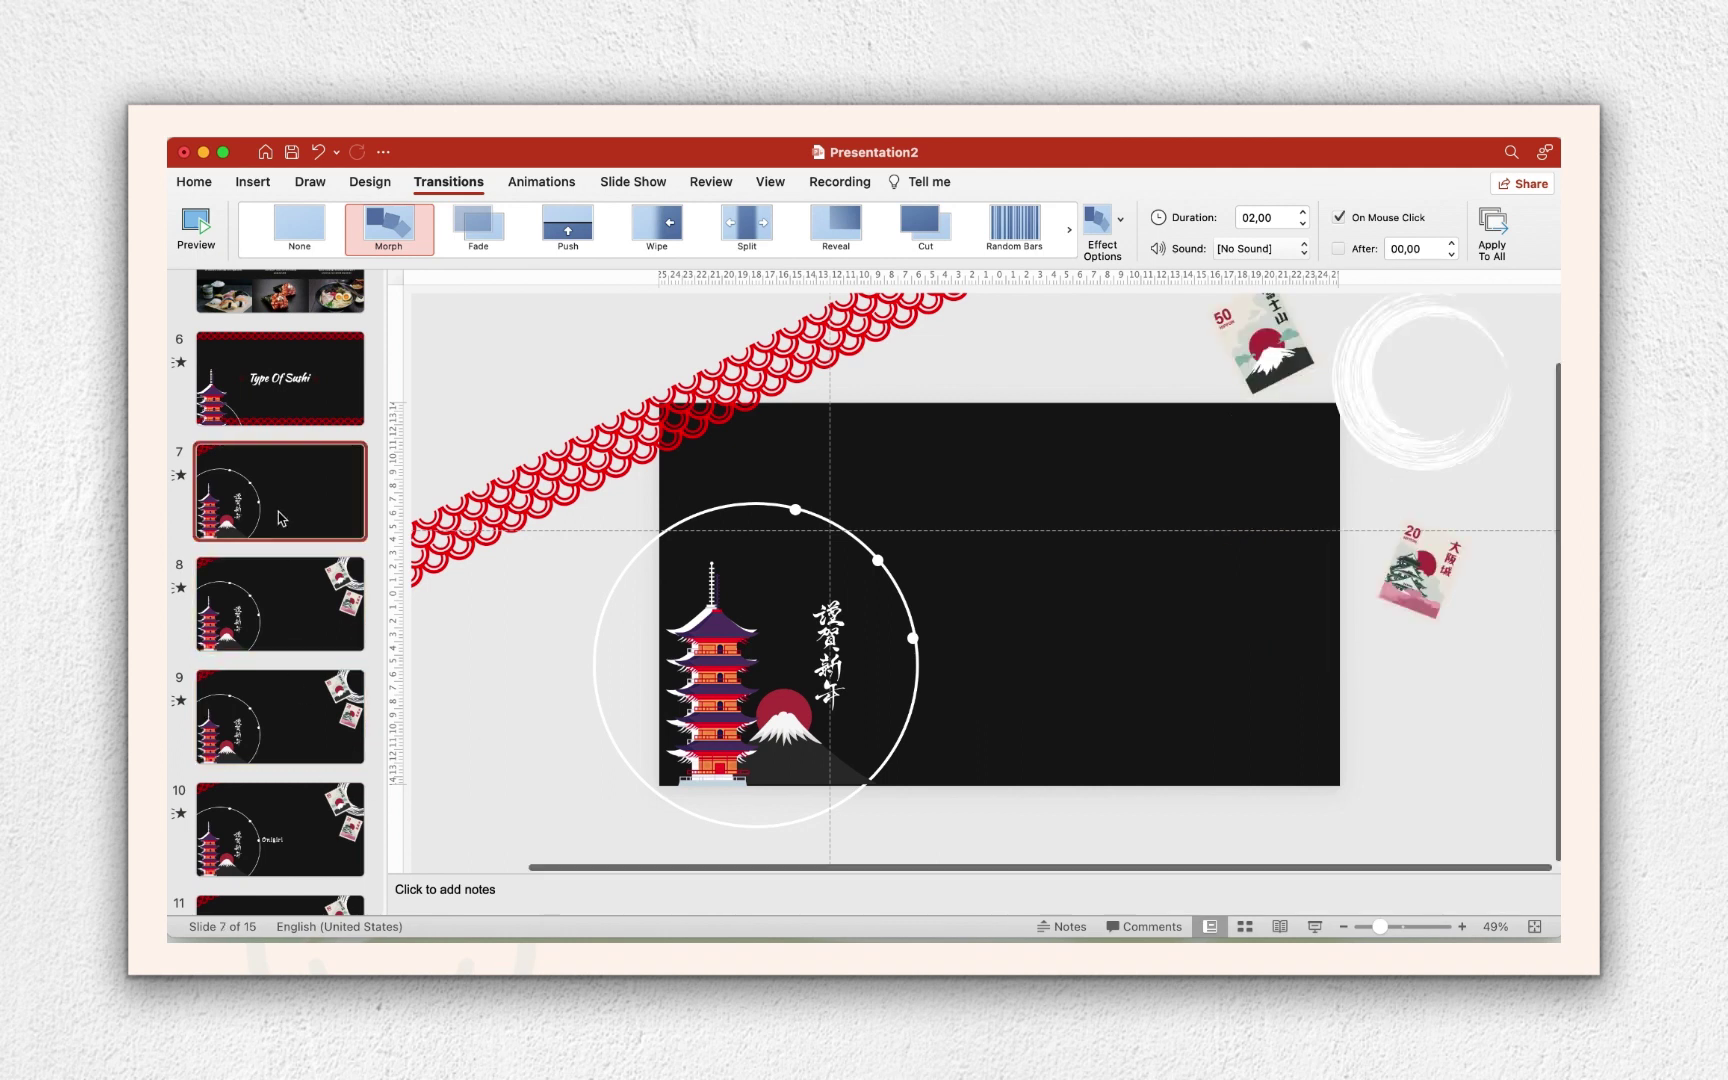
{"action": "key", "text": "super+z"}
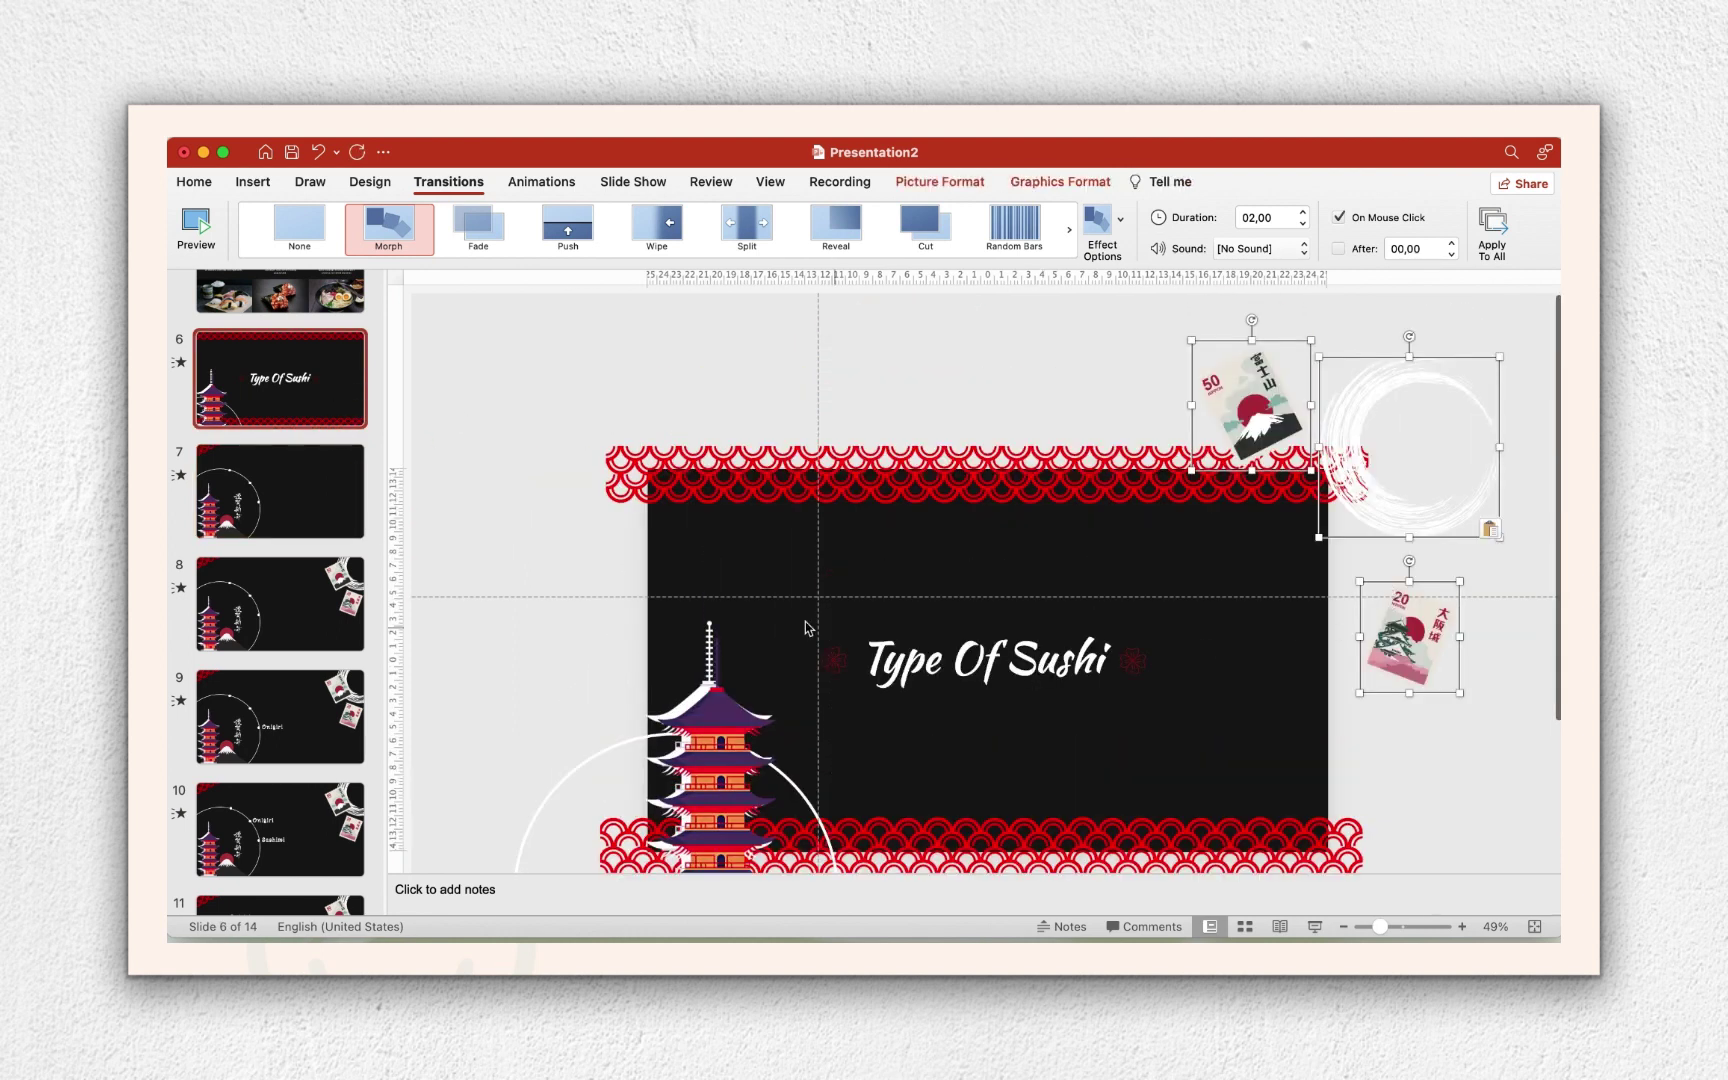
Delete slide 7 from the thumbnail pane.
{"action": "left_click", "coordinate": [260, 604]}
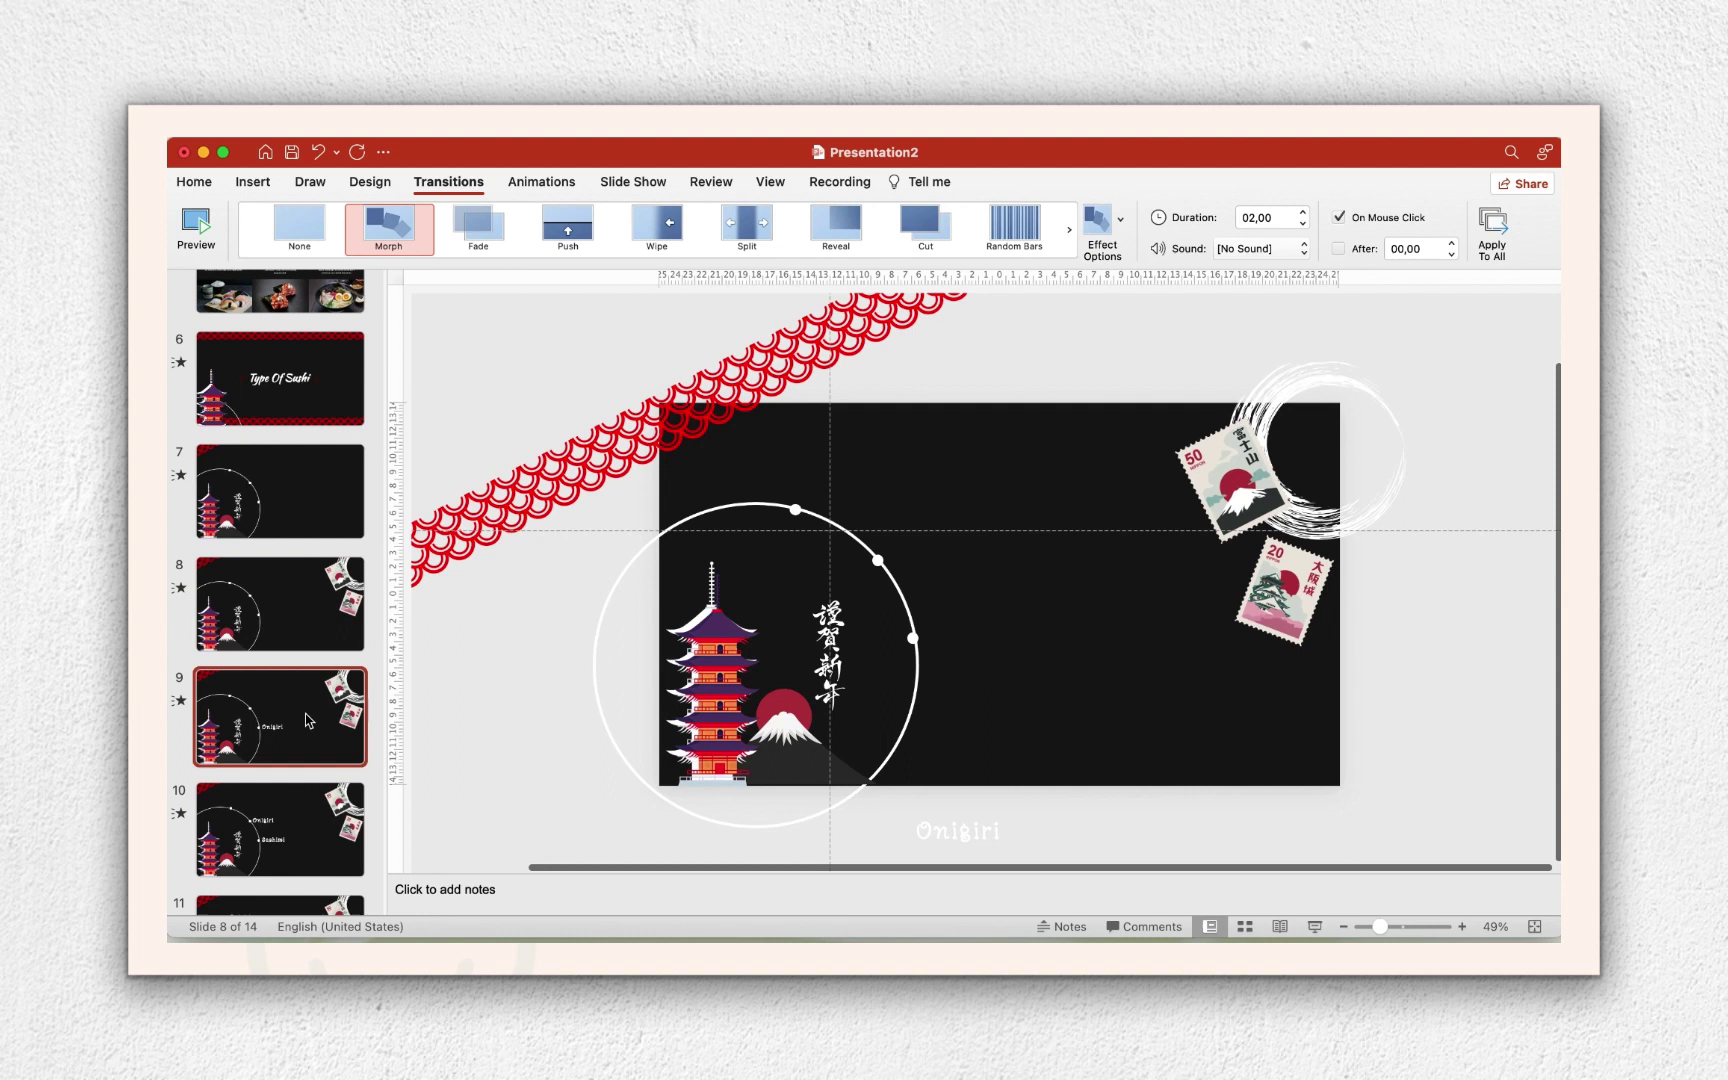
{"action": "left_click", "coordinate": [279, 514]}
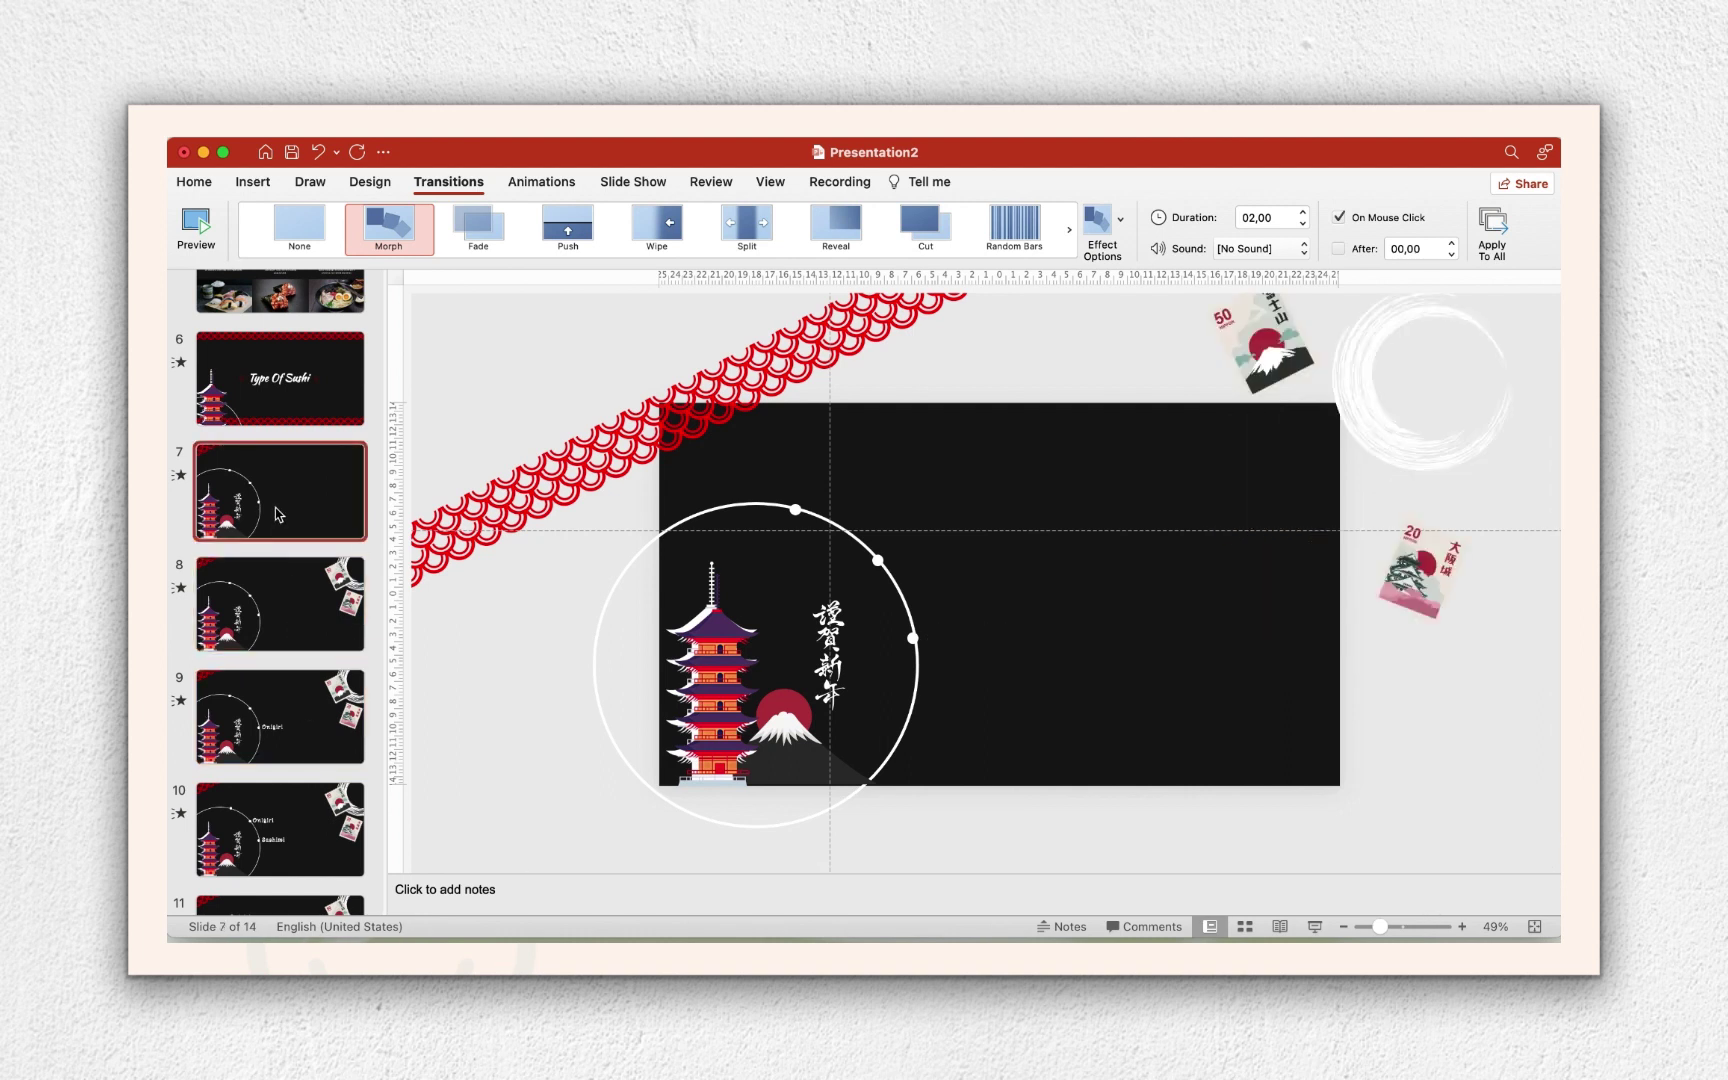
{"action": "key", "text": "Delete"}
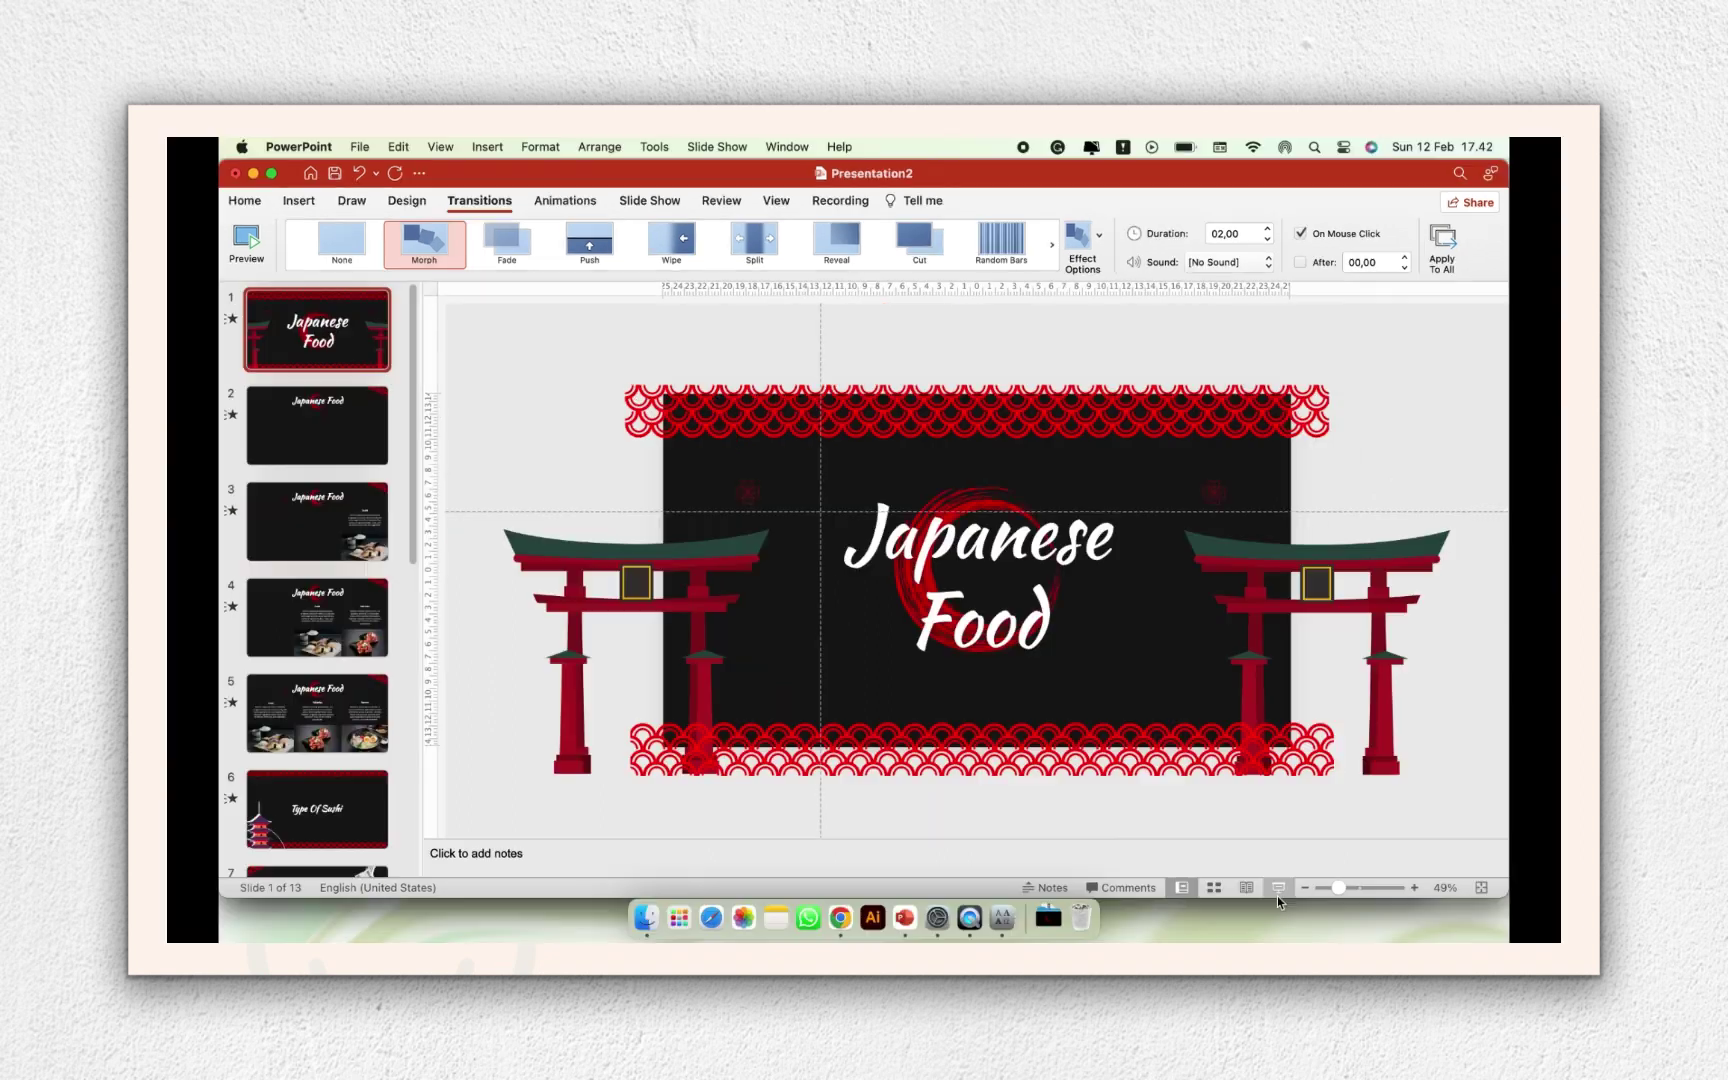
Start the slide show from the Japanese Food title slide.
{"action": "left_click", "coordinate": [1277, 888]}
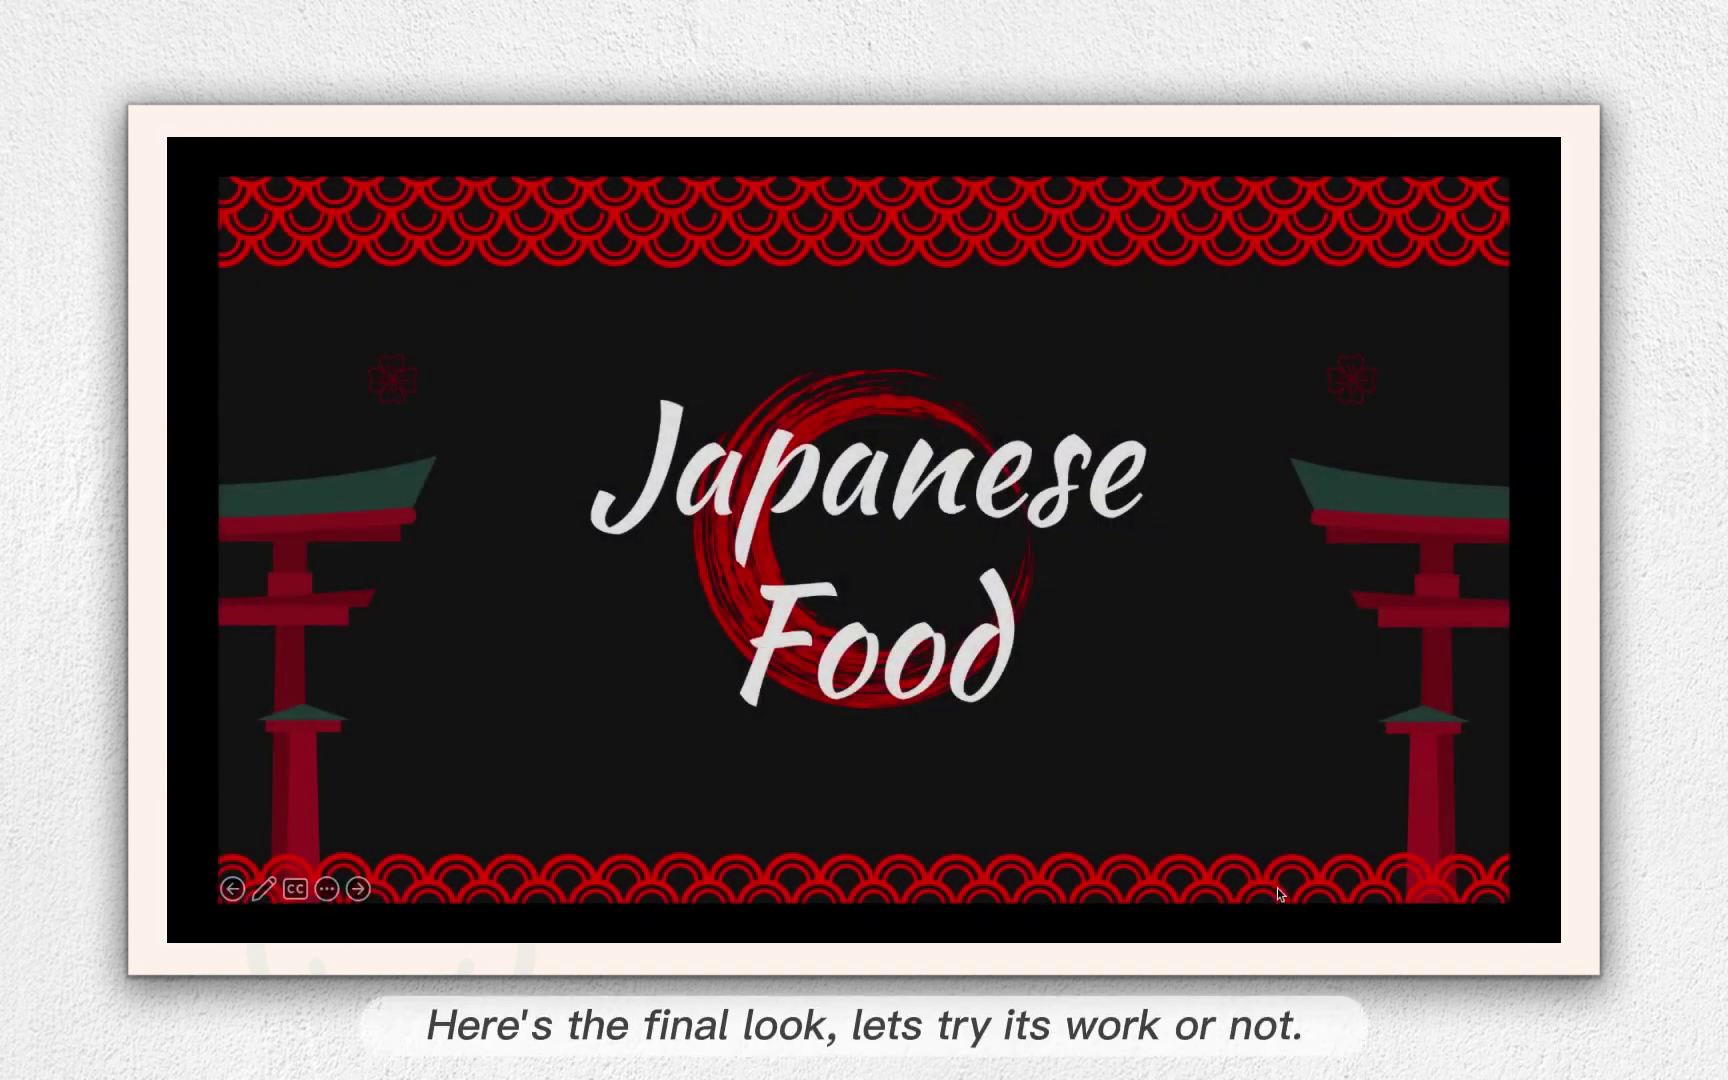